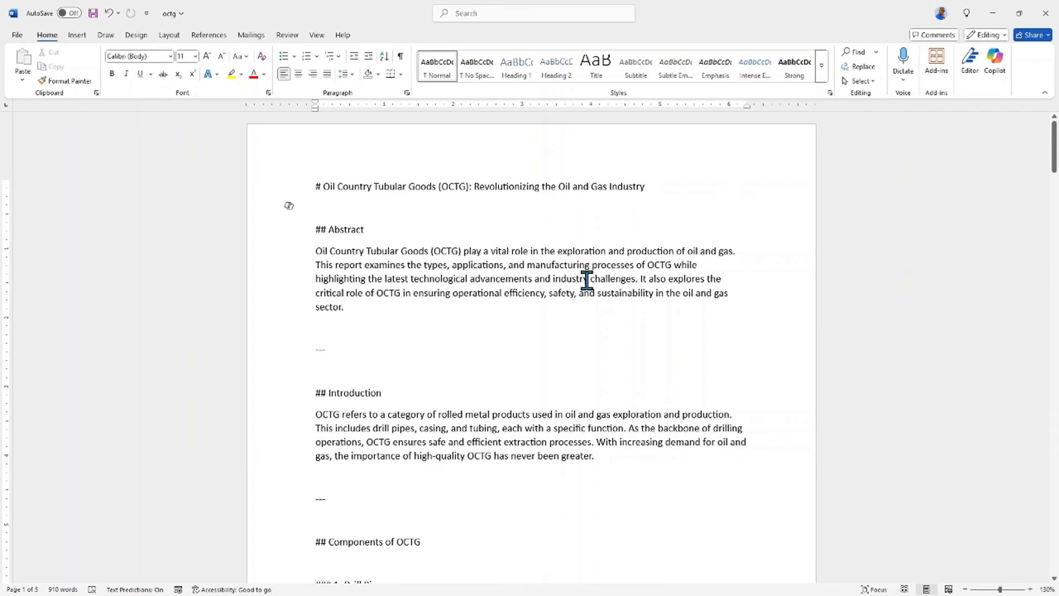
- Look through the whole OCTG report, from the title and abstract to the references, to examine its unformatted text and headings
scroll(587, 281, down, 2)
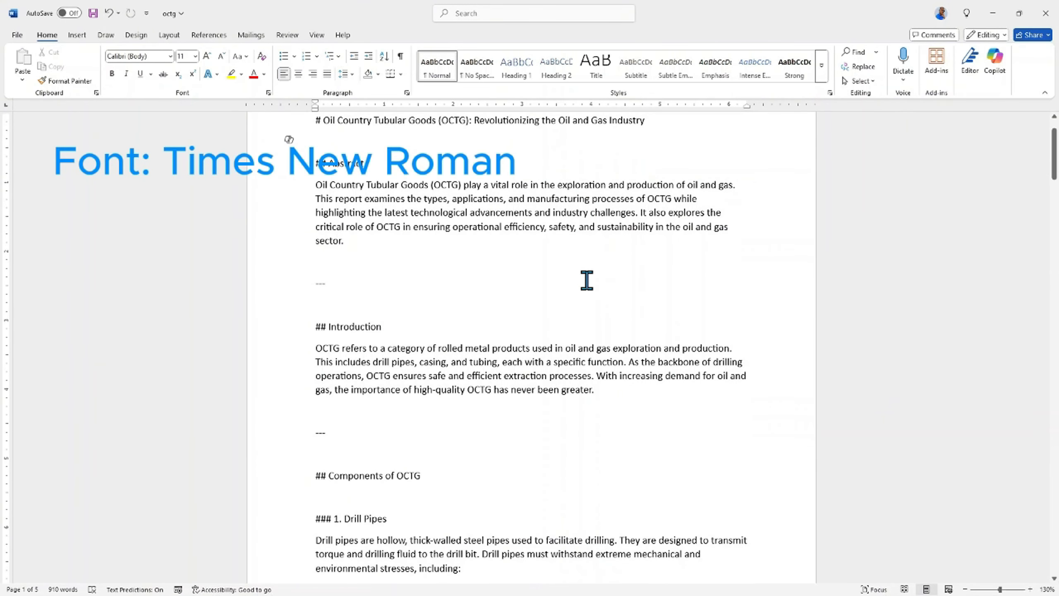
scroll(587, 281, up, 2)
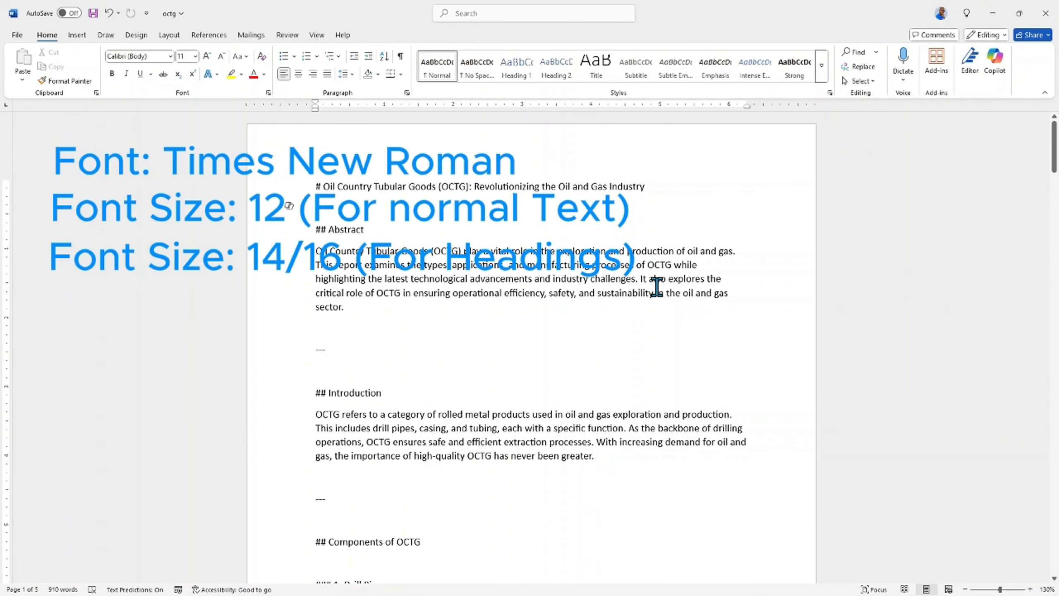
scroll(657, 287, down, 8)
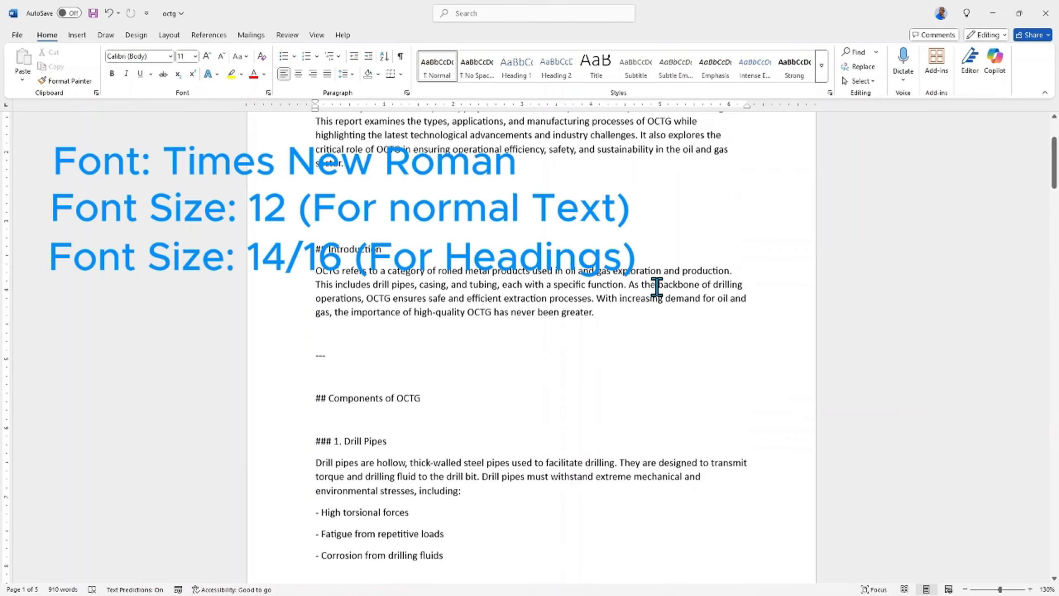
scroll(657, 286, up, 3)
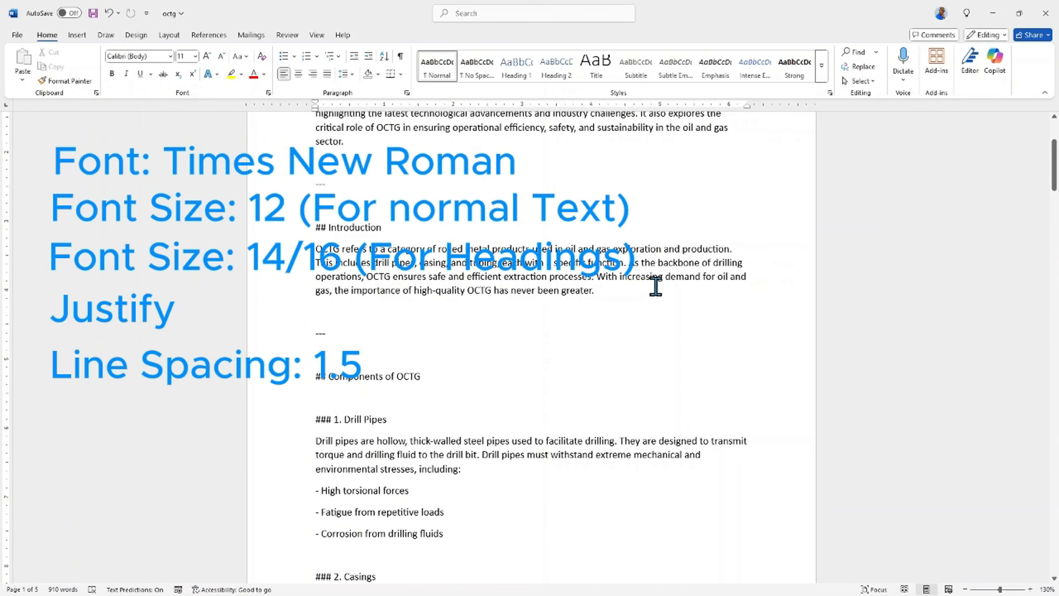
scroll(655, 287, down, 12)
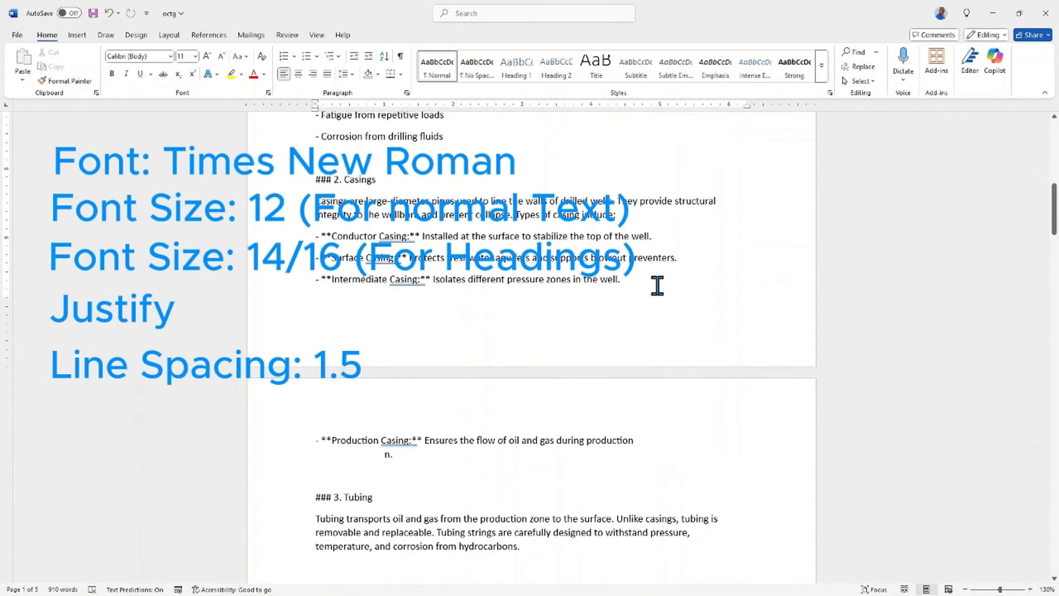
scroll(755, 321, up, 6)
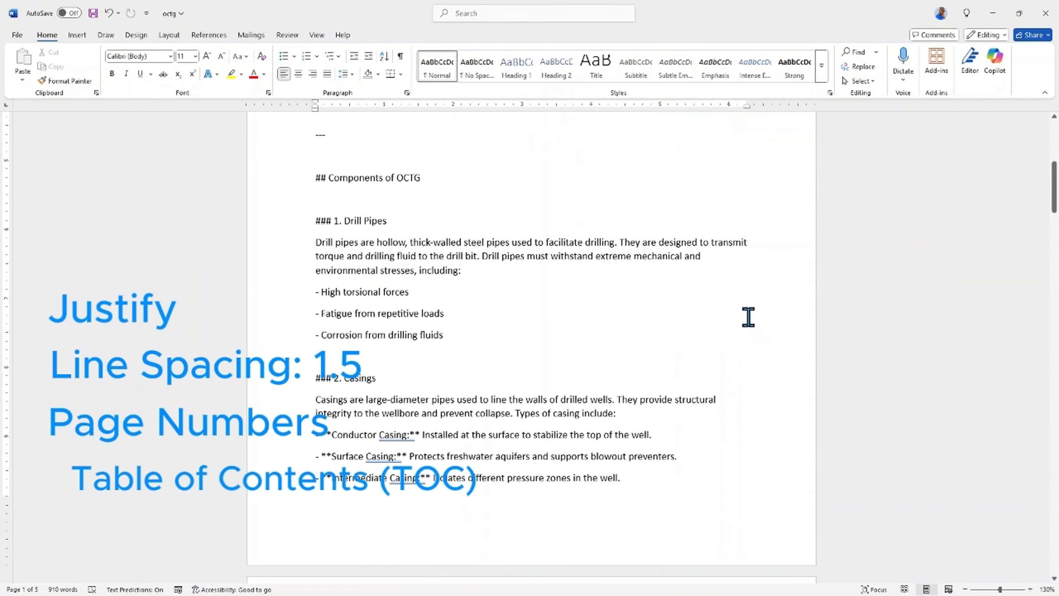
scroll(749, 317, down, 20)
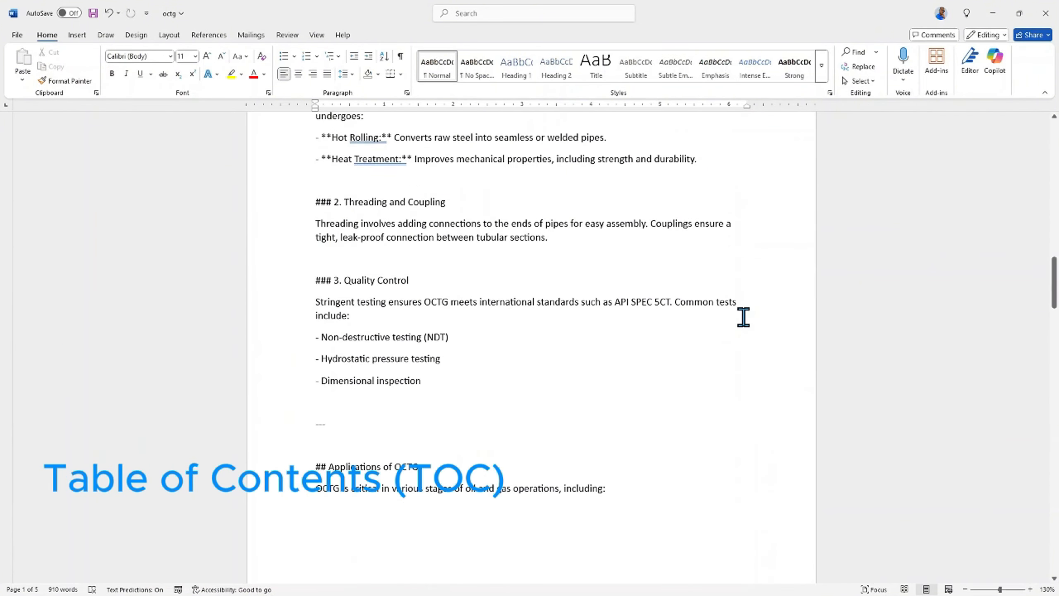
scroll(744, 317, down, 15)
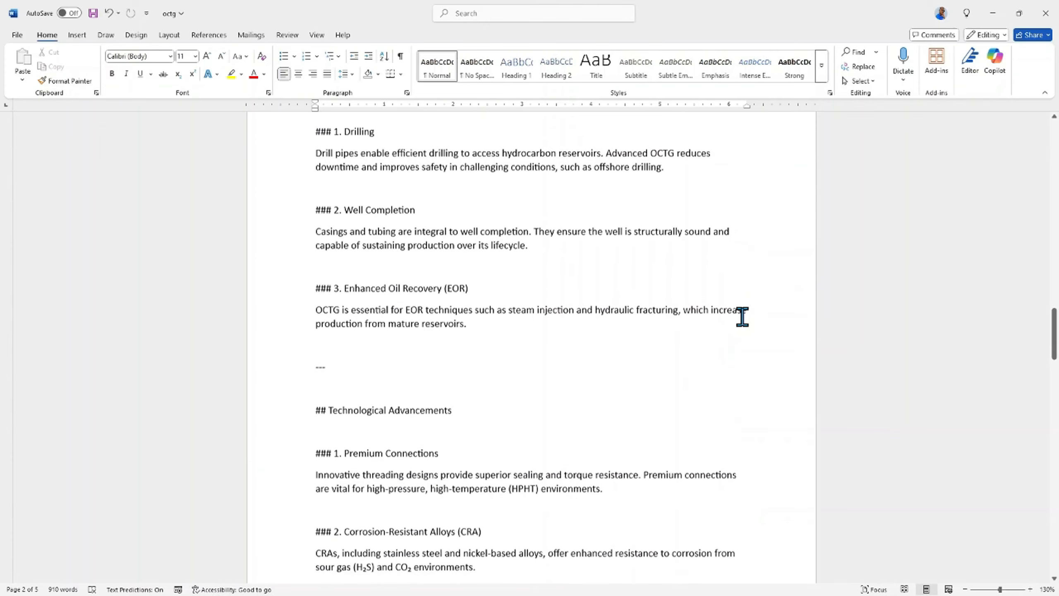
scroll(743, 317, down, 11)
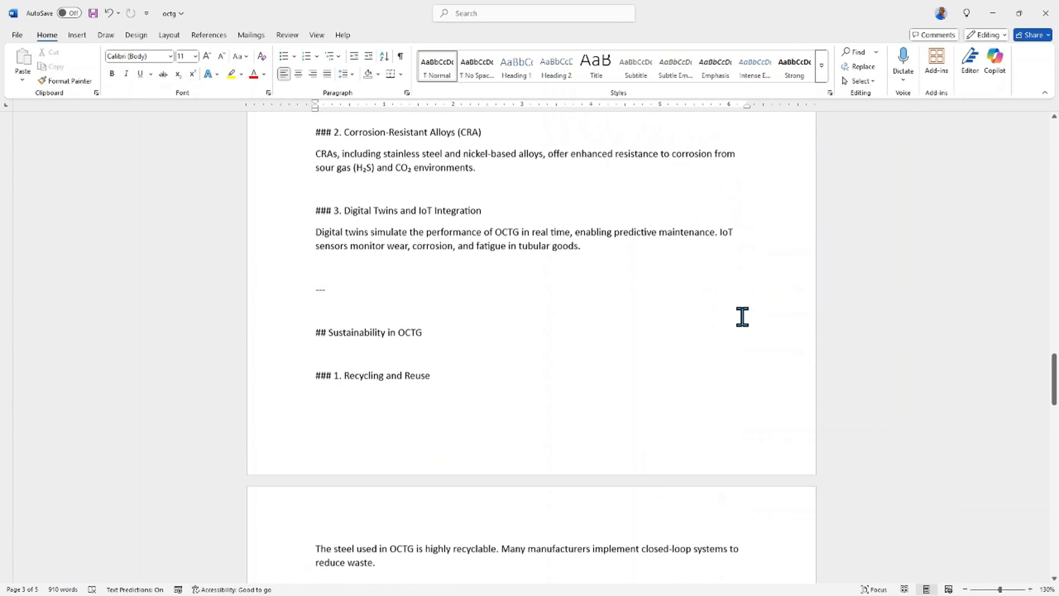
scroll(742, 317, down, 12)
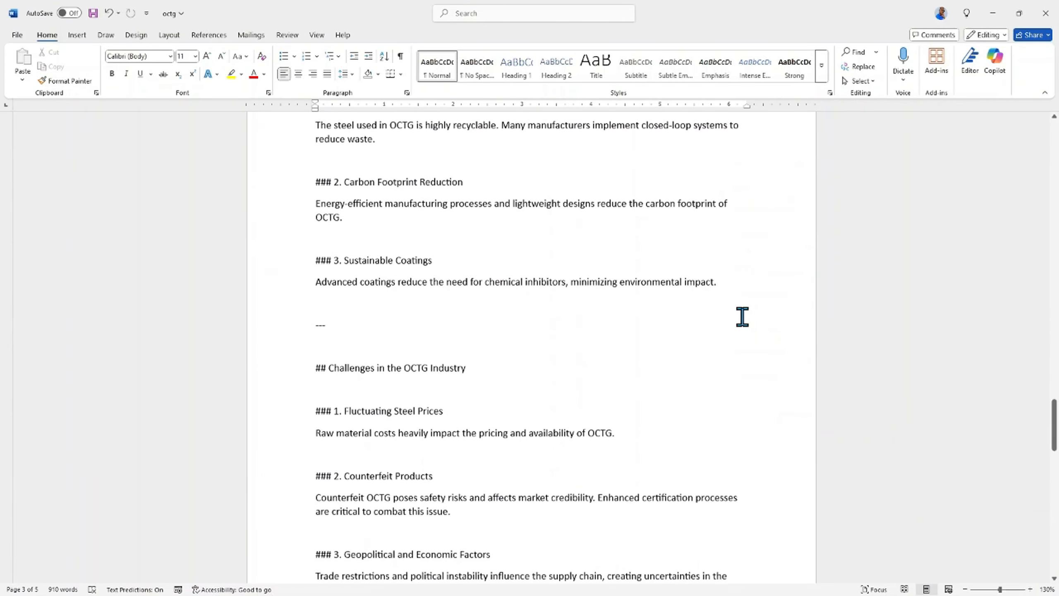
scroll(740, 313, down, 10)
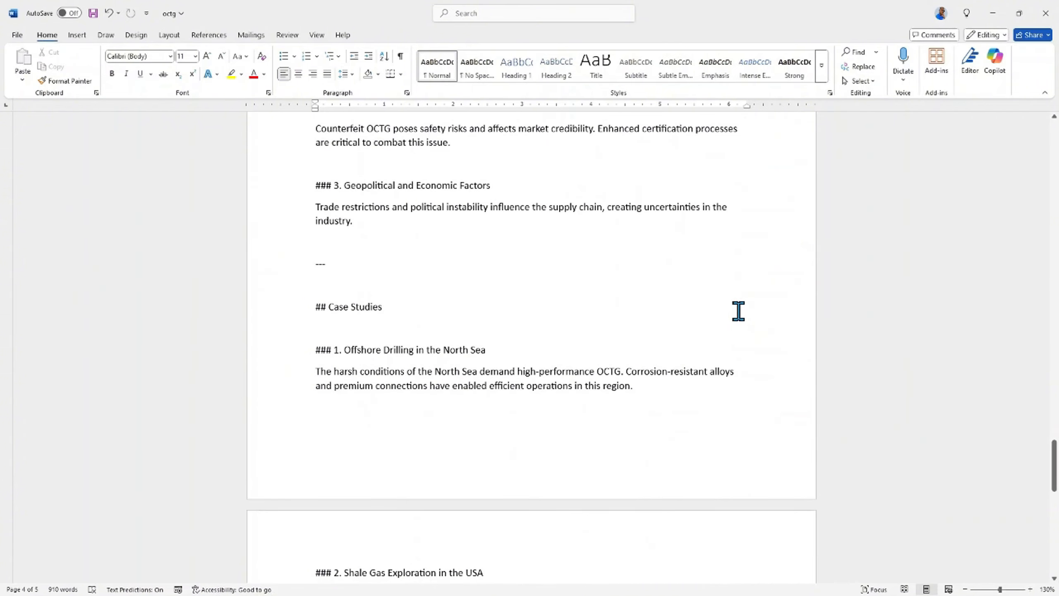
scroll(738, 311, down, 17)
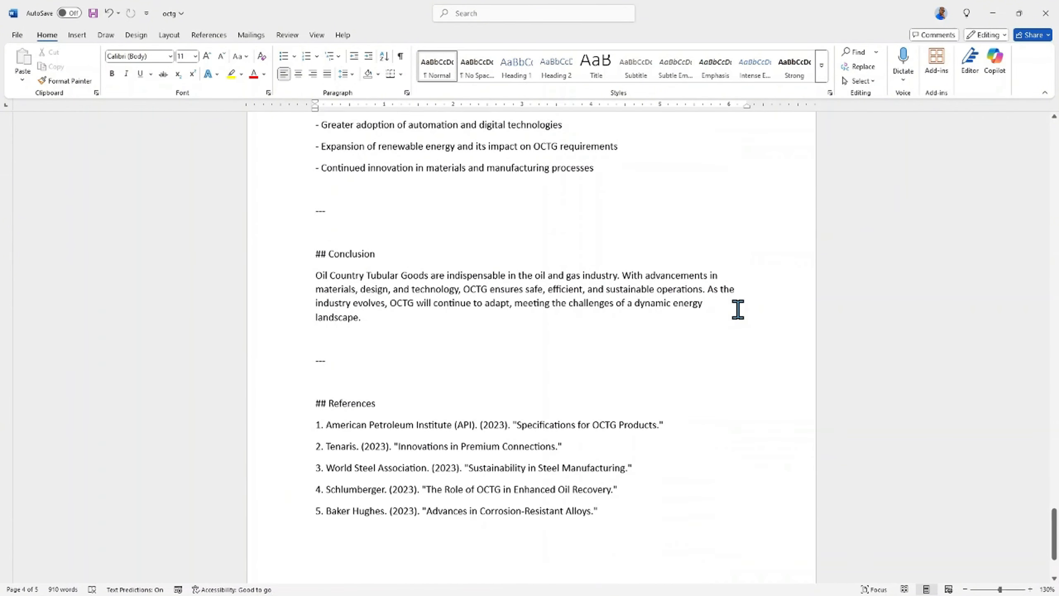
scroll(739, 310, down, 4)
scroll(736, 309, up, 8)
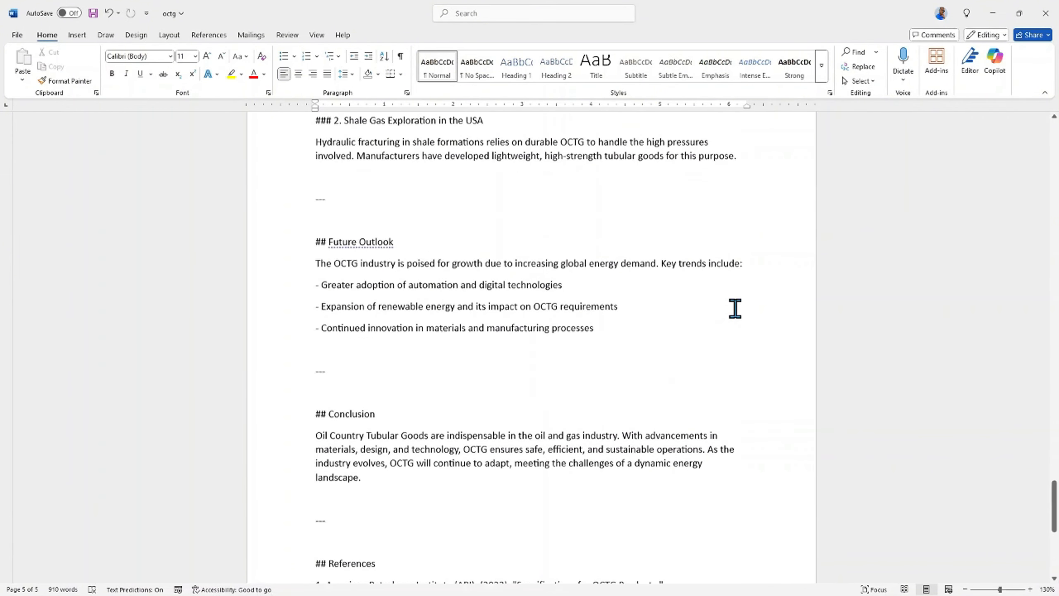
scroll(735, 309, up, 20)
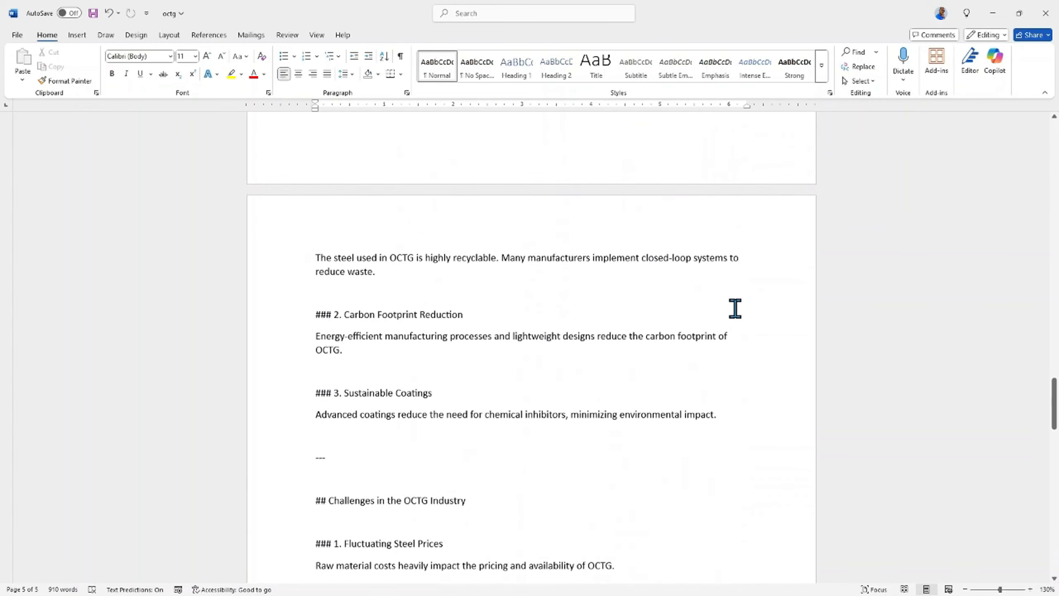
scroll(735, 309, up, 20)
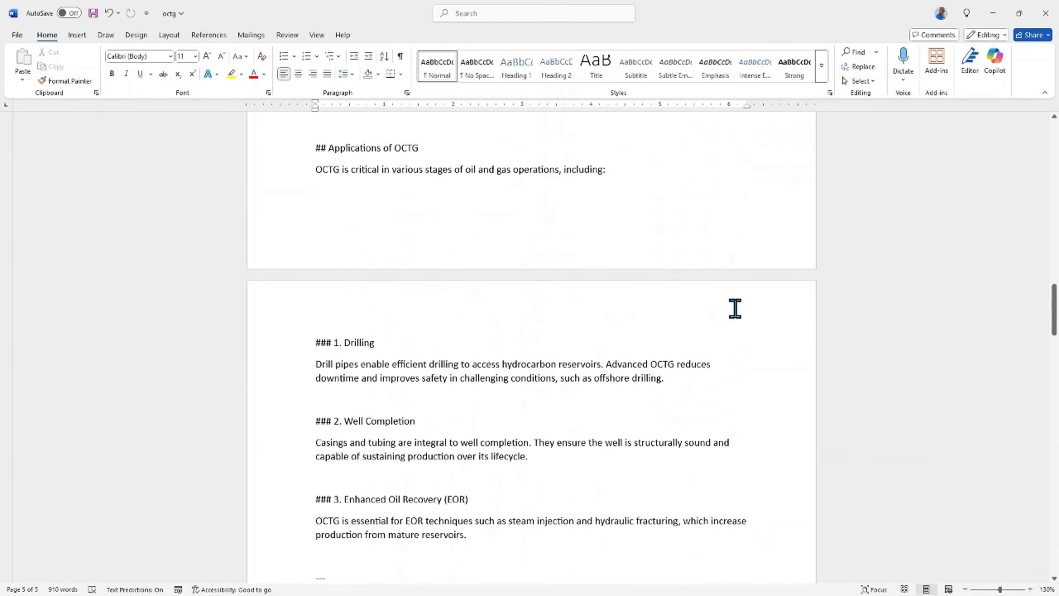
scroll(736, 309, up, 20)
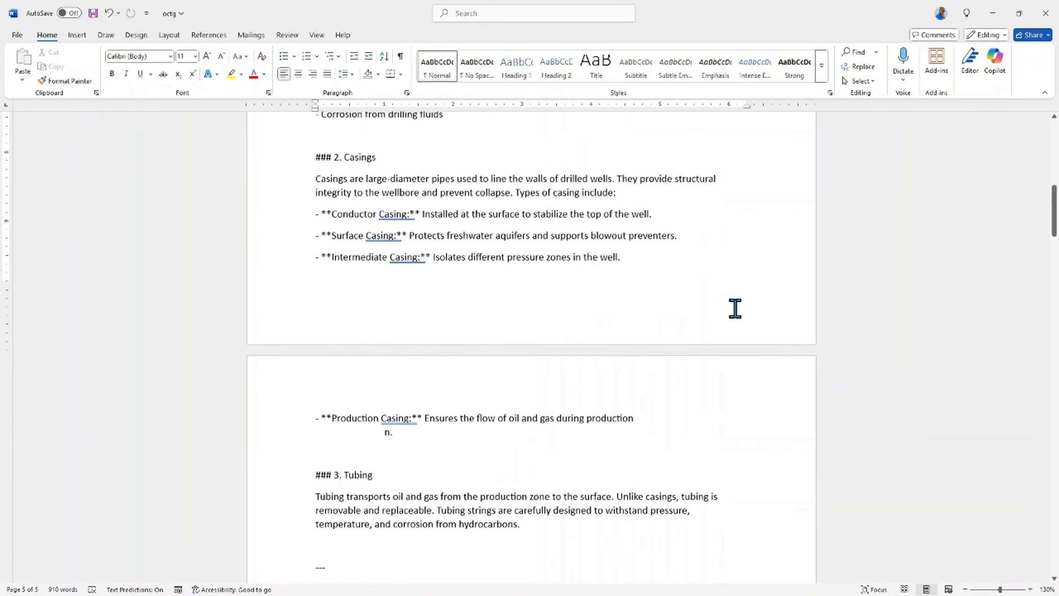
scroll(735, 309, up, 15)
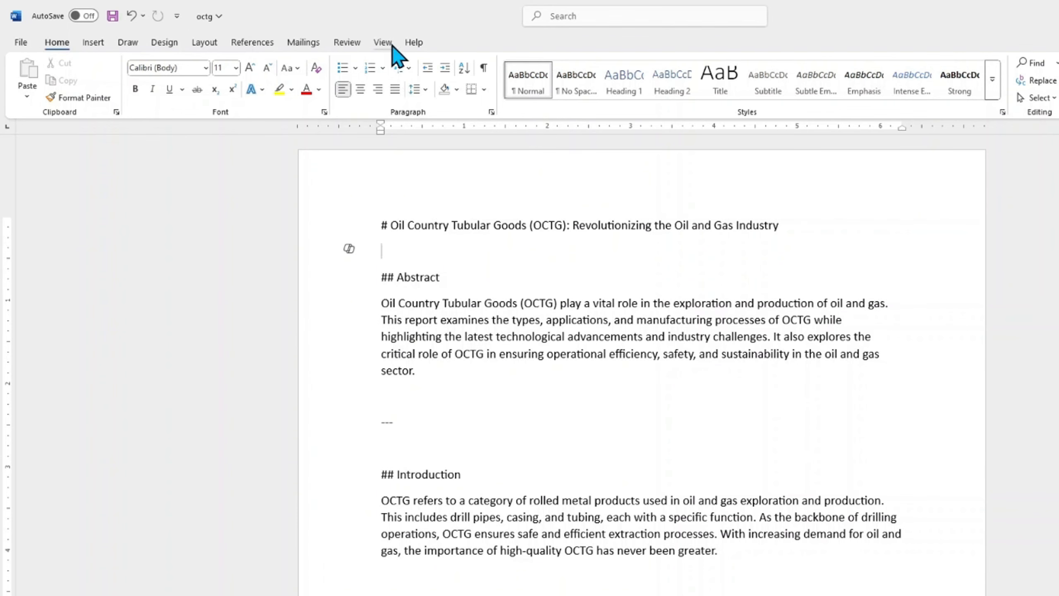
- Display the document as multiple pages side by side and set the zoom to 110%
click(387, 43)
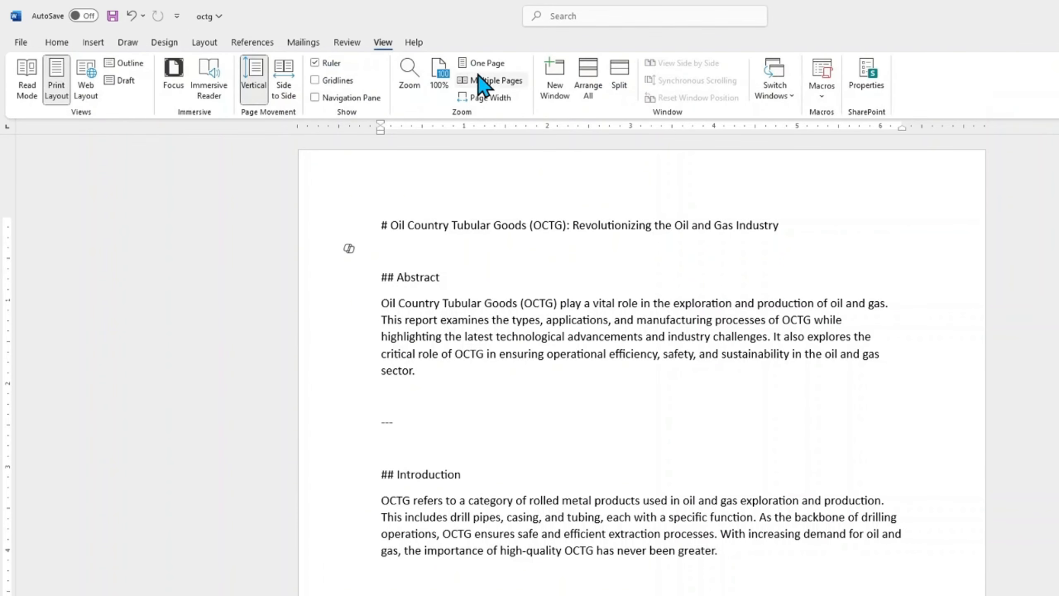
click(496, 82)
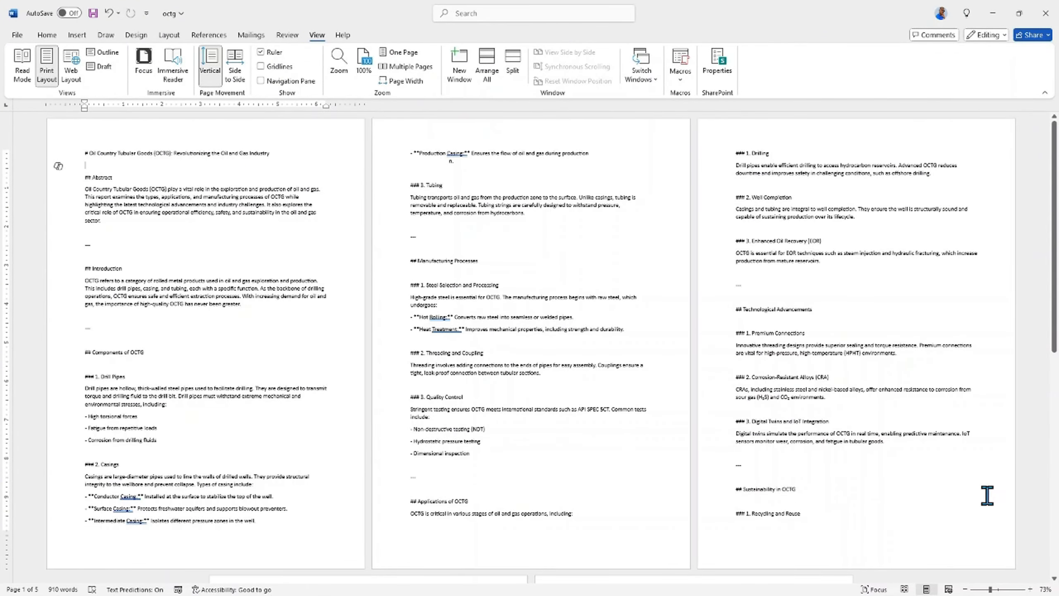
click(1030, 589)
click(1031, 589)
click(1030, 589)
click(1030, 590)
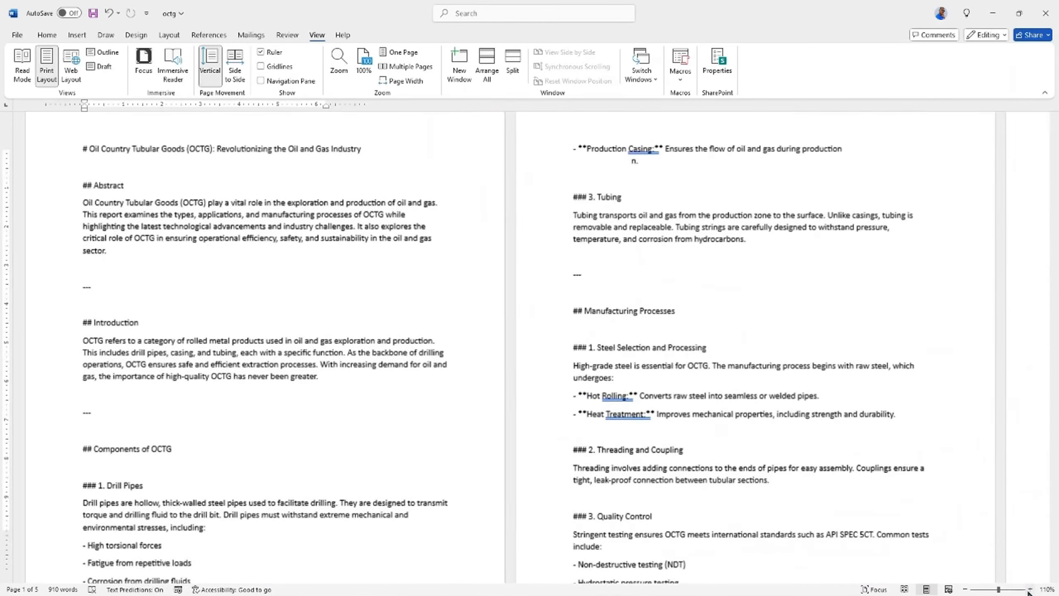
click(1030, 590)
click(966, 589)
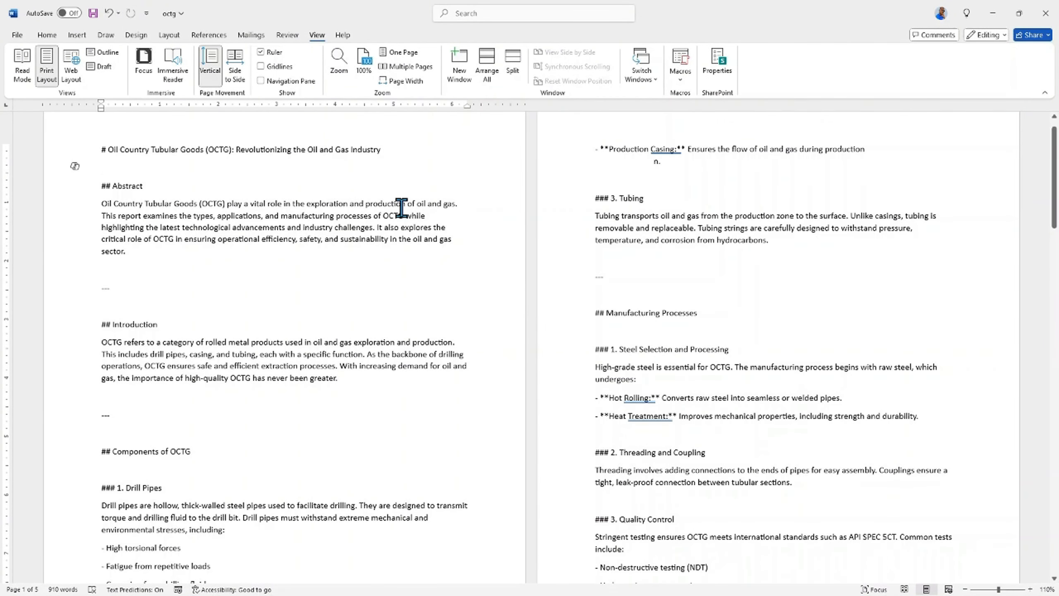
scroll(402, 207, up, 1)
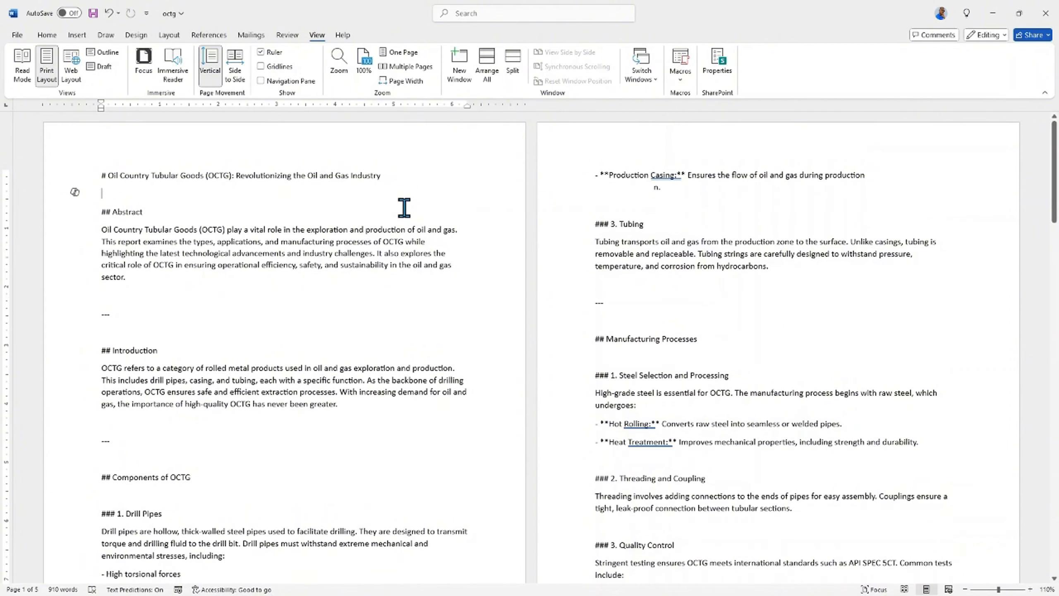
scroll(404, 208, down, 3)
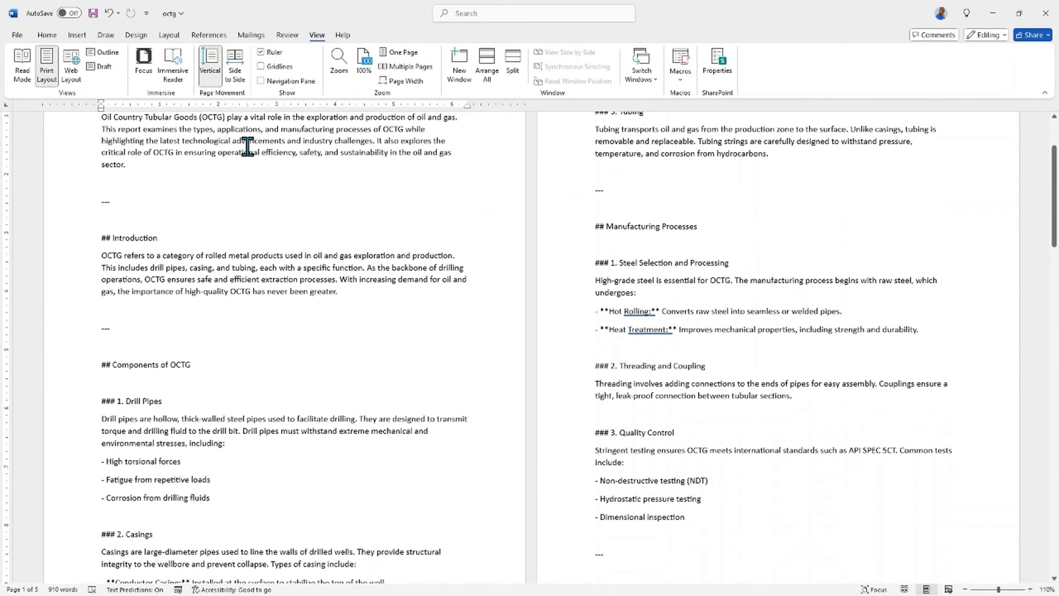
- Modify the Normal style to Times New Roman, size 12, with justified alignment, for this document only
click(46, 35)
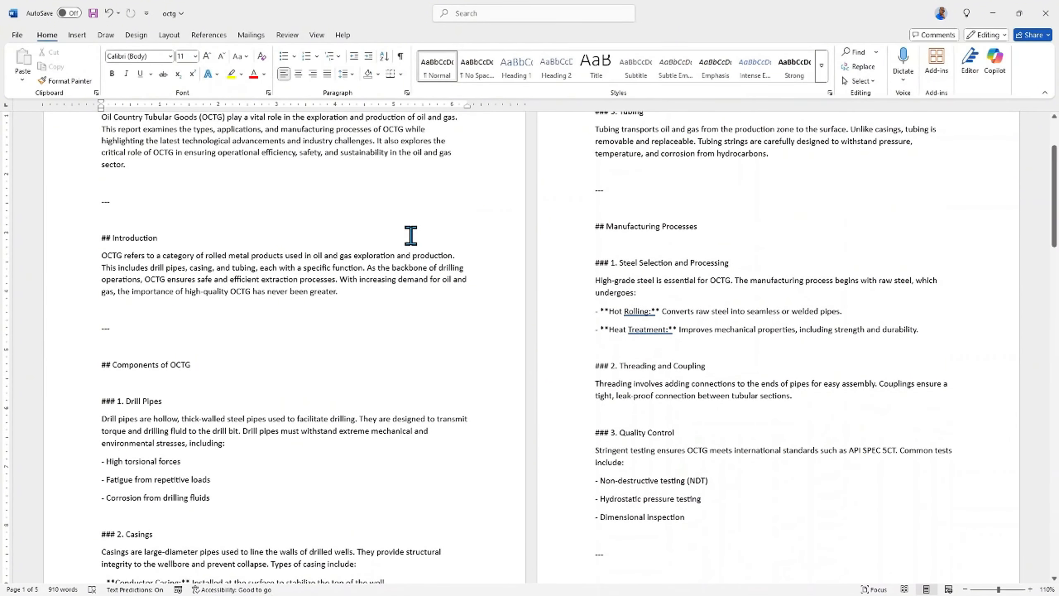
scroll(411, 236, up, 3)
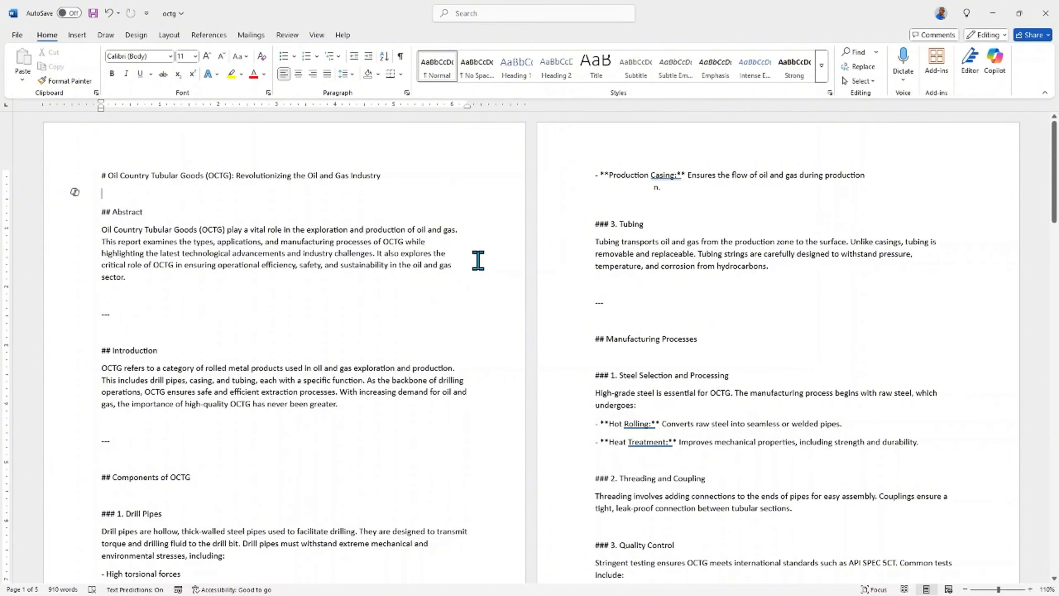
scroll(478, 260, down, 8)
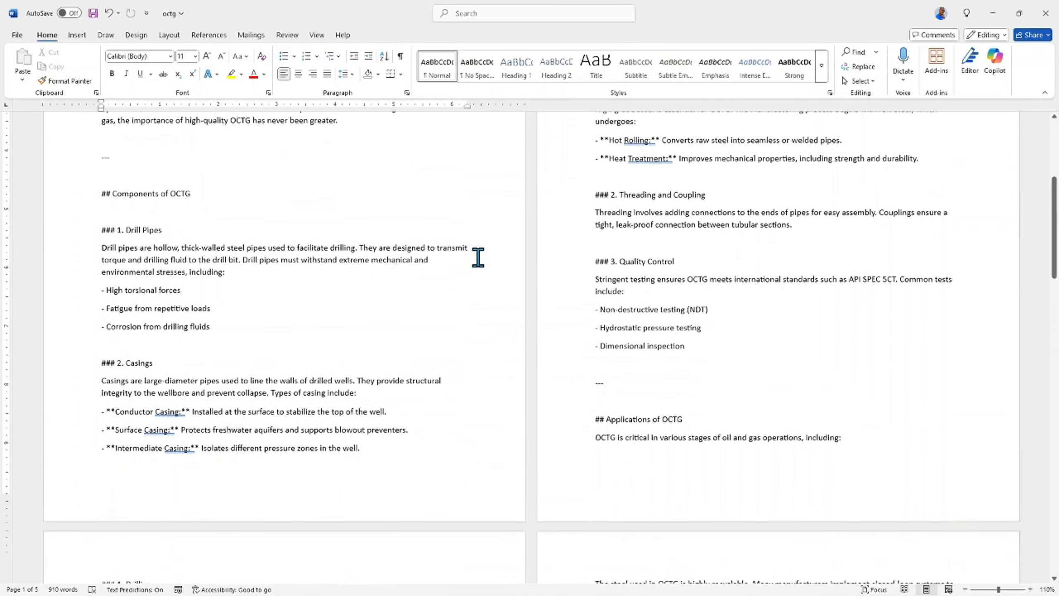
scroll(478, 257, up, 8)
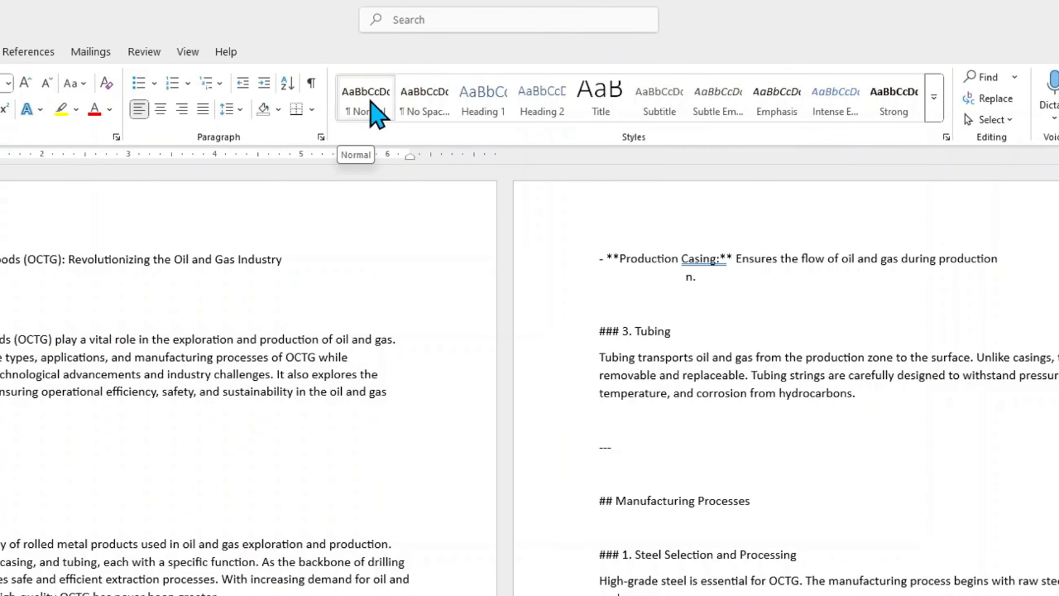
right_click(371, 101)
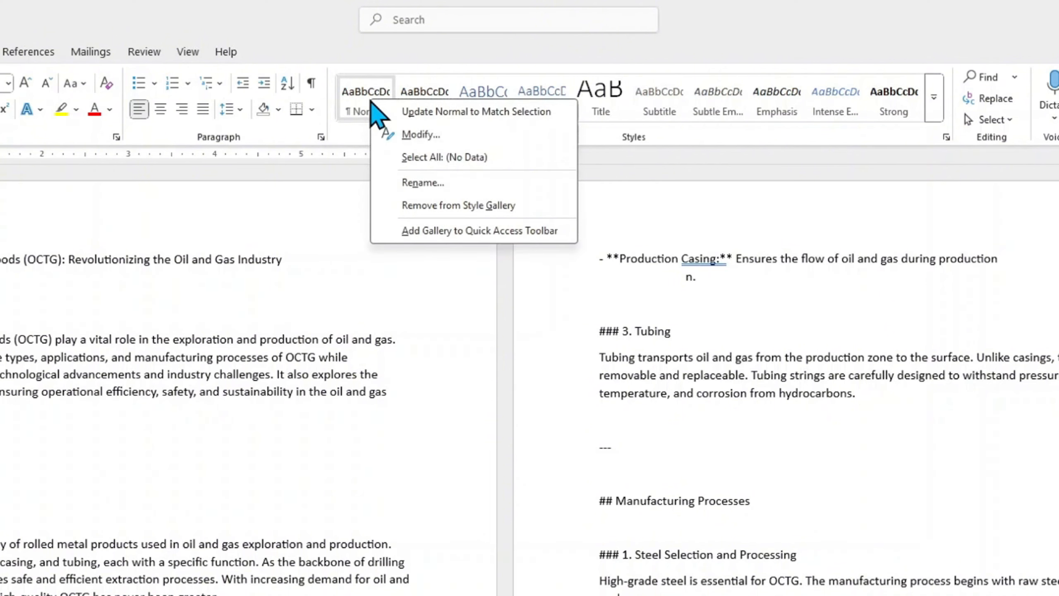
click(419, 135)
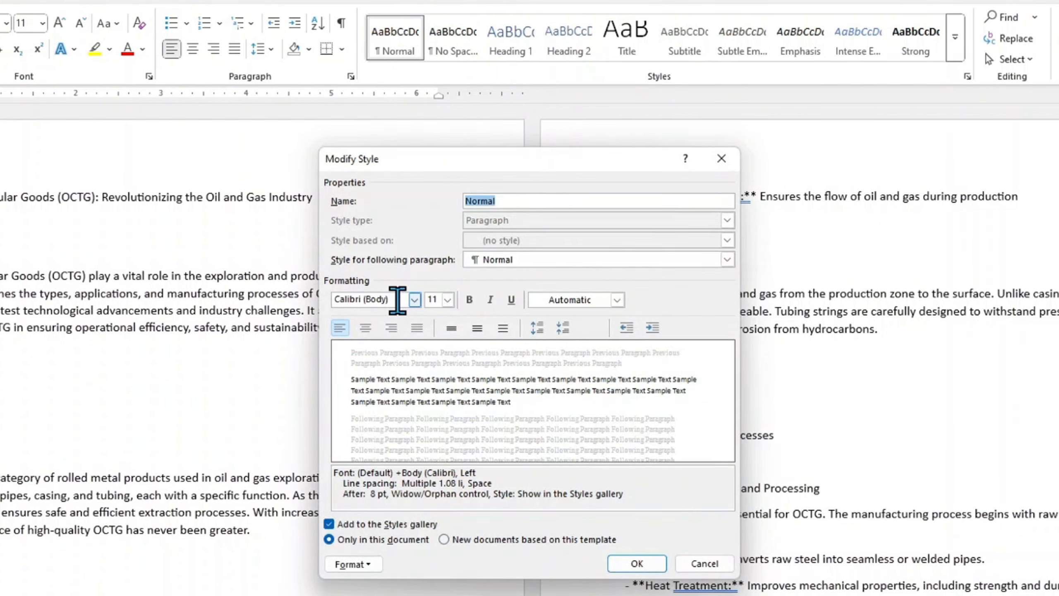
click(415, 300)
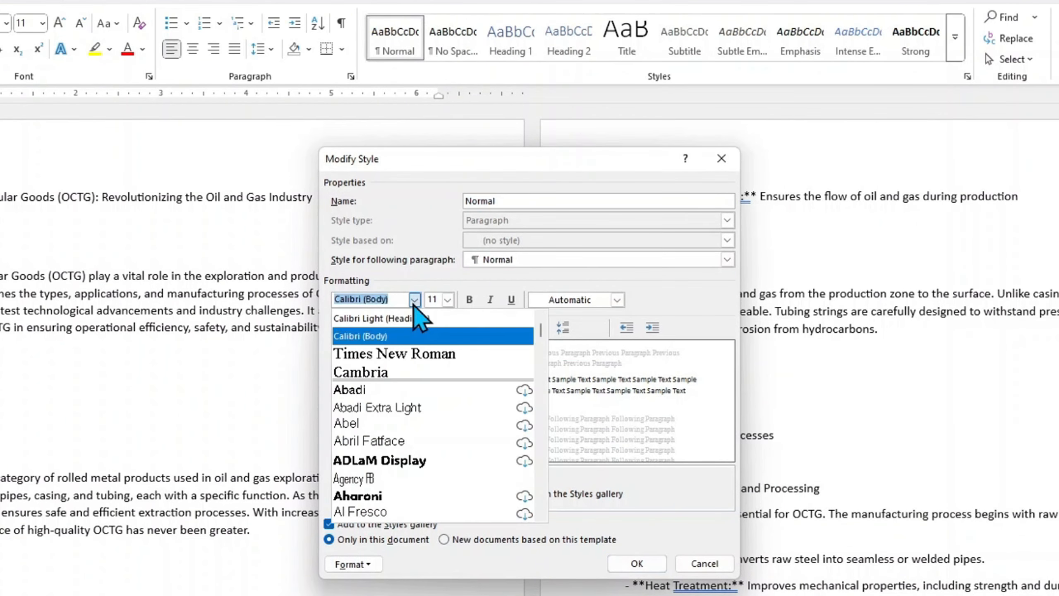
click(429, 354)
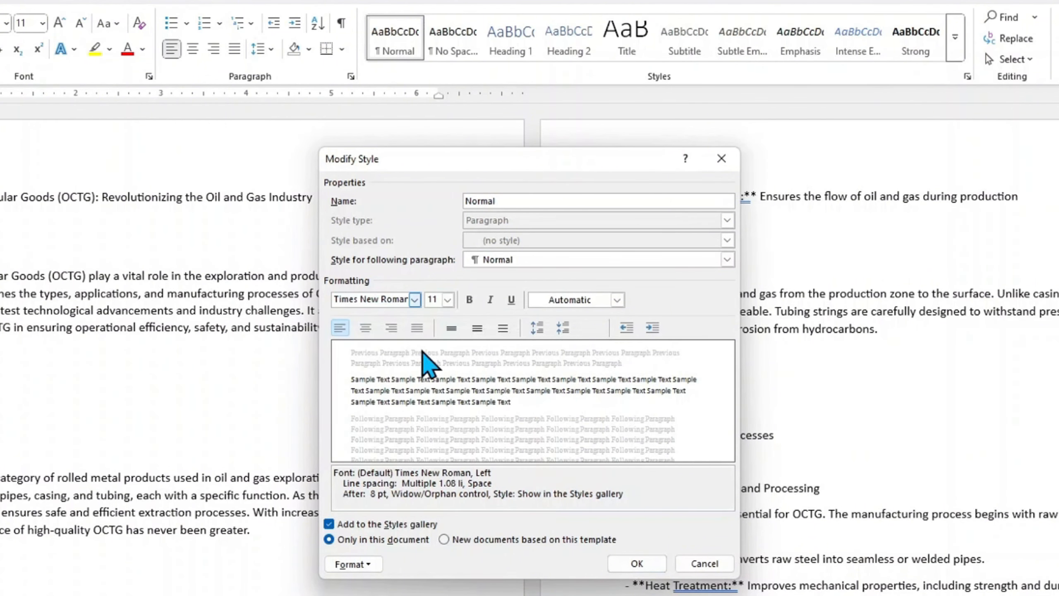
click(447, 300)
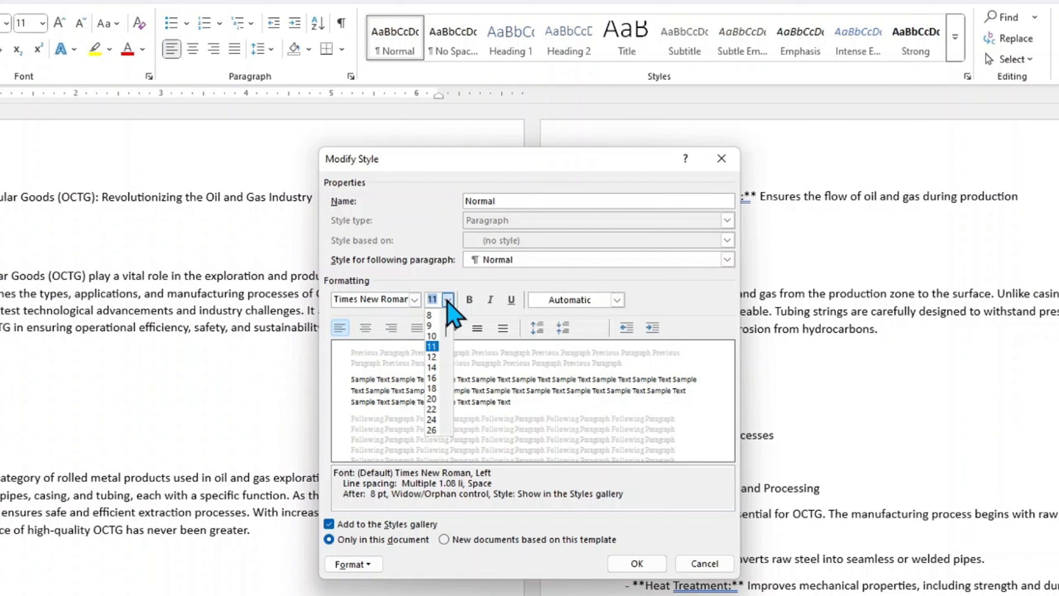
click(433, 356)
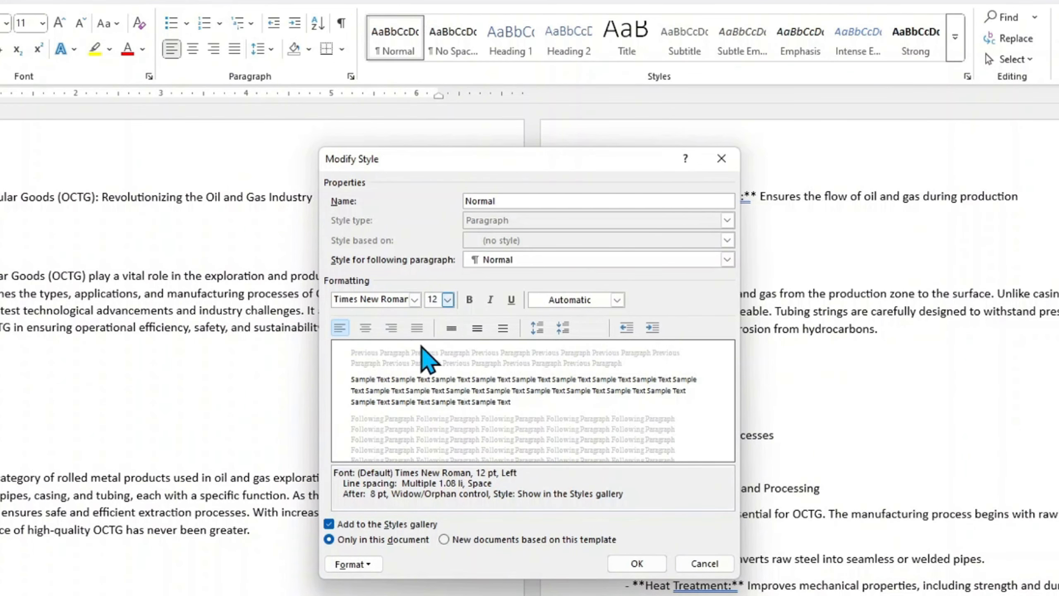
click(417, 328)
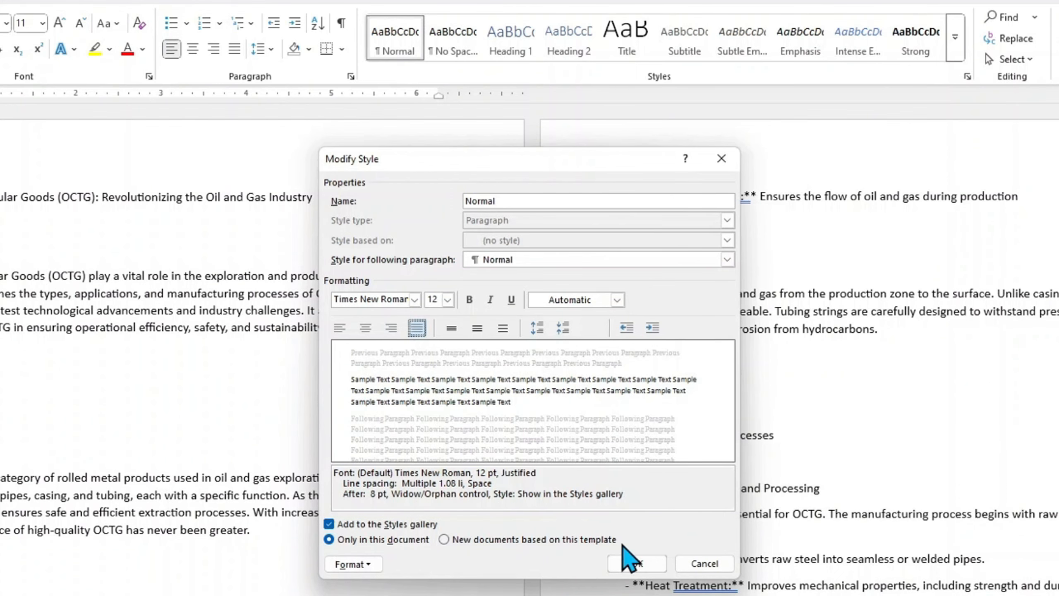
click(636, 565)
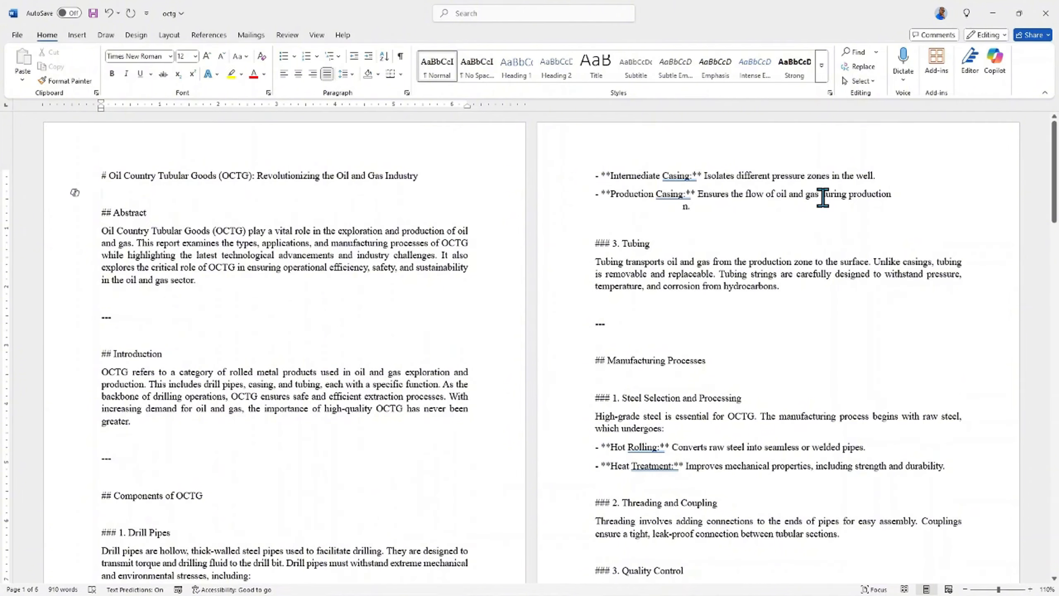
- Set the line spacing of the entire document to 1.5 and clear the selection
scroll(331, 289, down, 8)
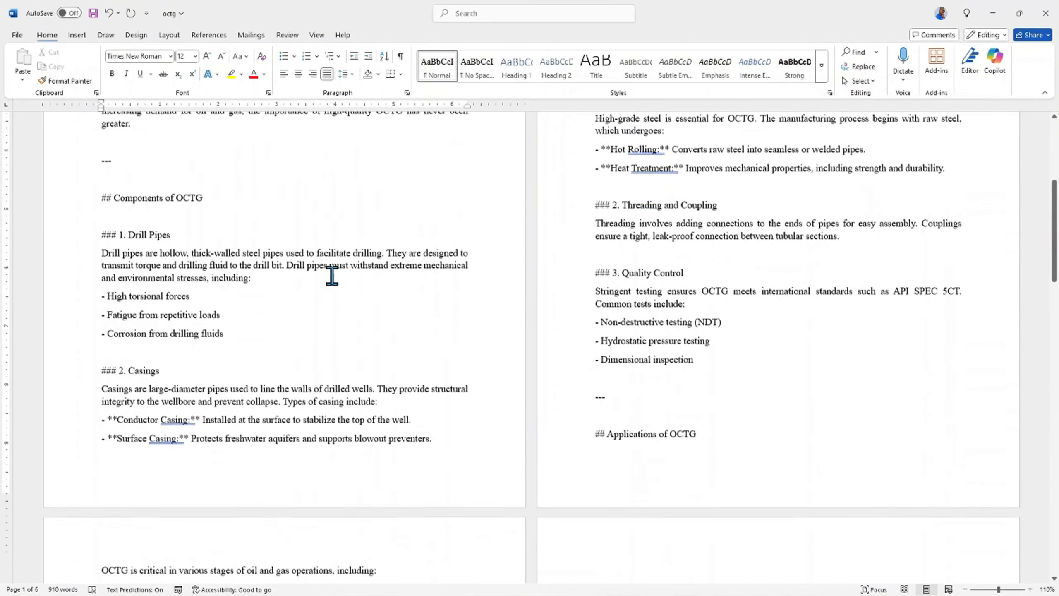
scroll(332, 275, up, 8)
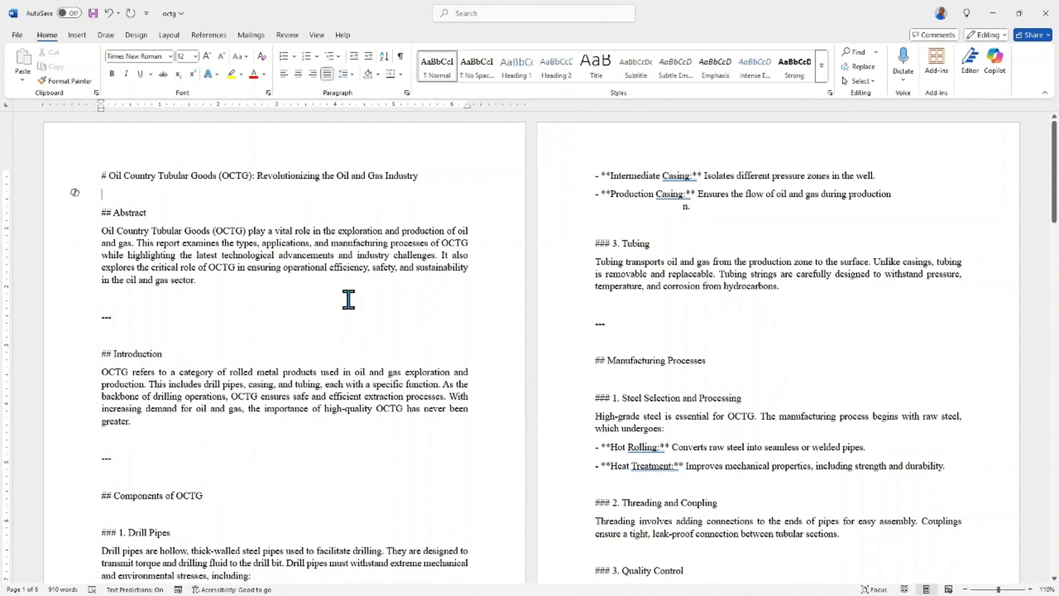
key(ctrl+a)
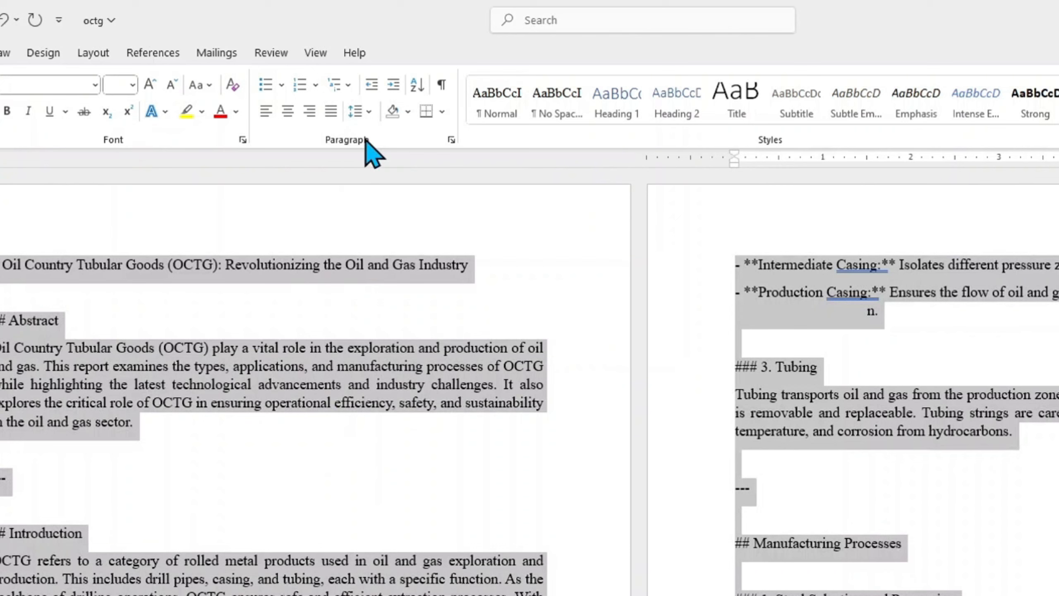
click(369, 111)
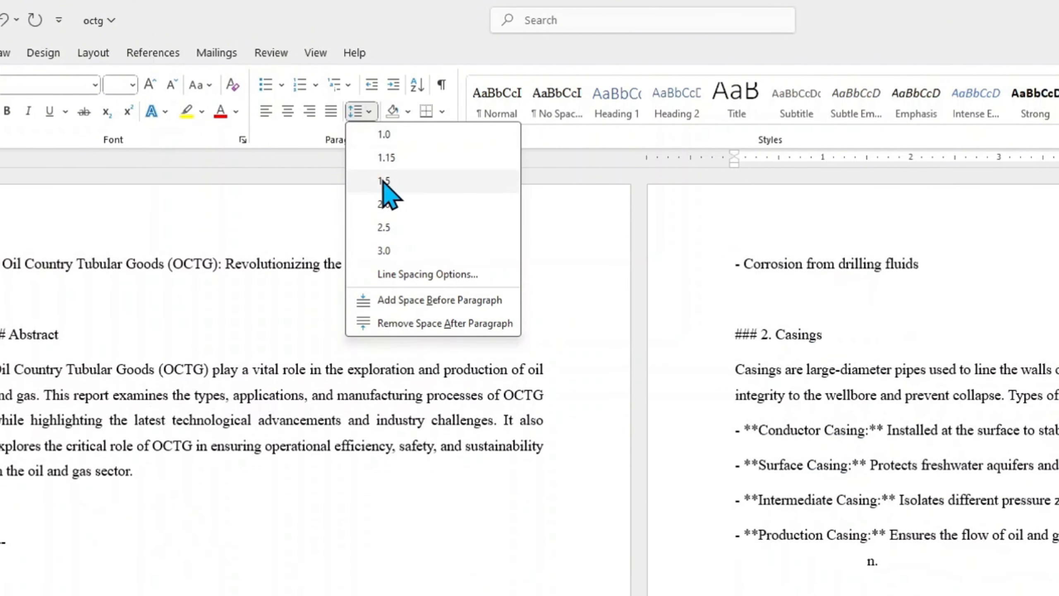
click(383, 182)
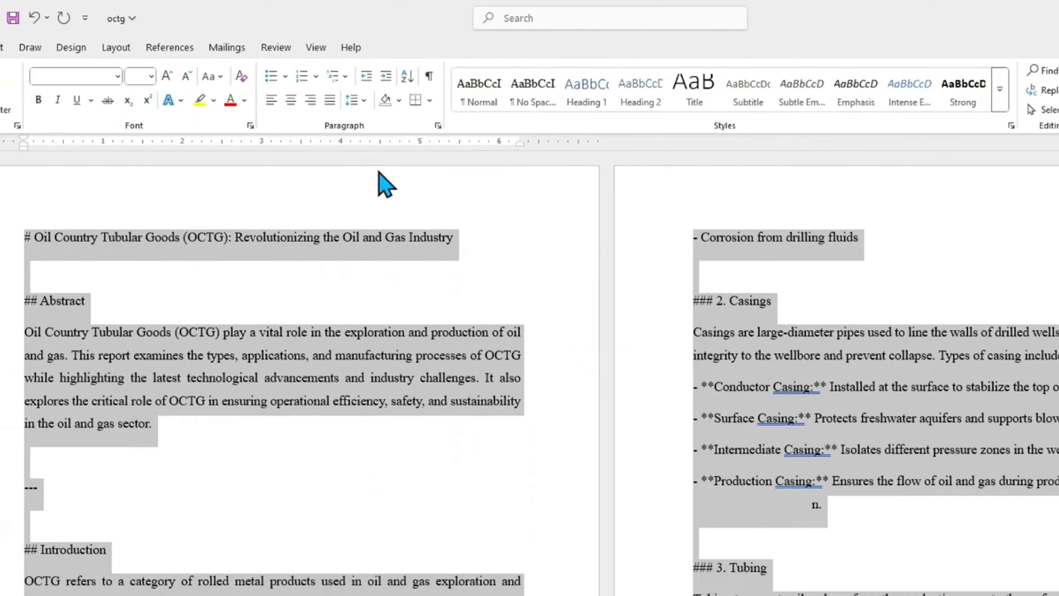
scroll(642, 277, down, 3)
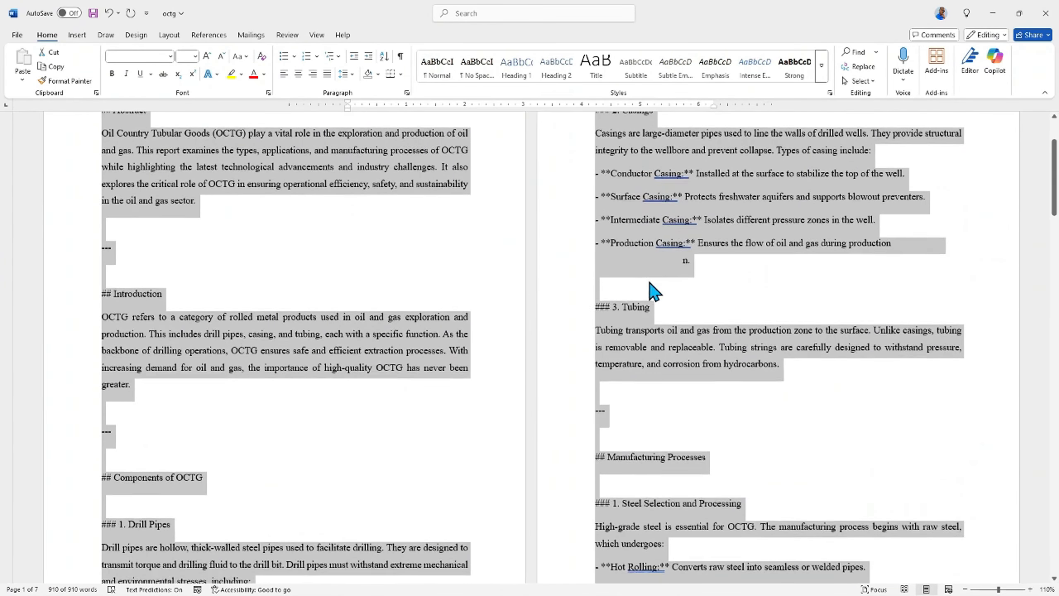
click(736, 268)
- Look through the respaced pages to examine the line spacing and the stray #, * and --- marks around headings and list items
scroll(734, 268, down, 10)
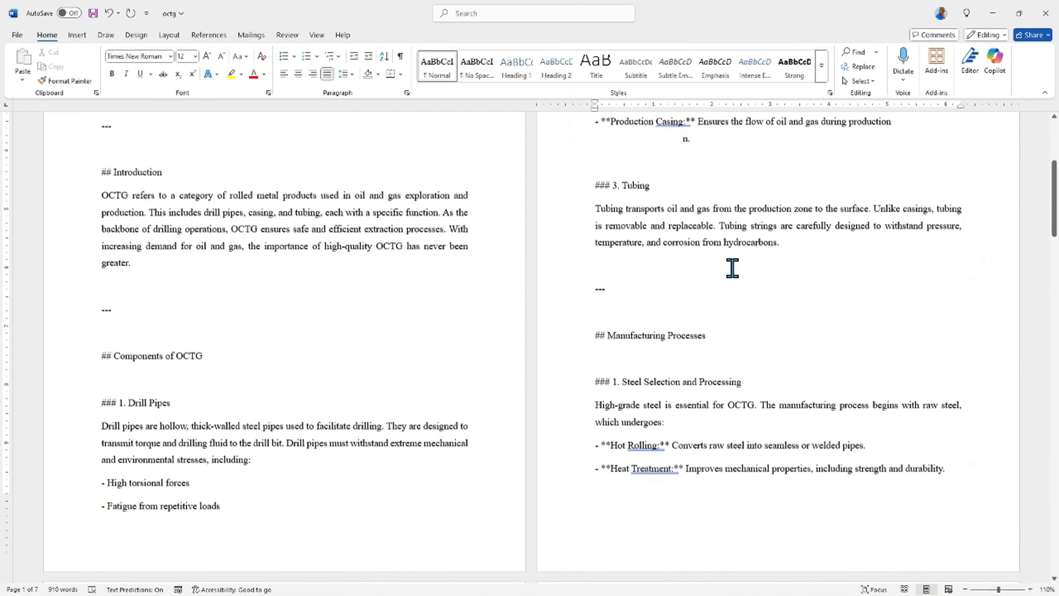
scroll(730, 268, down, 3)
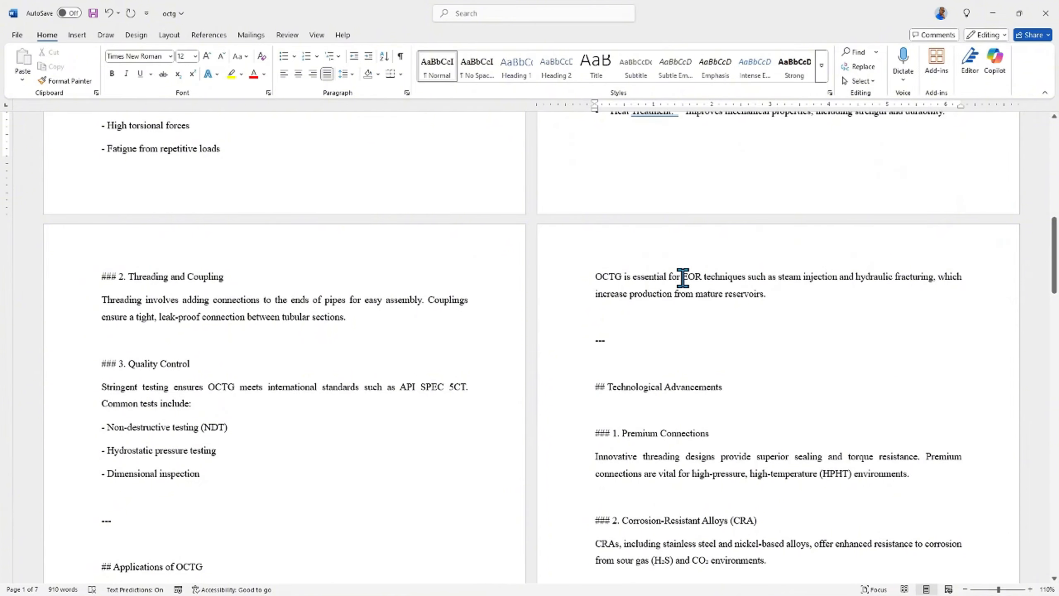
scroll(683, 278, up, 4)
scroll(683, 279, up, 1)
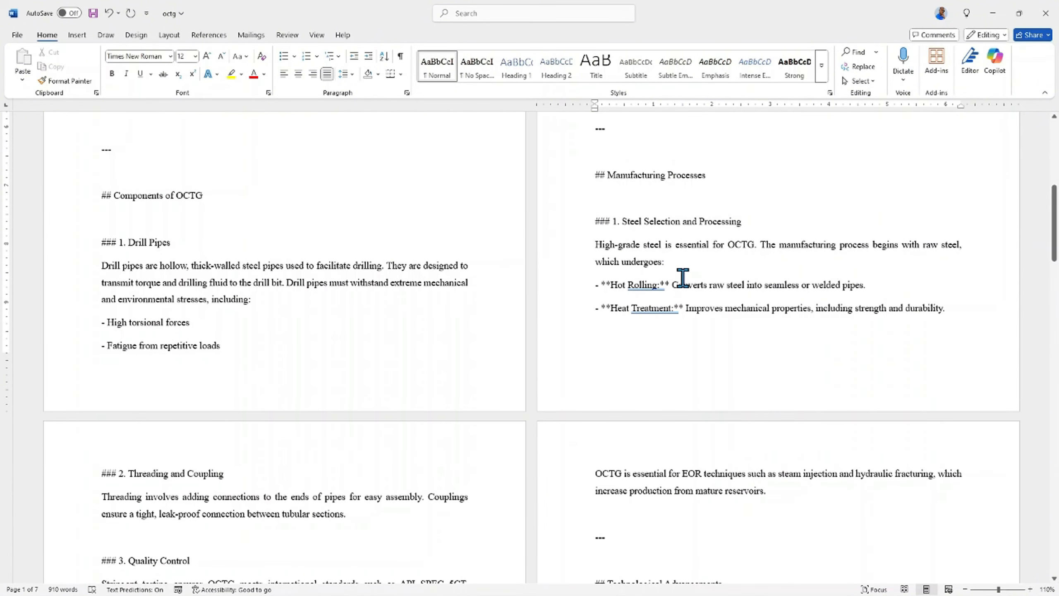
scroll(683, 277, up, 9)
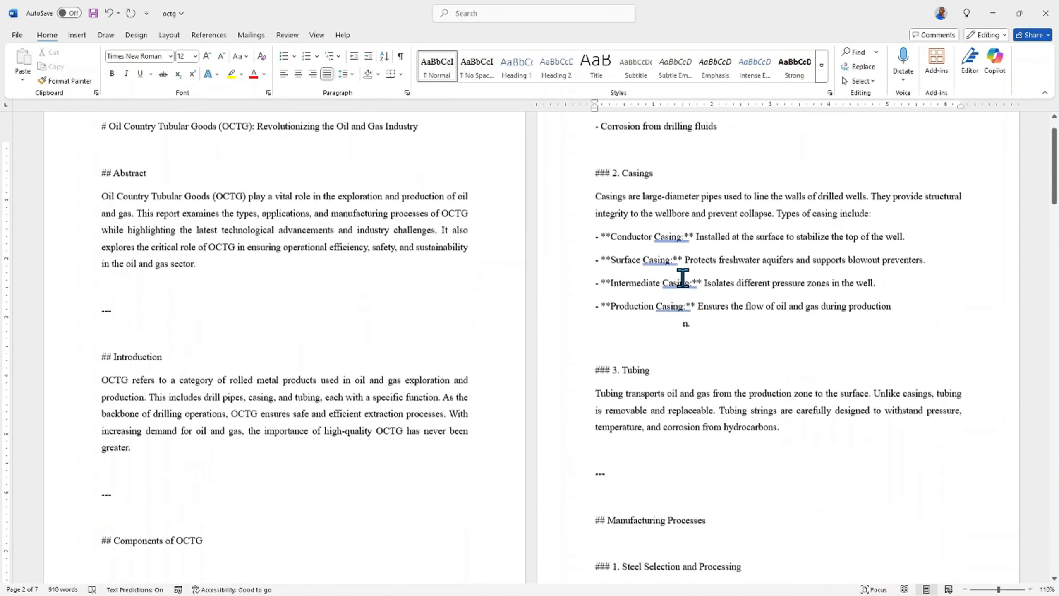
scroll(683, 278, up, 2)
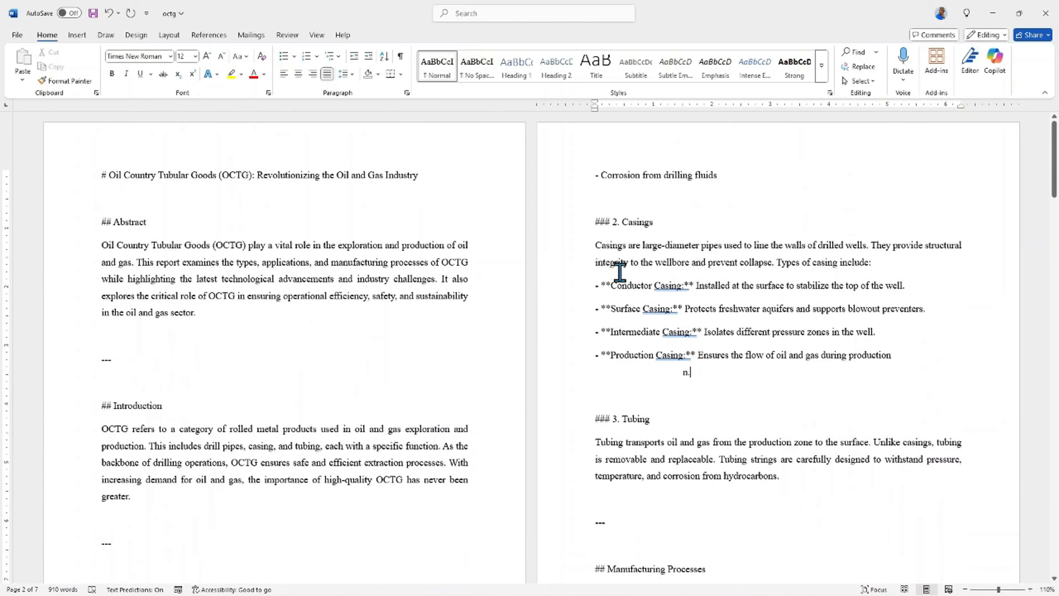
scroll(620, 272, down, 7)
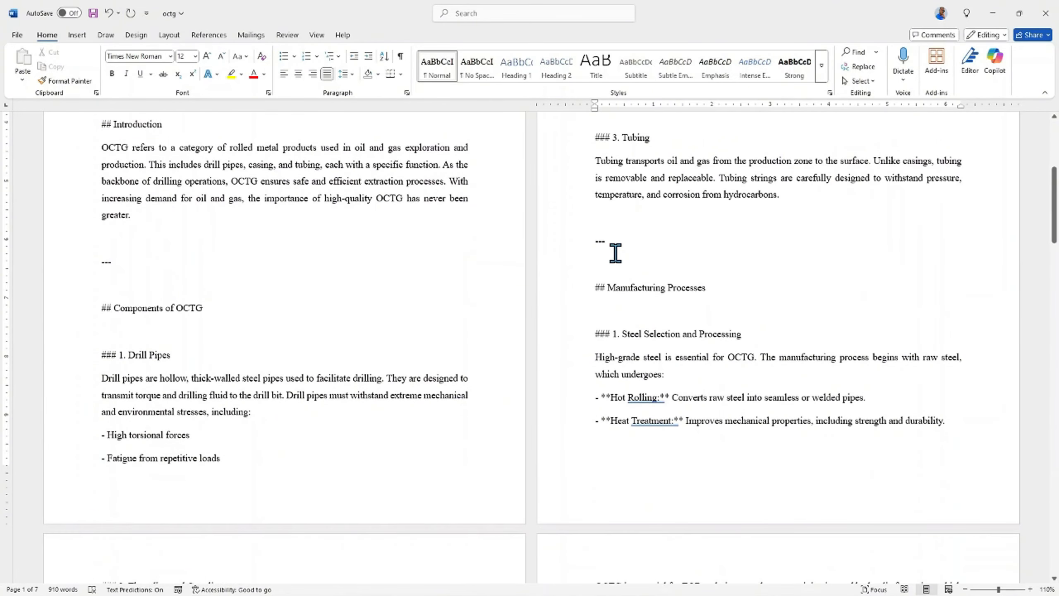
scroll(617, 175, up, 2)
scroll(613, 223, down, 3)
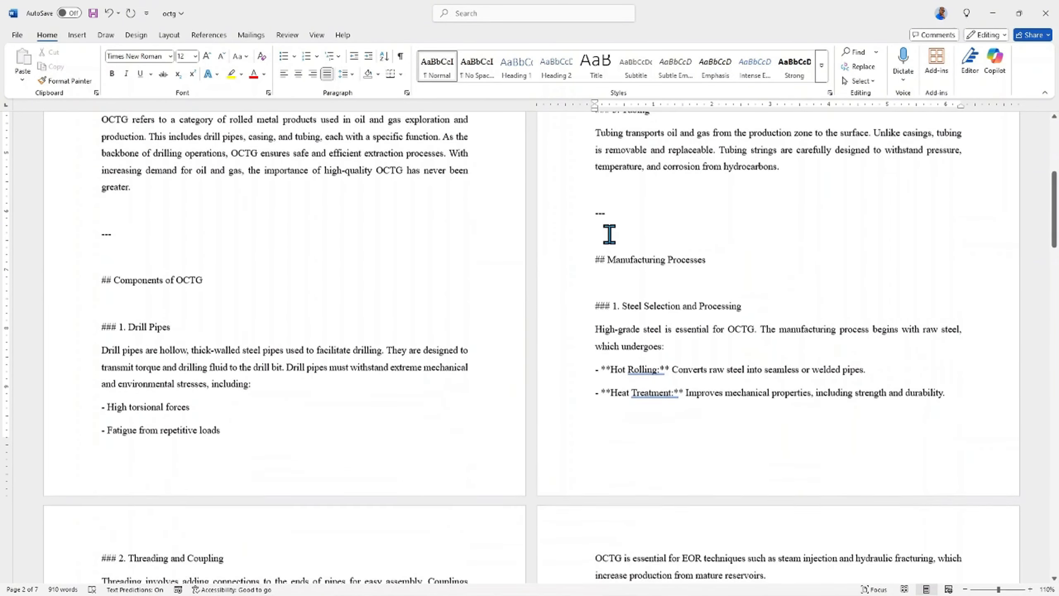
scroll(609, 218, down, 6)
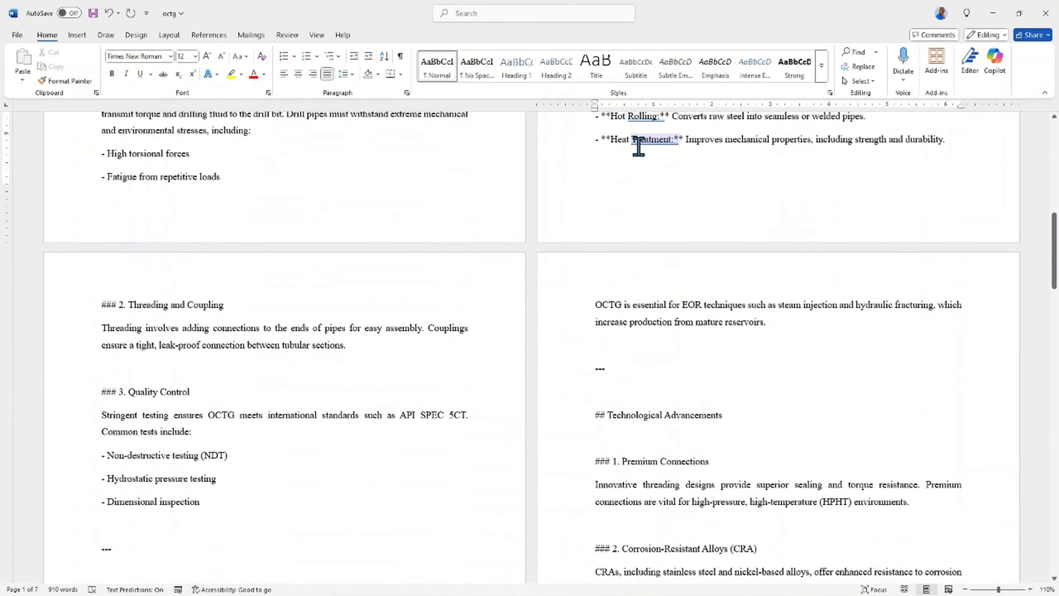
scroll(638, 146, up, 6)
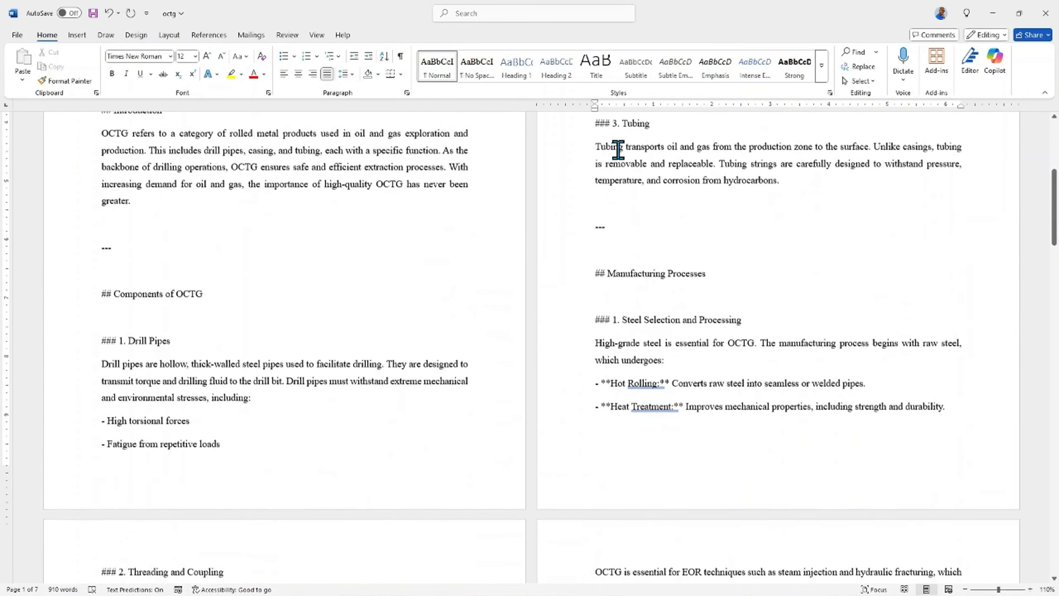
scroll(618, 150, up, 3)
scroll(625, 169, up, 3)
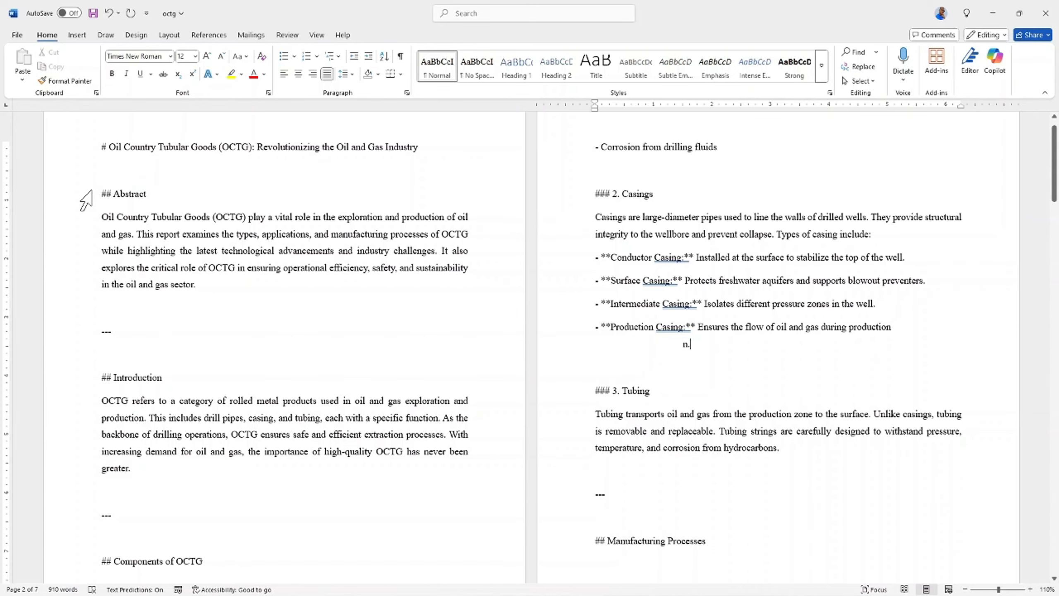
scroll(559, 288, down, 2)
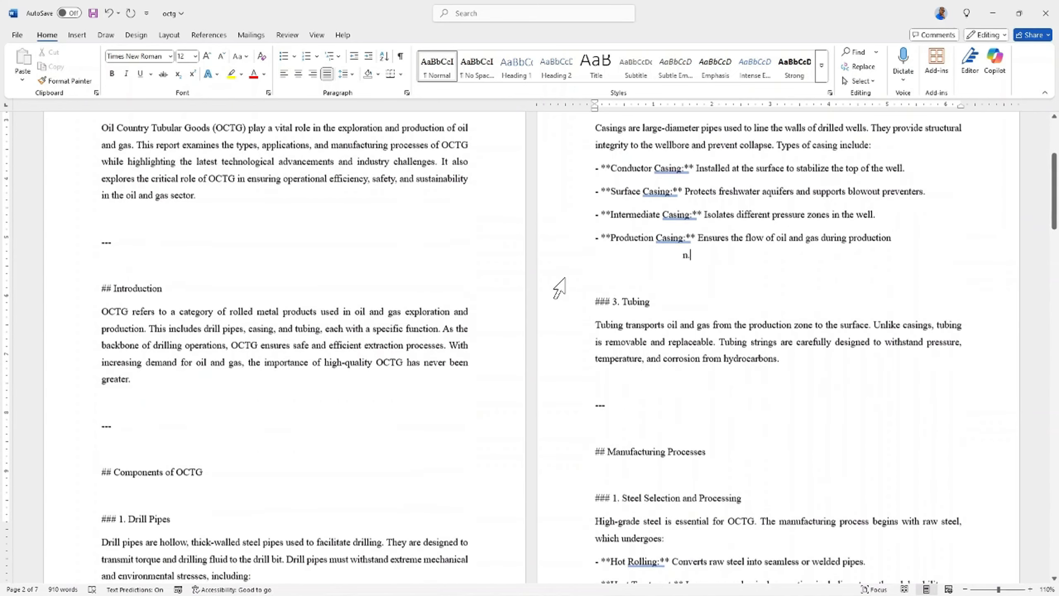
scroll(559, 288, down, 2)
scroll(558, 284, up, 4)
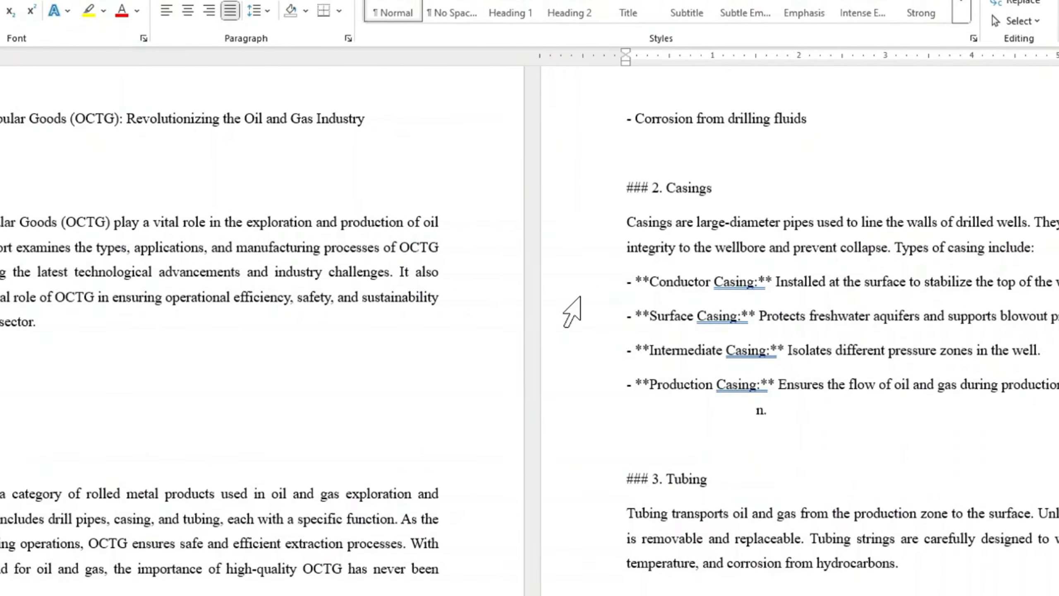
- Remove every # character from the document by replacing all occurrences with nothing
key(ctrl+h)
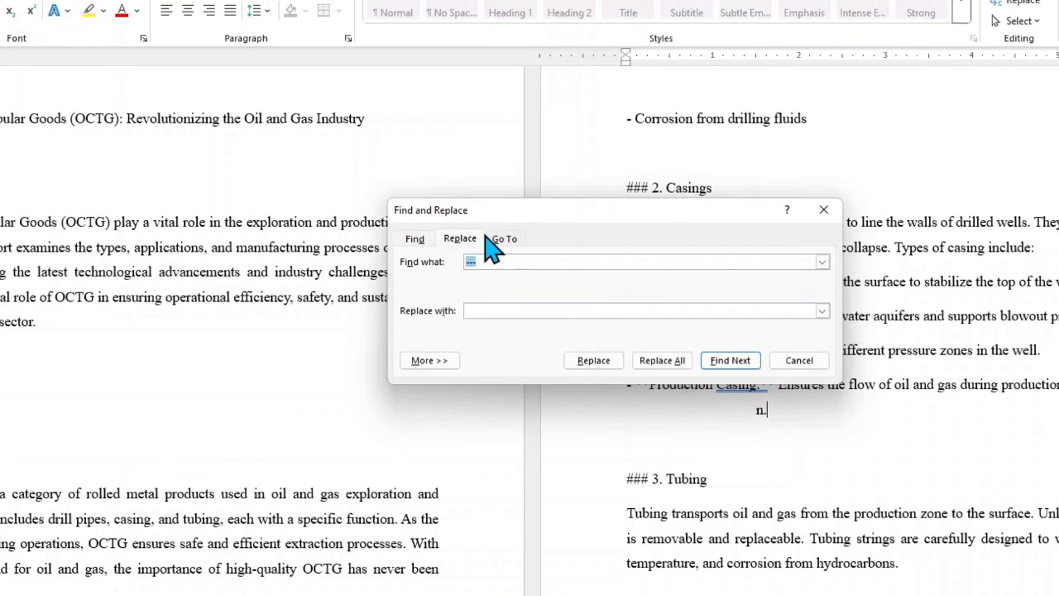
key(BackSpace)
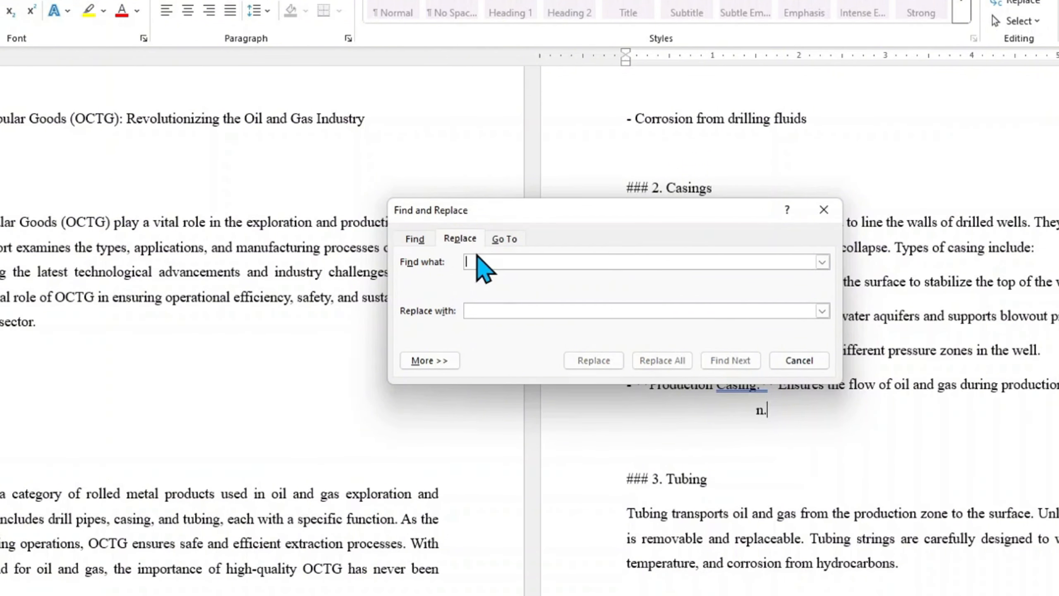
text(#)
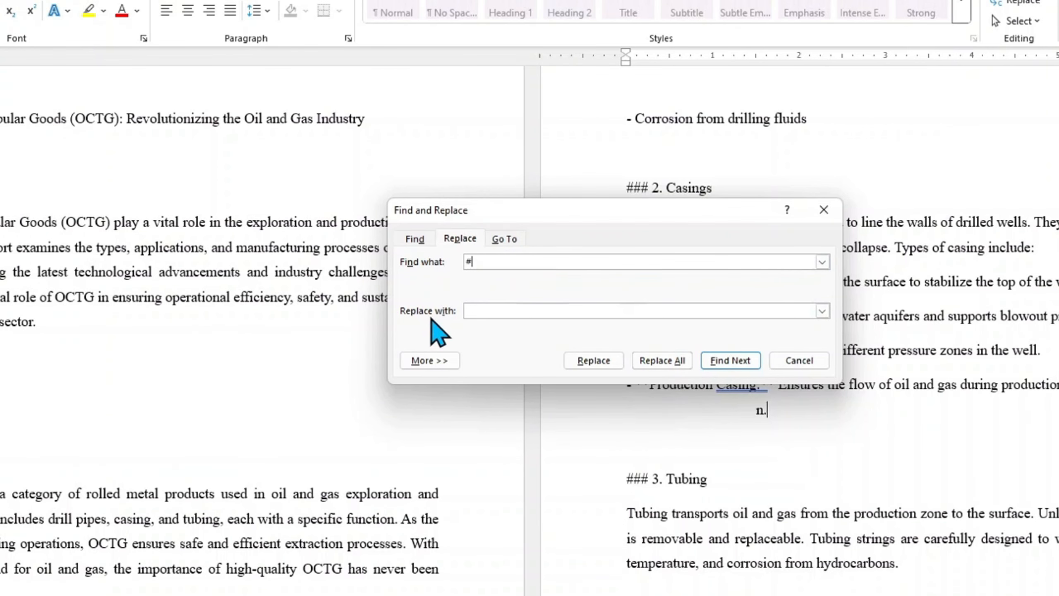
click(662, 361)
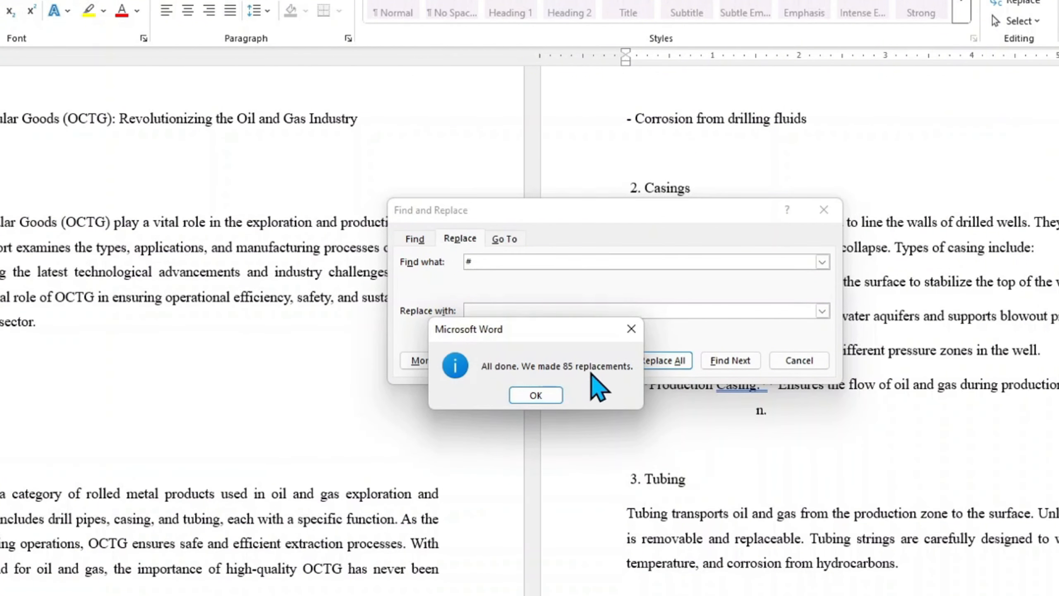
click(534, 393)
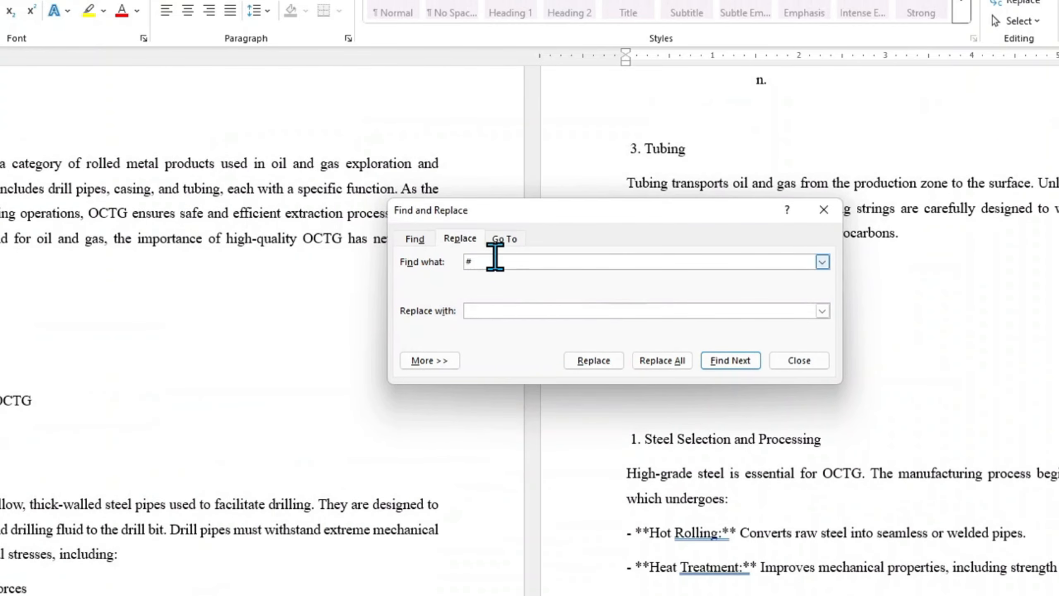
- Remove every asterisk (*) from the document by replacing all occurrences with nothing
key(BackSpace)
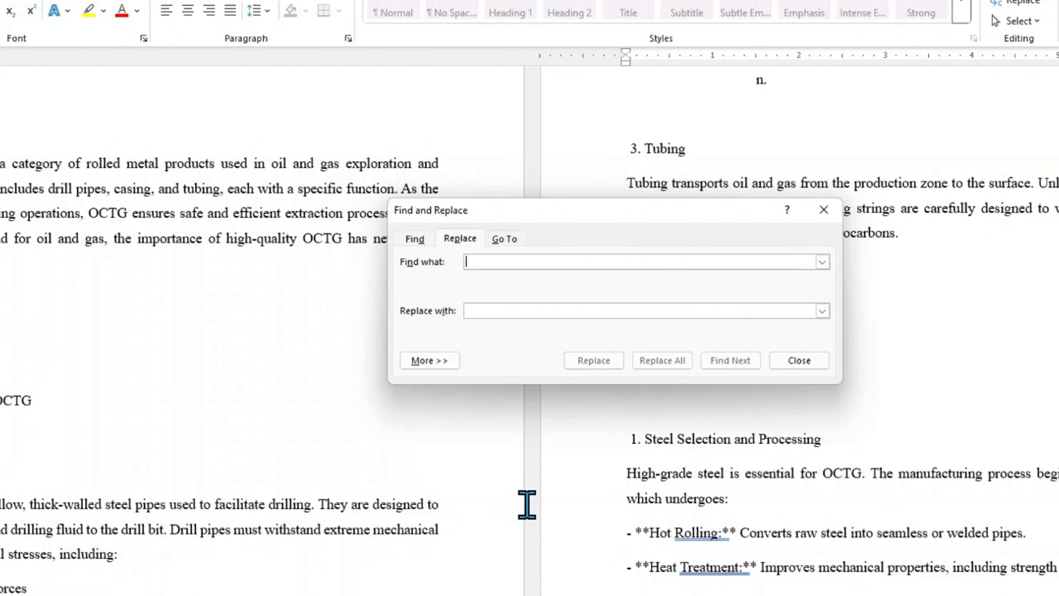
text(*)
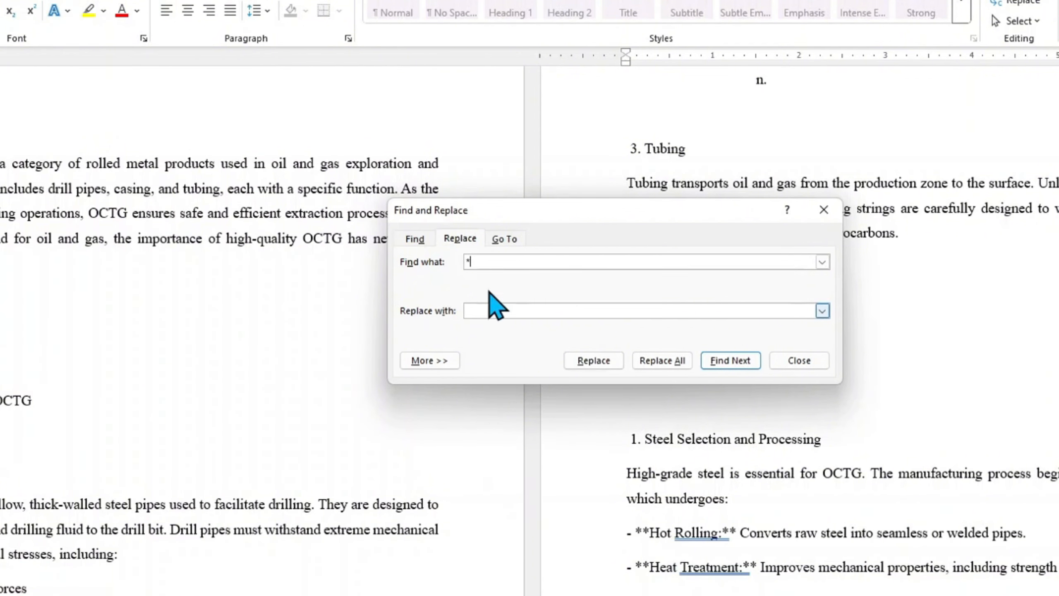
click(653, 361)
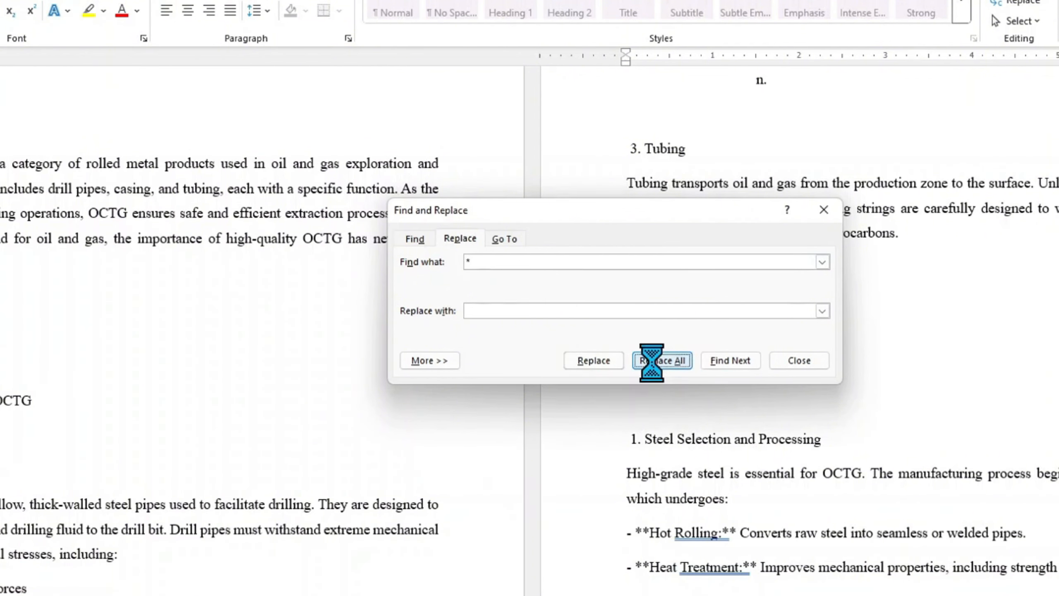
click(544, 396)
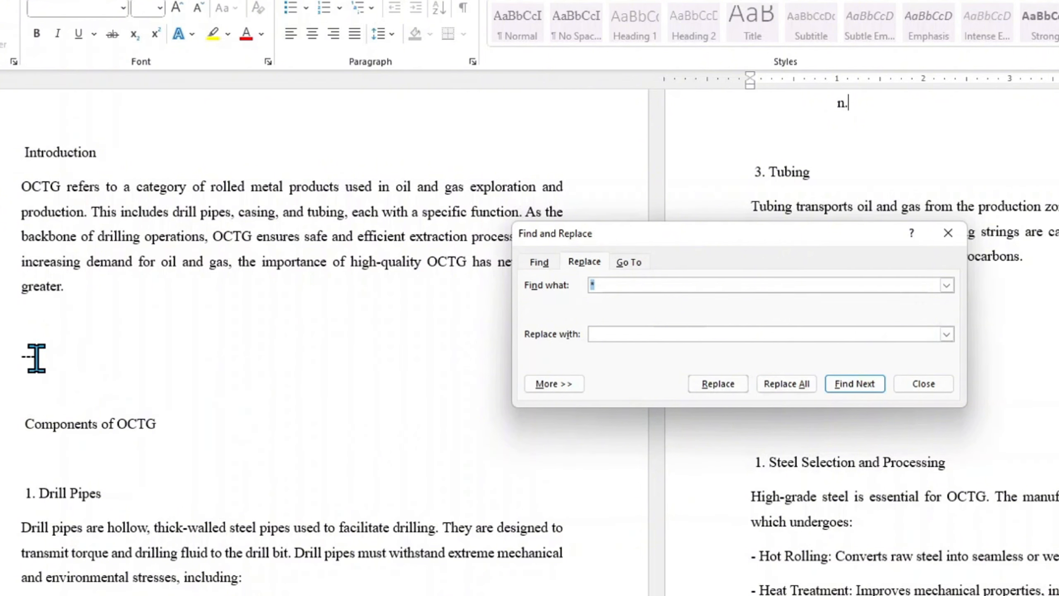
- Remove every --- separator from the document with an empty replacement and close Find and Replace
key(BackSpace)
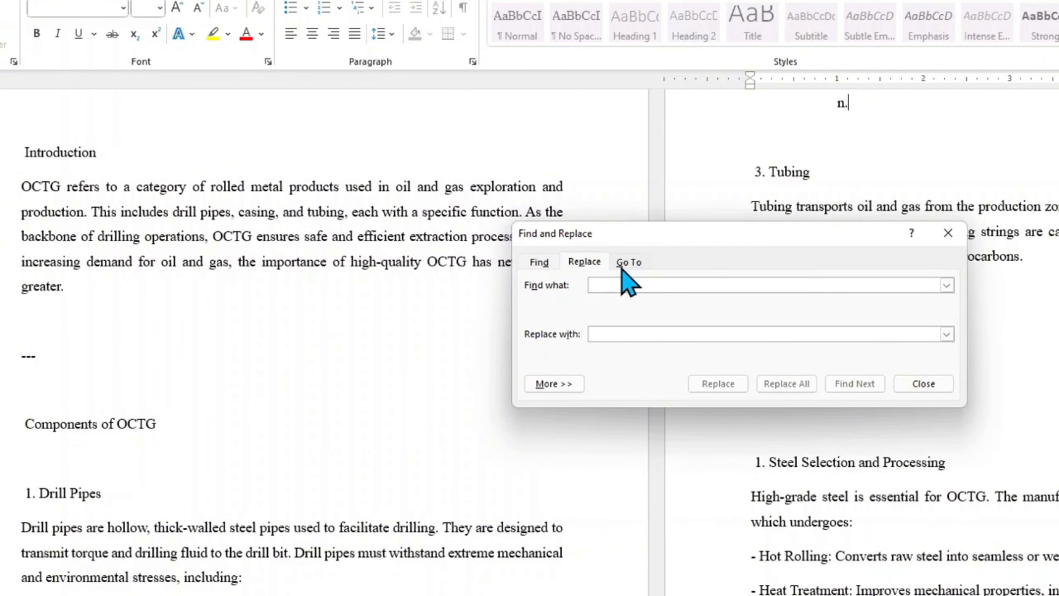
text(---)
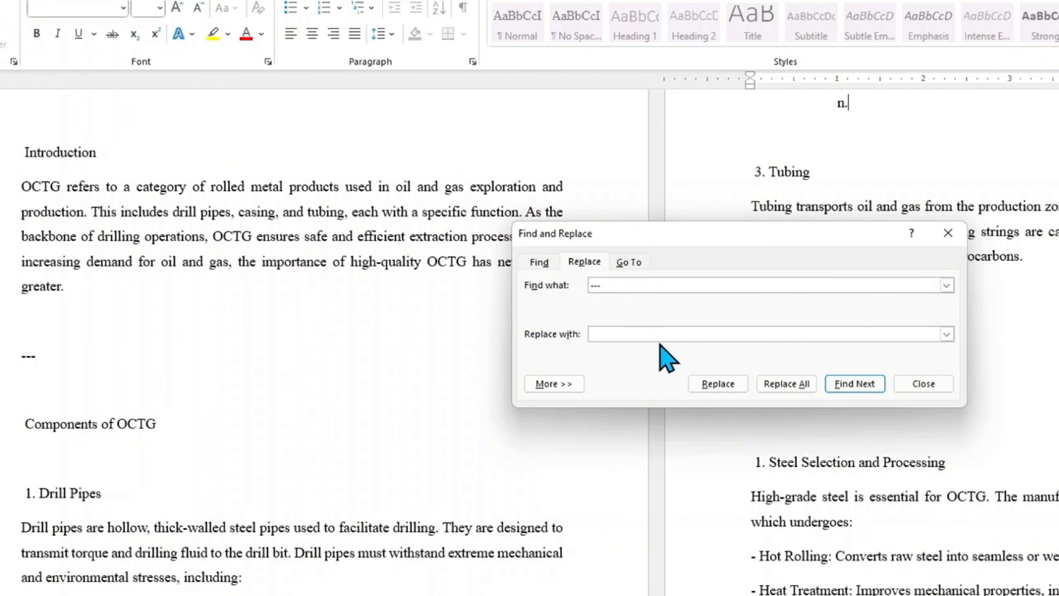
click(786, 385)
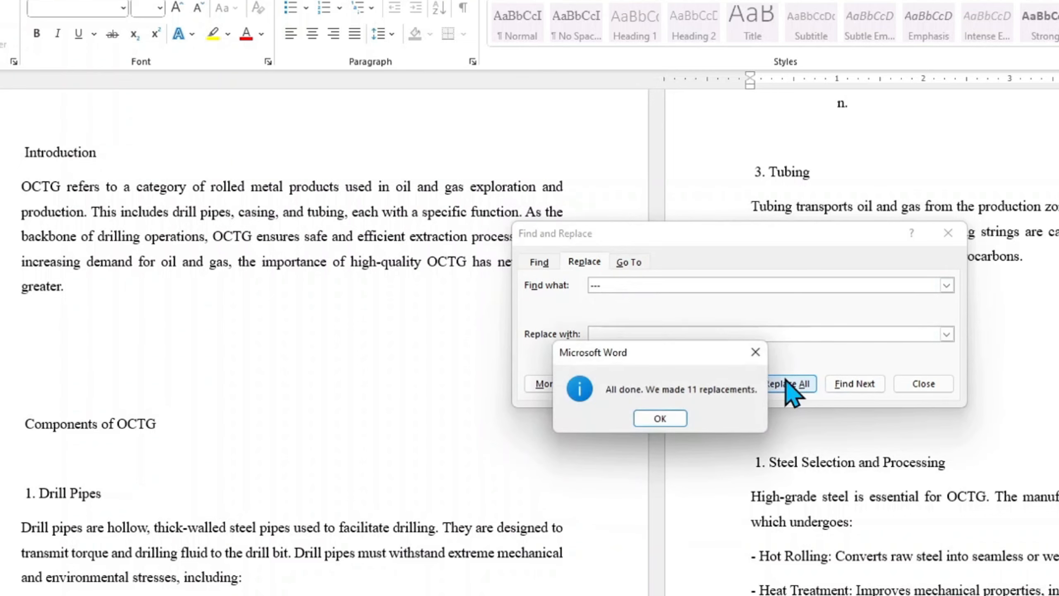
click(657, 419)
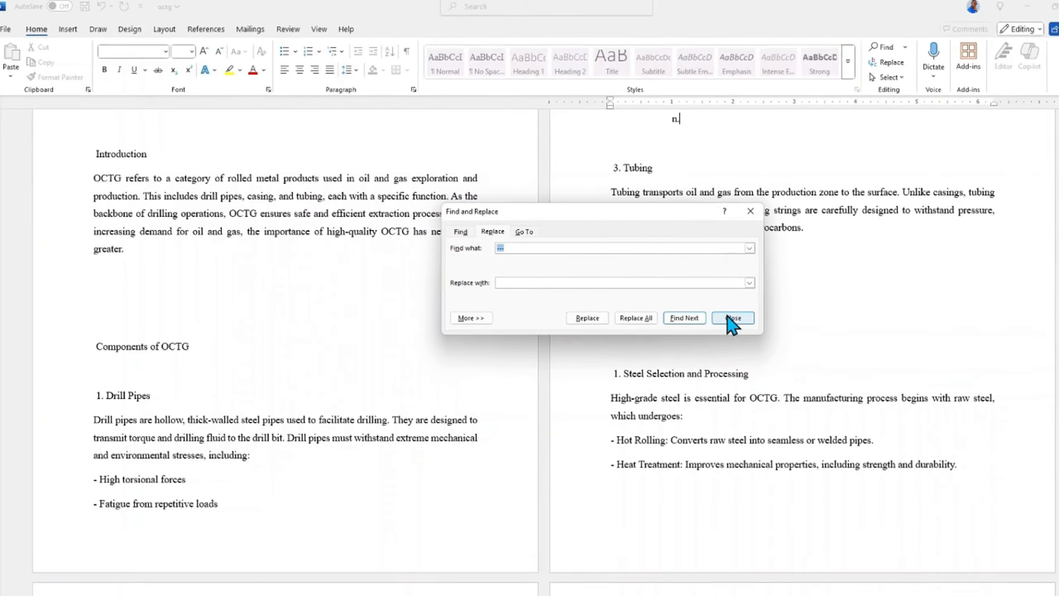
click(924, 384)
- Look through the report from the abstract to the references to check for leftover symbols
scroll(834, 405, up, 4)
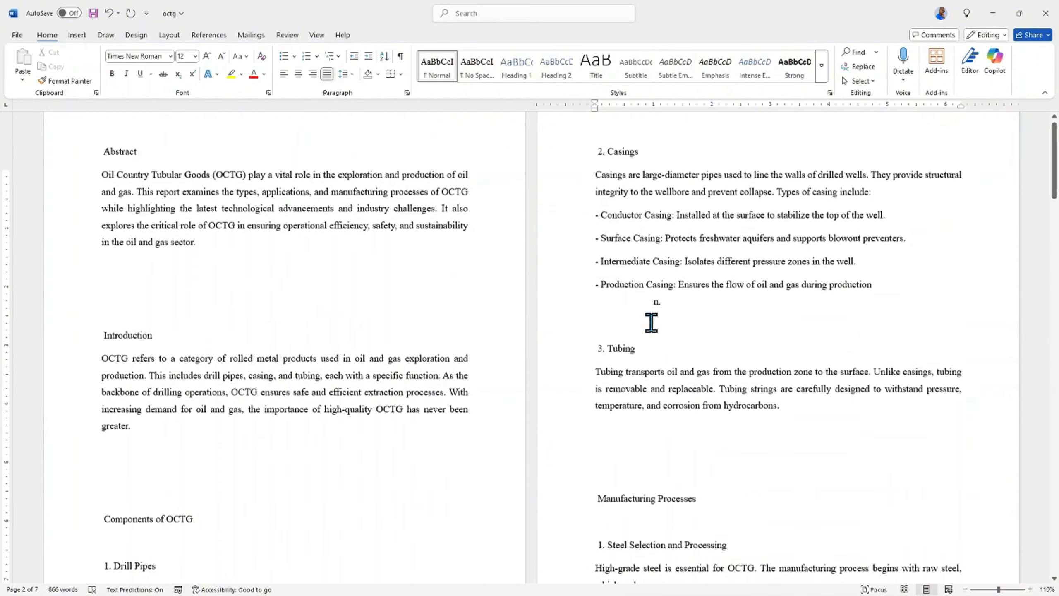
scroll(651, 322, up, 2)
scroll(651, 322, down, 20)
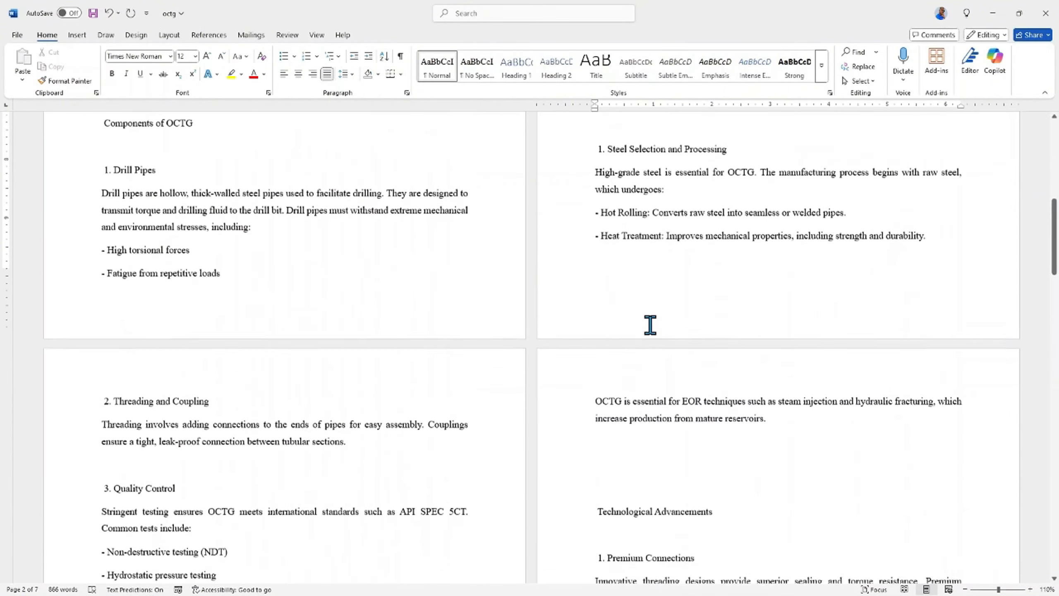
scroll(649, 326, down, 10)
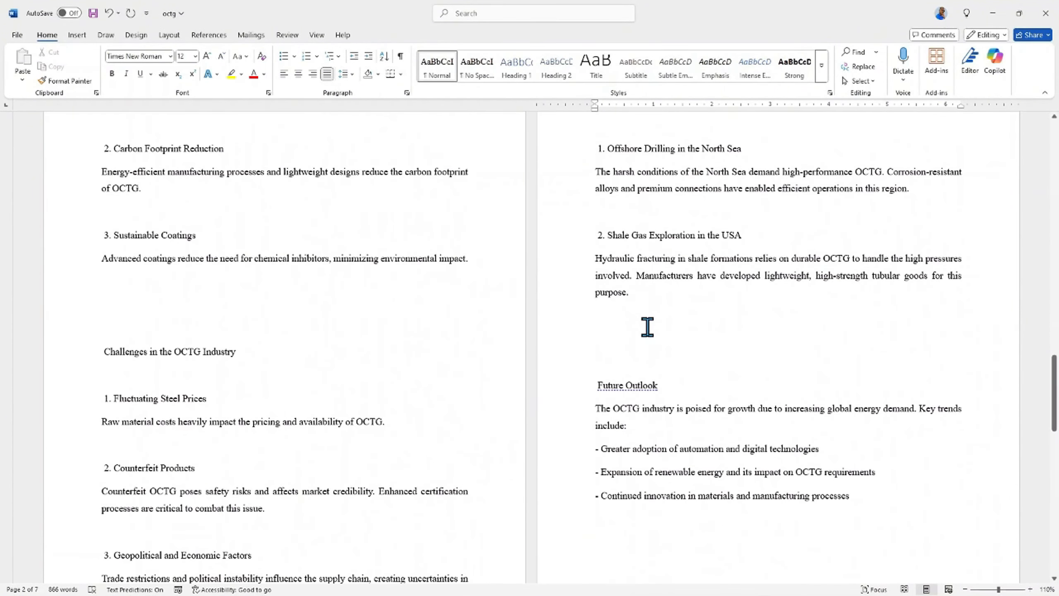
scroll(647, 327, down, 15)
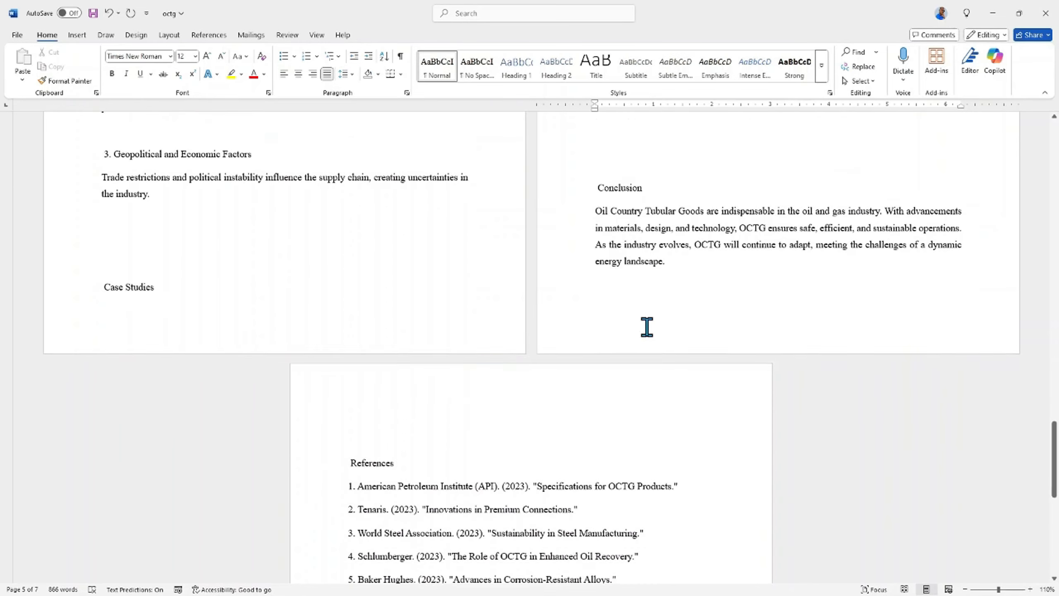
- Look through the report from its title to its later sections to examine where each main section starts
scroll(647, 327, down, 2)
scroll(647, 327, up, 10)
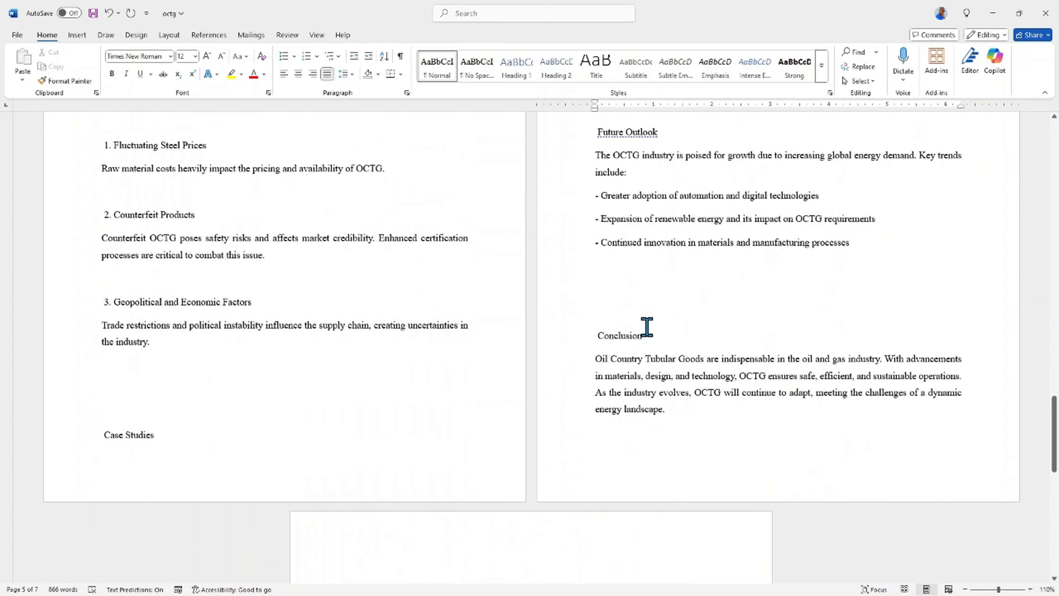
scroll(647, 327, up, 2)
scroll(645, 326, up, 7)
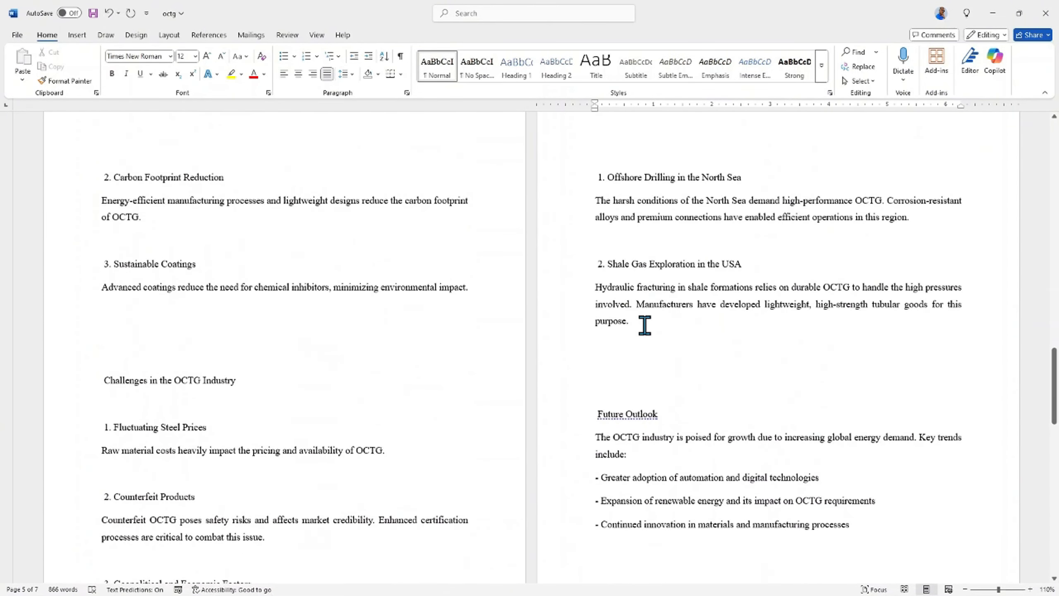
scroll(644, 326, up, 7)
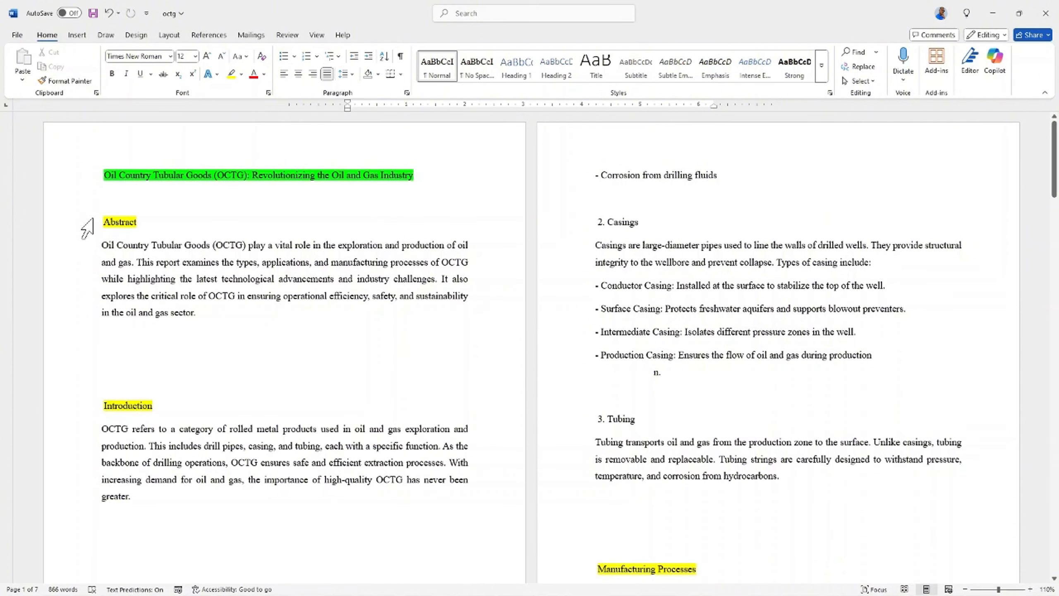
scroll(87, 227, down, 10)
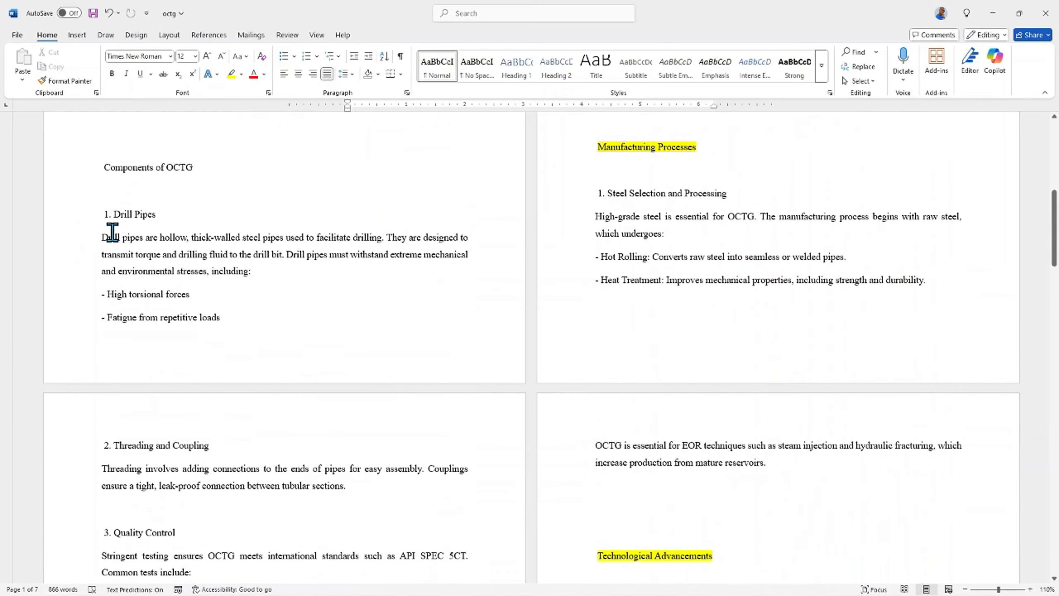
scroll(112, 232, down, 8)
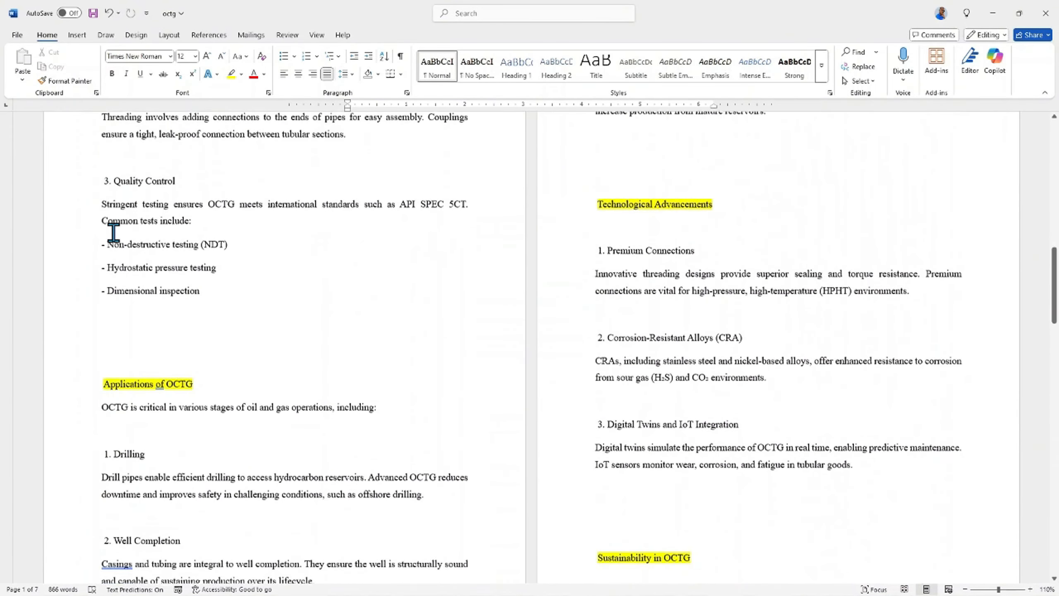
scroll(113, 232, down, 6)
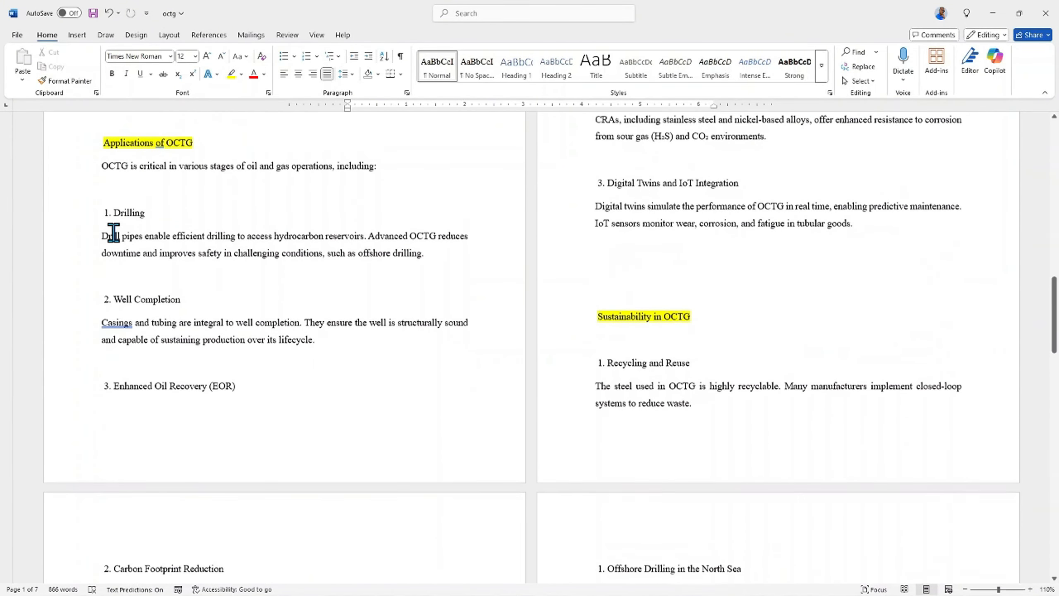
scroll(113, 232, up, 18)
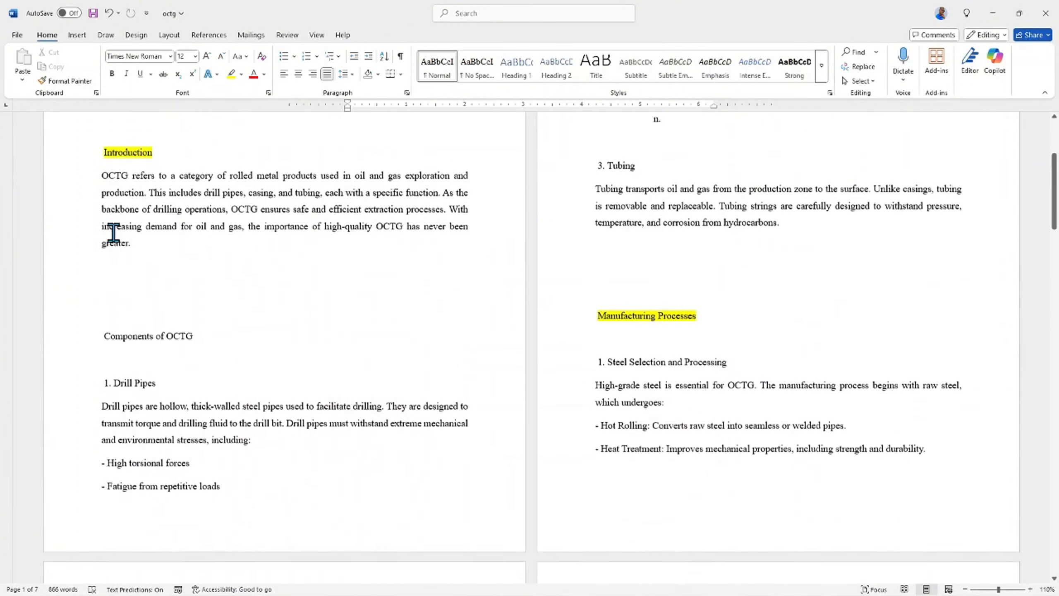
scroll(112, 232, up, 6)
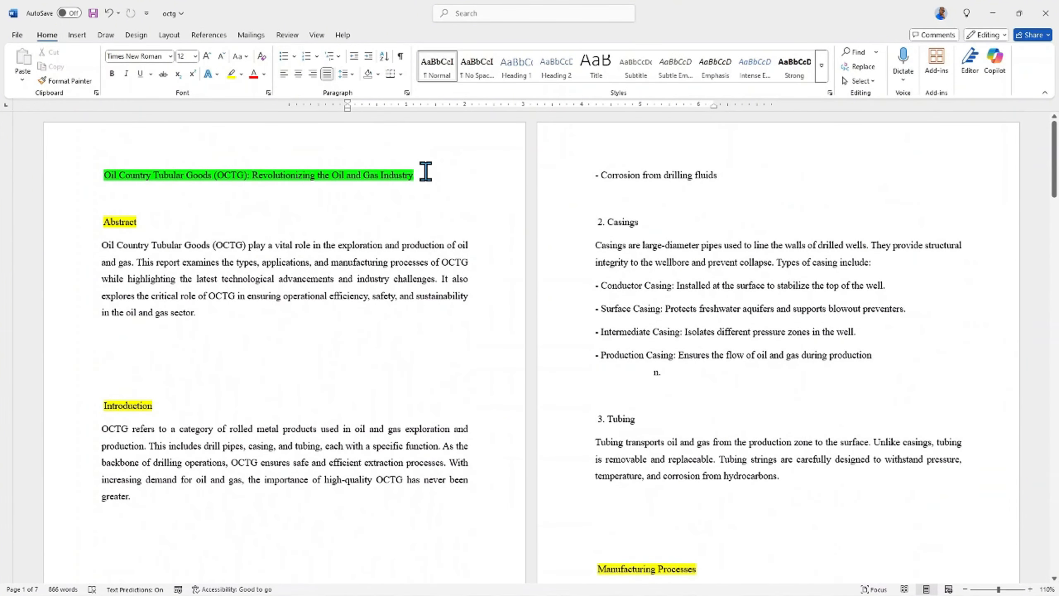
- Insert a page break after the report title so the Abstract starts on a new page
click(426, 171)
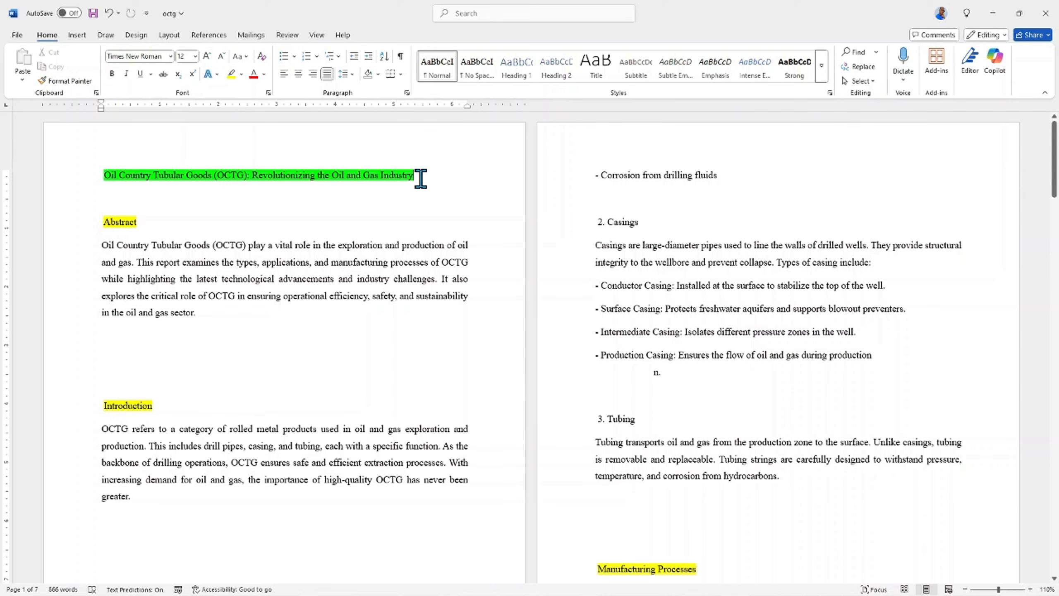
key(alt+p)
key(b)
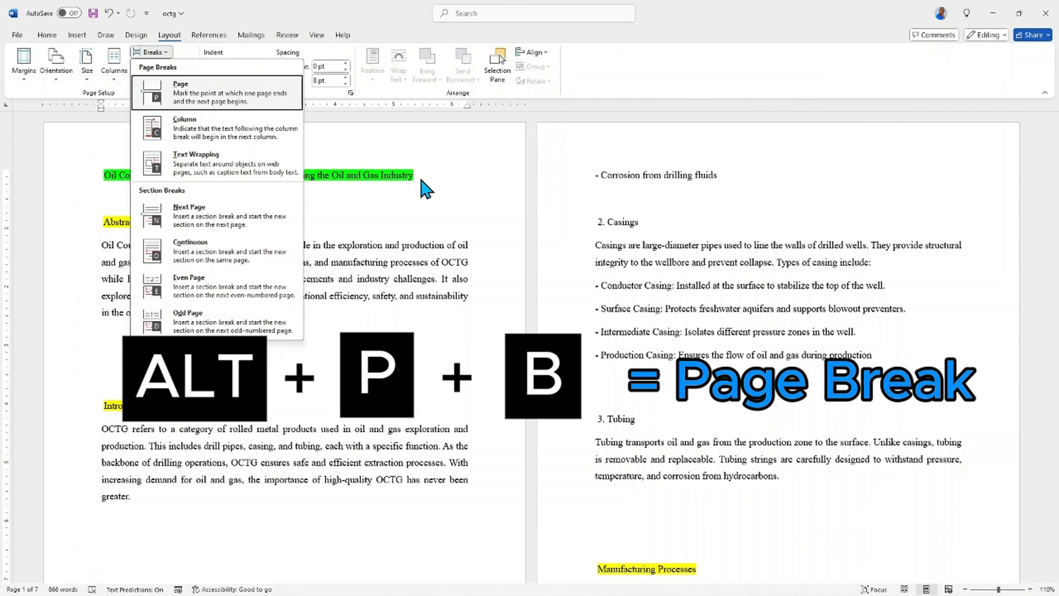
key(p)
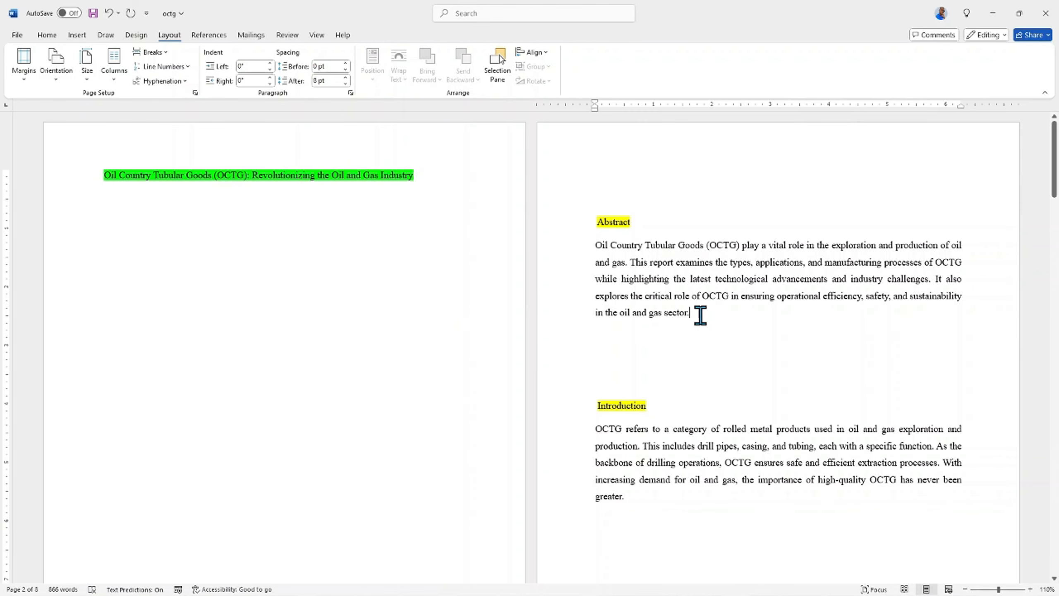
- Insert a break after the abstract paragraph so the Introduction starts on the next page
key(alt+p)
key(b)
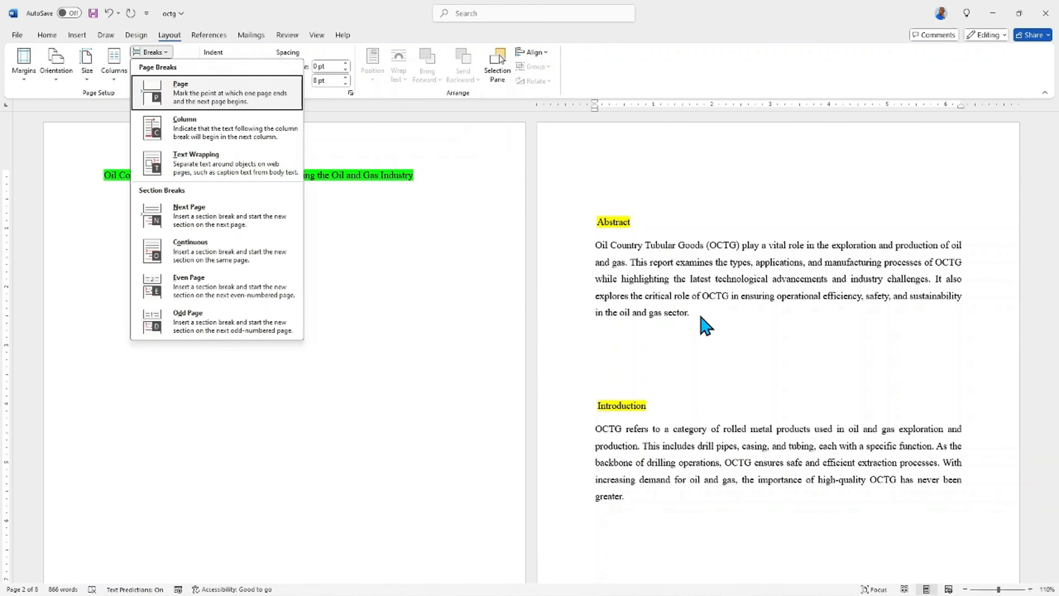
key(n)
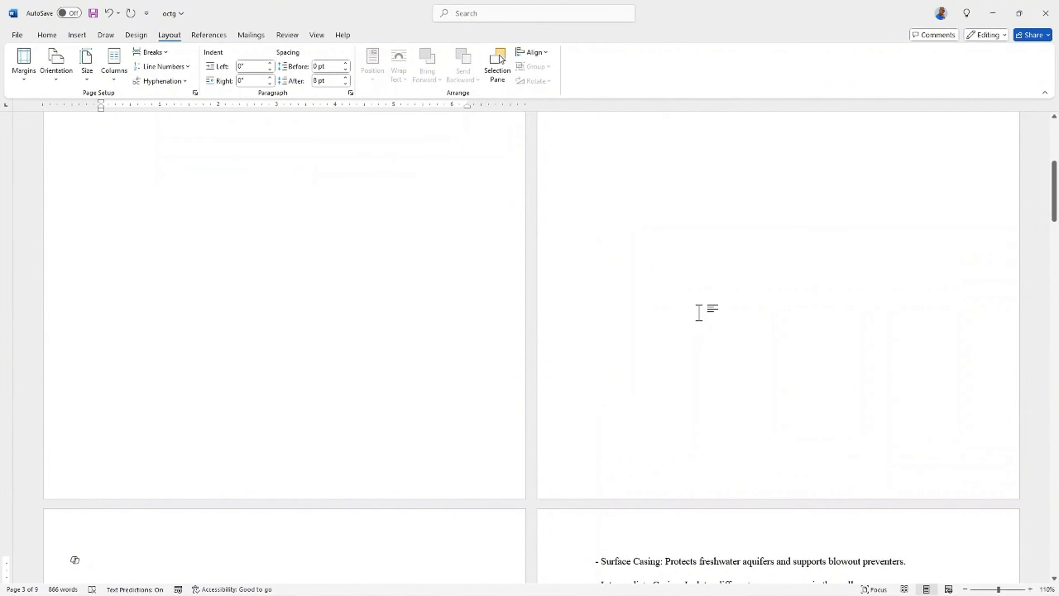
- Insert a page break after the Tubing paragraph so Manufacturing Processes starts on a new page
scroll(699, 312, down, 10)
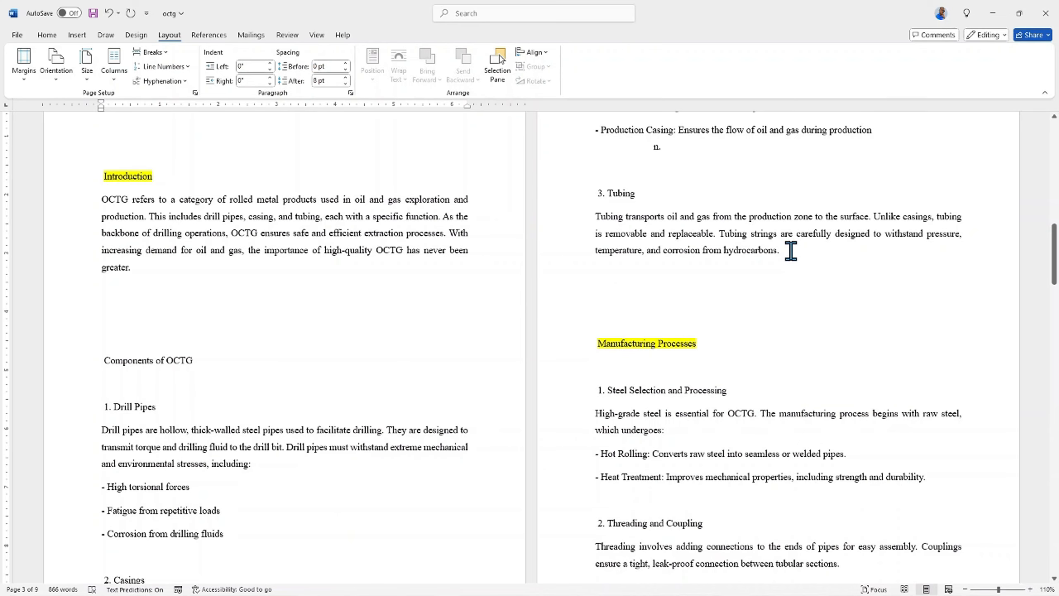
scroll(791, 251, down, 2)
scroll(789, 251, up, 3)
scroll(783, 251, down, 4)
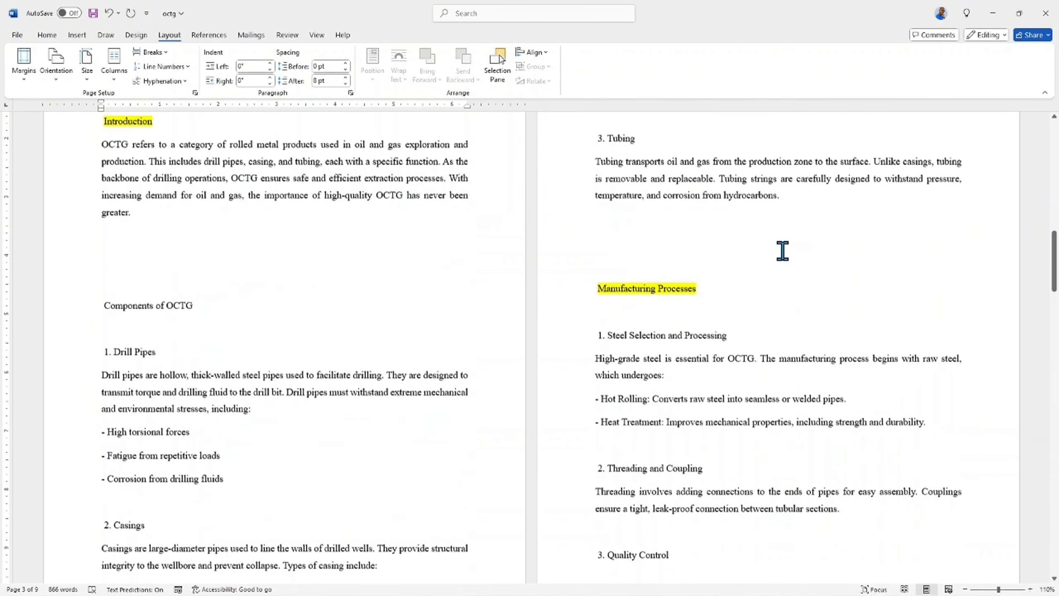
click(798, 198)
- Look through the report from the Applications section to the title page and back to check the new page divisions
scroll(761, 423, up, 15)
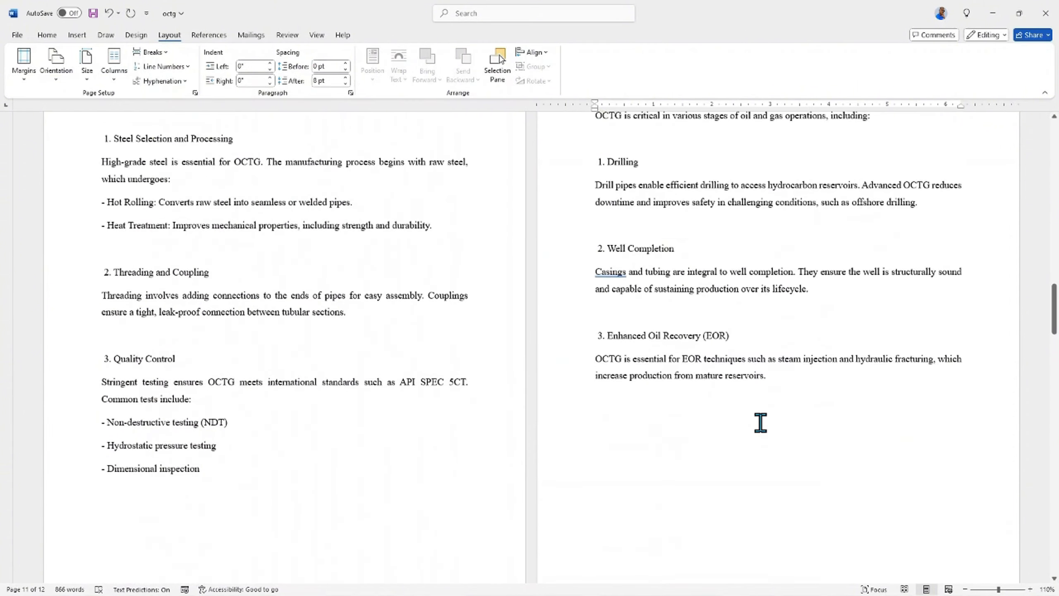
scroll(761, 422, up, 15)
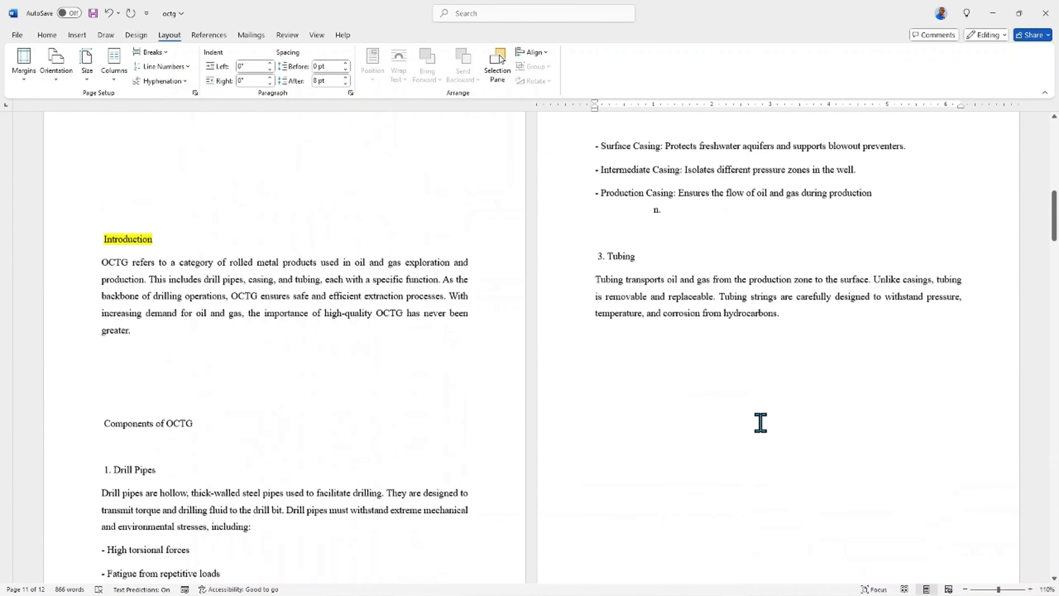
scroll(761, 423, up, 10)
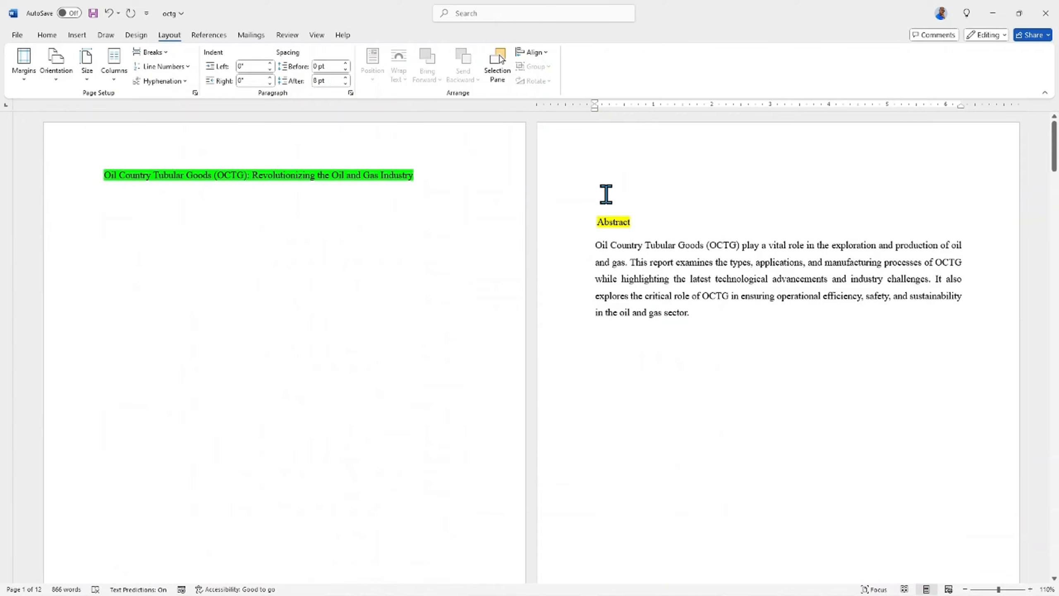
scroll(596, 202, down, 5)
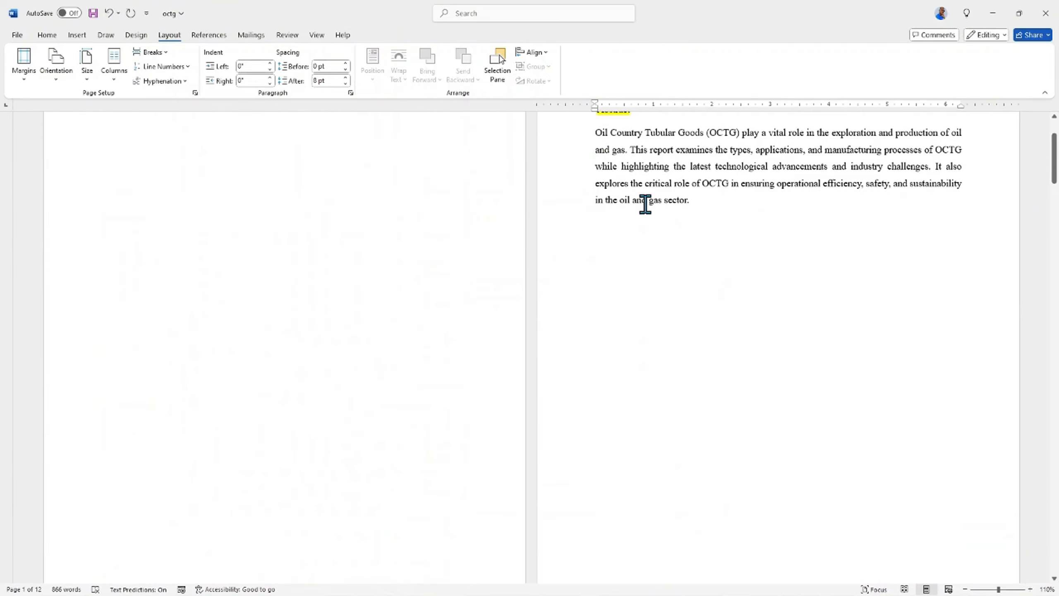
scroll(658, 208, down, 15)
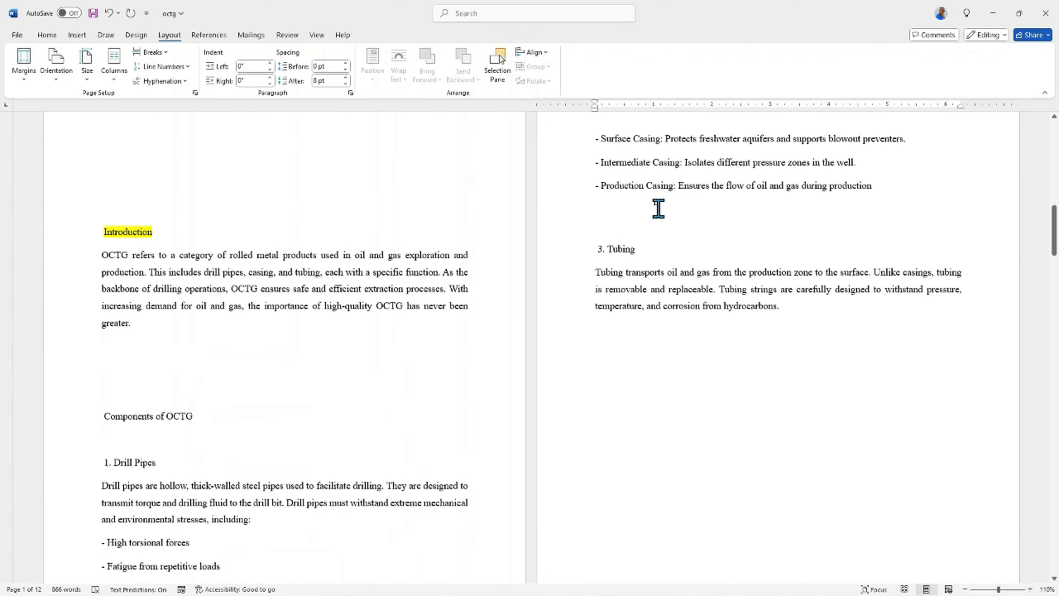
scroll(658, 208, down, 11)
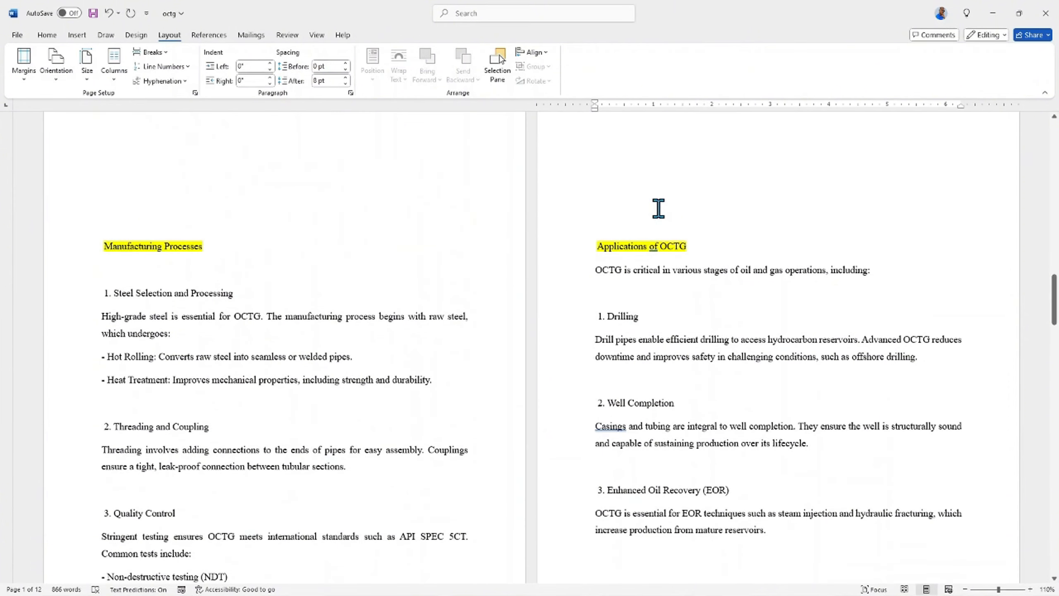
scroll(657, 209, up, 20)
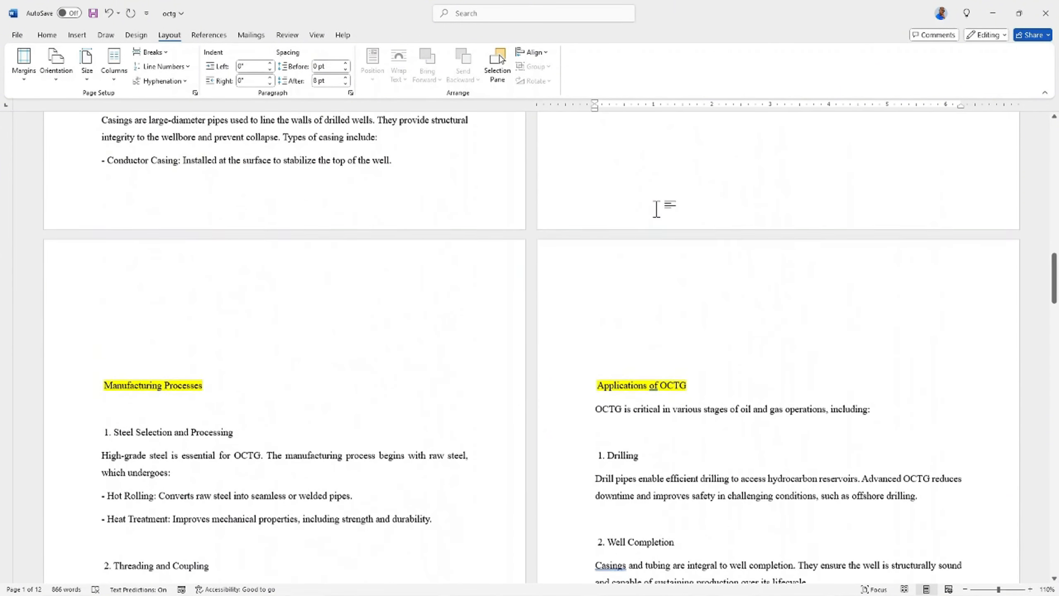
scroll(656, 209, up, 15)
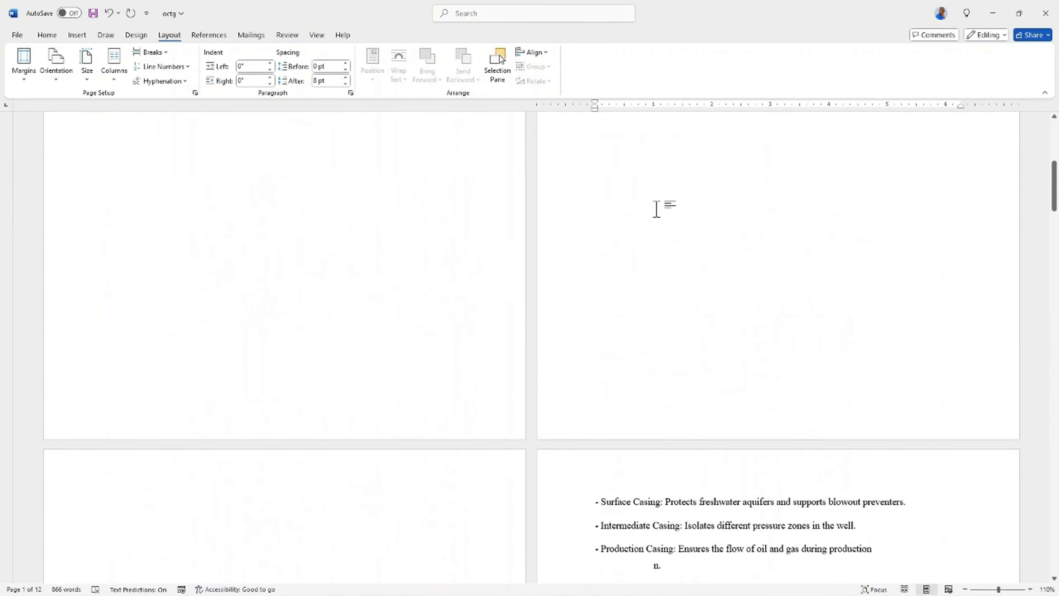
scroll(651, 209, up, 1)
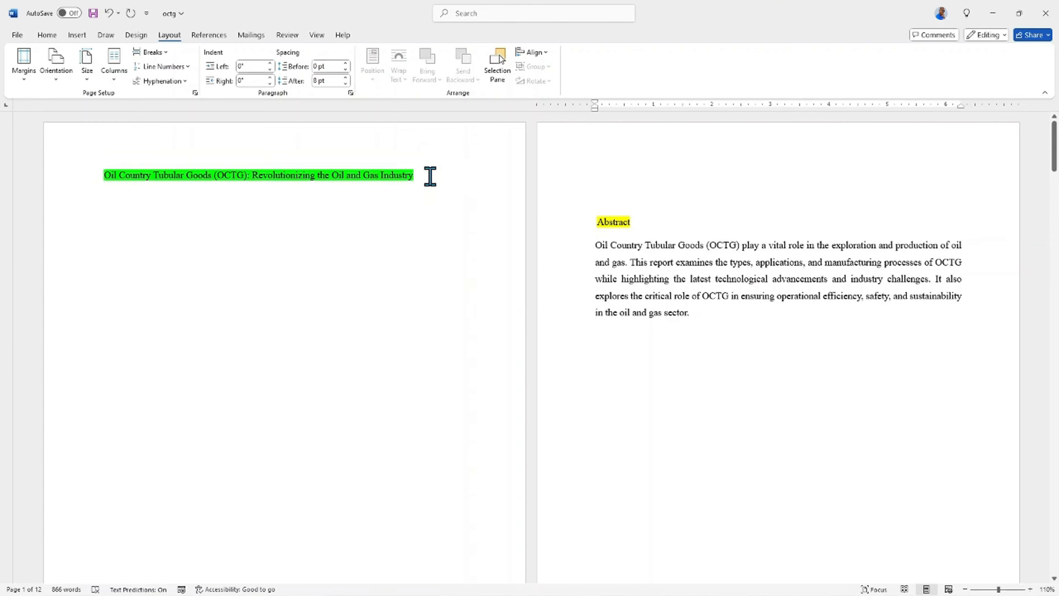
- Build the cover page text with company/school name, Project Report, title, preparers, supervisor and January 2025, and correct the flagged spacing in the date
click(44, 36)
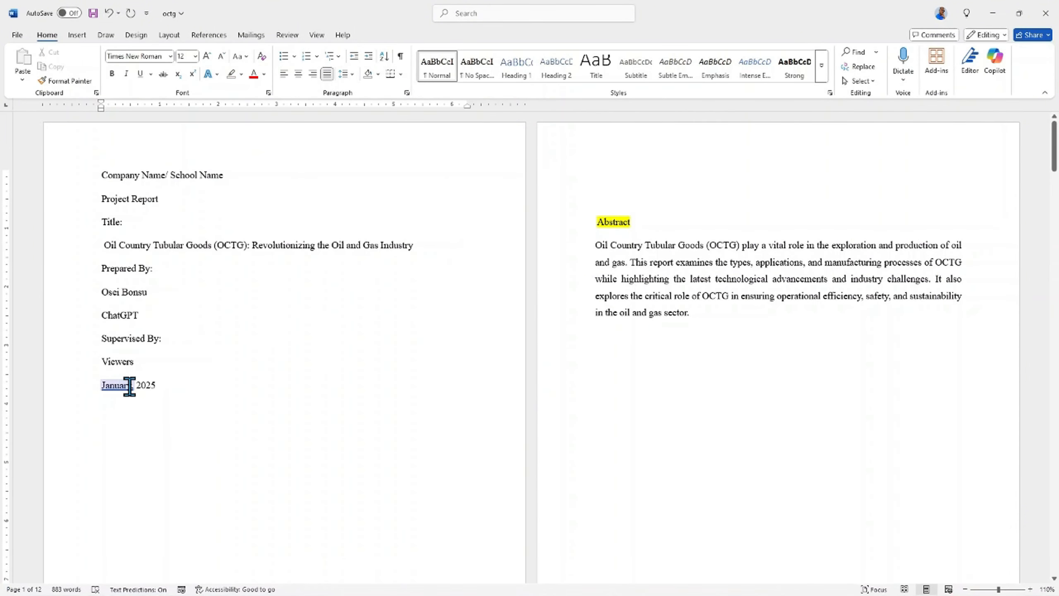
click(118, 388)
click(124, 430)
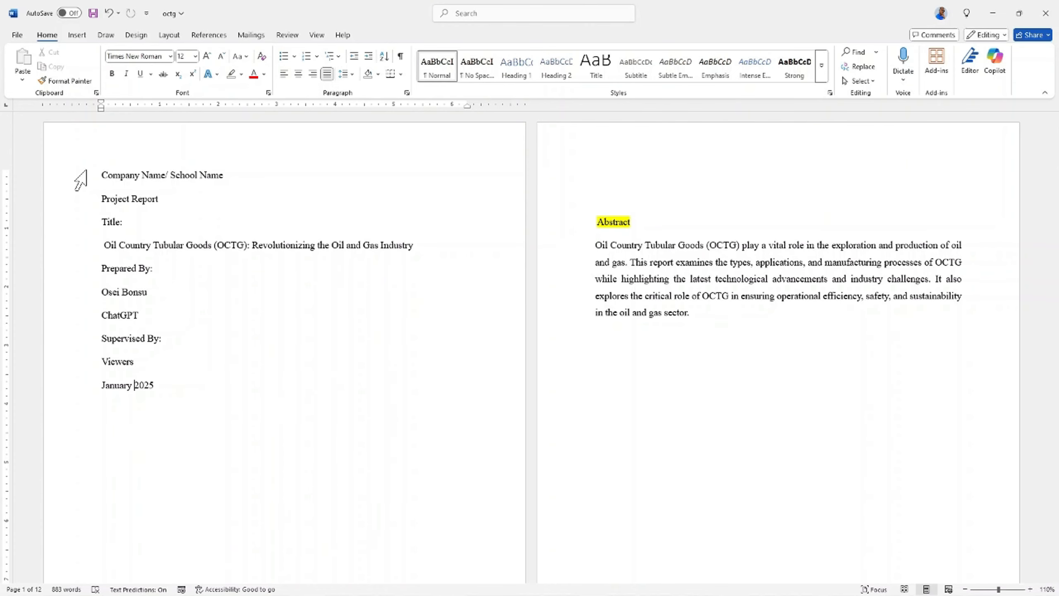
- Center all the cover page text and change it to uppercase
drag(81, 180, 109, 409)
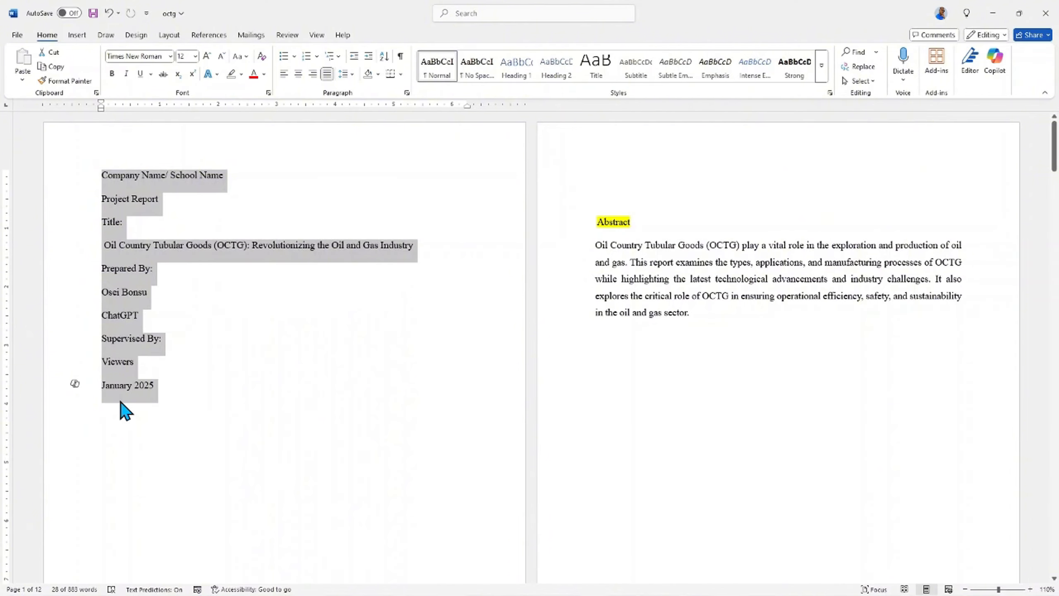
key(ctrl+e)
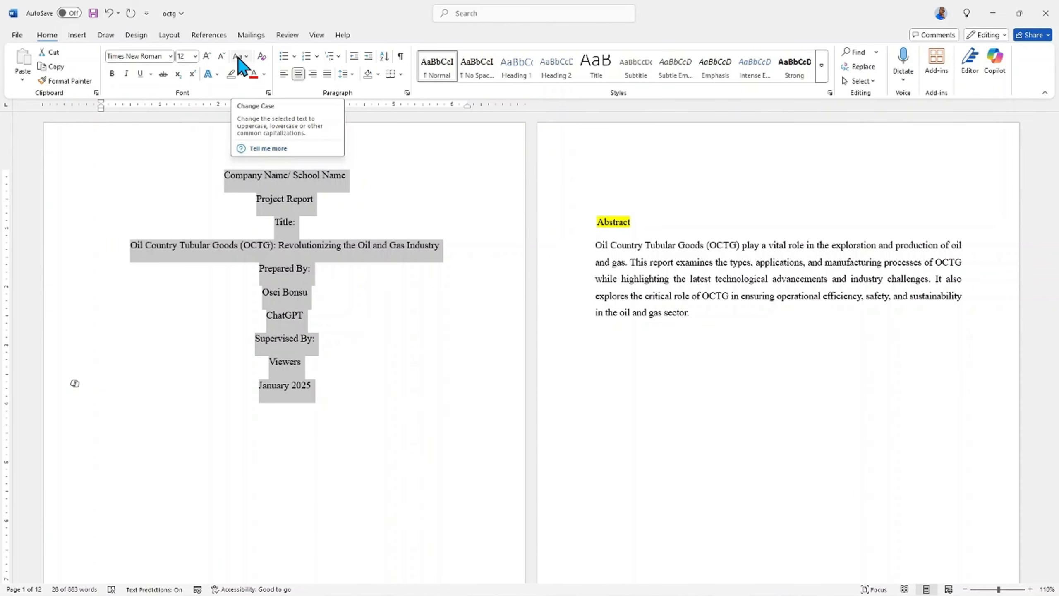
click(246, 56)
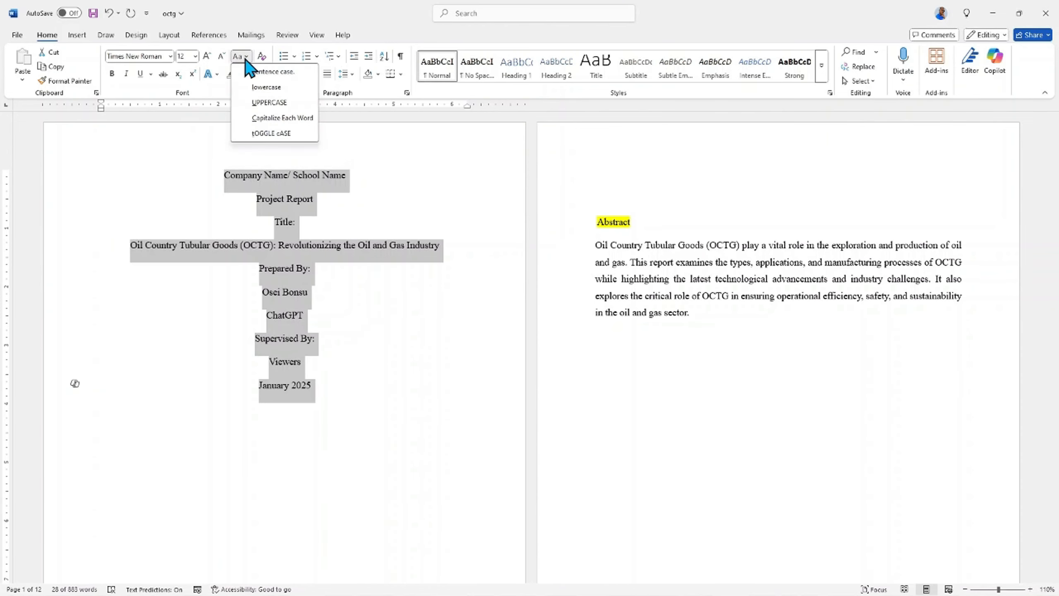
click(251, 102)
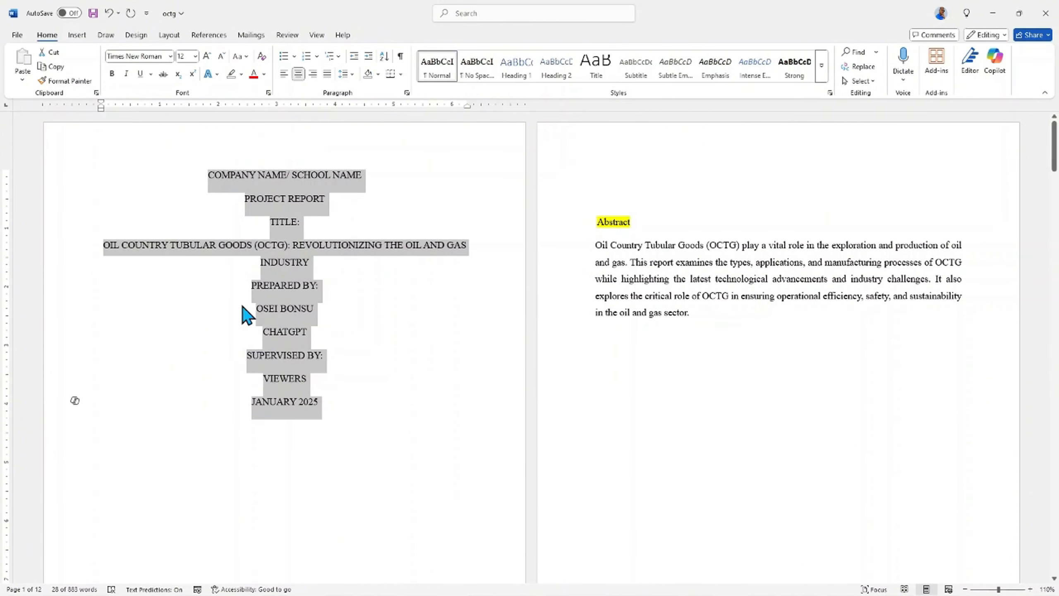
- Set the cover page text to 2.0 line spacing and font size 22
click(348, 75)
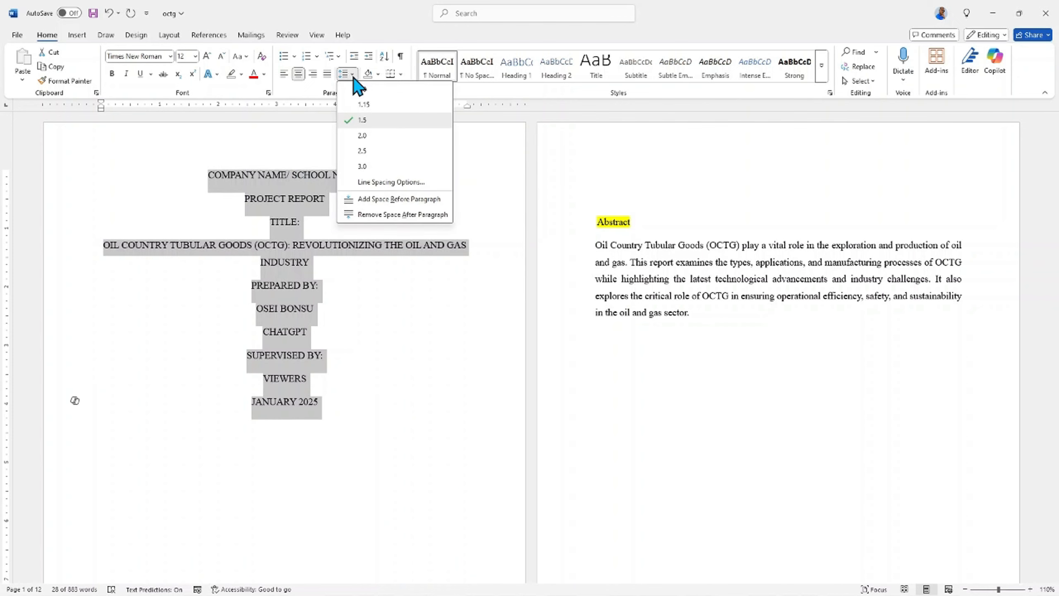
click(350, 136)
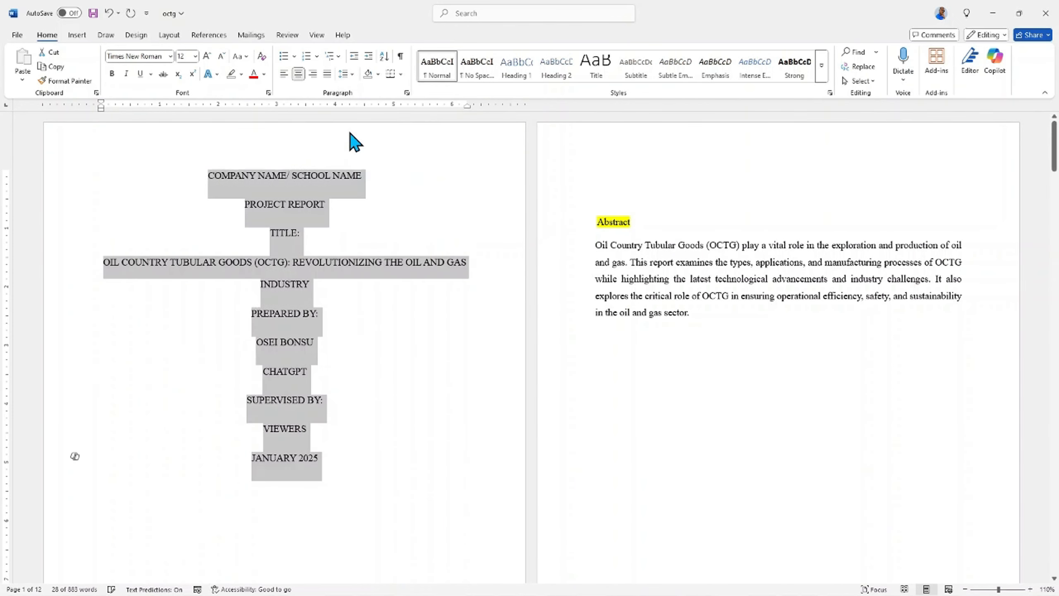
click(195, 56)
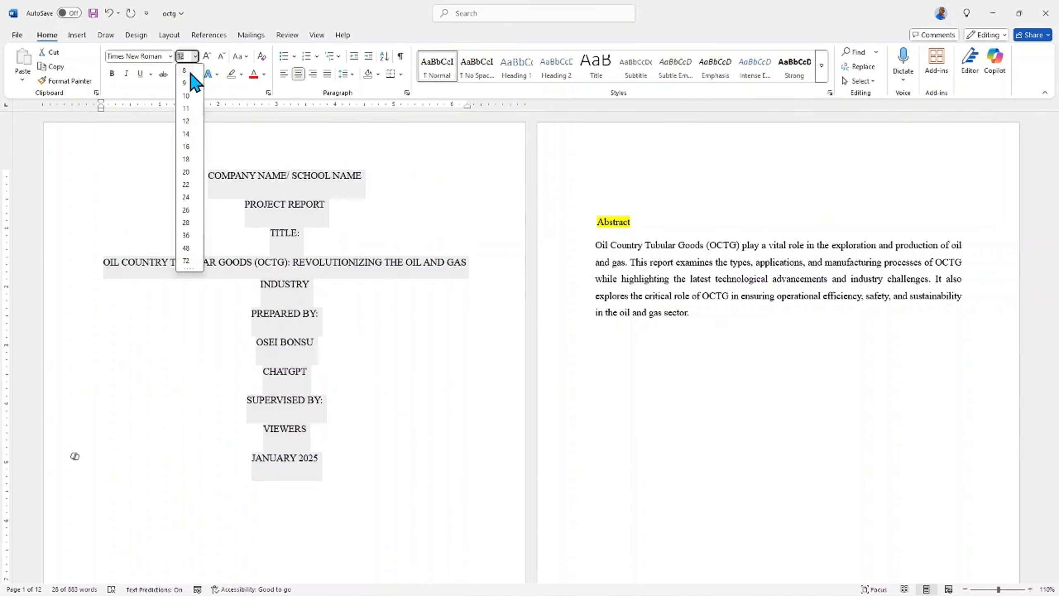
click(189, 187)
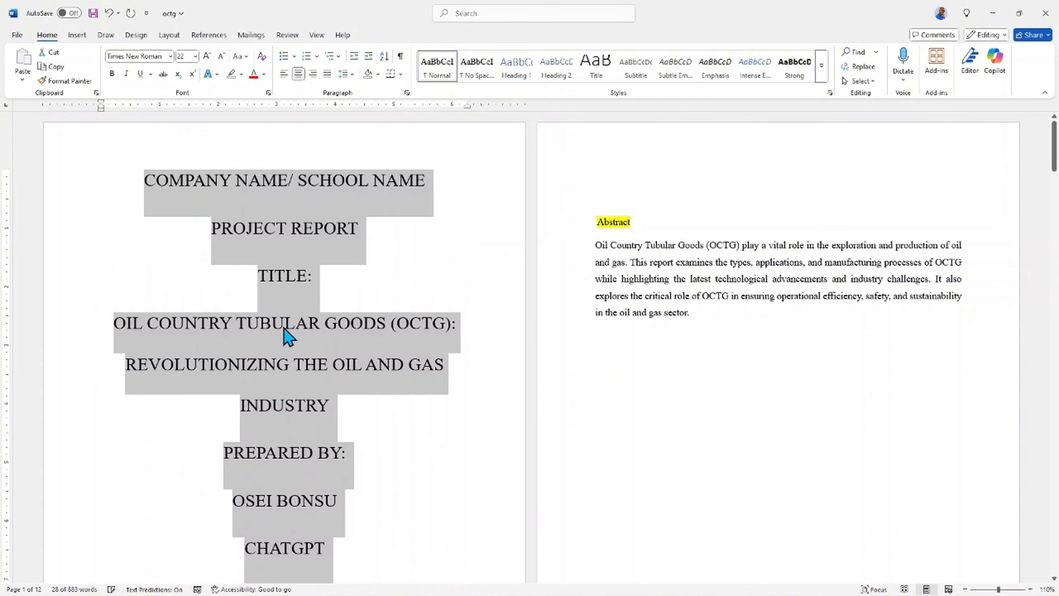
scroll(343, 397, down, 5)
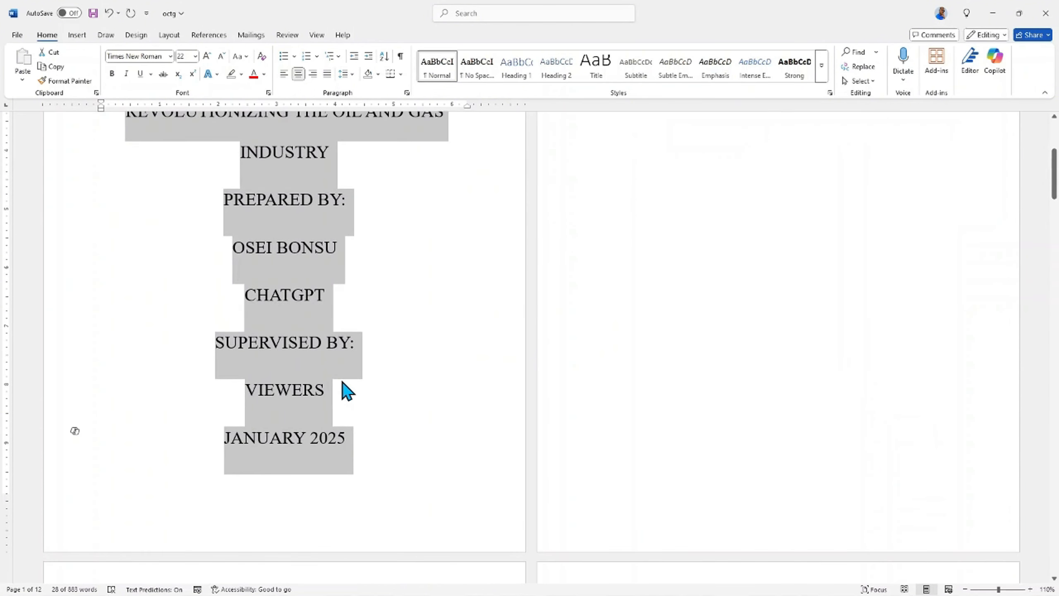
- Set the cover page's prepared-by lines to 1.0 line spacing and add blank lines separating them from the supervised-by block
scroll(342, 383, up, 3)
scroll(197, 298, down, 1)
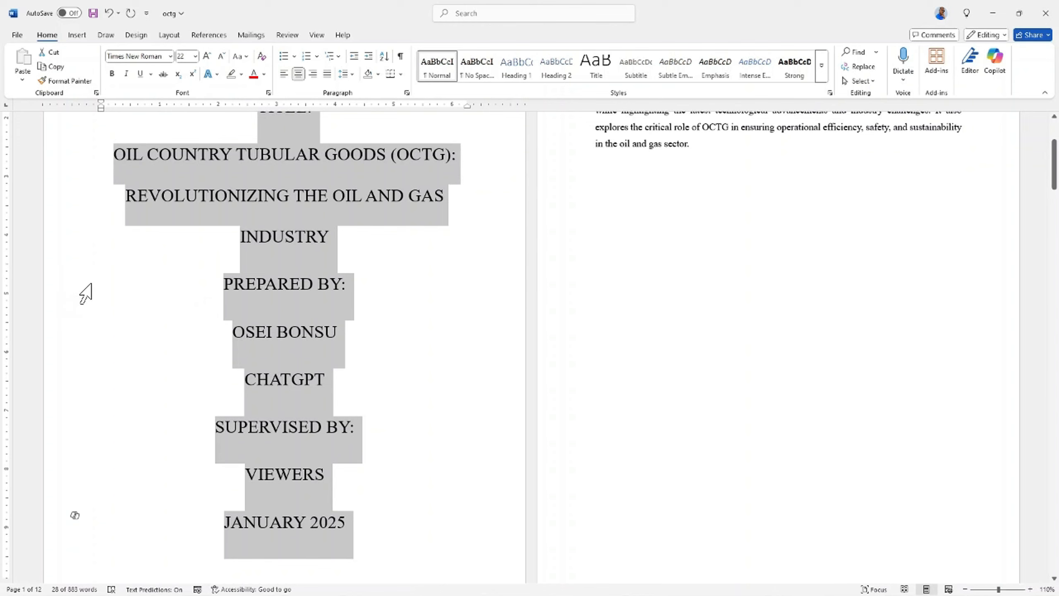
drag(86, 293, 104, 388)
click(351, 76)
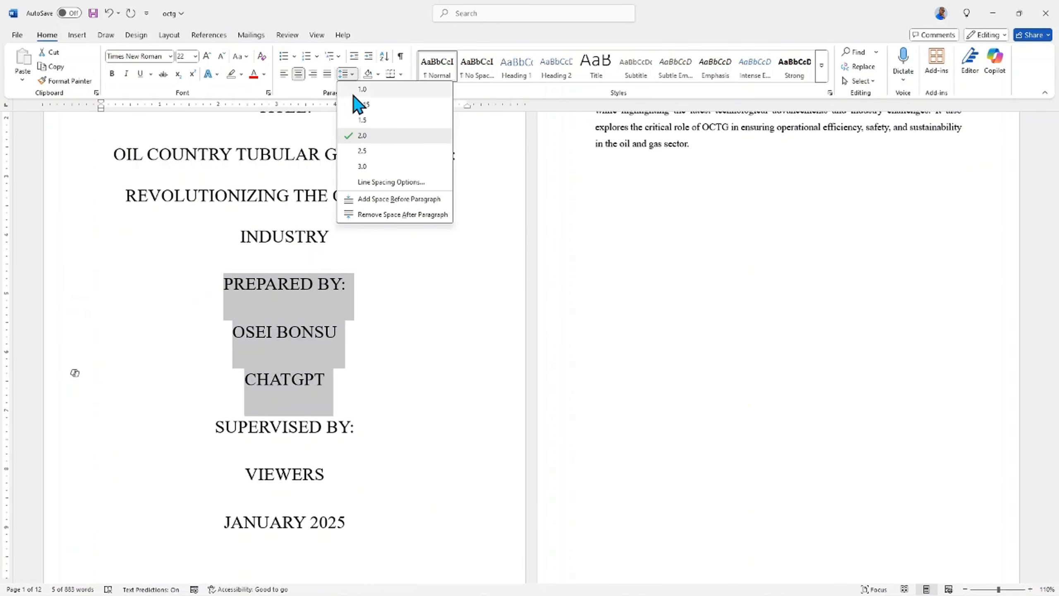
click(360, 101)
click(343, 339)
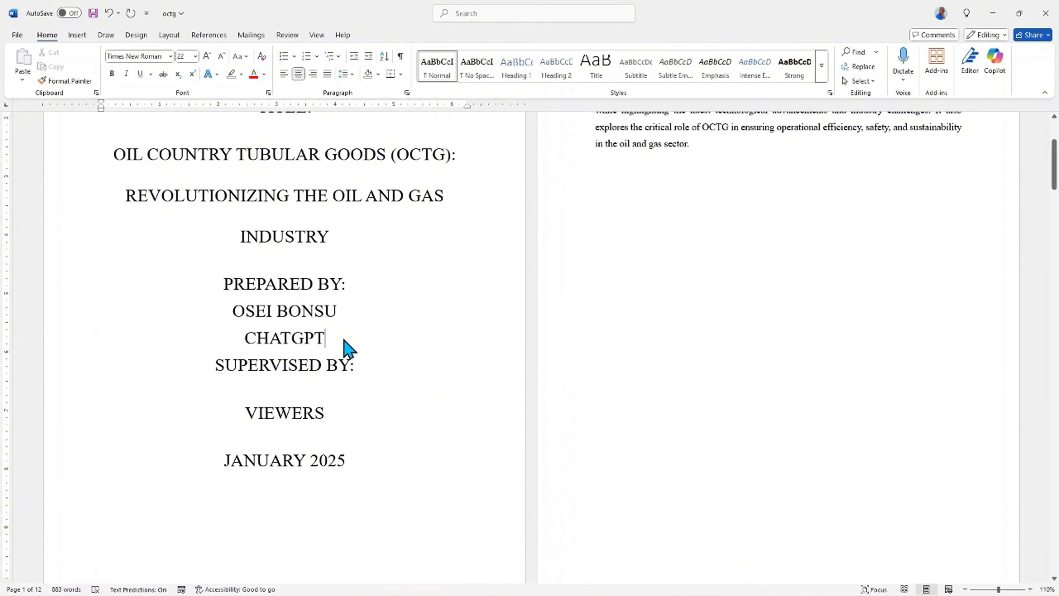
key(Return)
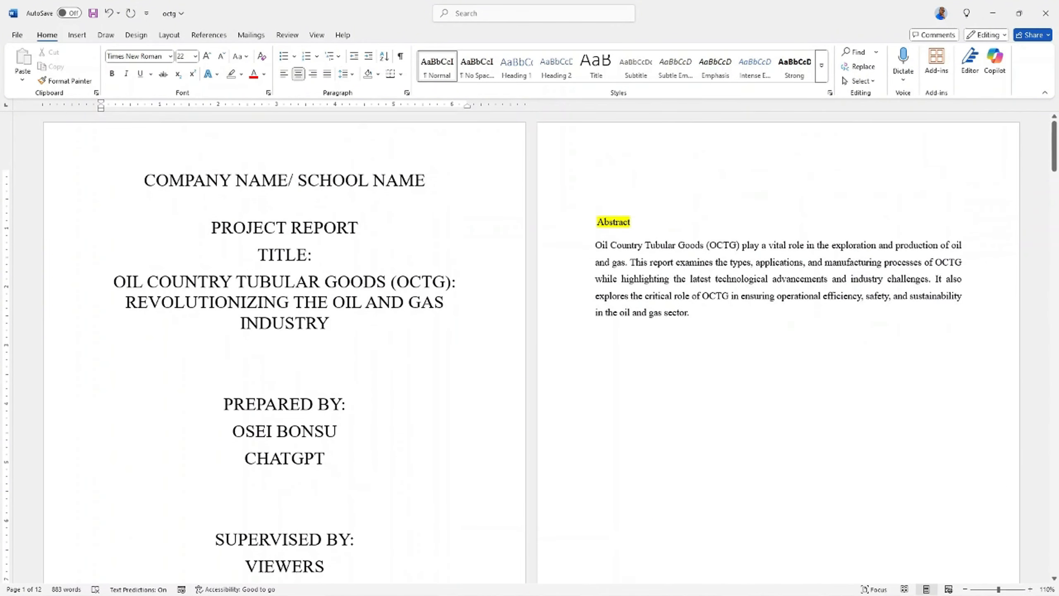
- Check the cover page and section pages for stray spacing and show the paragraph and formatting marks
scroll(530, 346, down, 3)
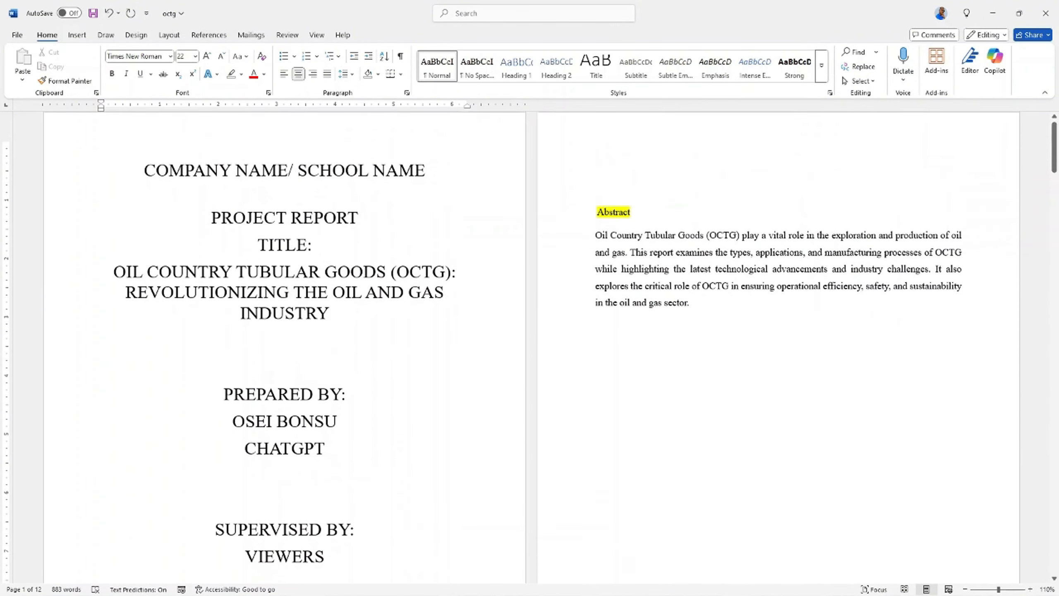
scroll(530, 346, up, 3)
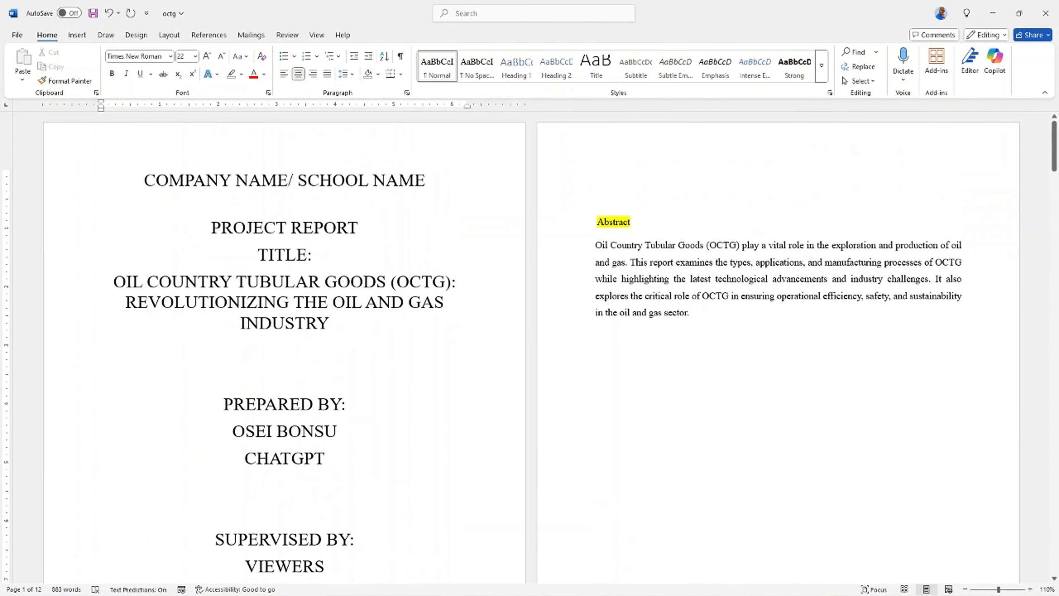
scroll(560, 250, down, 7)
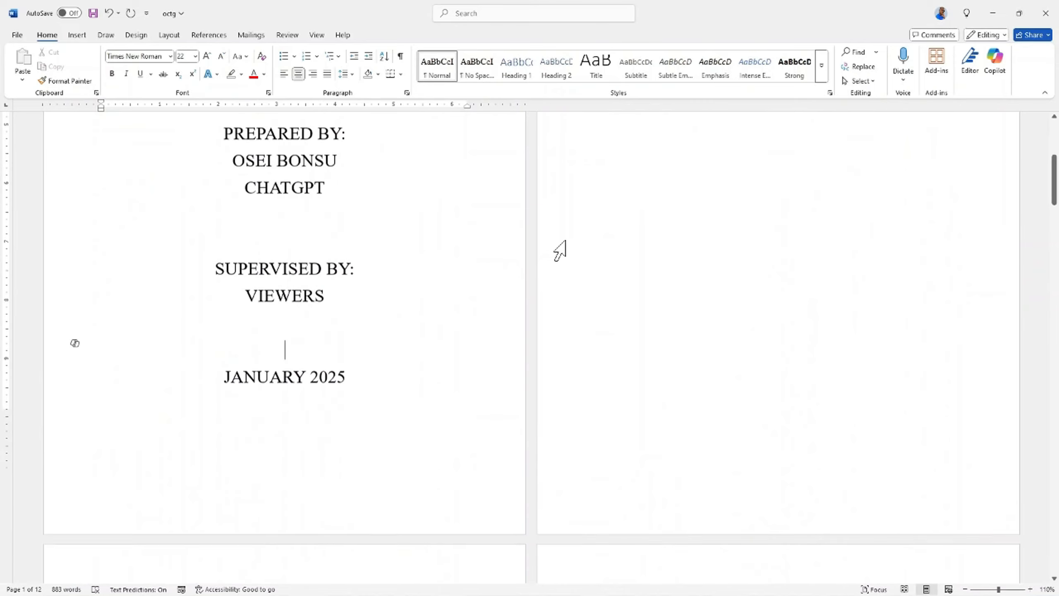
scroll(560, 250, down, 10)
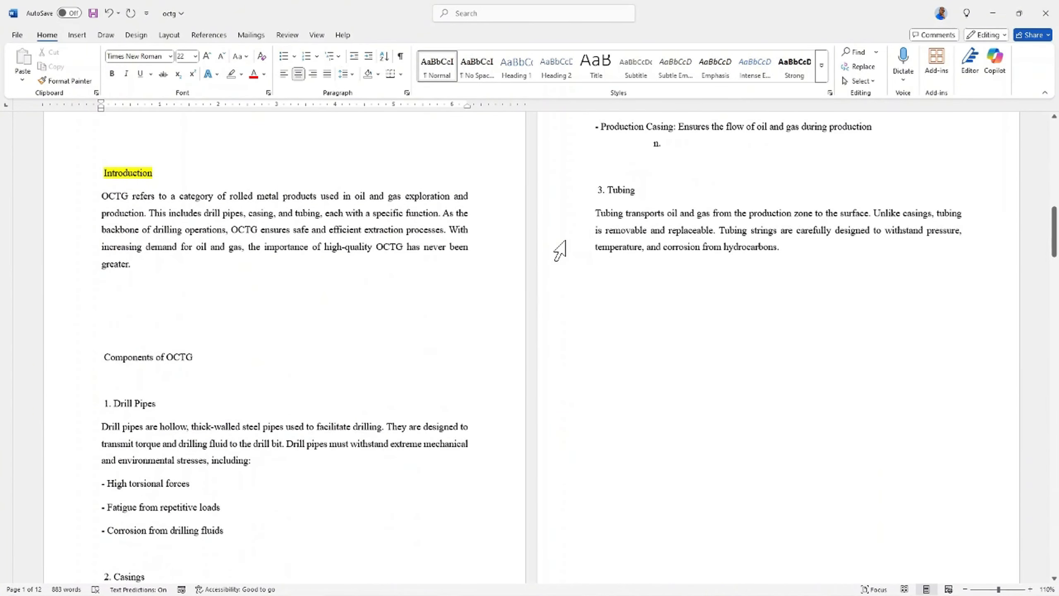
scroll(559, 250, down, 8)
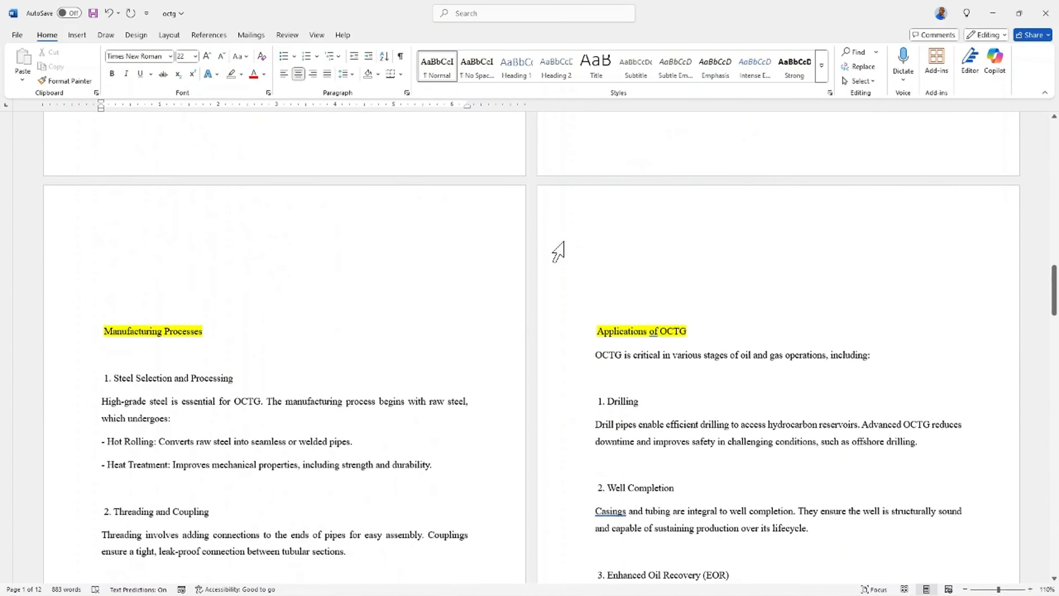
scroll(559, 250, up, 5)
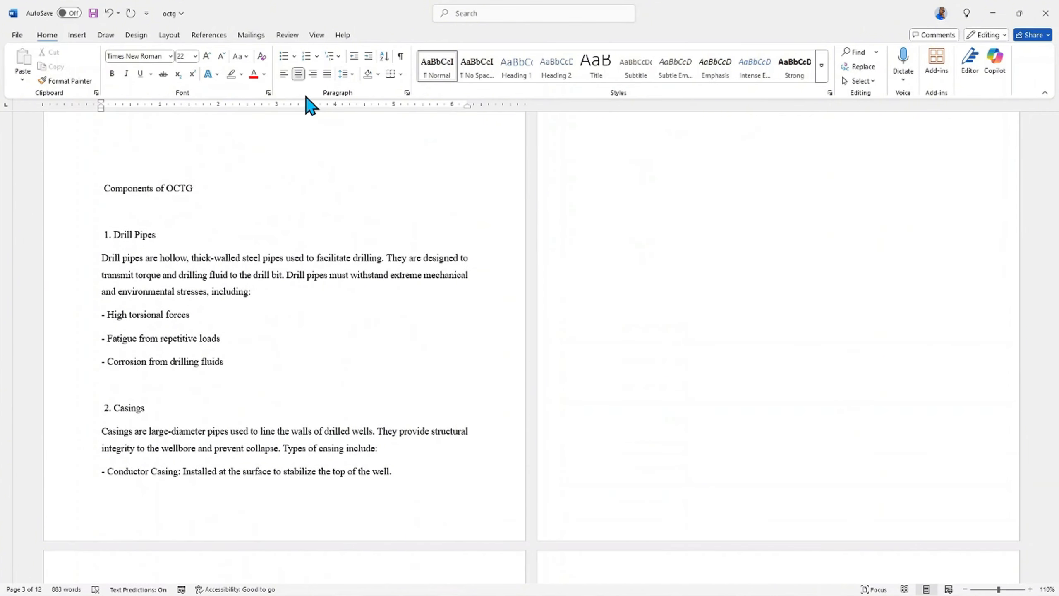
click(400, 55)
- Delete the empty paragraphs above the Abstract heading
scroll(236, 203, up, 12)
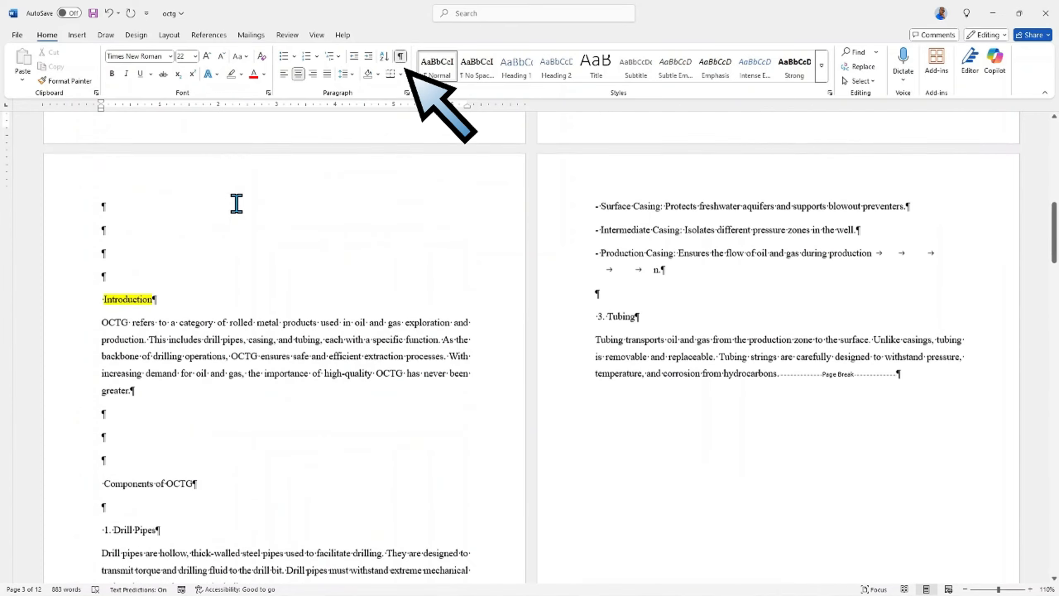
scroll(236, 204, up, 8)
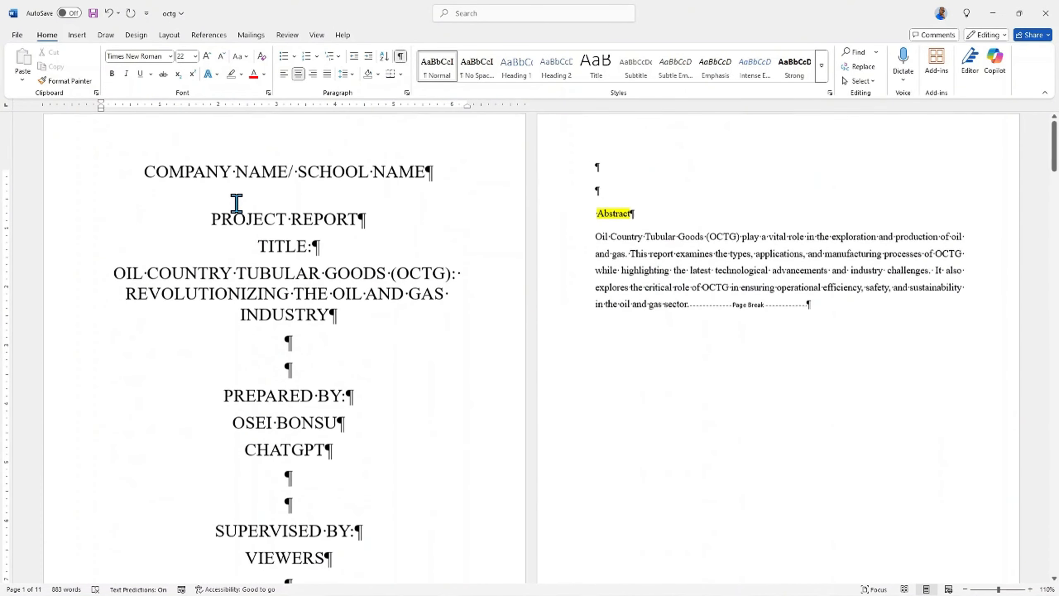
scroll(261, 212, down, 6)
scroll(258, 204, down, 4)
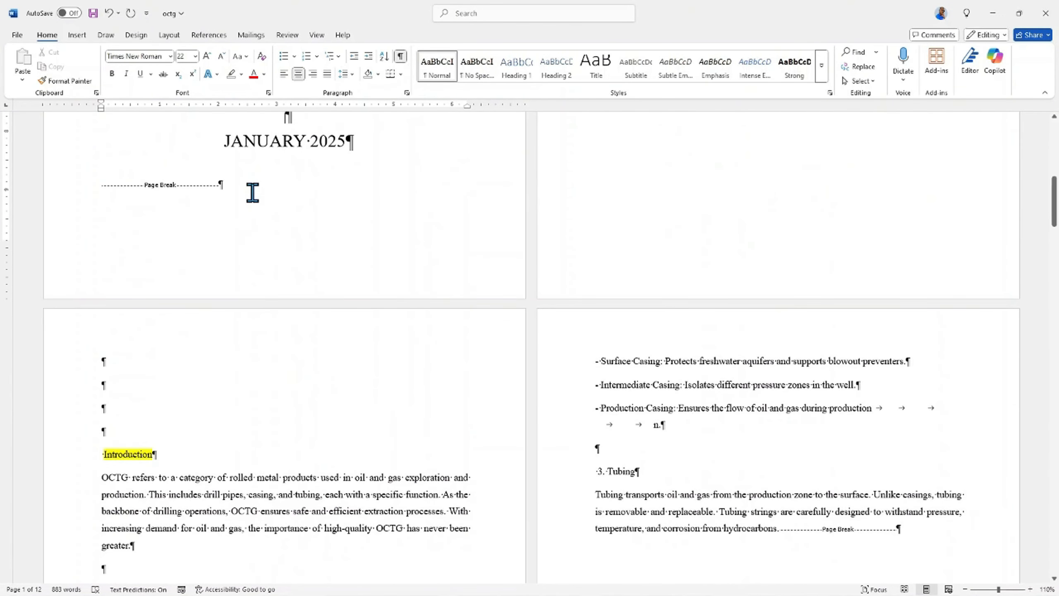
scroll(137, 396, up, 5)
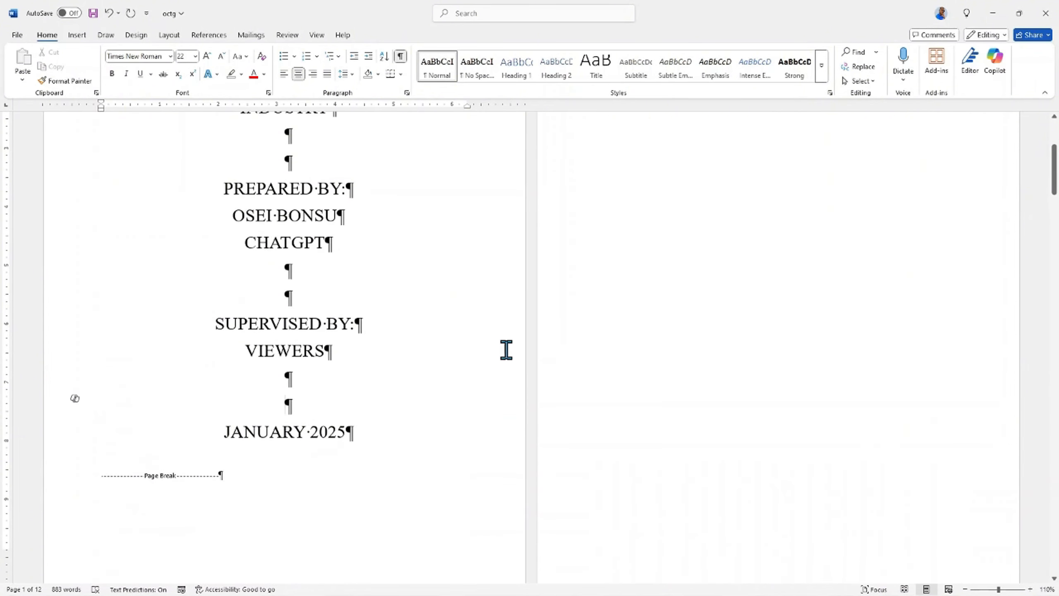
scroll(507, 349, up, 4)
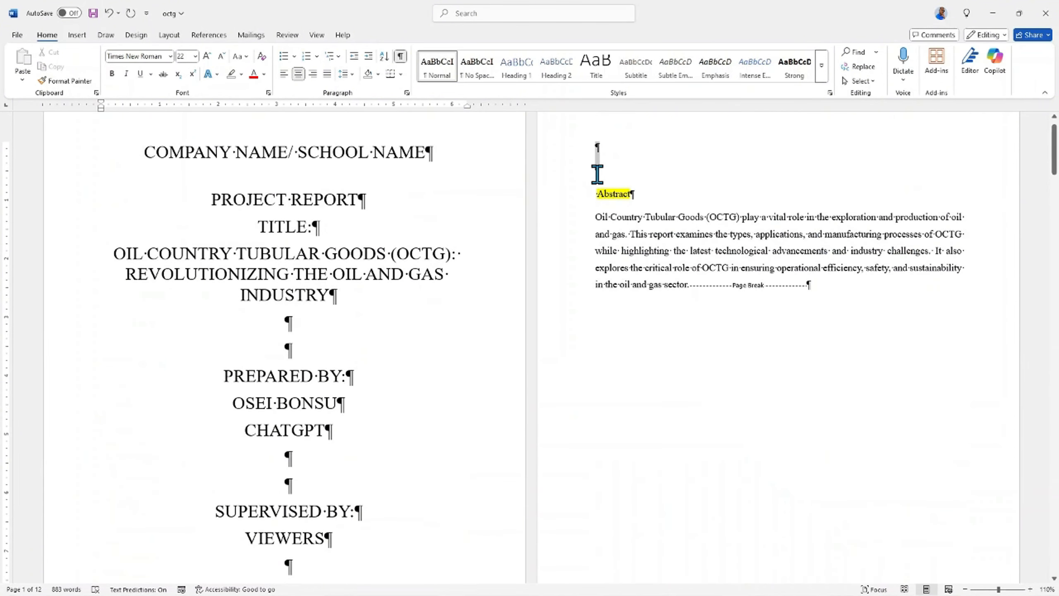
drag(596, 150, 597, 174)
key(Delete)
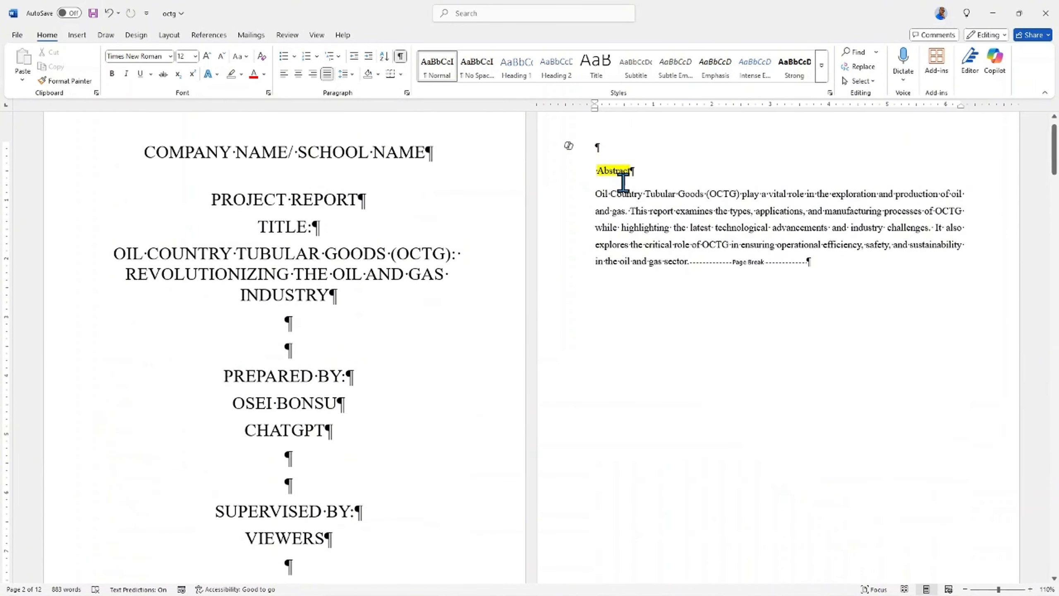
key(Delete)
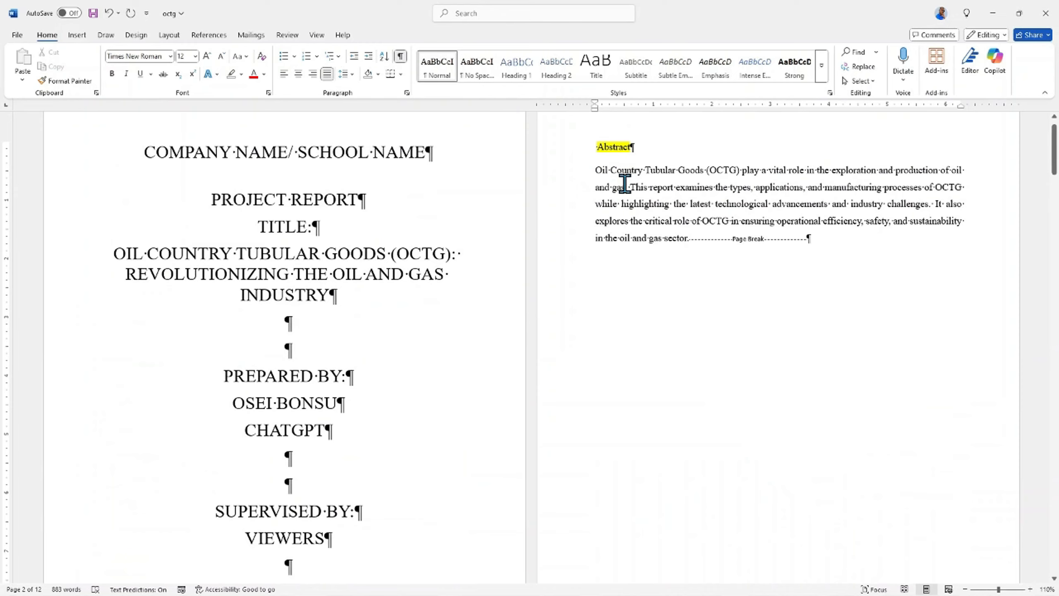
- Delete the empty paragraphs above the Introduction heading and those between its text and the Components of OCTG heading
scroll(625, 184, down, 10)
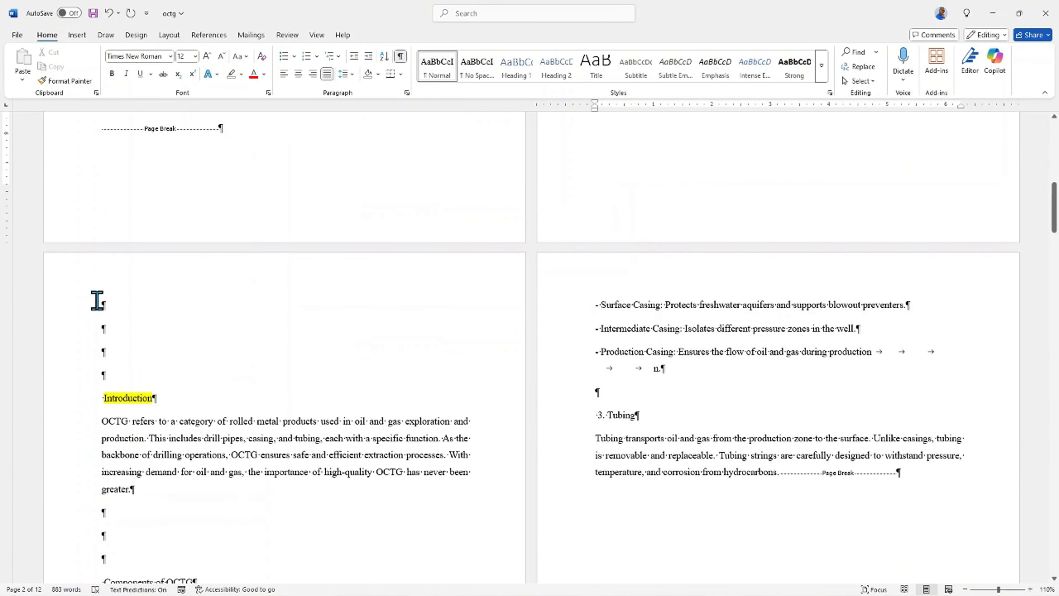
drag(58, 309, 75, 380)
key(Delete)
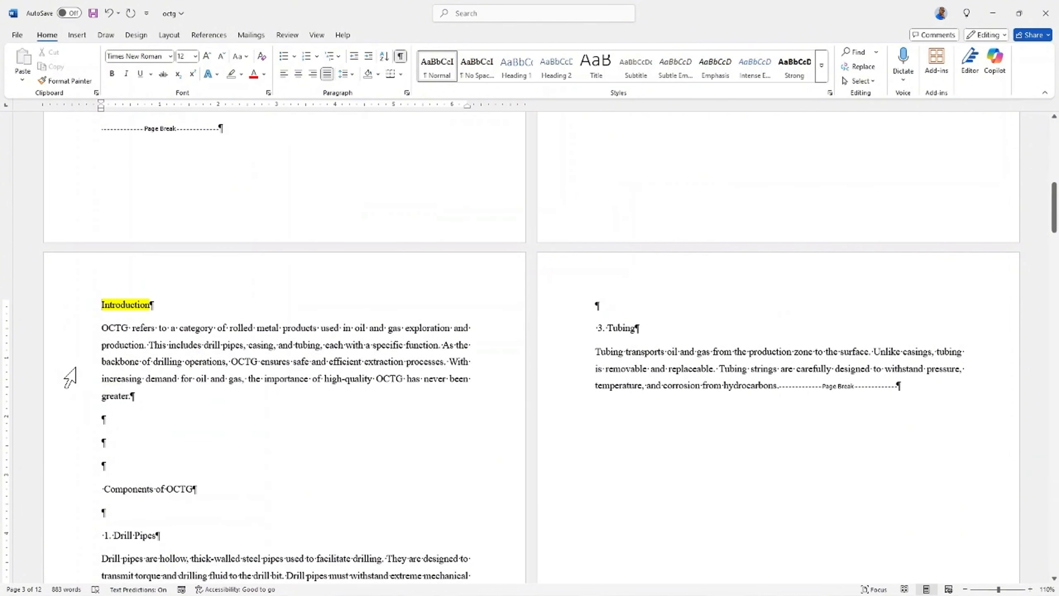
scroll(71, 388, down, 2)
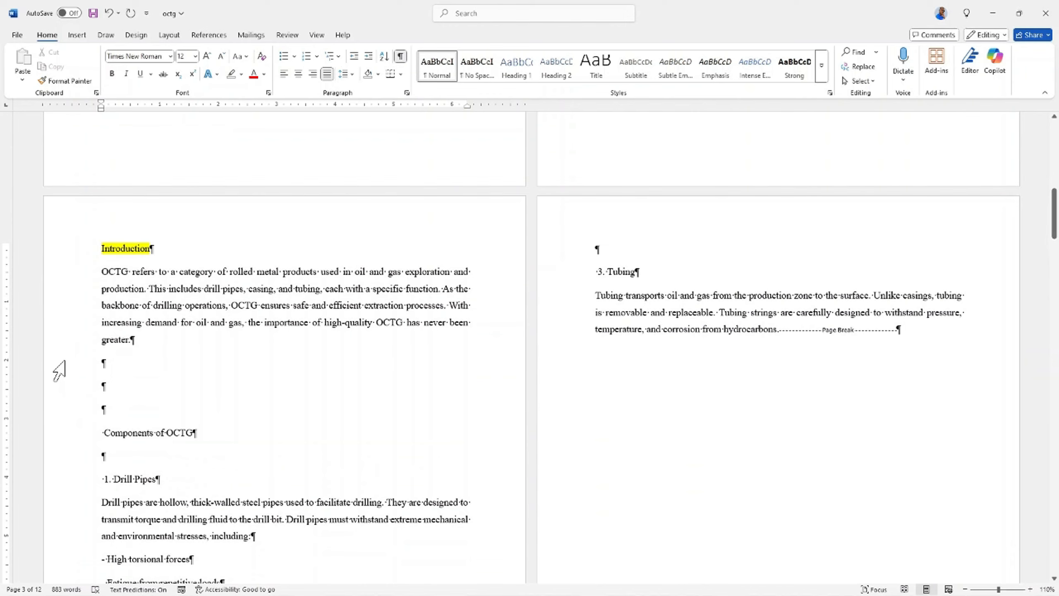
drag(65, 361, 75, 414)
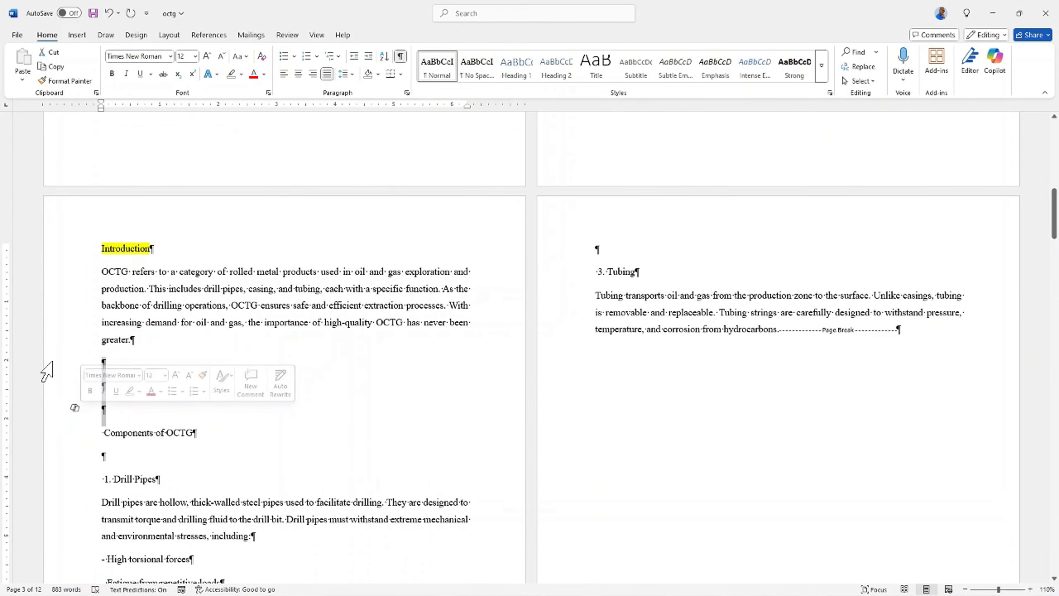
- Check the sections from Case Studies back to the cover page for leftover empty paragraphs and hide the formatting marks
scroll(336, 440, up, 15)
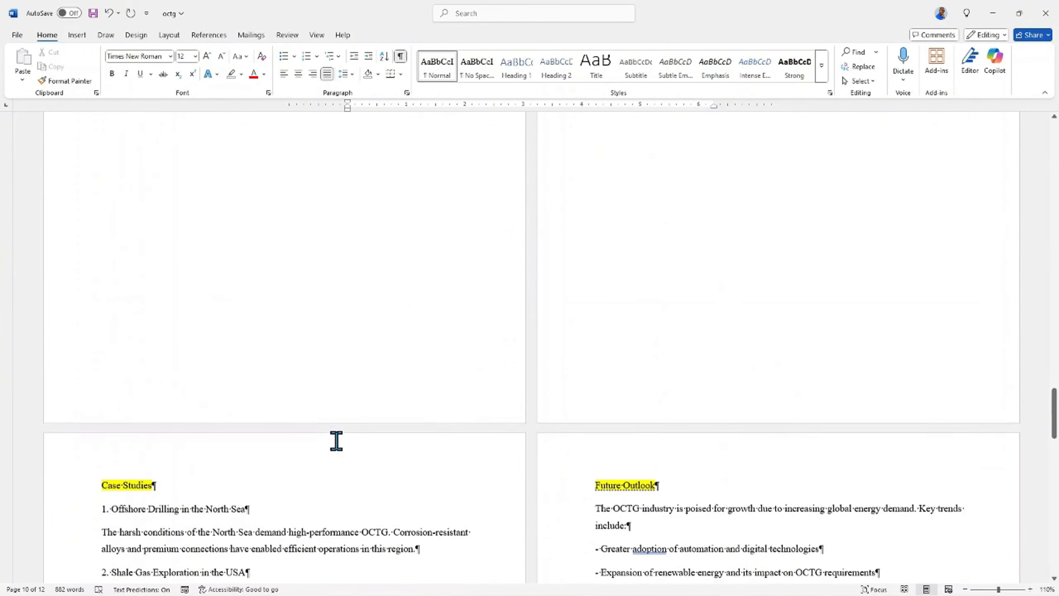
scroll(336, 440, up, 20)
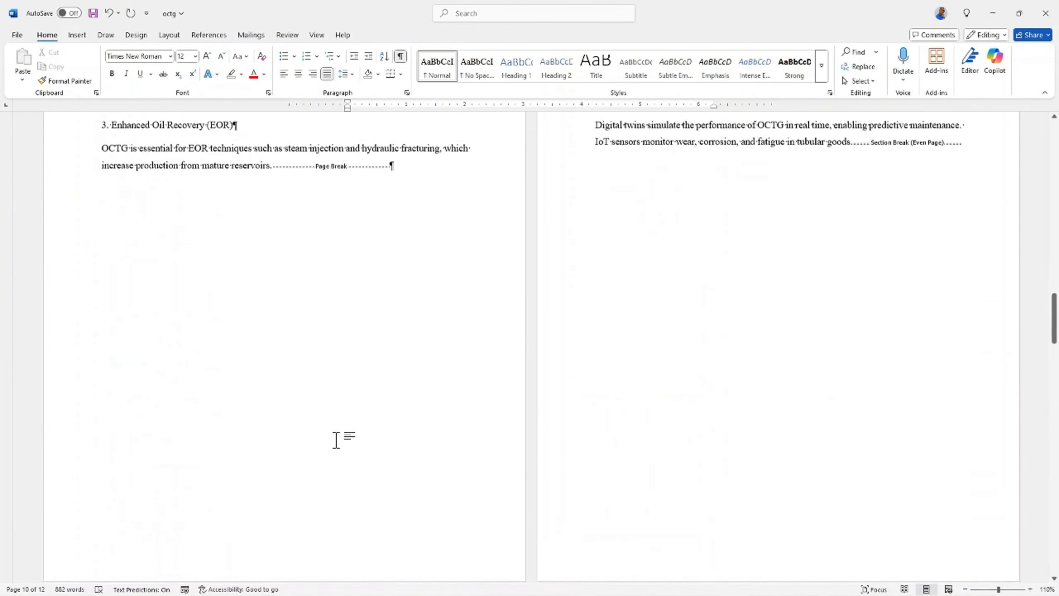
scroll(336, 440, up, 12)
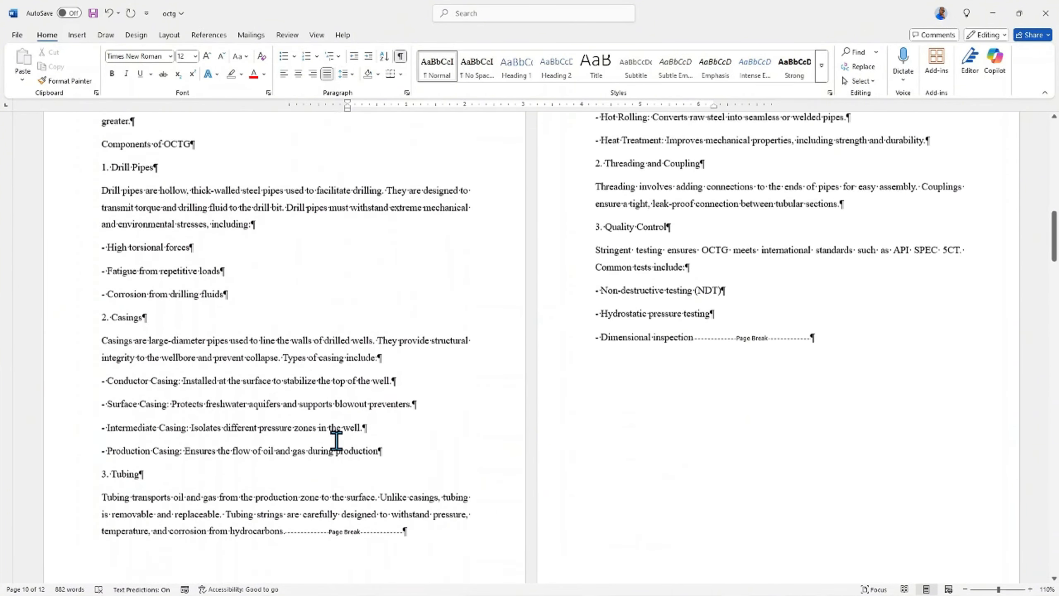
scroll(336, 441, up, 6)
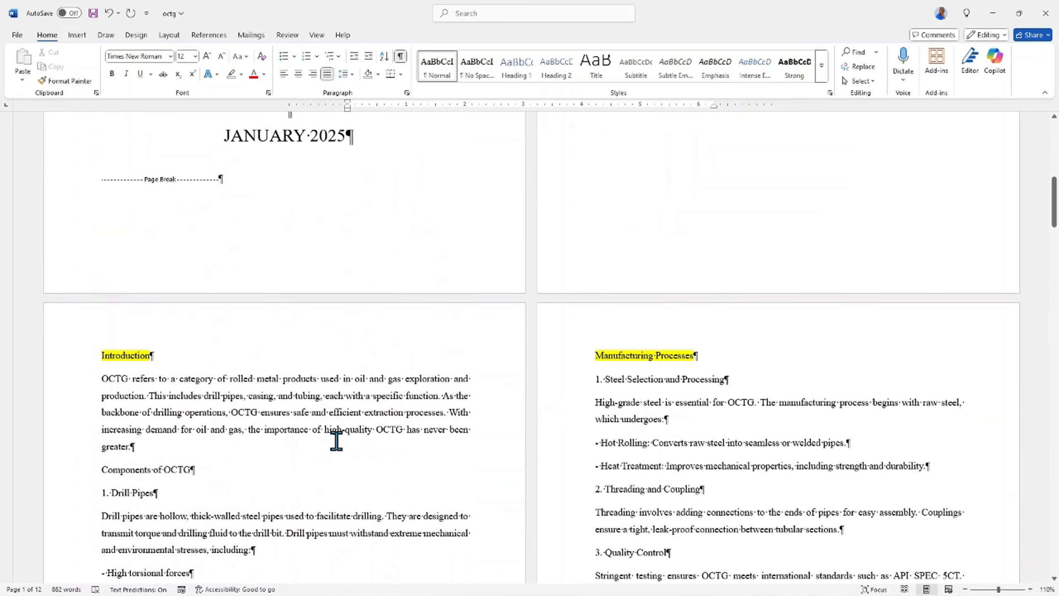
scroll(336, 440, up, 8)
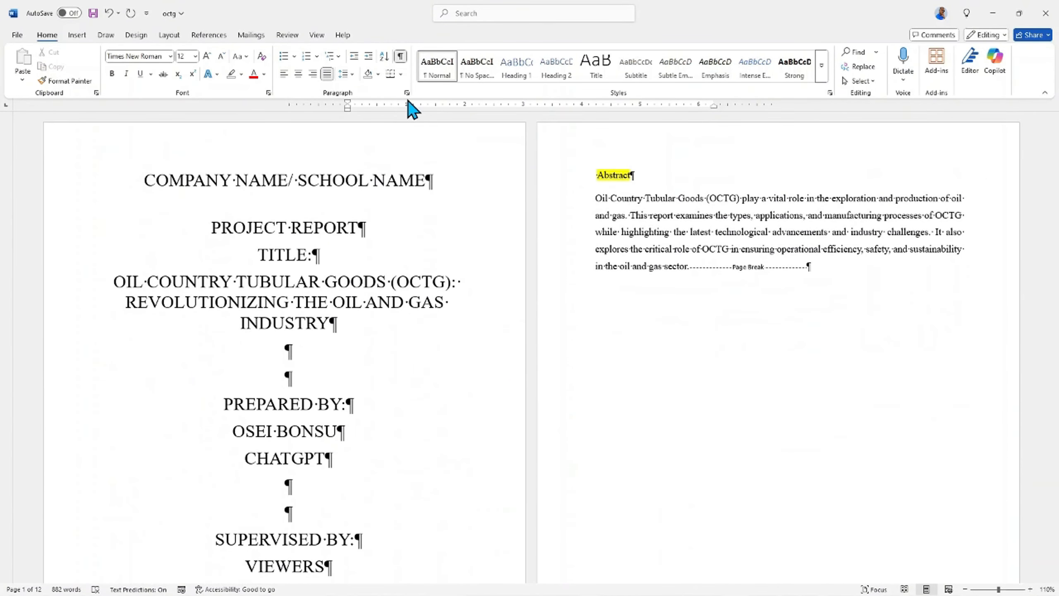
click(401, 56)
- Accept the grammar suggestion "impact on" in the Fluctuating Steel Prices text of the Challenges section
scroll(432, 293, down, 15)
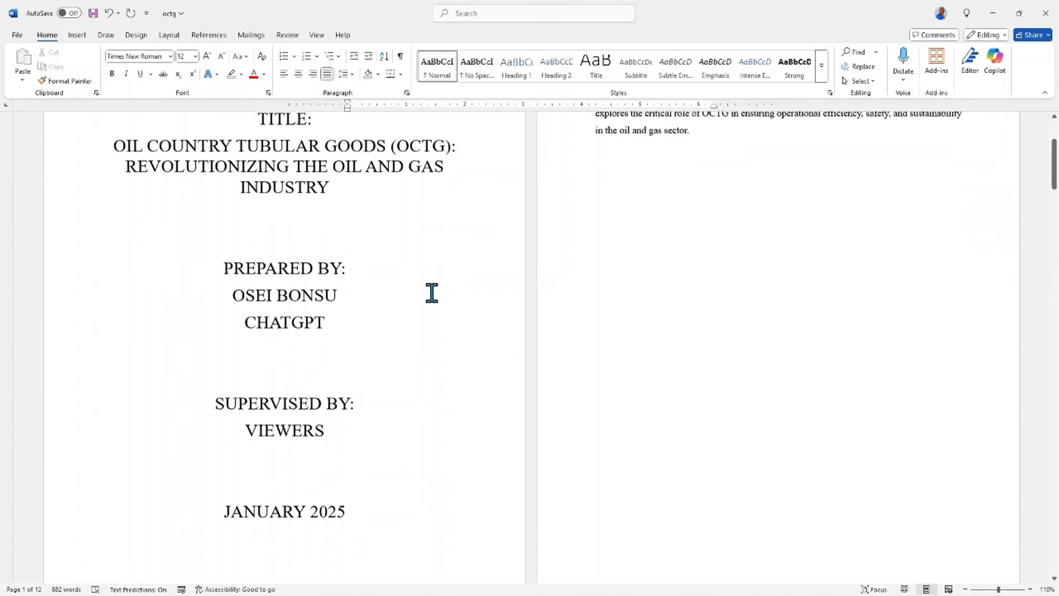
scroll(433, 294, down, 15)
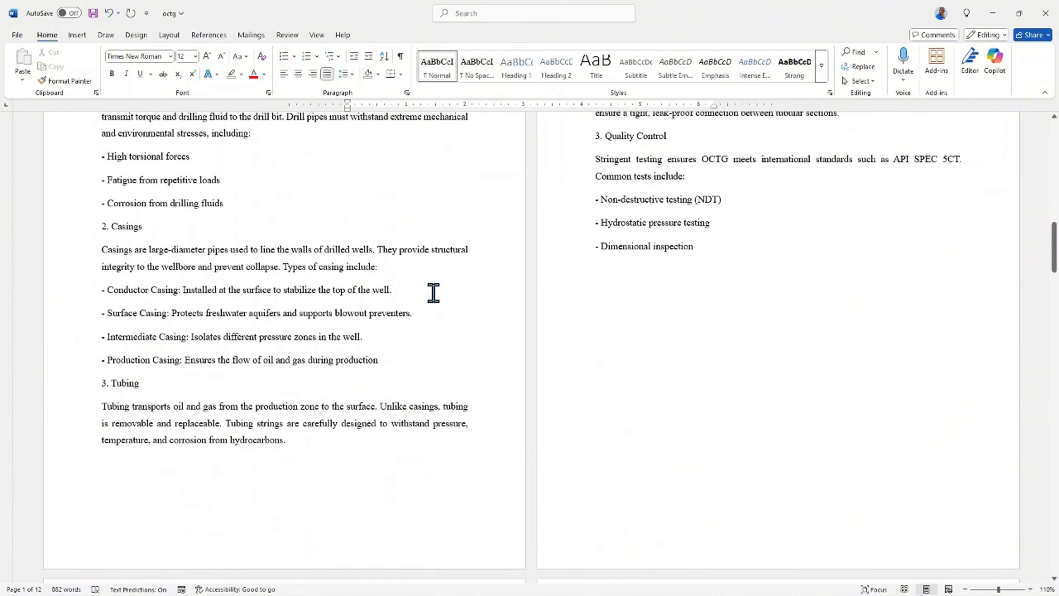
scroll(447, 292, down, 15)
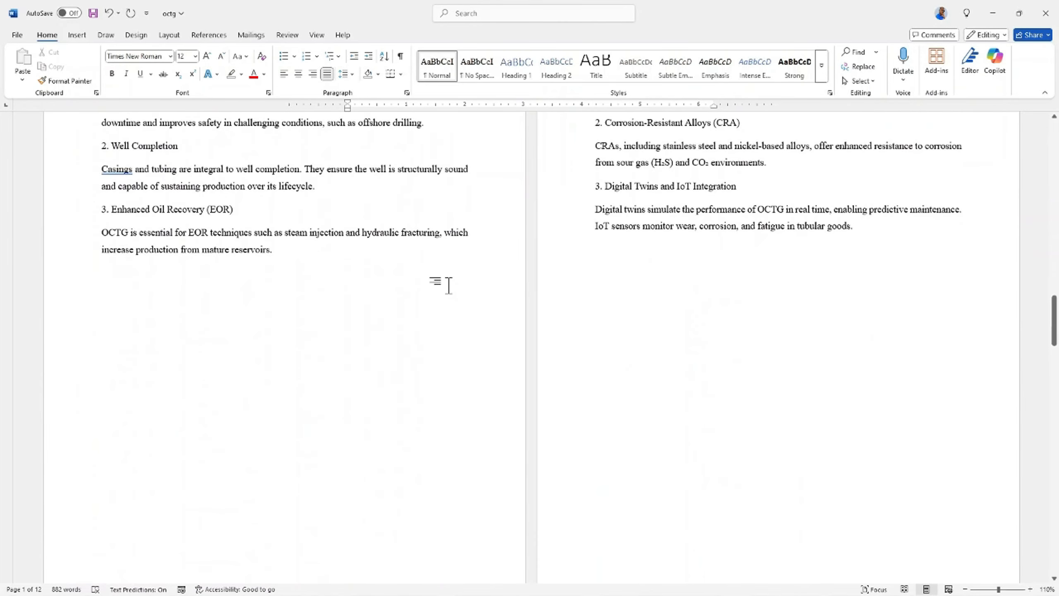
click(715, 330)
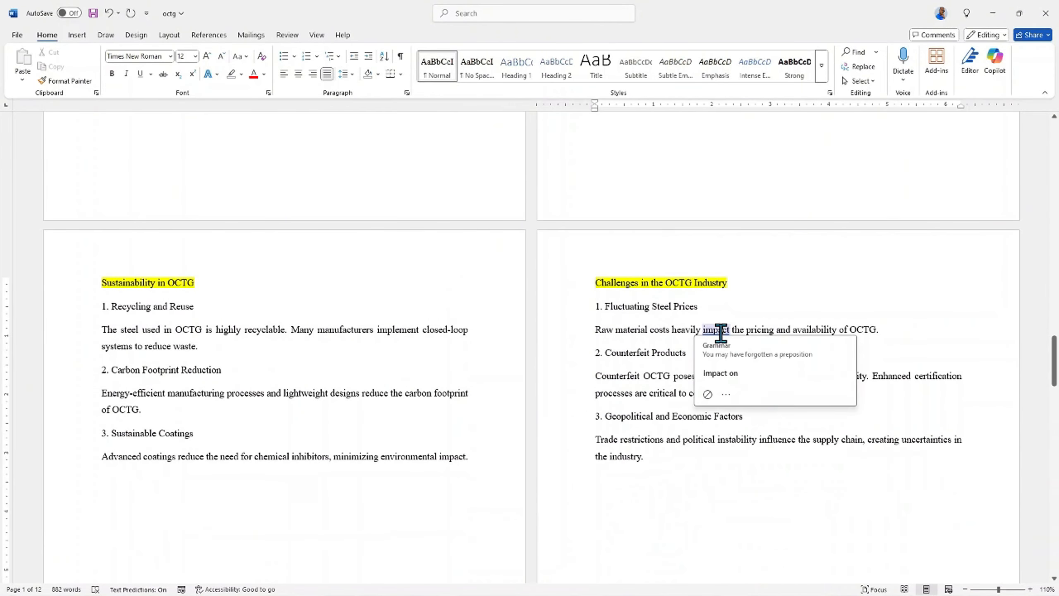
click(717, 376)
- Look through the cleaned report from the Challenges section back to the cover page and on to the Introduction
scroll(459, 295, down, 10)
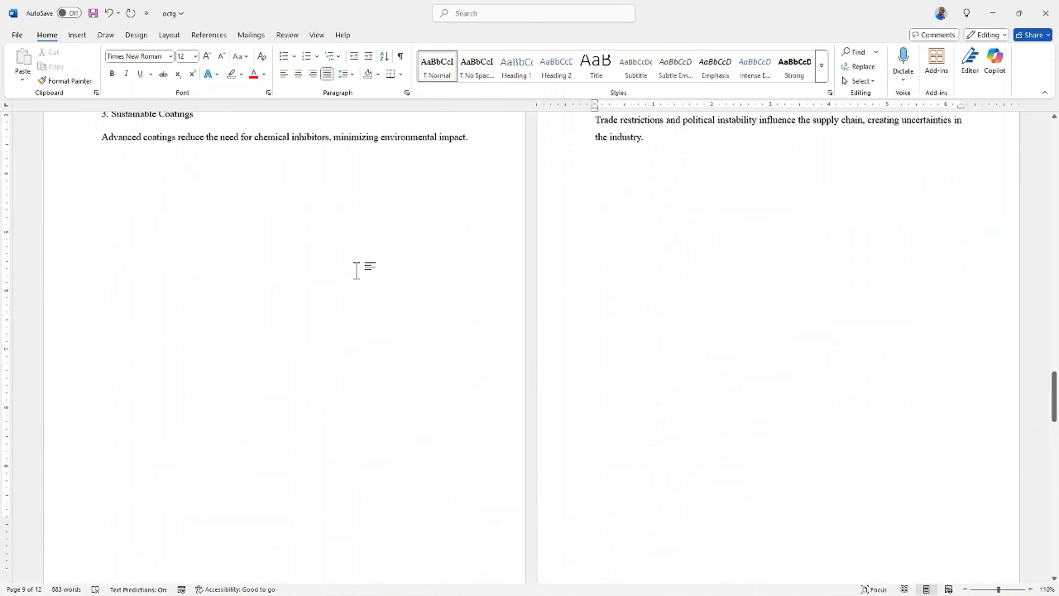
scroll(361, 271, up, 3)
scroll(360, 272, up, 15)
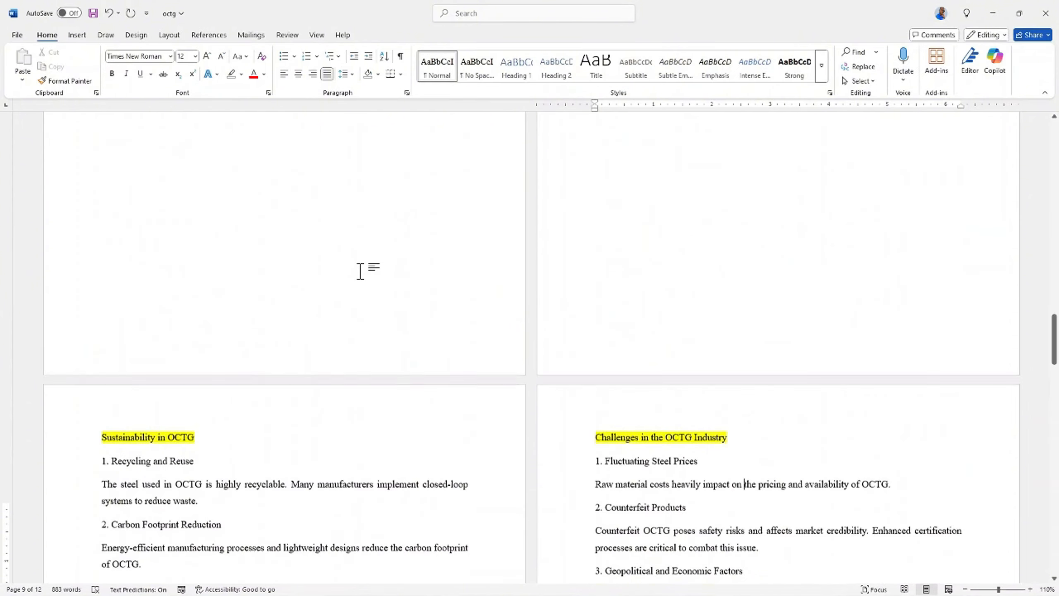
scroll(361, 271, up, 15)
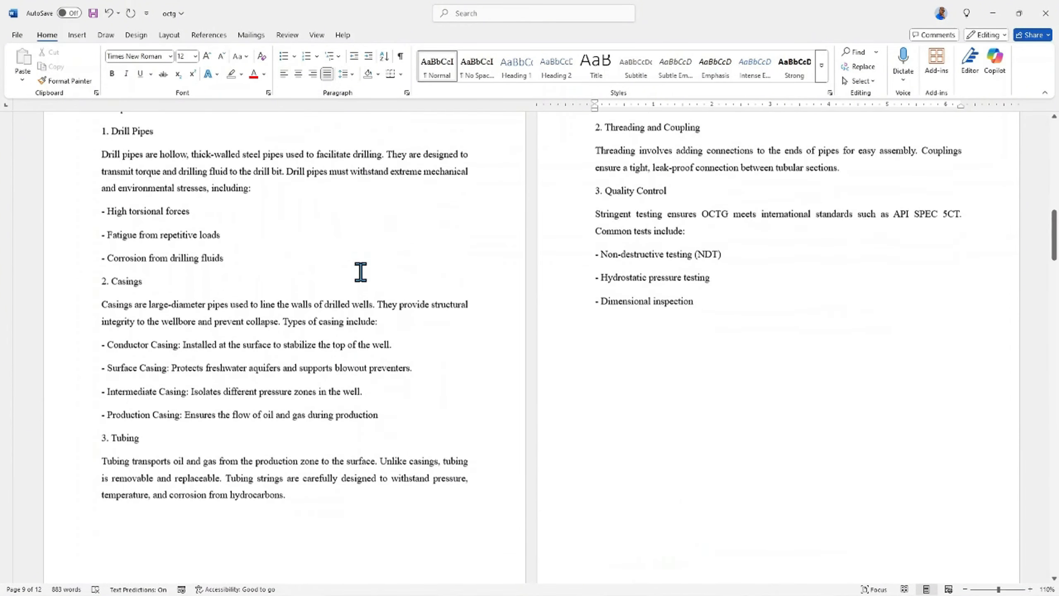
scroll(360, 271, up, 8)
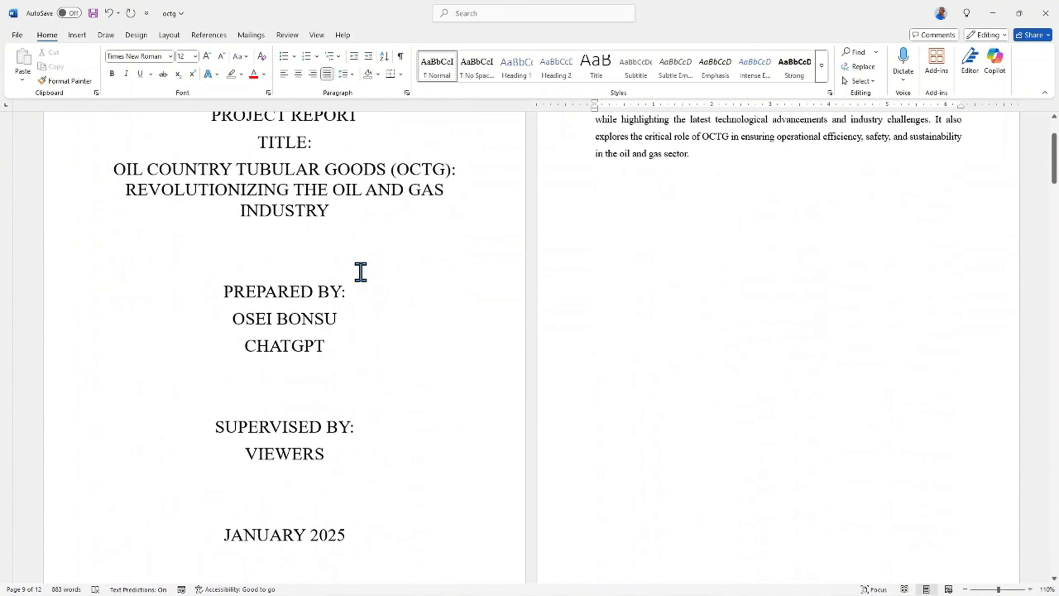
scroll(363, 271, down, 6)
scroll(365, 270, down, 3)
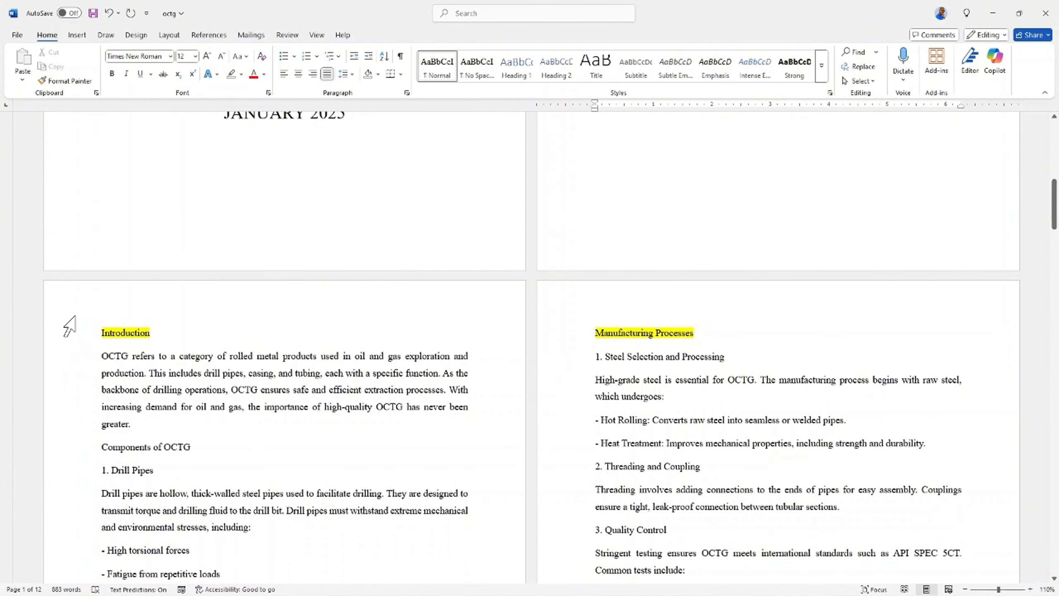
- Insert a numbered chapter line above each section title, from CHAPTER 1 above Introduction through CHAPTER 8 above OUTLOOK AND CONCLUSION
click(103, 334)
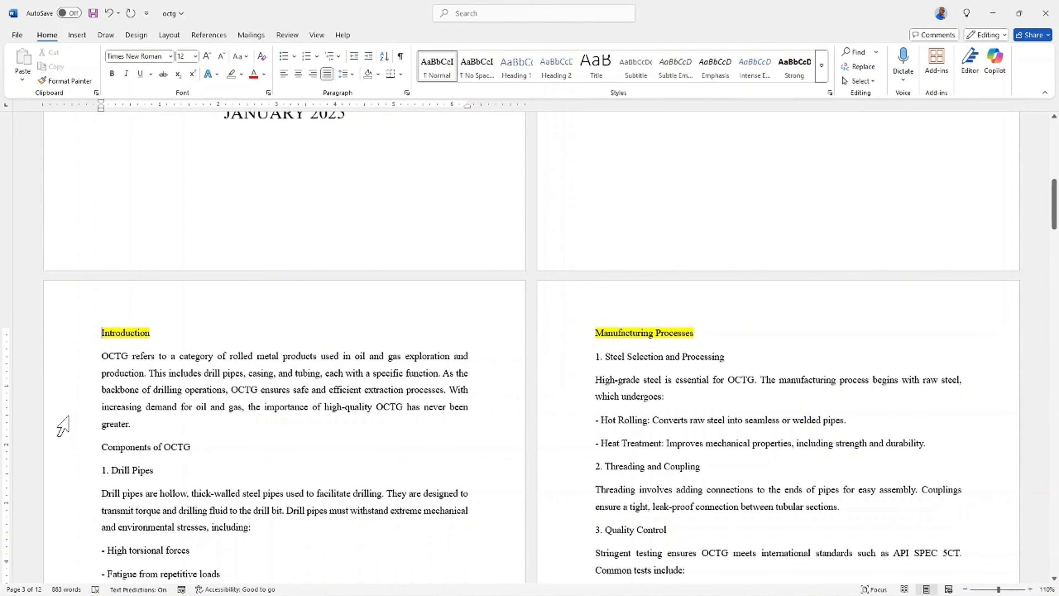
text(CHAPTER )
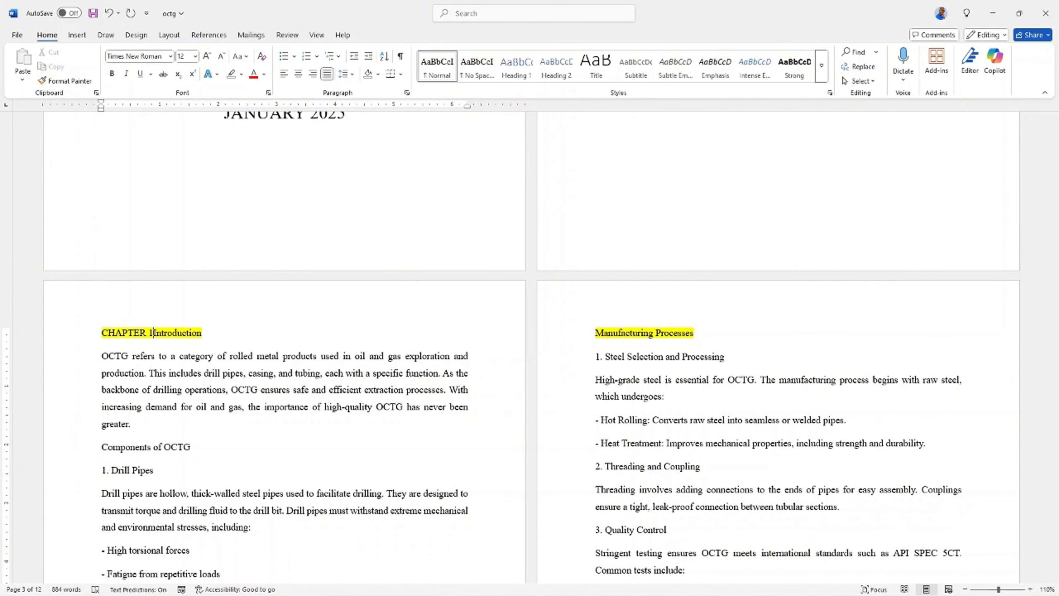
text(1)
key(Return)
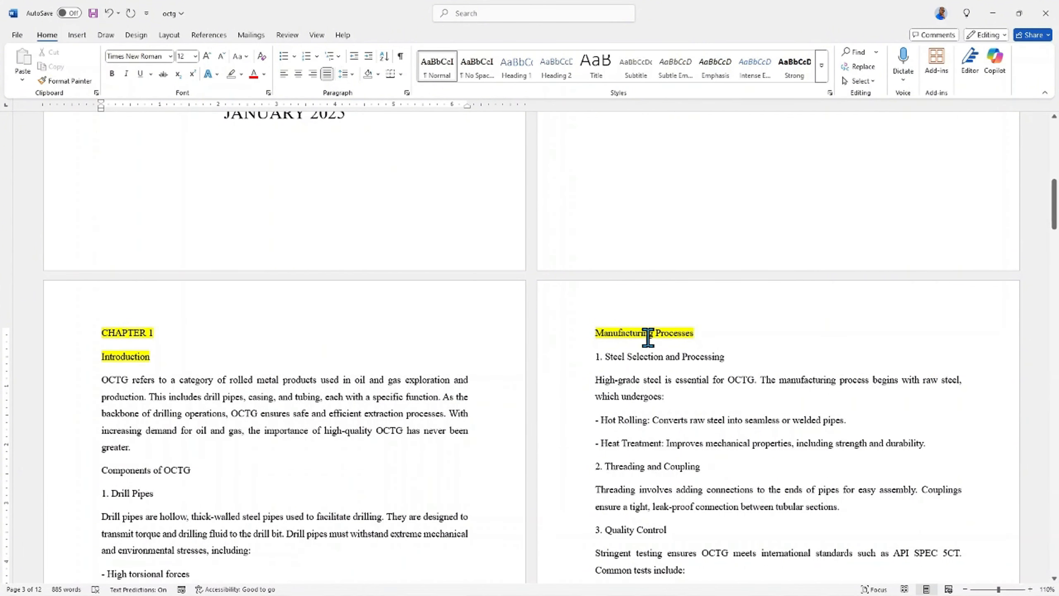
click(592, 334)
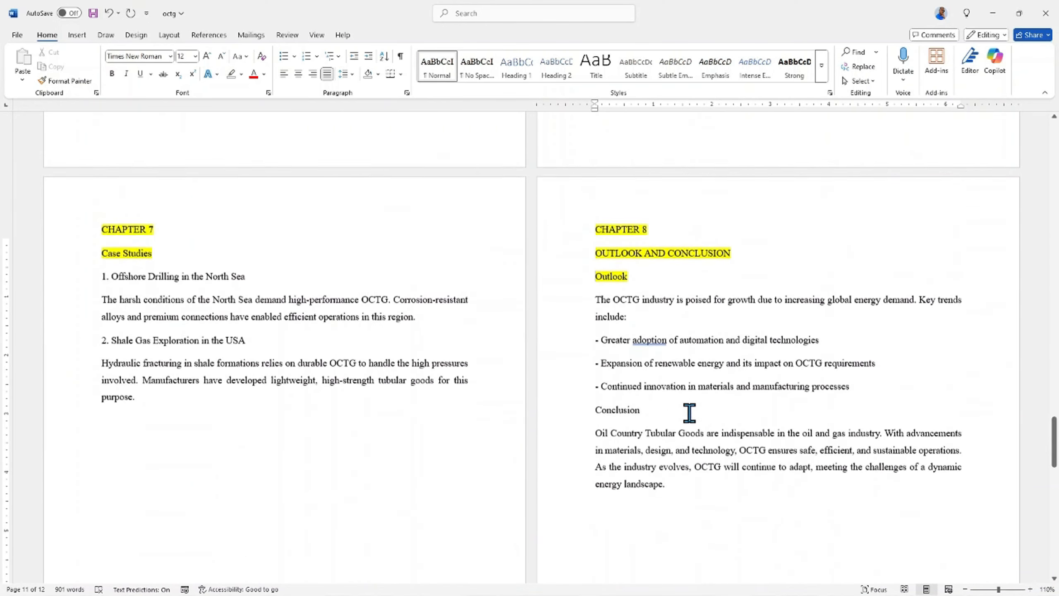
- Check the chapter lines from Chapter 8 back to the cover page and on to Chapters 1 and 2
scroll(688, 413, up, 5)
scroll(688, 413, down, 4)
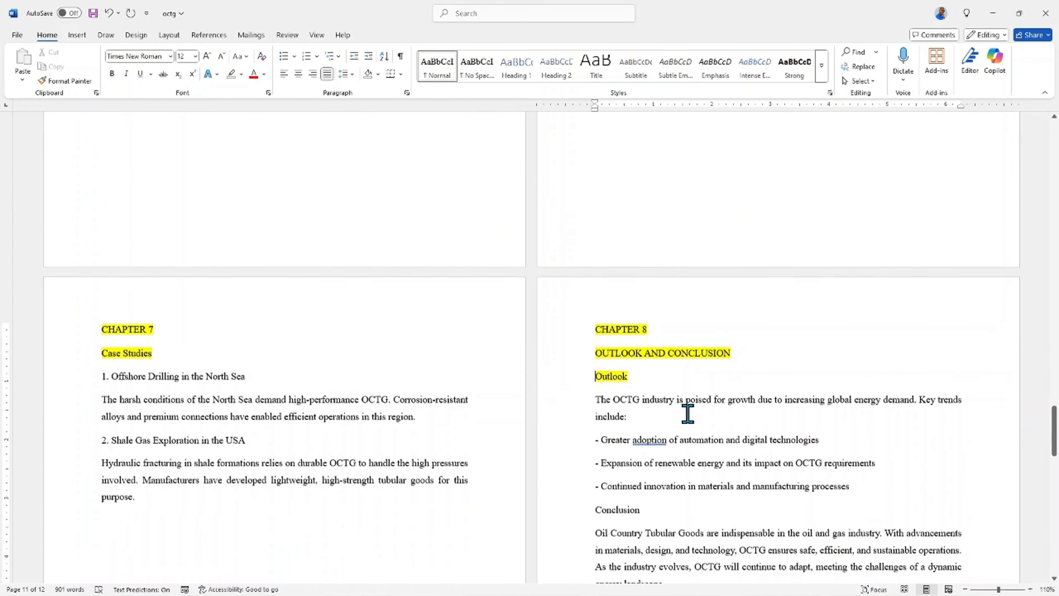
scroll(688, 413, up, 6)
scroll(689, 413, up, 20)
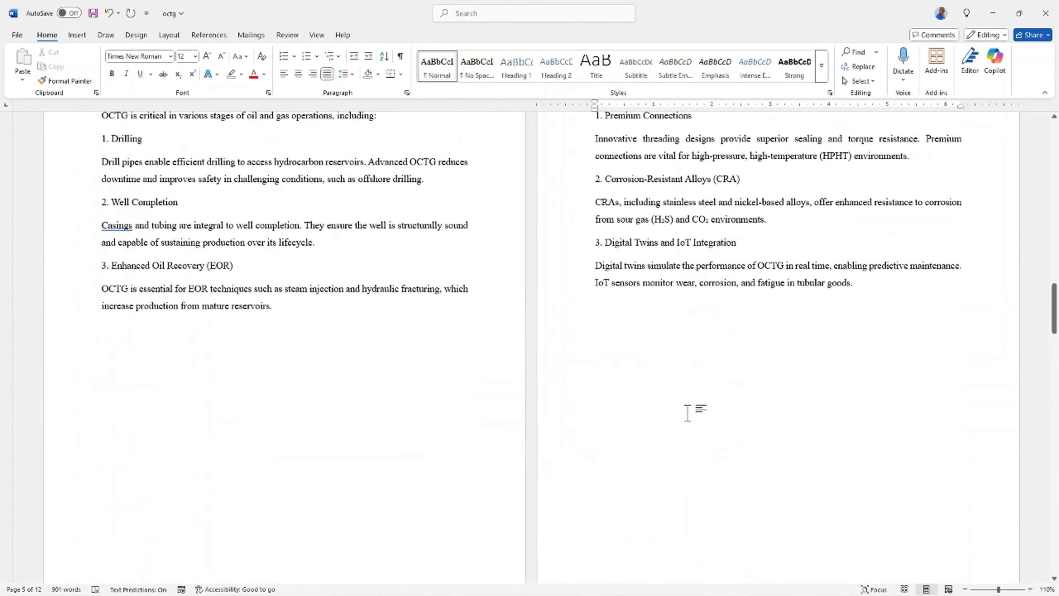
scroll(688, 413, up, 12)
scroll(687, 413, down, 10)
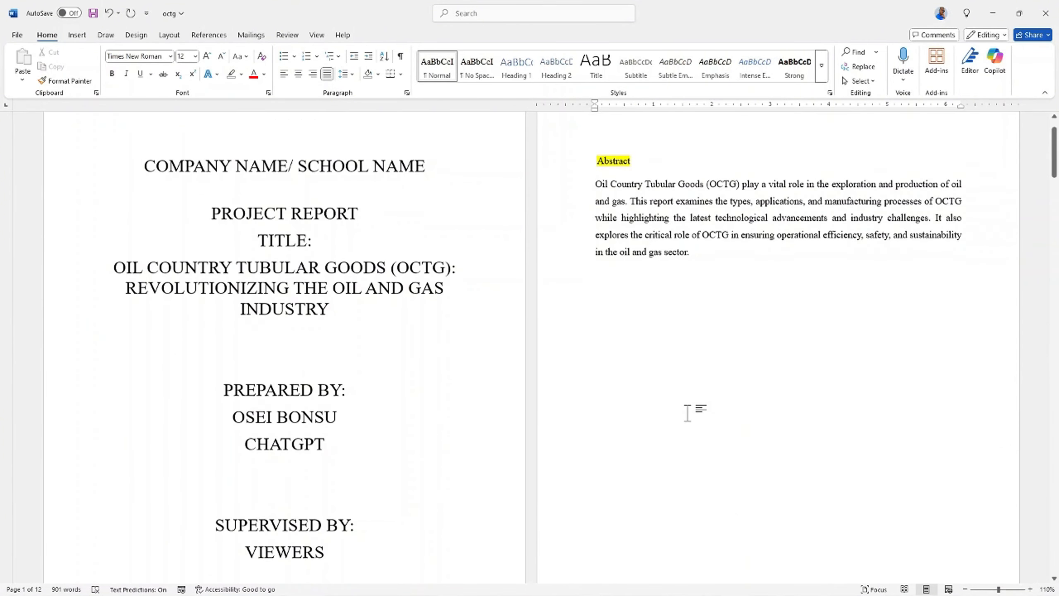
scroll(568, 401, up, 3)
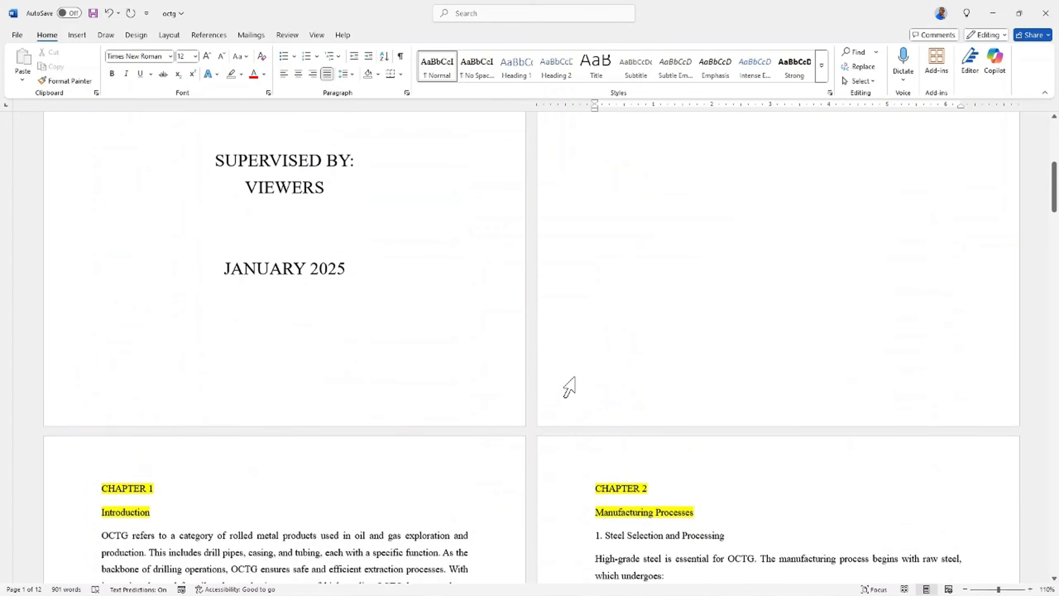
scroll(577, 367, down, 3)
scroll(582, 360, down, 3)
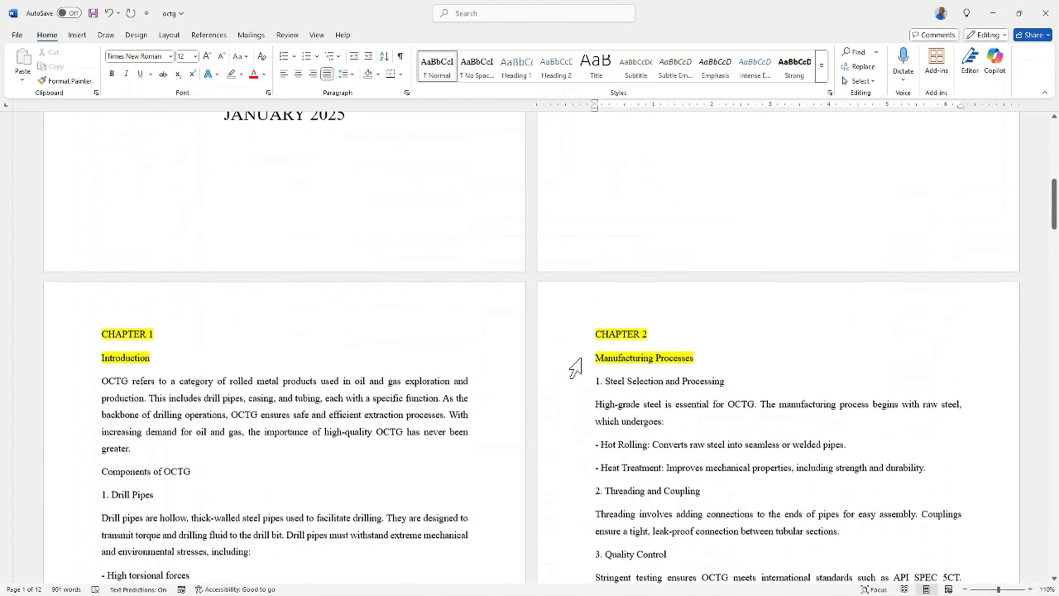
scroll(576, 352, down, 9)
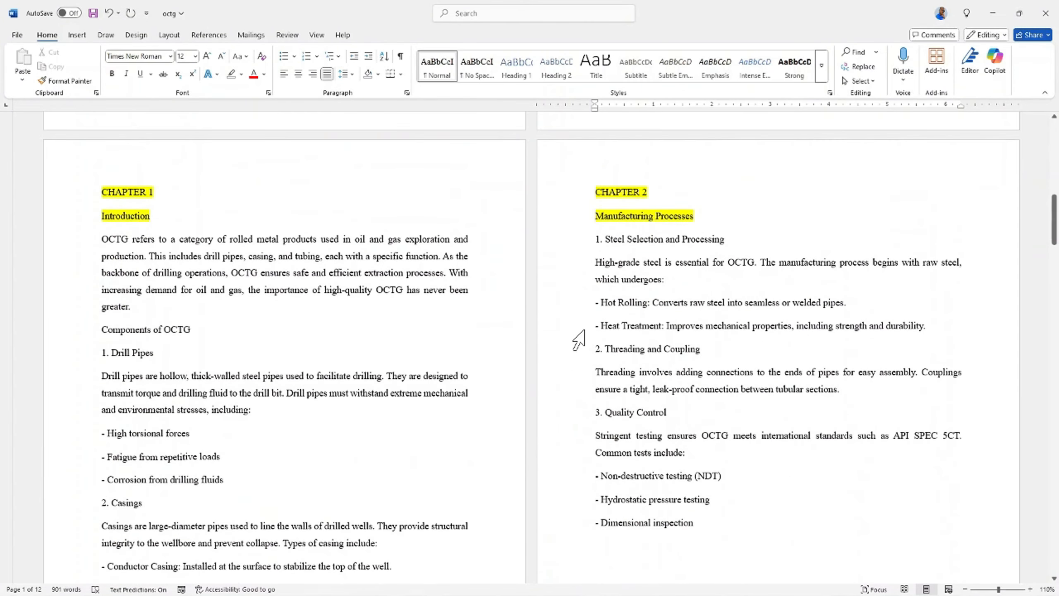
scroll(579, 340, down, 2)
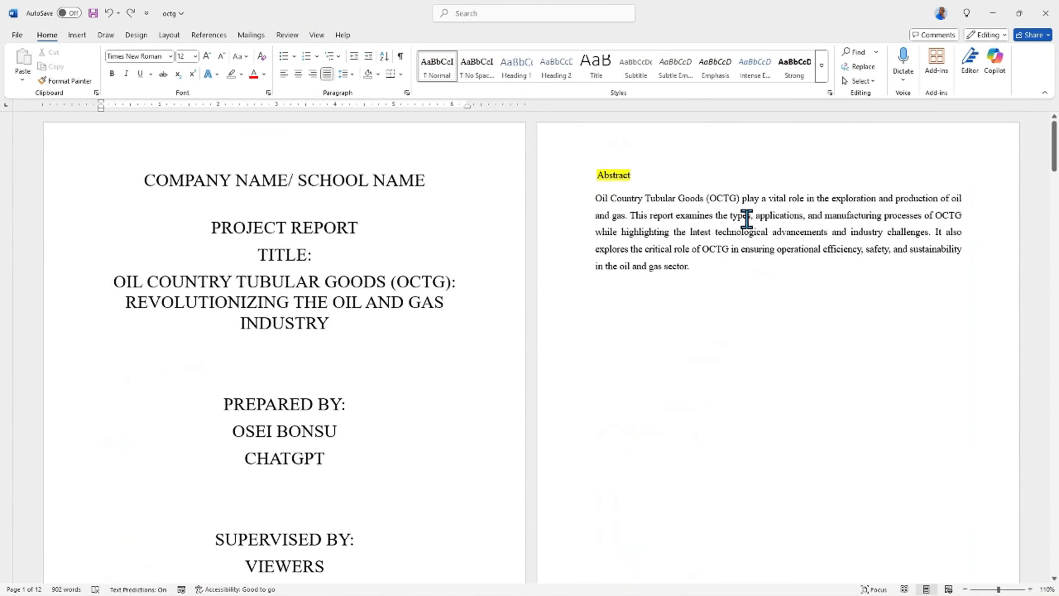
- Remove every "1." from the report by replacing all occurrences with nothing, and clear the search text
scroll(631, 213, down, 1)
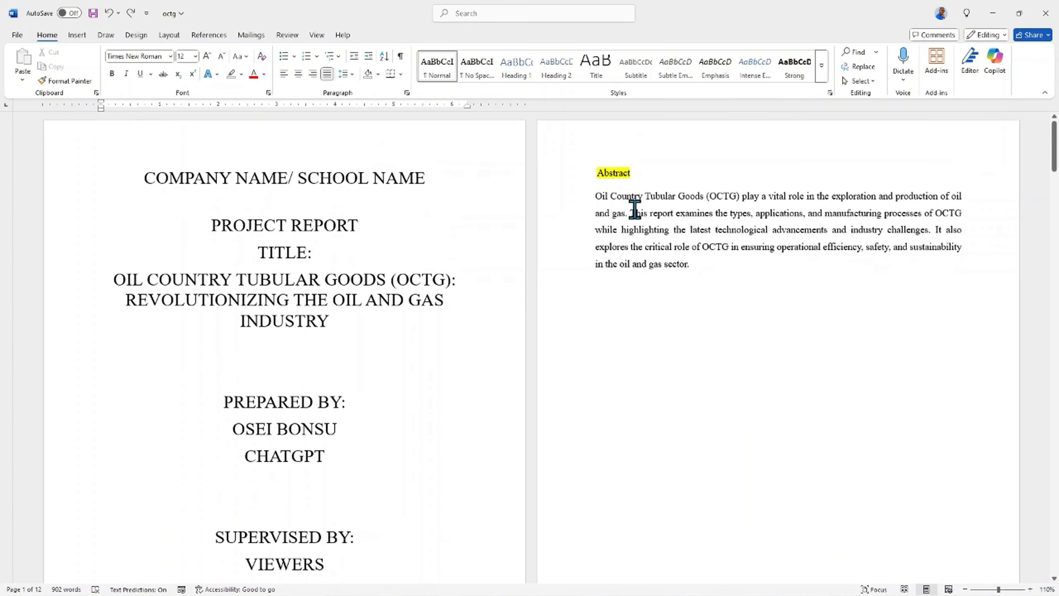
scroll(634, 211, up, 1)
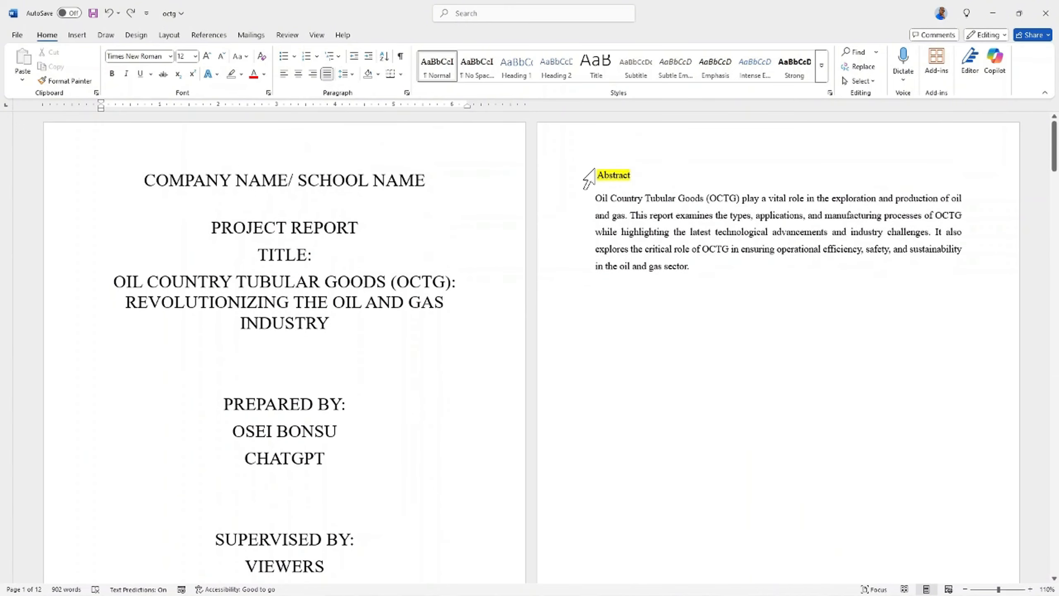
scroll(601, 175, down, 9)
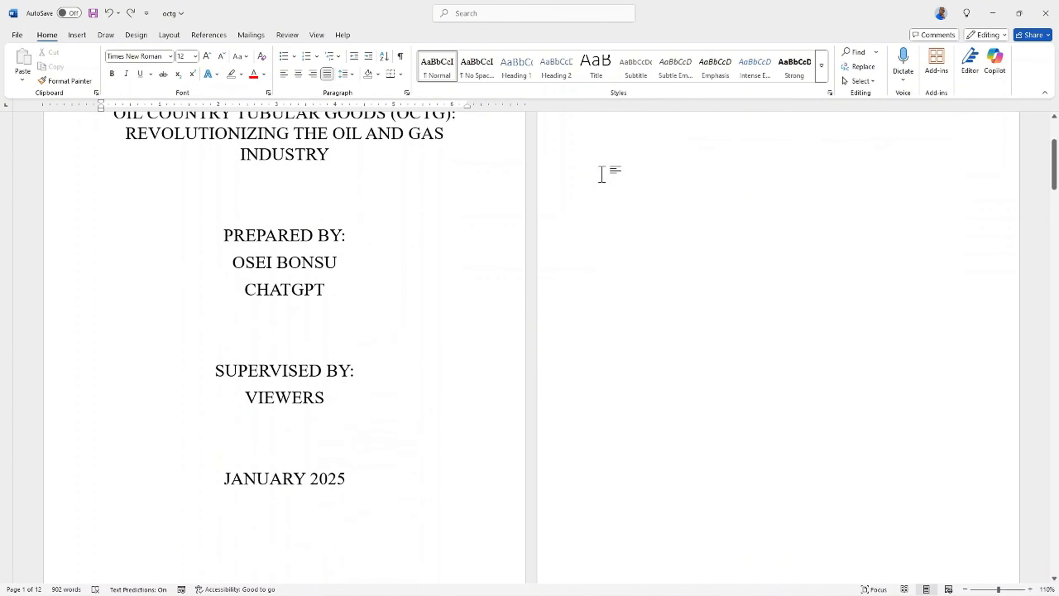
scroll(616, 162, down, 1)
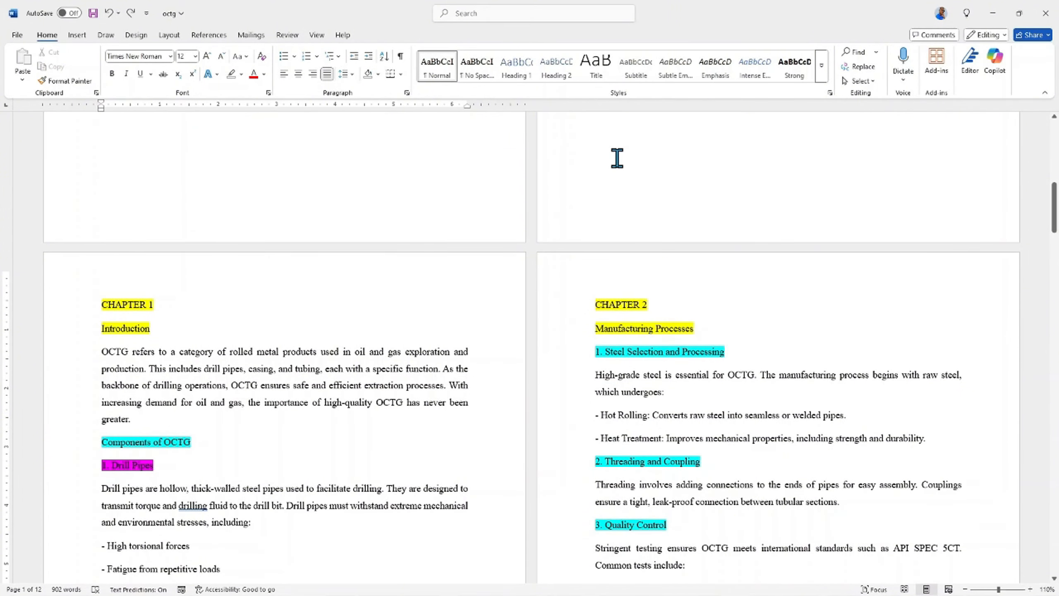
scroll(614, 159, down, 2)
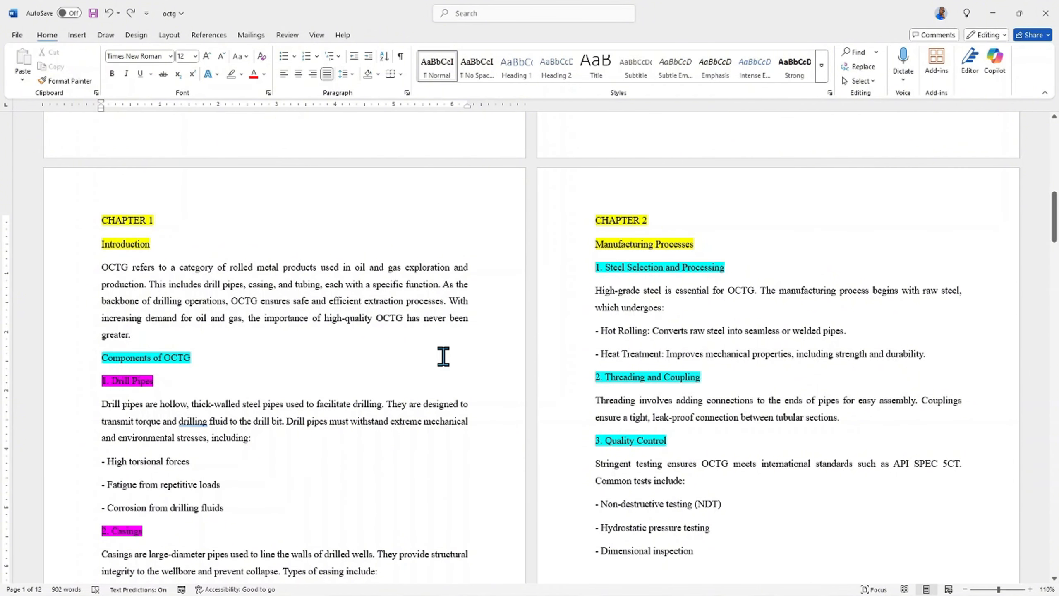
key(ctrl+h)
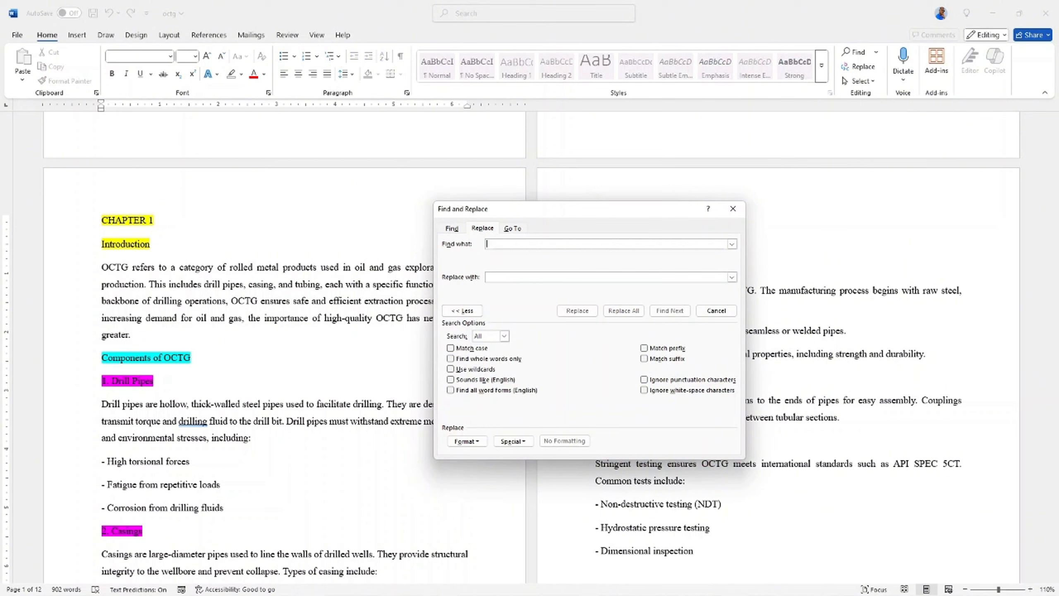
text(1.)
click(625, 311)
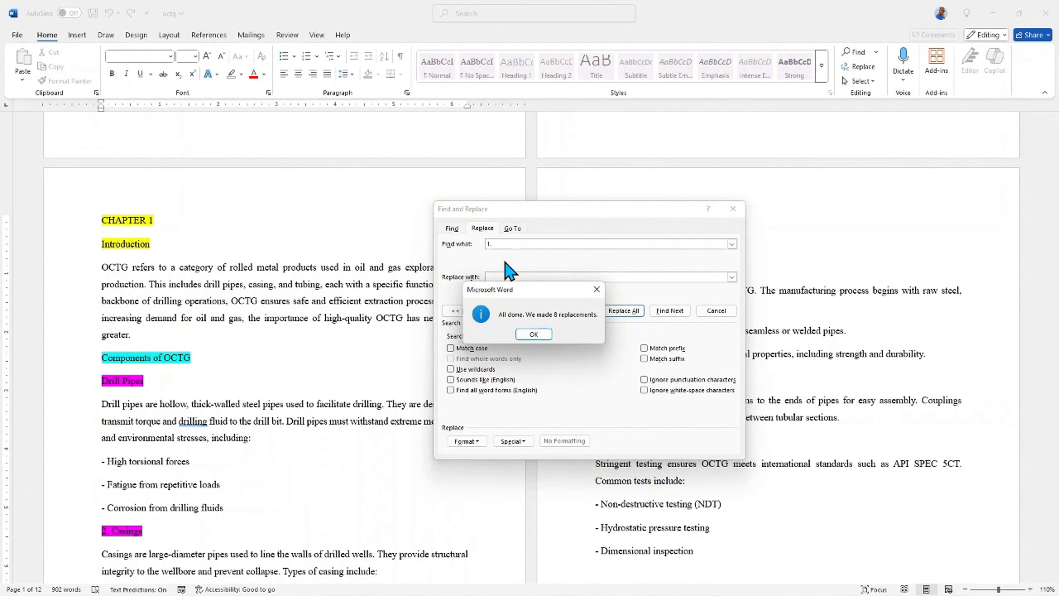
click(522, 335)
scroll(525, 340, down, 10)
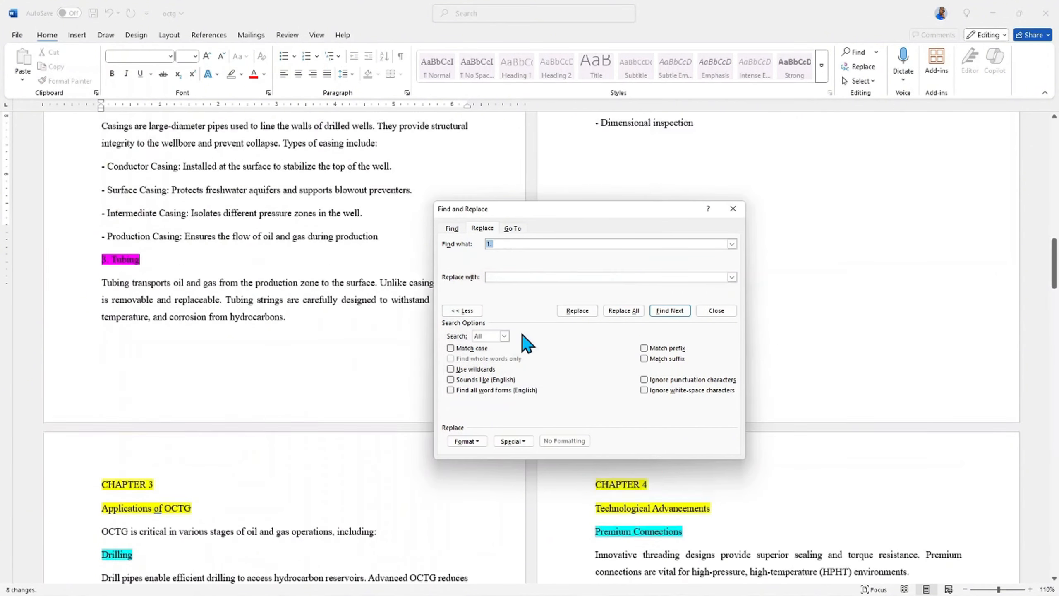
click(498, 244)
key(BackSpace)
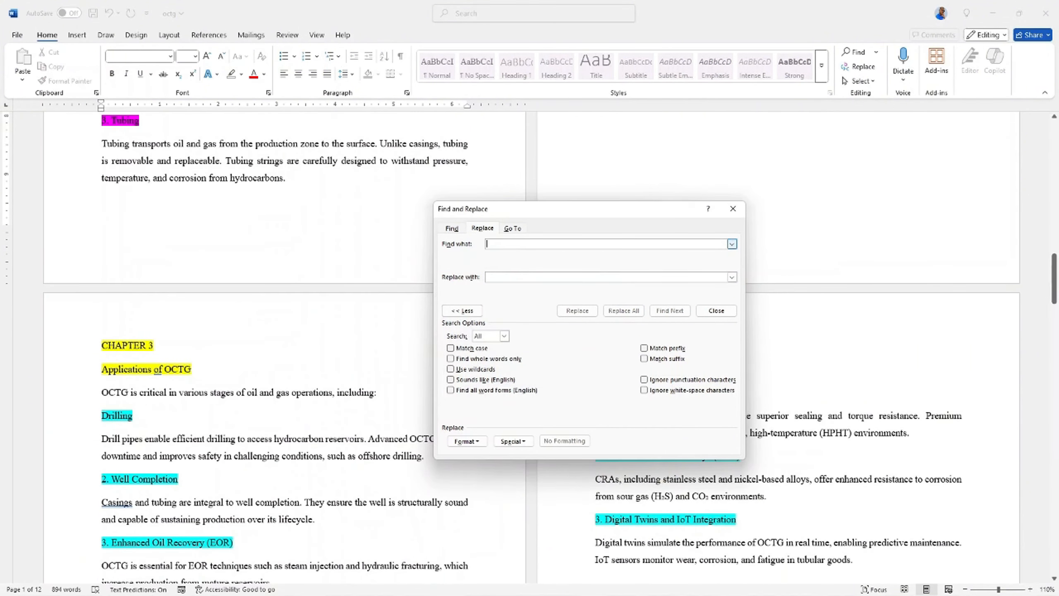
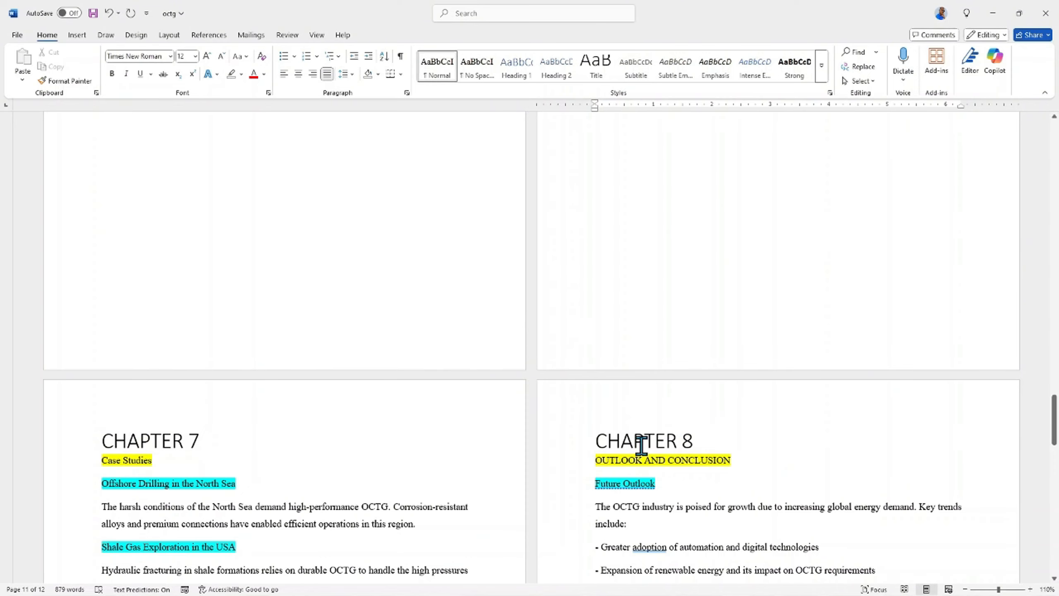
- Apply the Heading 1 style to the yellow-highlighted section titles from Introduction to References and remove their highlighting
scroll(740, 466, up, 7)
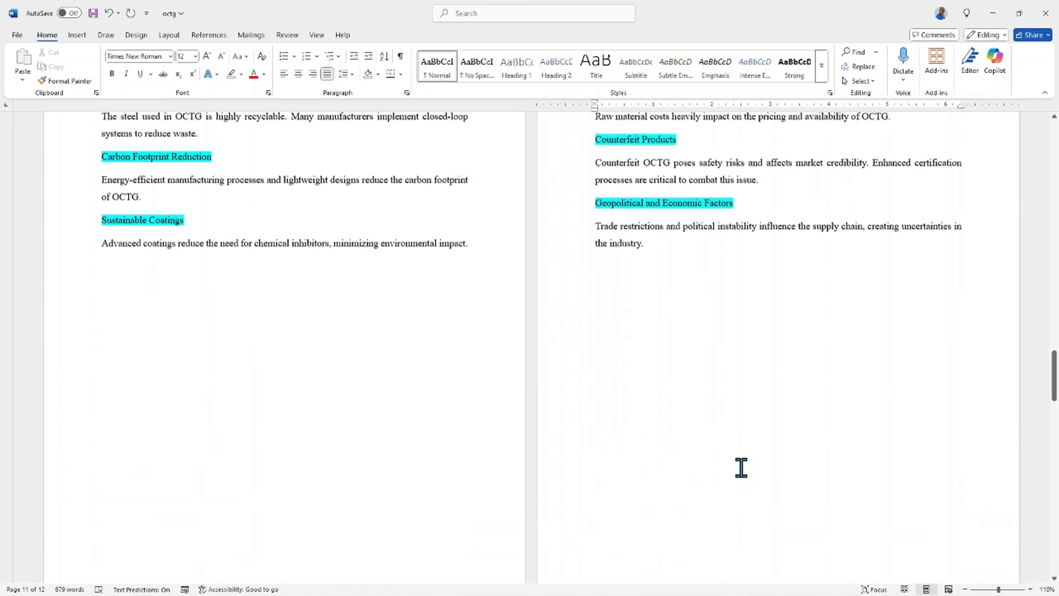
scroll(742, 467, up, 20)
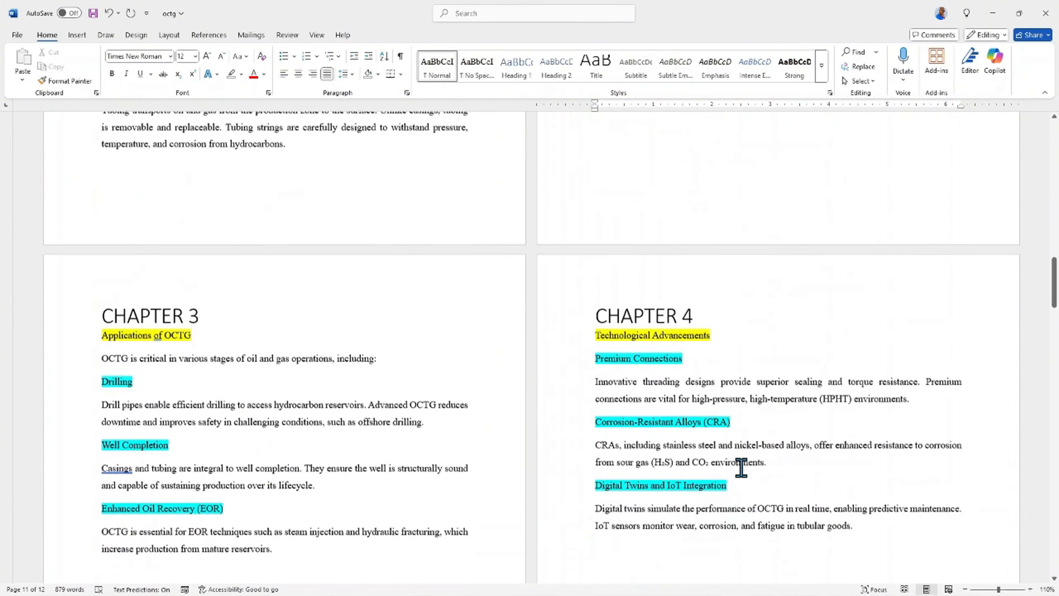
scroll(741, 467, up, 13)
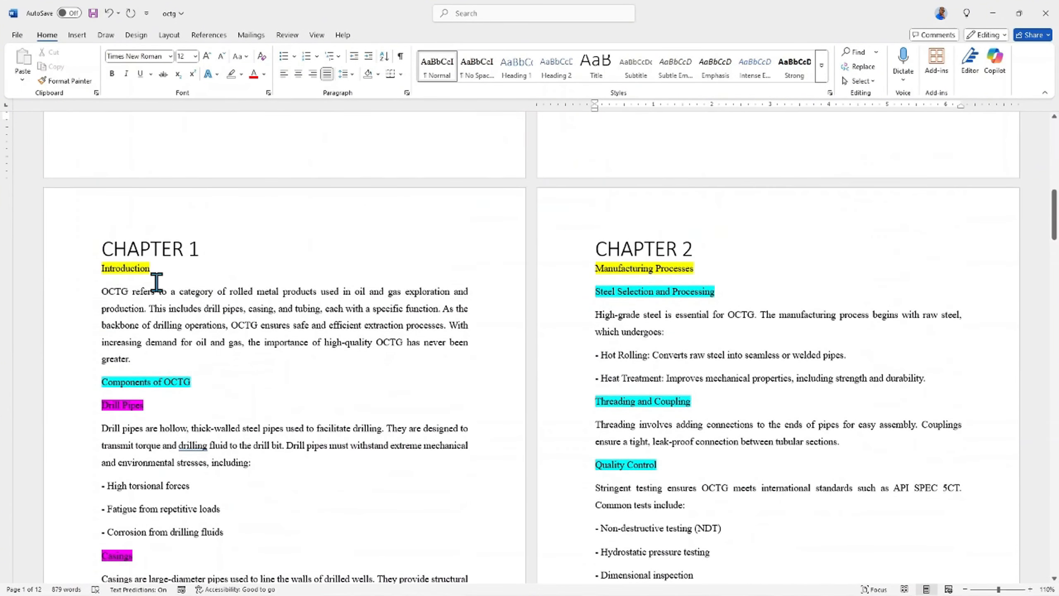
click(73, 268)
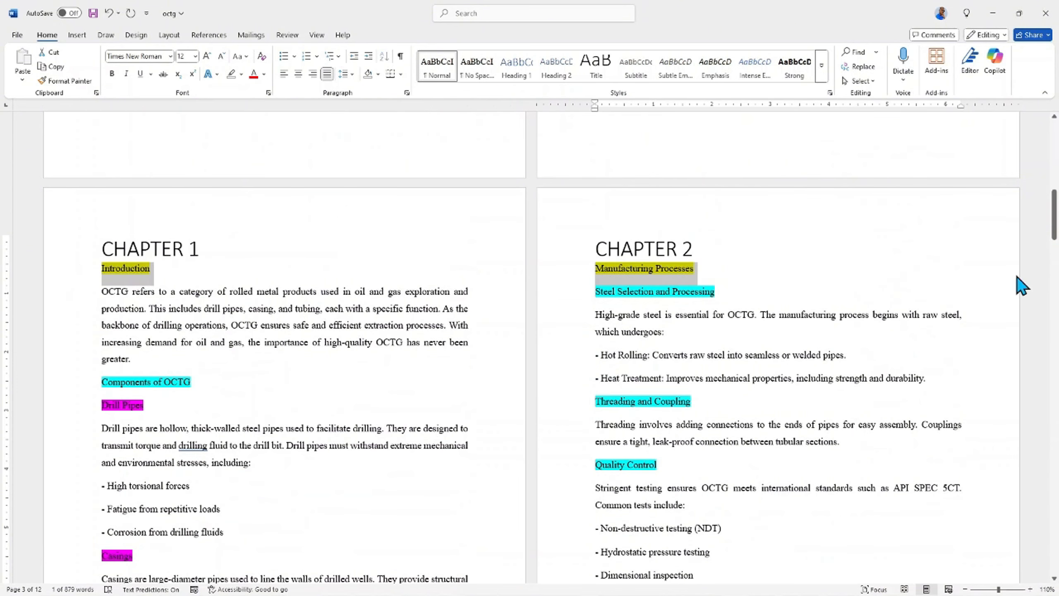
drag(1055, 234, 1056, 296)
click(314, 346)
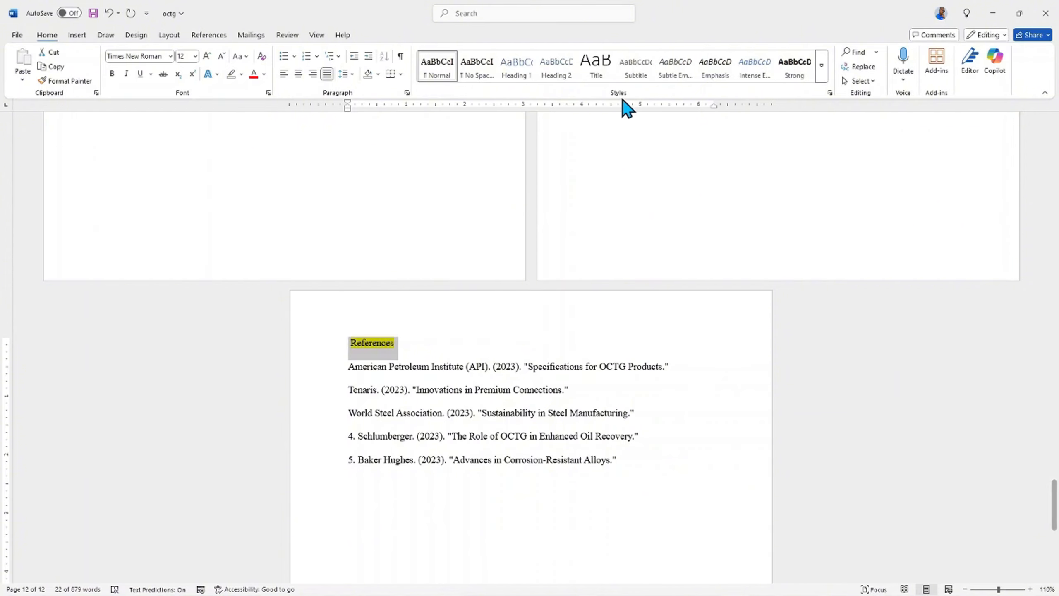
click(521, 77)
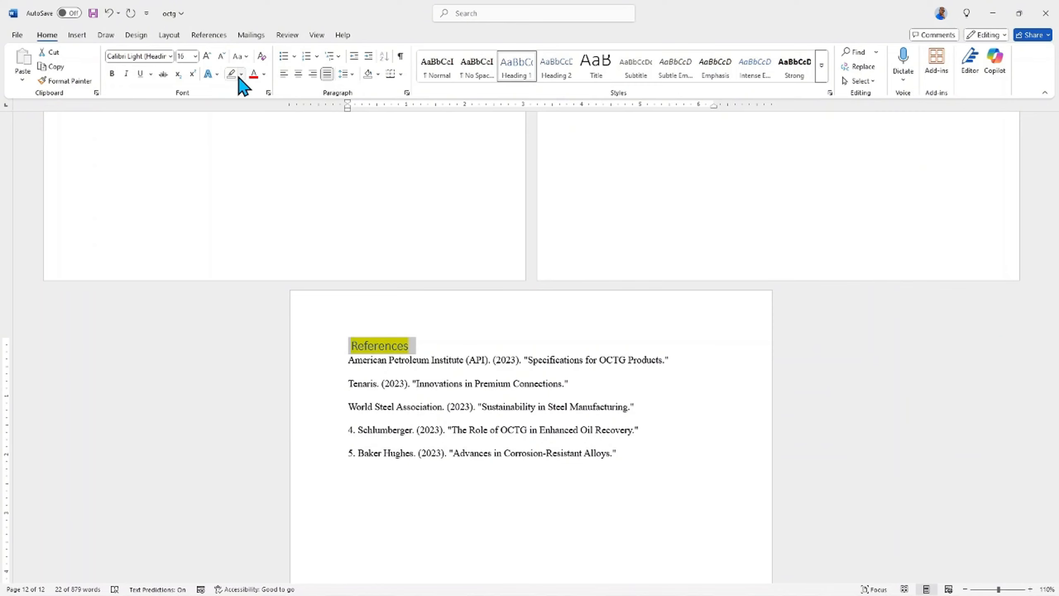
click(417, 184)
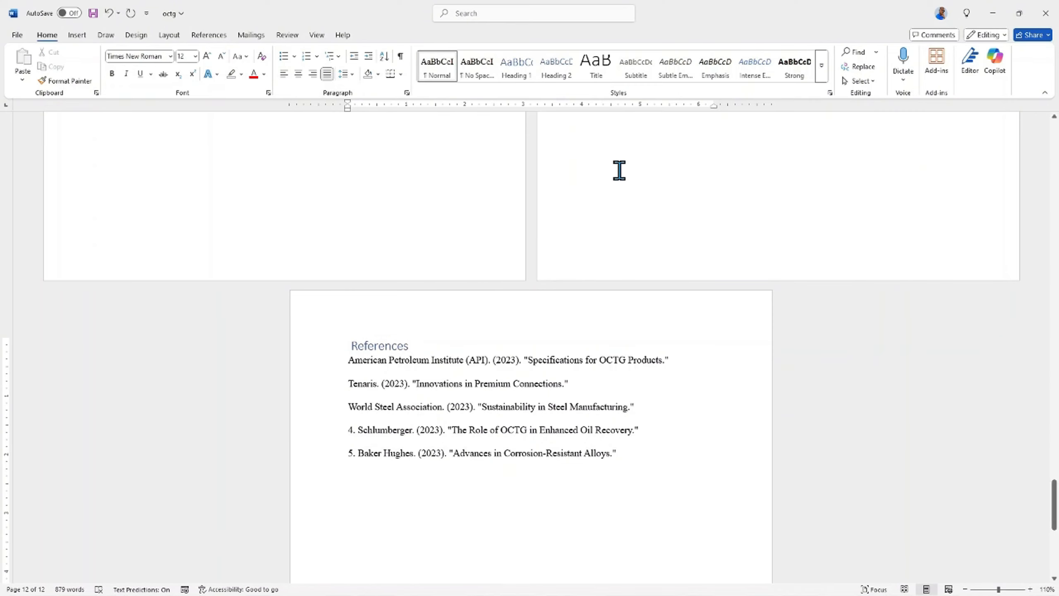
- Apply the Heading 2 style to all turquoise-highlighted subheadings, from Components of OCTG to Conclusion, and remove their highlighting
scroll(620, 170, up, 3)
scroll(620, 170, up, 9)
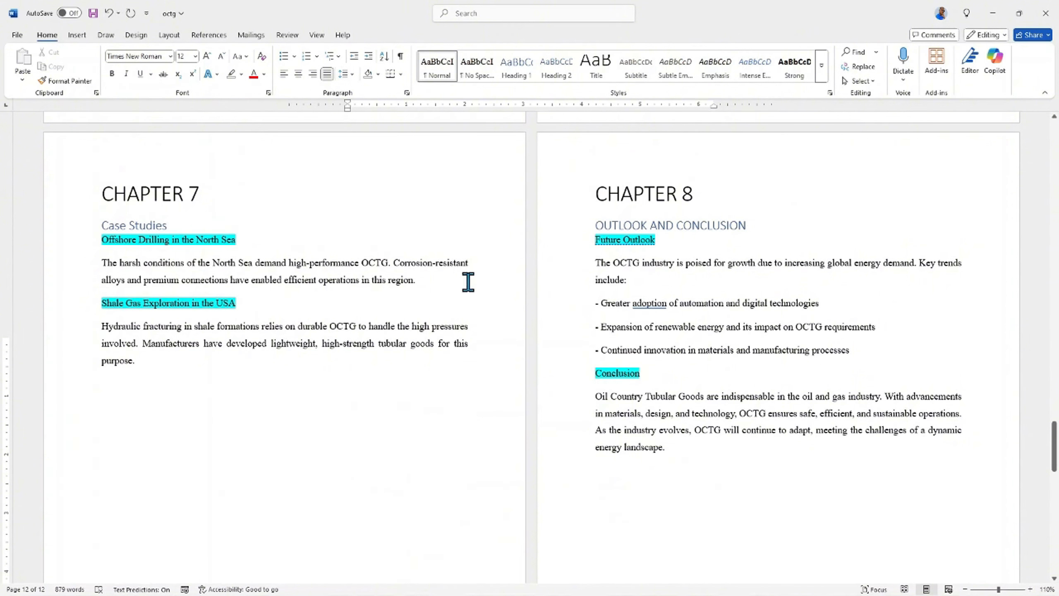
click(479, 249)
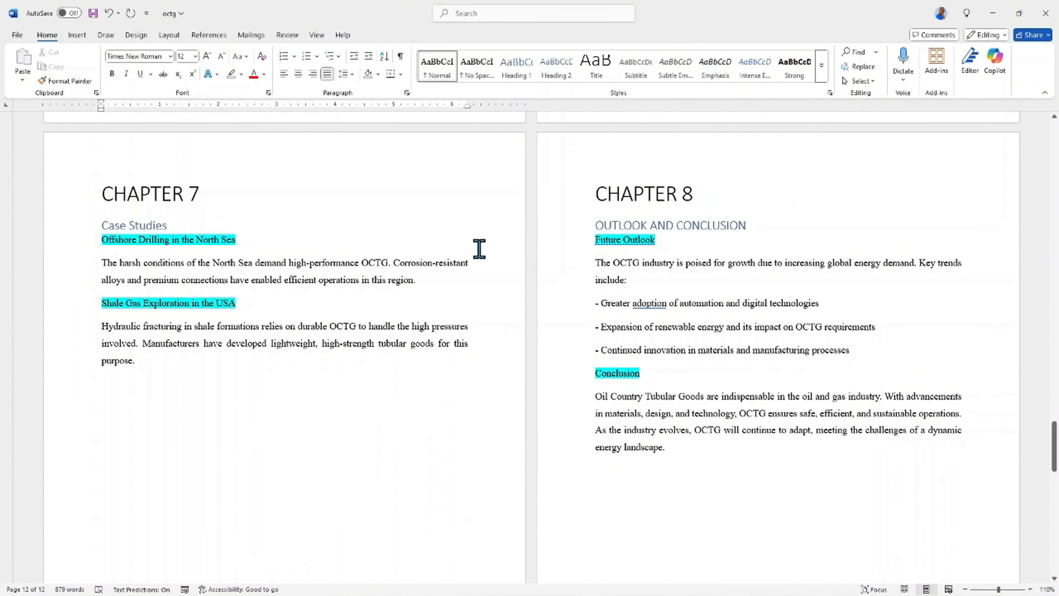
scroll(666, 256, up, 15)
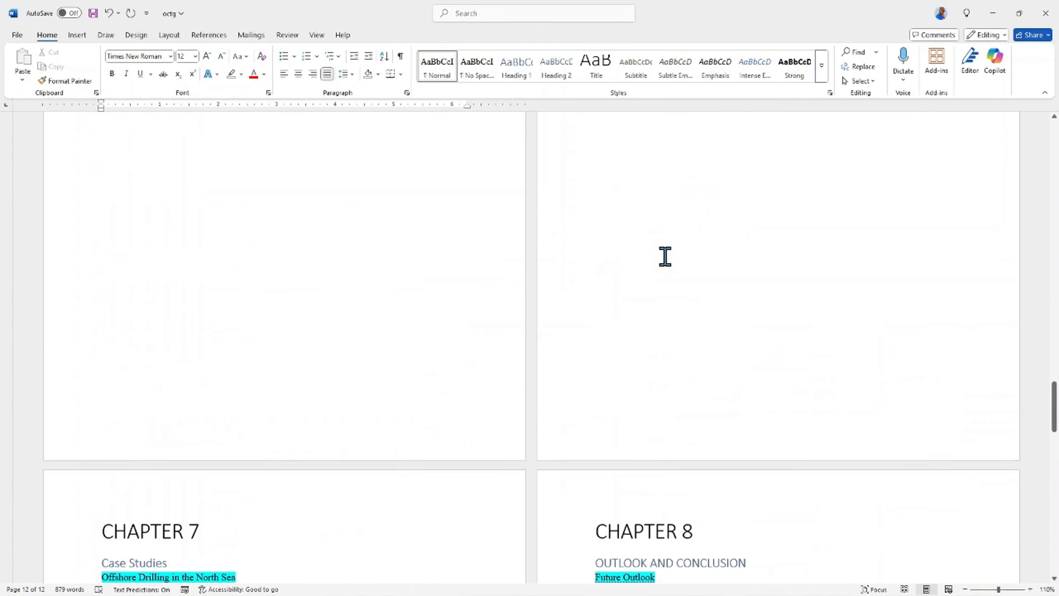
scroll(666, 256, up, 15)
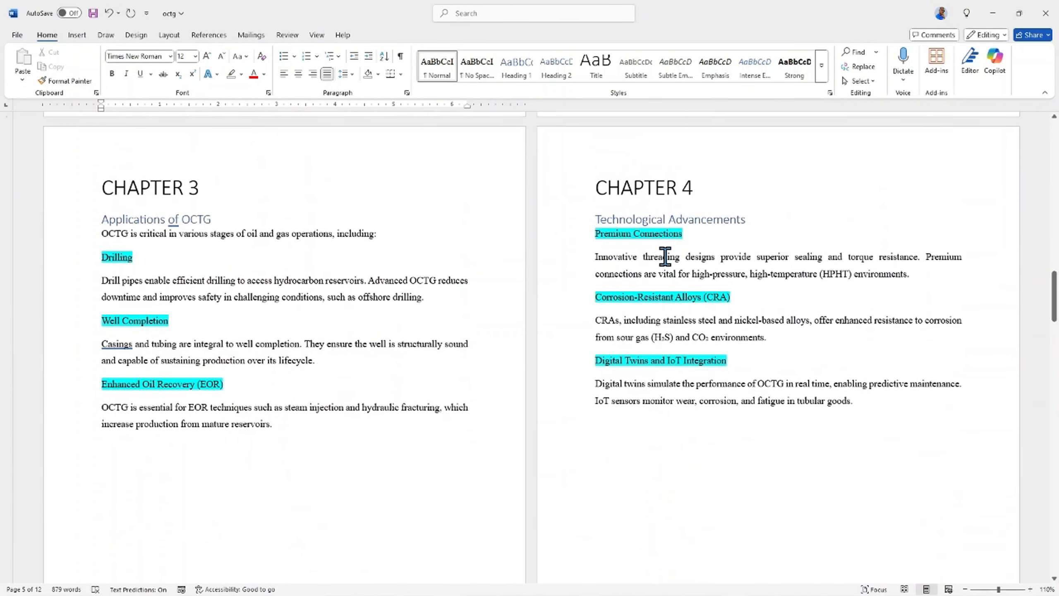
scroll(665, 255, up, 3)
scroll(293, 279, up, 12)
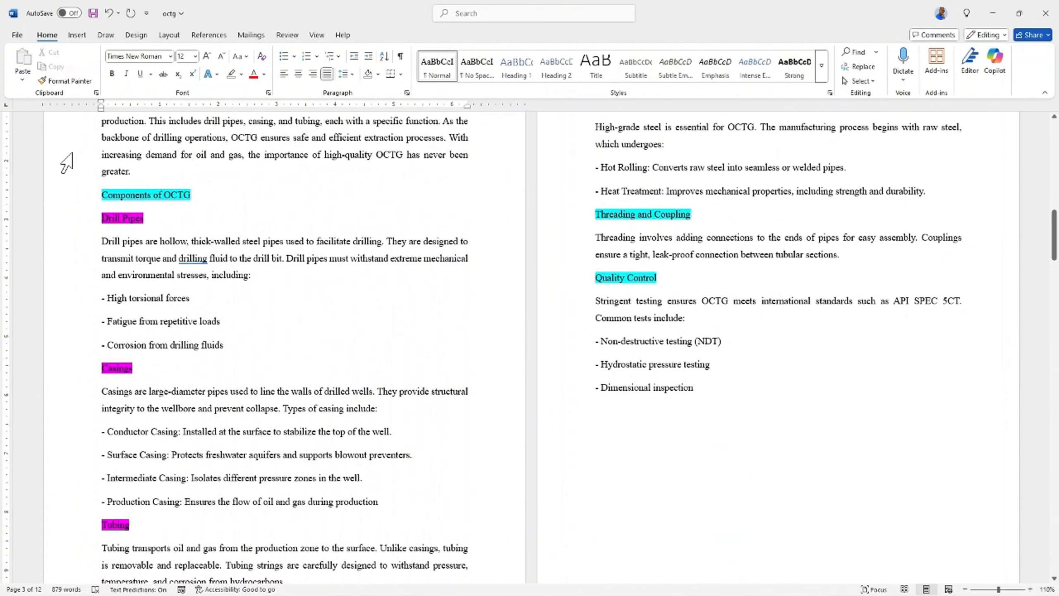
scroll(65, 162, down, 1)
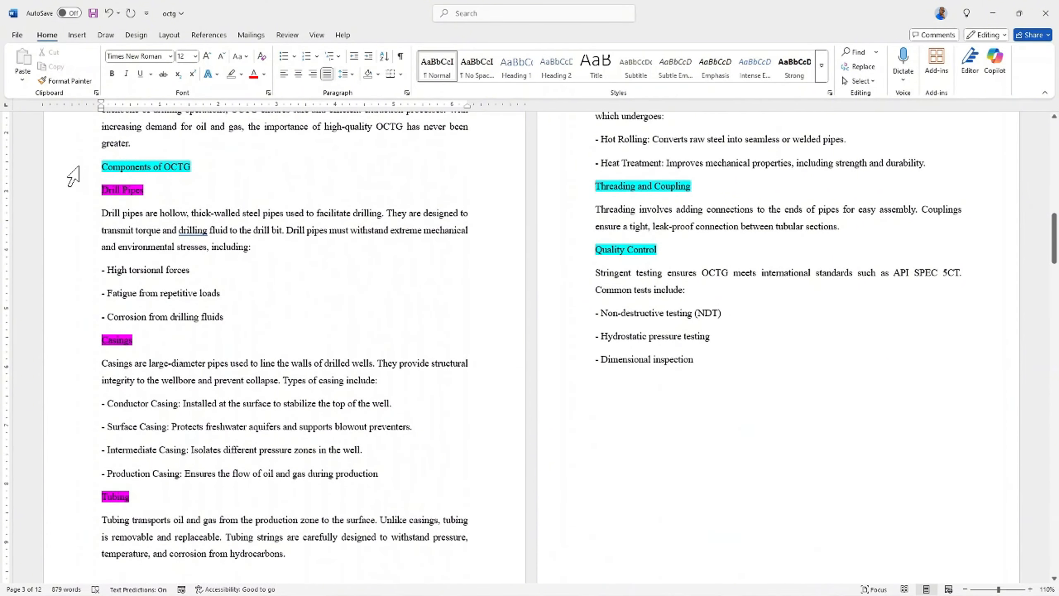
click(78, 167)
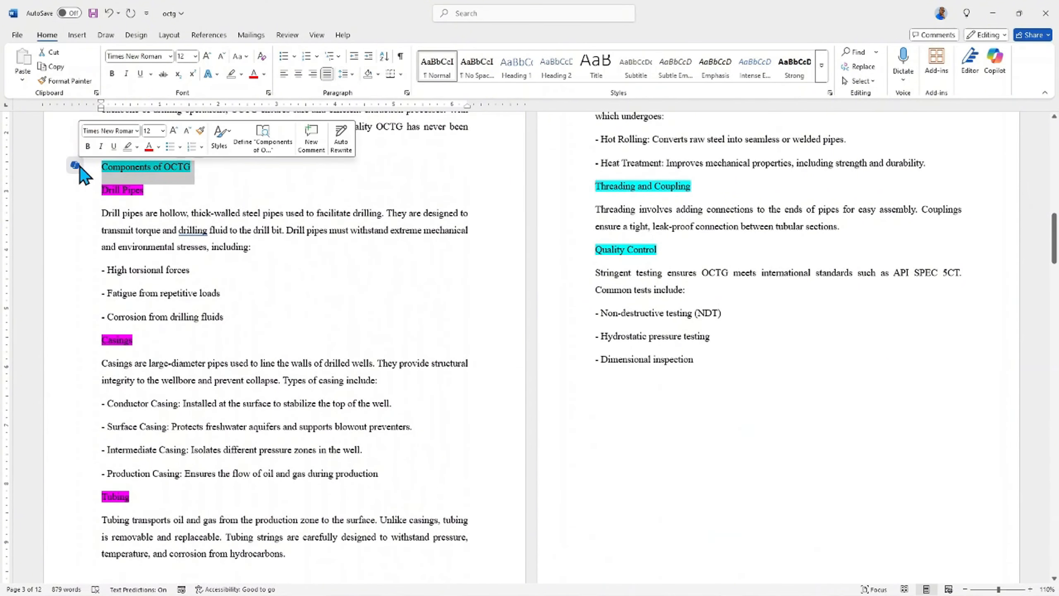
scroll(564, 173, up, 1)
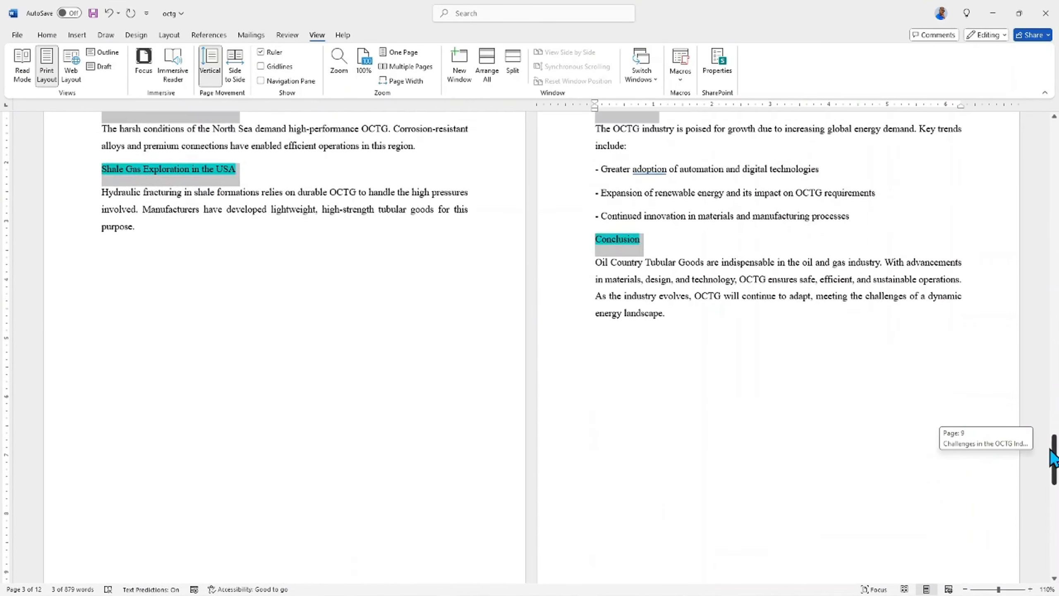
drag(1054, 445, 1054, 443)
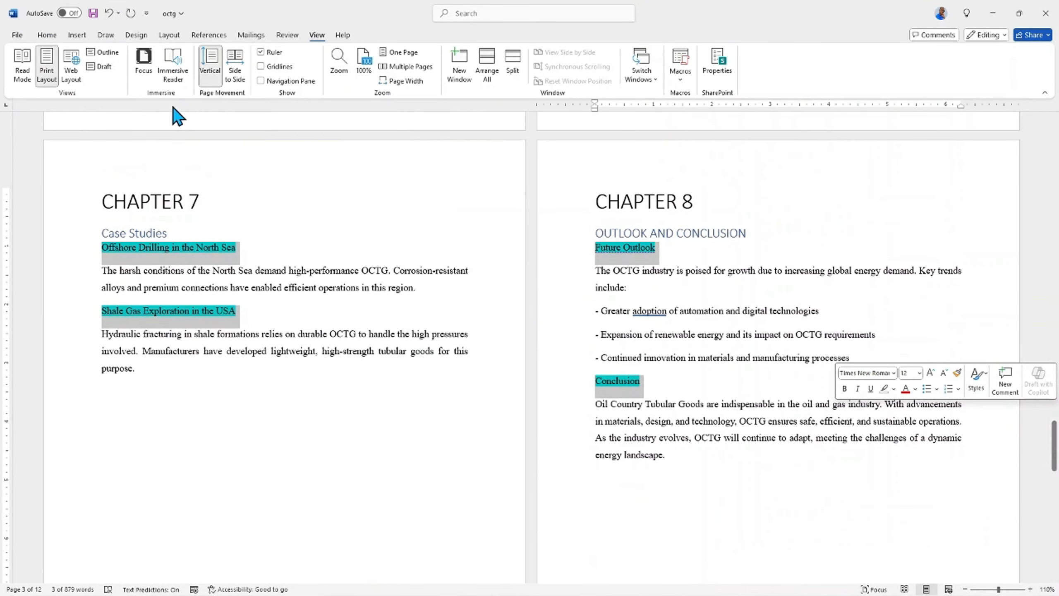
click(50, 35)
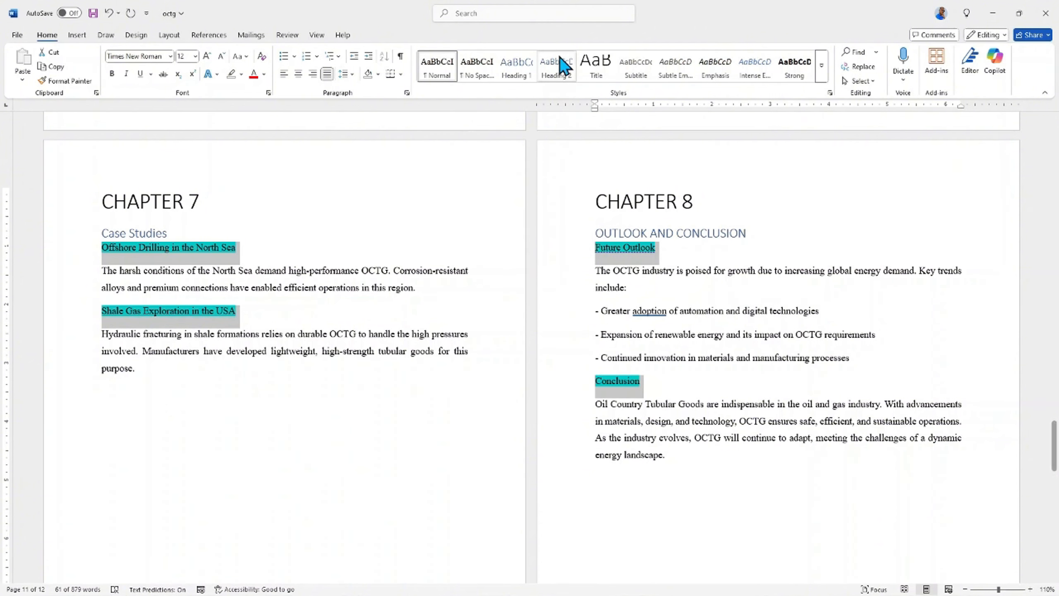
click(559, 70)
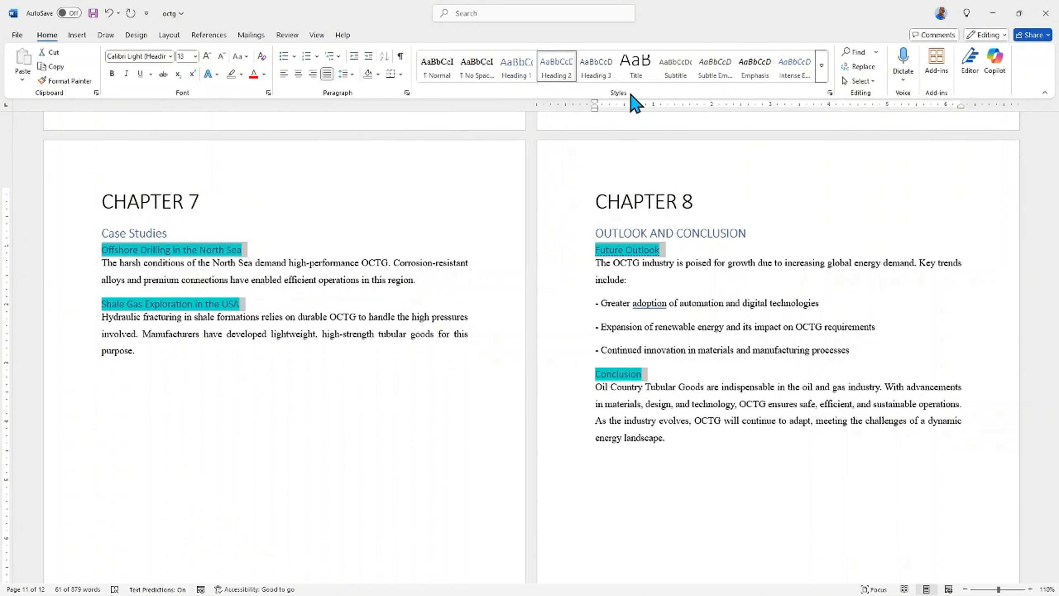
click(231, 76)
click(146, 251)
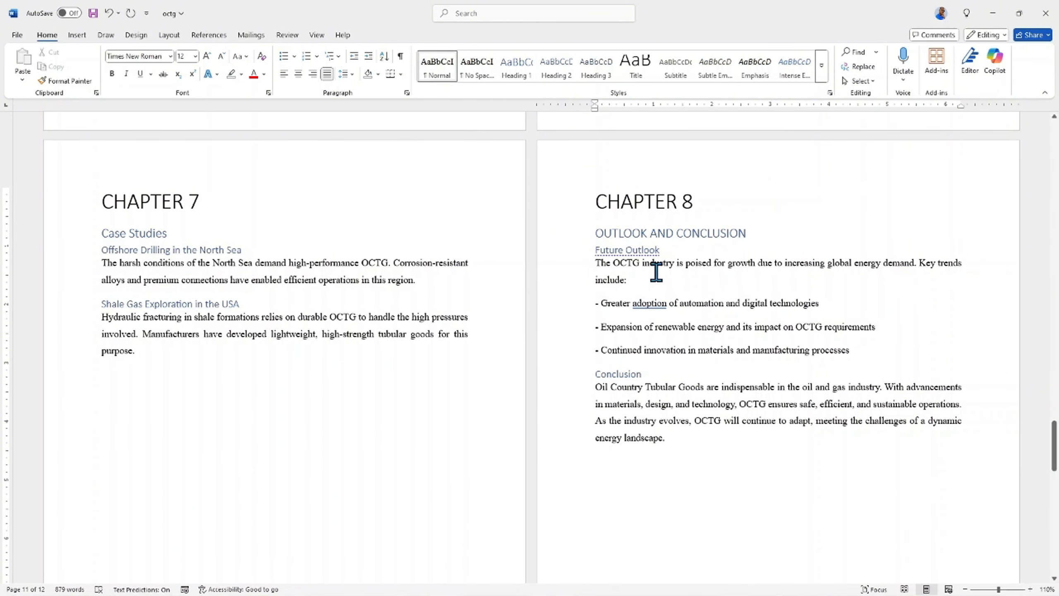
- Accept the conciseness suggestion that shortens the Future Outlook subheading in Chapter 8 to "Outlook"
click(234, 279)
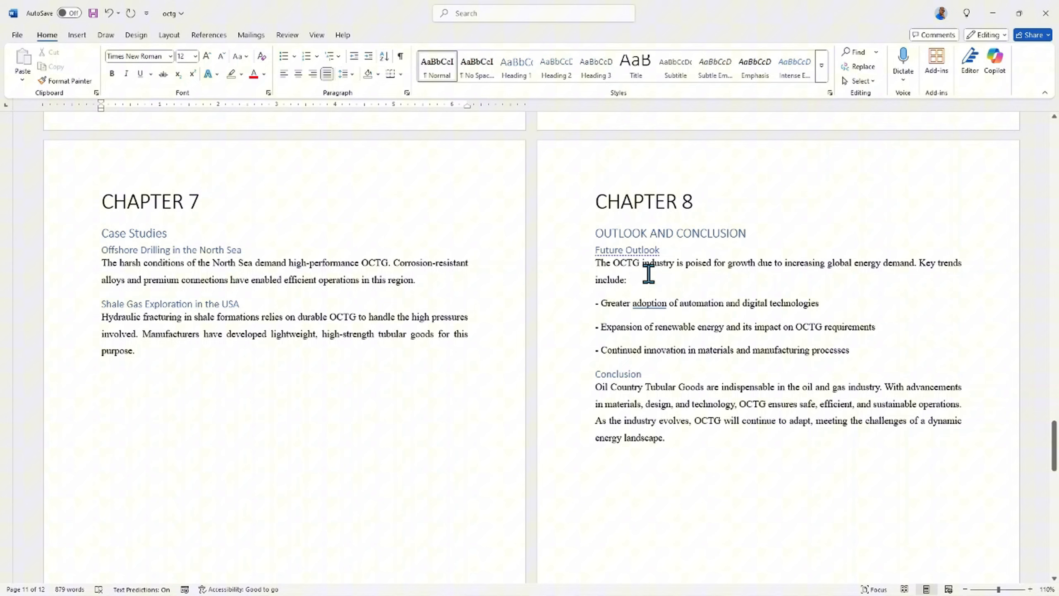
click(630, 250)
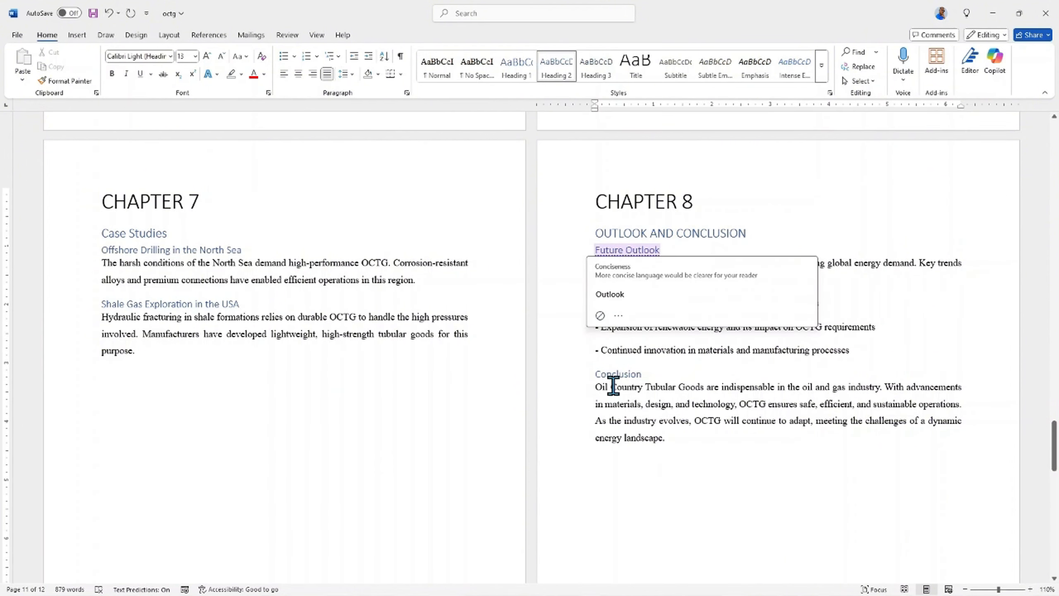
click(619, 297)
- Apply the Heading 3 style to the pink-highlighted Drill Pipes, Casings and Tubing subheadings in Chapter 1 and remove their highlighting
scroll(636, 253, up, 15)
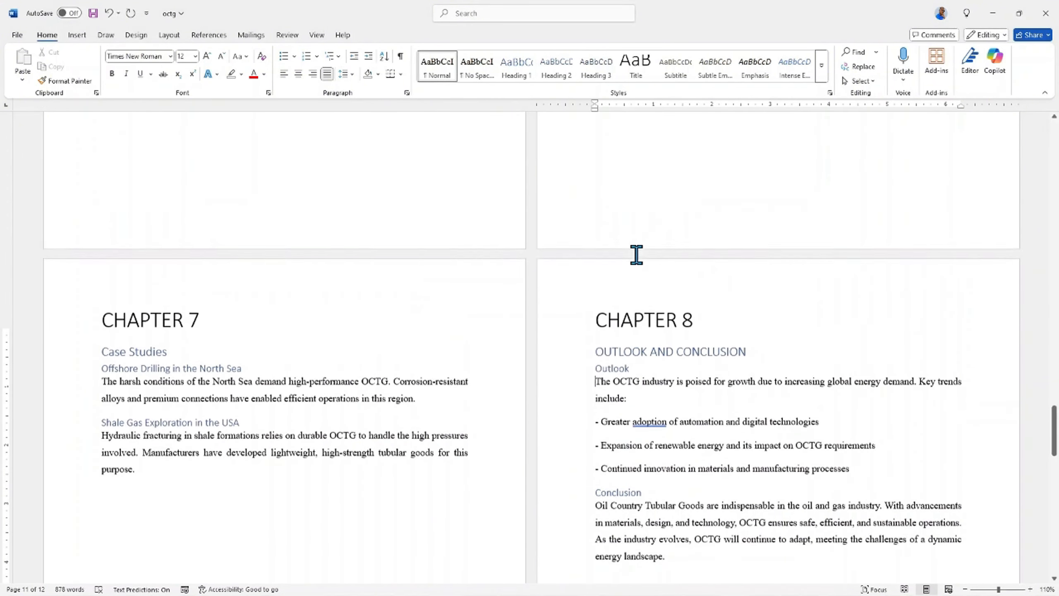
scroll(636, 253, up, 20)
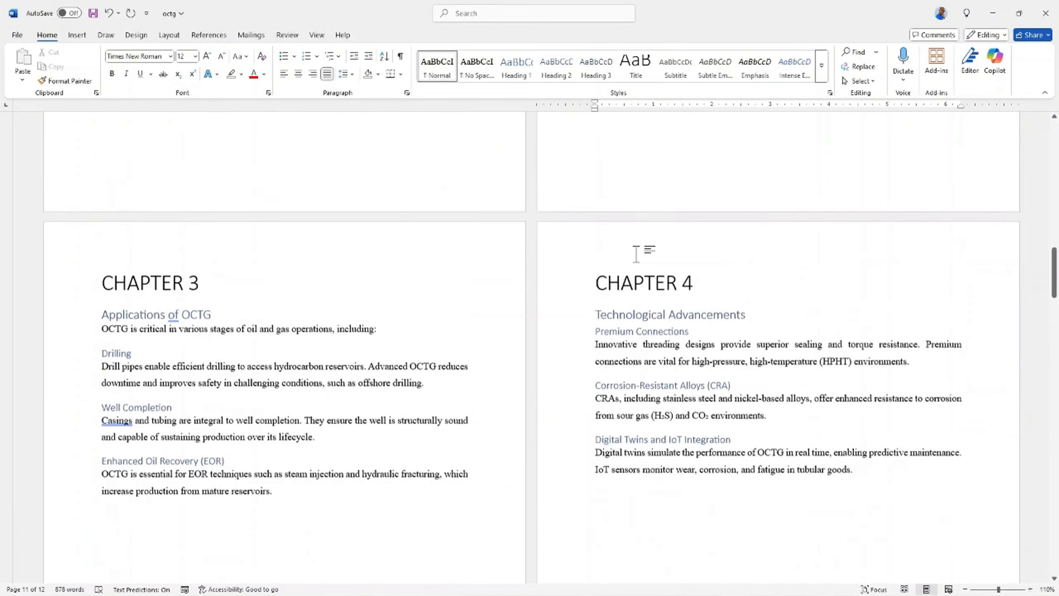
click(75, 248)
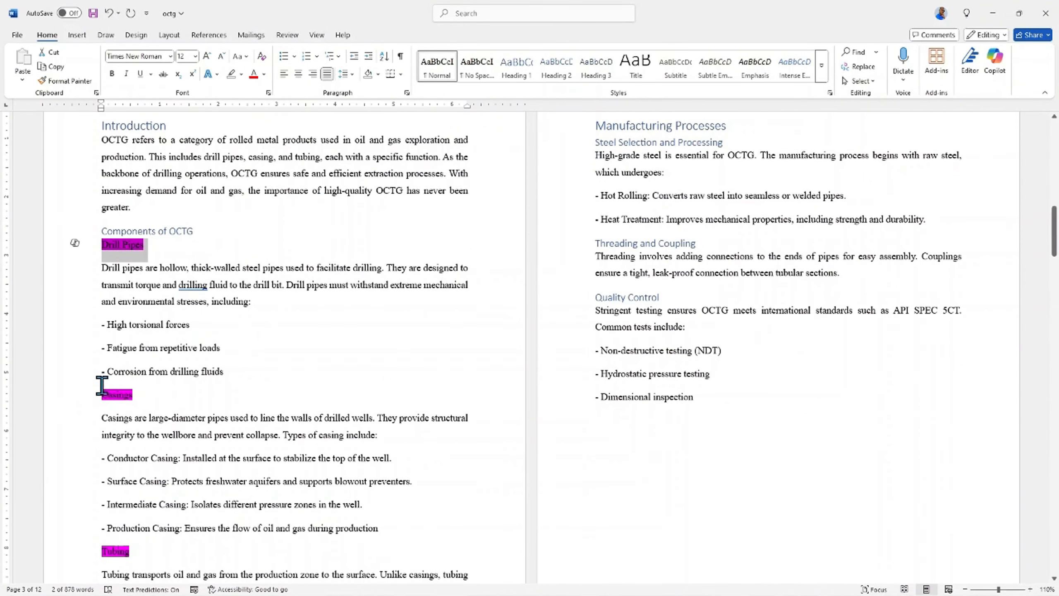
ctrl+click(84, 396)
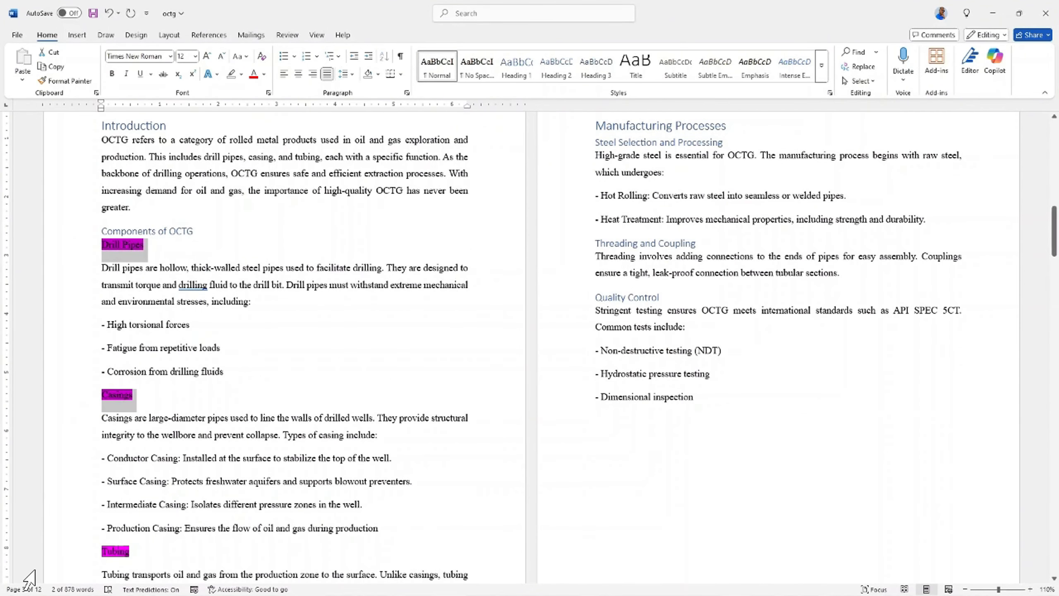
ctrl+click(79, 557)
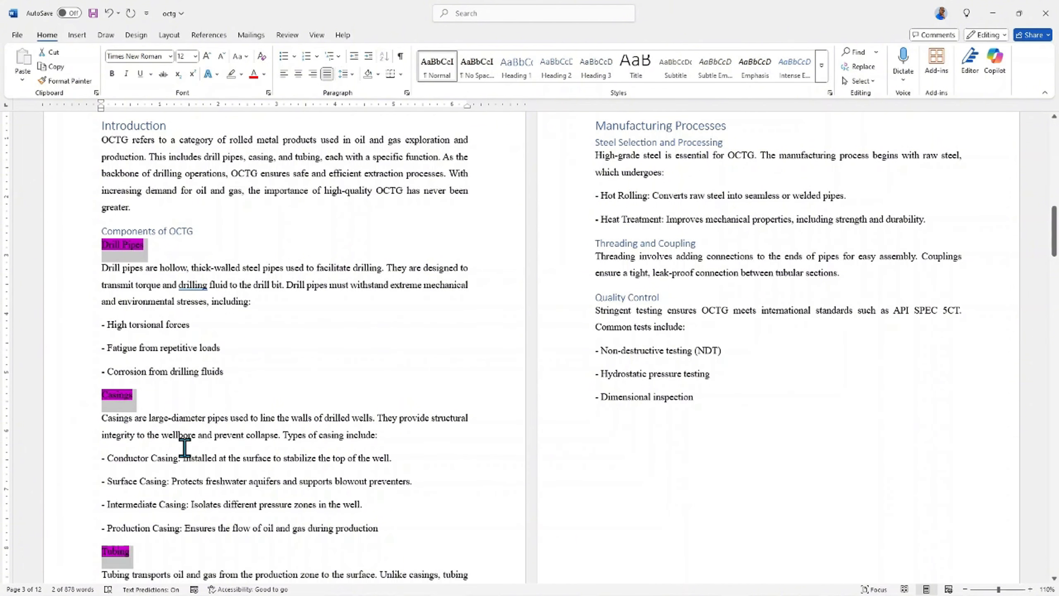
click(599, 67)
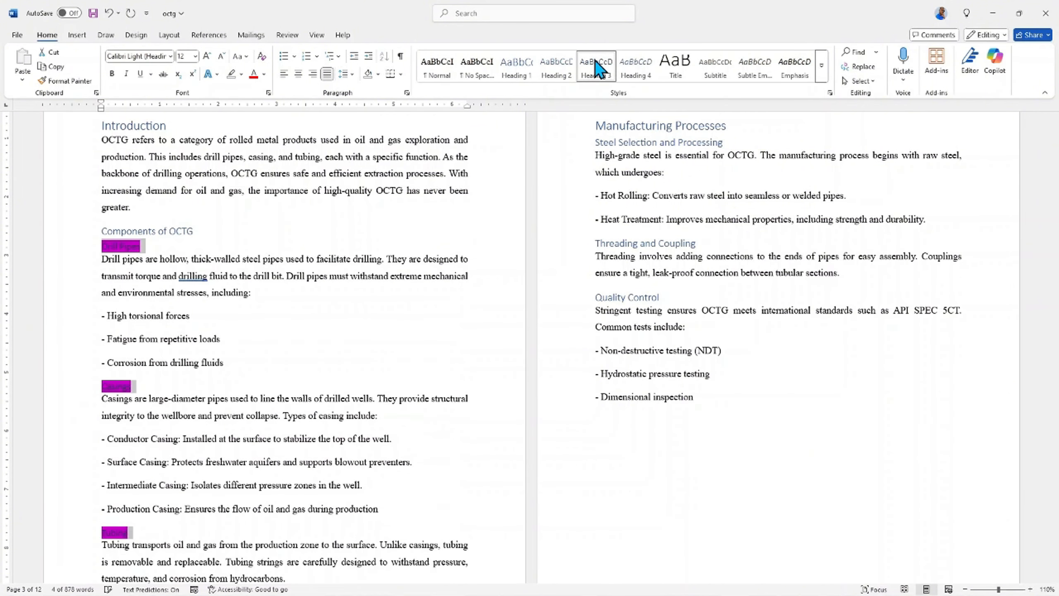
click(231, 74)
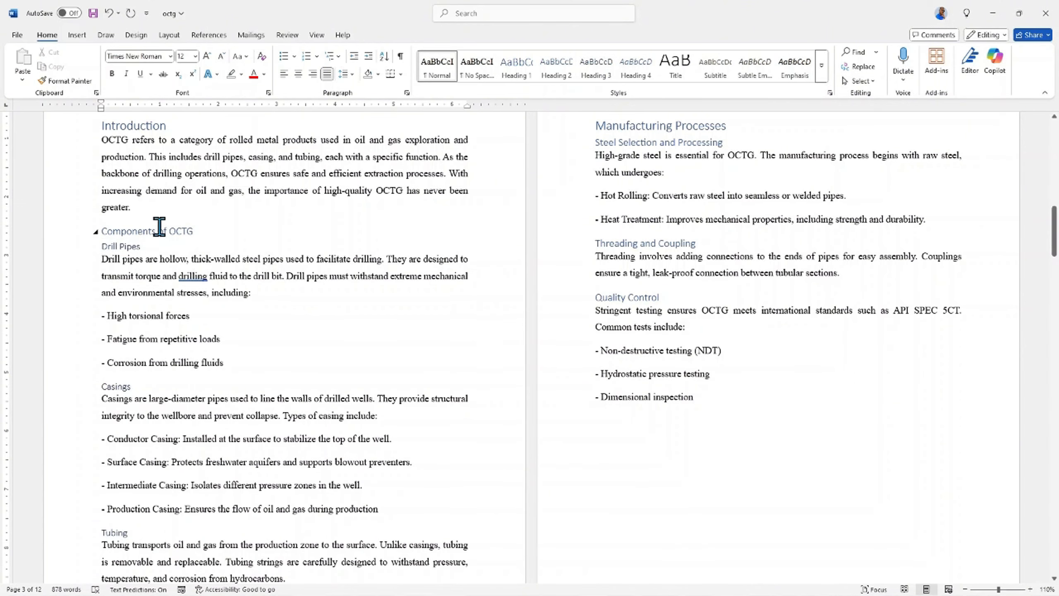
- Review the heading levels in Chapters 1 and 2 and the layout of the cover and Abstract pages
scroll(268, 260, down, 1)
scroll(267, 259, up, 3)
scroll(269, 259, up, 7)
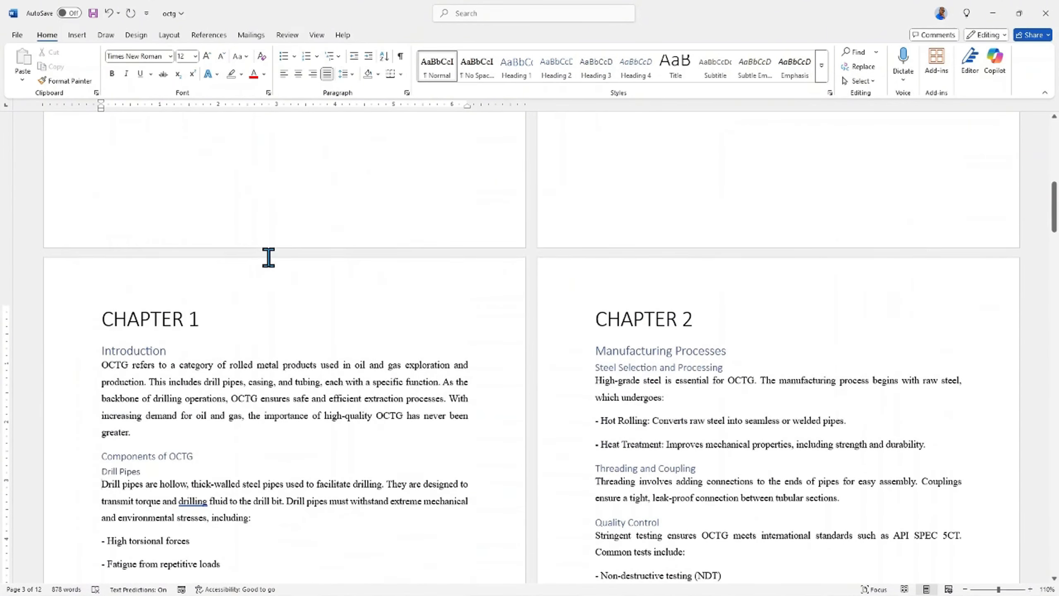
scroll(559, 233, up, 5)
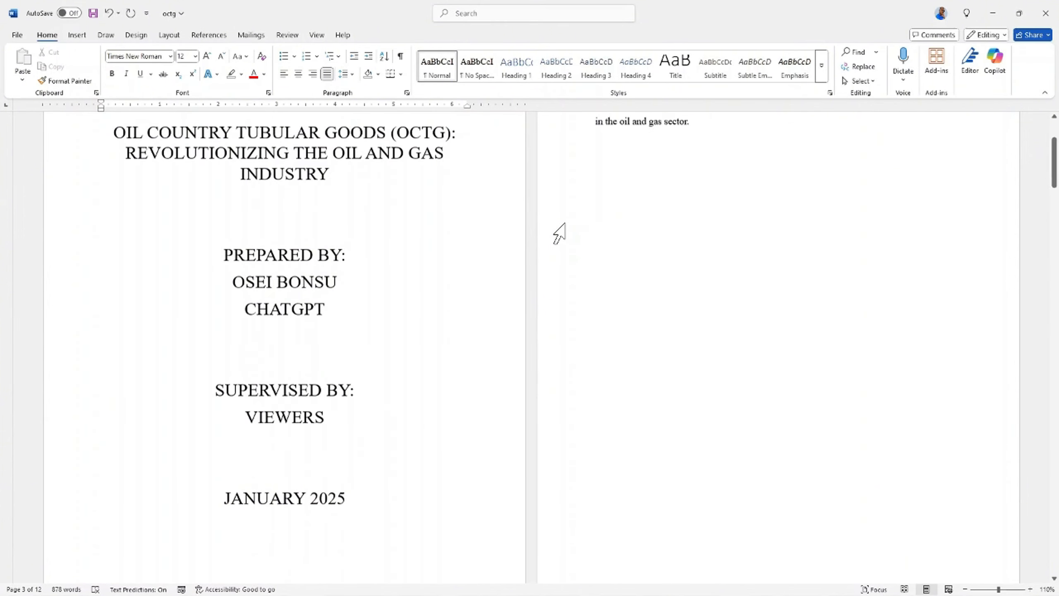
scroll(601, 170, down, 8)
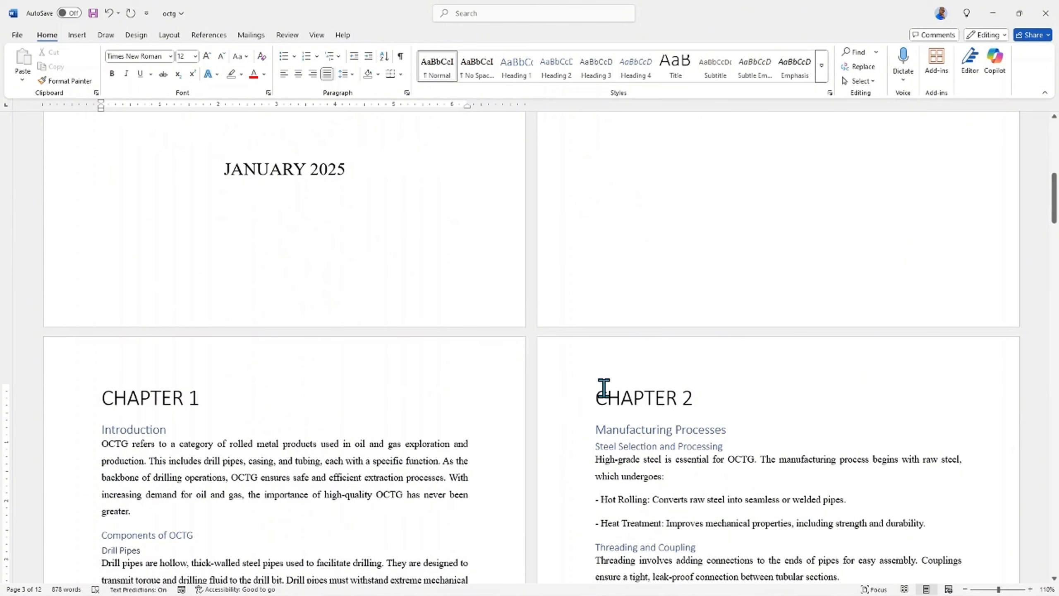
mouse_move(589, 433)
scroll(580, 384, up, 8)
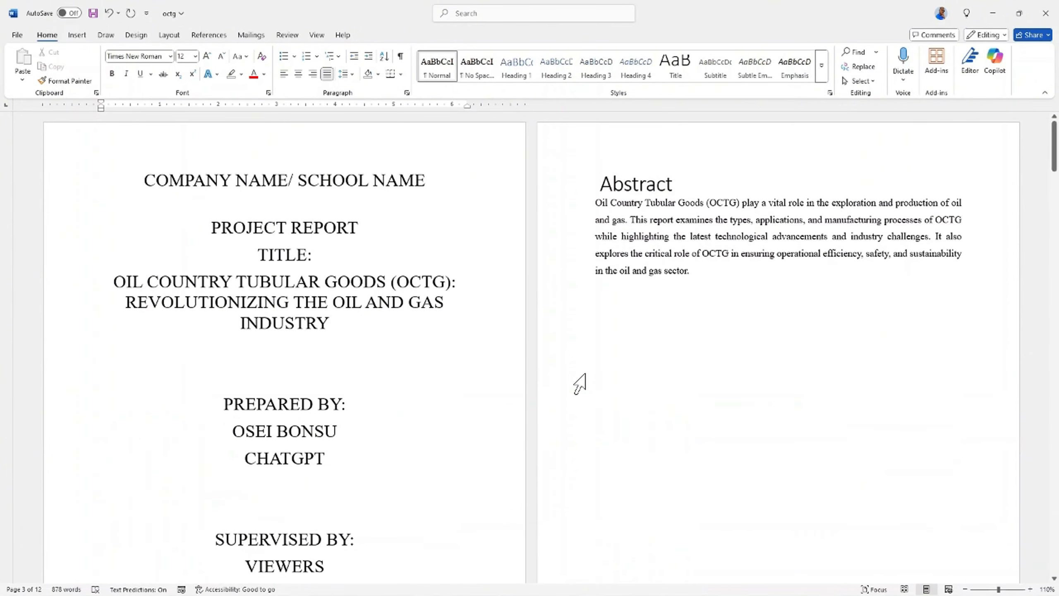
- Modify the Title style used by the Abstract heading to Times New Roman, 14 pt, bold and centered
click(680, 182)
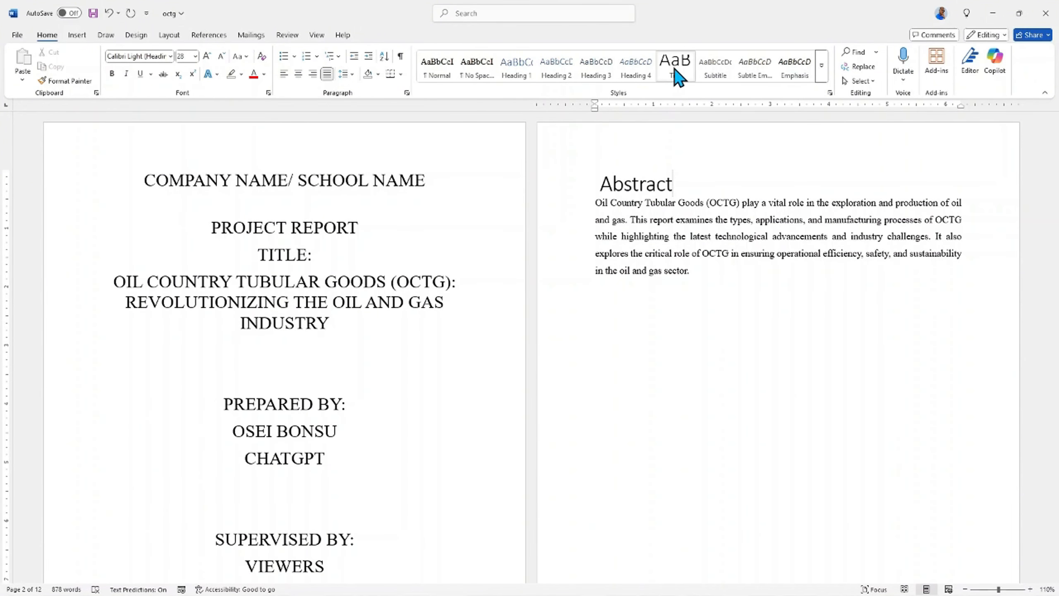
right_click(679, 76)
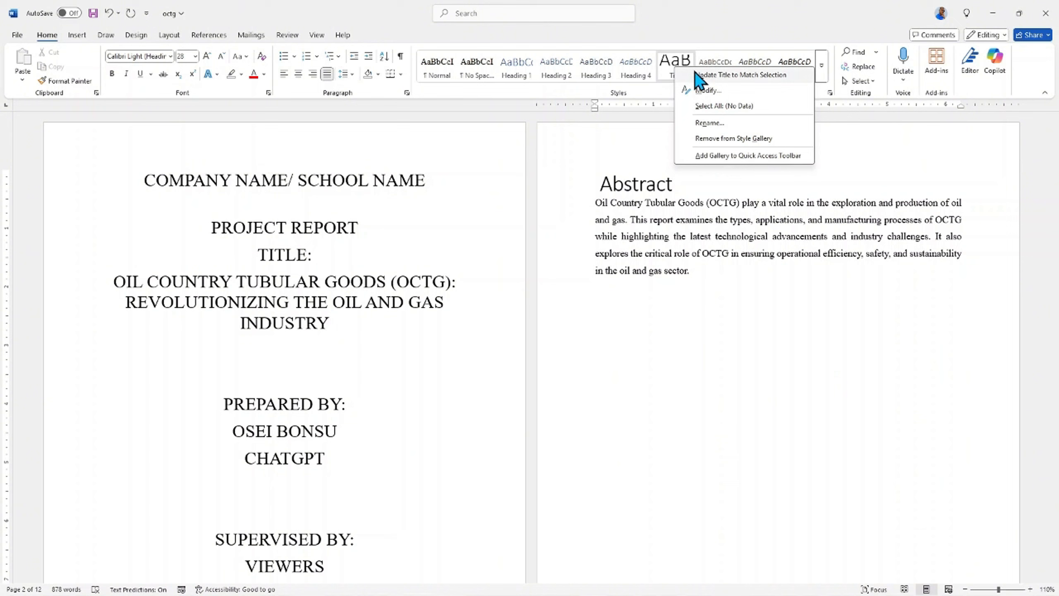
click(709, 93)
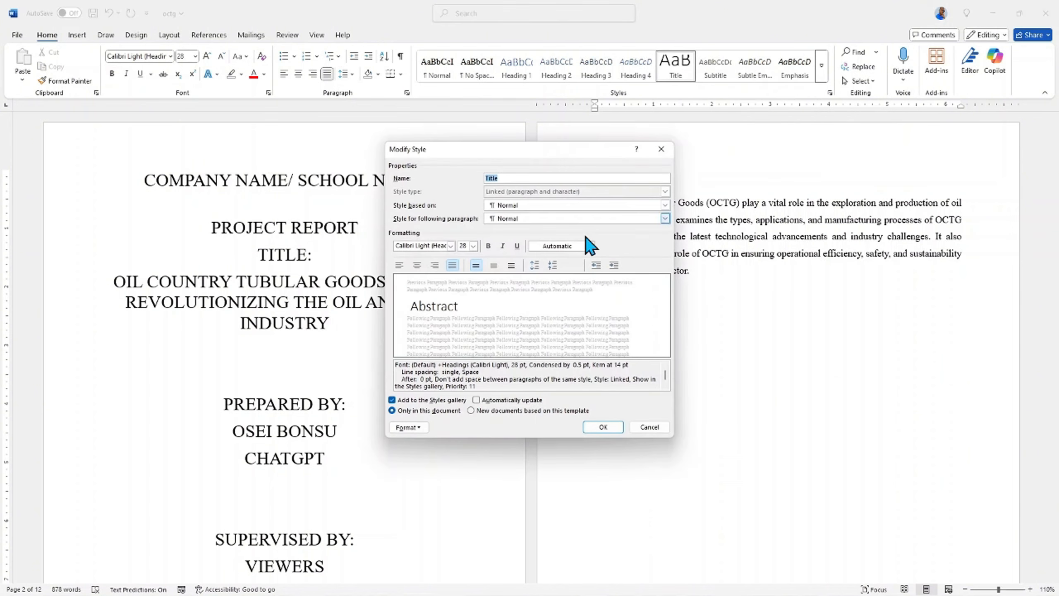
click(451, 246)
click(438, 303)
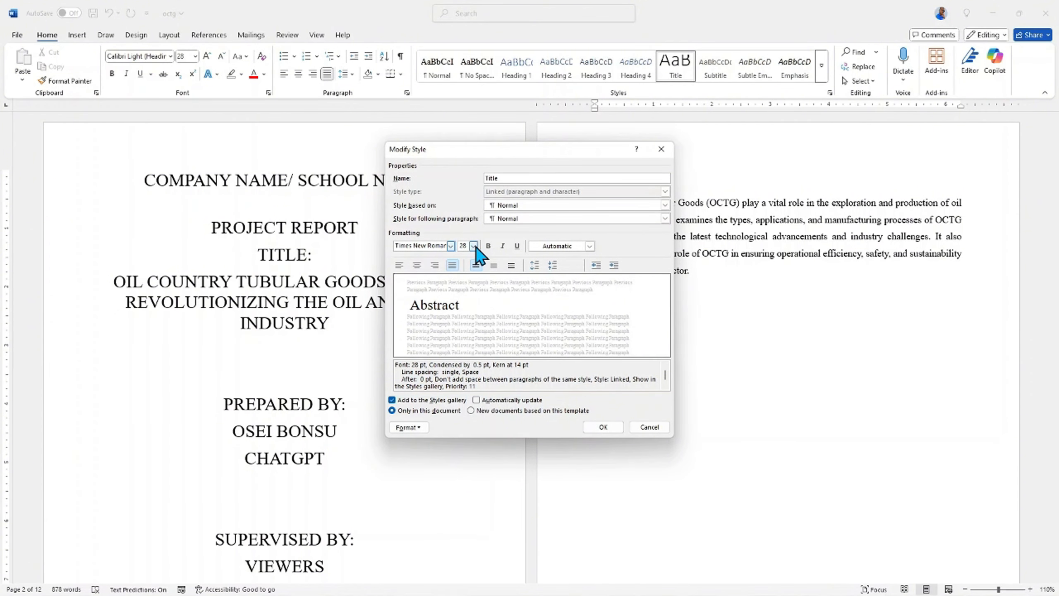
click(474, 246)
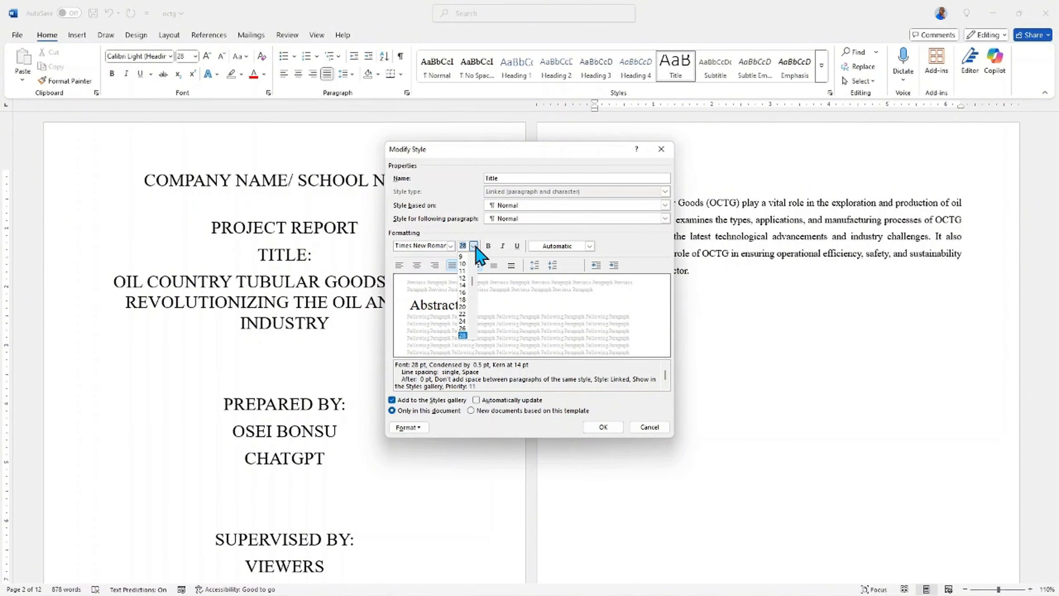
click(465, 286)
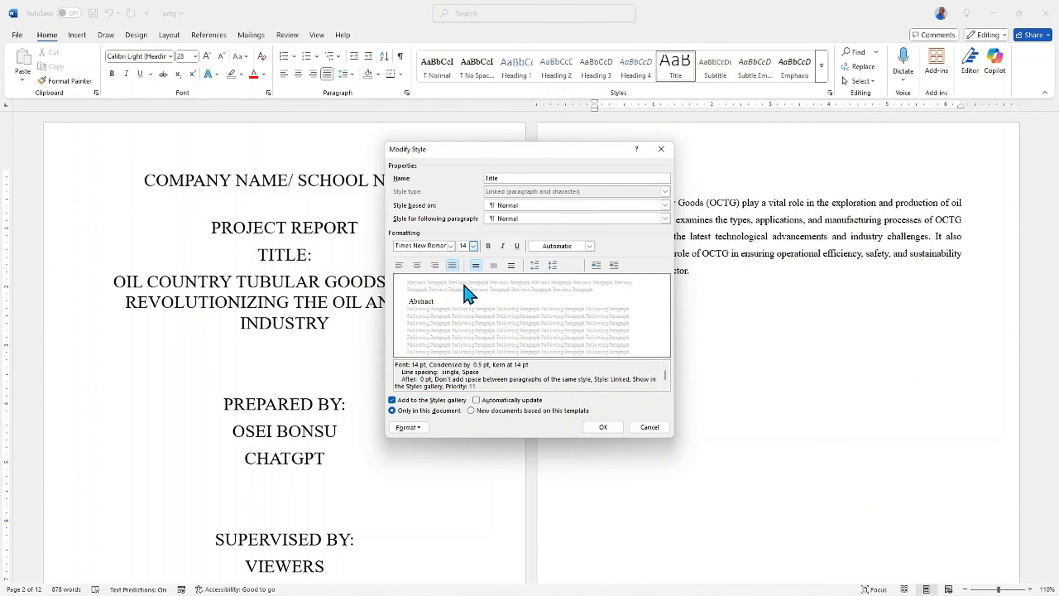
click(489, 247)
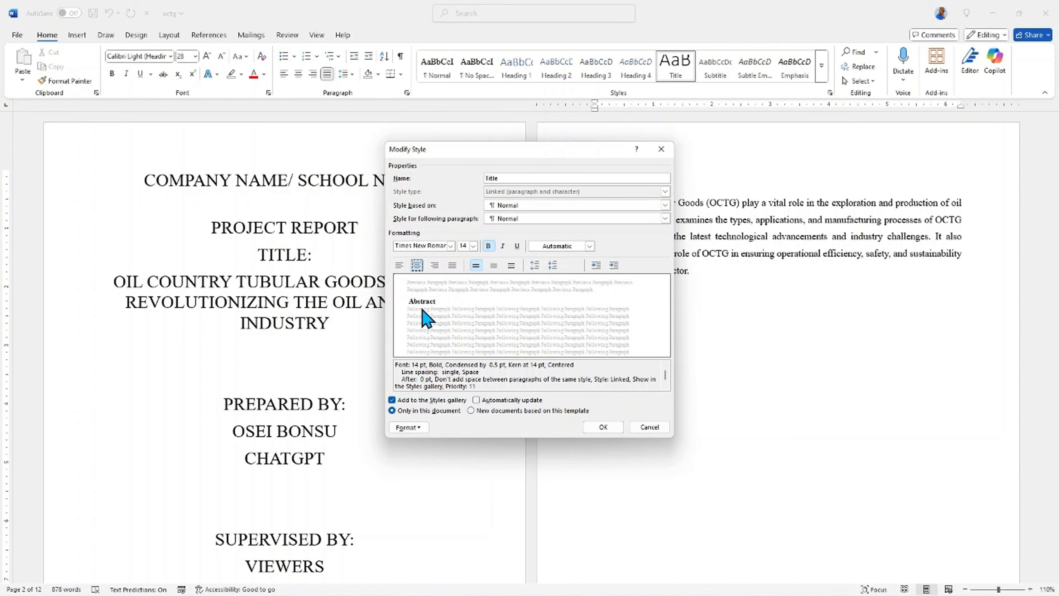
- Add the All caps effect and 6 pt spacing before and after to the Title style, and apply the changes
click(420, 430)
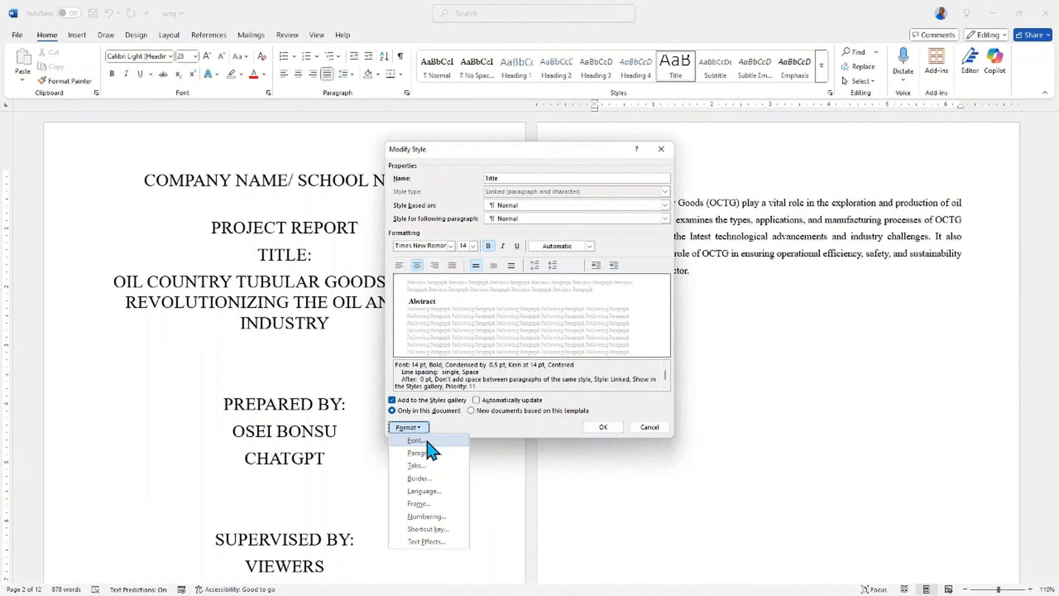
click(427, 442)
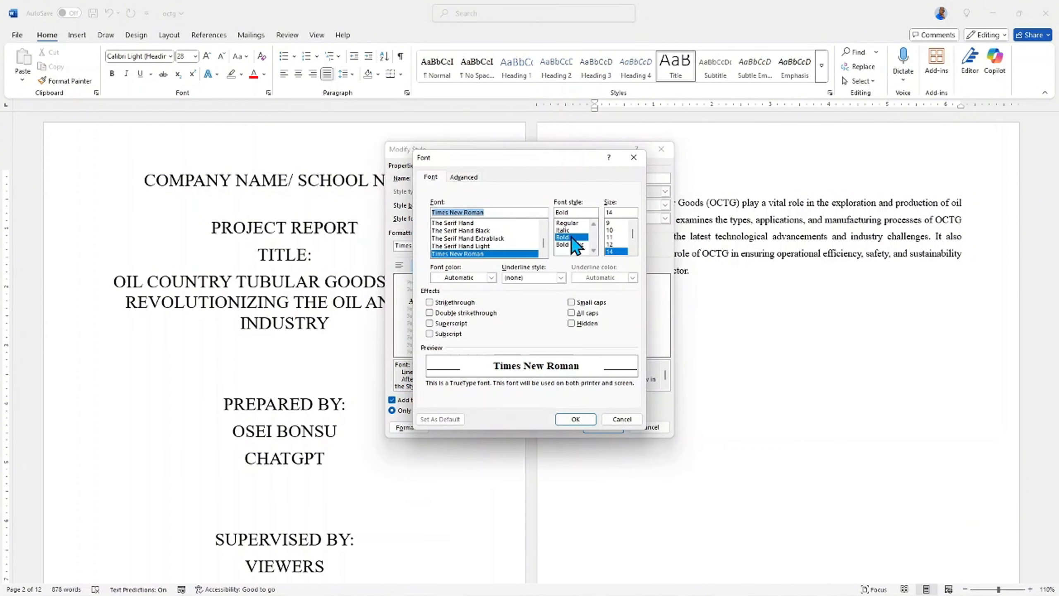
click(572, 313)
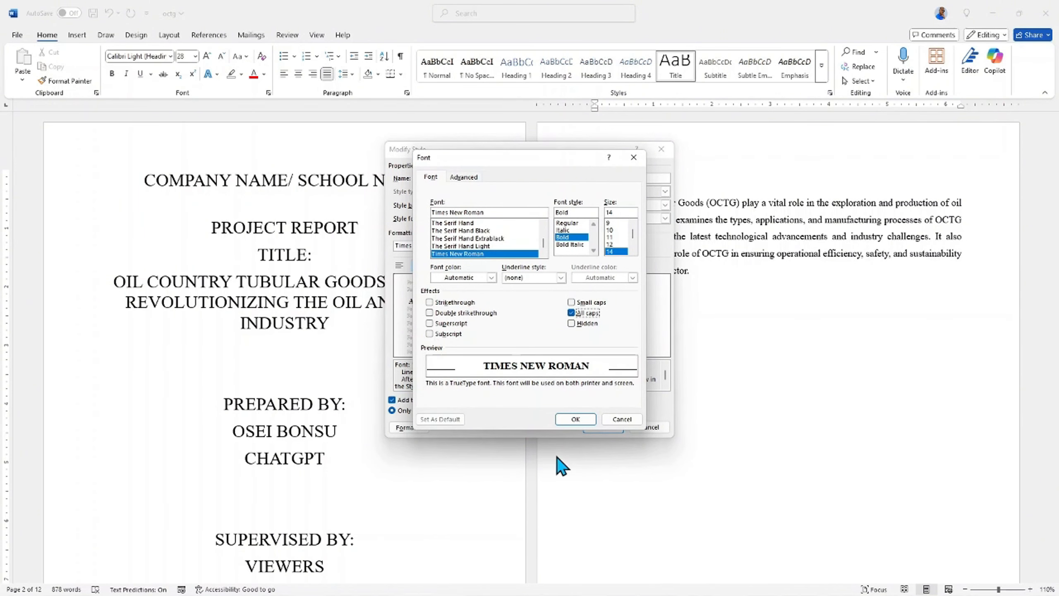
click(575, 419)
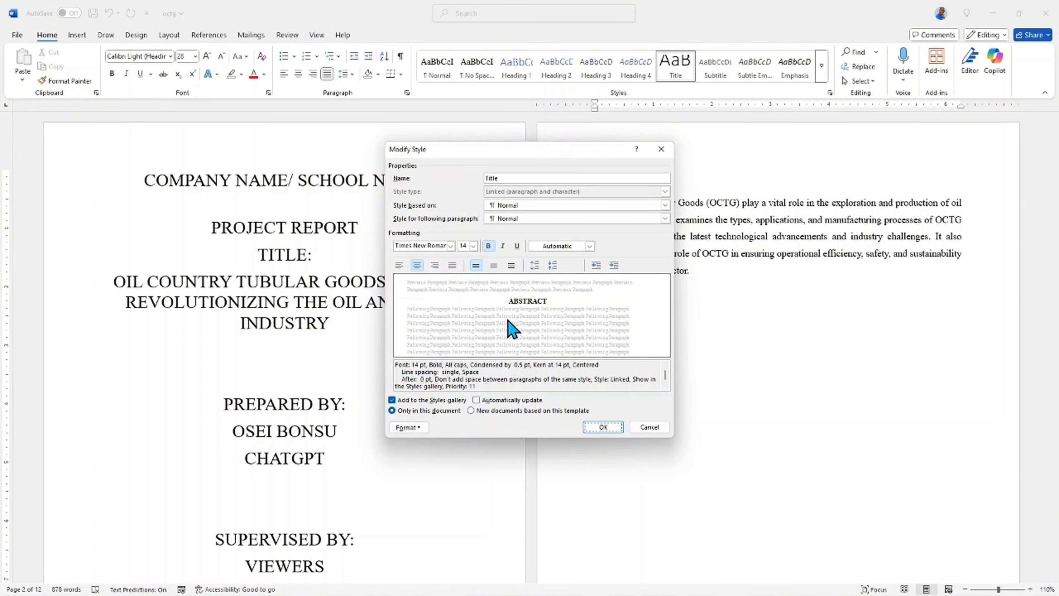
click(535, 266)
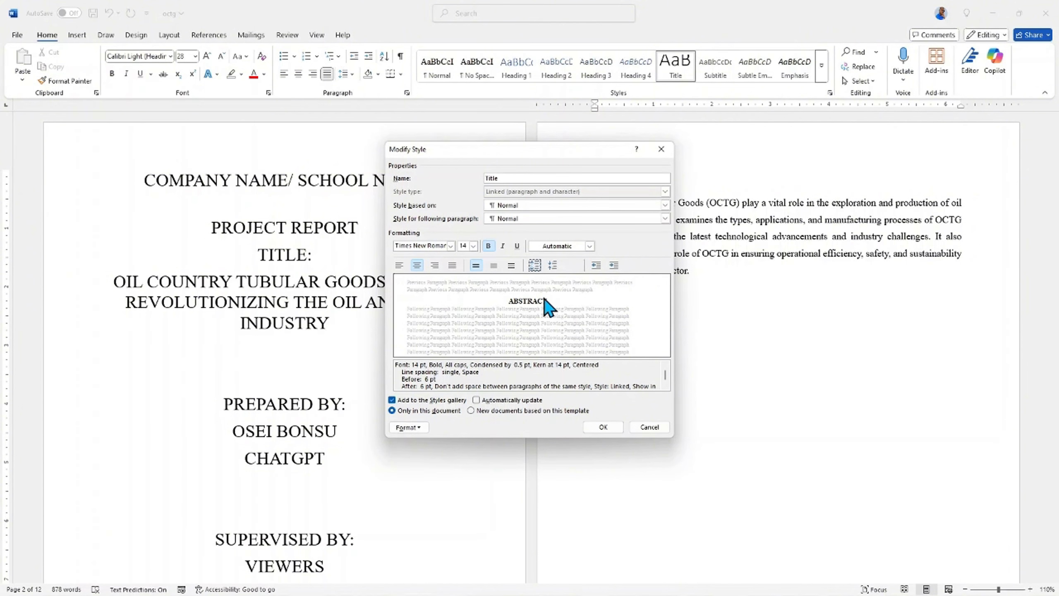
click(603, 427)
- Modify the Heading 1 style used by Introduction to Times New Roman, 14 pt, bold, centered, with 18 pt spacing before and 6 pt after
scroll(809, 197, down, 10)
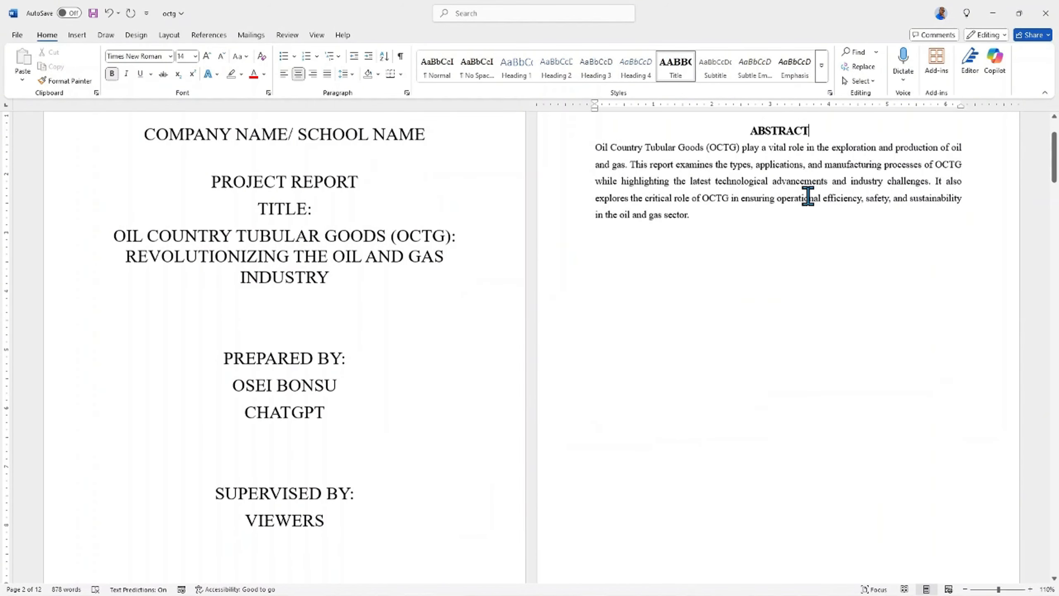
scroll(716, 205, down, 2)
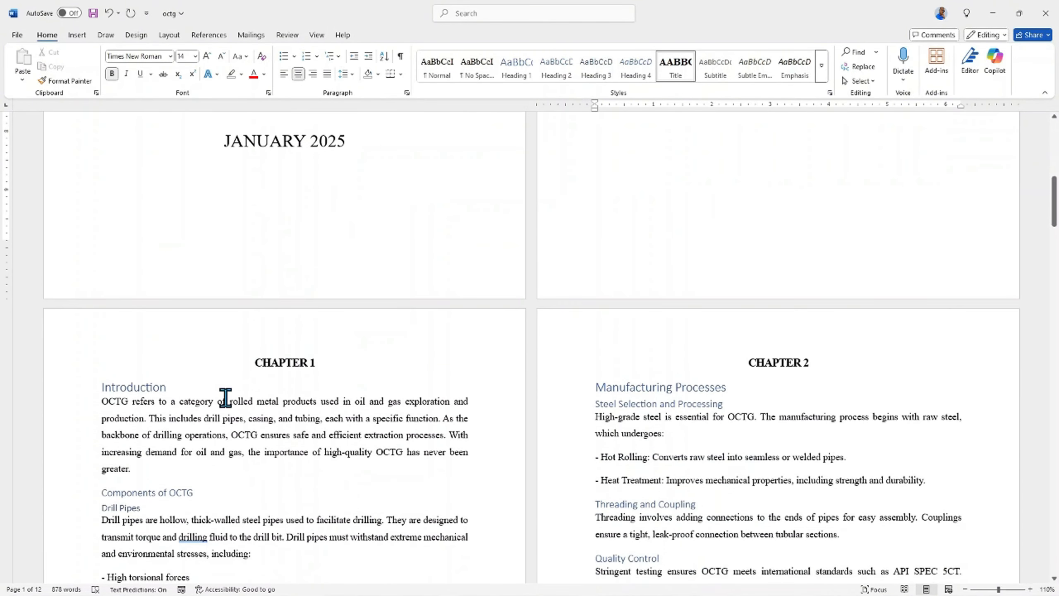
scroll(660, 368, up, 1)
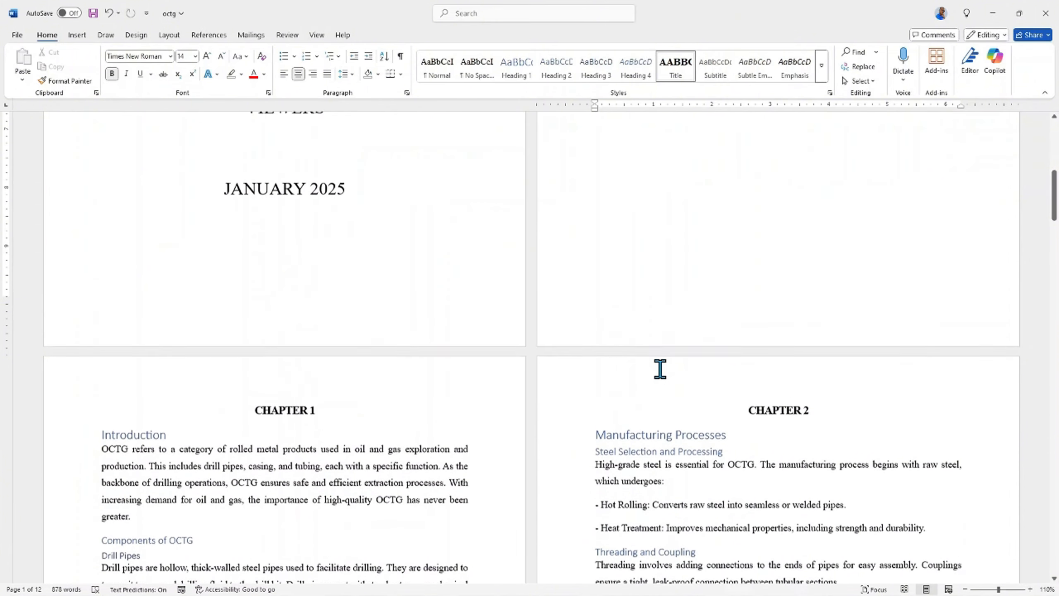
scroll(461, 395, down, 2)
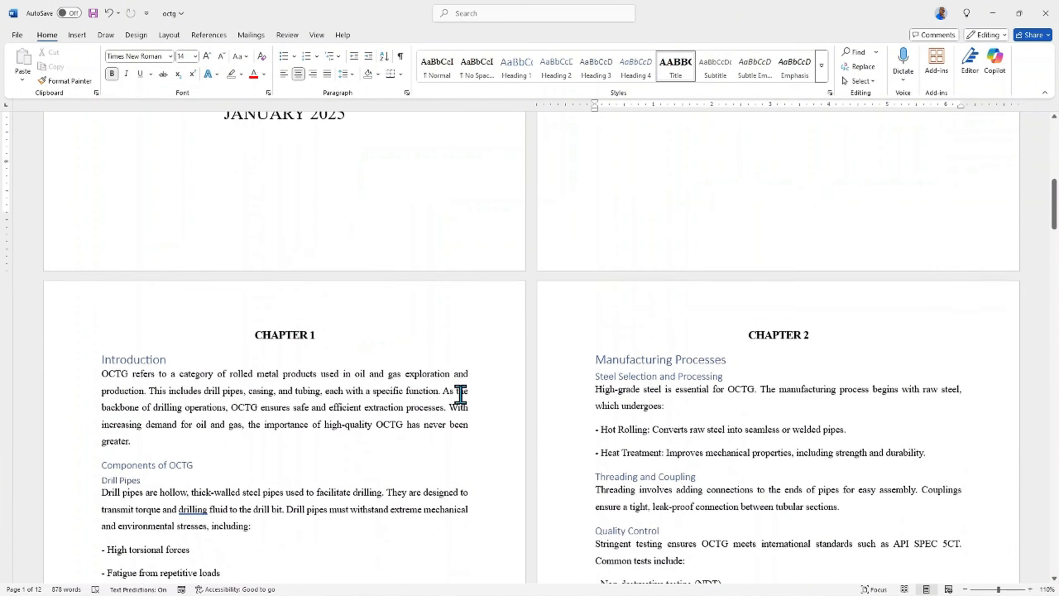
click(172, 359)
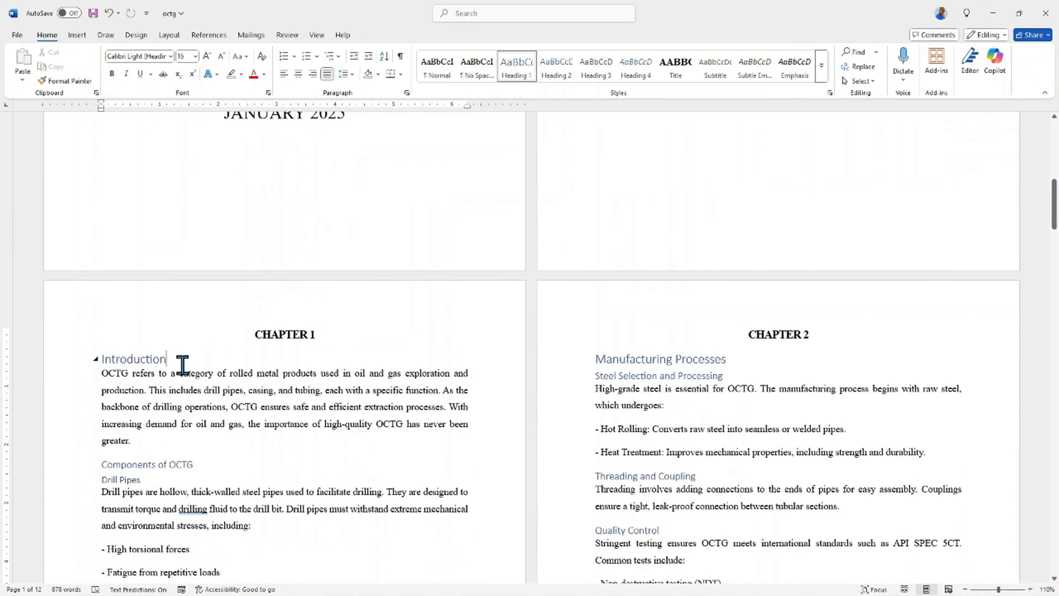
right_click(521, 71)
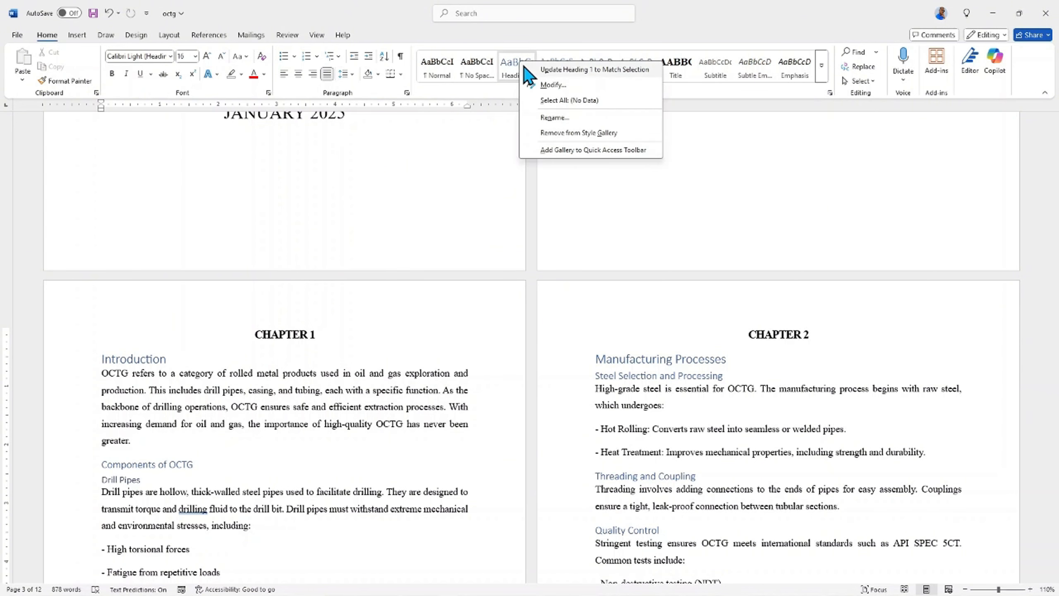
click(550, 85)
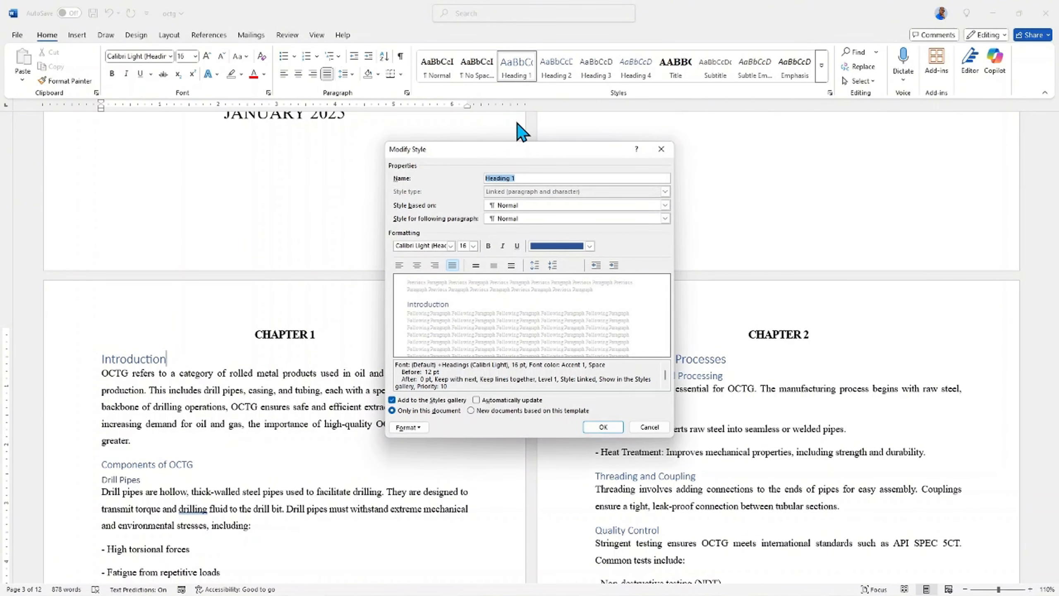
click(452, 245)
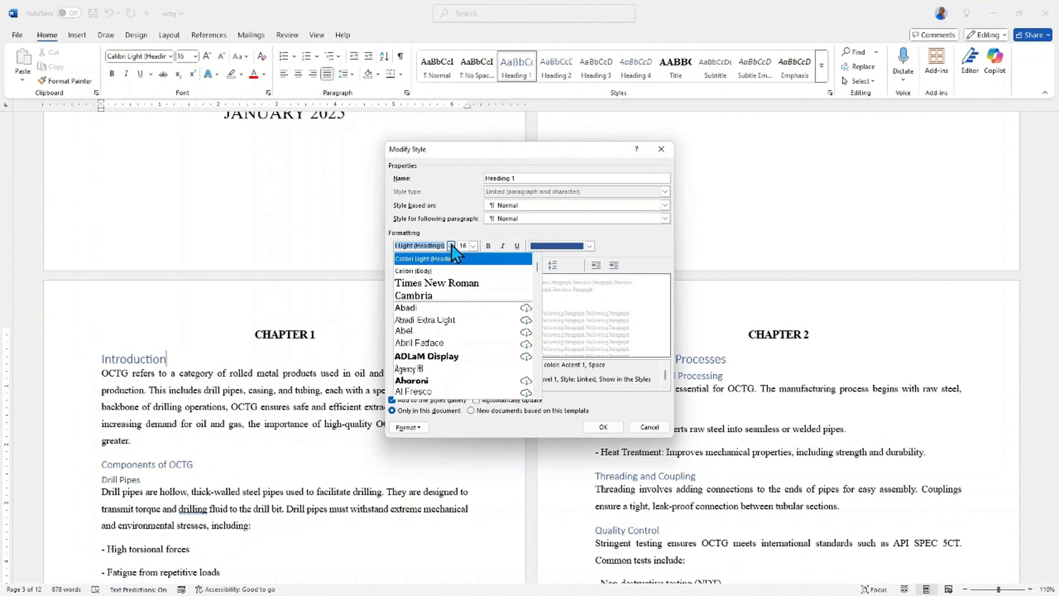
click(435, 285)
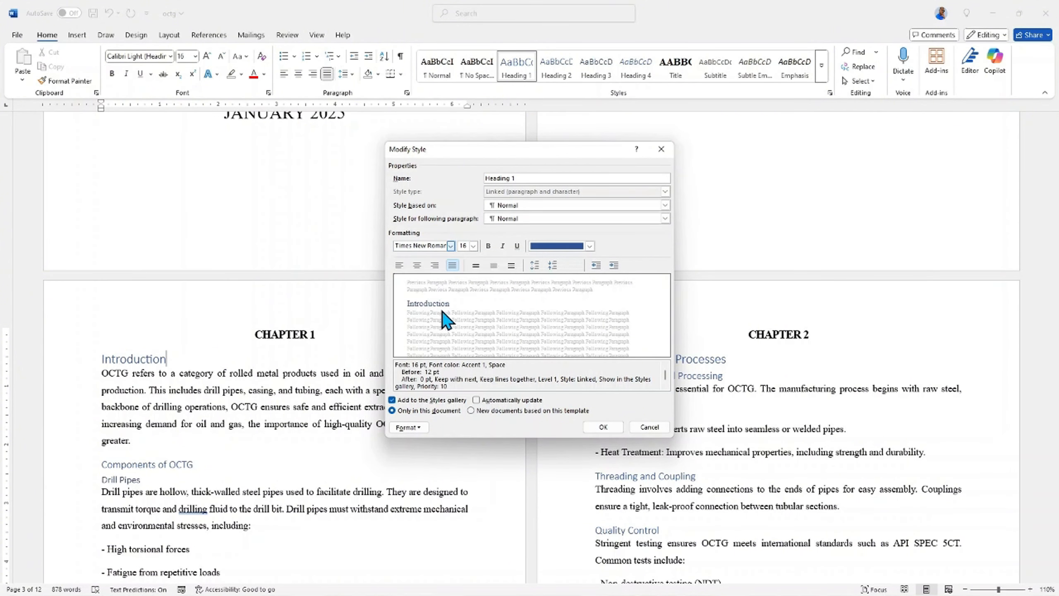
click(474, 246)
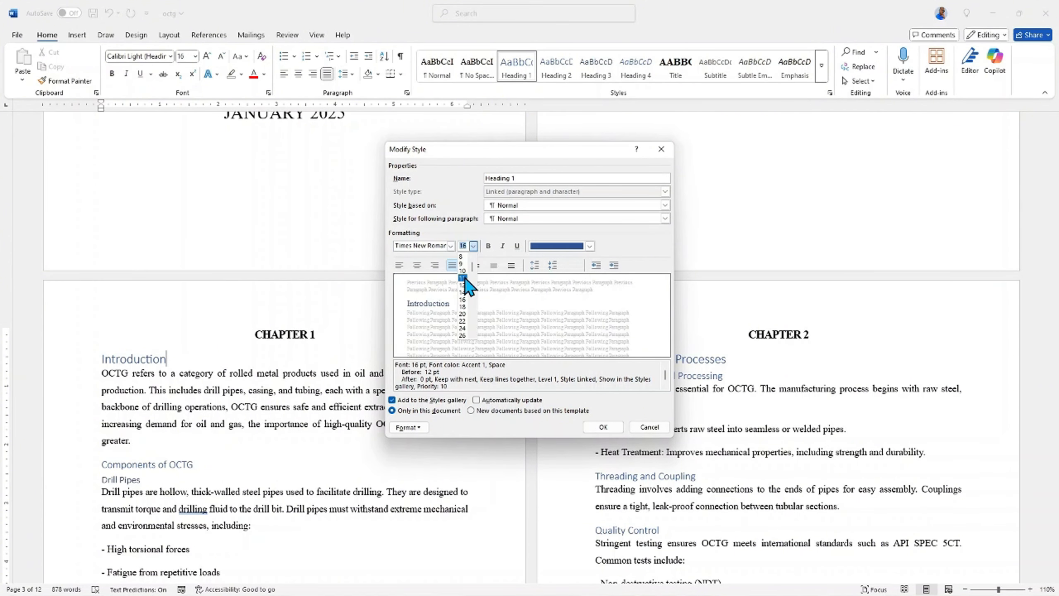
click(463, 292)
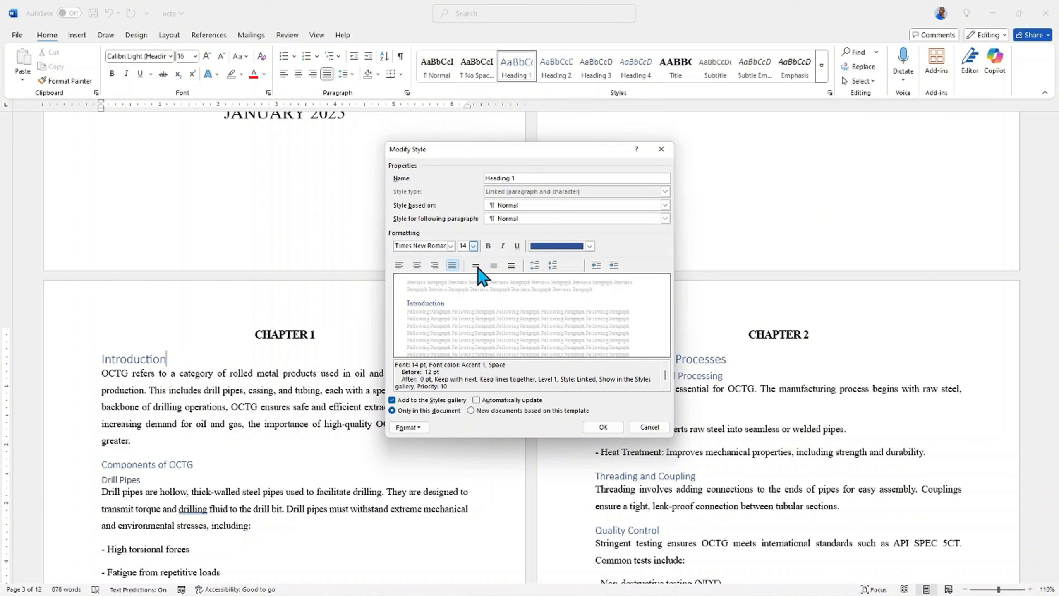
click(488, 247)
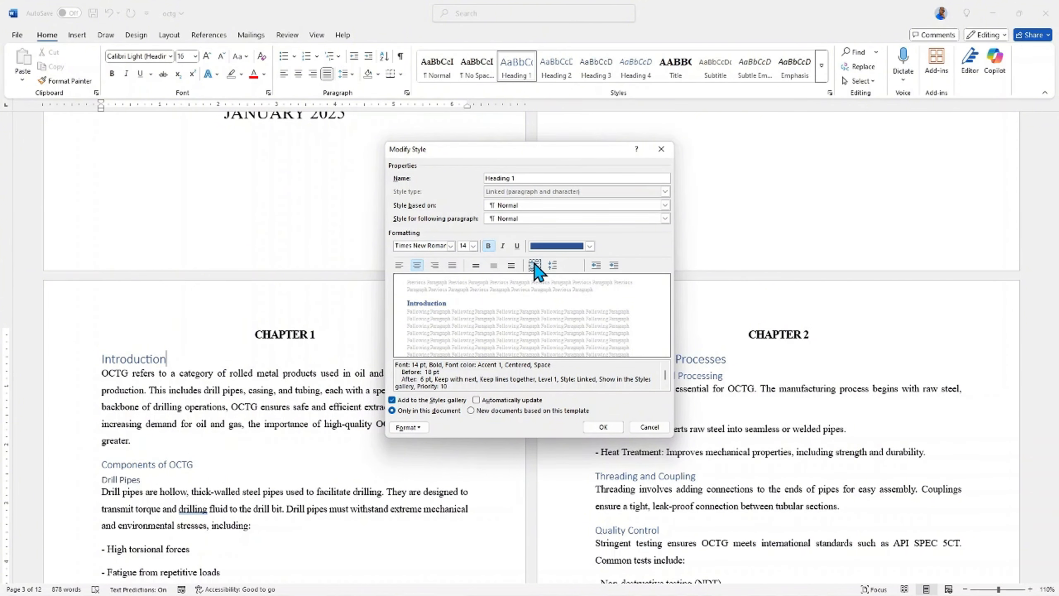
- Add the All caps effect to the Heading 1 style and apply the modified style
click(419, 434)
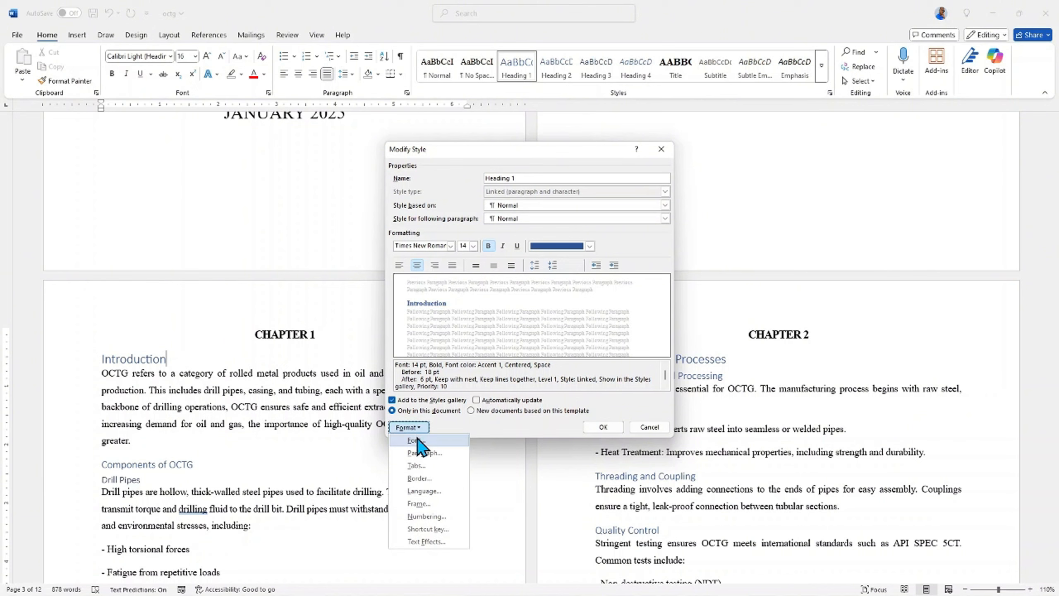
click(417, 441)
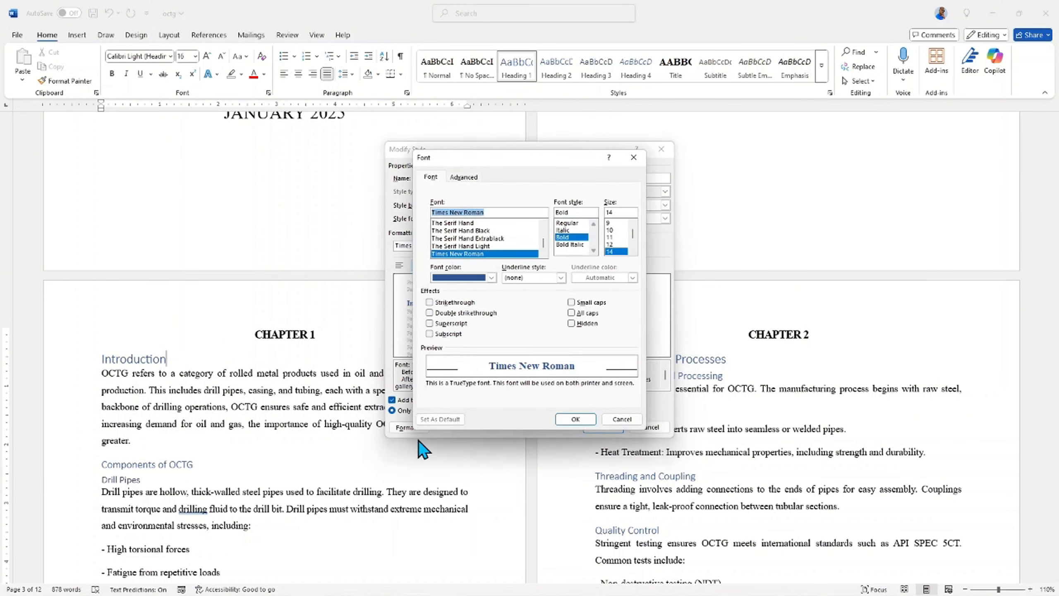
click(573, 313)
click(572, 419)
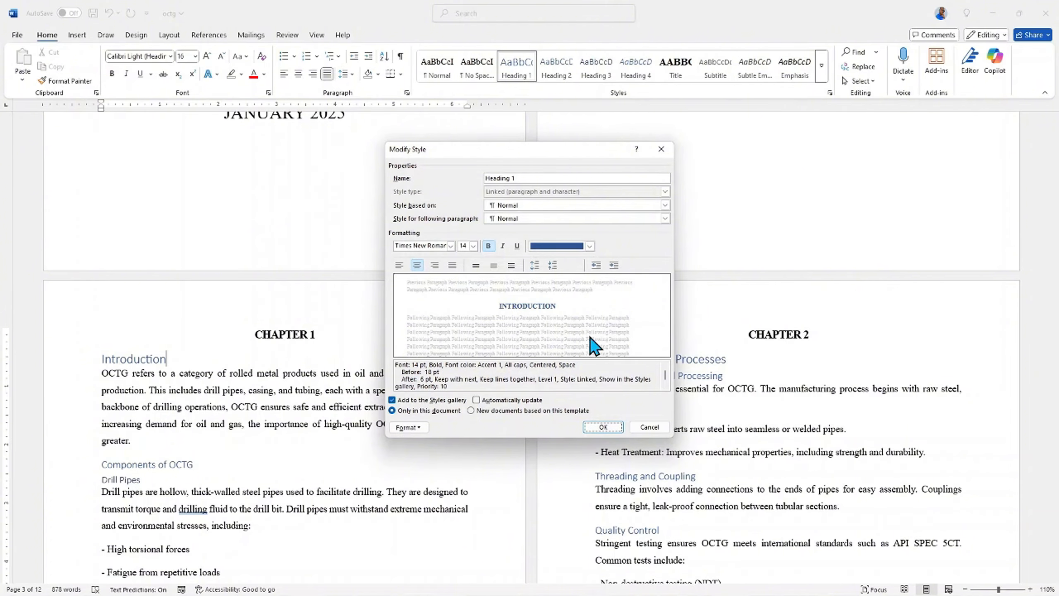
click(600, 427)
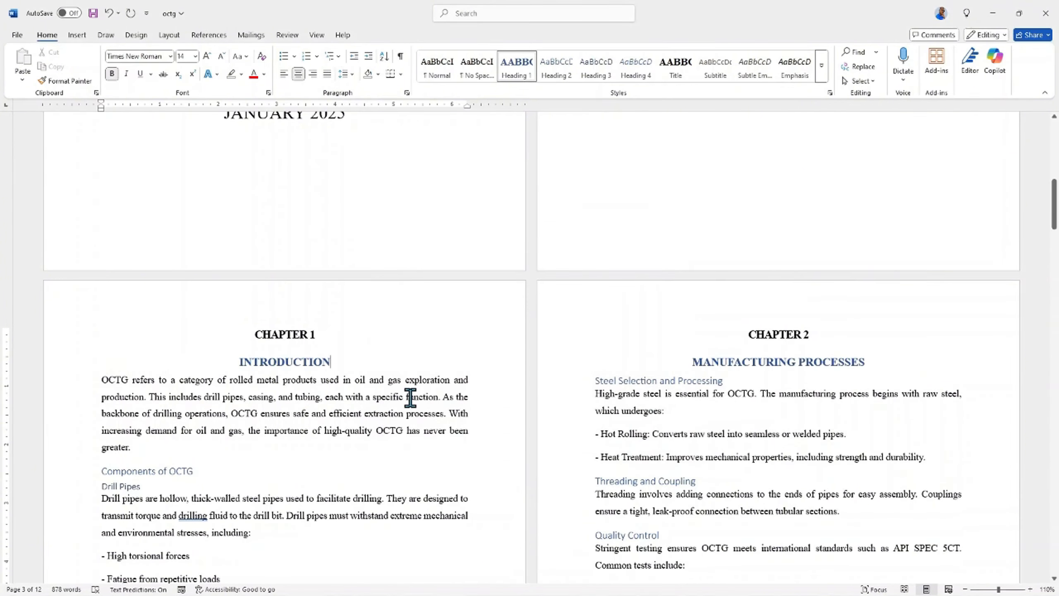
- Modify the Heading 2 style used by Components of OCTG to Times New Roman, 12 pt and bold
scroll(774, 330, down, 5)
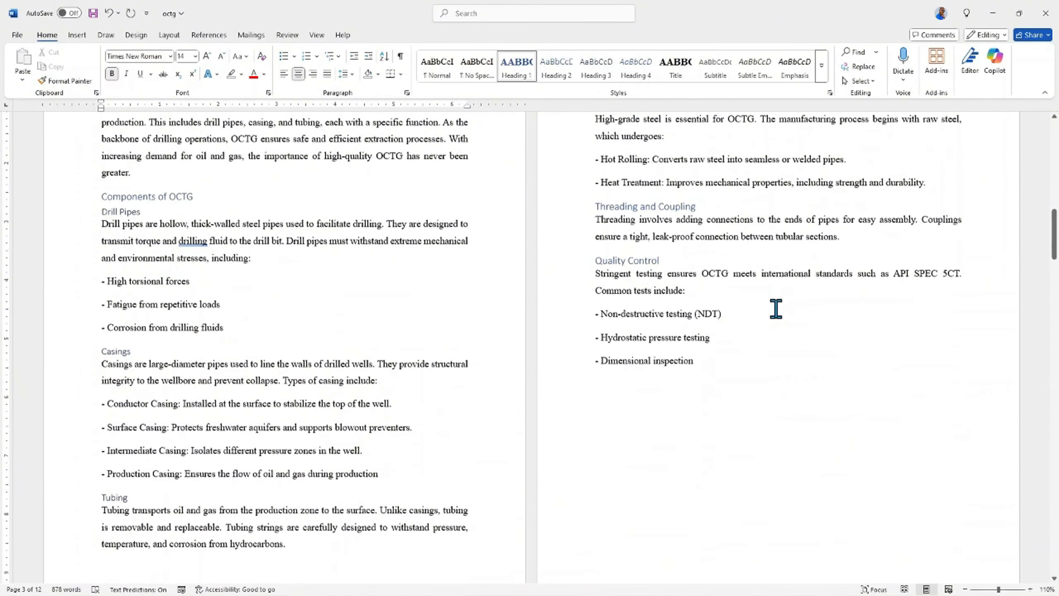
scroll(774, 308, down, 2)
scroll(772, 305, up, 5)
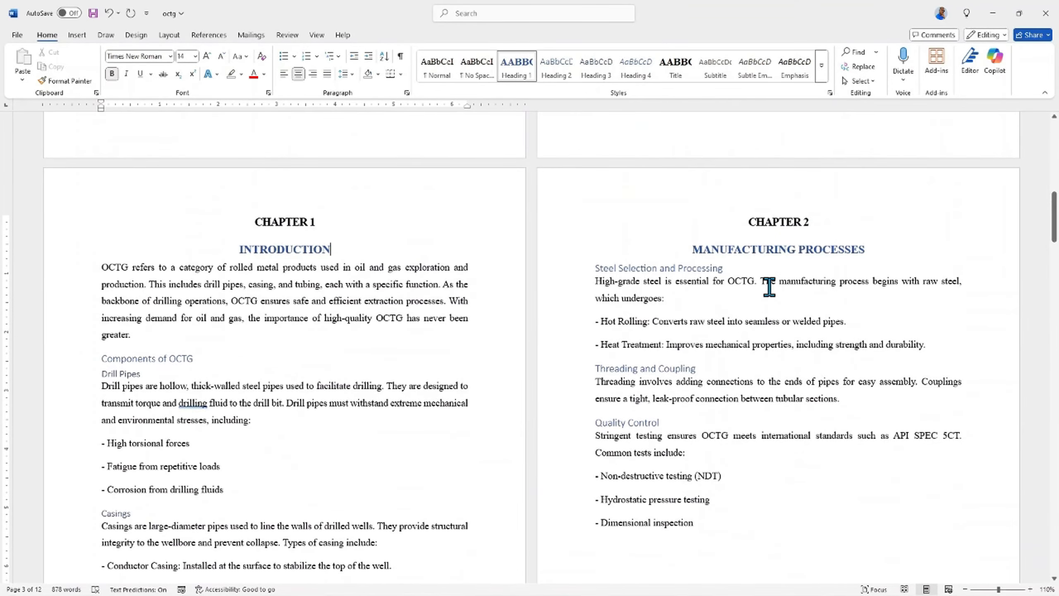
scroll(726, 271, up, 2)
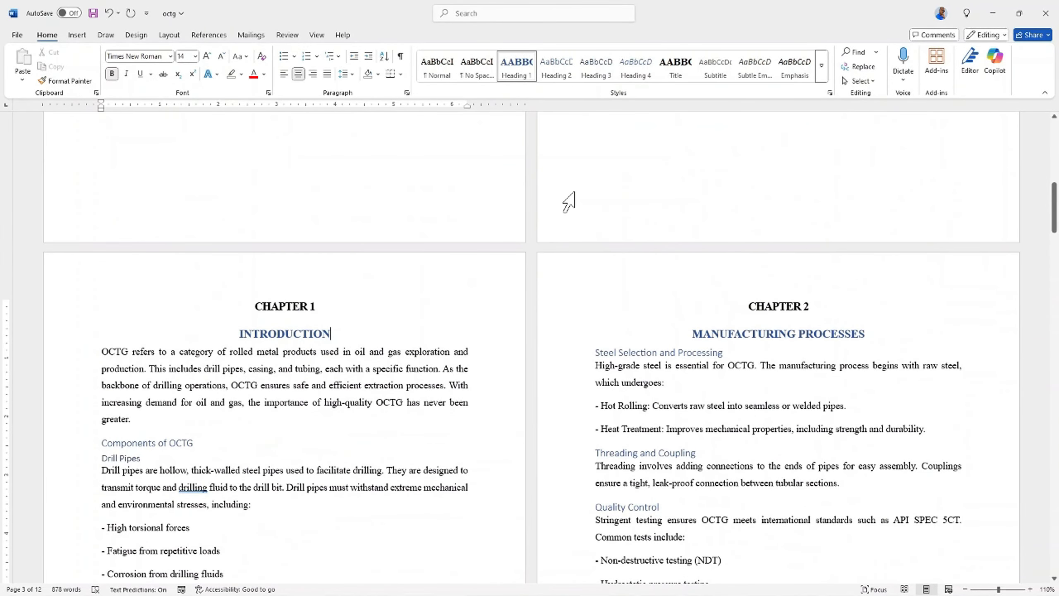
scroll(263, 415, down, 1)
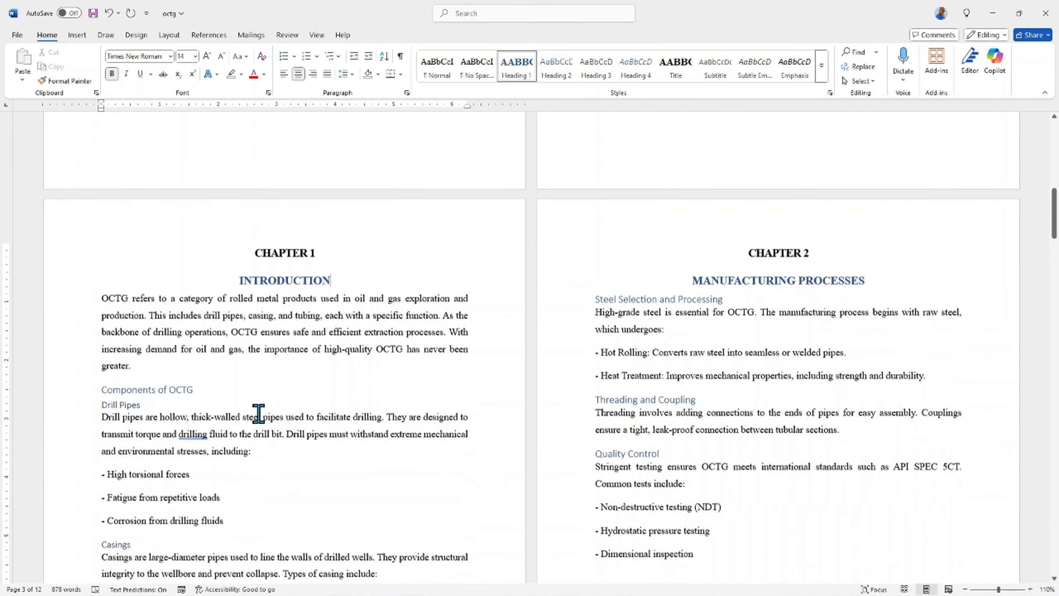
click(198, 386)
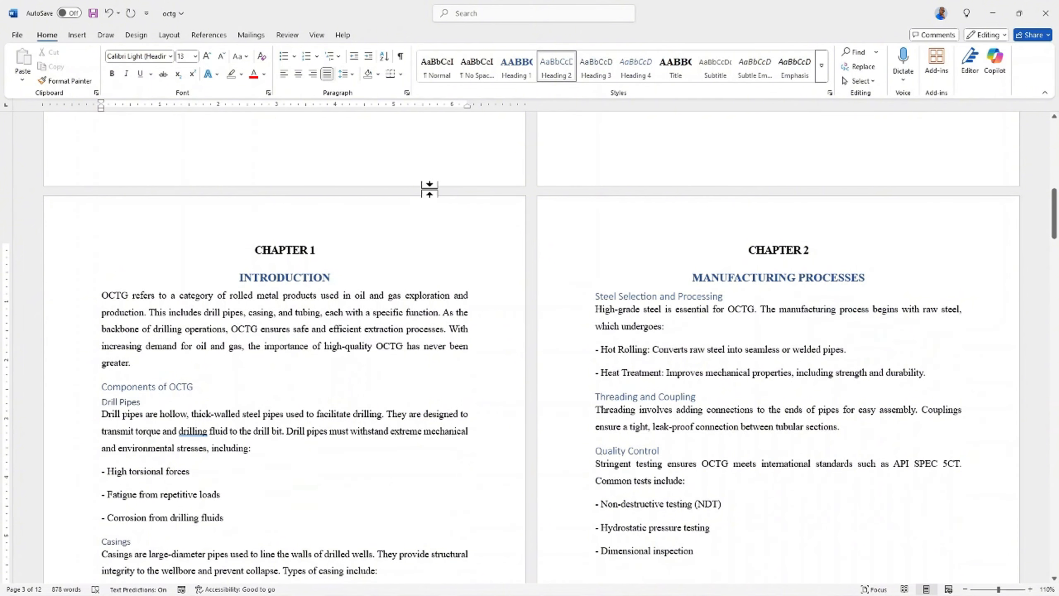
right_click(562, 76)
click(584, 90)
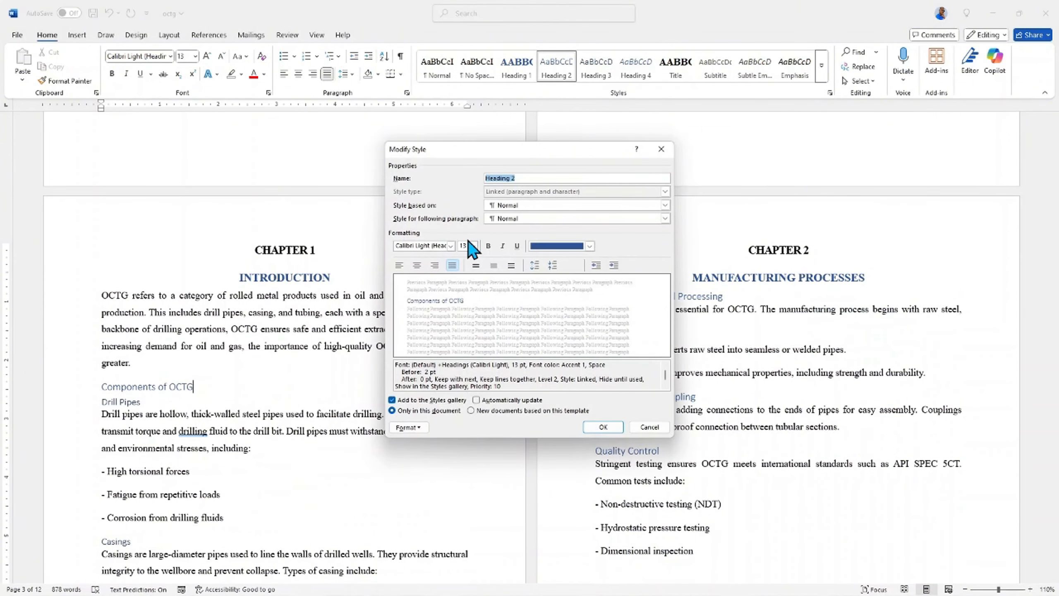
click(451, 245)
click(443, 282)
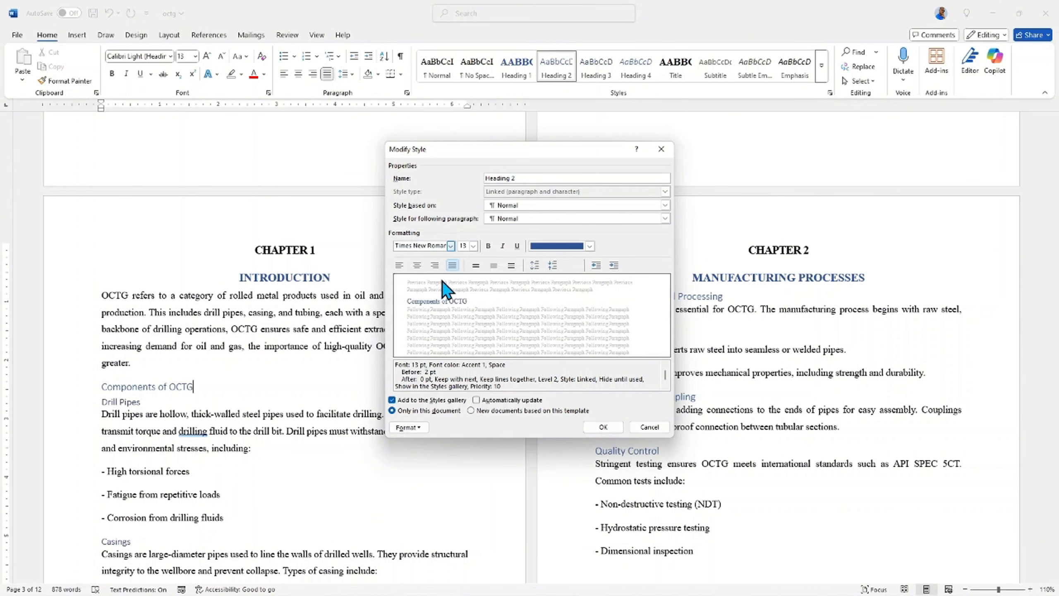
click(474, 247)
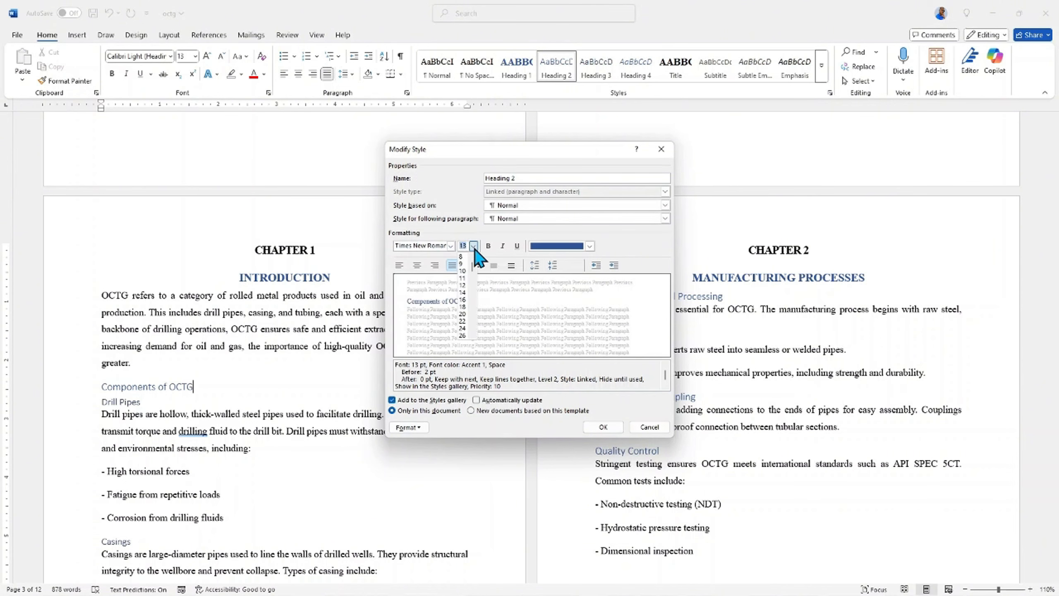
click(463, 285)
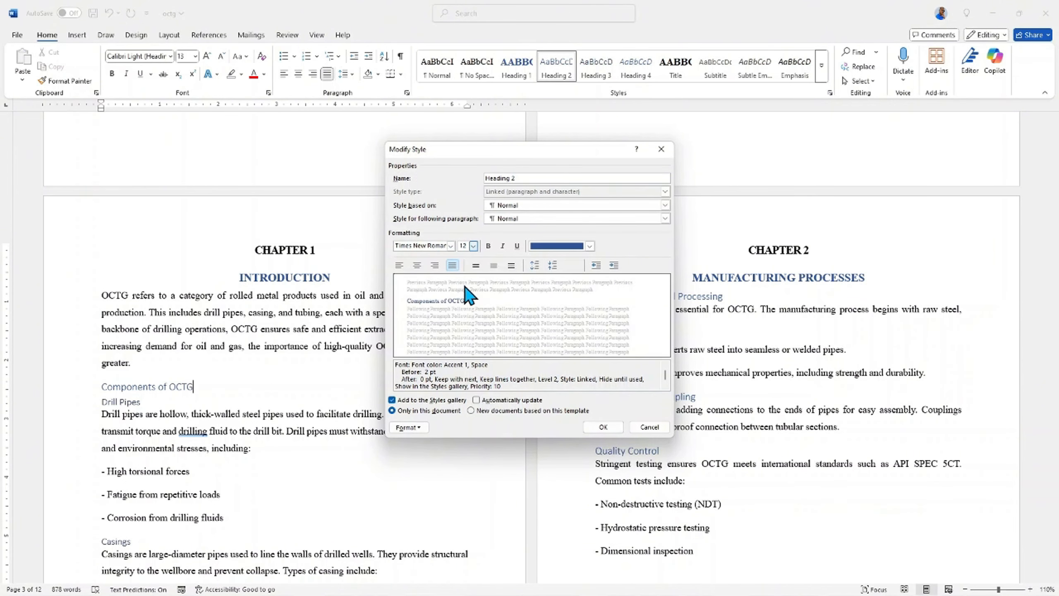
click(489, 246)
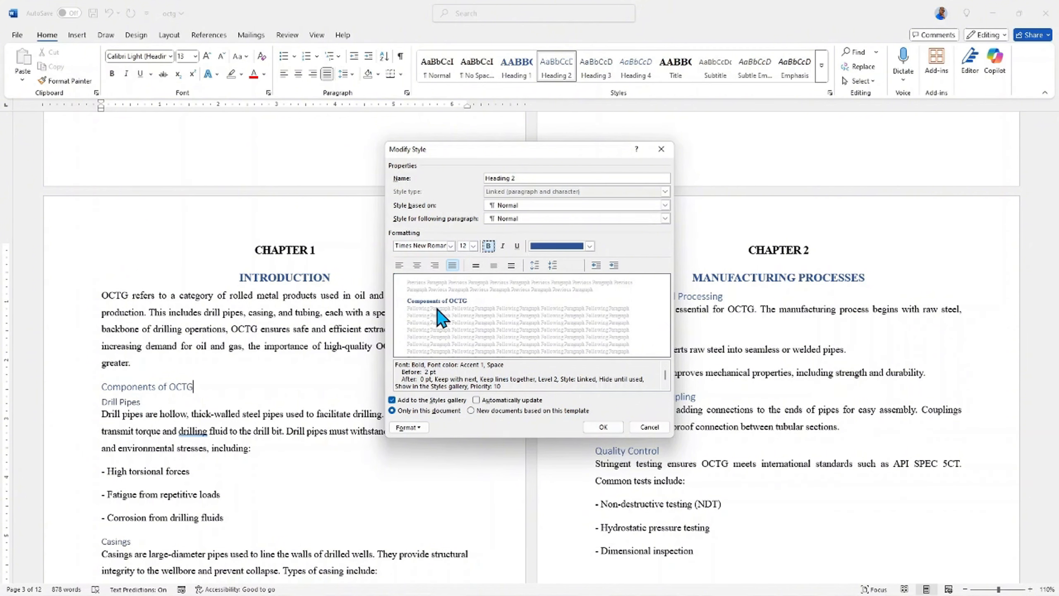
- Add the All caps effect to the Heading 2 style and apply the modified style
click(416, 428)
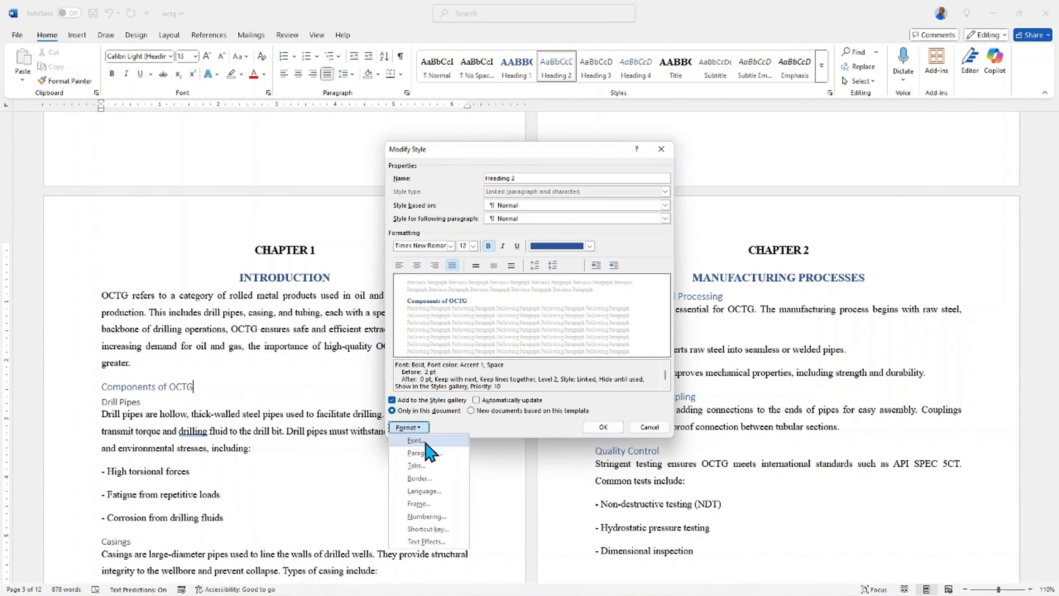
click(417, 441)
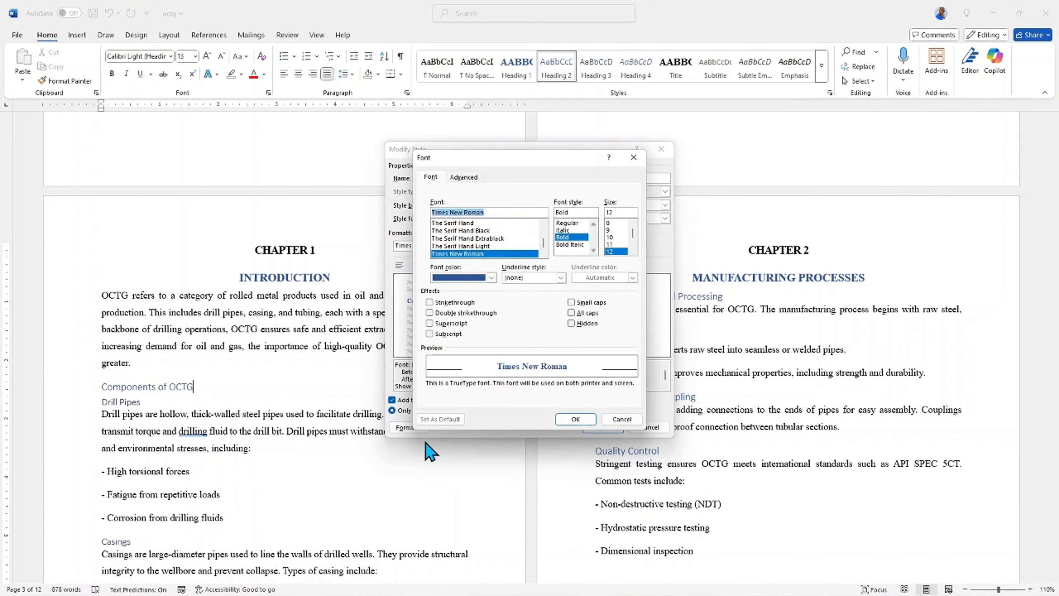
click(571, 313)
click(575, 419)
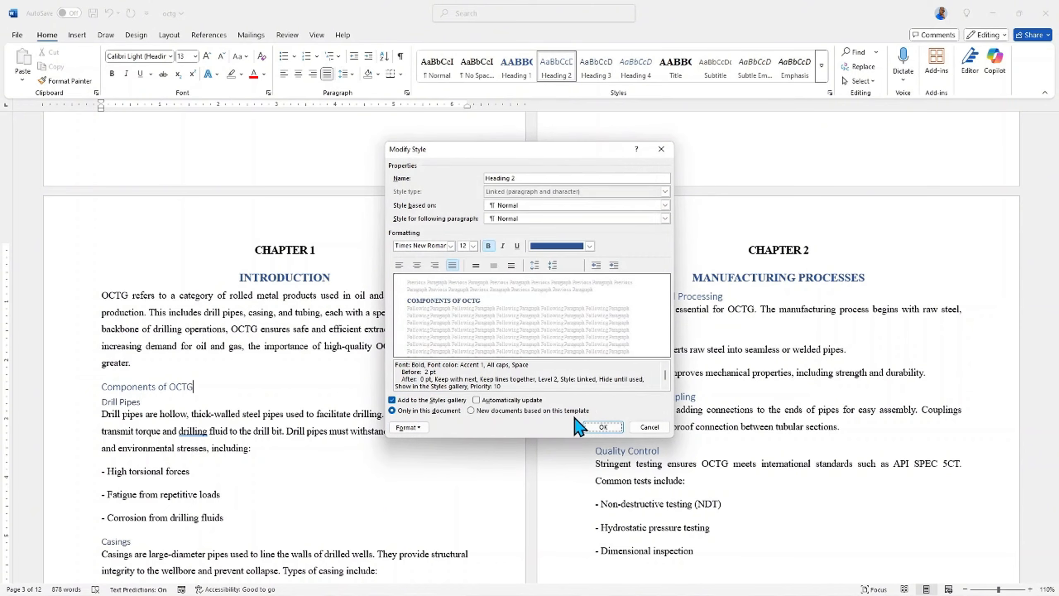
click(607, 428)
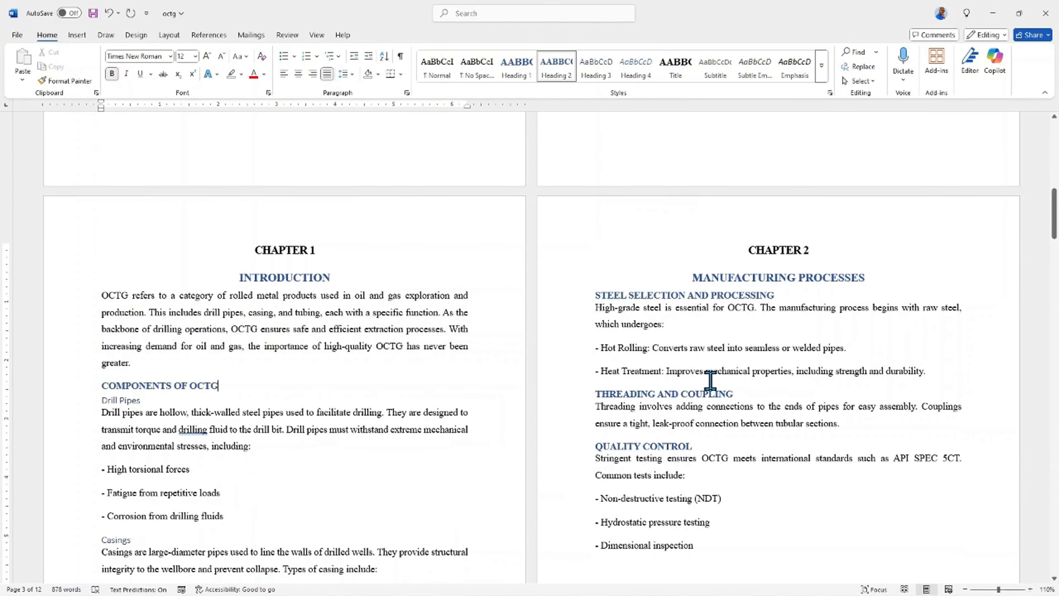
- Modify the Heading 2 style to use paragraph spacing of 8 pt before and 6 pt after
scroll(693, 338, down, 6)
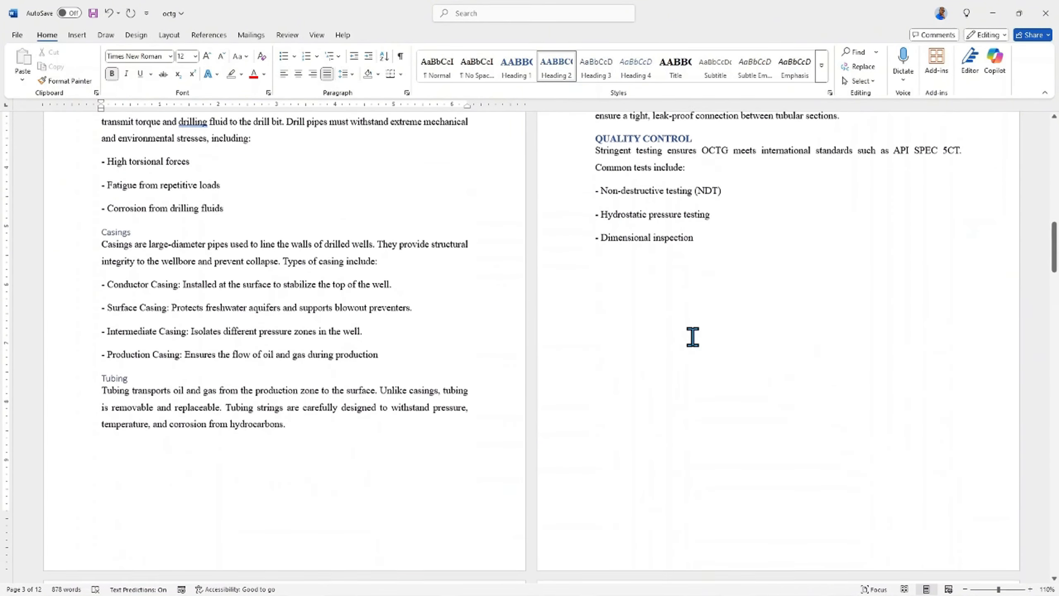
scroll(692, 339, up, 5)
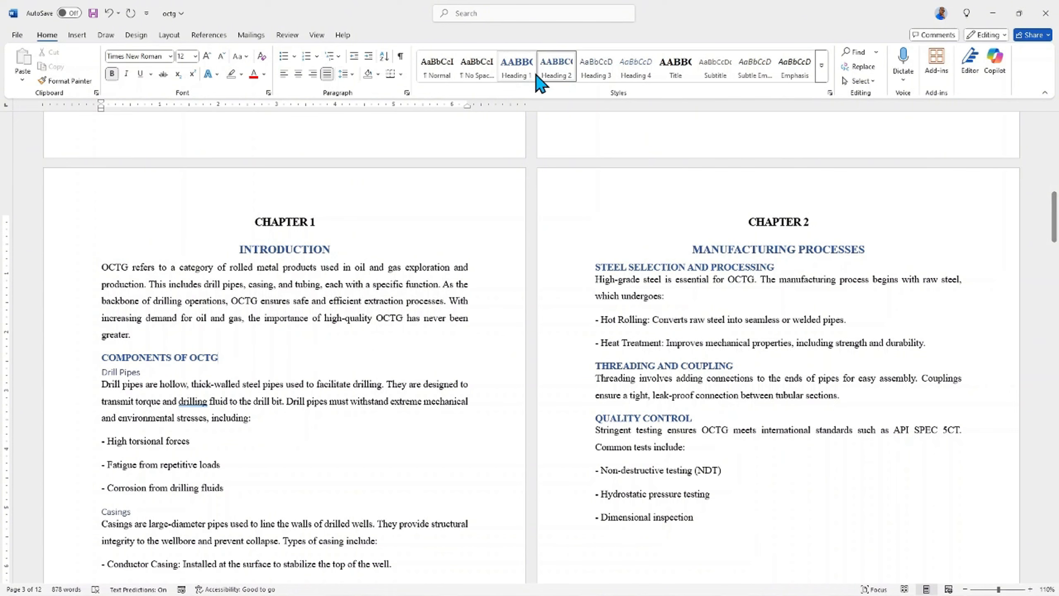
right_click(567, 91)
click(601, 94)
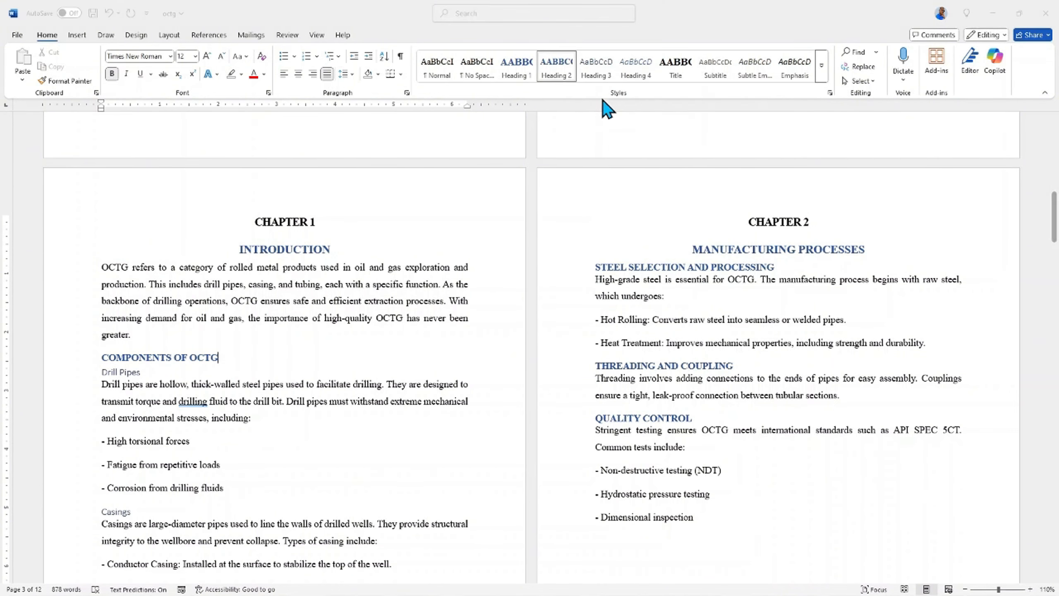
click(535, 265)
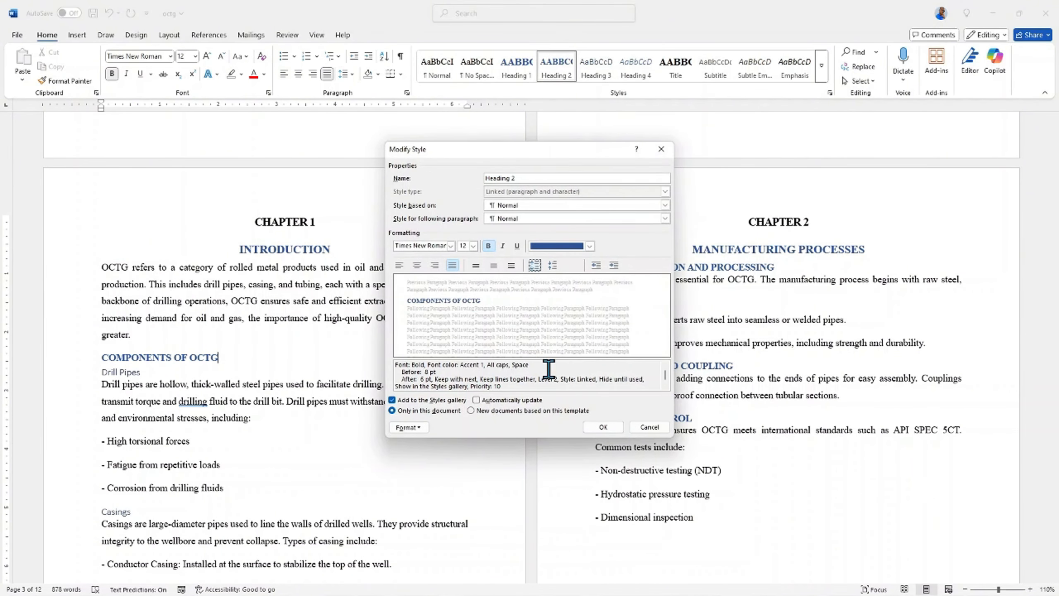
click(601, 427)
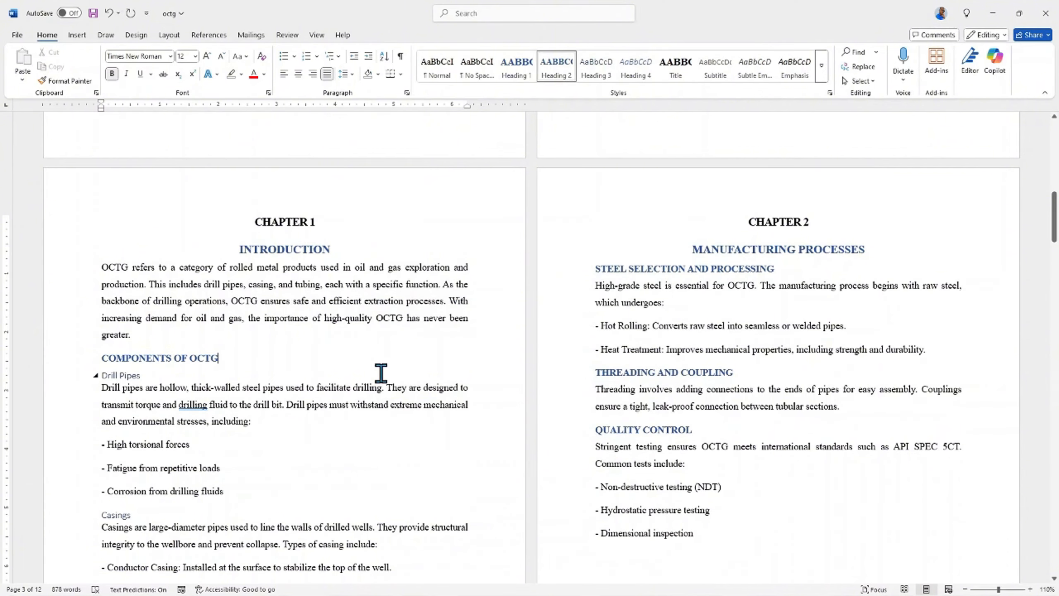
- Modify the Heading 3 style used by Drill Pipes to Times New Roman and bold, with increased paragraph spacing
scroll(292, 346, down, 1)
click(151, 318)
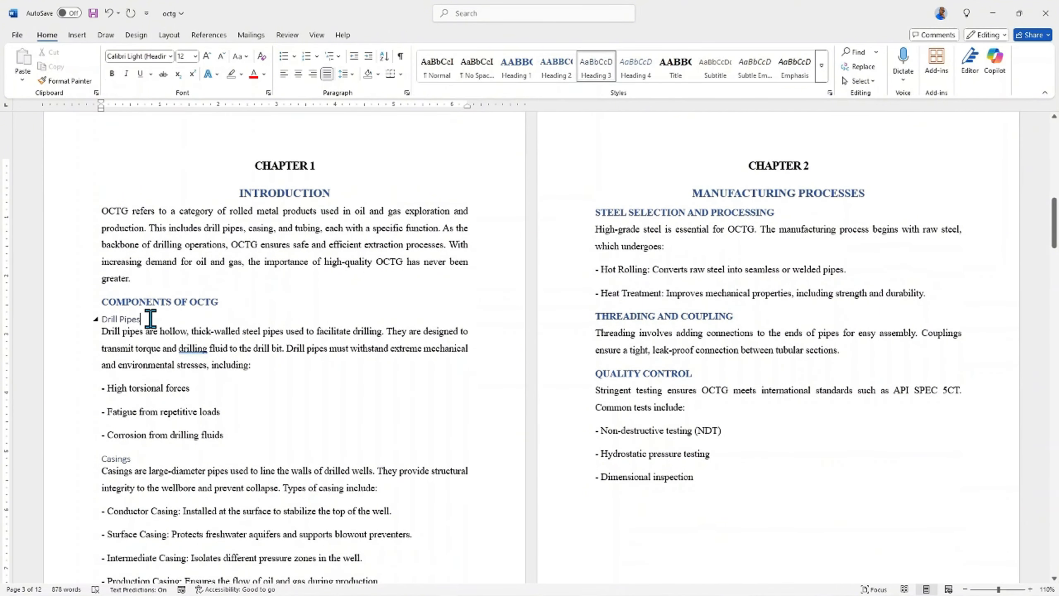
right_click(599, 61)
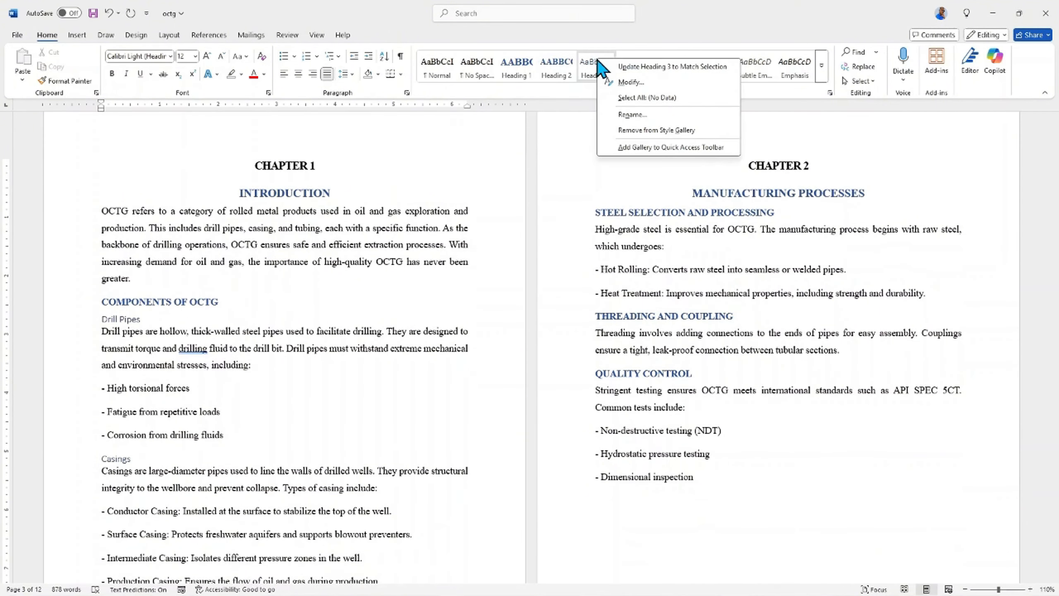
click(639, 83)
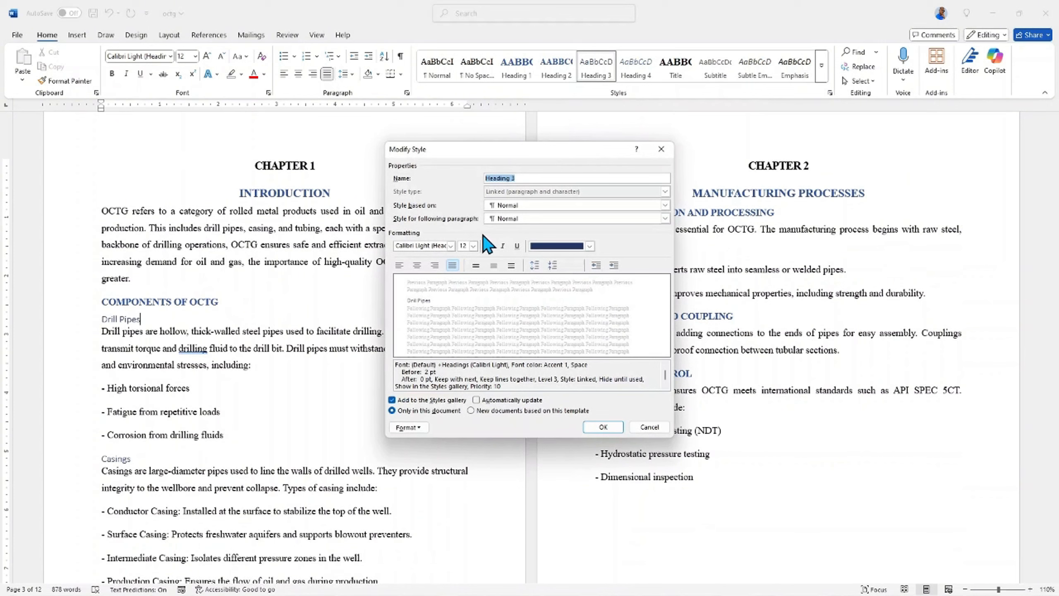
click(451, 247)
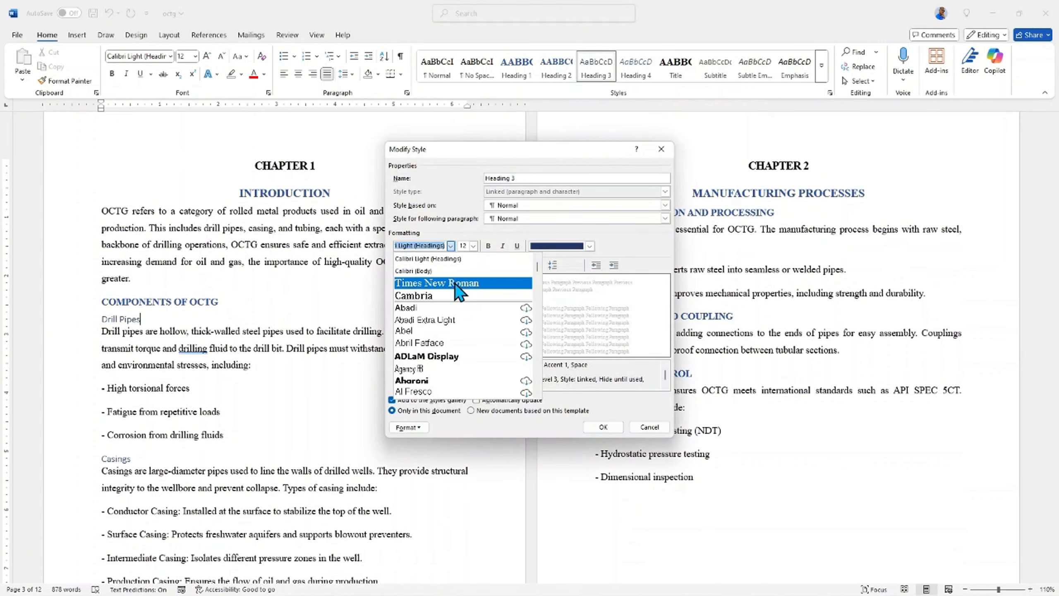
click(454, 278)
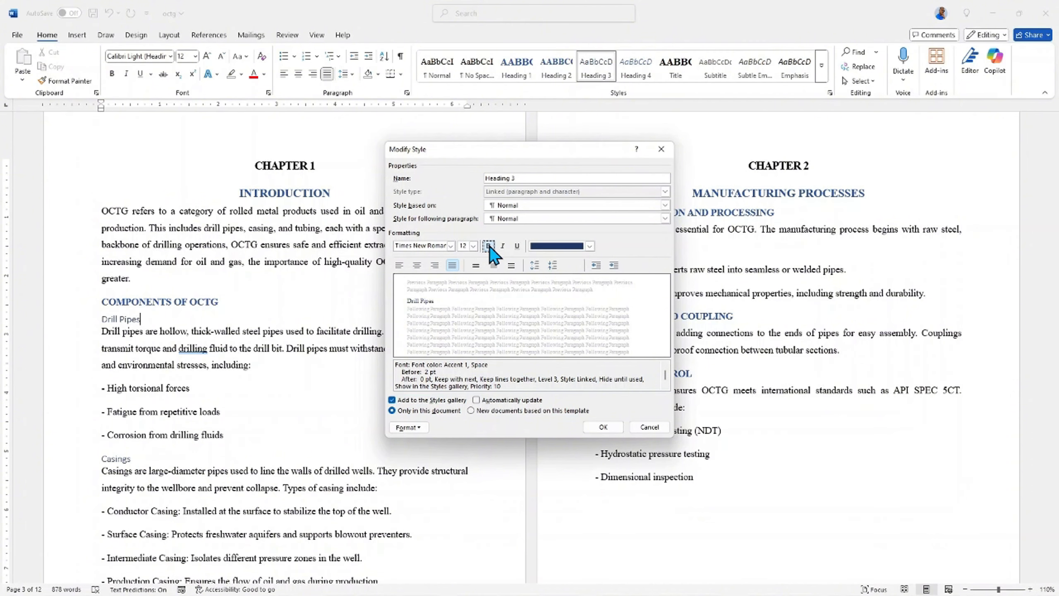
click(489, 247)
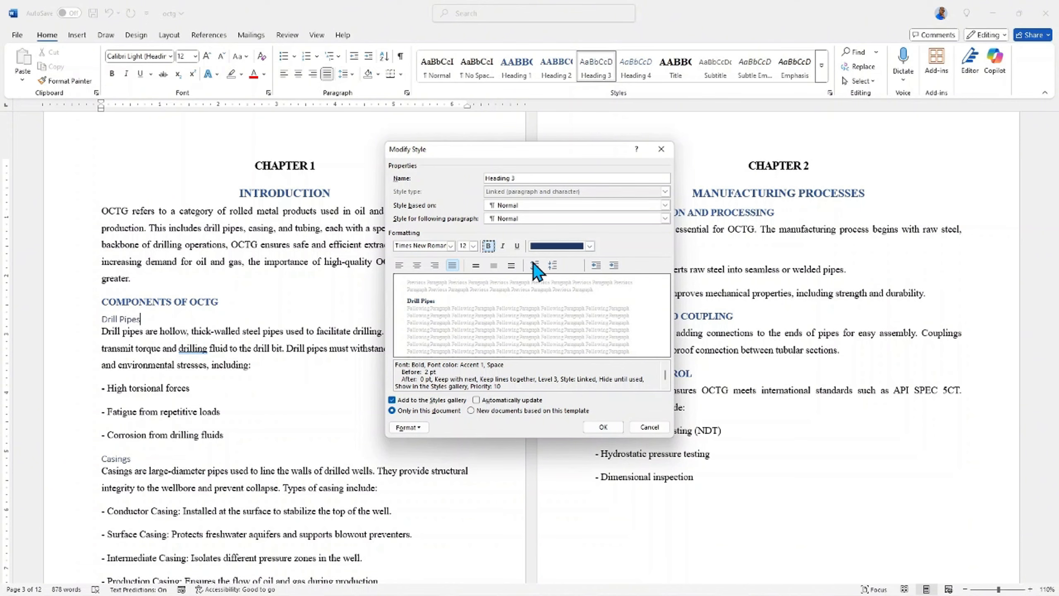
click(603, 427)
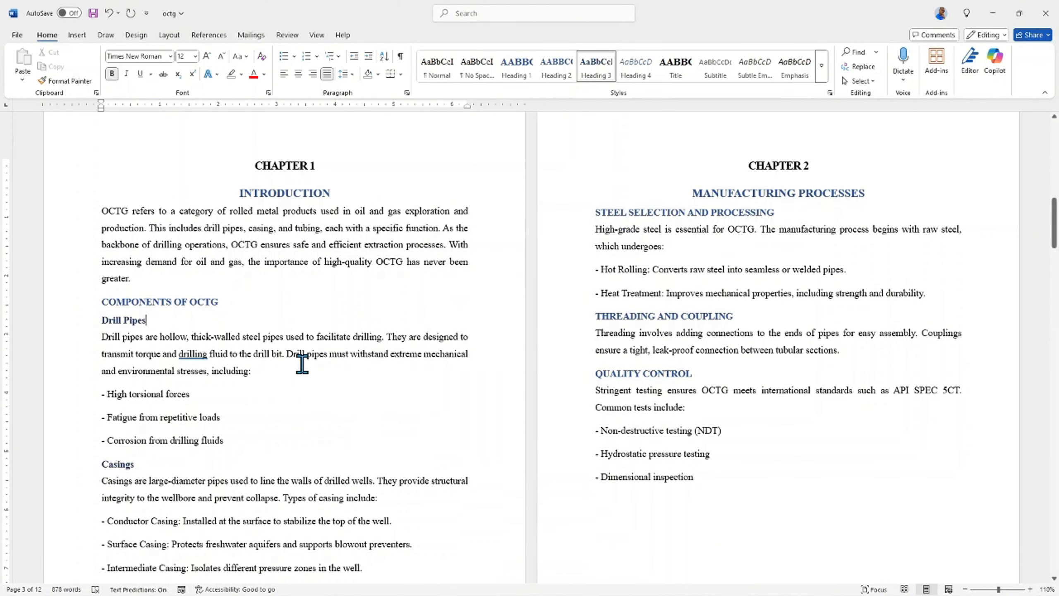
- Convert the dashed lines under Drill Pipes and Casings in Chapter 1 into lists with solid round bullets
scroll(203, 319, down, 3)
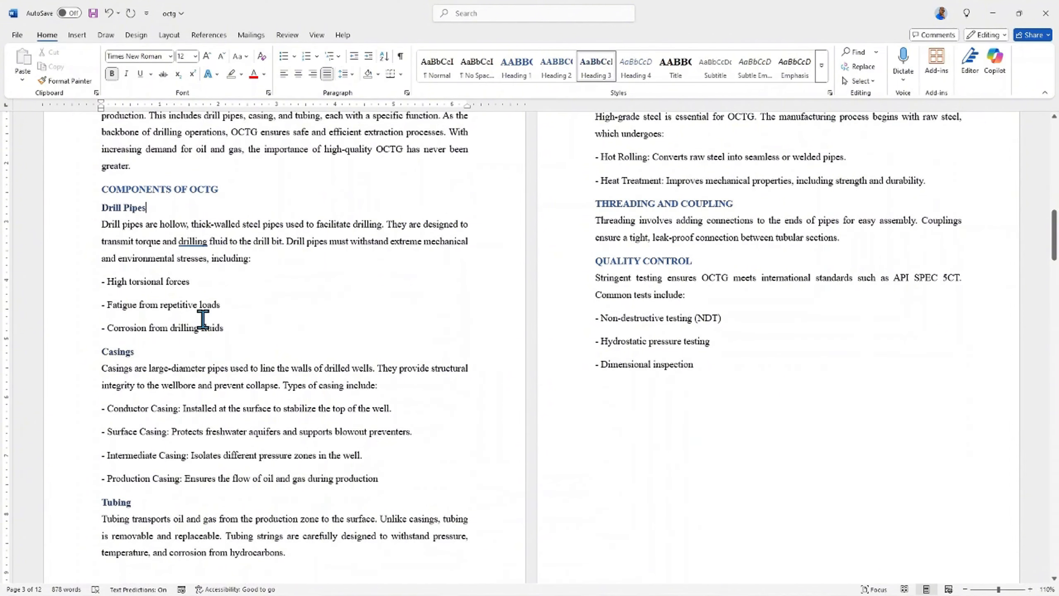
scroll(169, 257, up, 2)
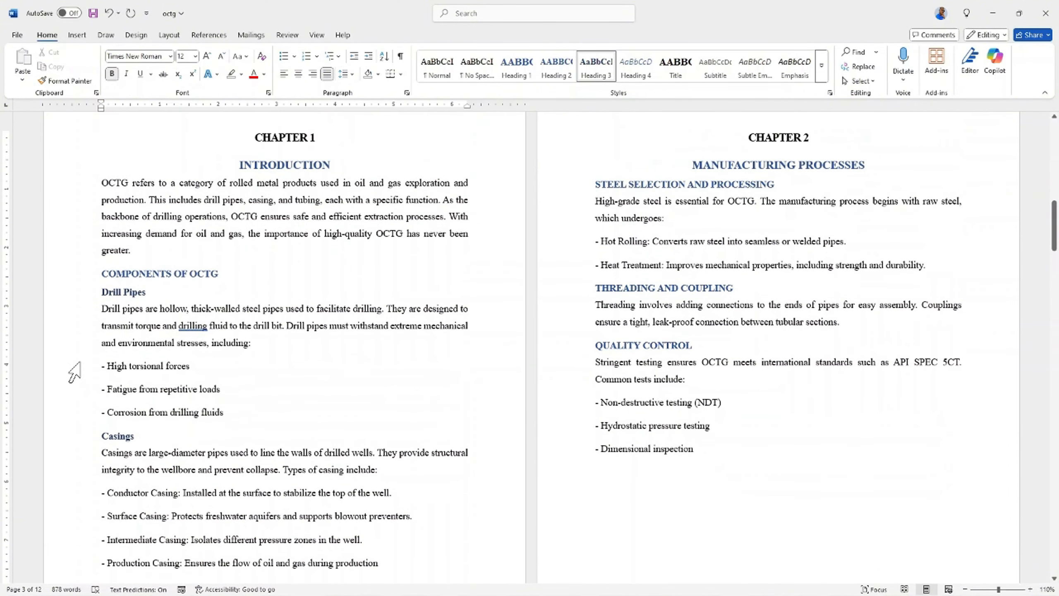
drag(75, 372, 77, 415)
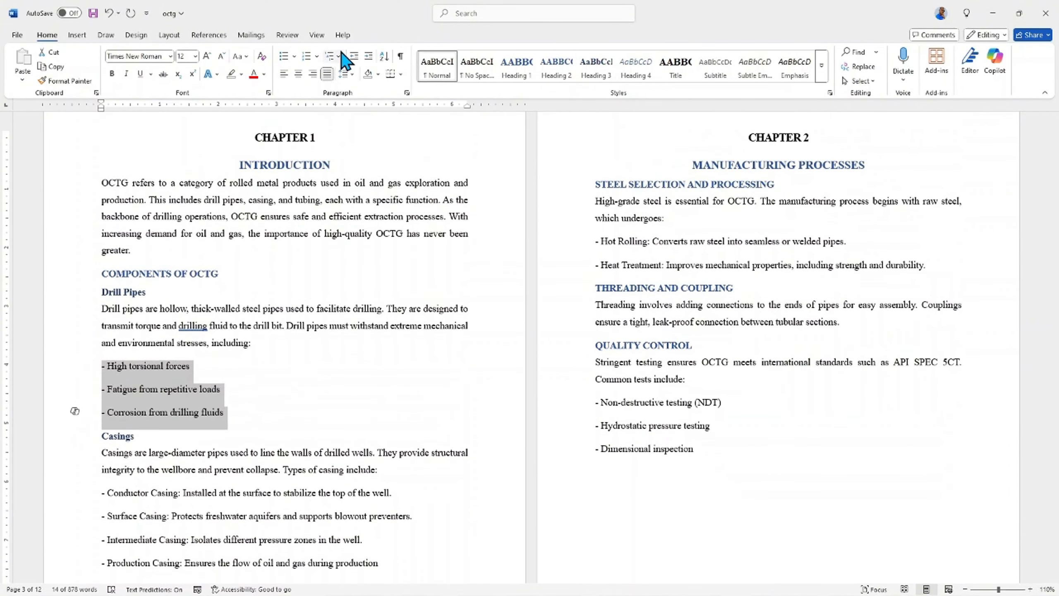
click(294, 55)
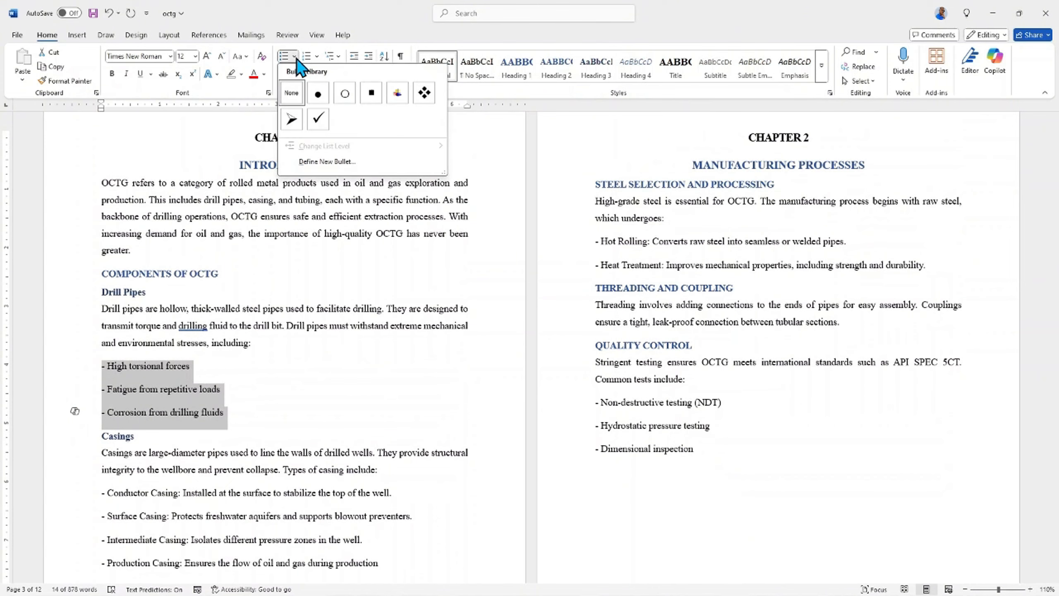
click(317, 94)
scroll(184, 229, down, 3)
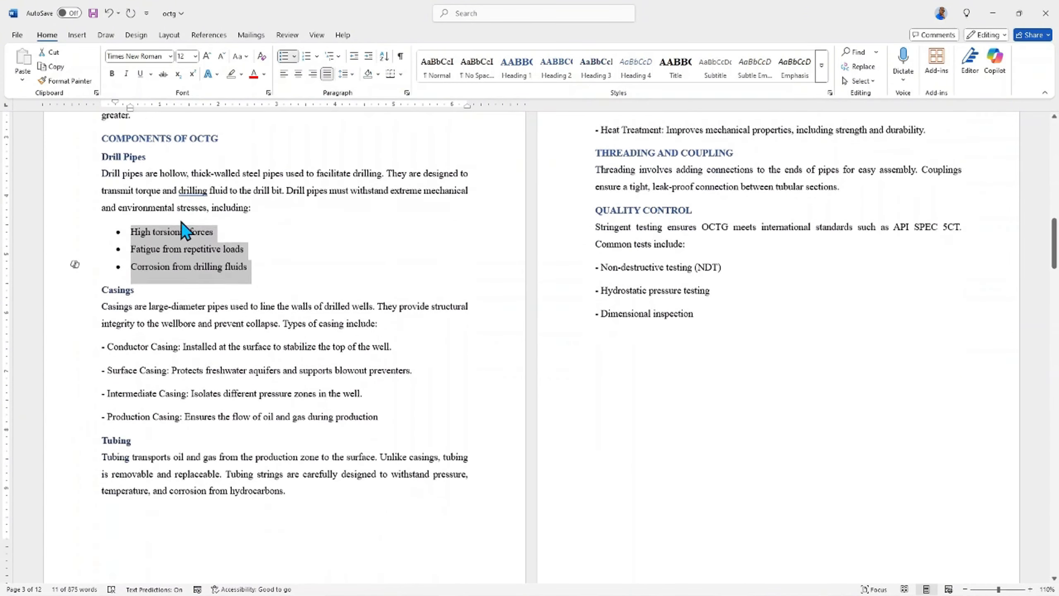
drag(72, 315, 76, 381)
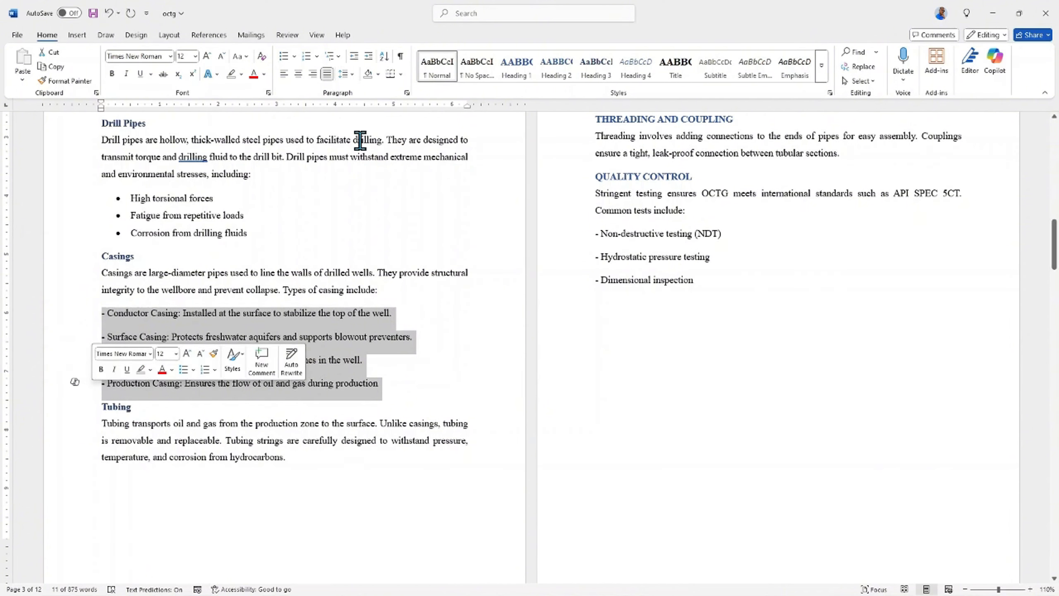
click(295, 57)
click(301, 99)
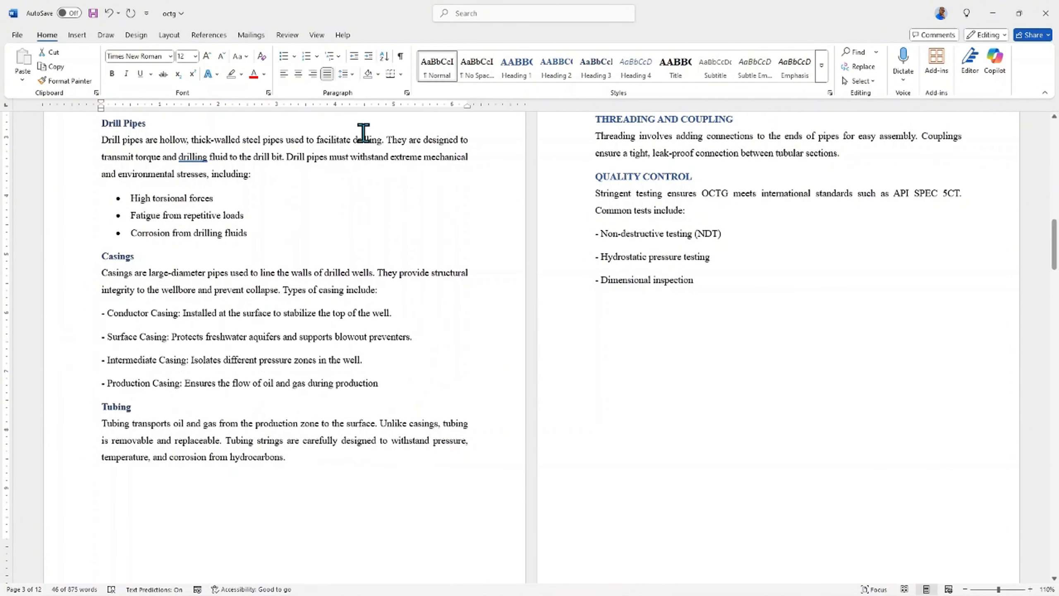
- Convert the dashed lines under Quality Control and Steel Selection and Processing in Chapter 2 into lists with solid round bullets
drag(571, 263, 571, 234)
click(295, 57)
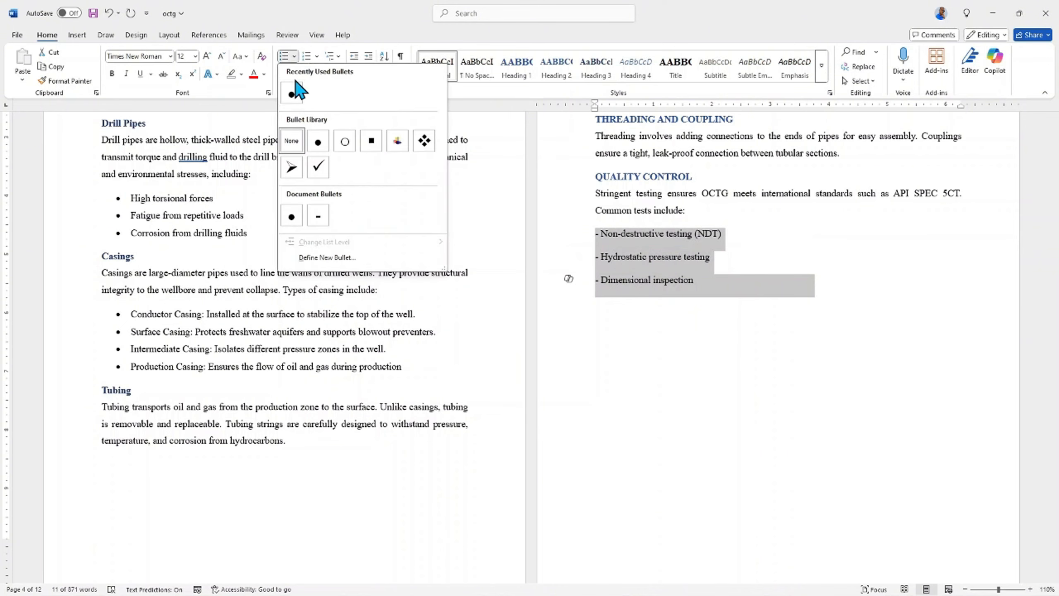
click(301, 100)
scroll(617, 208, up, 4)
scroll(570, 282, up, 1)
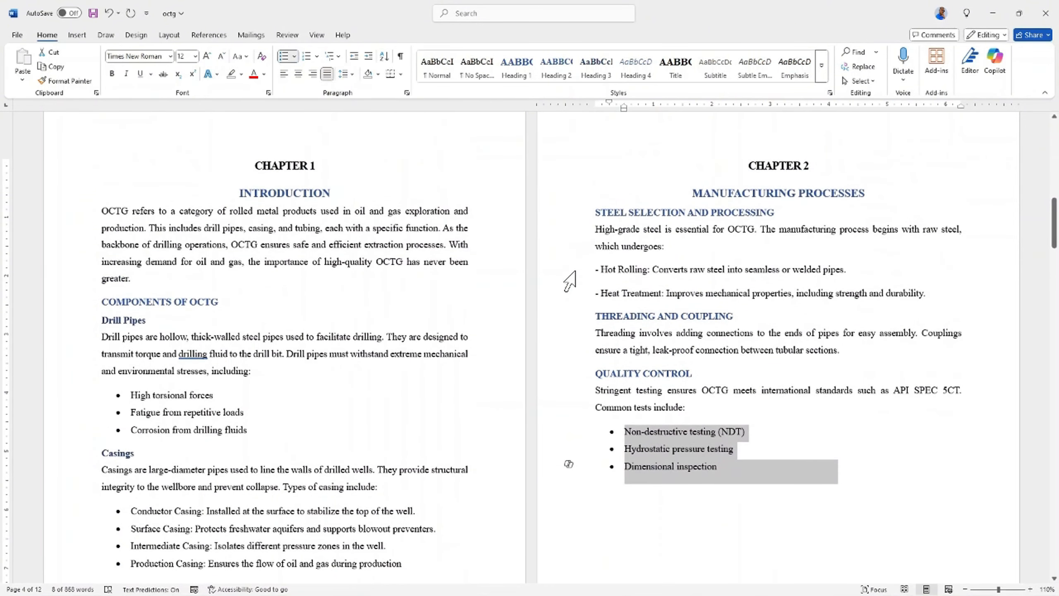
drag(574, 270, 569, 291)
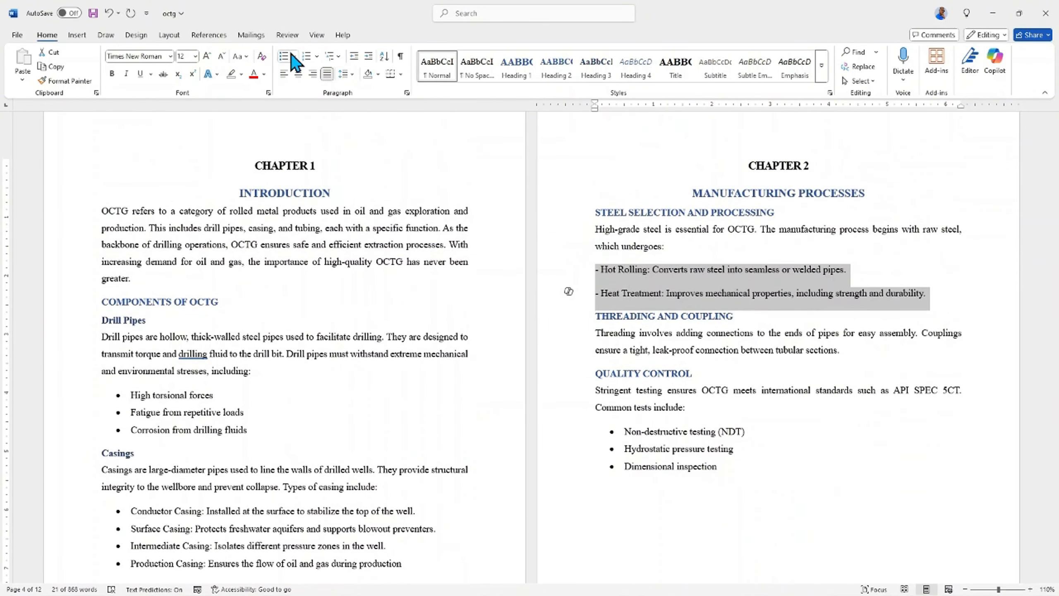
click(295, 58)
click(290, 102)
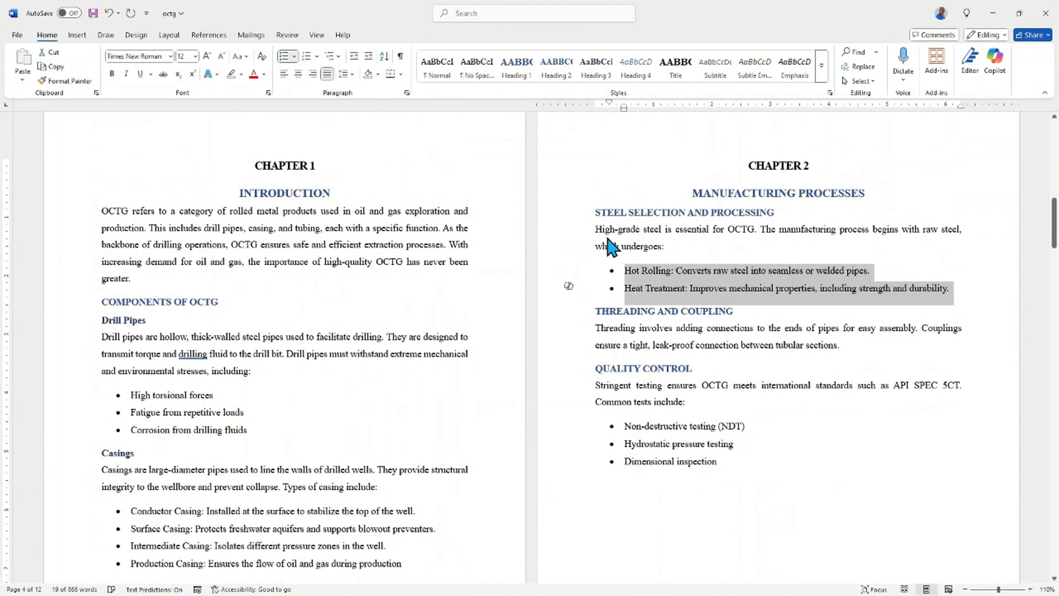
- Review Chapters 3 to 8 for heading formatting and remaining dashed lists, and return to Chapter 1
scroll(601, 330, down, 15)
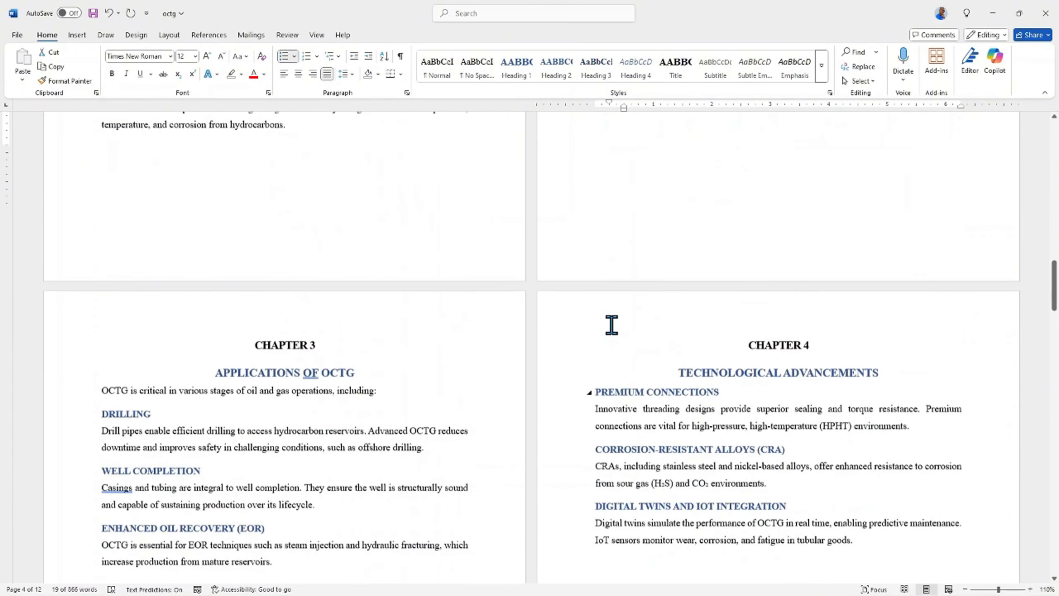
scroll(613, 325, down, 12)
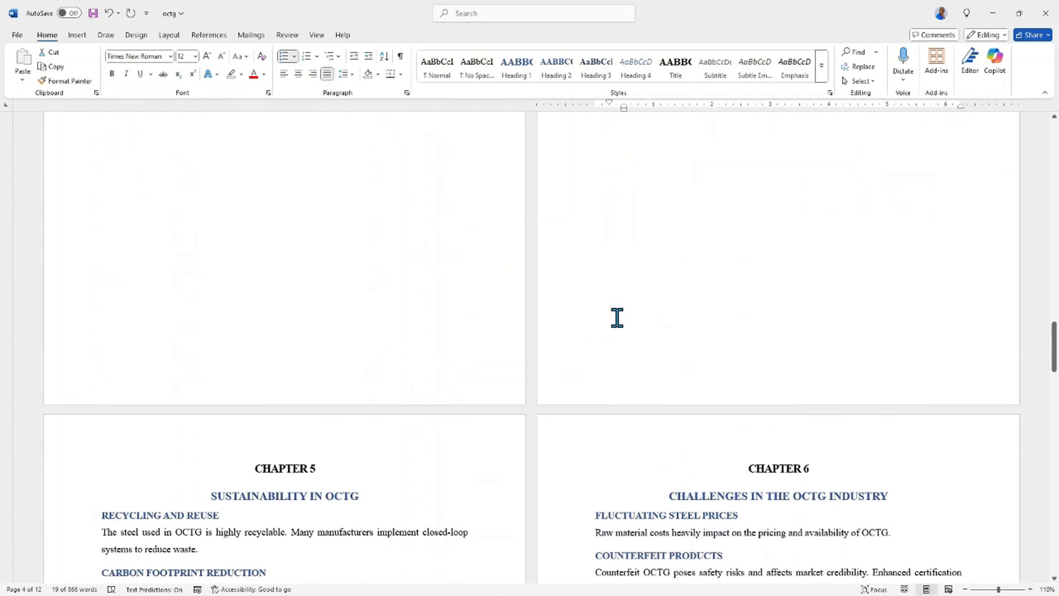
scroll(617, 318, down, 15)
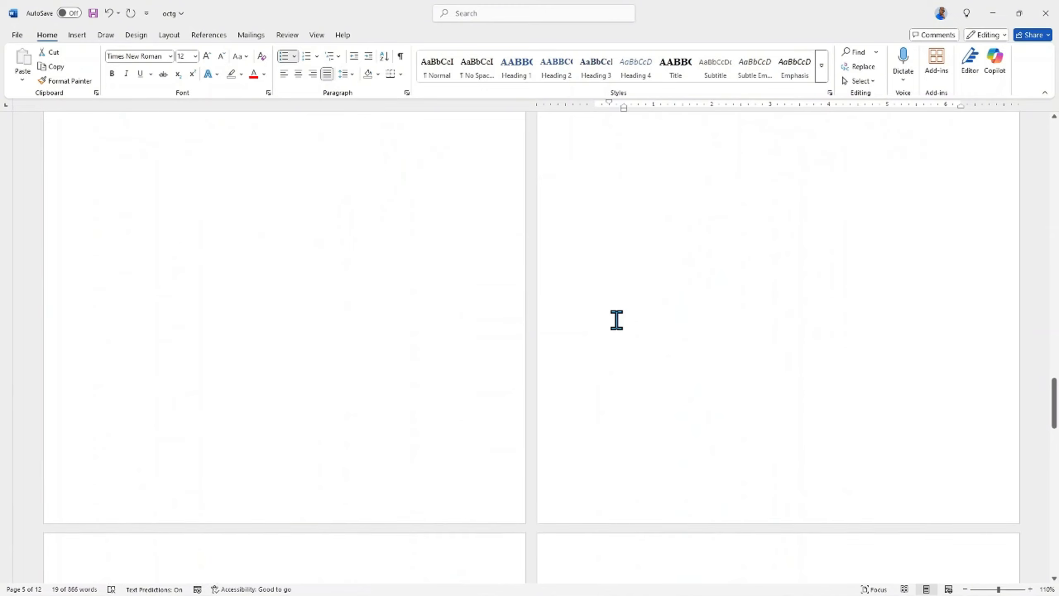
scroll(595, 307, up, 5)
scroll(596, 307, down, 8)
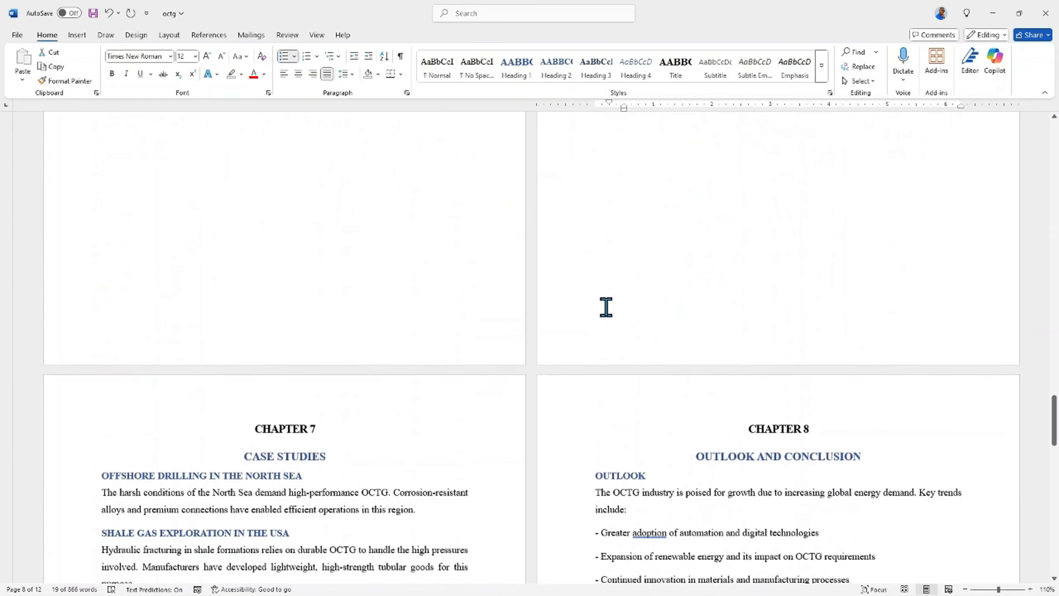
scroll(599, 307, up, 15)
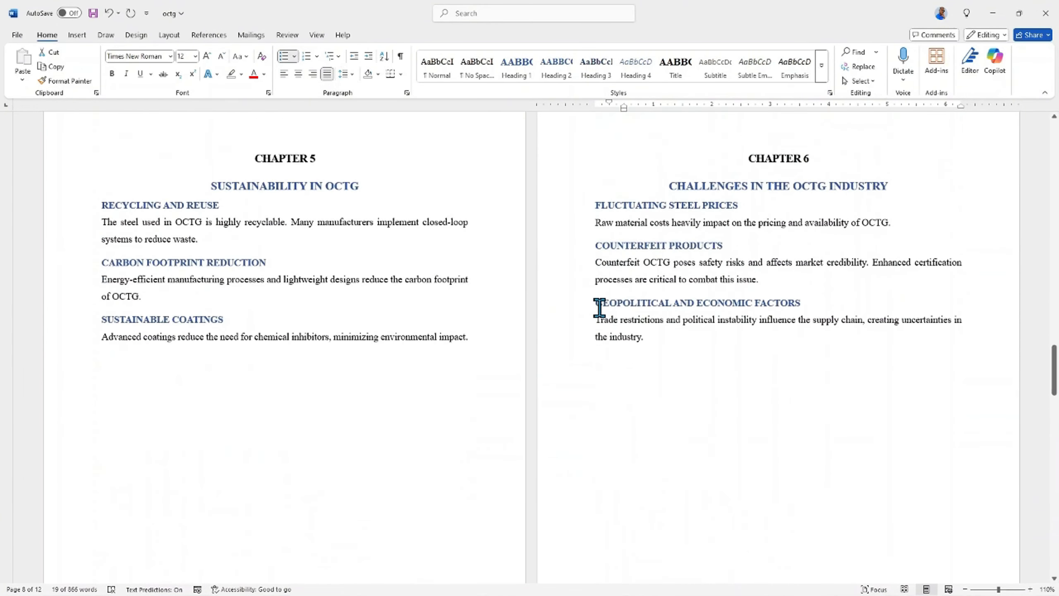
scroll(599, 307, up, 15)
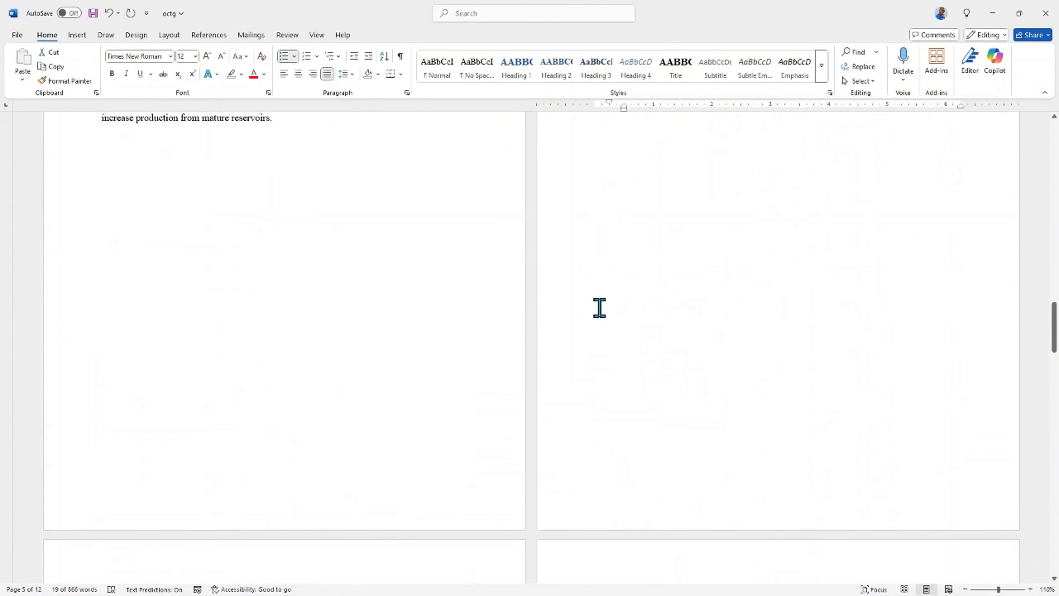
scroll(599, 308, up, 3)
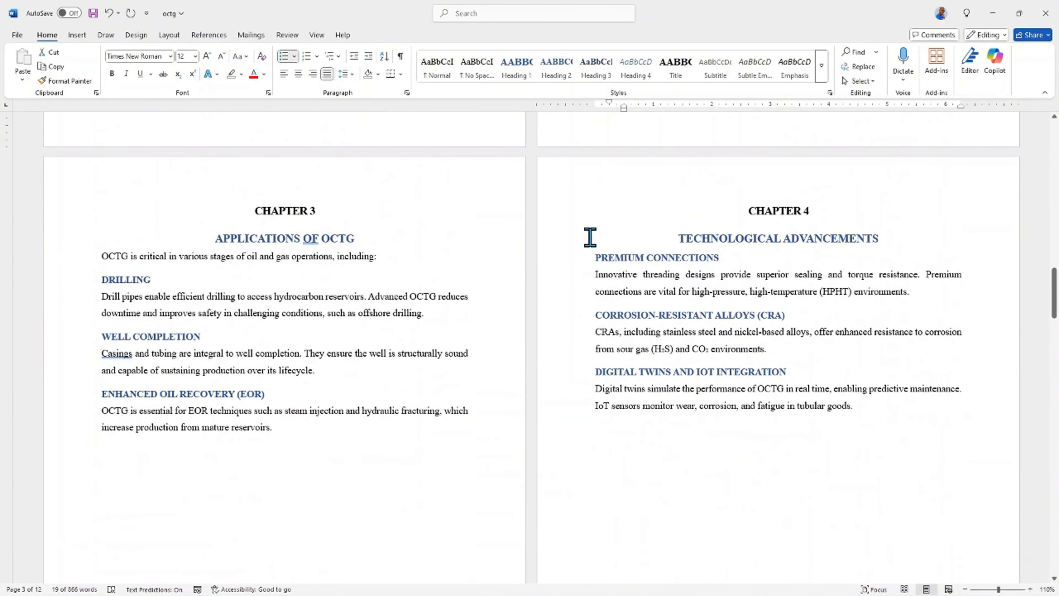
scroll(590, 237, up, 4)
scroll(590, 237, up, 3)
scroll(590, 237, up, 3)
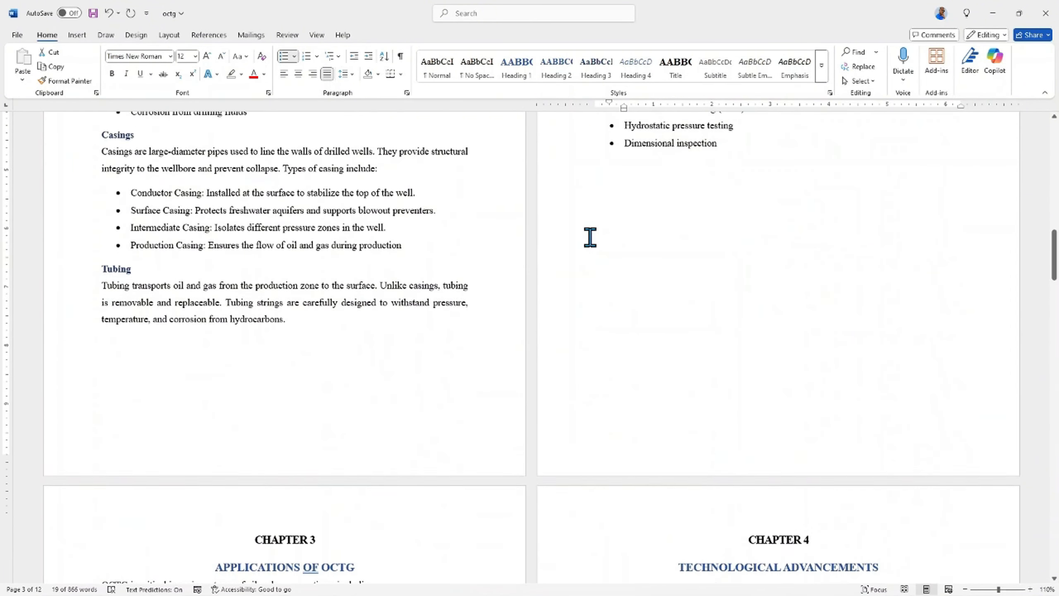
scroll(590, 237, up, 6)
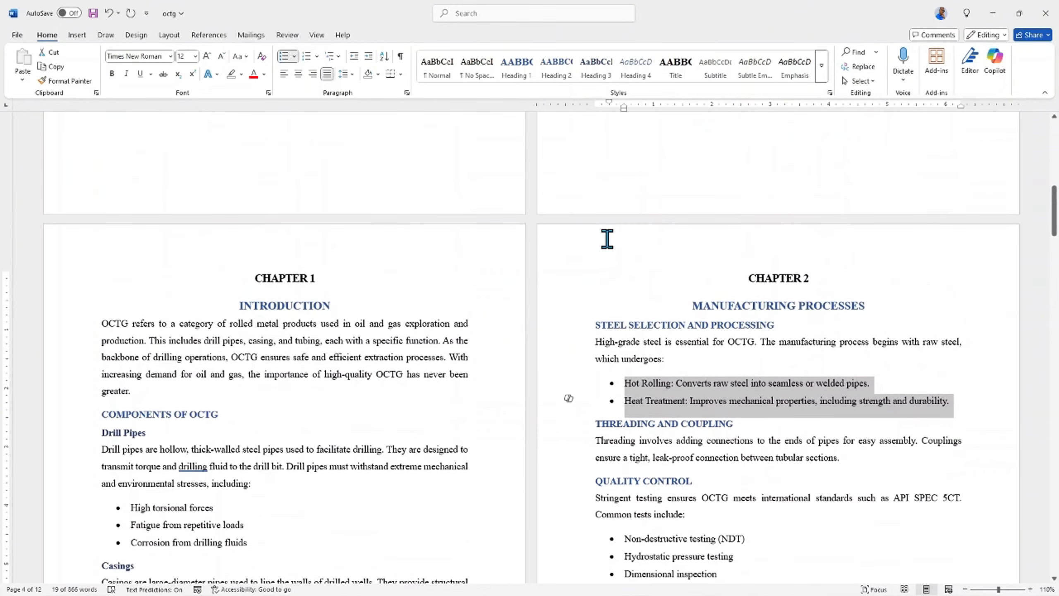
scroll(625, 173, up, 3)
scroll(630, 171, down, 3)
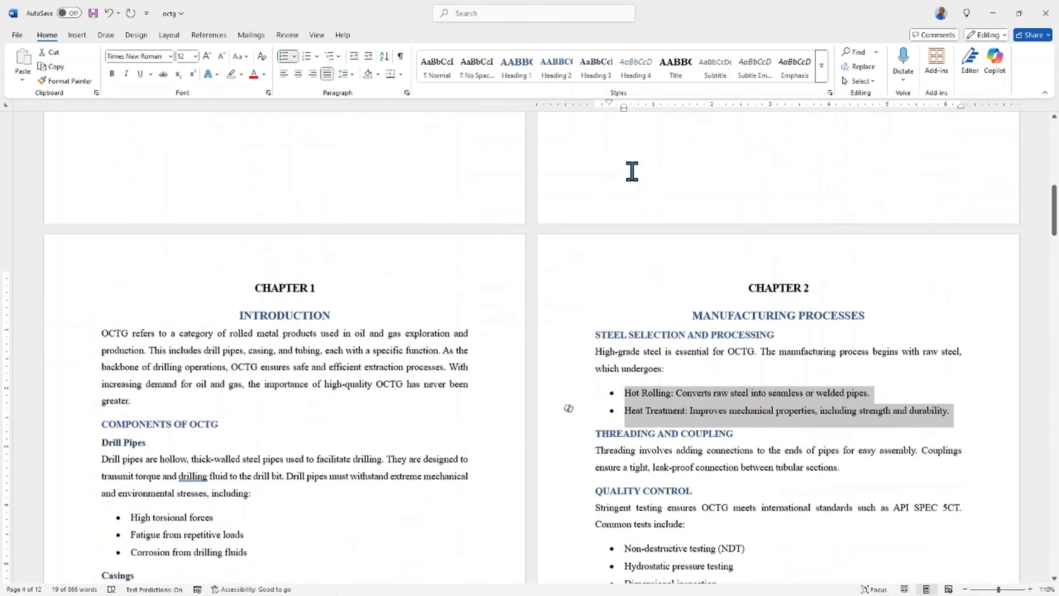
- Apply the heading-linked multilevel list (1 Heading 1, 1.1 Heading 2, 1.1.1 Heading 3) starting from the Chapter 1 INTRODUCTION heading
click(336, 305)
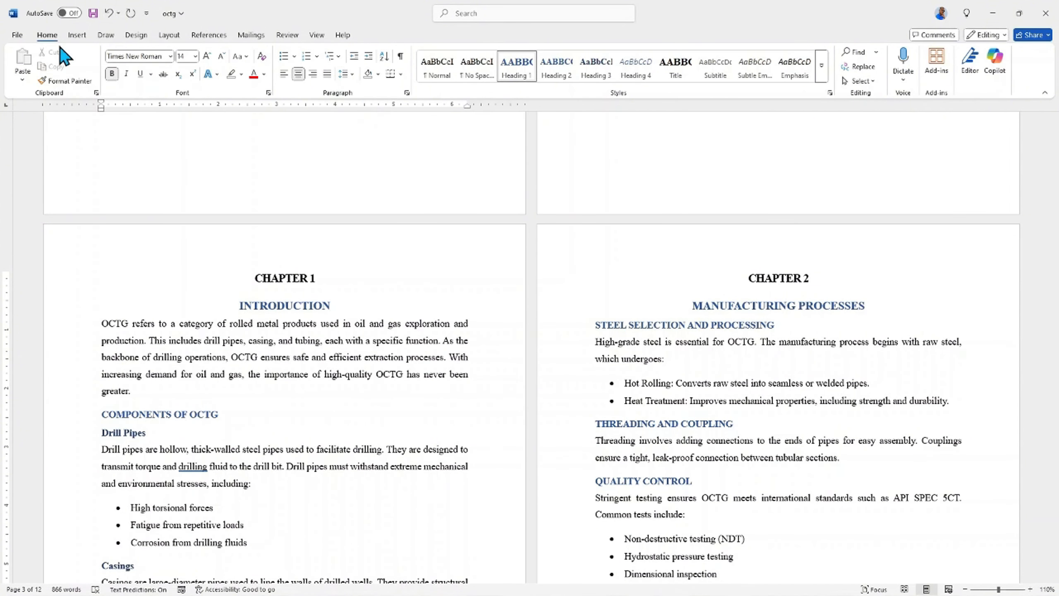
click(341, 57)
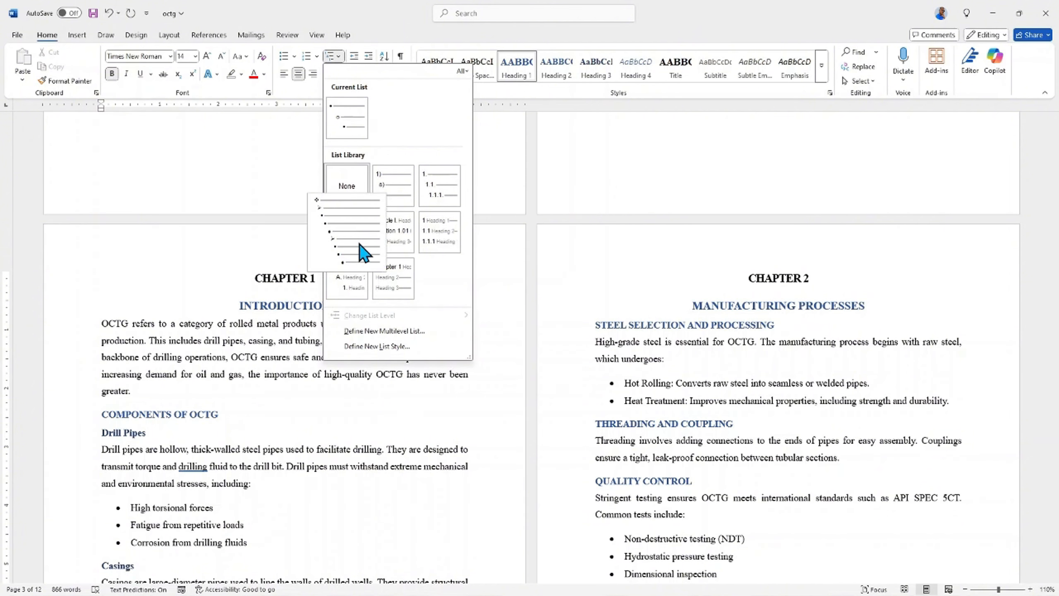
mouse_move(433, 236)
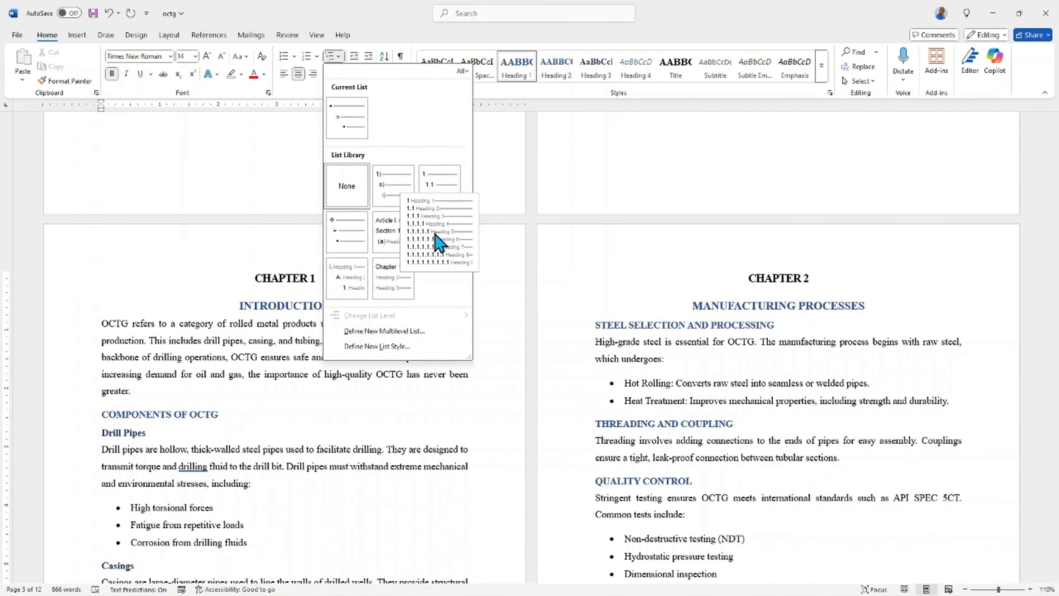
click(435, 243)
- Review the multilevel numbering of the headings and subheadings in Chapters 1 to 4, and return to Chapter 1
scroll(250, 355, down, 3)
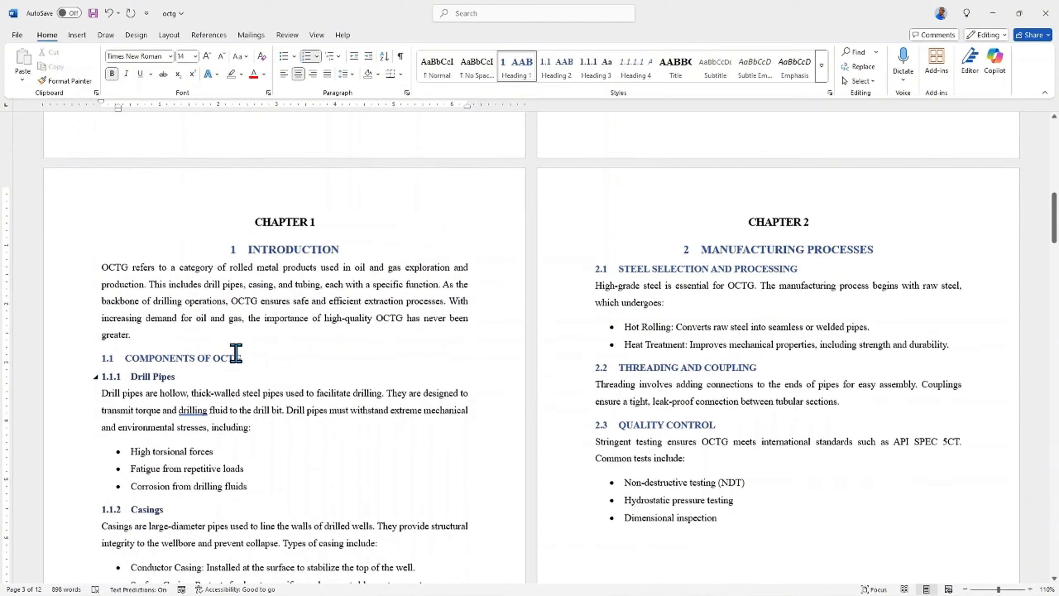
scroll(557, 193, down, 6)
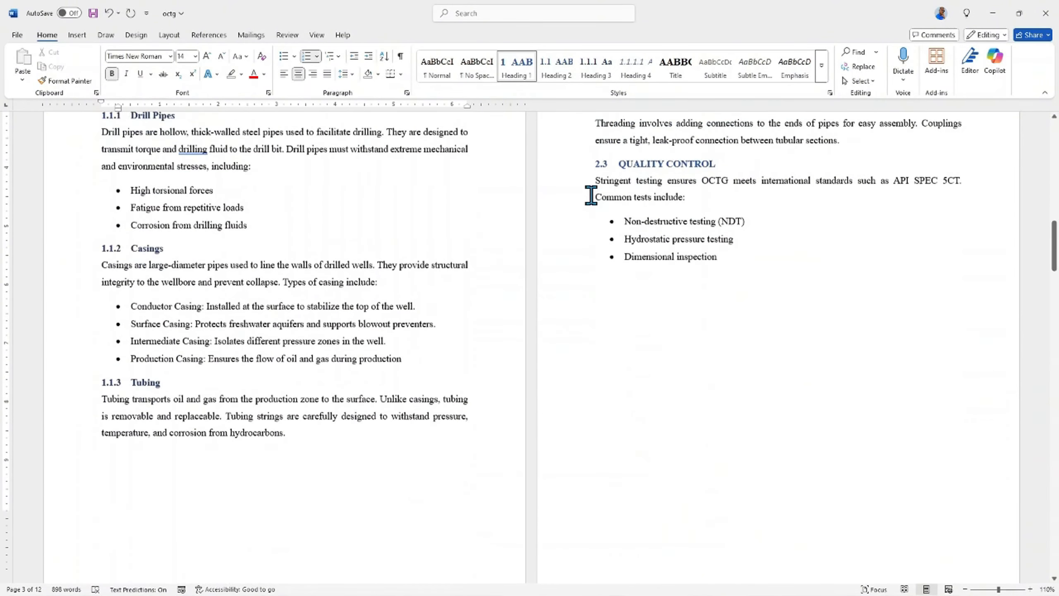
scroll(394, 302, down, 3)
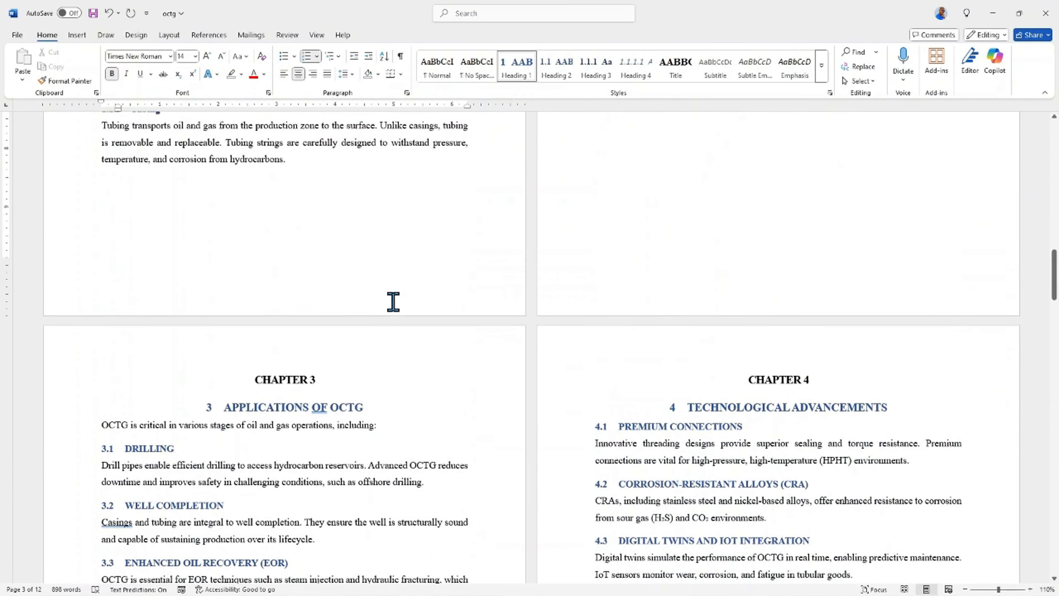
scroll(353, 361, down, 4)
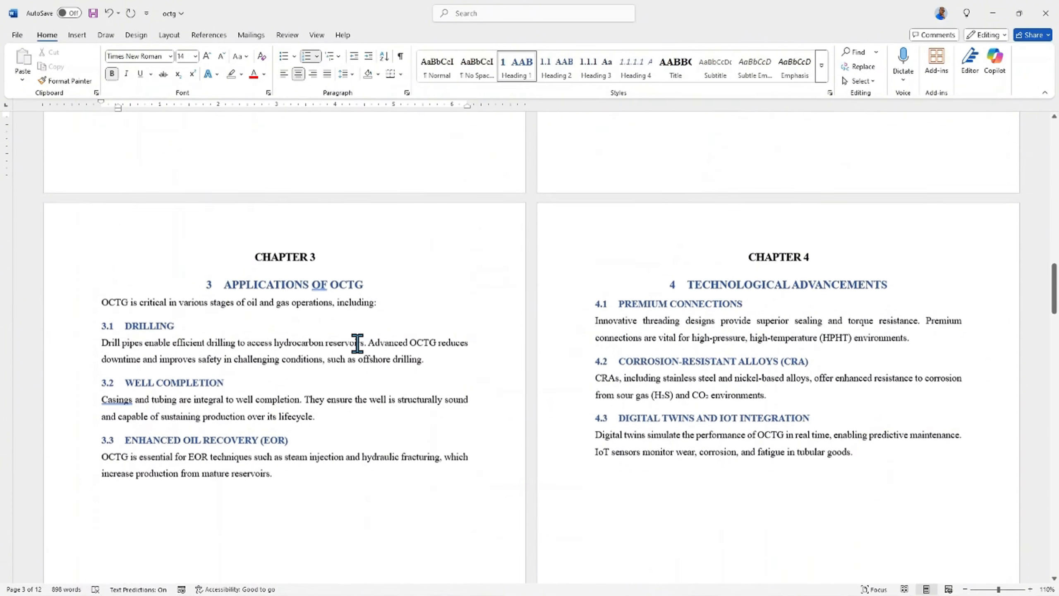
scroll(267, 266, down, 1)
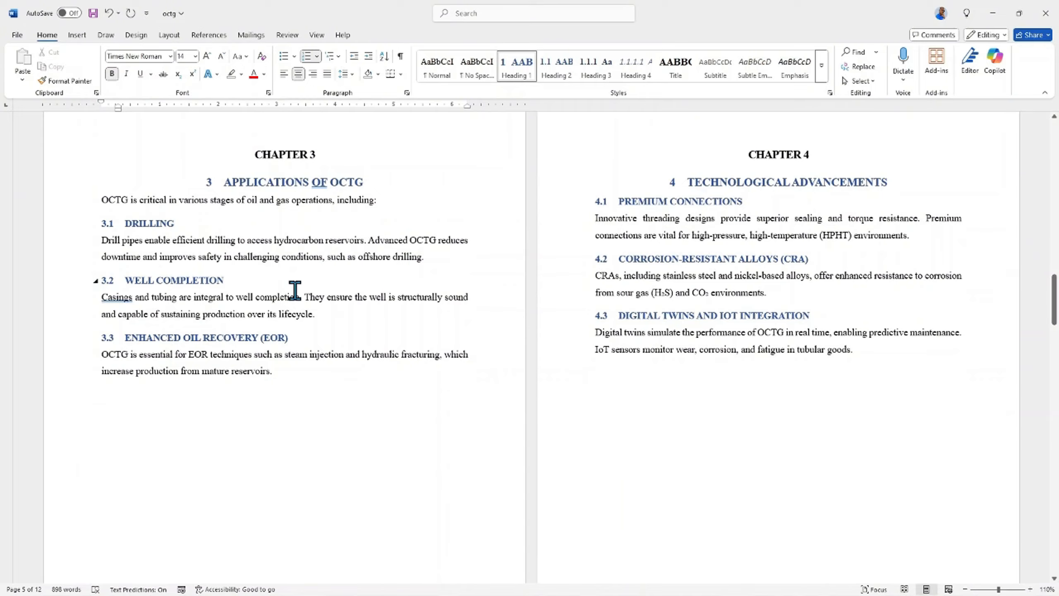
scroll(293, 288, up, 12)
scroll(295, 286, up, 11)
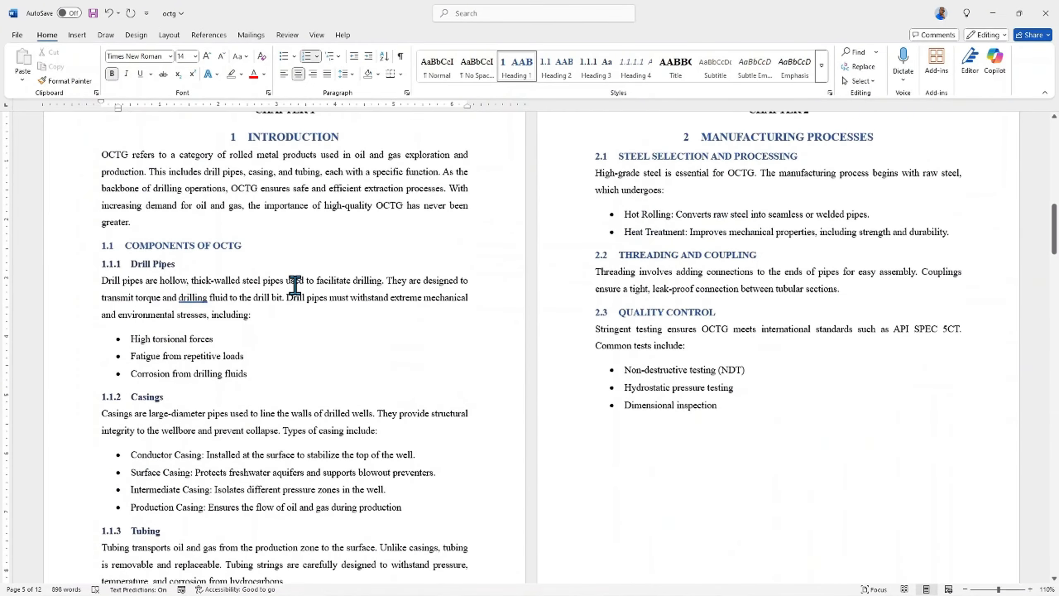
scroll(296, 284, down, 9)
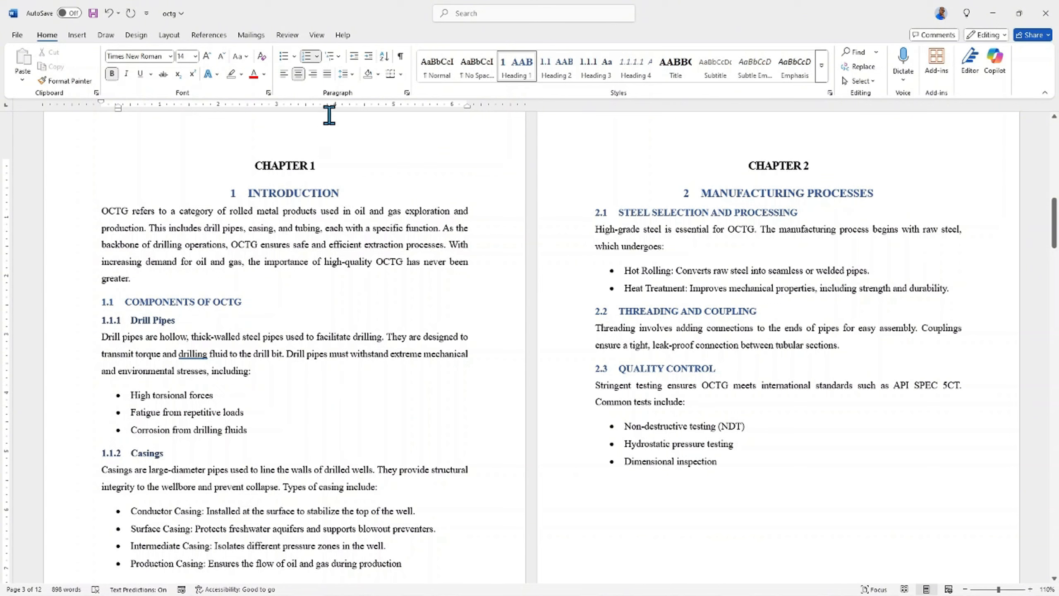
- Redefine level 1 of the multilevel list so that the Heading 1 number is followed by Nothing
click(338, 58)
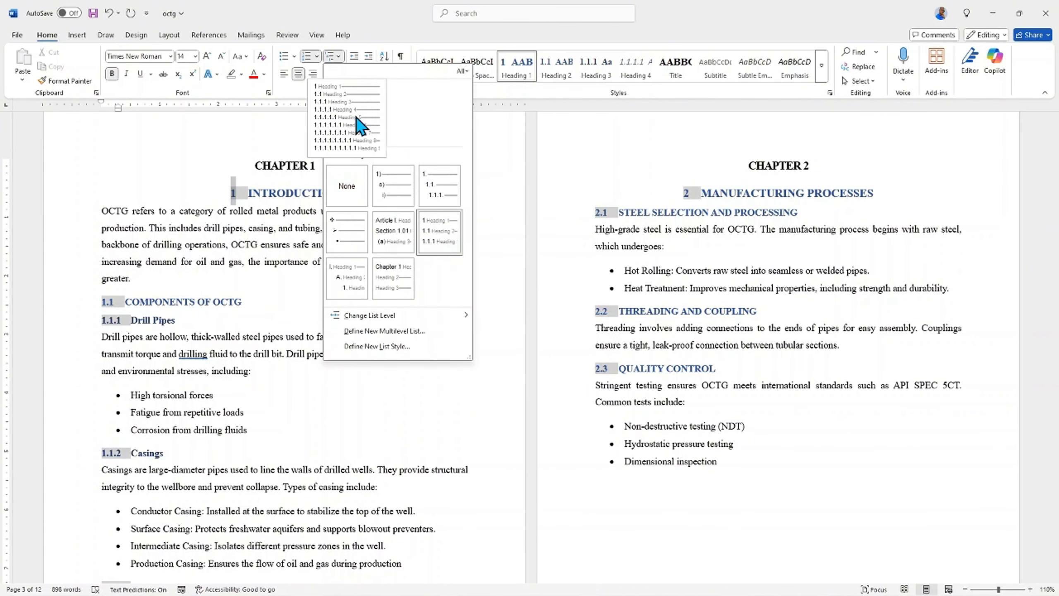
click(358, 331)
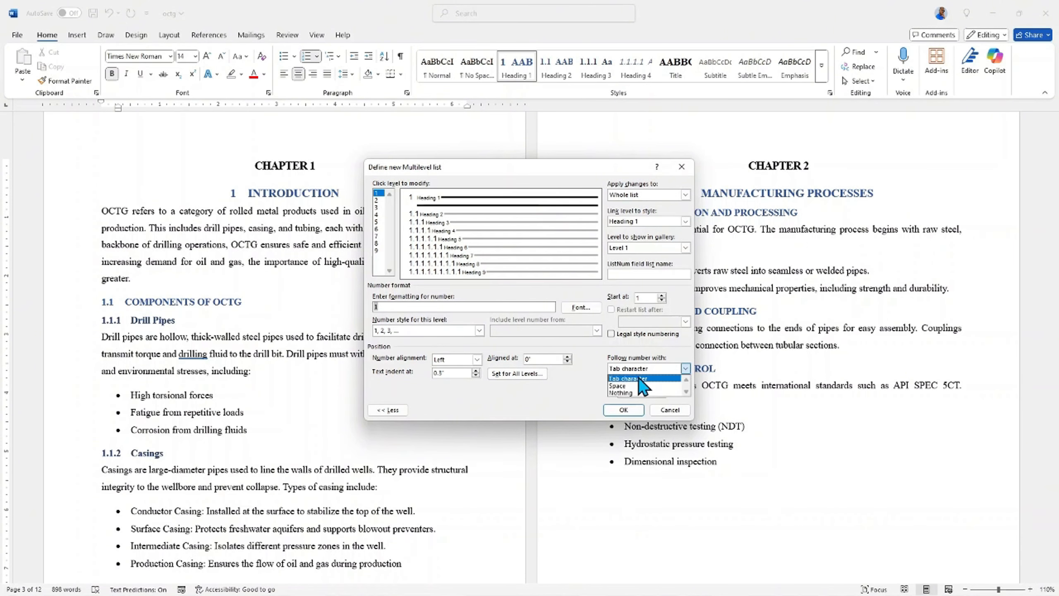
click(637, 393)
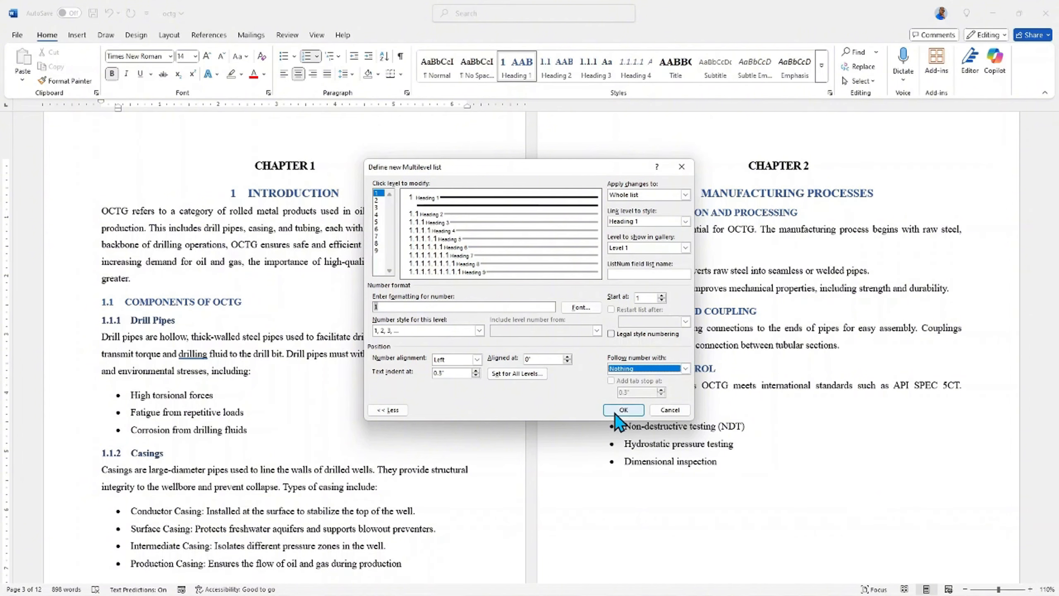
click(618, 409)
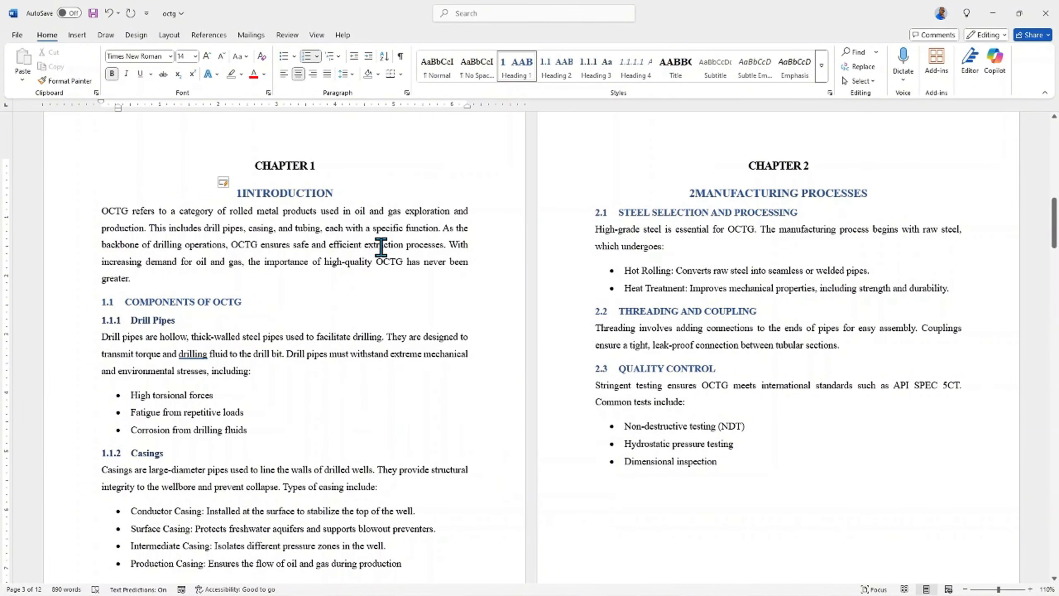
- Select the level 1 numbers beside the chapter titles and apply the Hidden font effect to them
scroll(690, 236, down, 6)
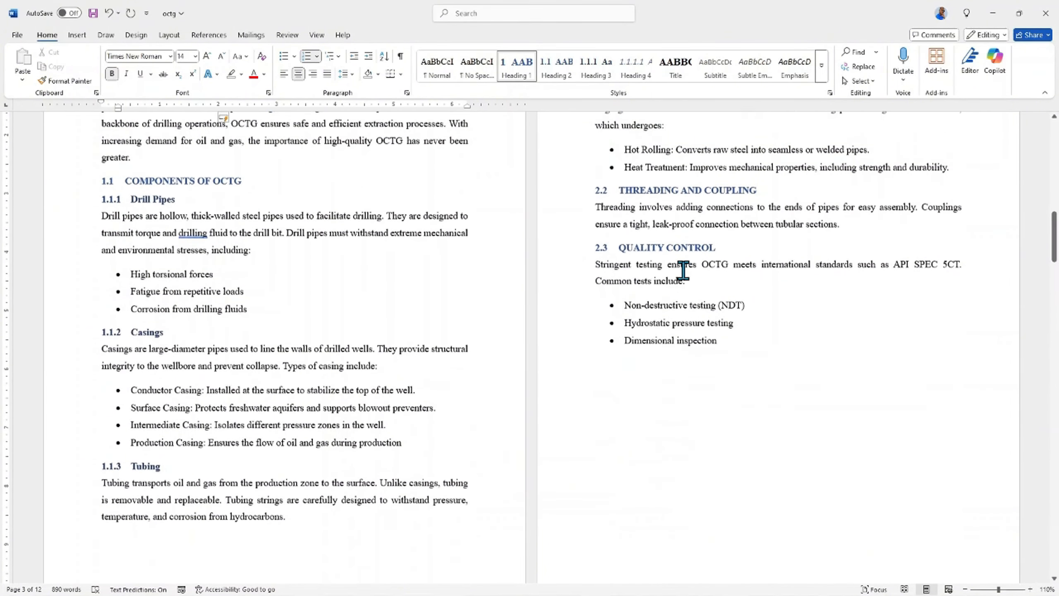
scroll(227, 255, down, 3)
scroll(234, 252, up, 7)
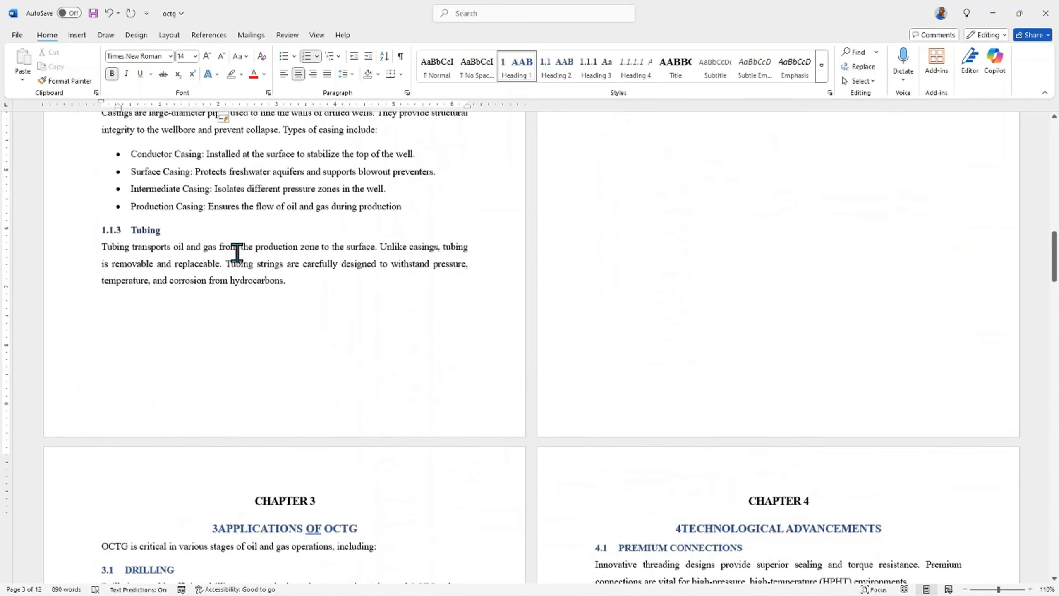
scroll(237, 253, up, 3)
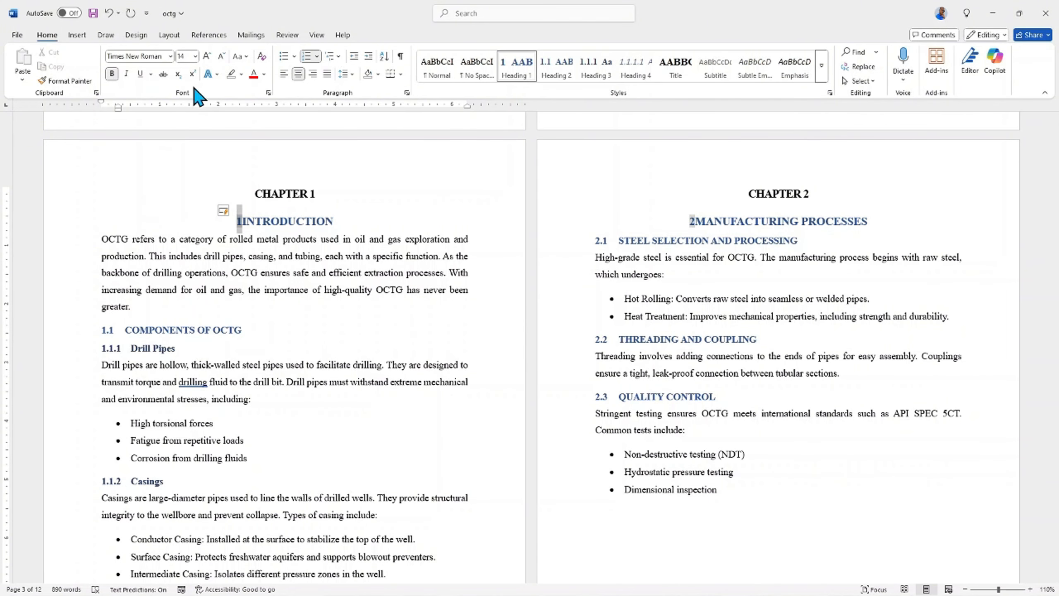
click(268, 92)
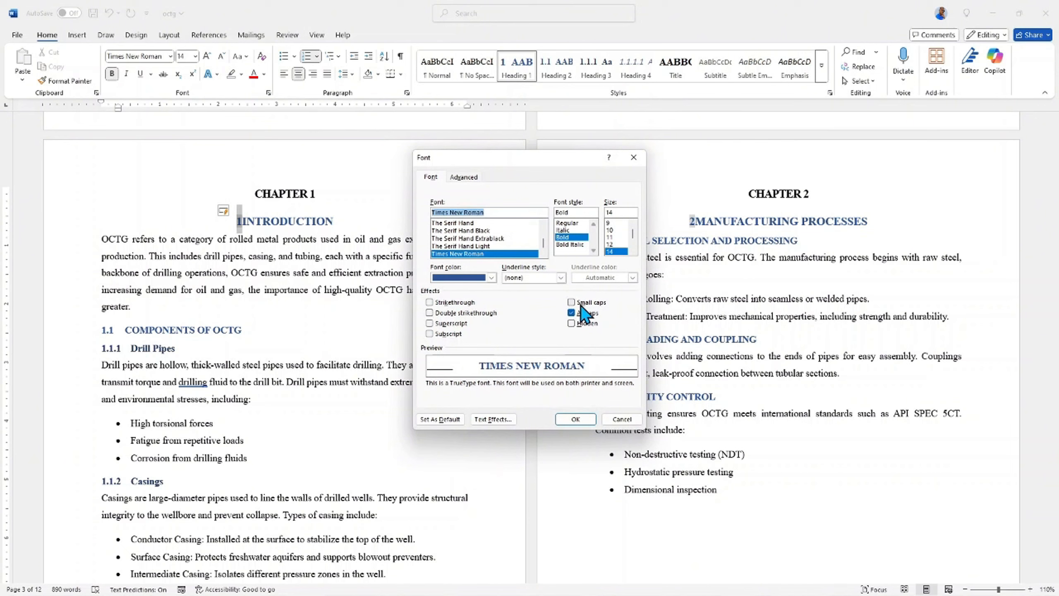
click(571, 324)
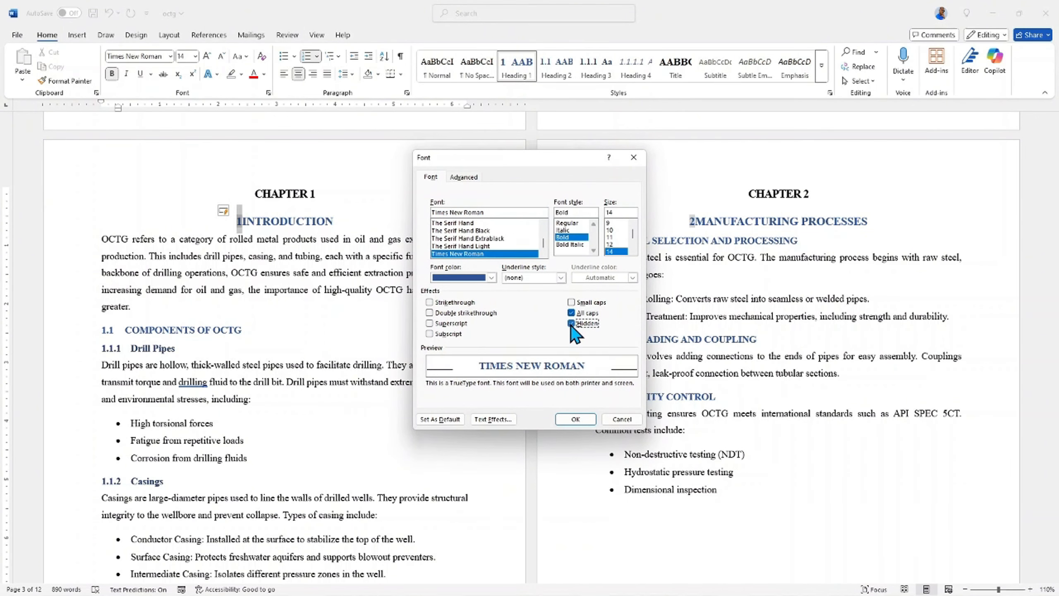
click(575, 418)
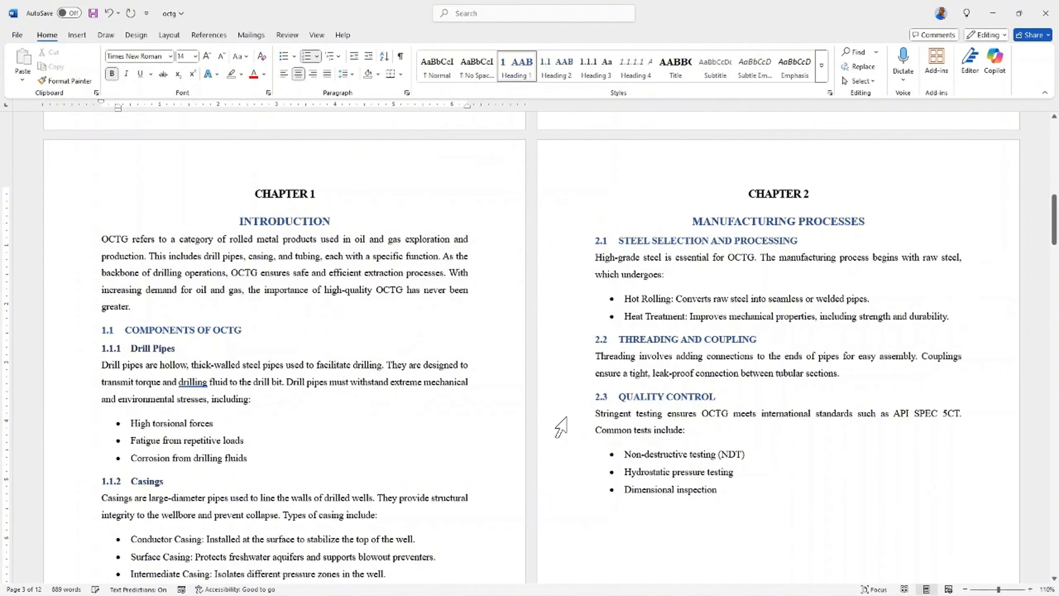
- Examine the chapter titles and subheading numbering from Chapter 1 through the References page, and return to the start of Chapter 1
scroll(619, 379, down, 10)
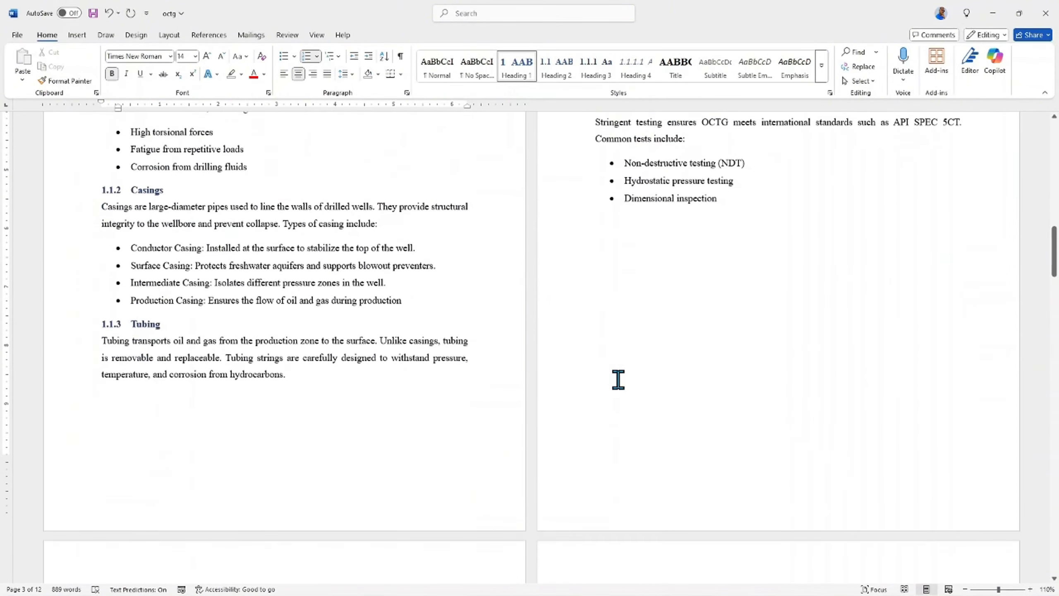
scroll(619, 379, down, 12)
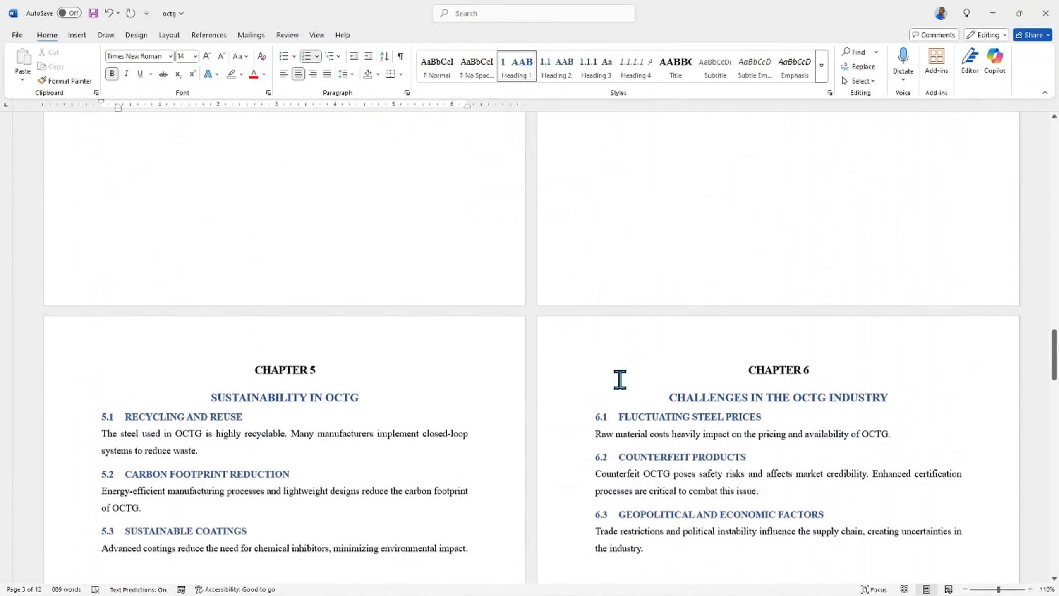
scroll(620, 380, down, 12)
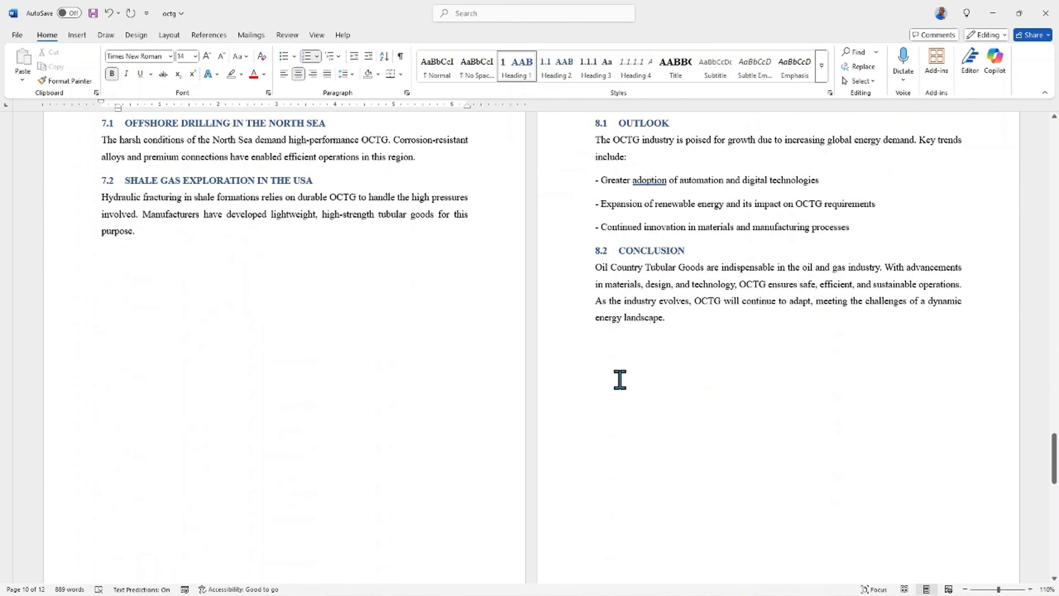
scroll(620, 379, down, 7)
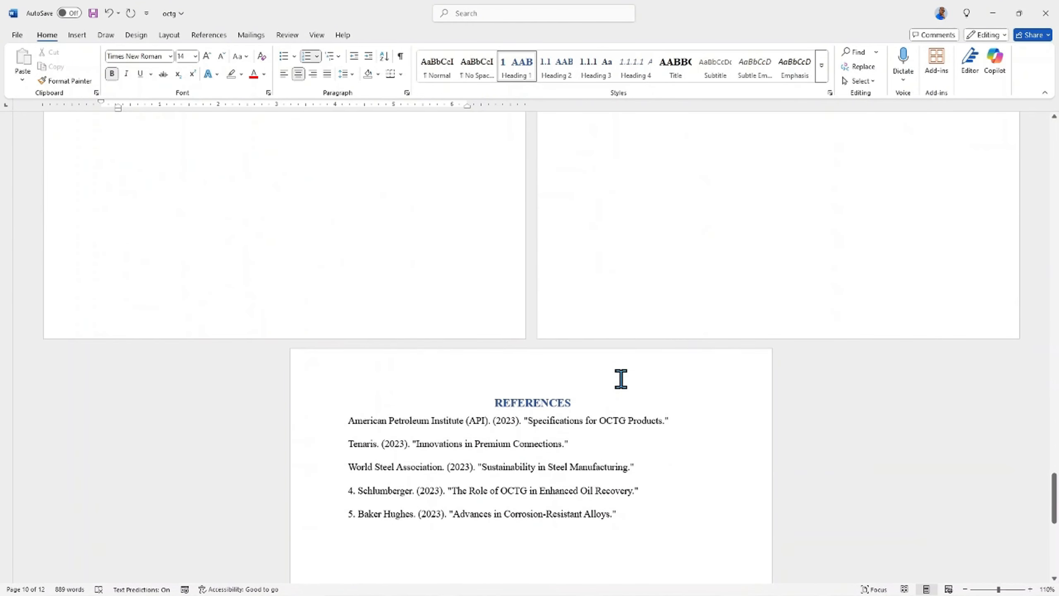
scroll(621, 379, up, 7)
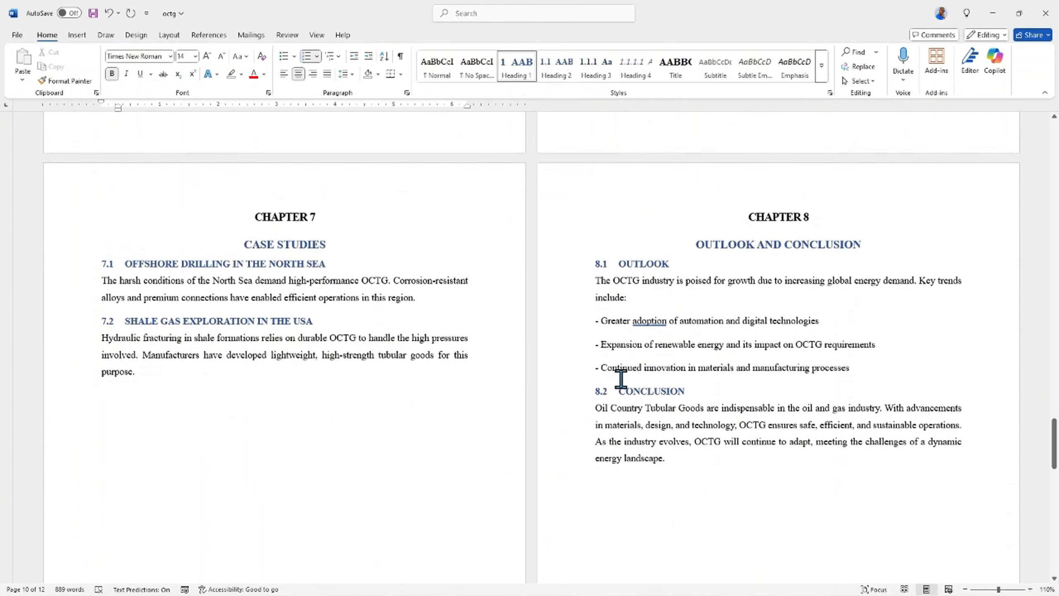
scroll(621, 379, up, 10)
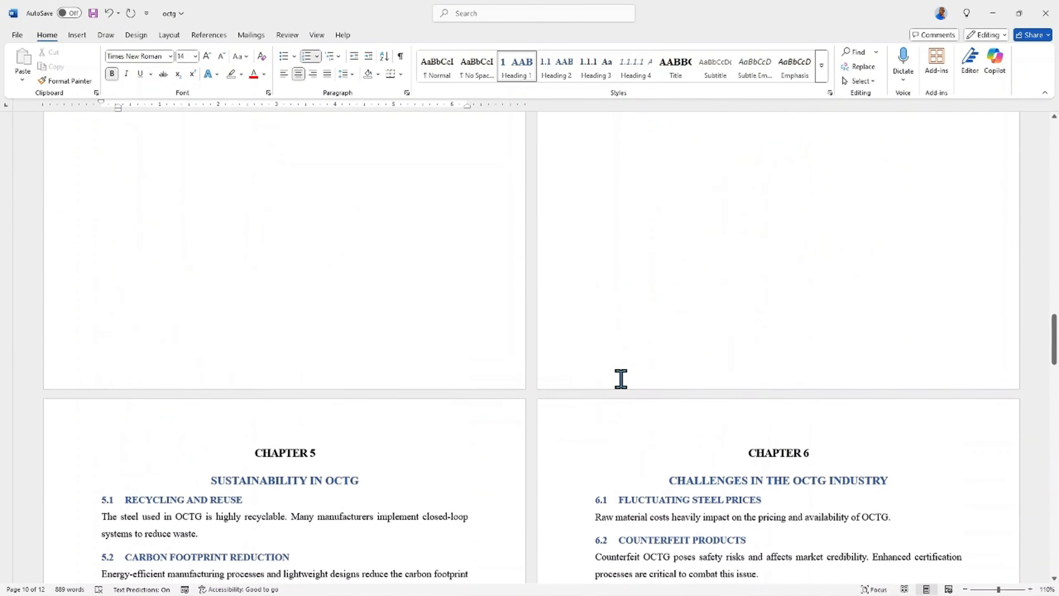
scroll(621, 379, up, 10)
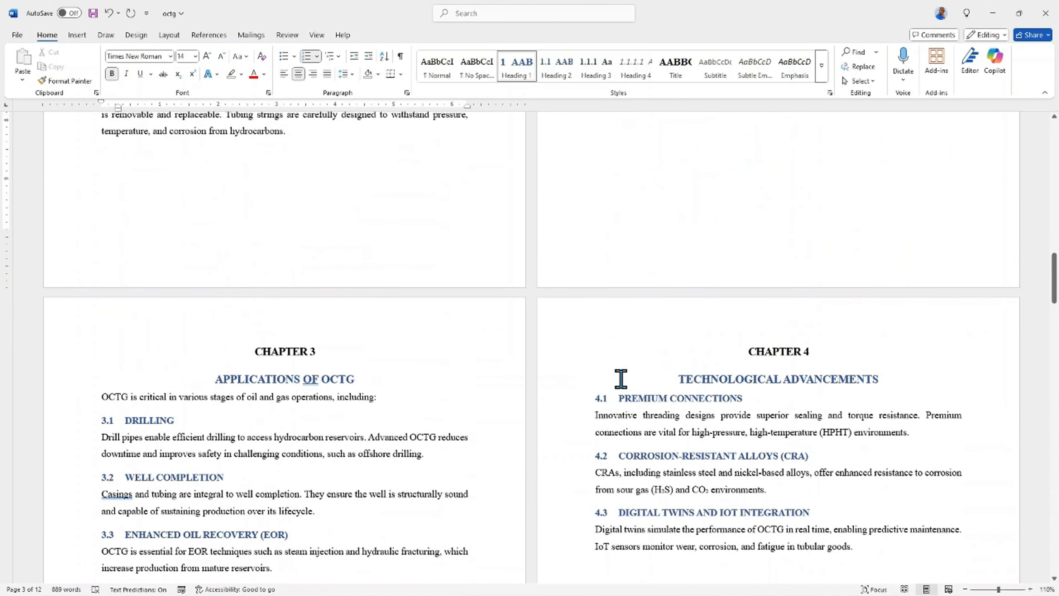
scroll(622, 379, up, 10)
scroll(629, 374, down, 6)
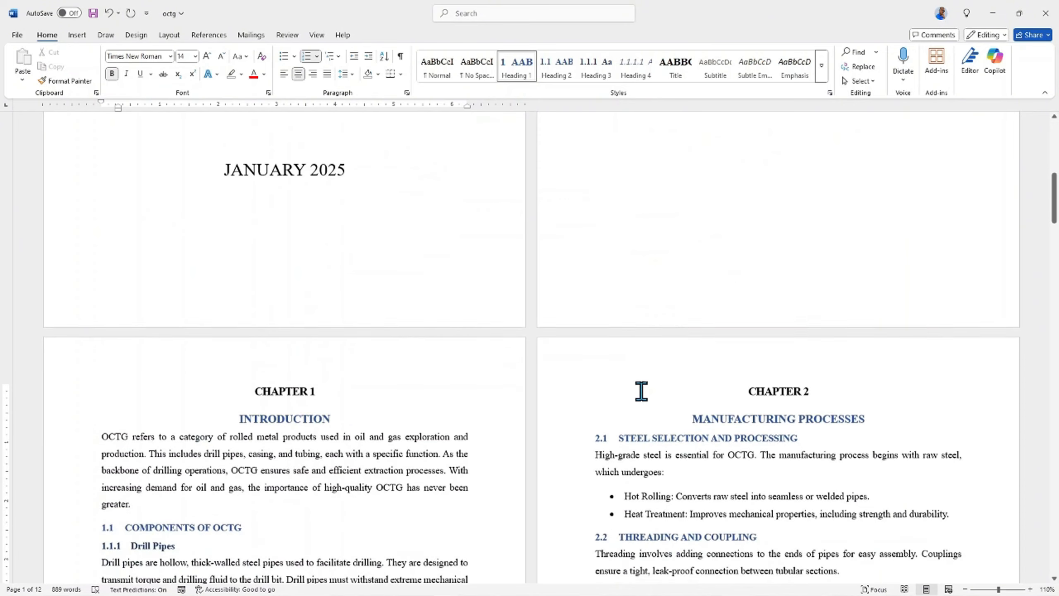
scroll(640, 387, up, 2)
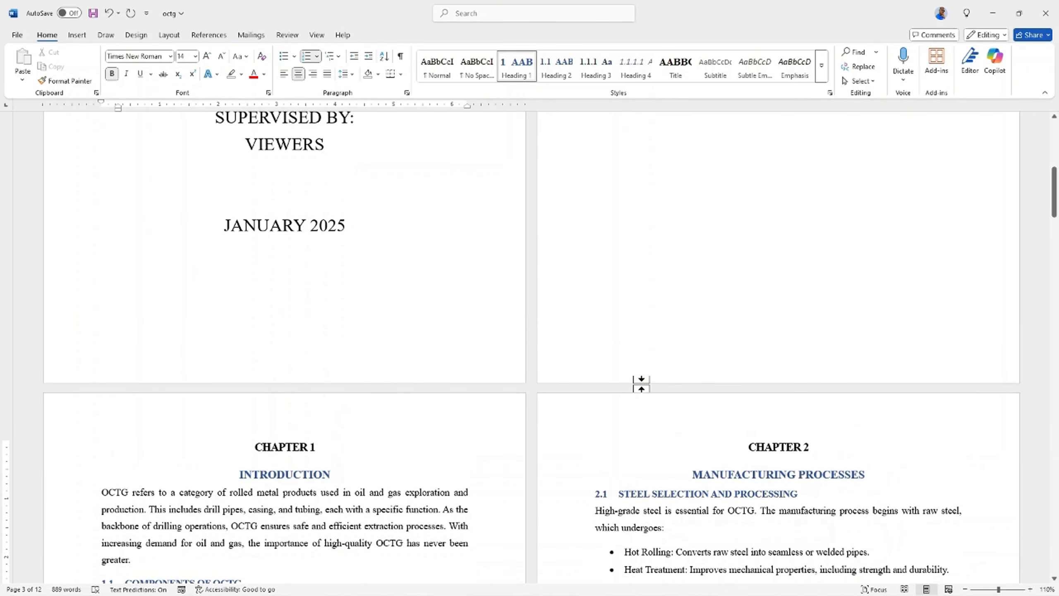
scroll(640, 384, down, 2)
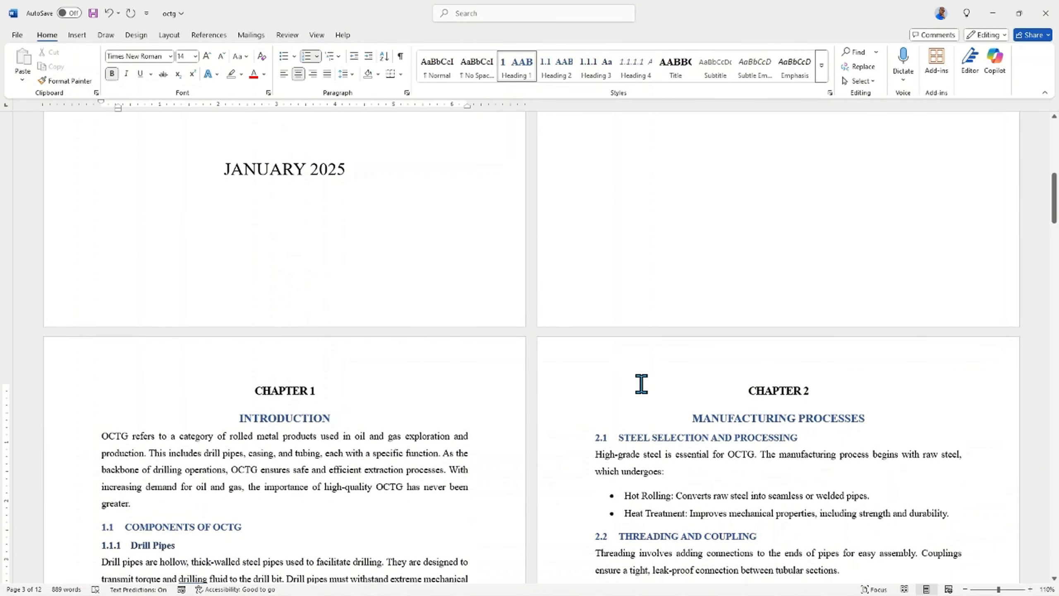
- Look through the report's pages from the title page to Chapter 6 and return to Chapters 3 and 4
scroll(641, 384, down, 1)
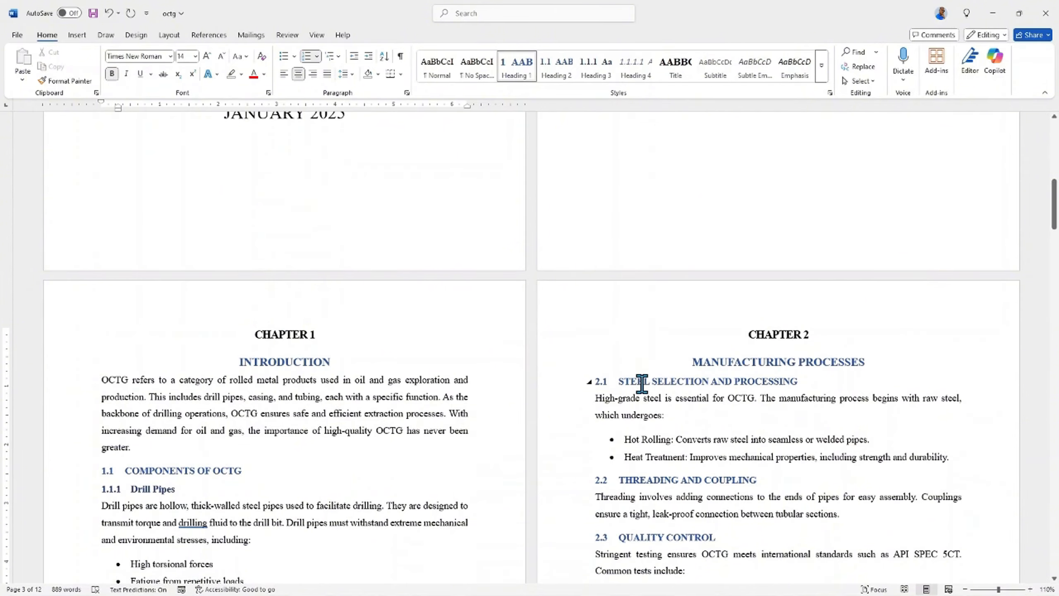
scroll(643, 384, down, 2)
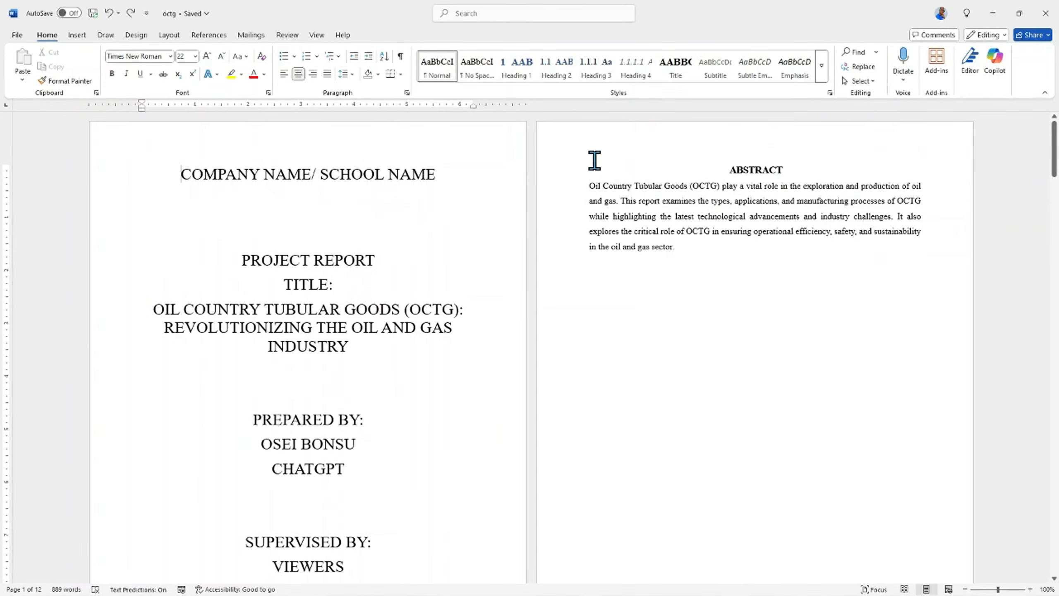
scroll(594, 159, down, 7)
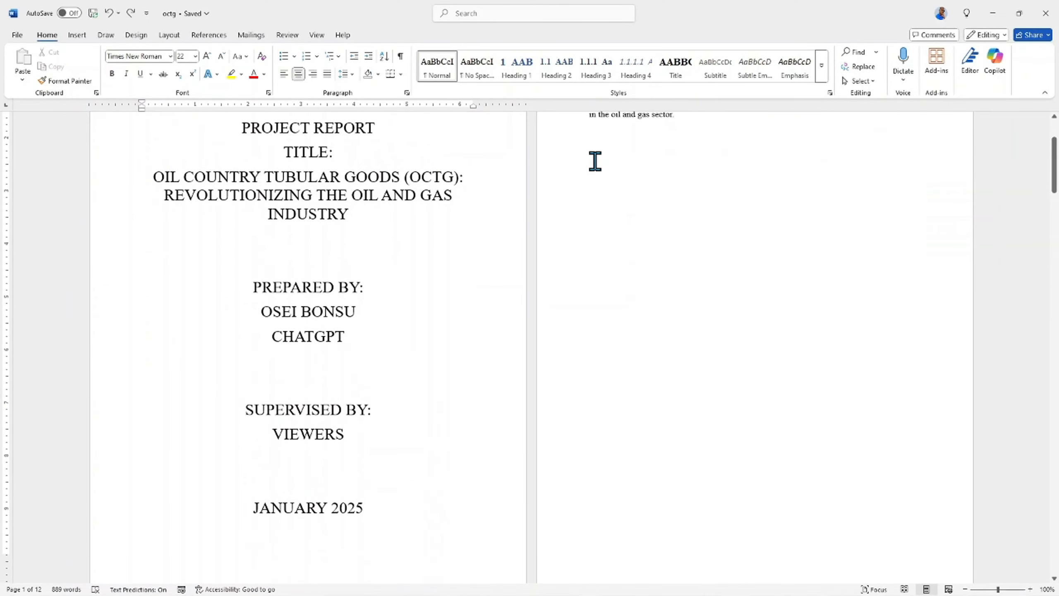
scroll(595, 160, down, 8)
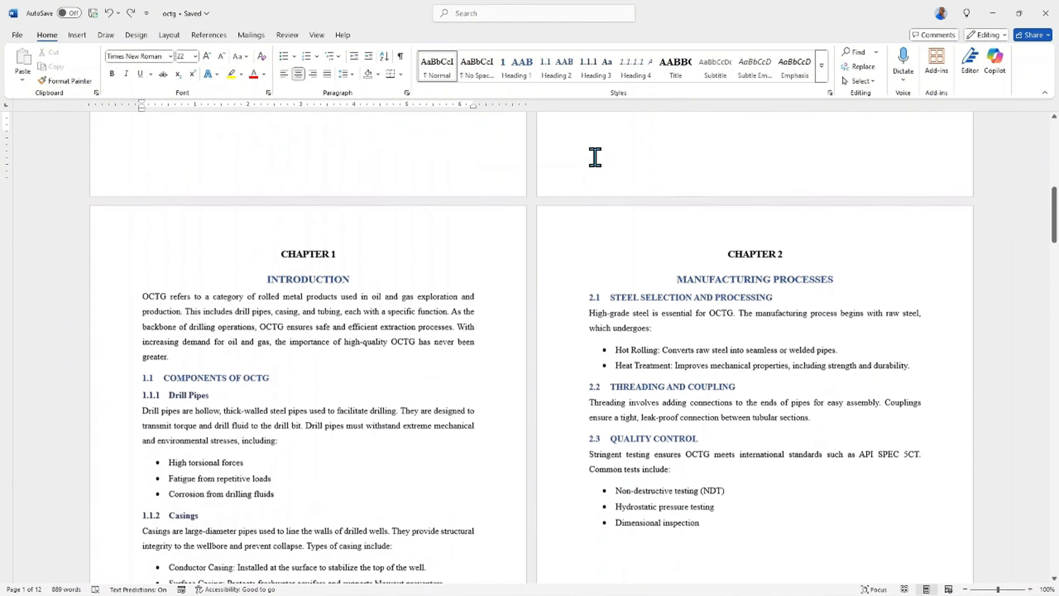
scroll(595, 158, down, 1)
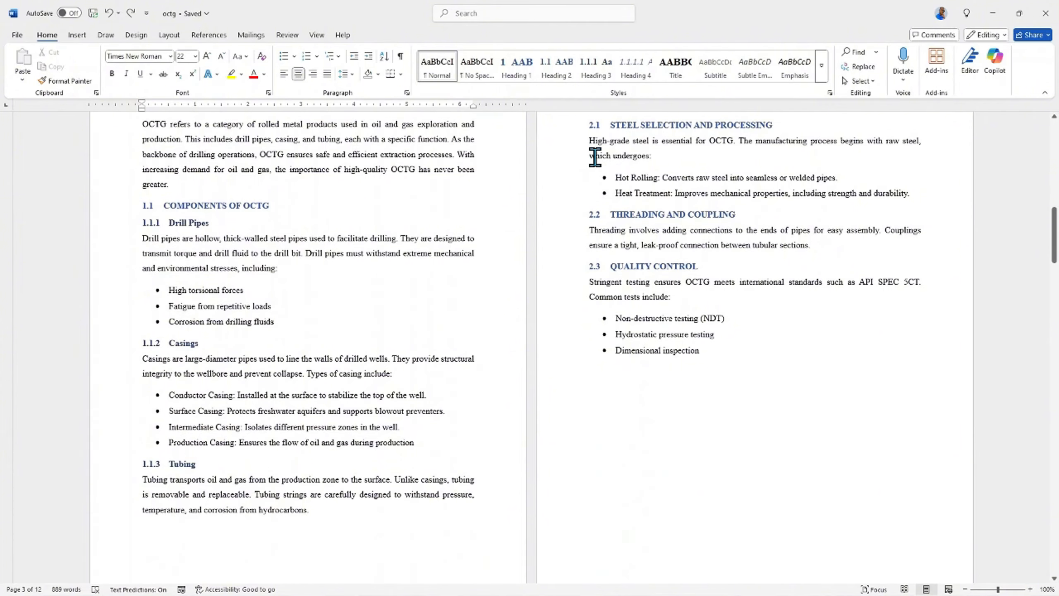
scroll(595, 158, down, 8)
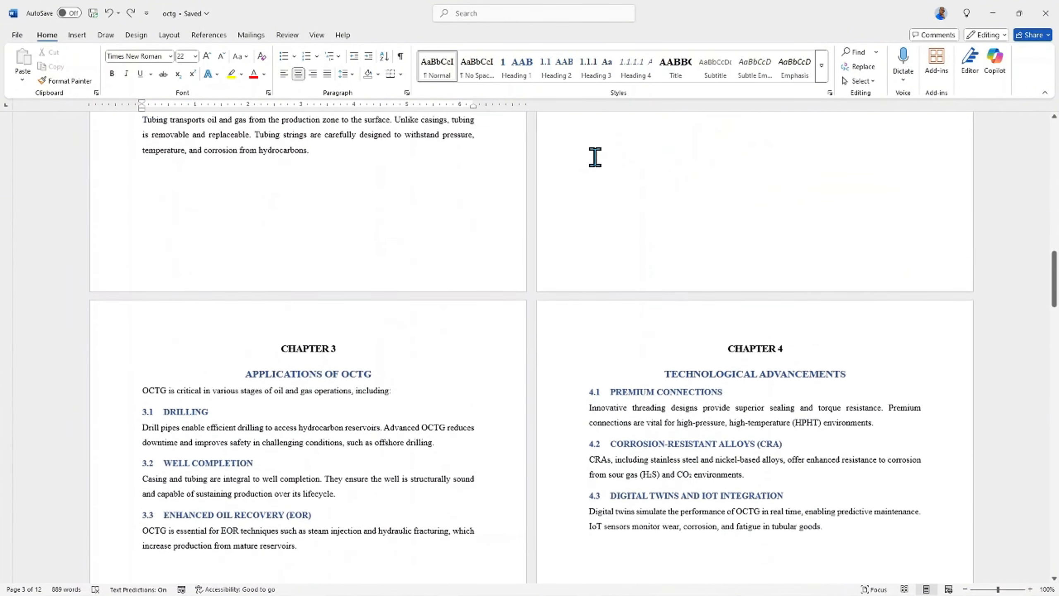
scroll(595, 157, down, 4)
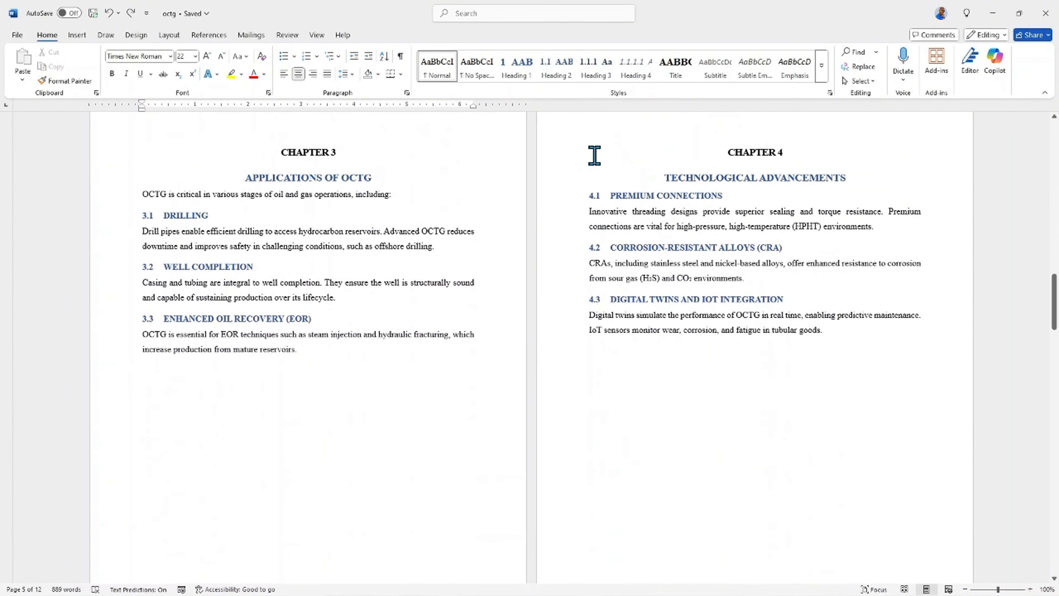
scroll(595, 155, down, 3)
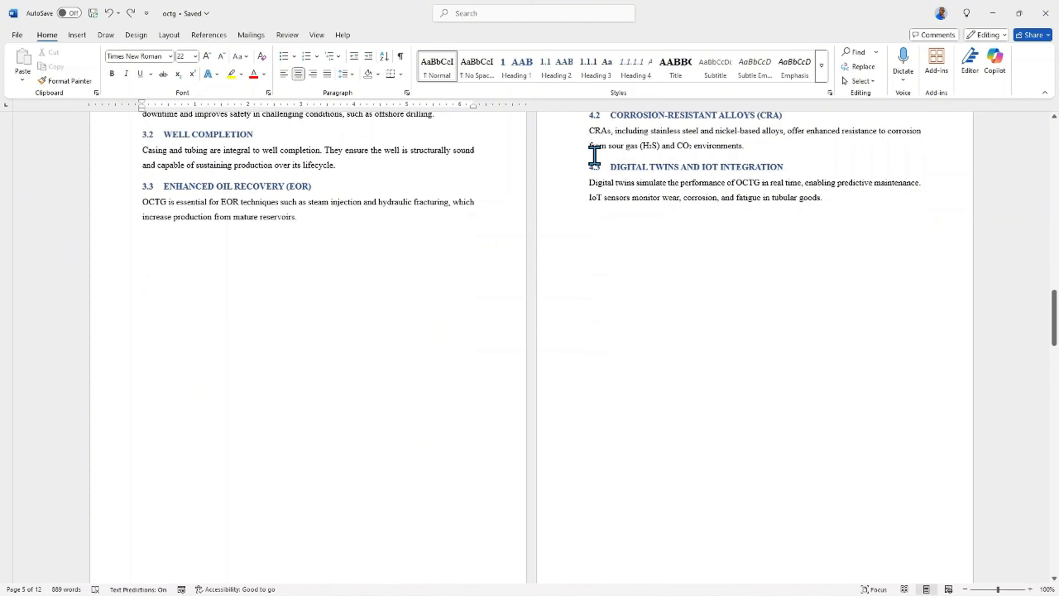
scroll(595, 156, down, 8)
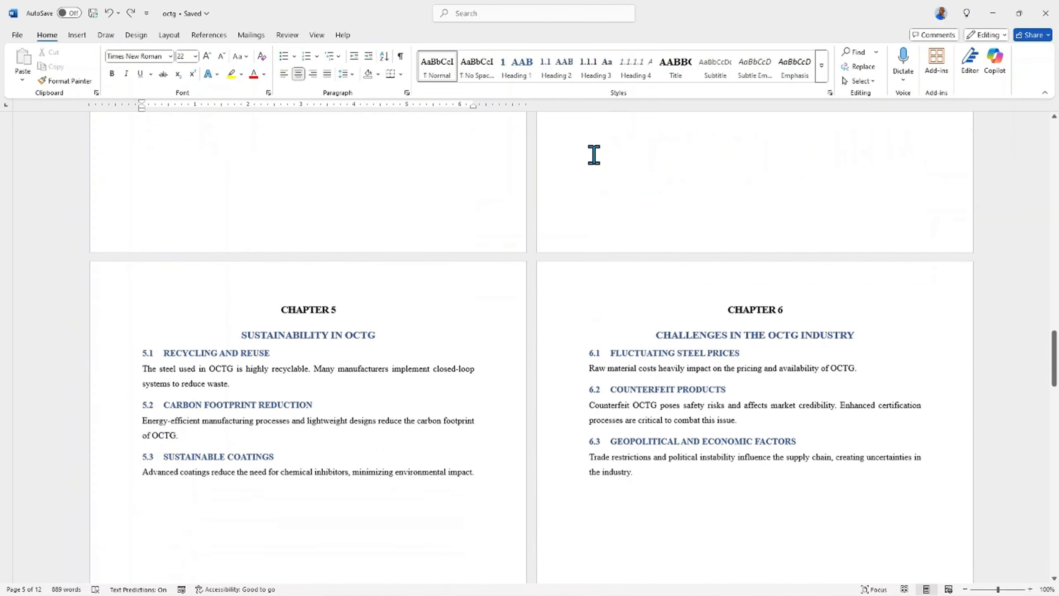
scroll(594, 155, up, 8)
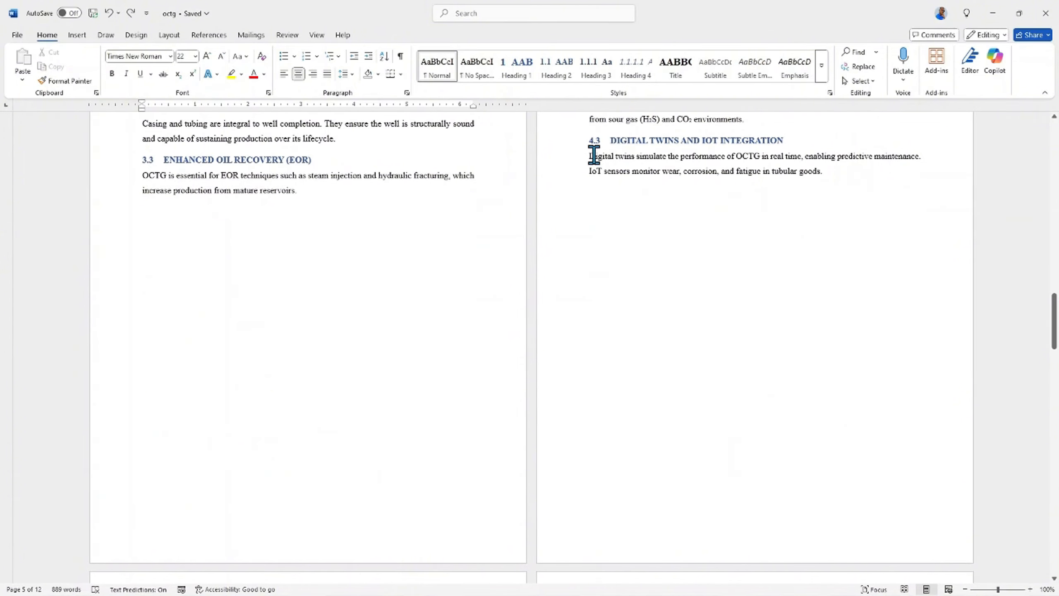
scroll(594, 156, up, 3)
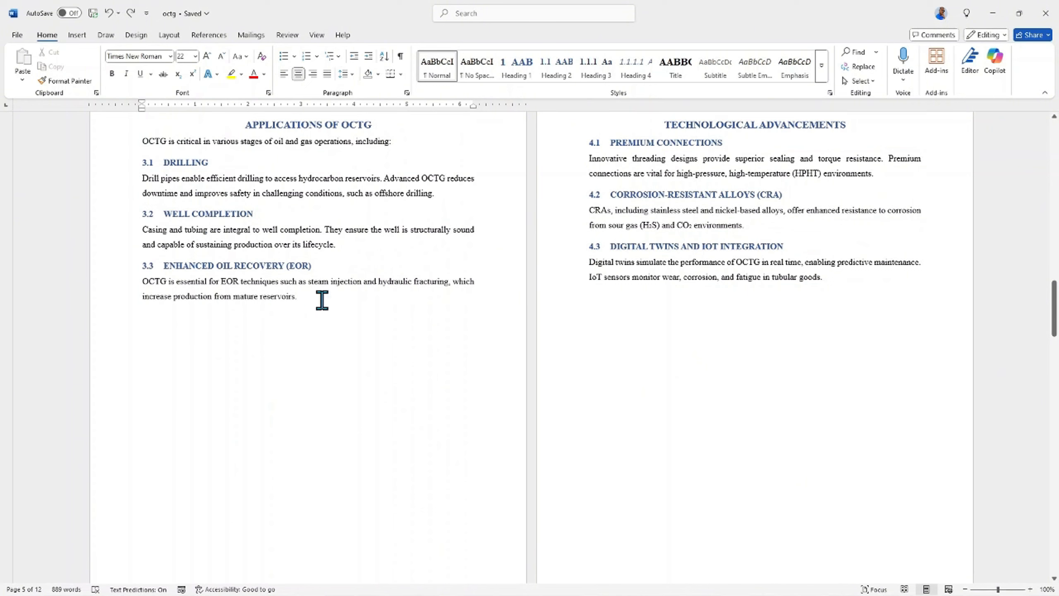
- Place the insertion point at the end of the Well Completion paragraph in section 3.2, ready for inserting a picture
click(356, 246)
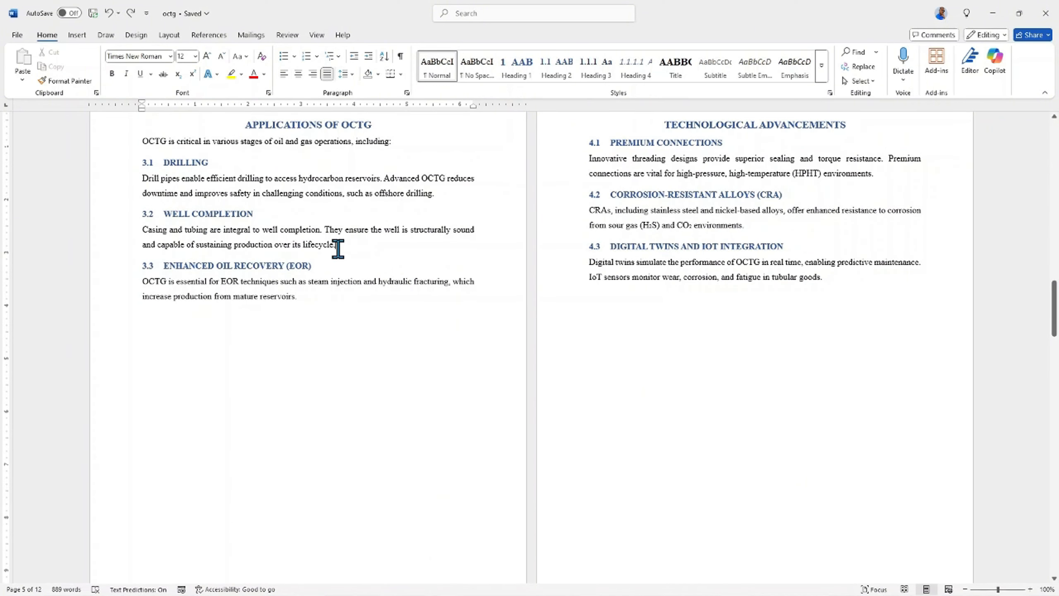
click(77, 36)
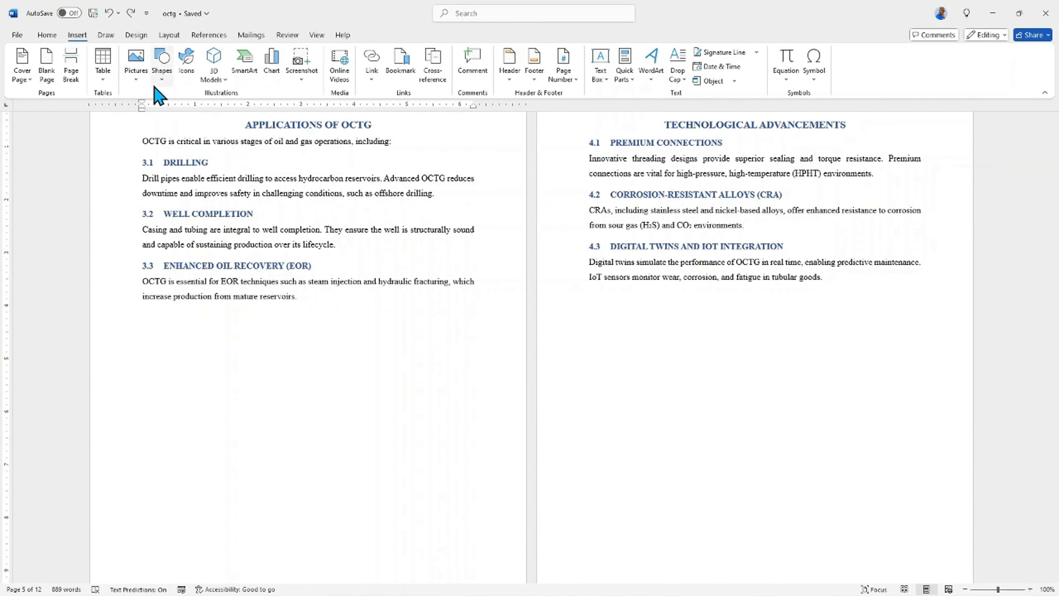
click(138, 77)
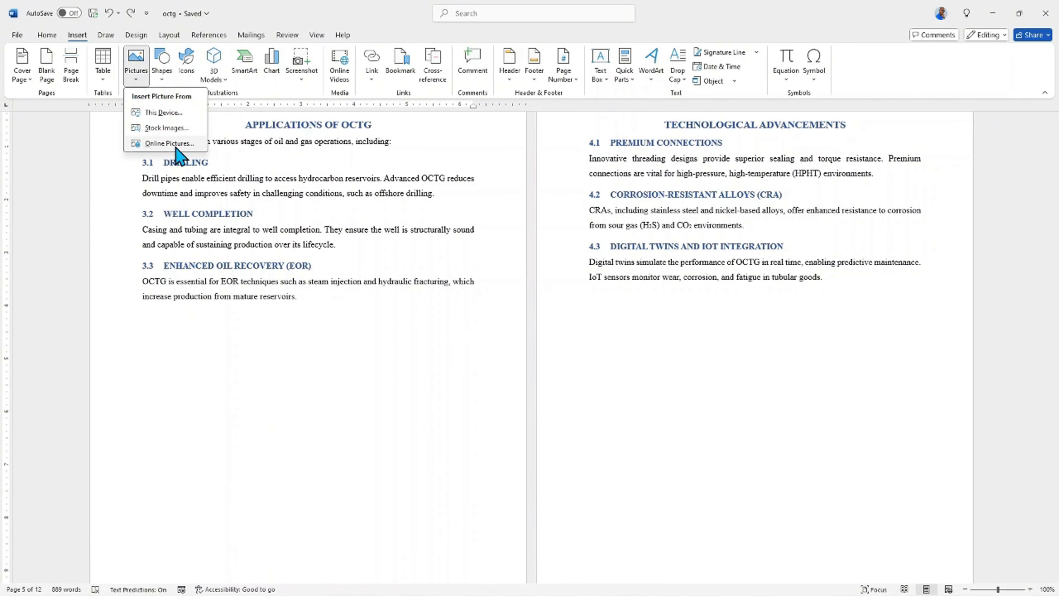
click(183, 114)
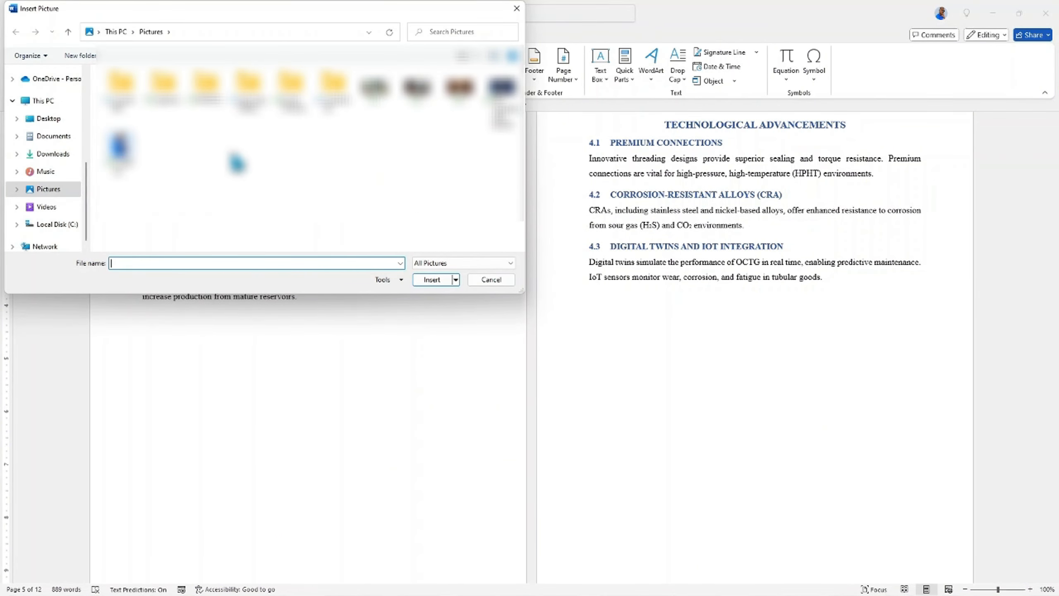
click(125, 167)
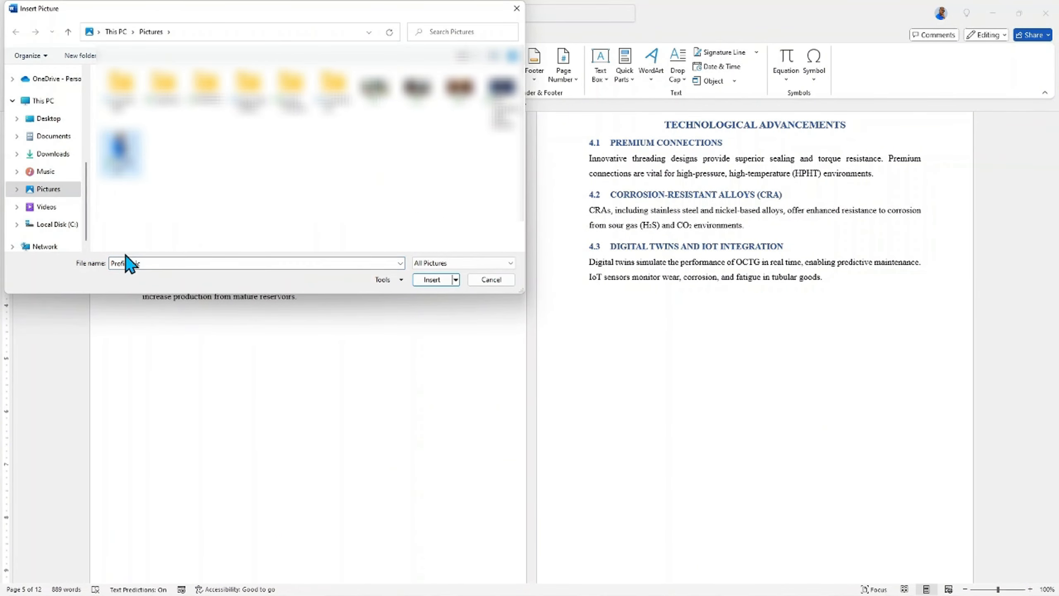
click(484, 282)
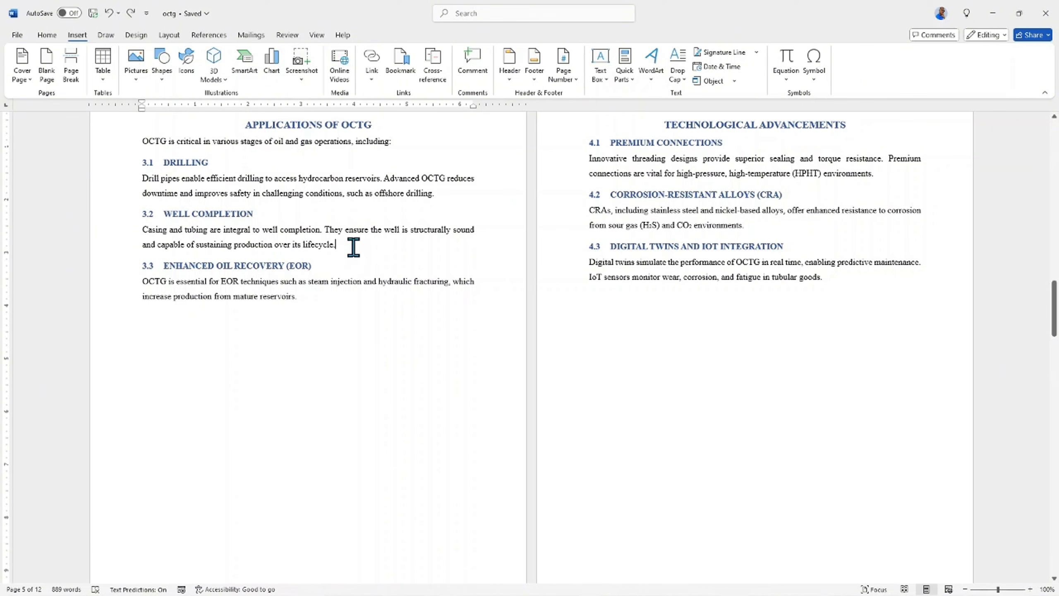
- Insert an online picture of a well completion diagram after the section 3.2 paragraph and widen it to about 6.33 inches
click(137, 80)
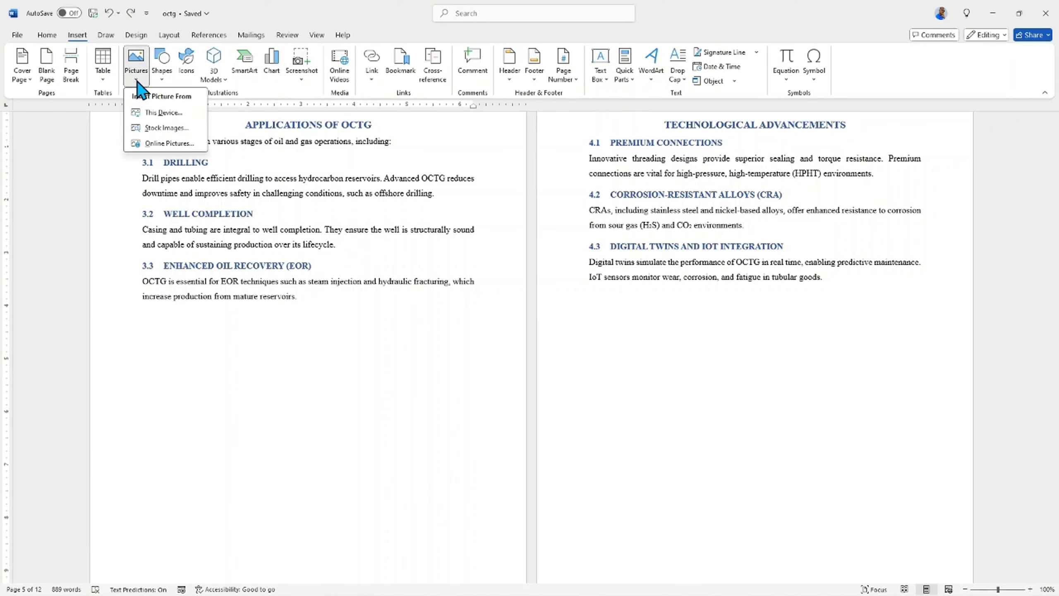
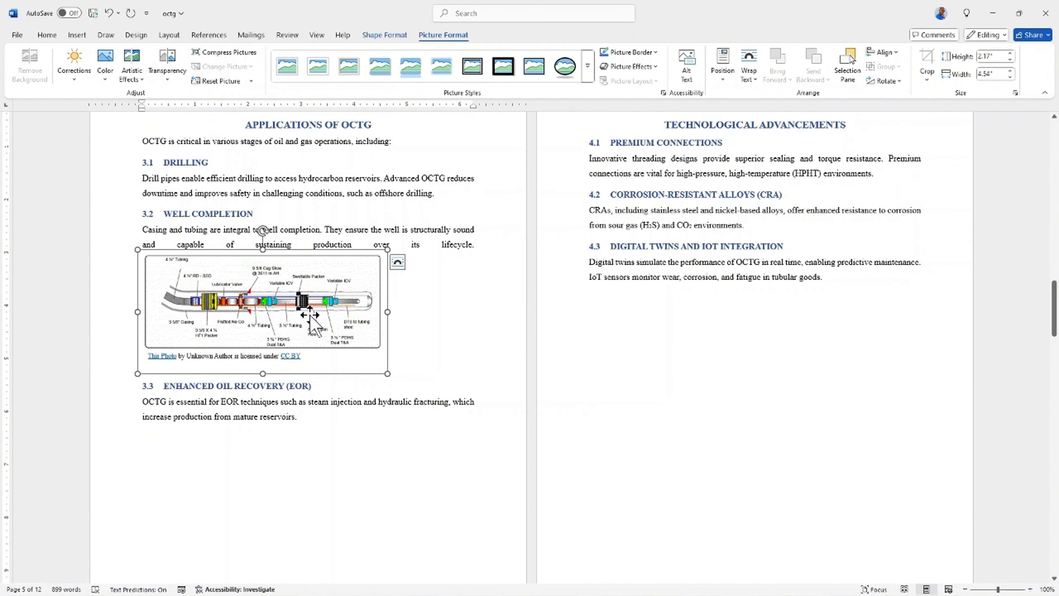
drag(387, 312, 478, 317)
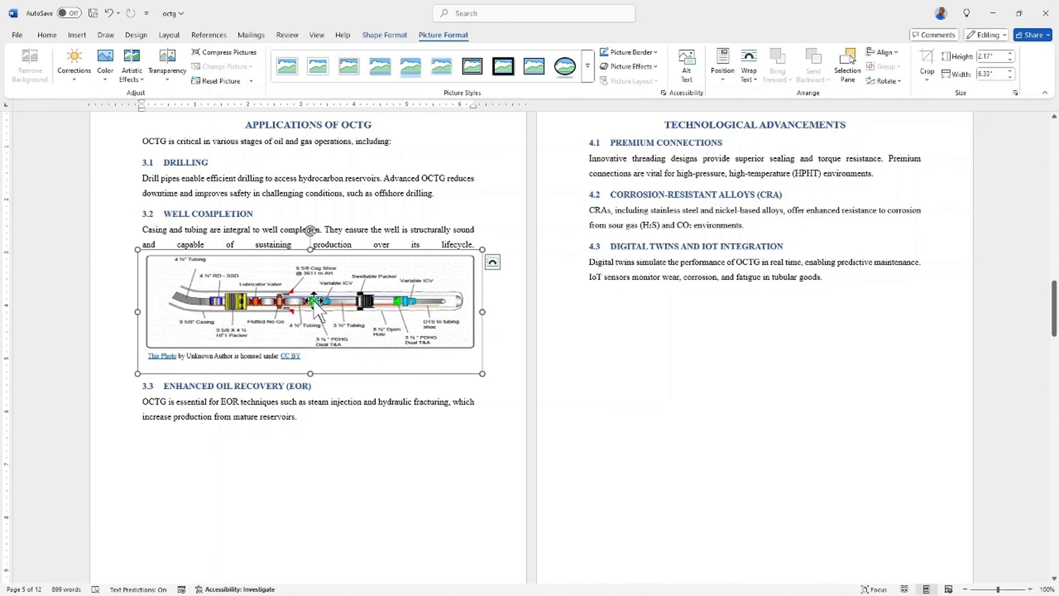
- Set the diagram's text wrapping to Top and Bottom and move it slightly down from the section 3.2 paragraph
drag(304, 309, 299, 341)
click(493, 263)
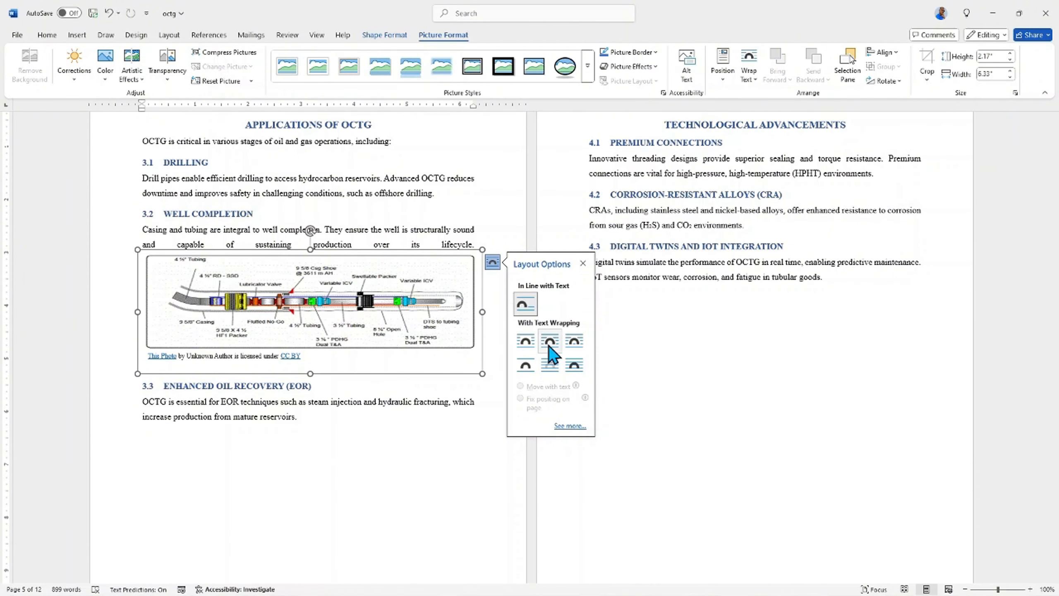
click(575, 341)
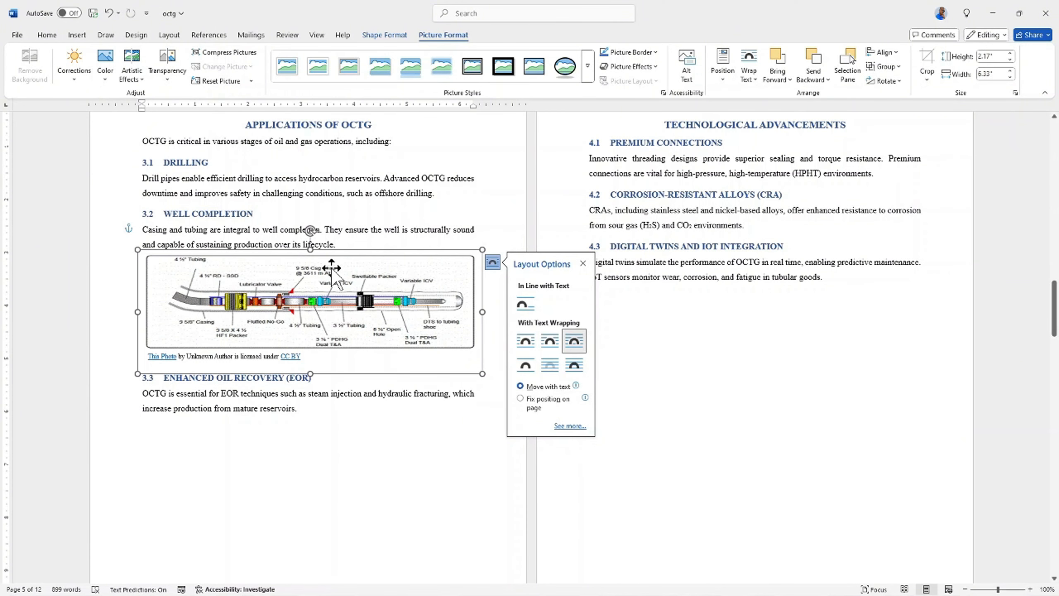
click(583, 263)
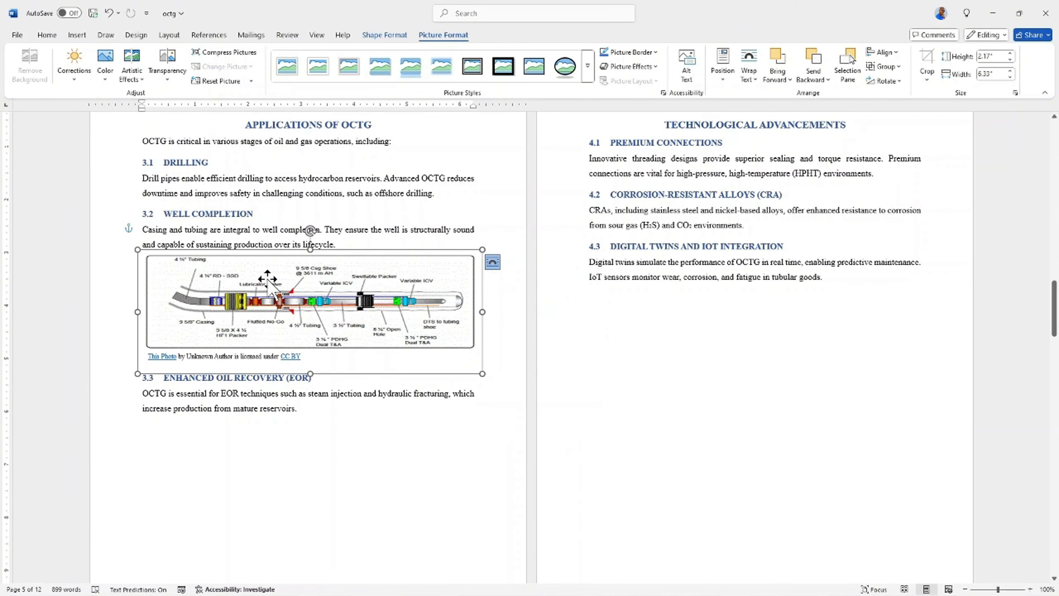
mouse_move(265, 270)
mouse_down()
mouse_move(263, 297)
mouse_move(259, 268)
mouse_move(263, 279)
mouse_up()
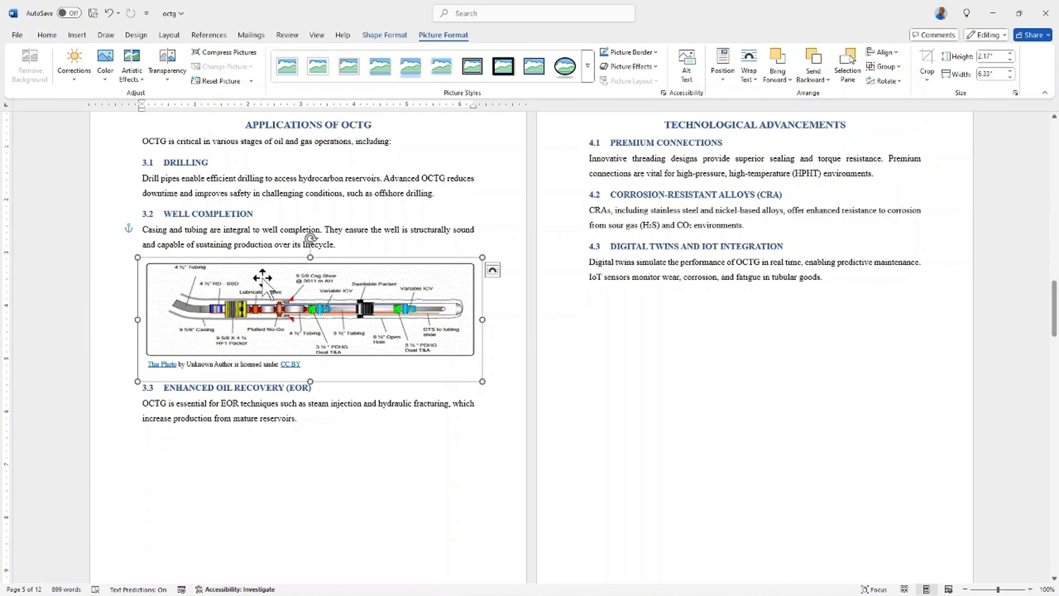
- Delete the photo attribution text box beneath the well completion diagram
click(311, 365)
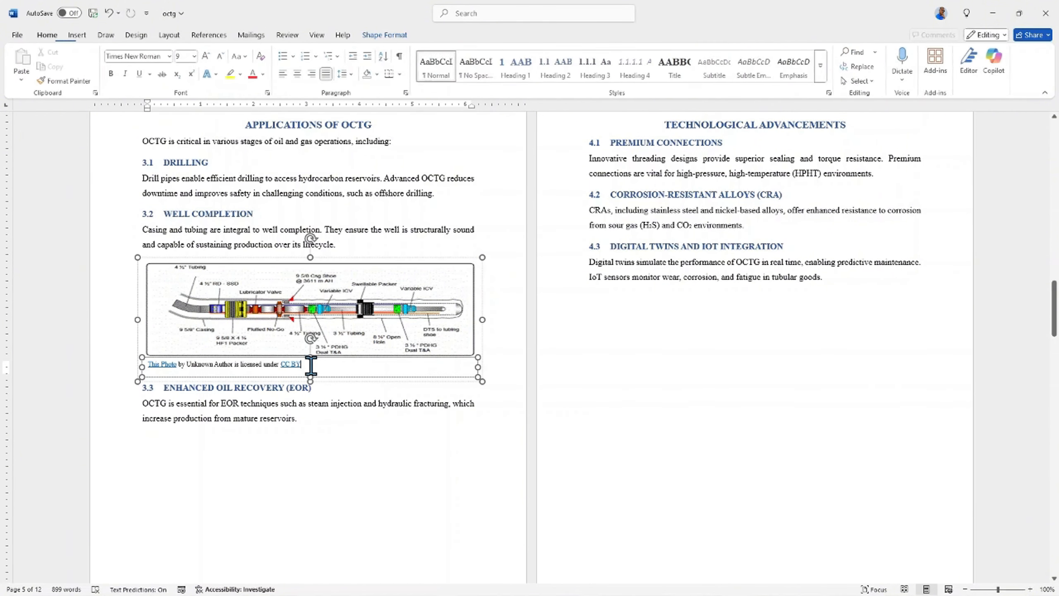
click(479, 375)
key(Delete)
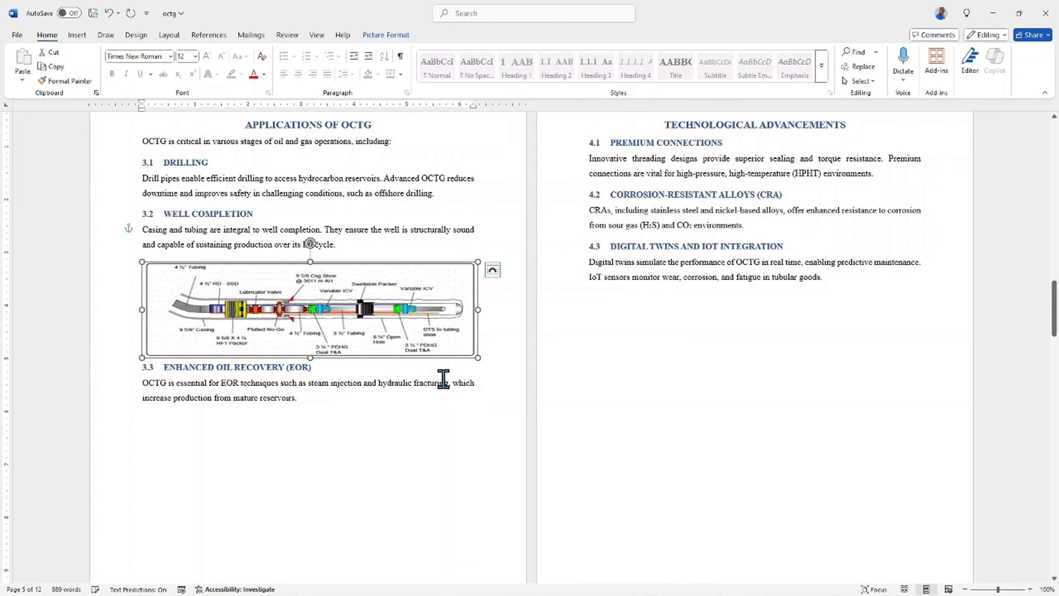
- Add an empty paragraph between the well completion diagram and heading 3.3
click(493, 347)
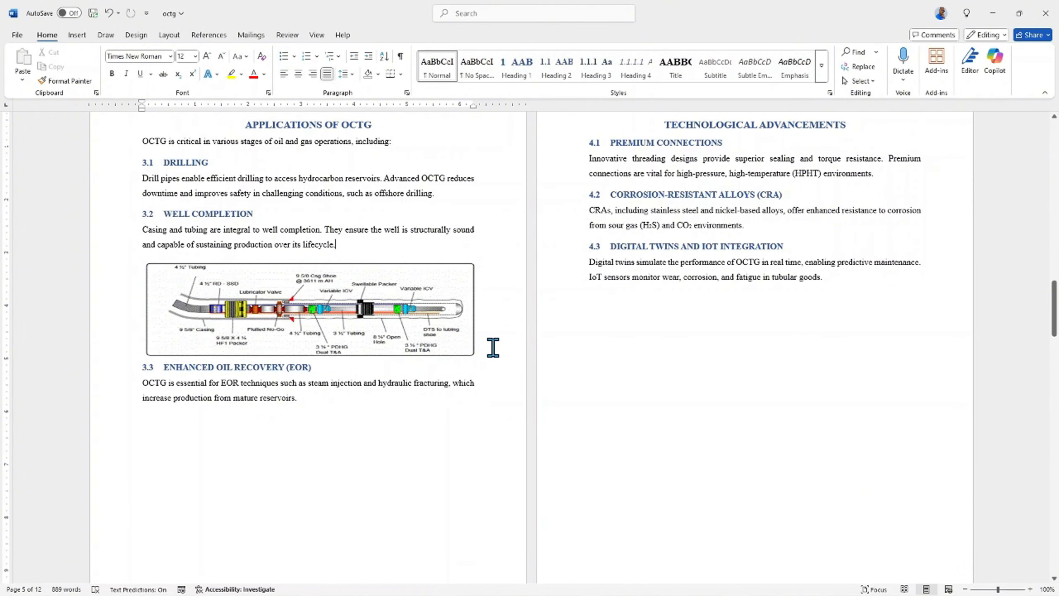
key(Return)
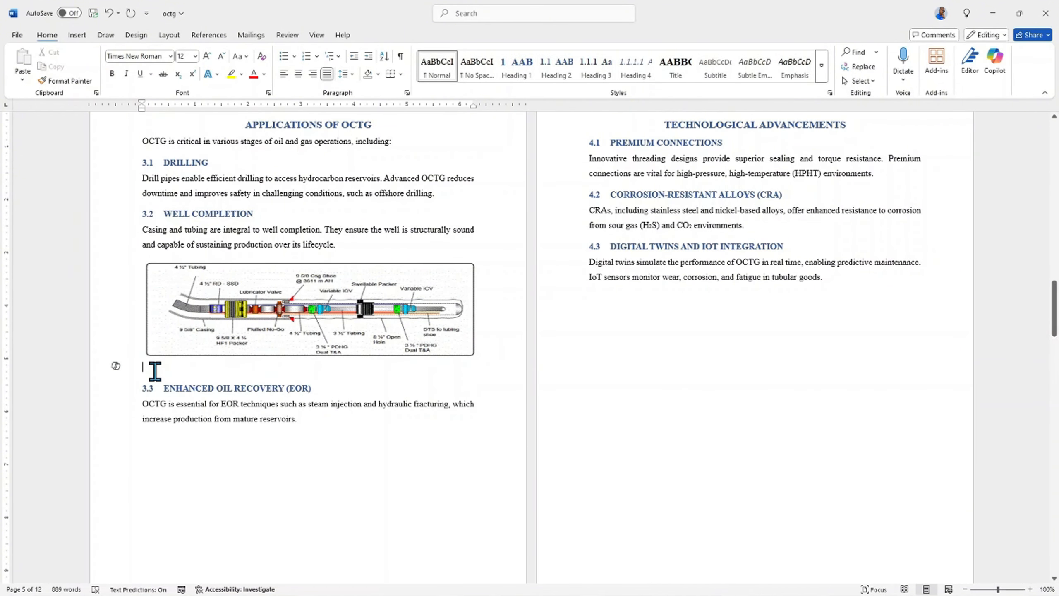
text(gsgn)
- Start a Figure caption below the well completion diagram with the text "Well Completion Diagram"
click(305, 315)
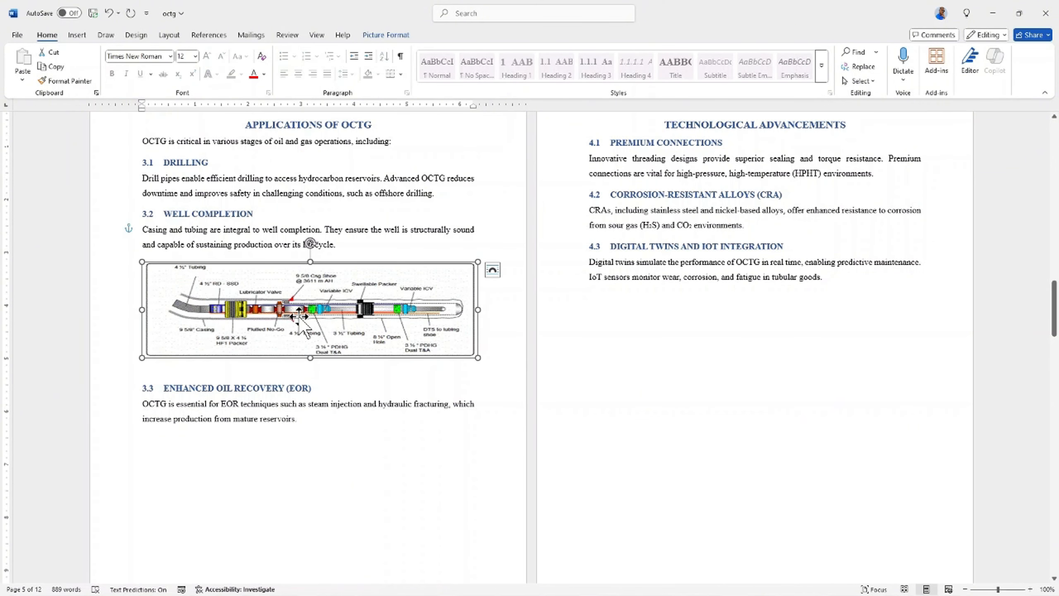
right_click(301, 320)
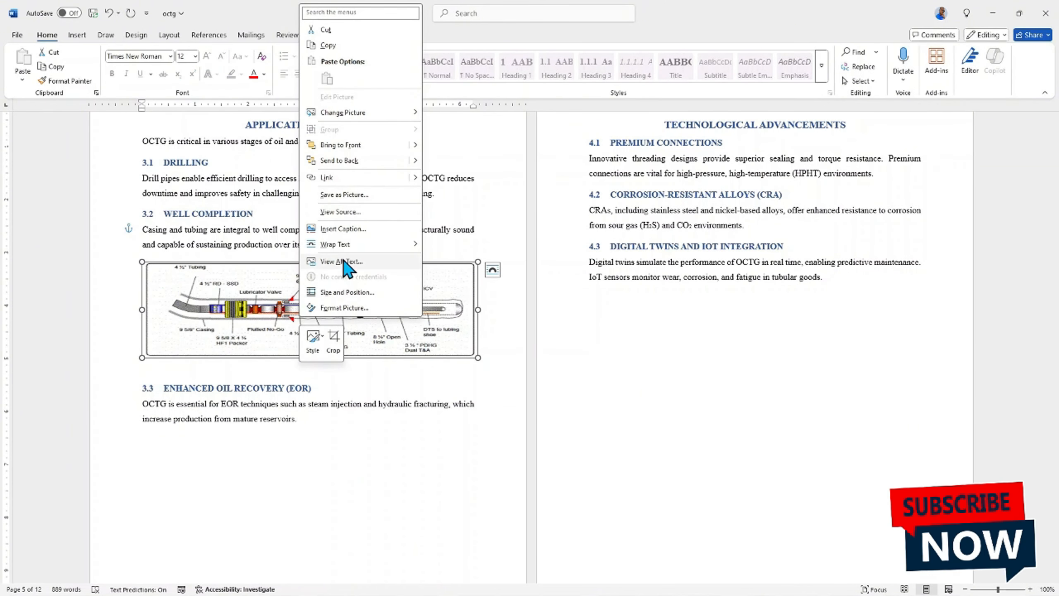
click(341, 229)
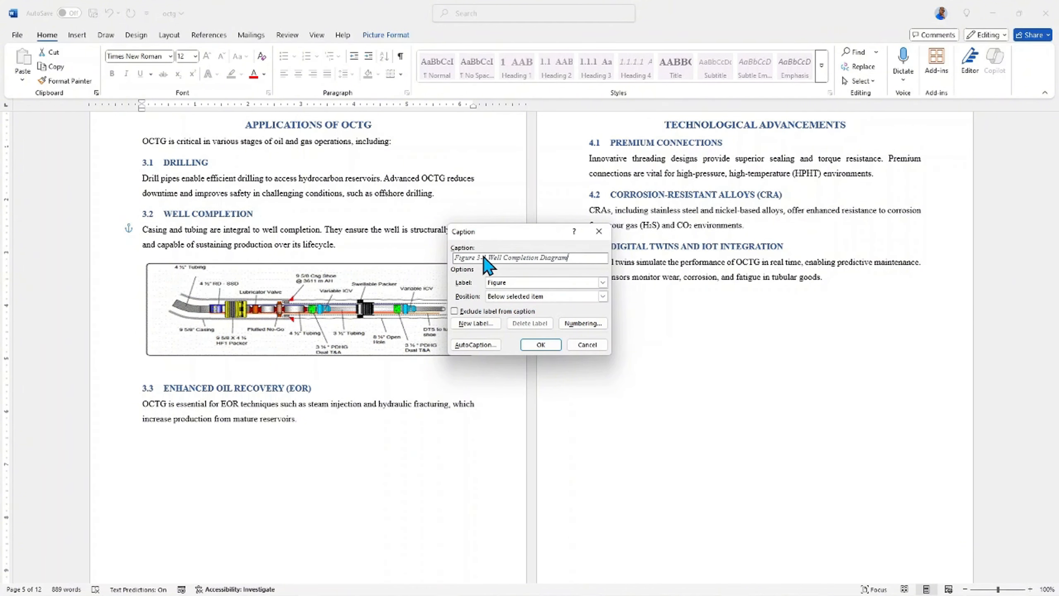
- Set the separator between chapter and figure number in the caption numbering to a period
click(586, 325)
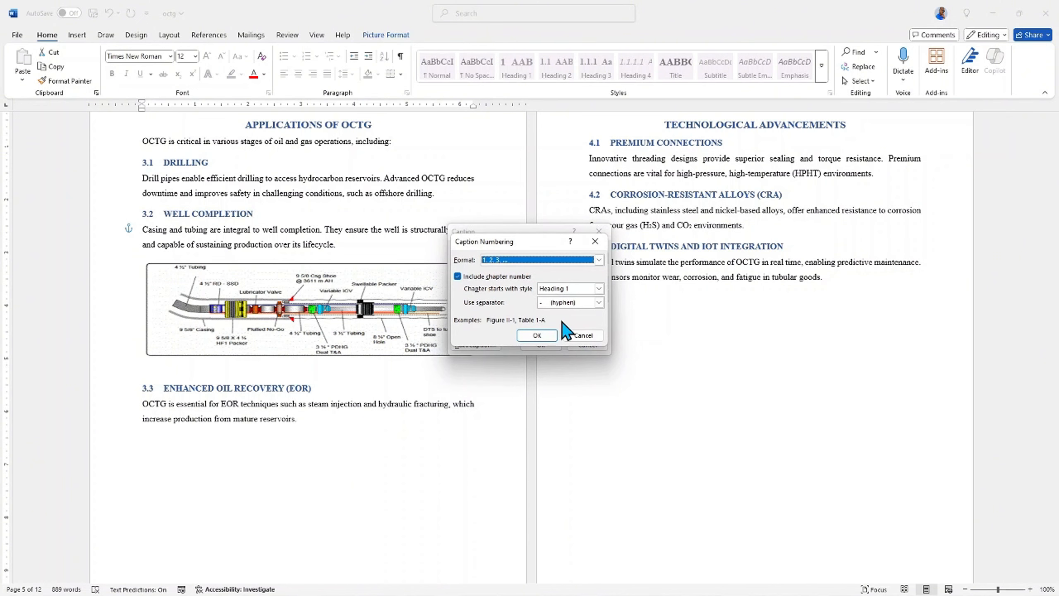
click(600, 303)
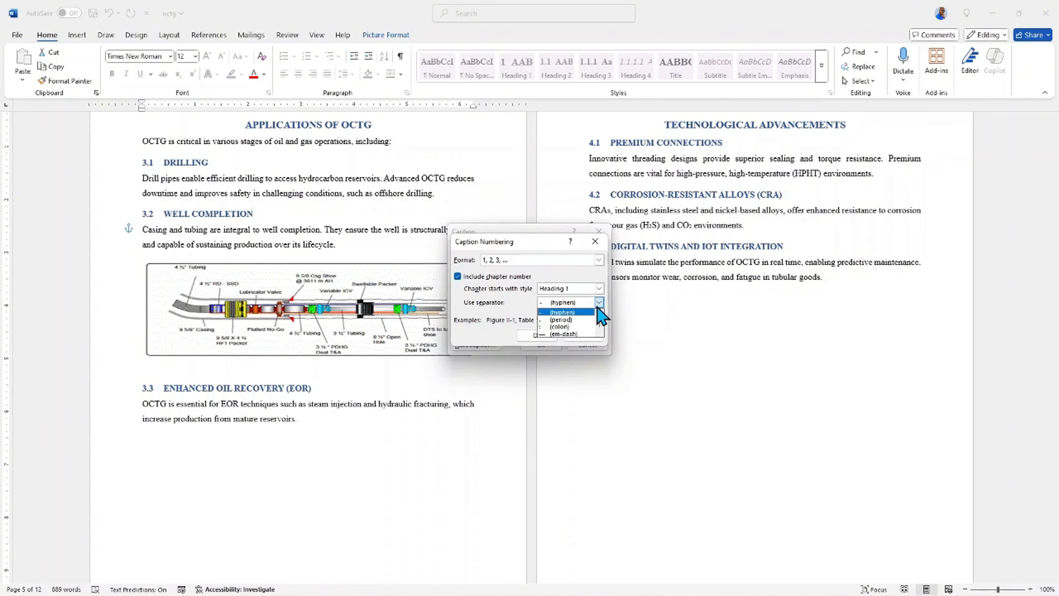
click(578, 321)
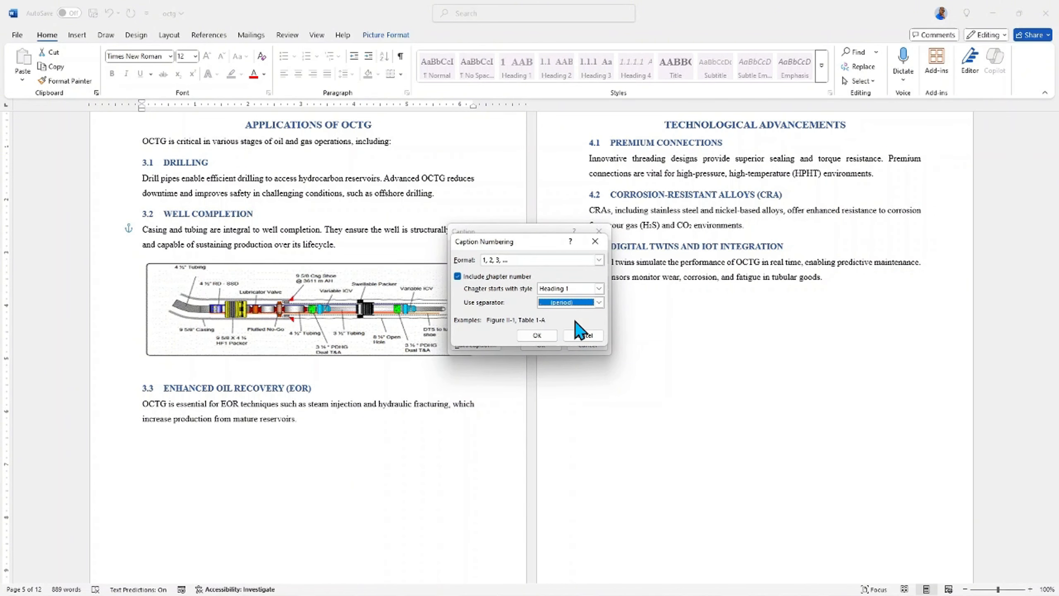
click(537, 336)
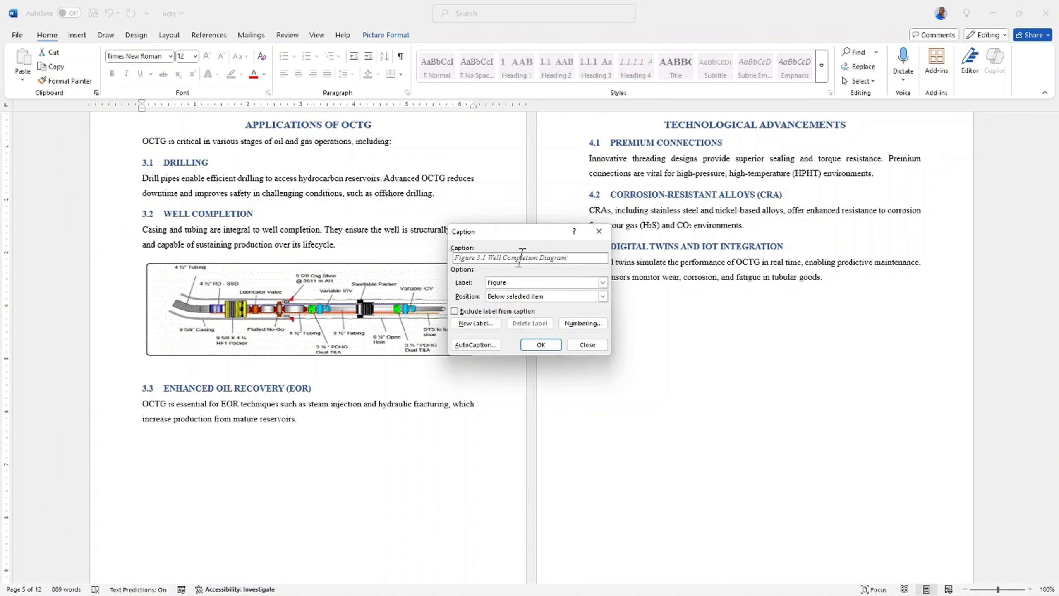
- Insert the well completion diagram's caption and format its text as bold, non-italic, 12 pt
click(542, 346)
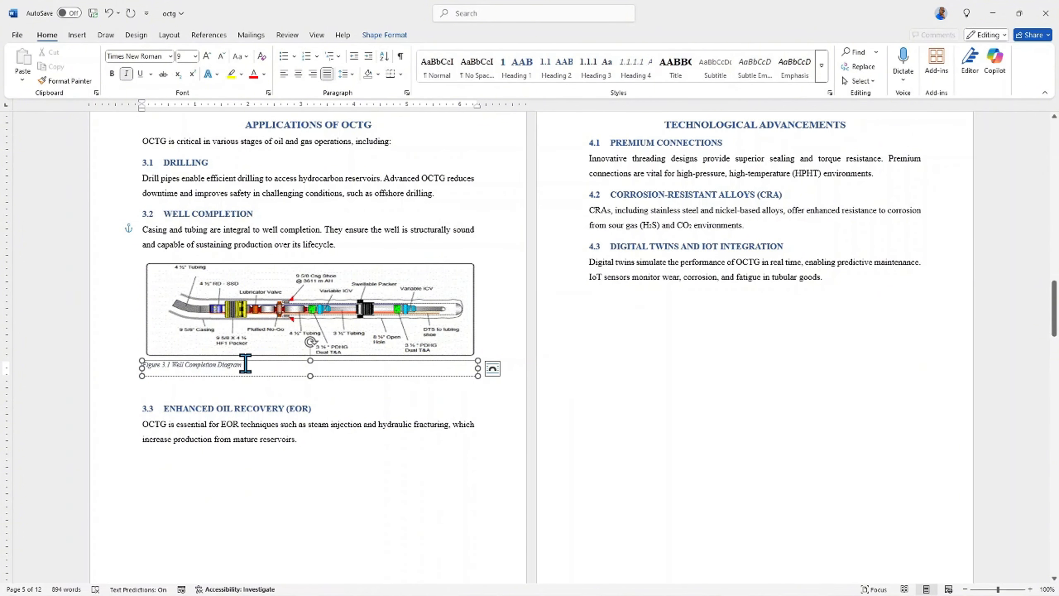
drag(245, 364, 138, 362)
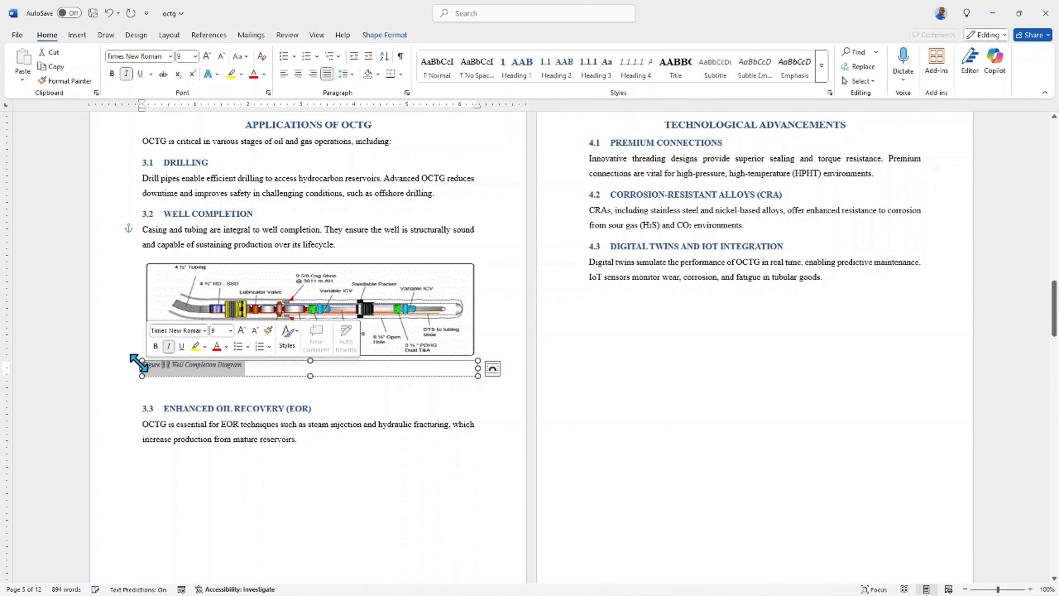
click(125, 74)
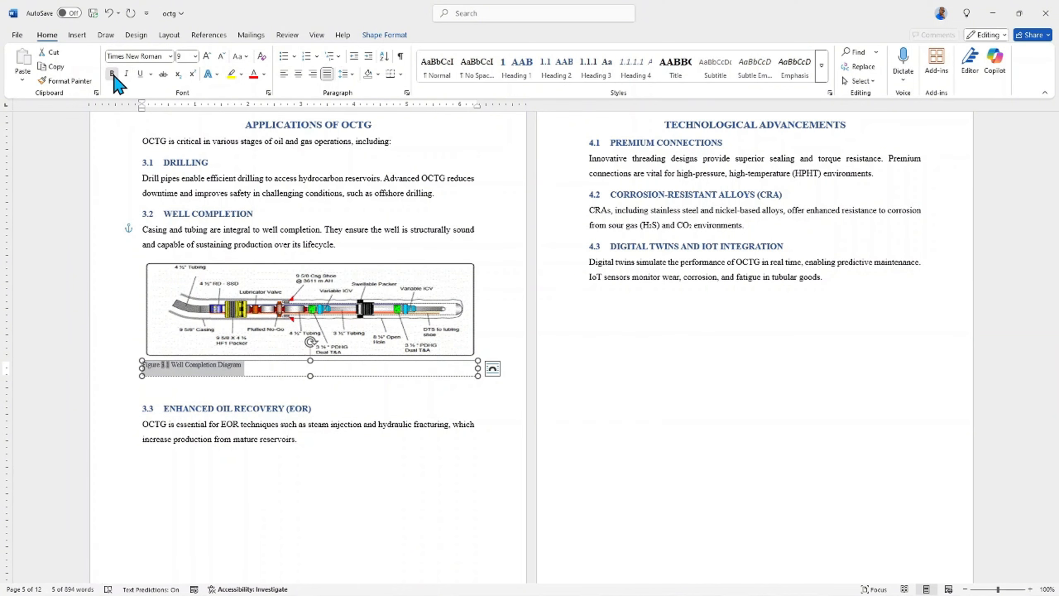
click(111, 74)
click(196, 56)
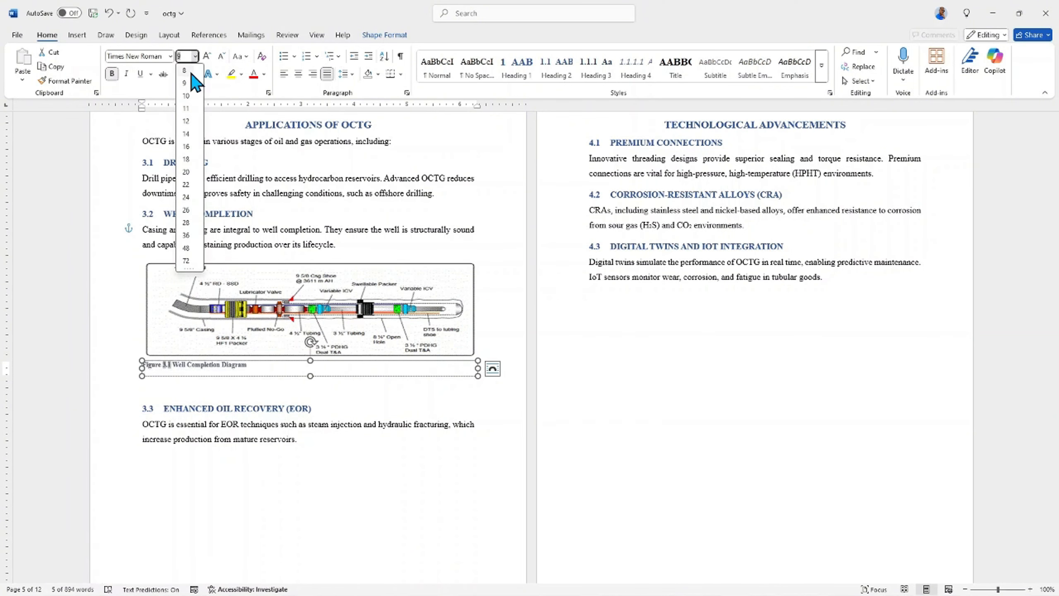
click(186, 121)
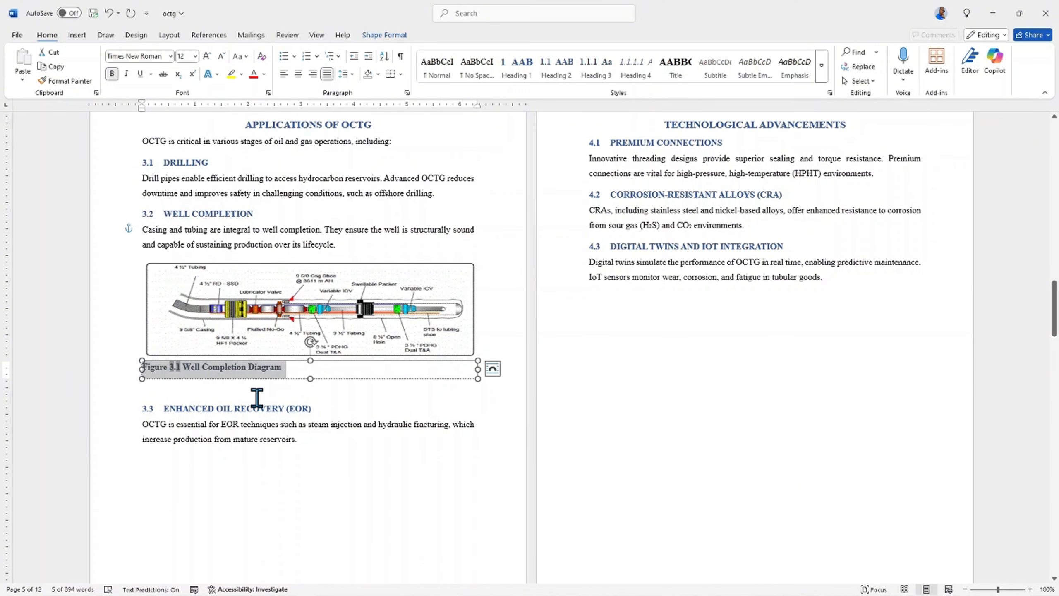
- Remove the empty paragraph between the well completion diagram's caption and heading 3.3
click(237, 394)
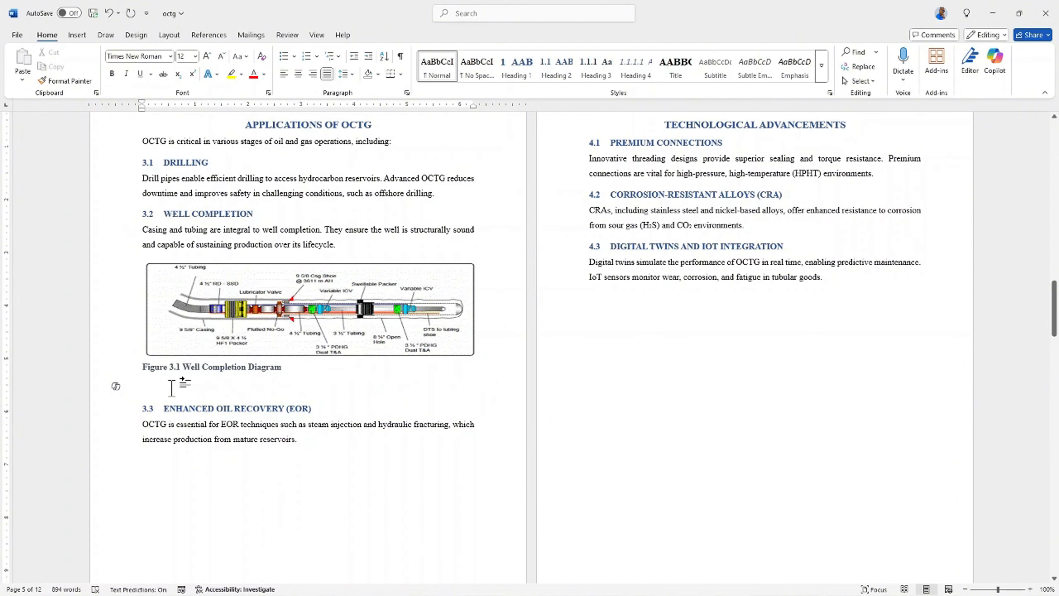
key(BackSpace)
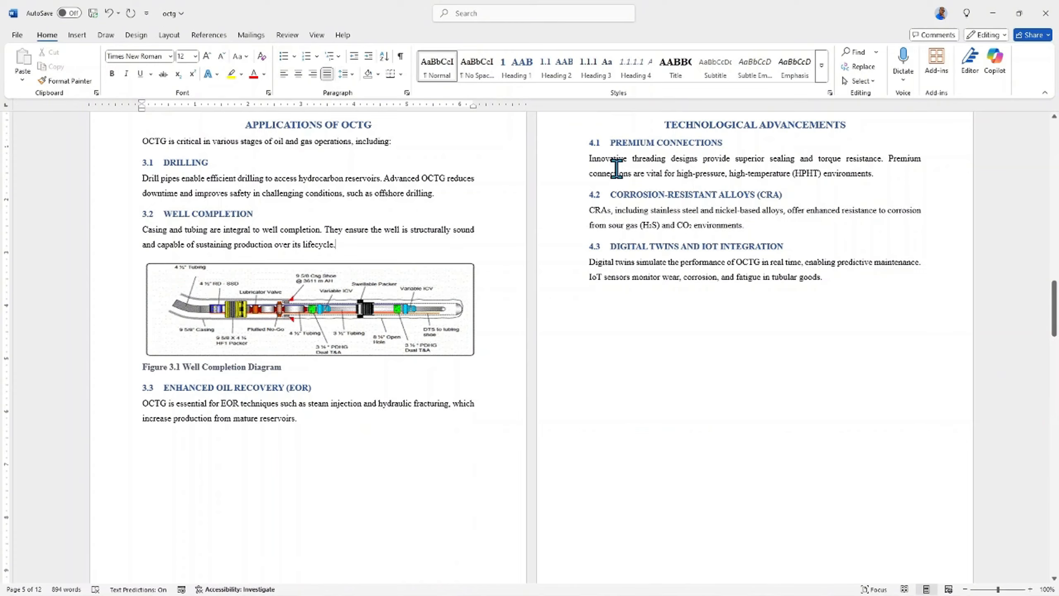
- Insert a Clustered Column chart after the Production Casing bullet in section 1.1.2
scroll(704, 154, up, 2)
scroll(705, 154, up, 7)
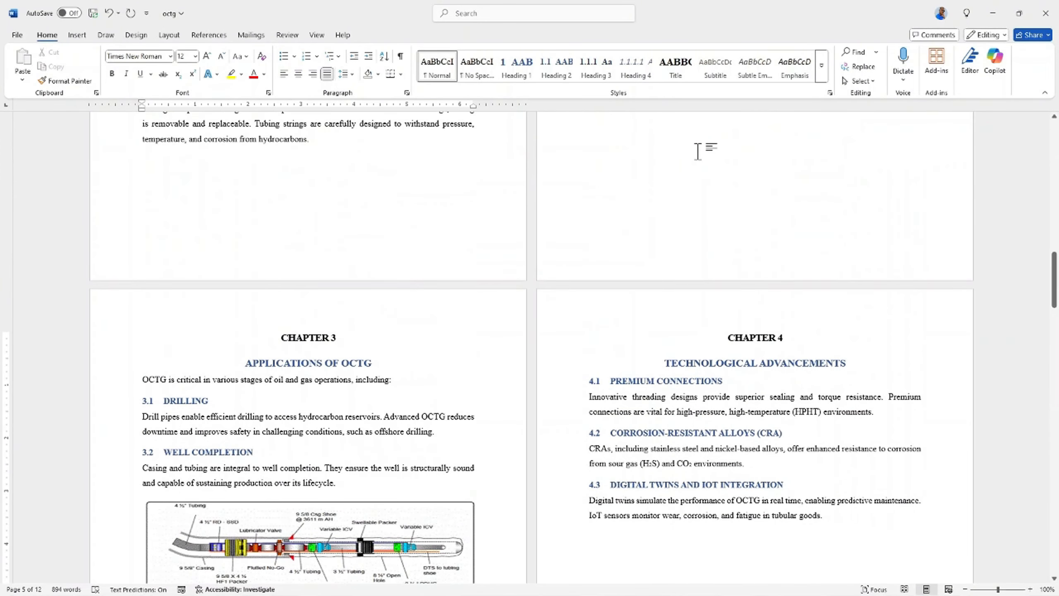
scroll(697, 151, up, 3)
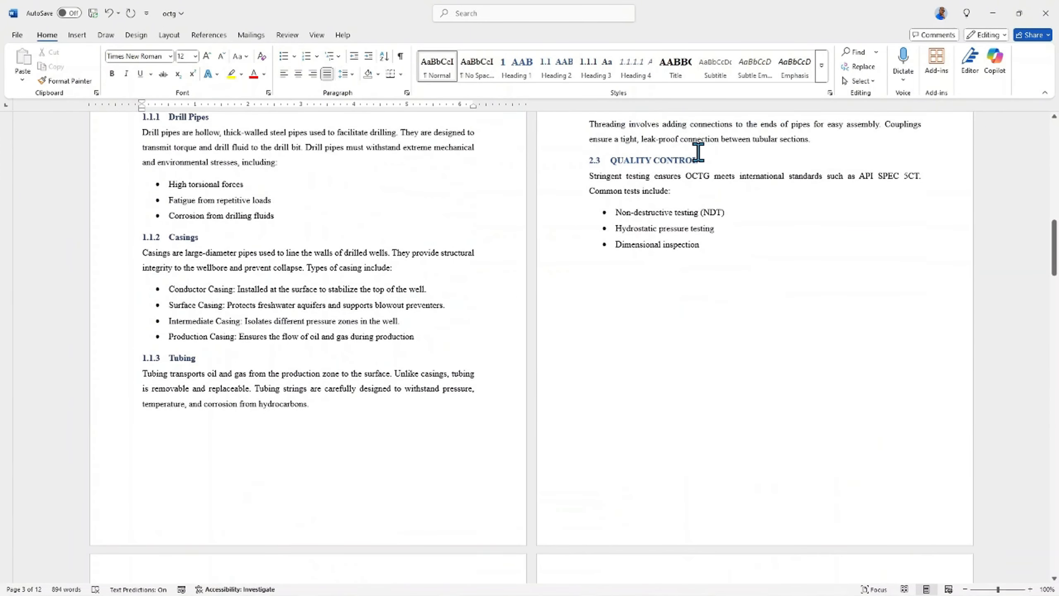
scroll(692, 157, down, 3)
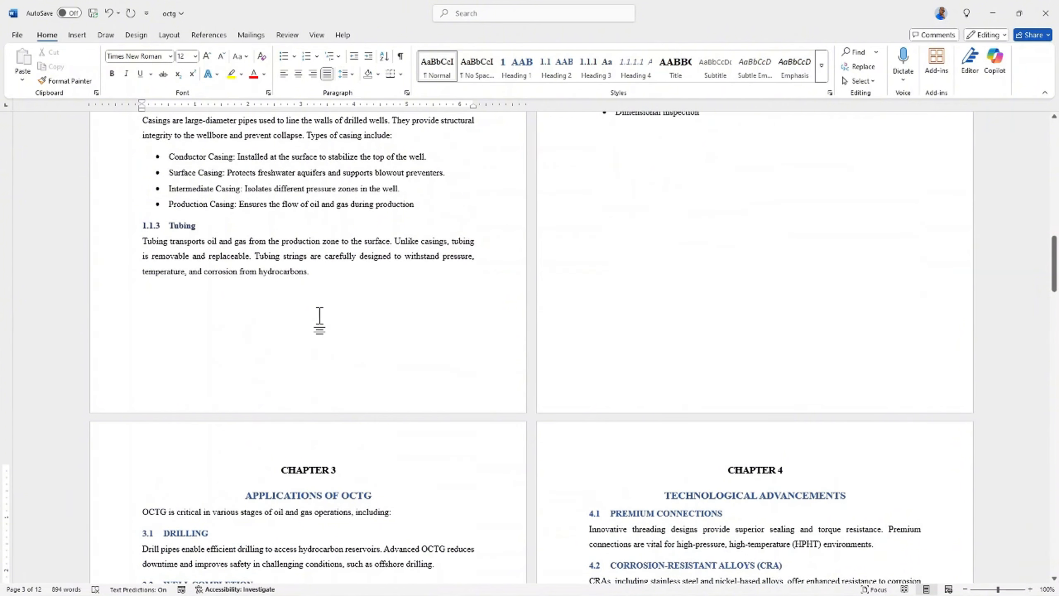
scroll(177, 256, up, 2)
scroll(184, 225, down, 2)
scroll(170, 239, up, 2)
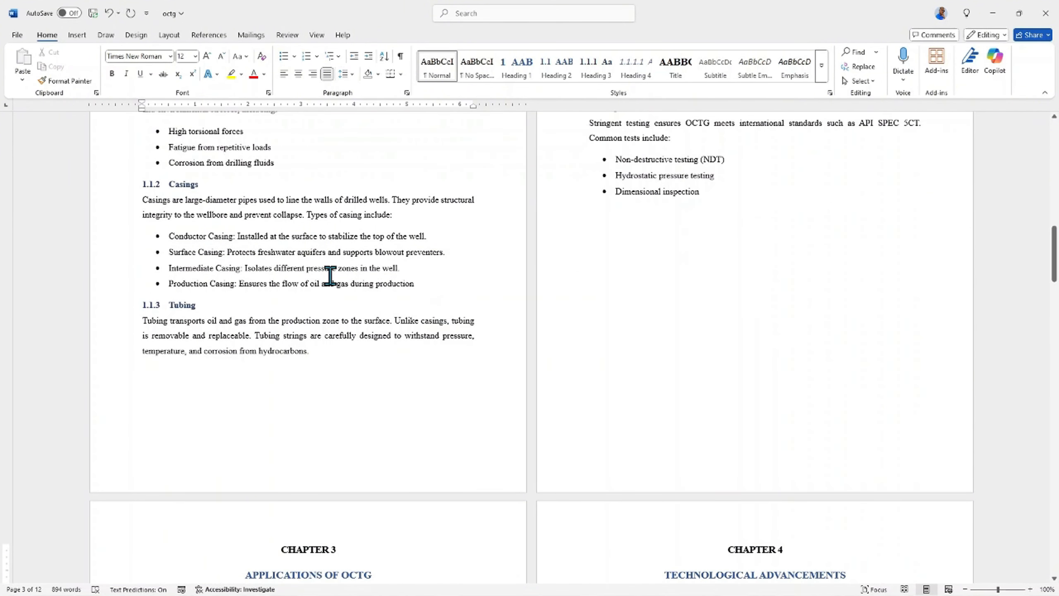
click(434, 288)
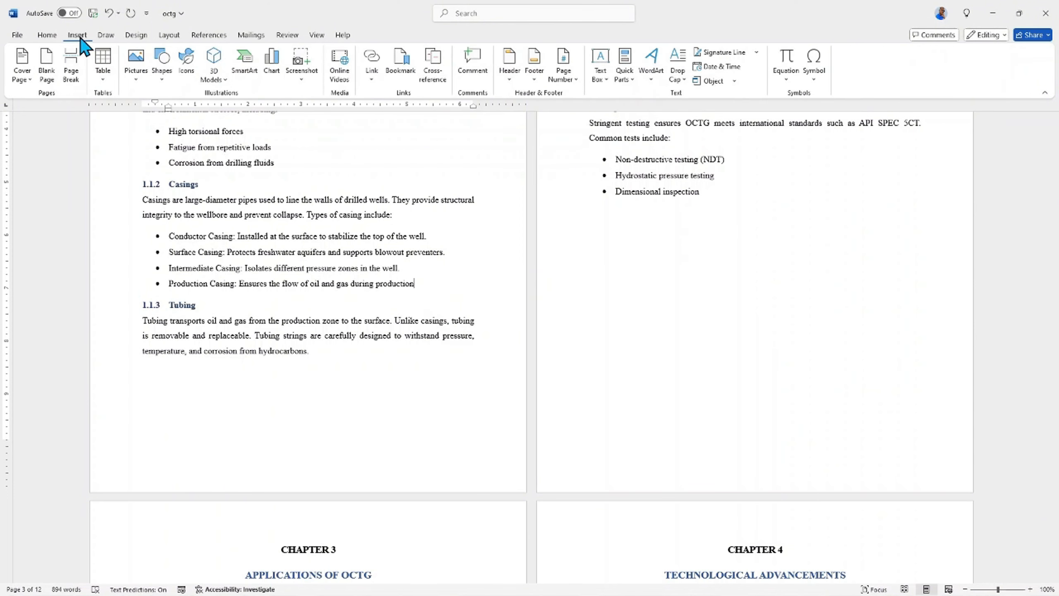
click(273, 64)
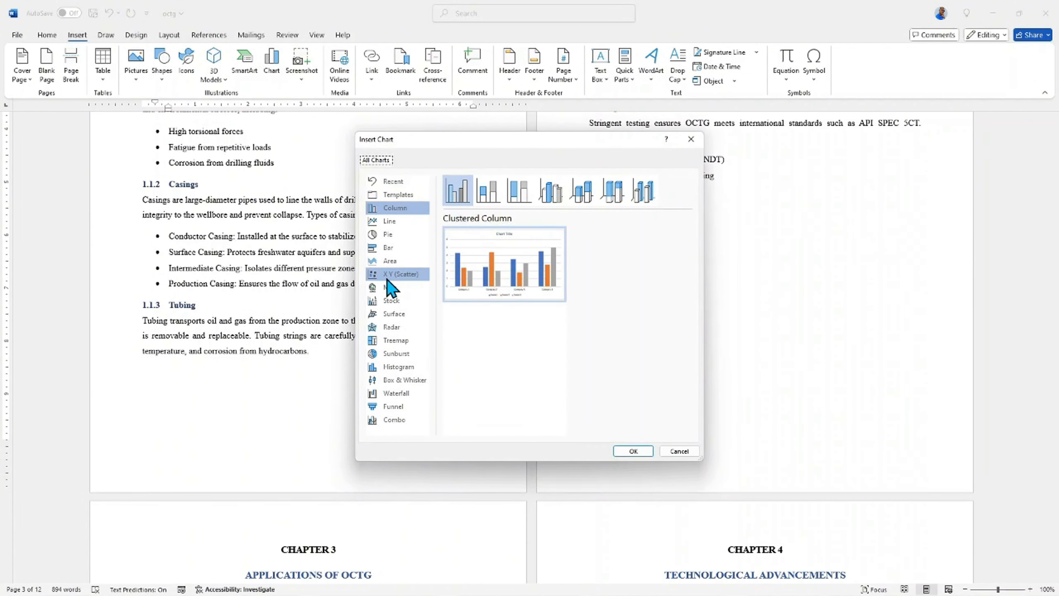
mouse_move(526, 266)
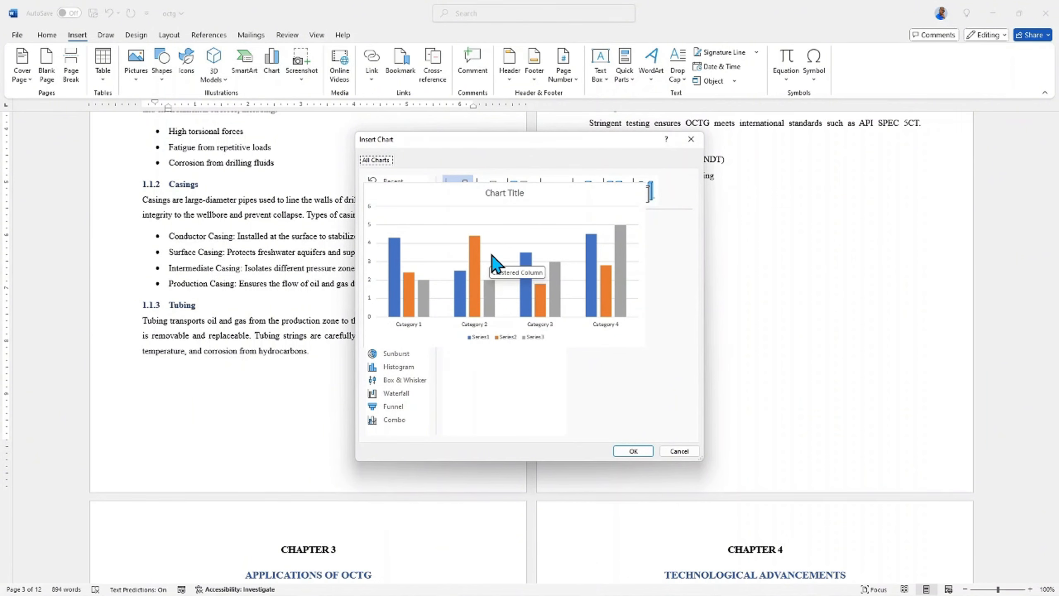
click(633, 451)
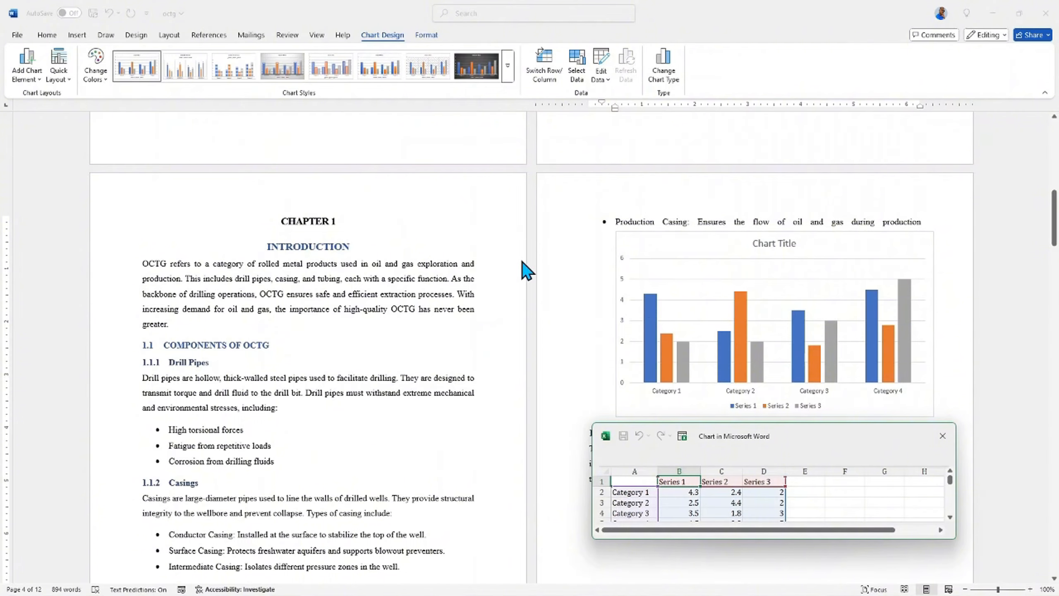
- Relabel the chart data as Casings with rows Conductor, Surface, Production and columns Year One, Year two, Year three, dropping the fourth category
scroll(526, 258, down, 5)
scroll(664, 198, up, 3)
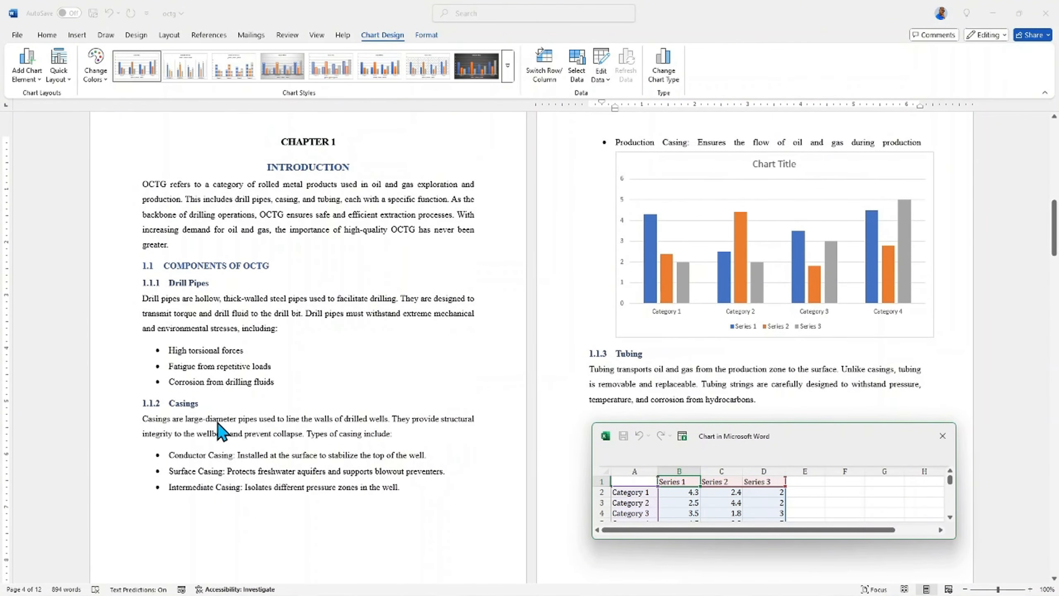
scroll(310, 365, down, 2)
scroll(257, 338, up, 1)
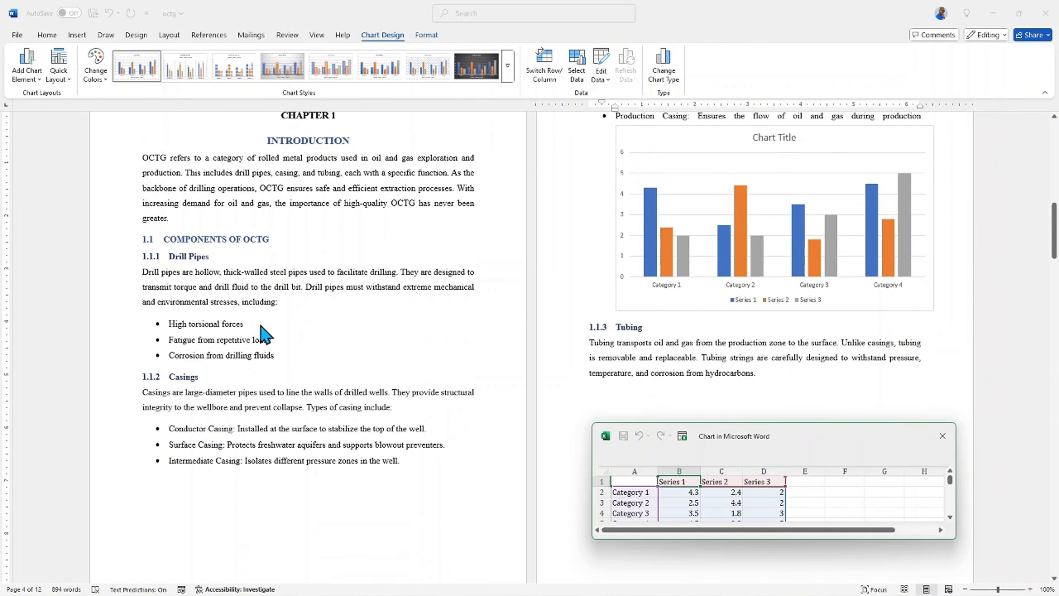
scroll(668, 271, up, 2)
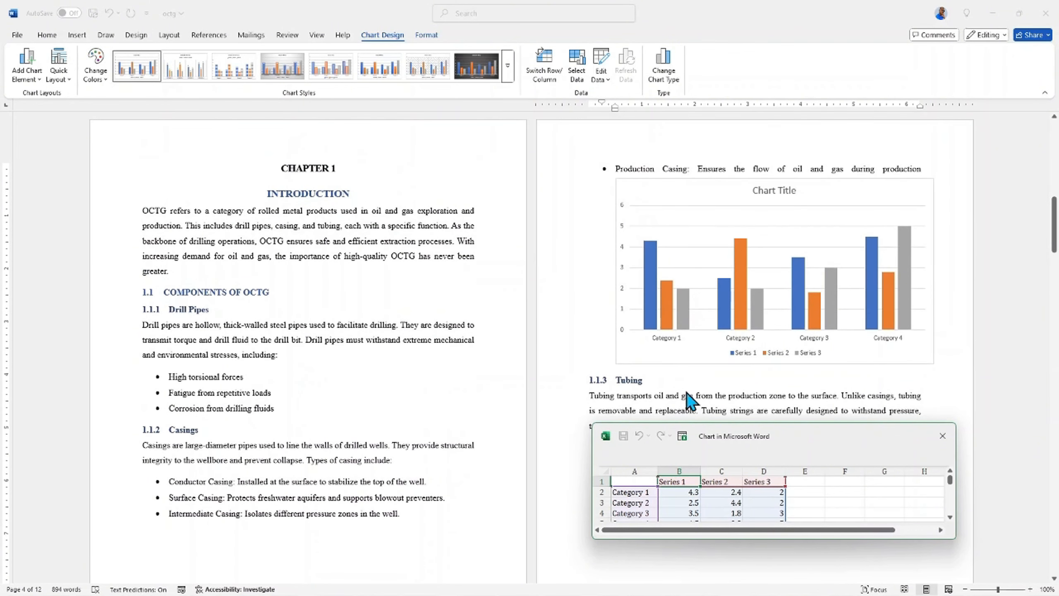
drag(788, 433, 786, 403)
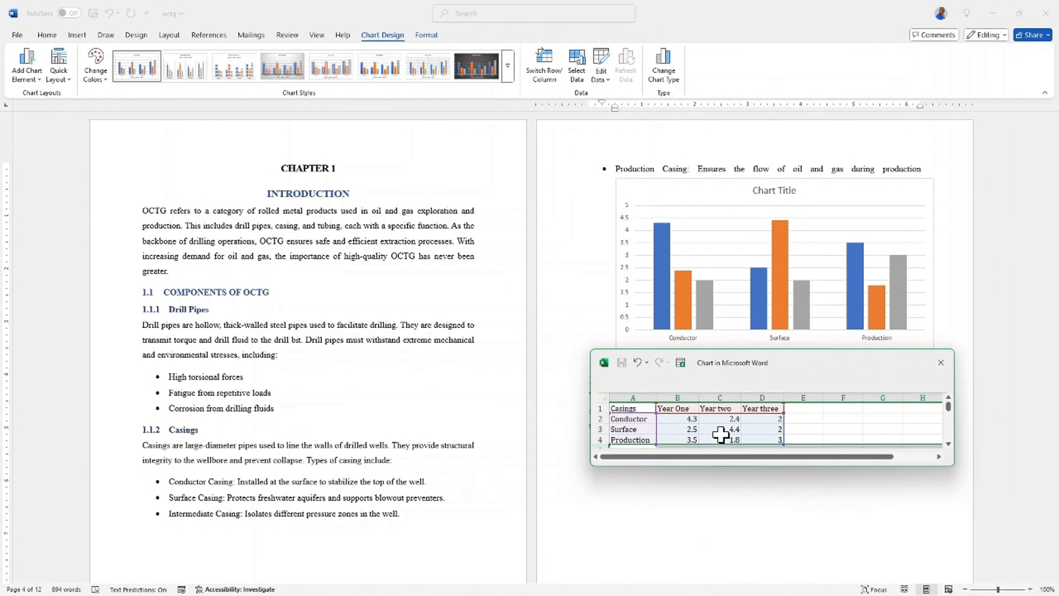
click(941, 362)
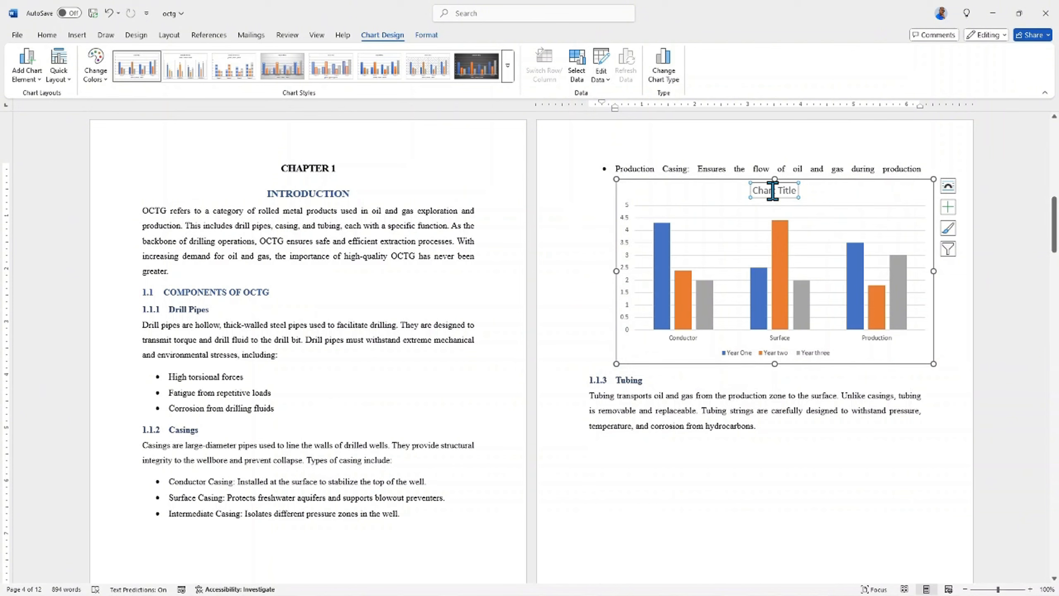
- Replace the chart's title with "Casings used over the years"
text(Casi)
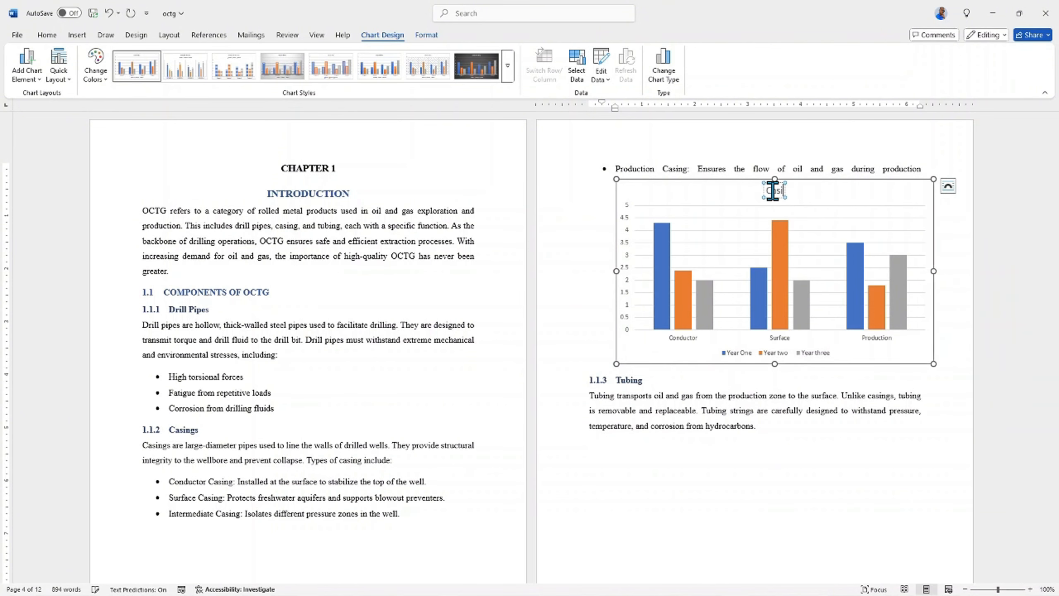
text(ngs used over the yea)
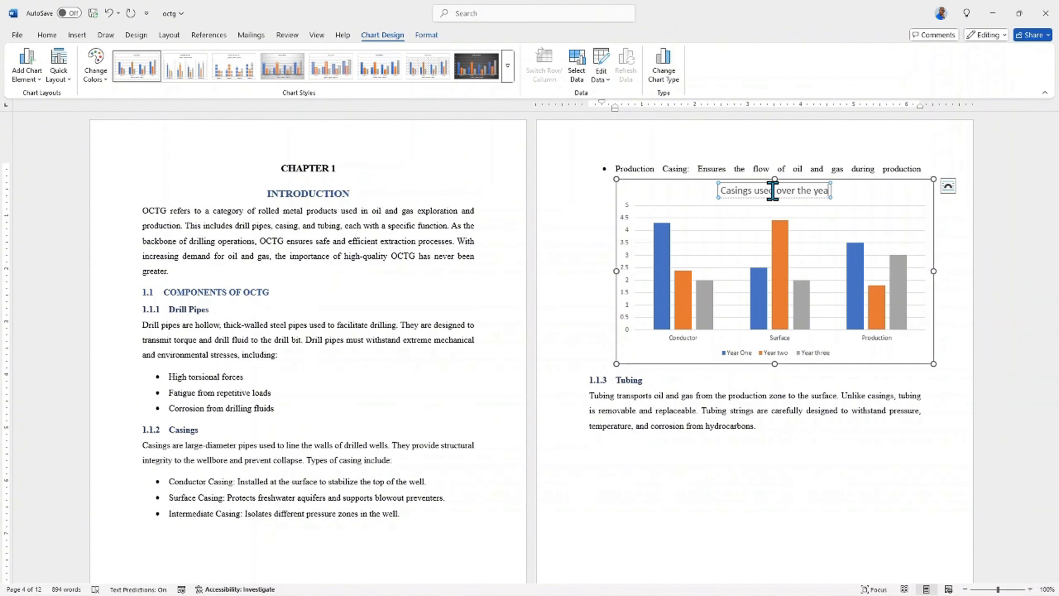
text(rs)
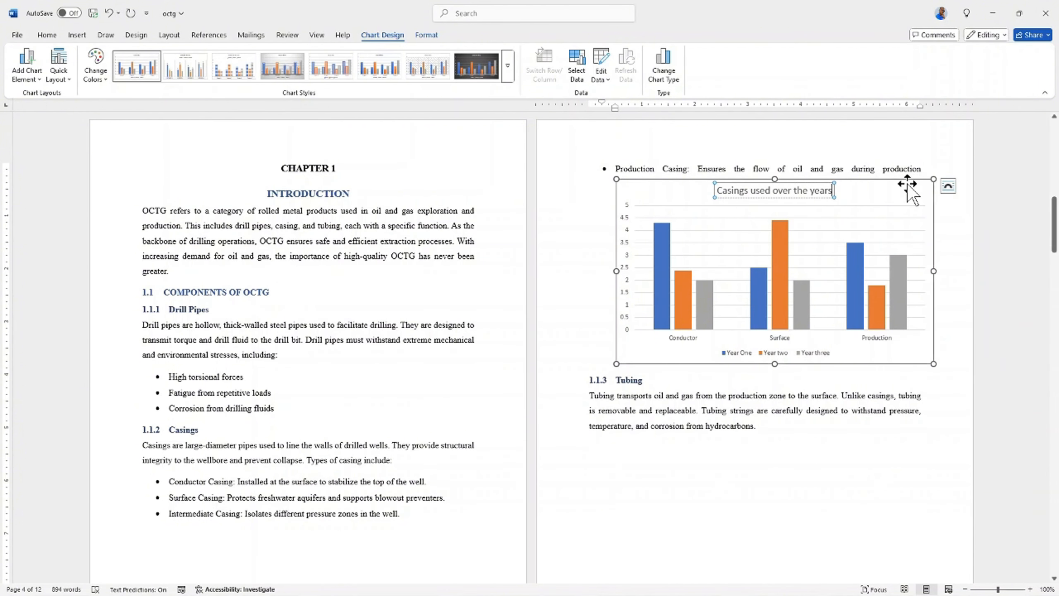
click(899, 186)
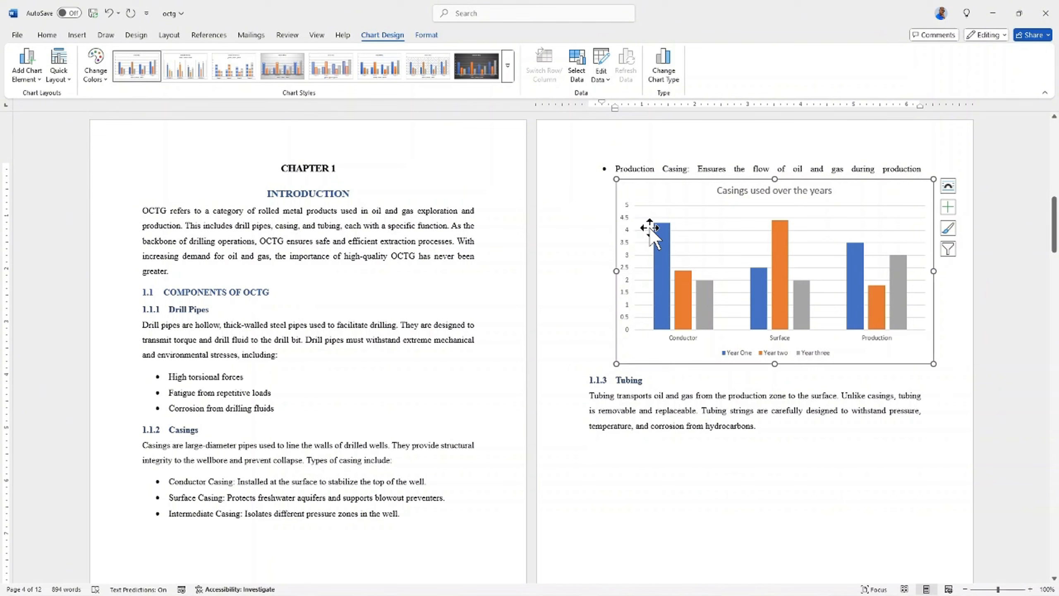
- Try the dark chart style on the casings chart, and apply the grey gradient style with data labels inside the columns
mouse_move(665, 243)
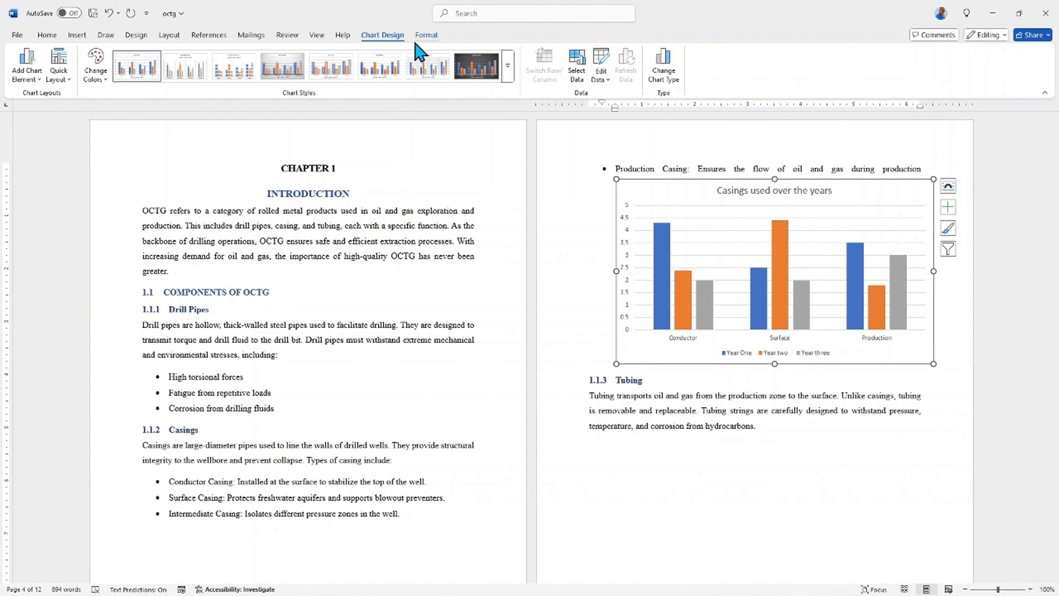
click(469, 74)
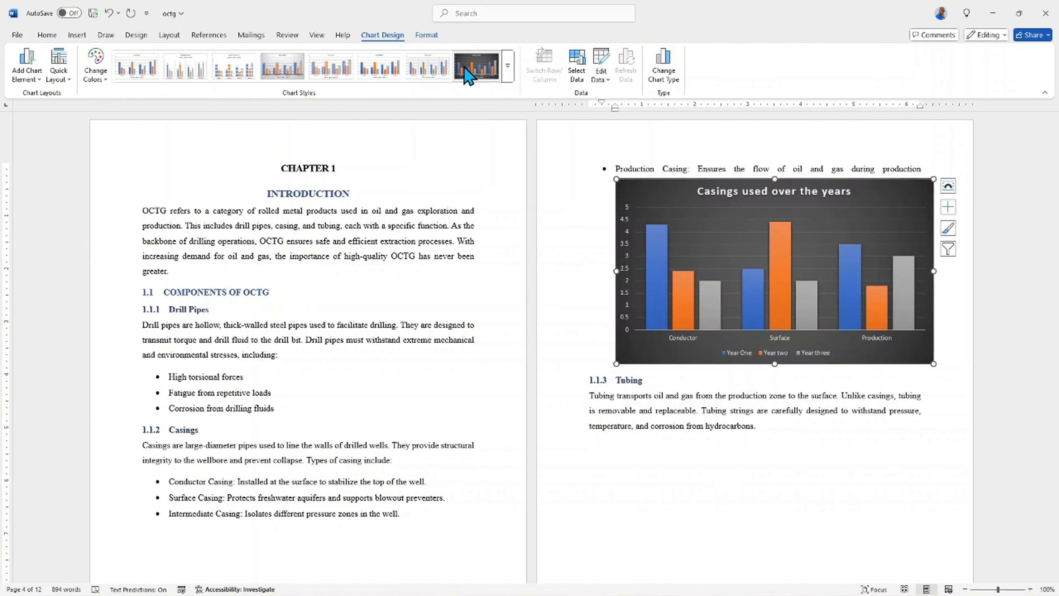
click(288, 71)
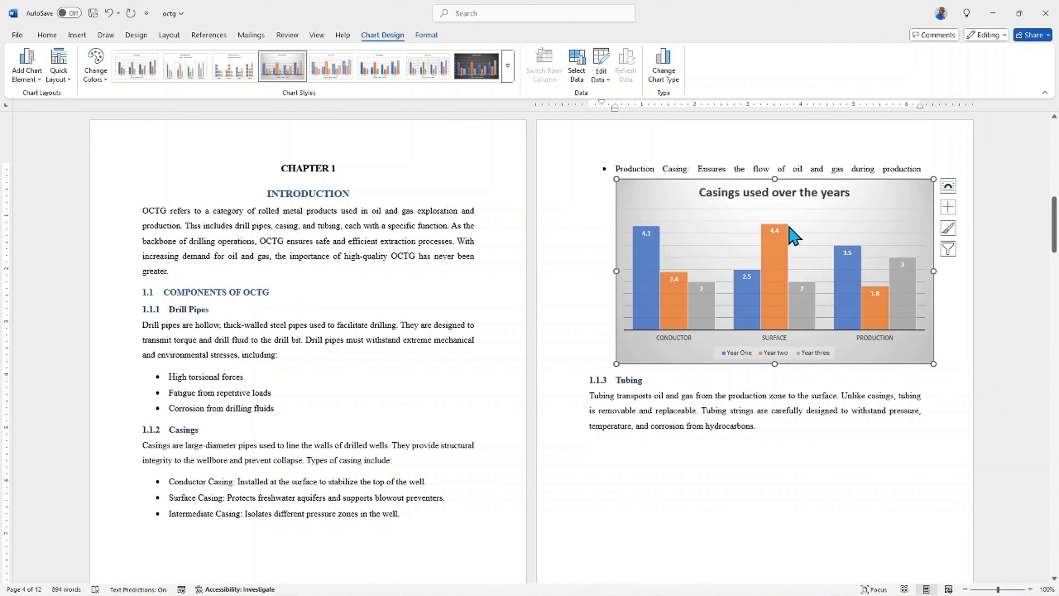
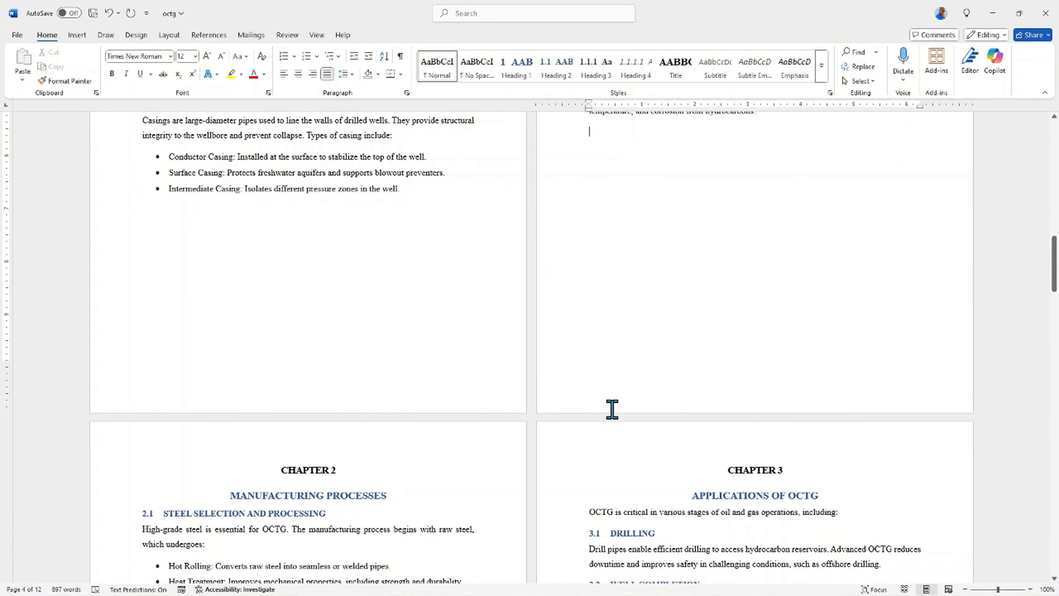
- Look through the report from the title page to chapter 7, checking the headings, figures and captions
scroll(612, 409, up, 3)
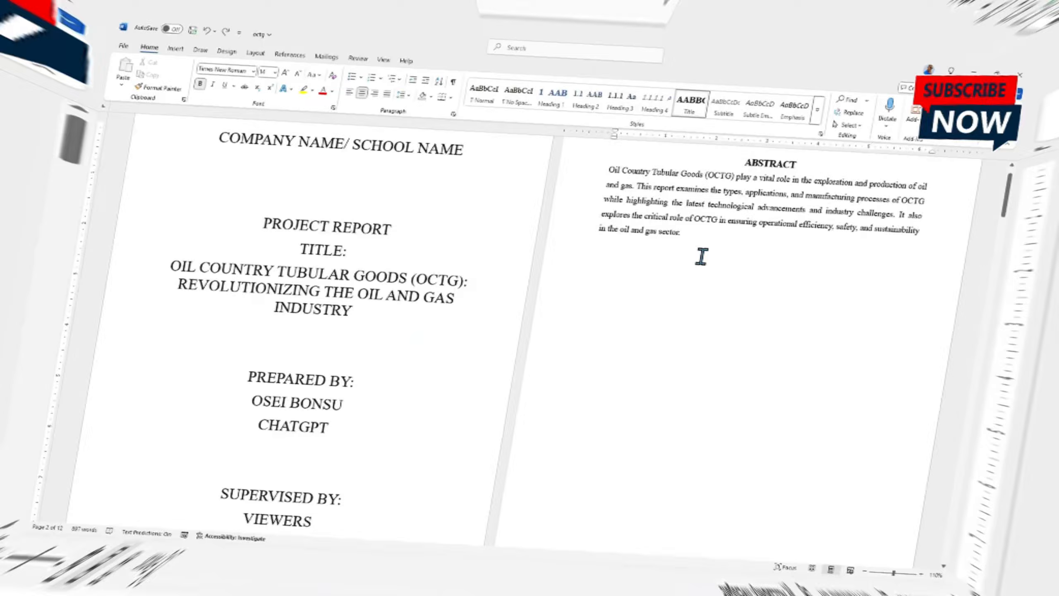
scroll(716, 239, down, 10)
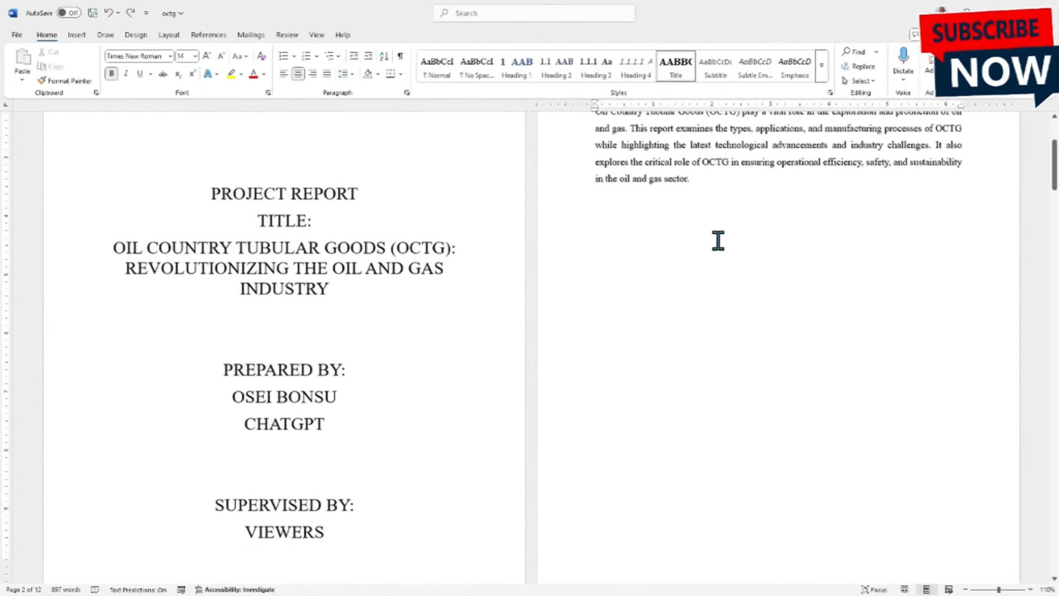
scroll(718, 245, down, 15)
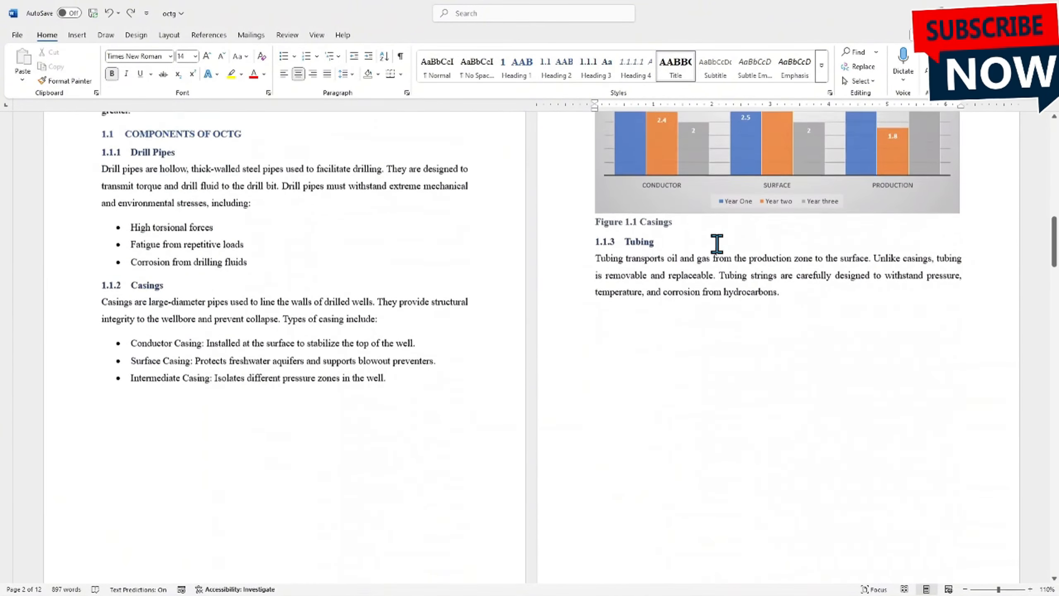
scroll(718, 246, down, 15)
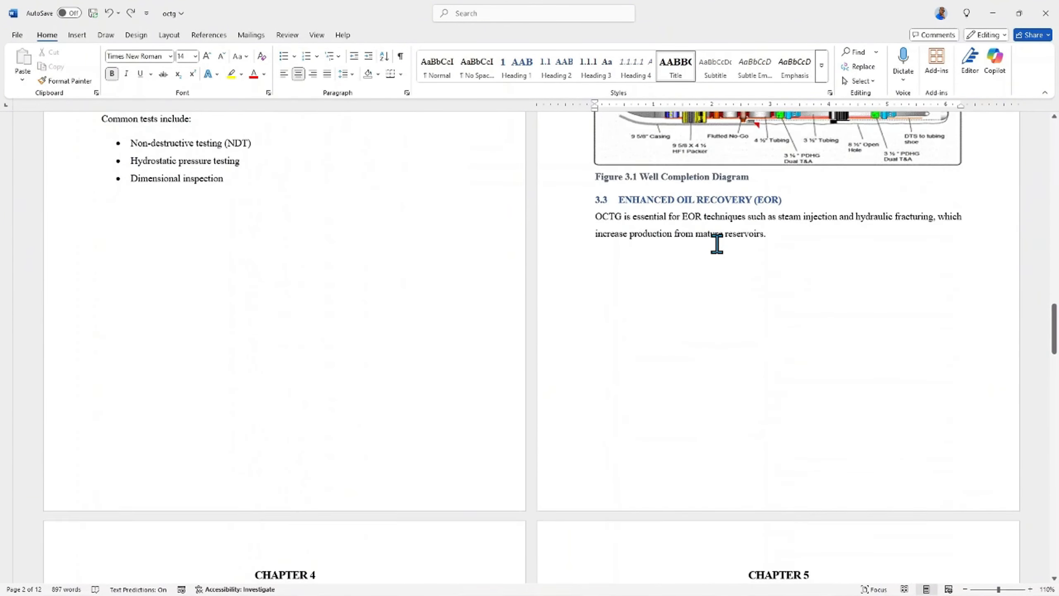
scroll(717, 244, down, 15)
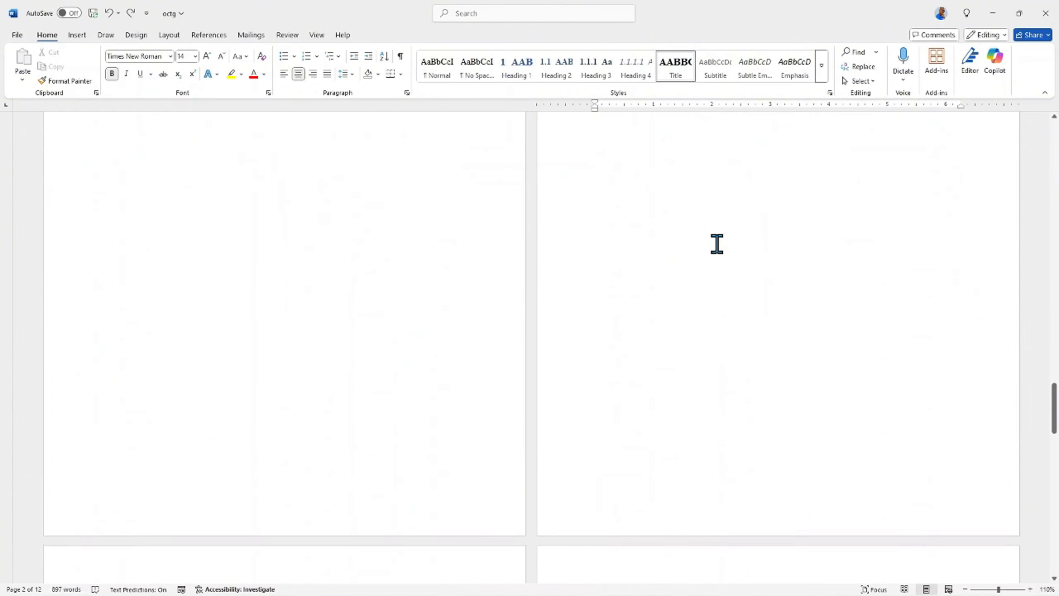
scroll(717, 244, down, 8)
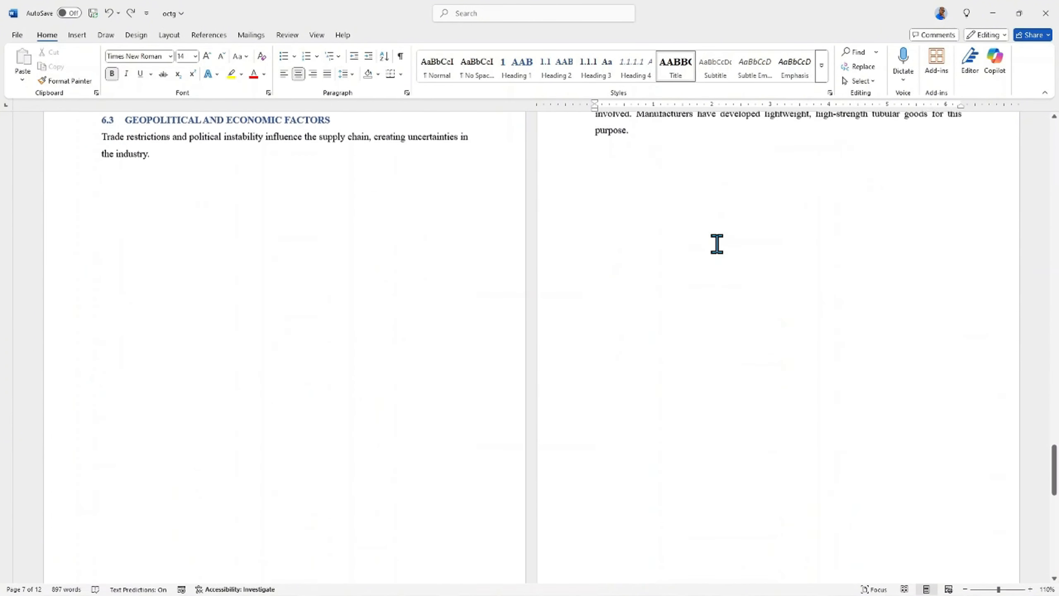
scroll(717, 244, up, 7)
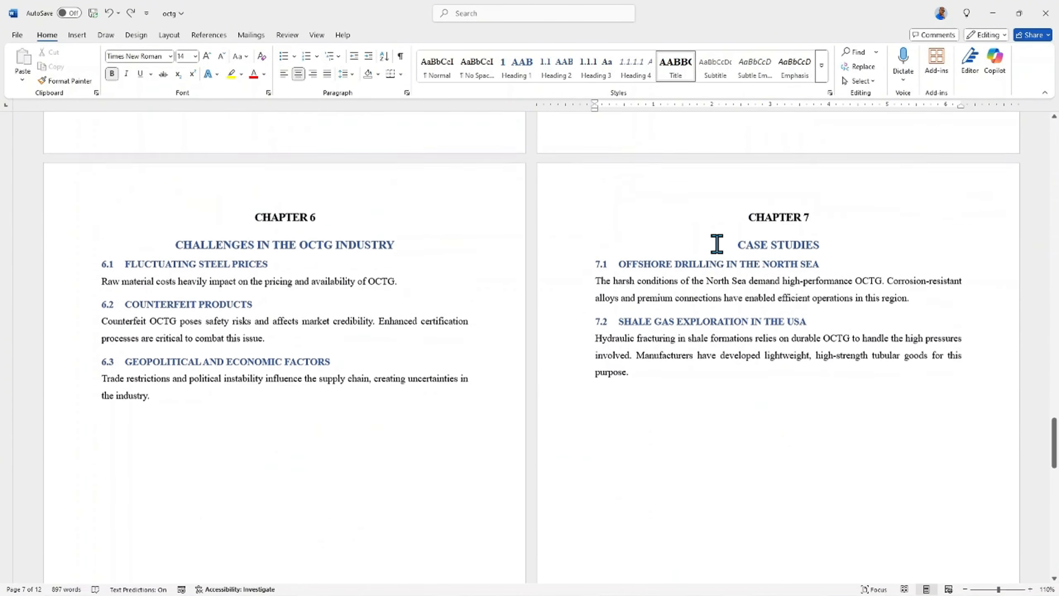
- Insert the heading DECLARATION before the ABSTRACT heading on the page after the title page
key(ctrl+Home)
scroll(718, 244, down, 3)
scroll(718, 244, down, 4)
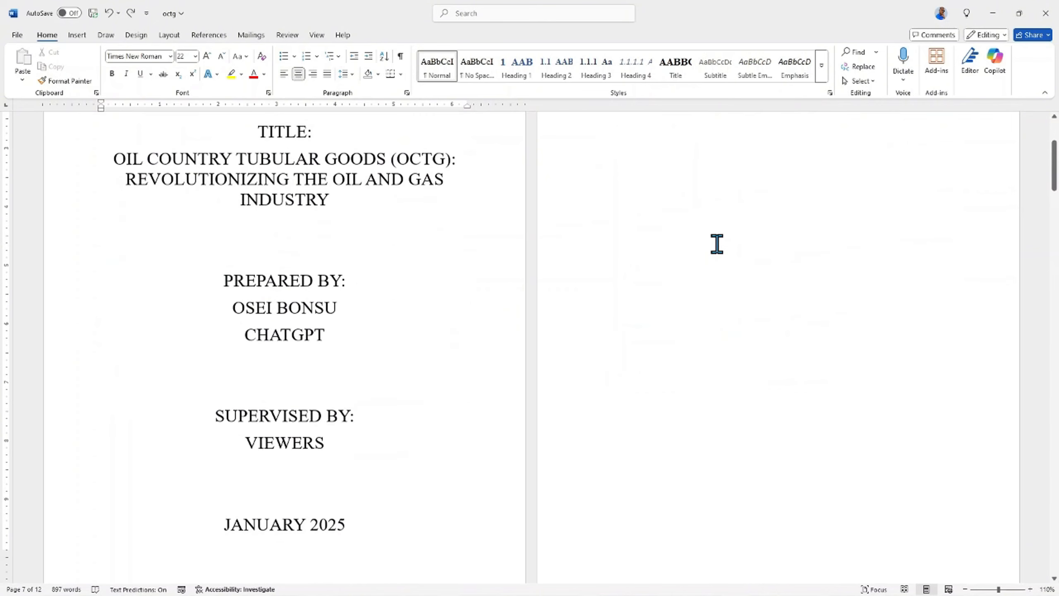
scroll(703, 275, up, 3)
scroll(703, 275, up, 4)
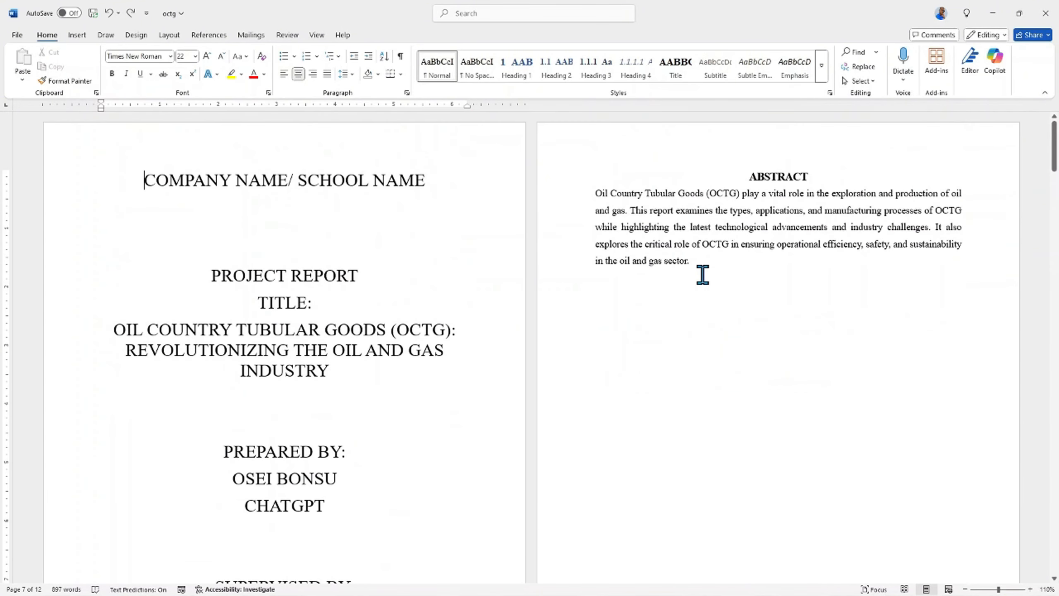
click(751, 175)
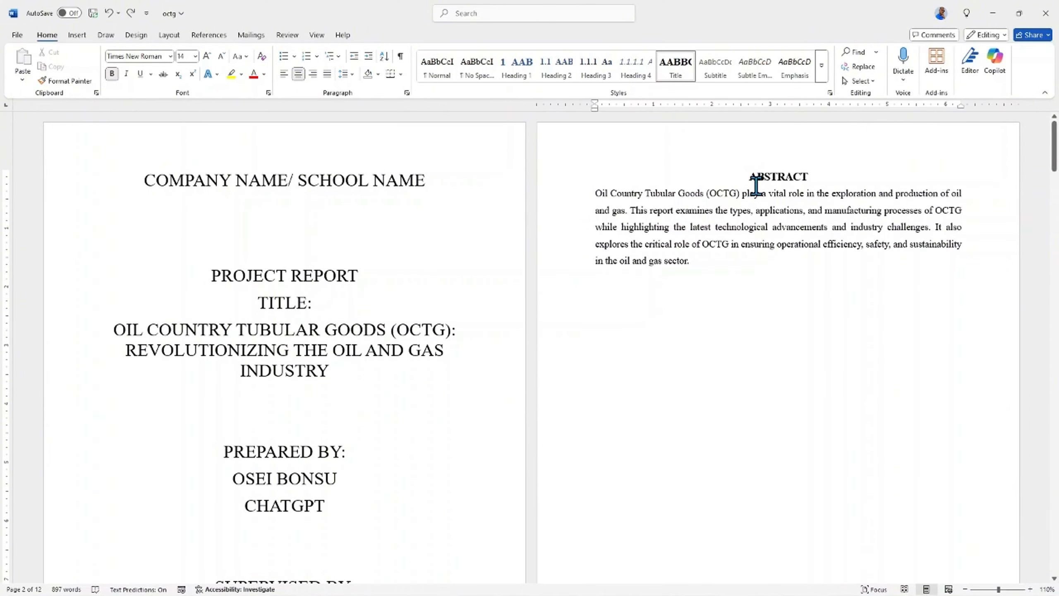
text(DEC)
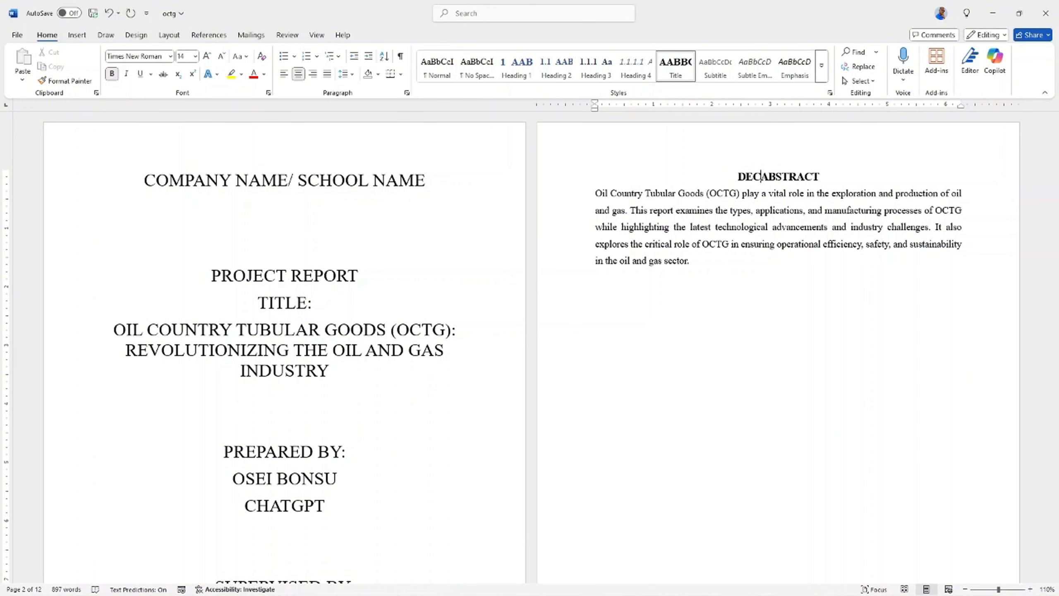
text(LARATION)
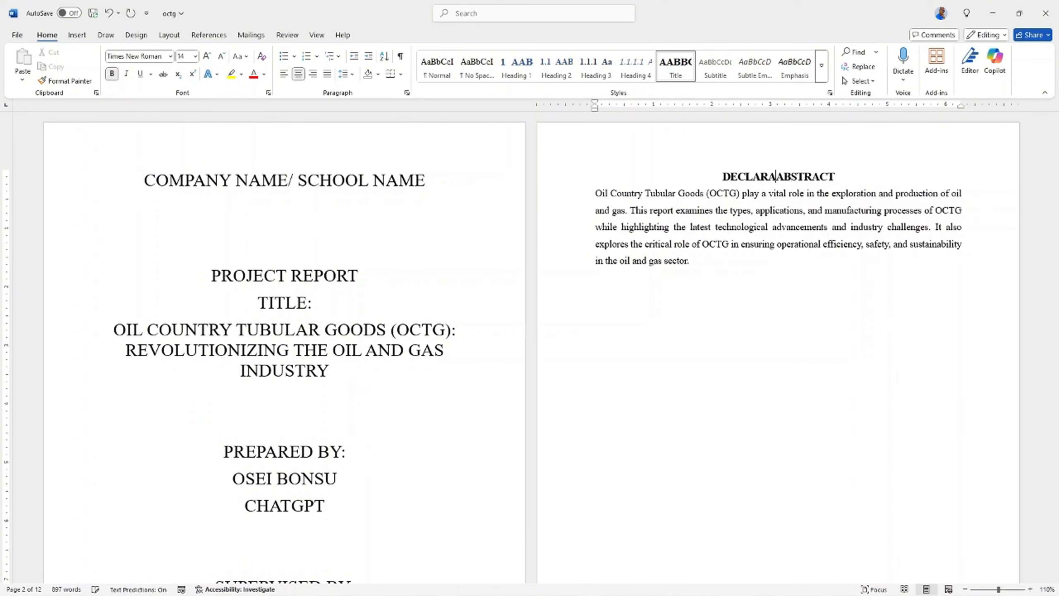
- Add the heading ACKNOWLEDGEMENT on its own line between DECLARATION and ABSTRACT
key(Return)
text(AC)
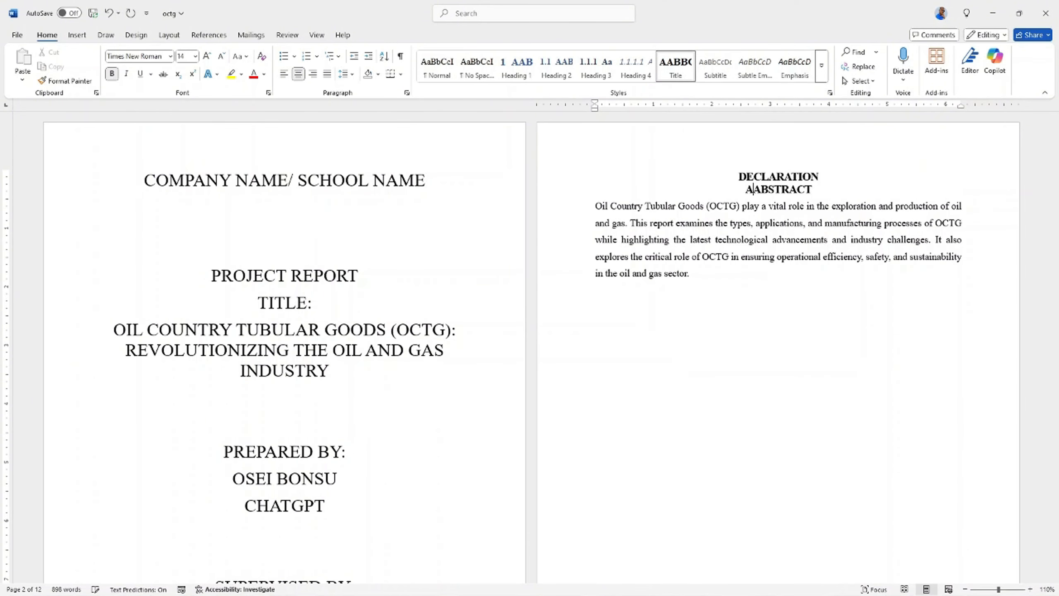
text(KNOWLEDG)
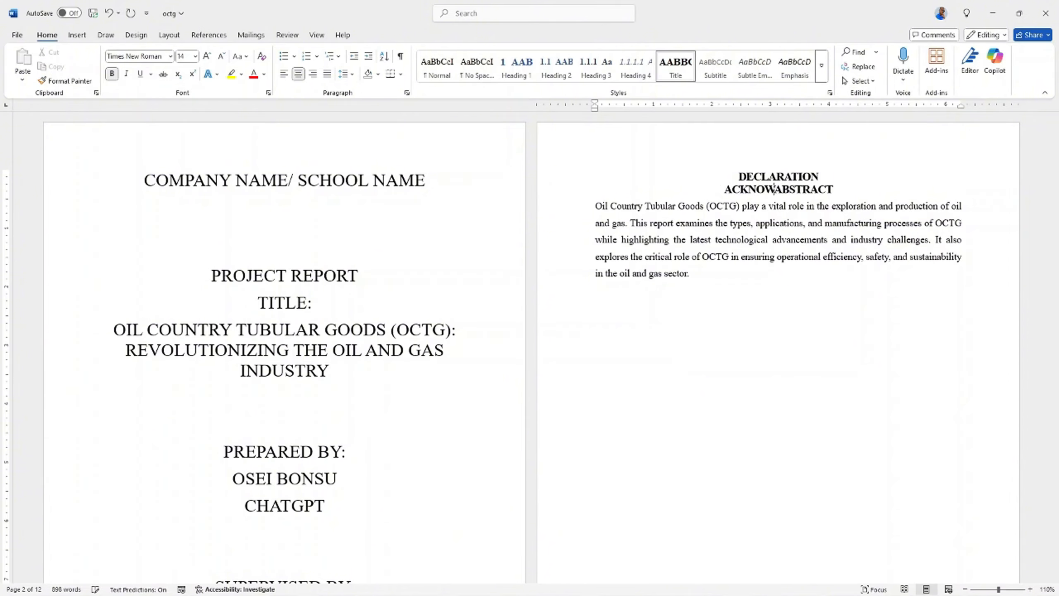
text(EMENT)
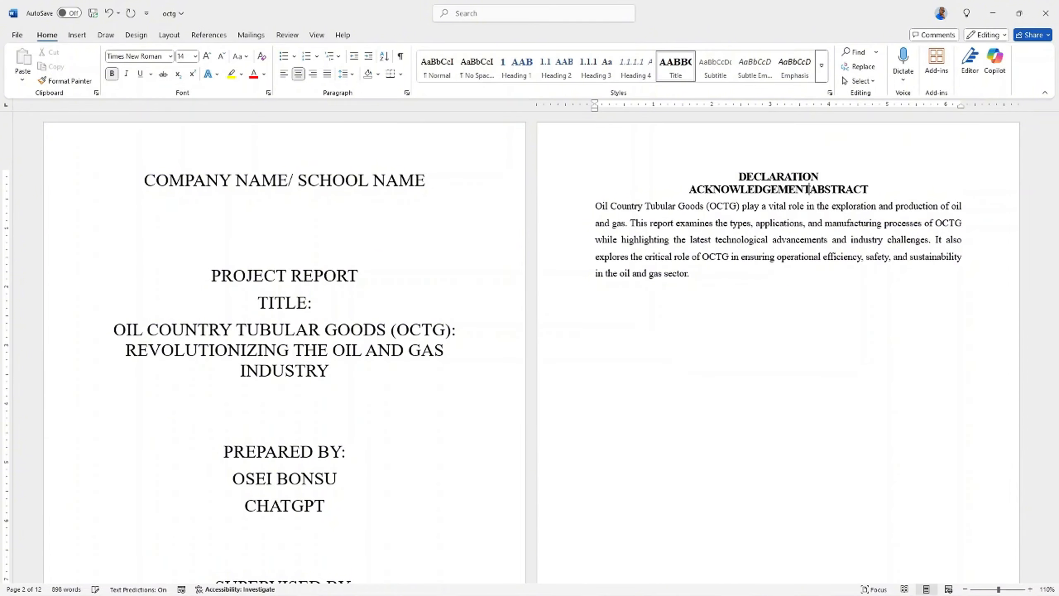
key(Return)
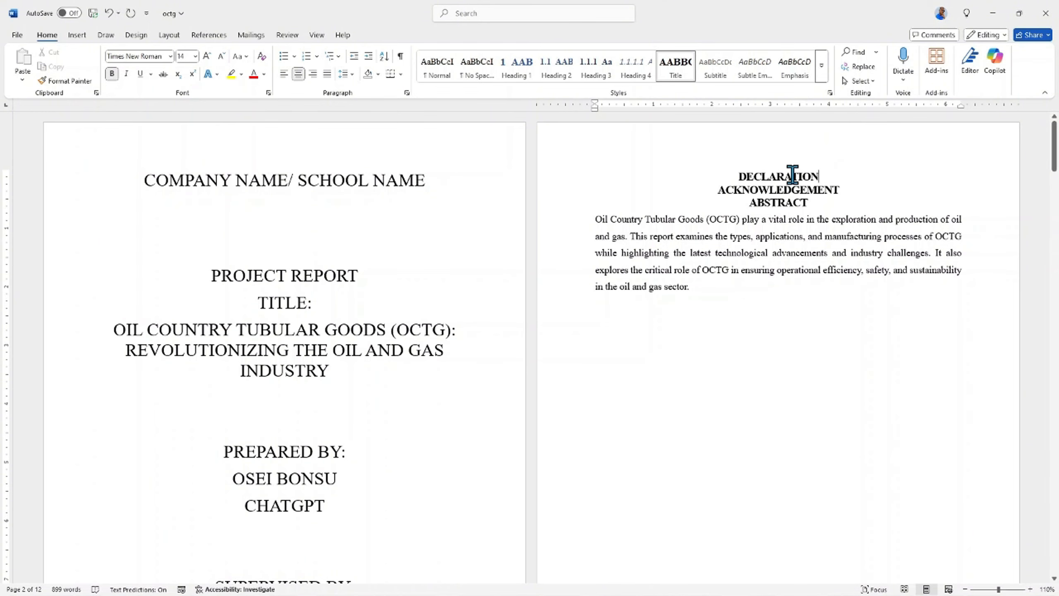
- Insert page breaks after the DECLARATION and ACKNOWLEDGEMENT headings so each front-matter section has its own page
key(alt+p)
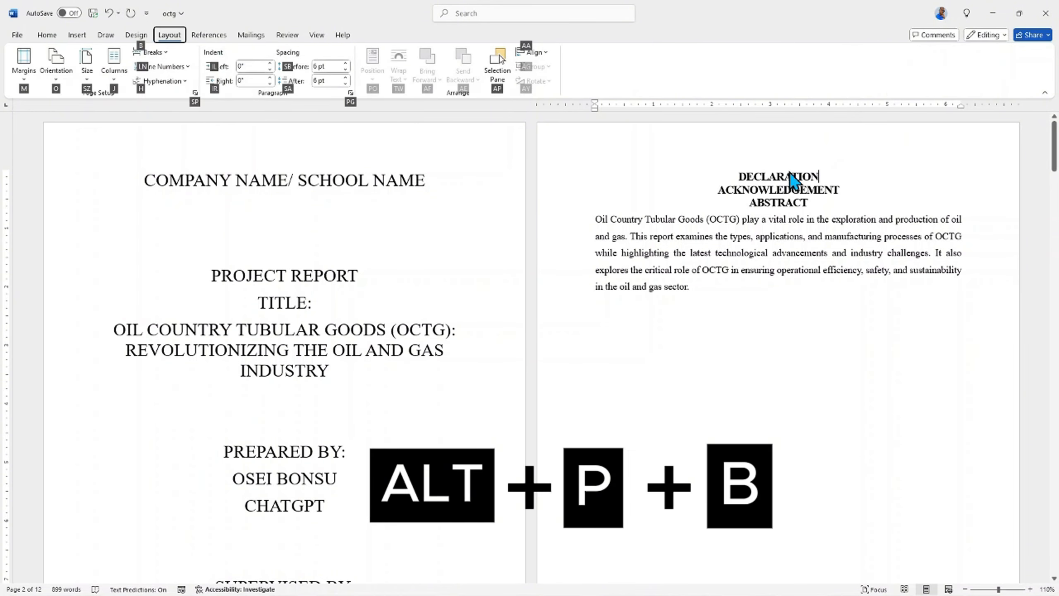
key(b)
key(p)
scroll(658, 239, down, 8)
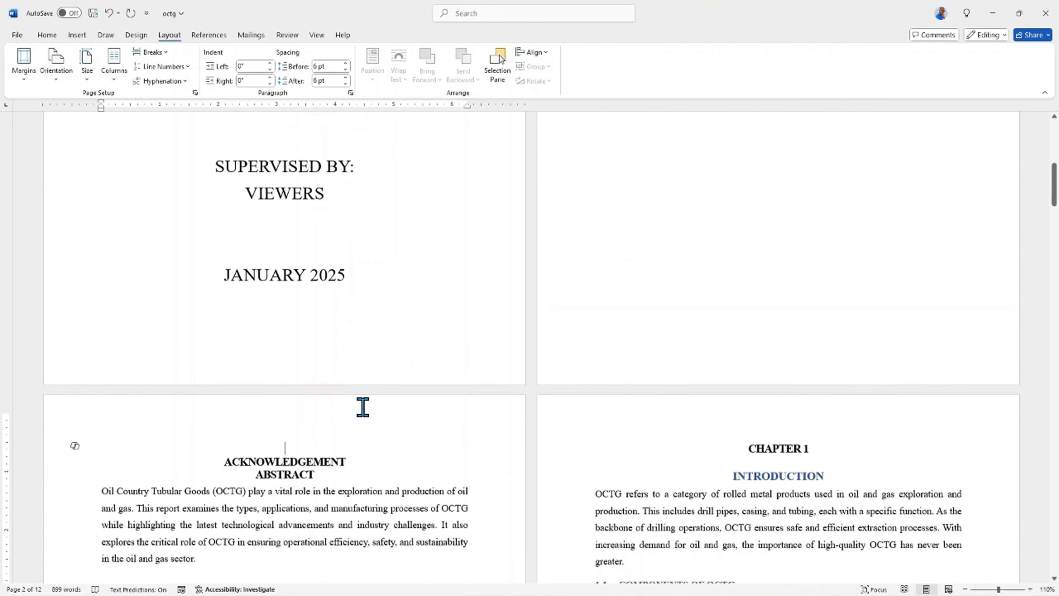
scroll(363, 407, down, 1)
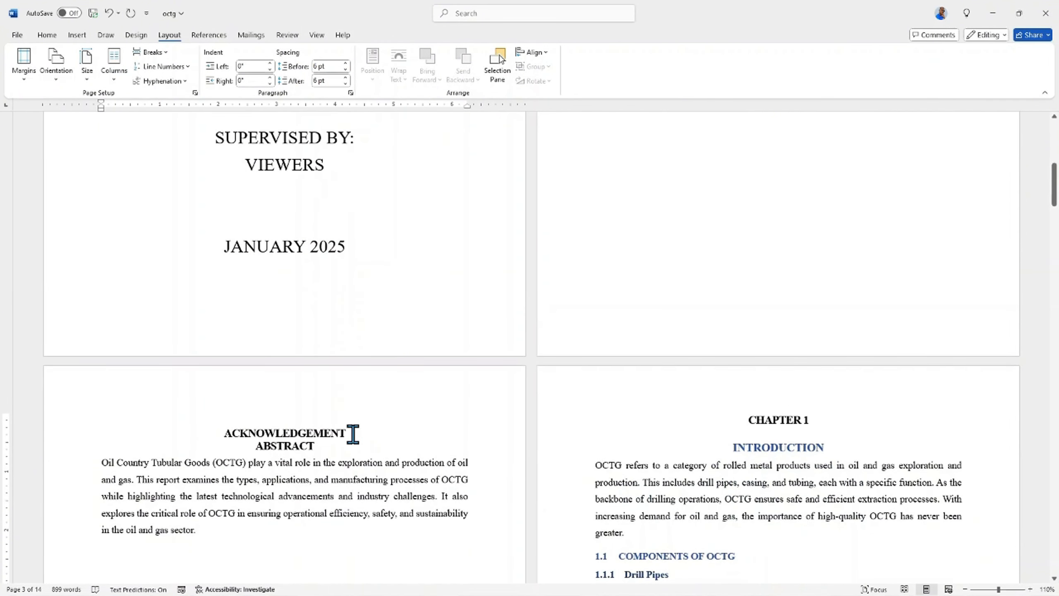
key(alt+p)
key(b)
key(p)
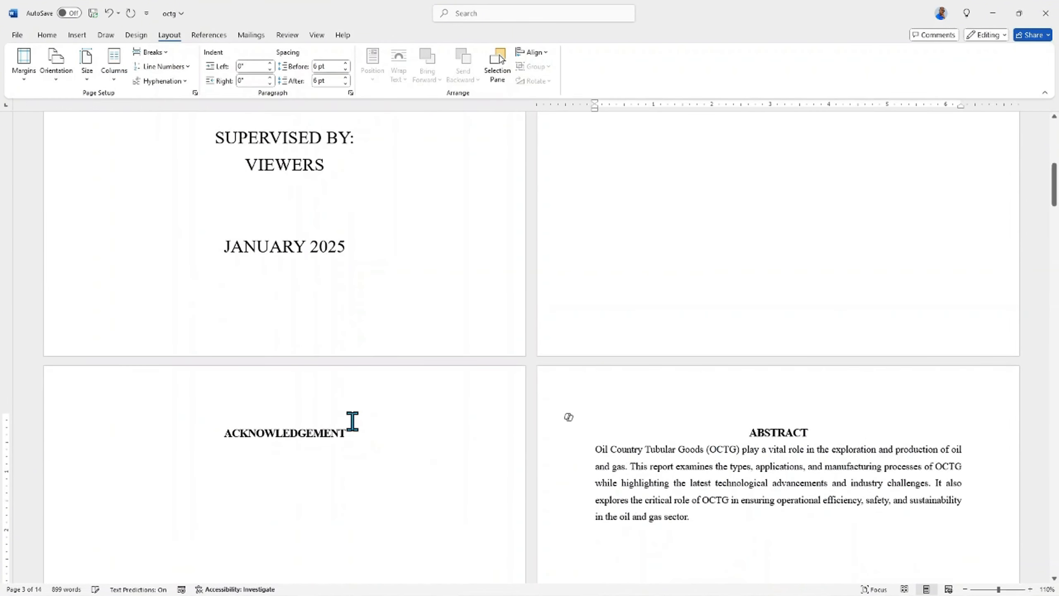
- Show the formatting marks, delete the empty paragraphs above ABSTRACT and ACKNOWLEDGEMENT, and hide the marks again
scroll(329, 417, up, 2)
click(47, 34)
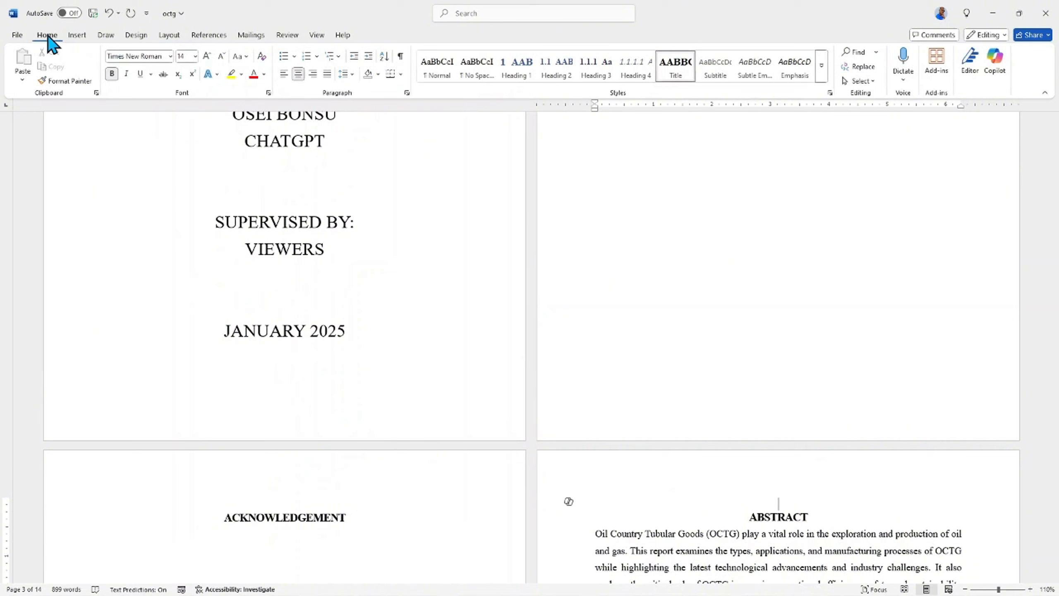
click(401, 57)
scroll(668, 390, down, 2)
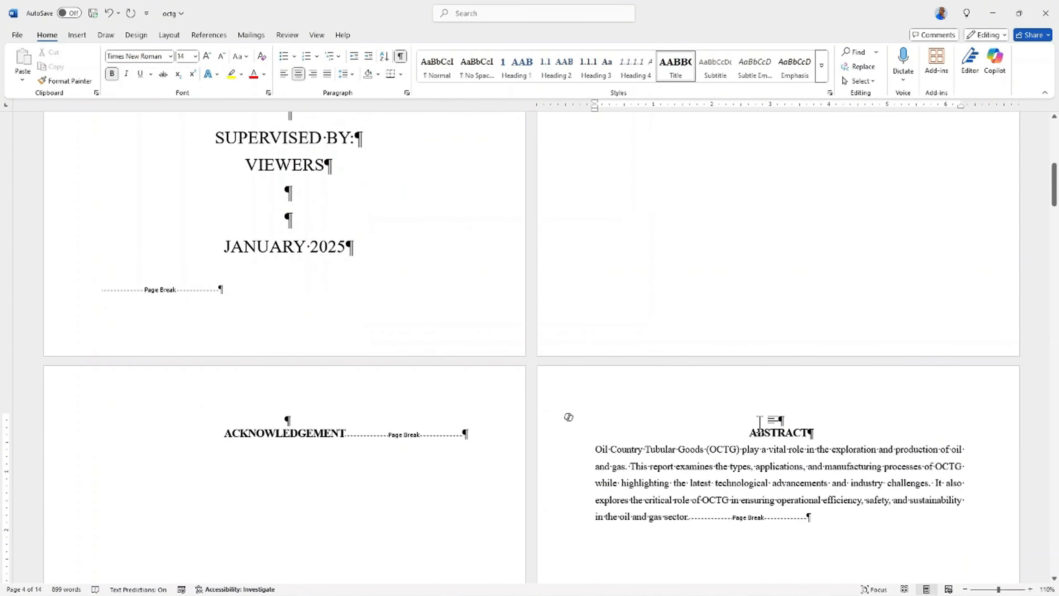
click(769, 420)
key(Delete)
click(285, 422)
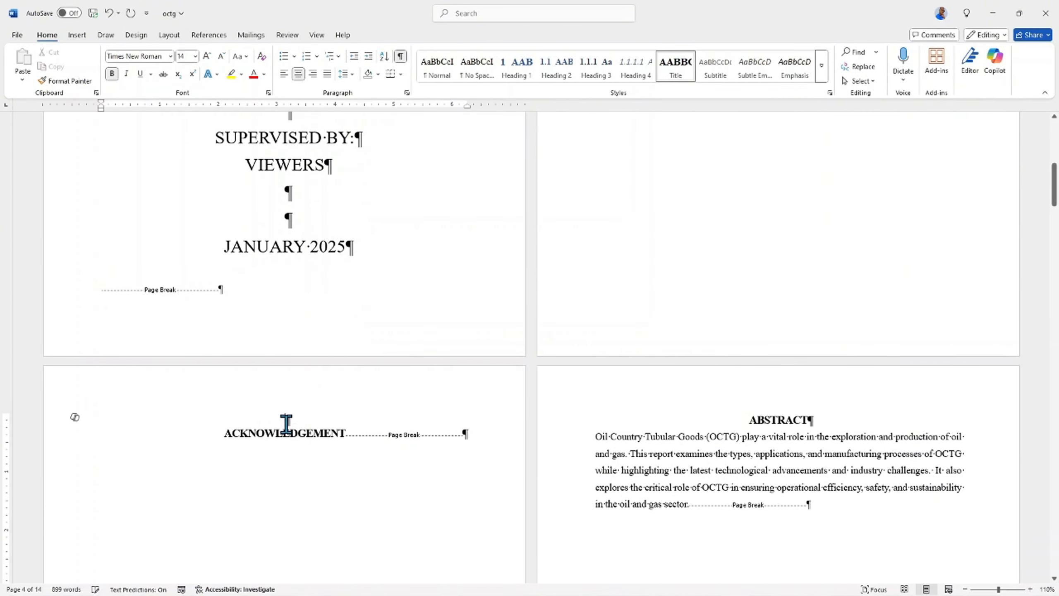
key(Delete)
scroll(663, 355, up, 10)
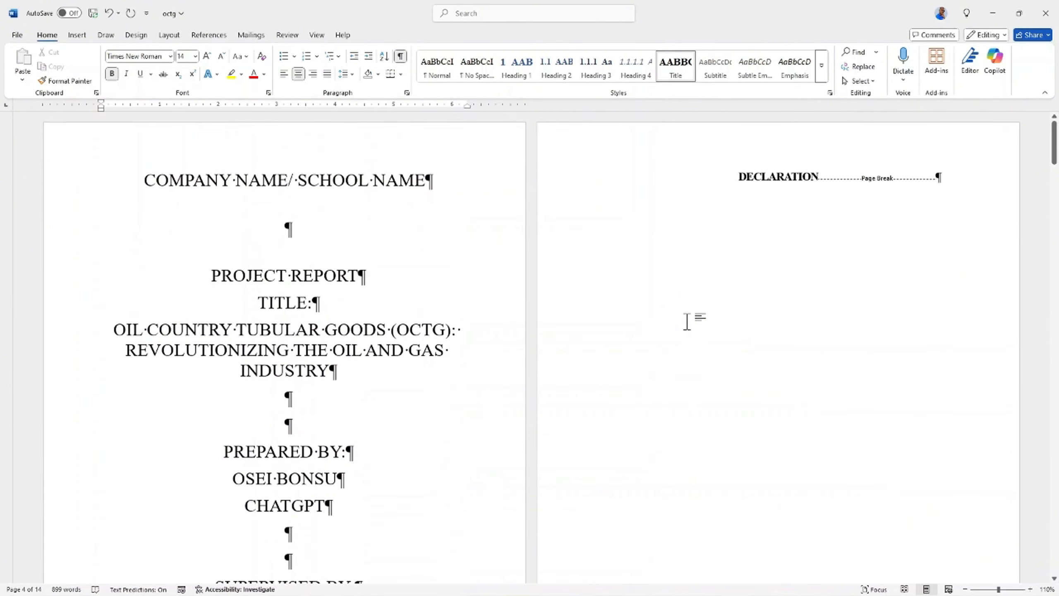
scroll(506, 299, down, 4)
click(402, 58)
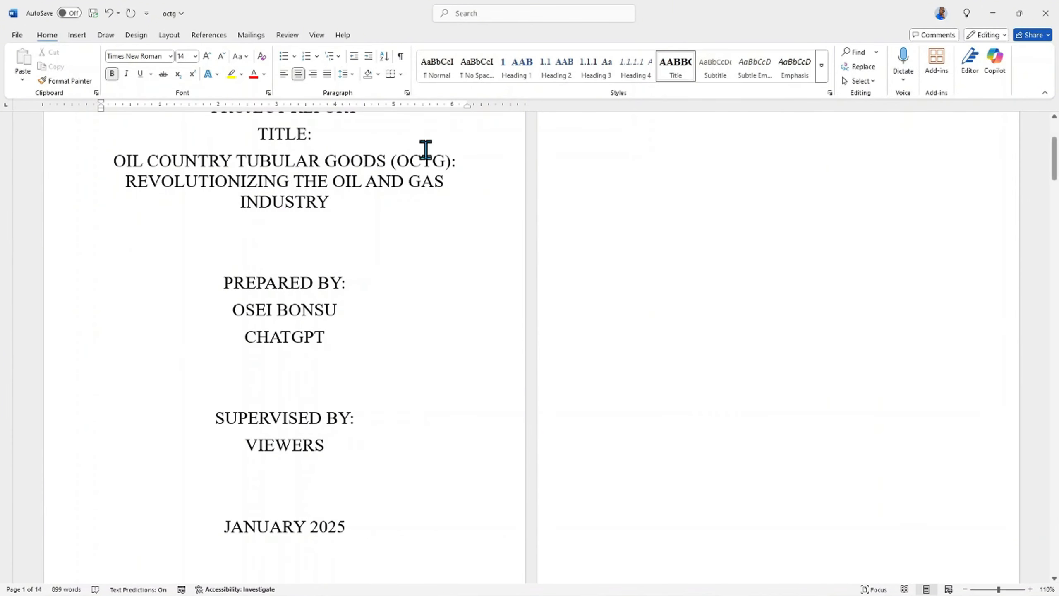
- Look through the title page, front-matter pages and chapter 1 to check the page layout
scroll(432, 263, down, 1)
scroll(433, 264, down, 10)
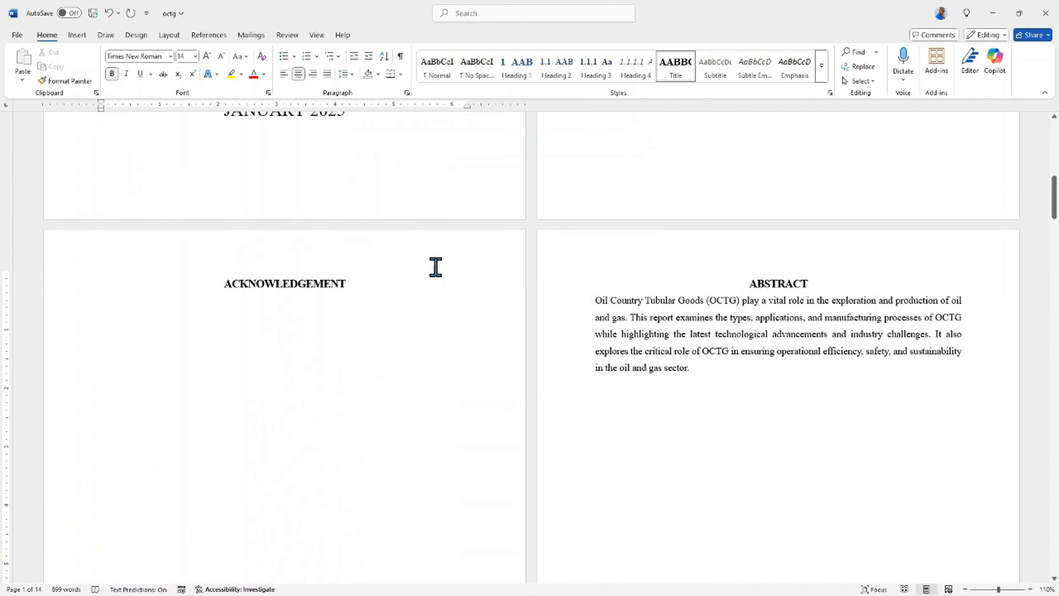
scroll(435, 267, up, 10)
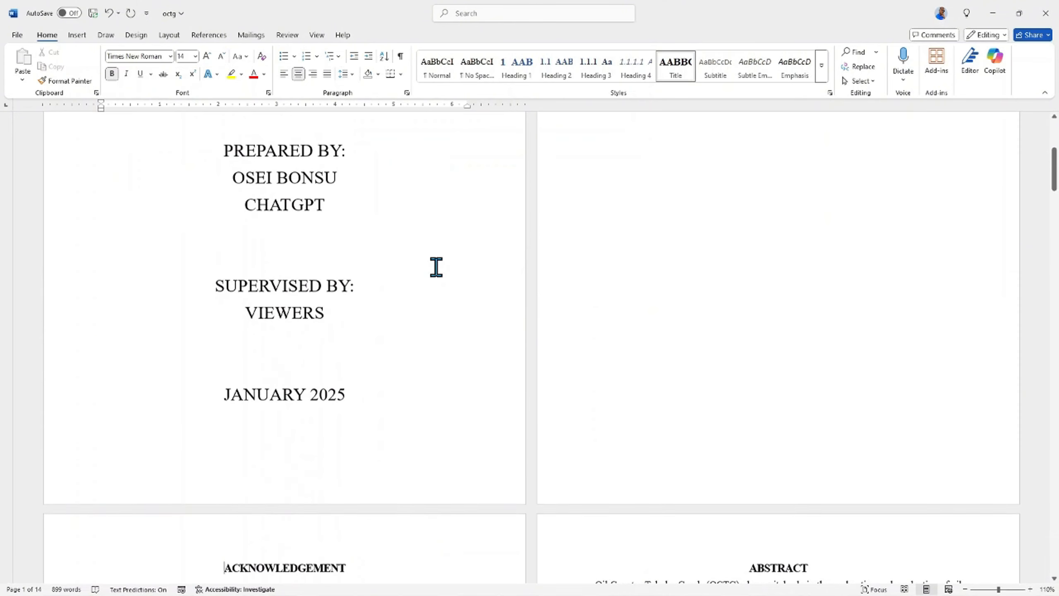
scroll(436, 267, up, 2)
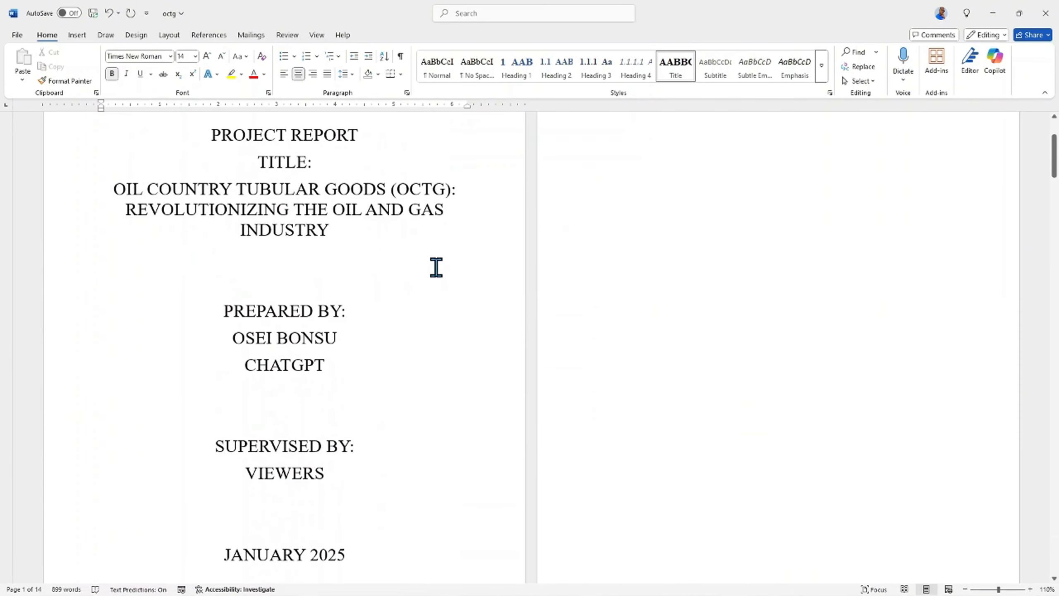
scroll(436, 267, up, 3)
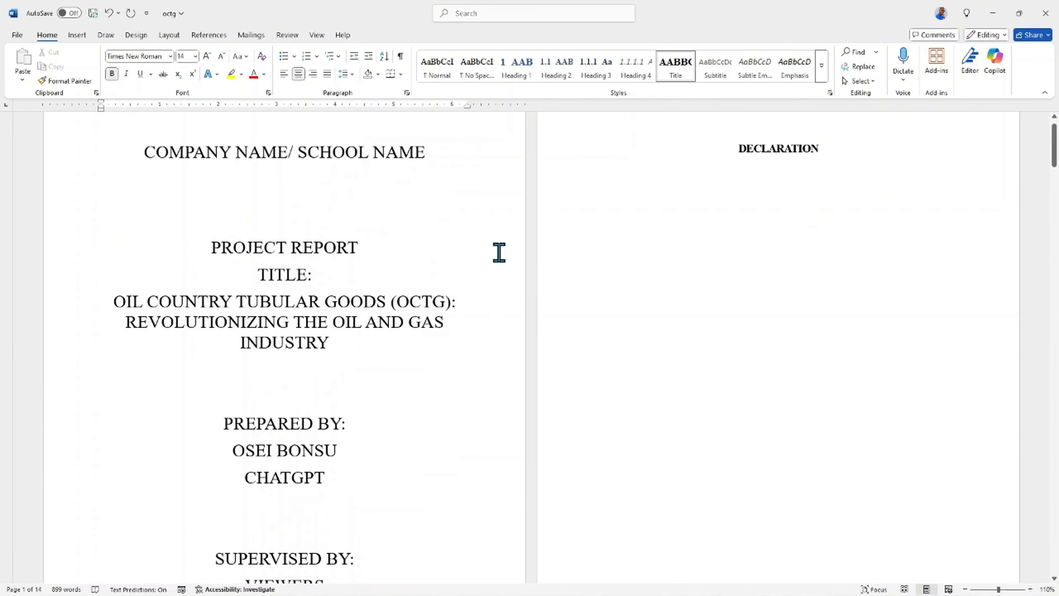
scroll(713, 158, down, 15)
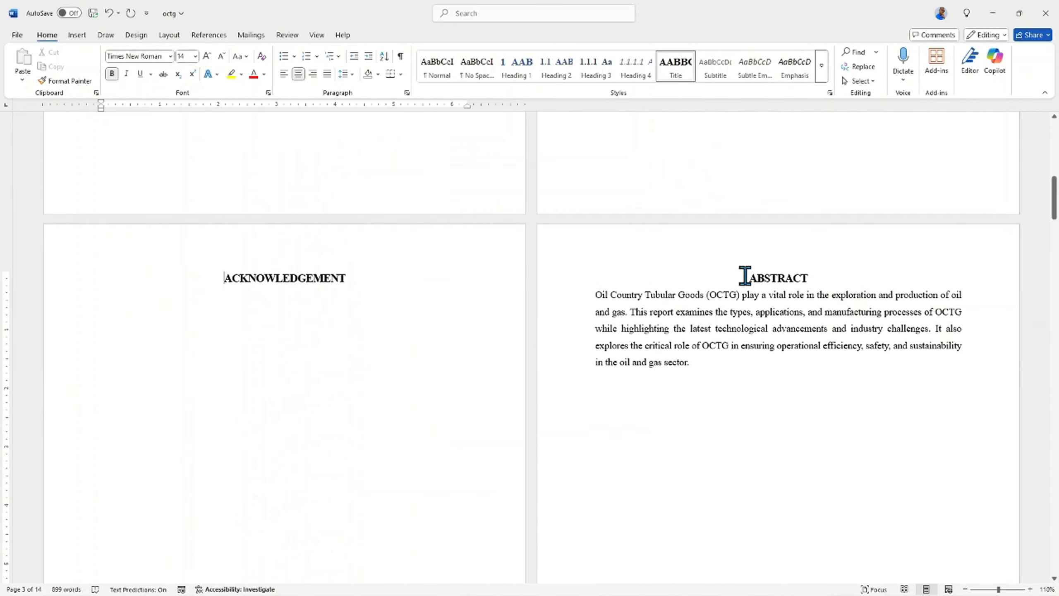
scroll(745, 275, down, 3)
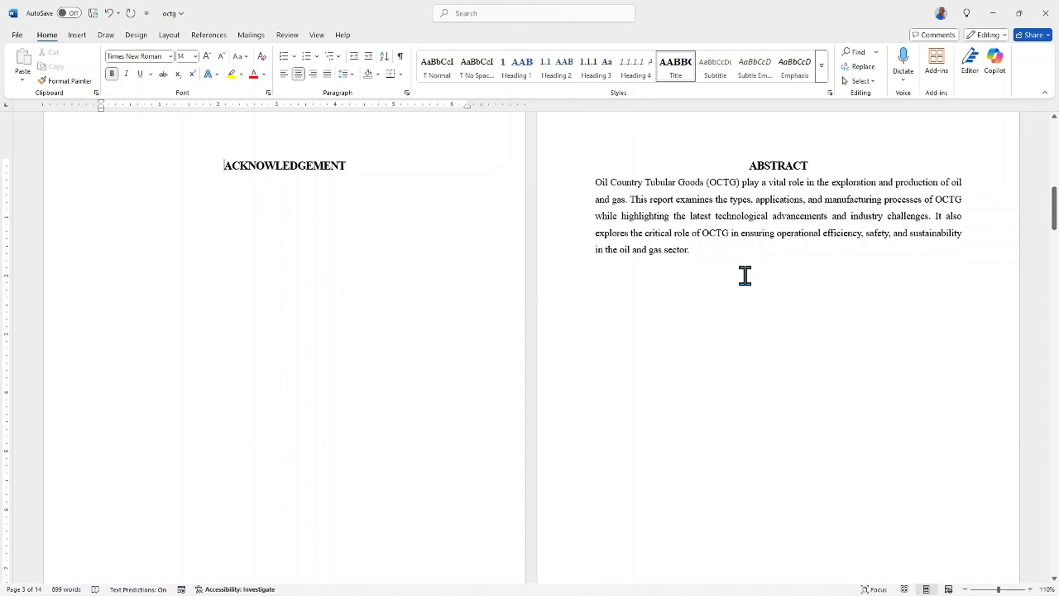
scroll(746, 276, down, 10)
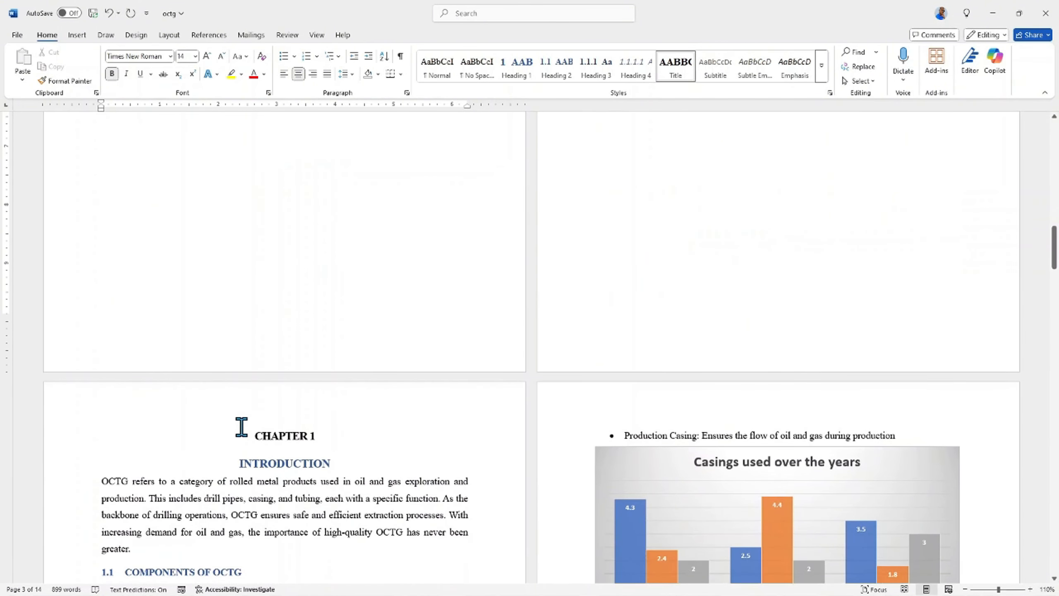
scroll(263, 432, down, 3)
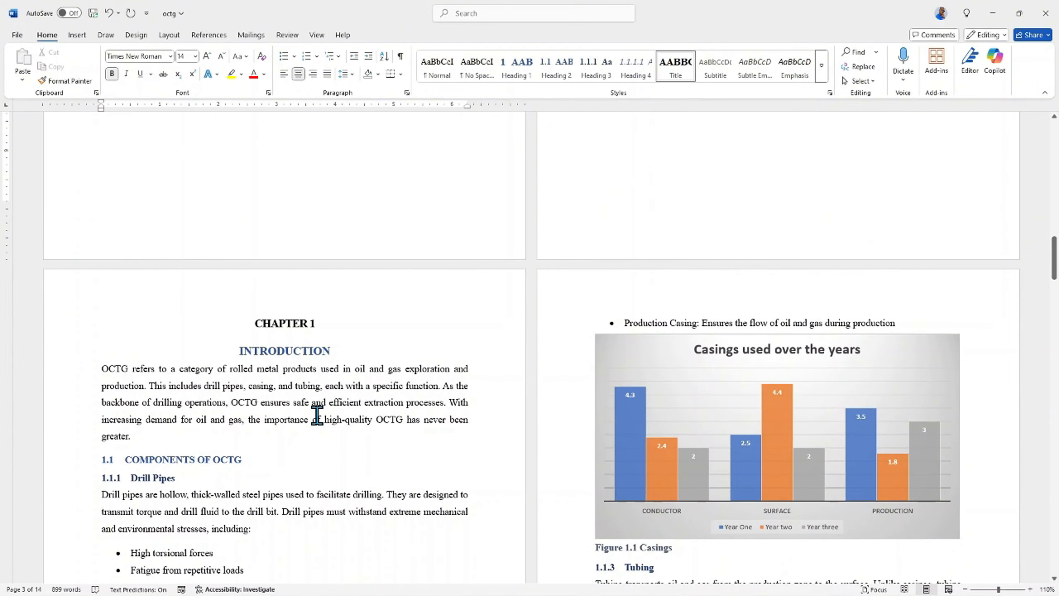
scroll(317, 416, down, 10)
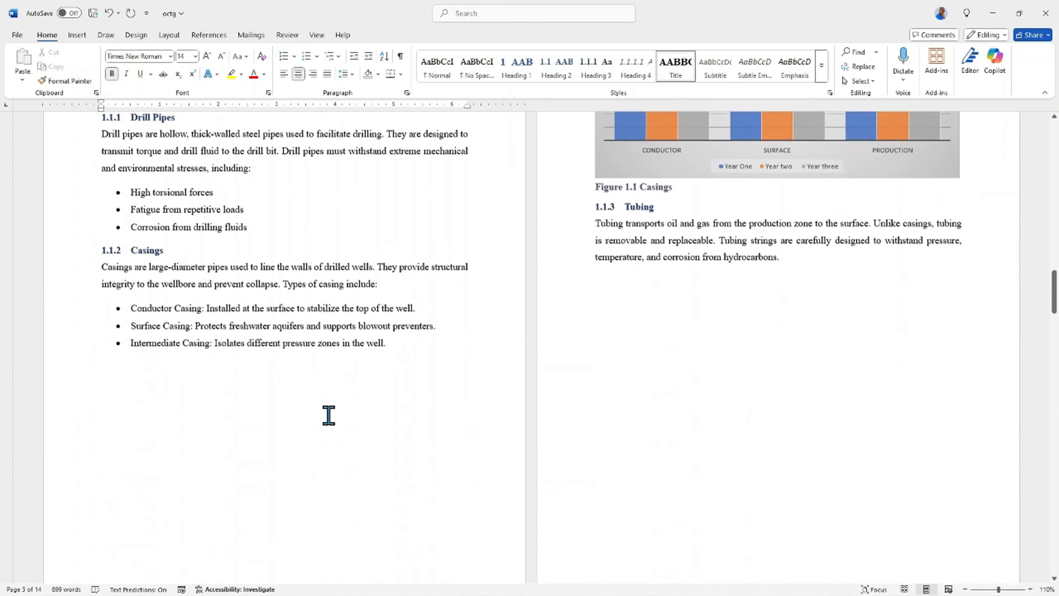
scroll(371, 419, up, 15)
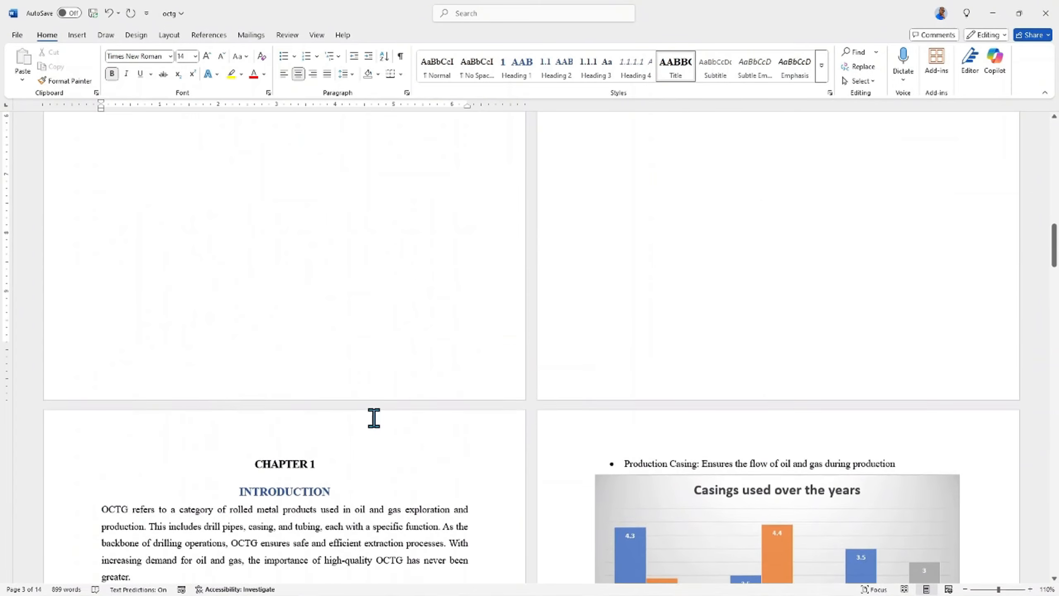
scroll(374, 418, up, 10)
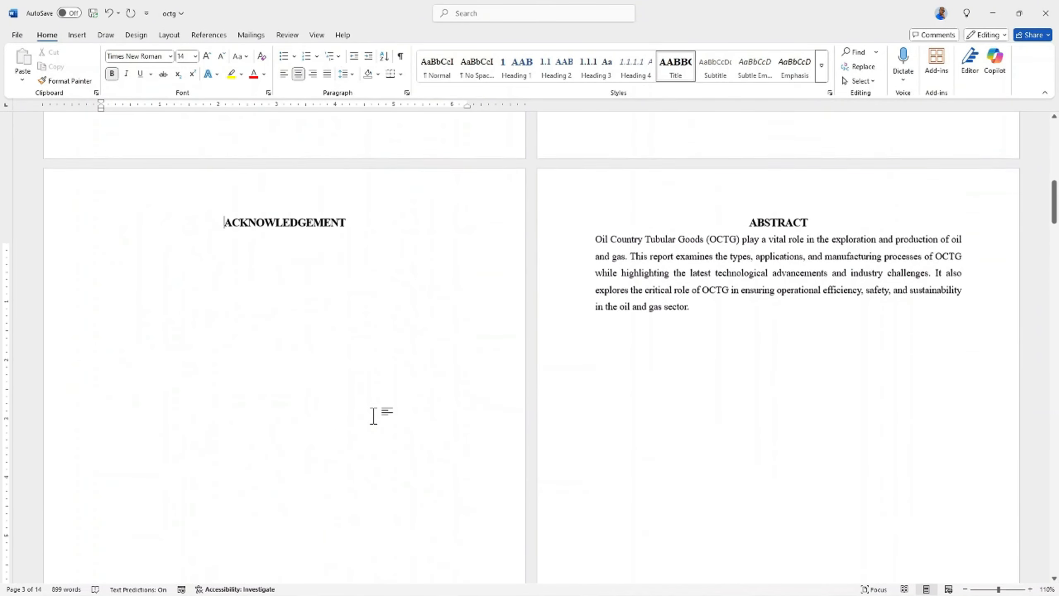
scroll(374, 416, up, 9)
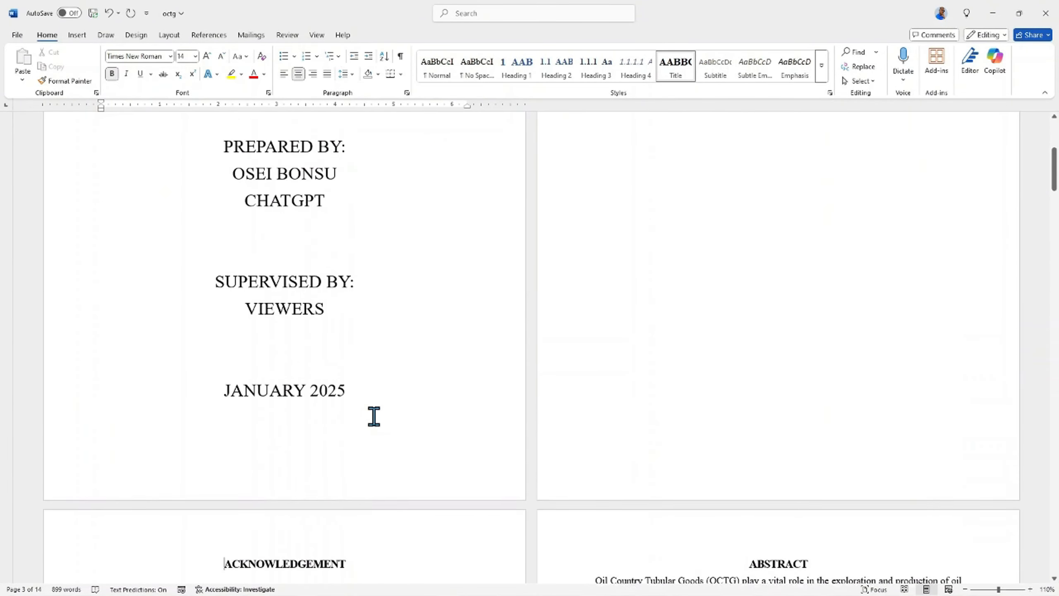
scroll(374, 416, up, 1)
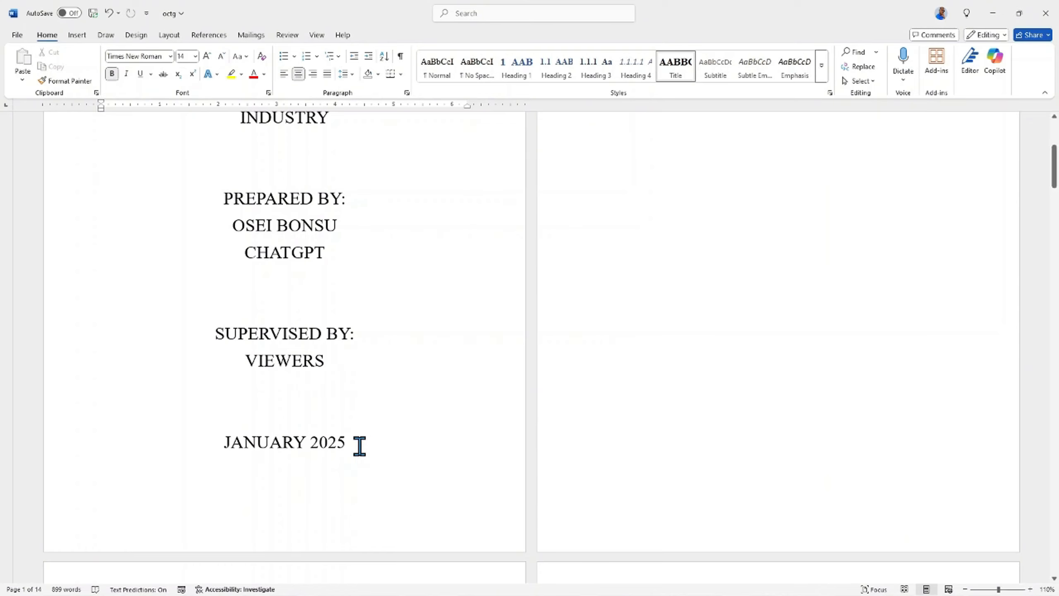
- Show the formatting marks and delete the page break and its empty paragraph below JANUARY 2025 on the title page
click(401, 56)
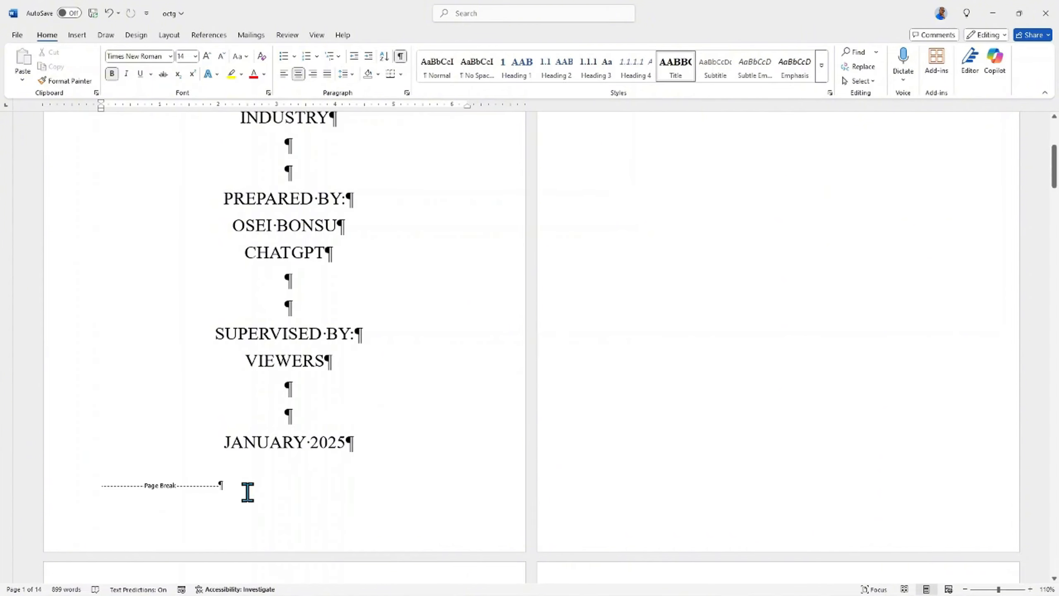
scroll(584, 357, down, 1)
scroll(607, 346, up, 4)
scroll(608, 345, up, 2)
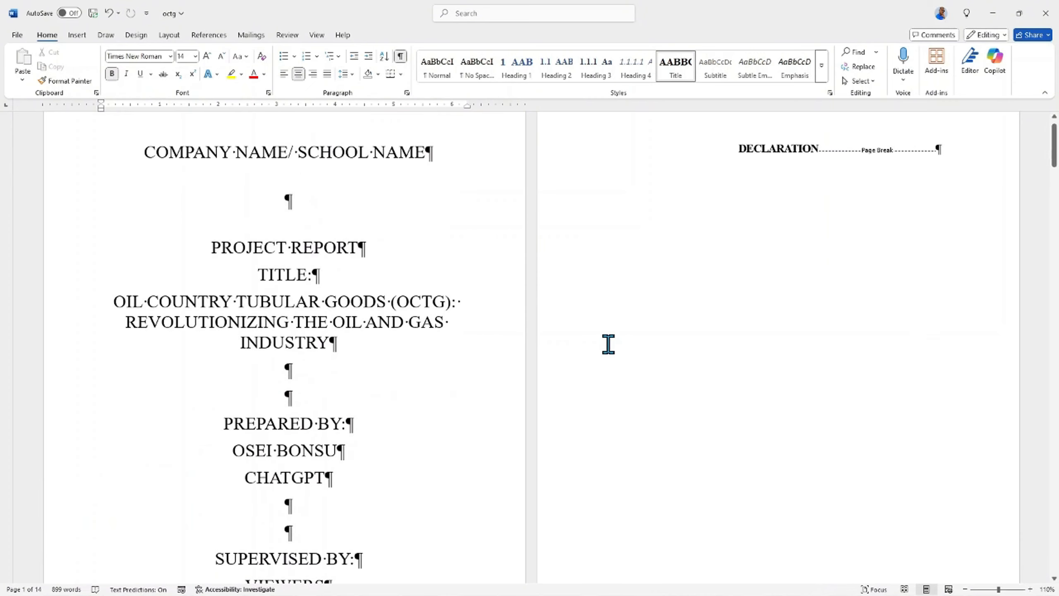
scroll(608, 345, down, 9)
scroll(608, 345, up, 5)
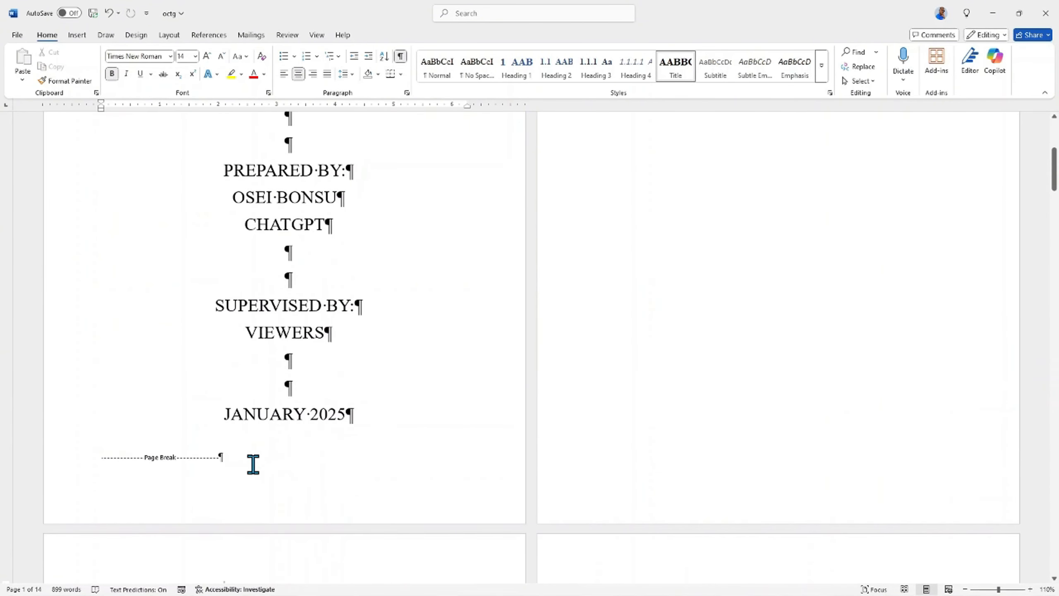
click(239, 459)
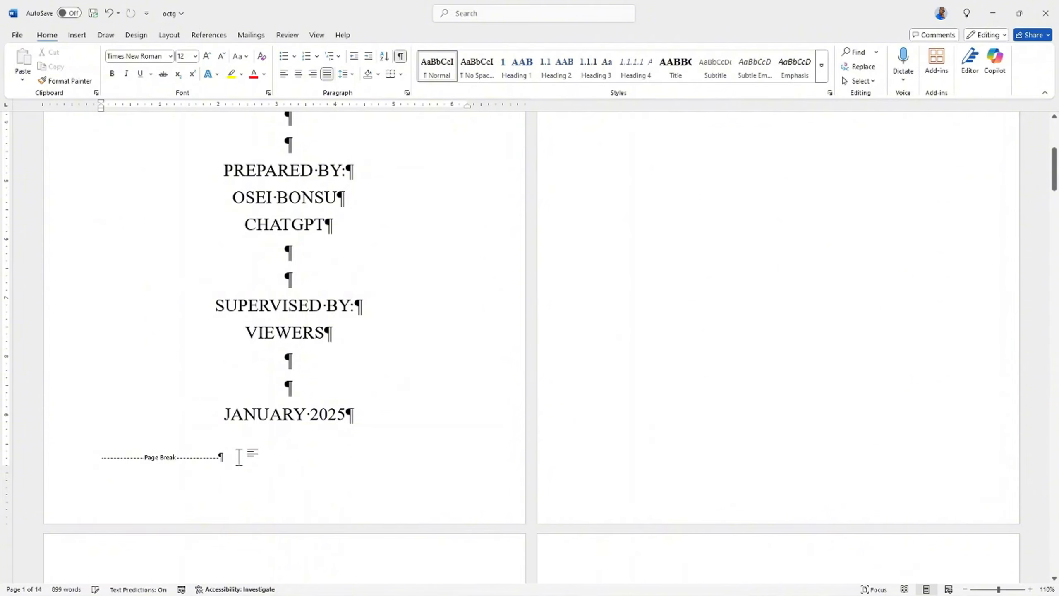
key(BackSpace)
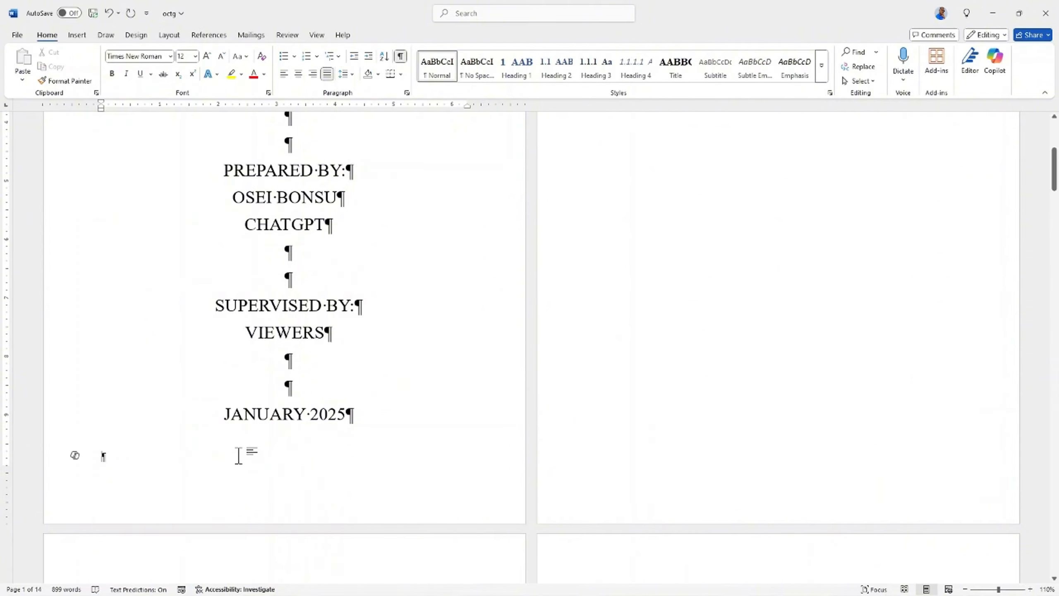
key(Delete)
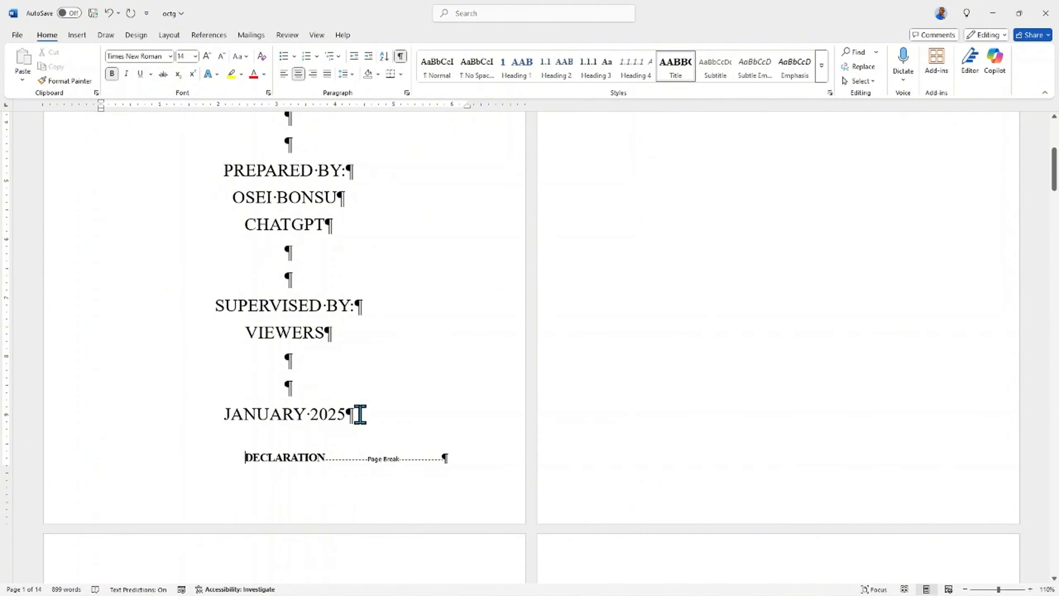
- Insert a Next Page section break after JANUARY 2025 and delete the empty paragraph above DECLARATION
click(360, 414)
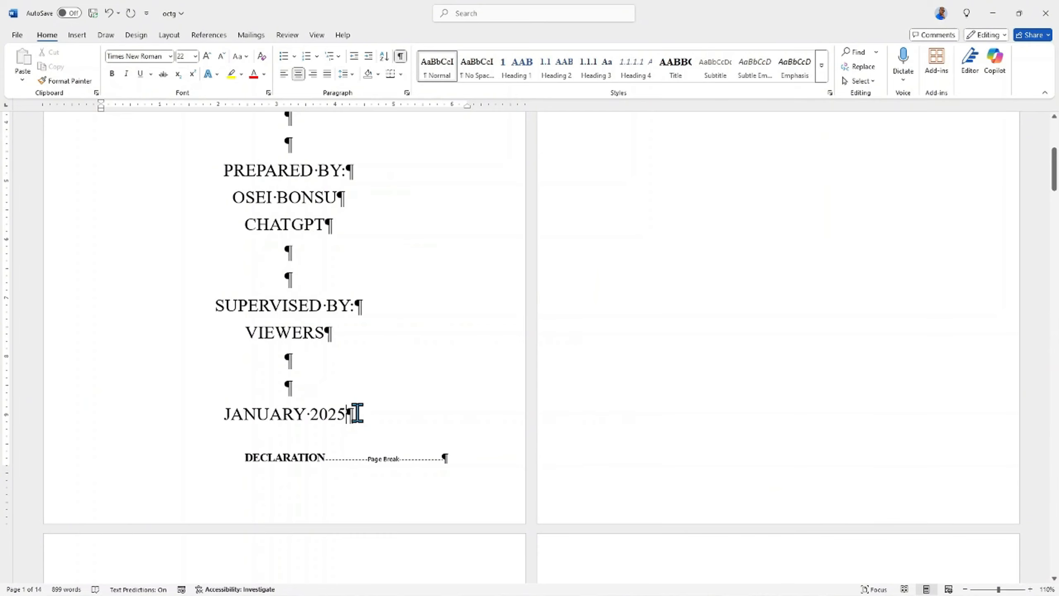
key(alt)
key(p)
key(b)
key(n)
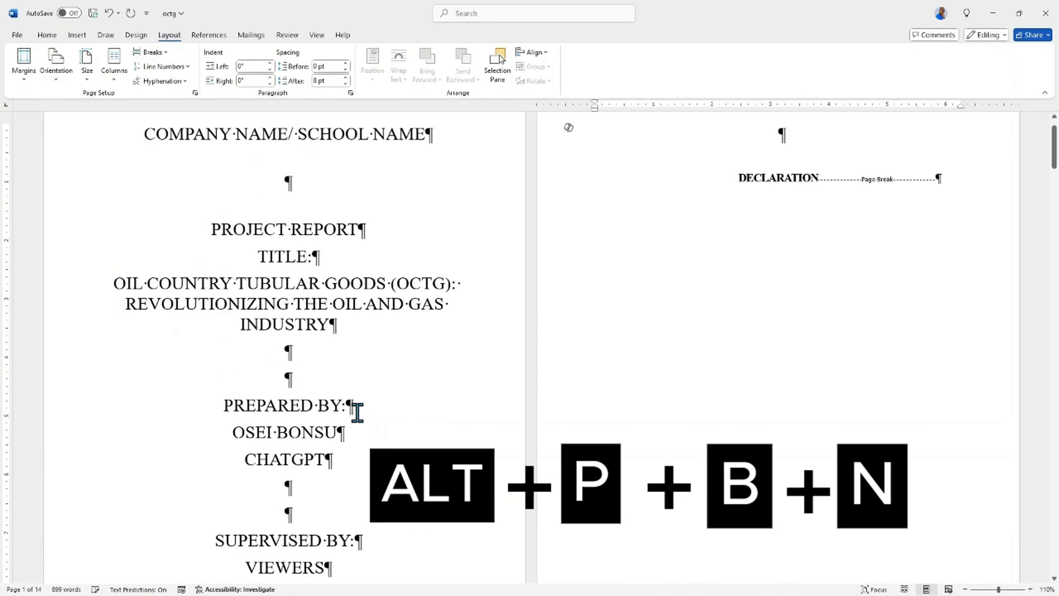
scroll(392, 329, down, 4)
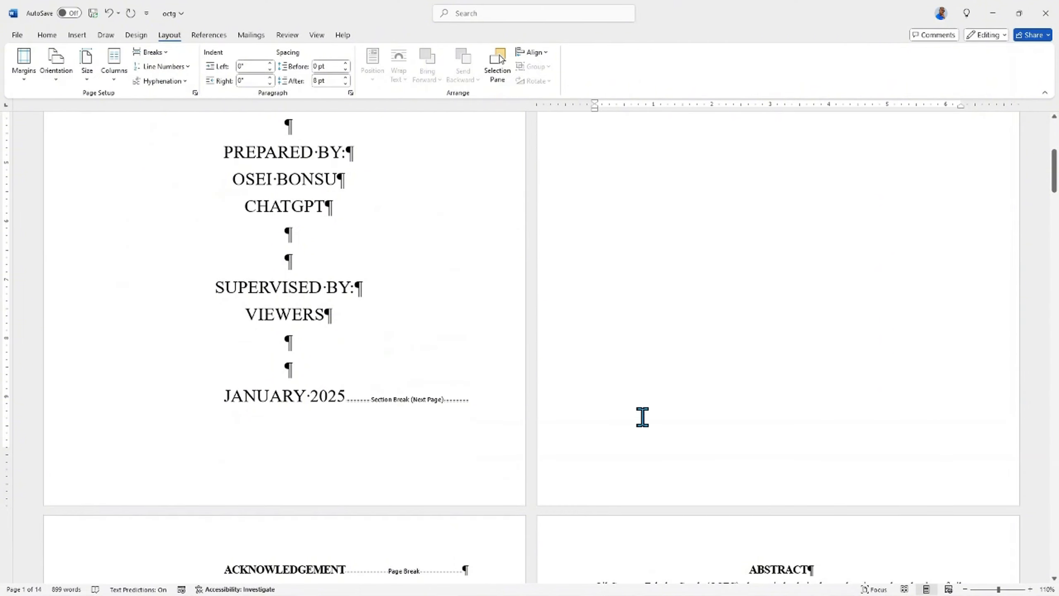
scroll(641, 417, up, 3)
scroll(684, 392, up, 3)
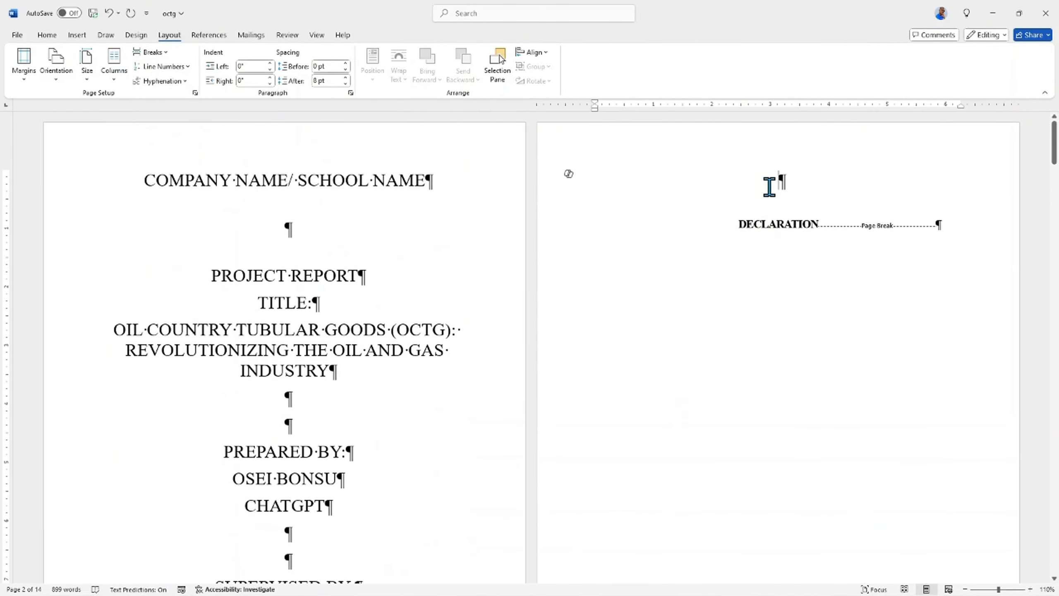
key(BackSpace)
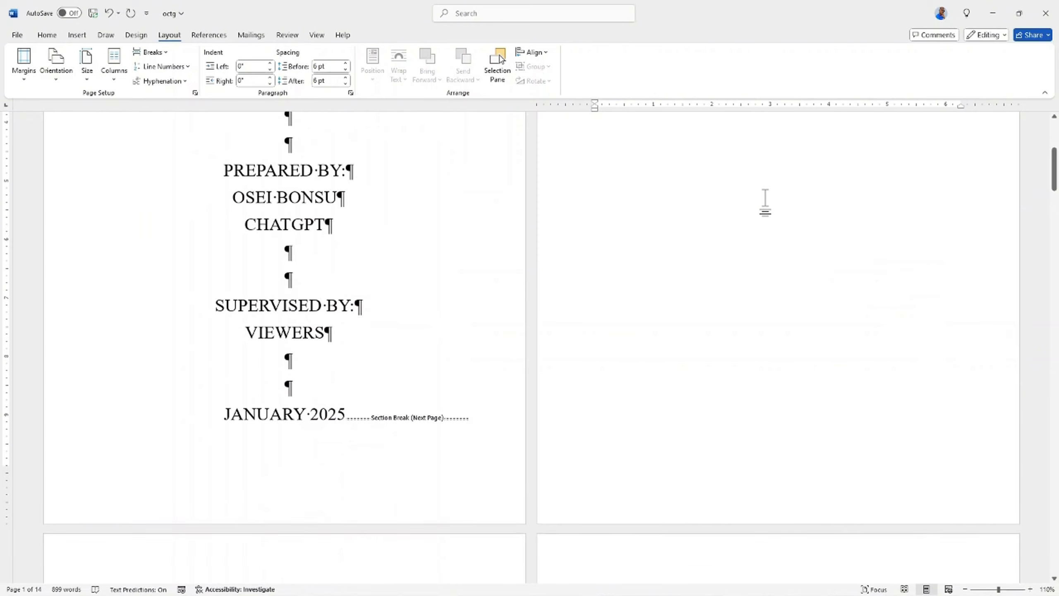
- Delete the page break at the end of the Abstract paragraph
scroll(765, 202, down, 5)
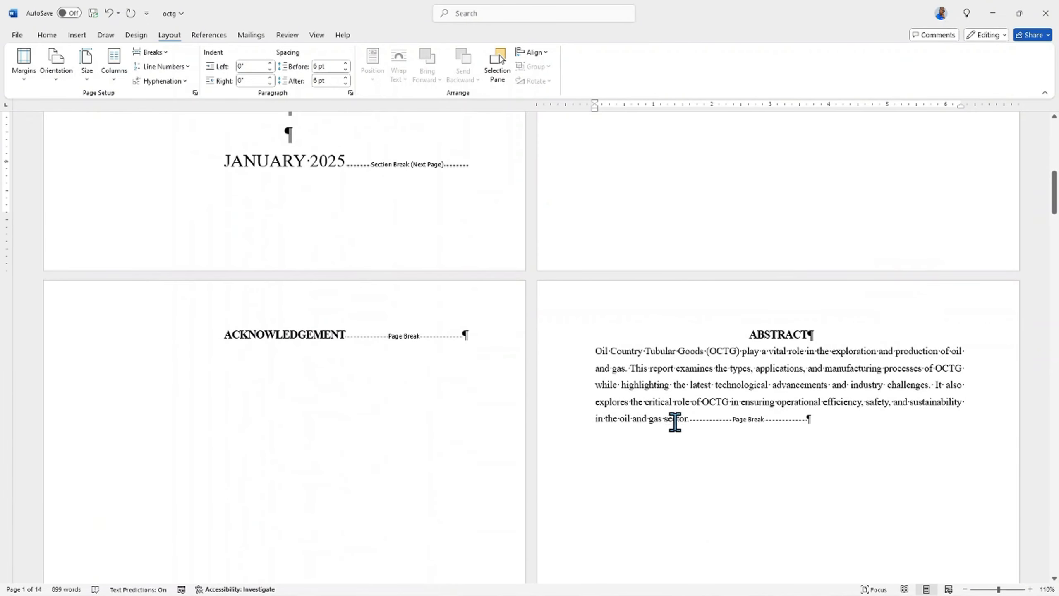
scroll(688, 416, down, 9)
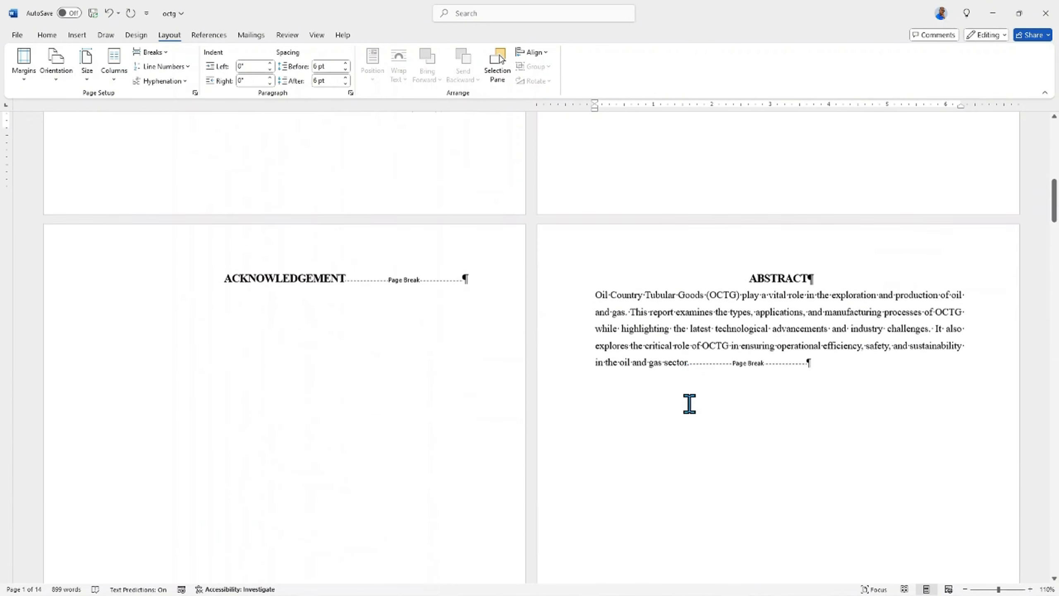
scroll(676, 361, down, 1)
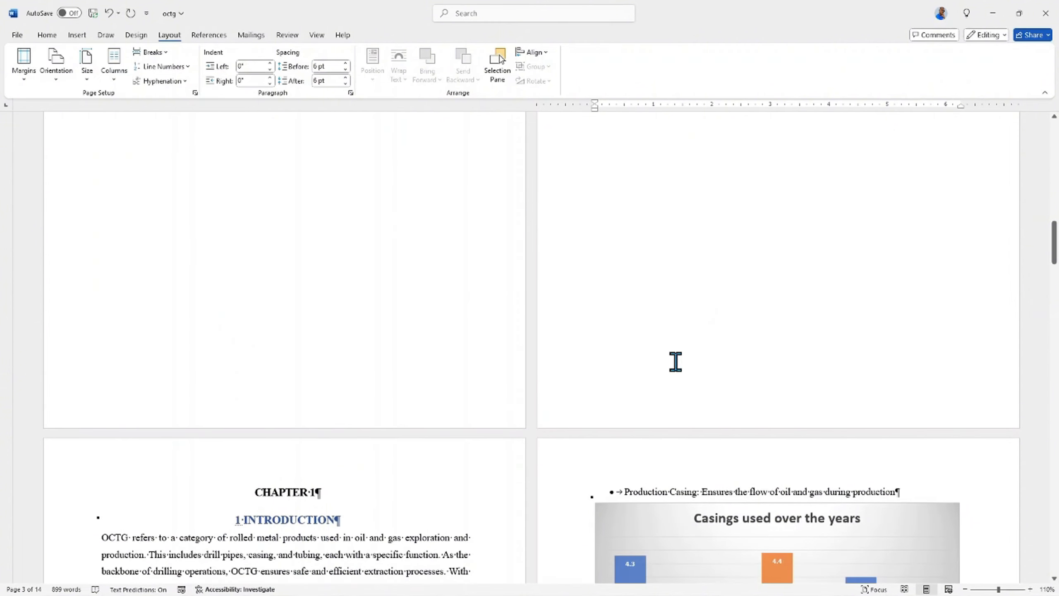
scroll(438, 346, down, 3)
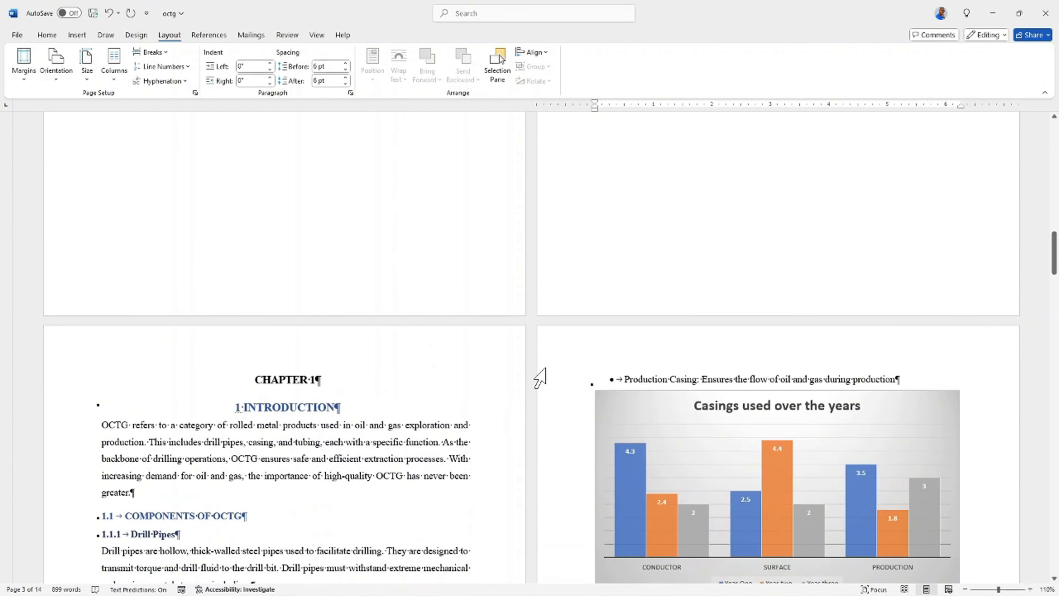
scroll(539, 378, up, 10)
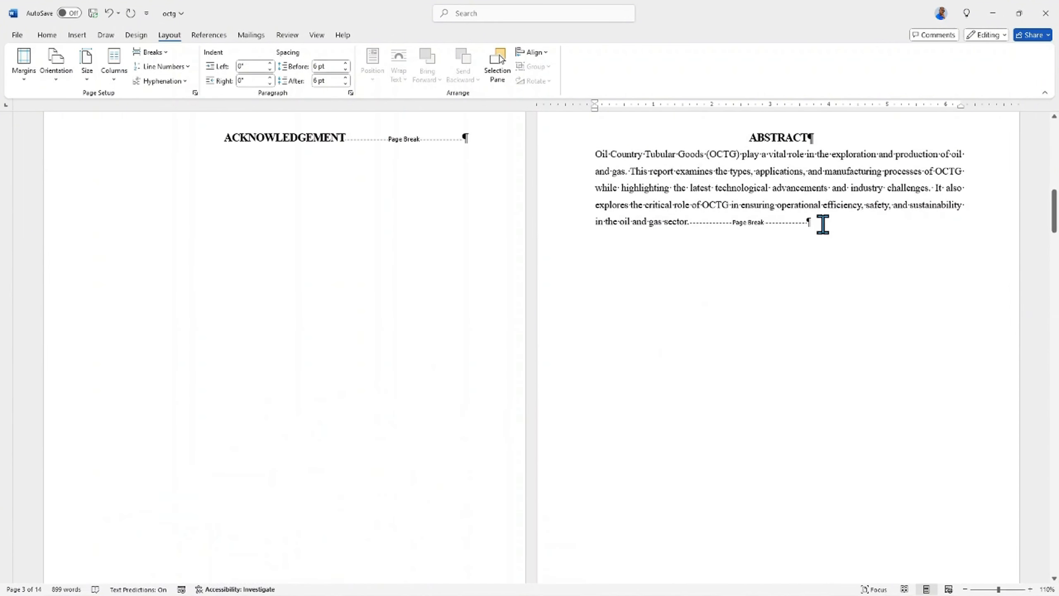
click(815, 230)
key(BackSpace)
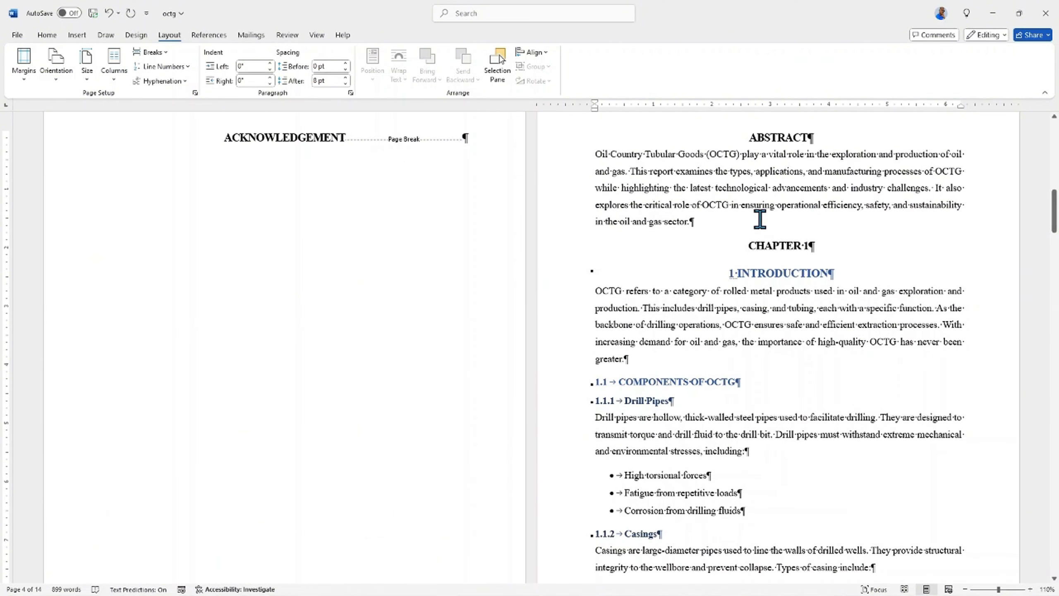
- Insert a Next Page section break after the Abstract paragraph and delete the empty paragraph above CHAPTER 1
key(alt)
key(p)
key(b)
key(n)
scroll(615, 257, up, 1)
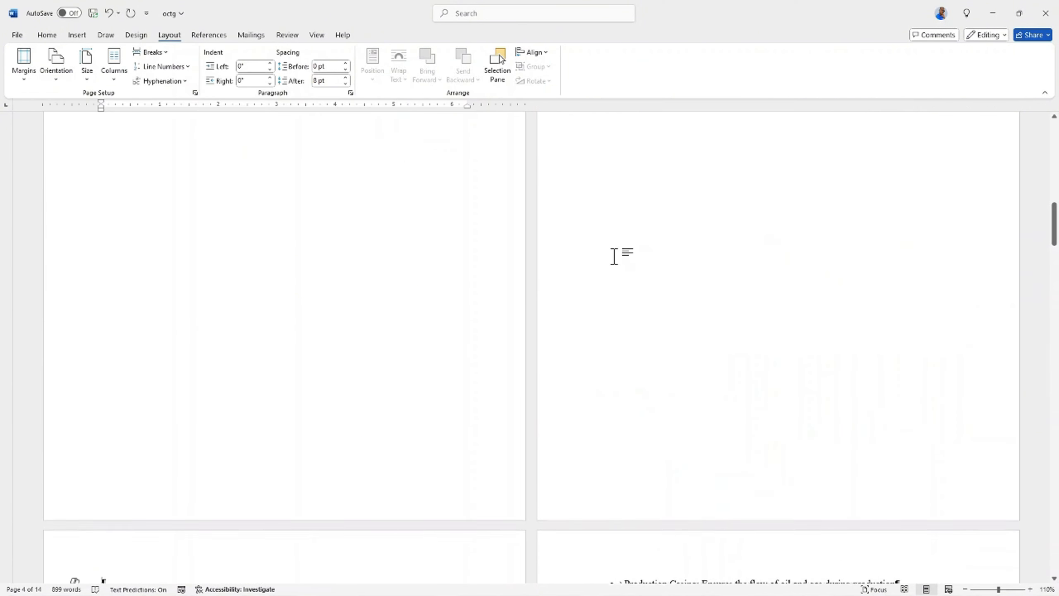
scroll(615, 256, up, 5)
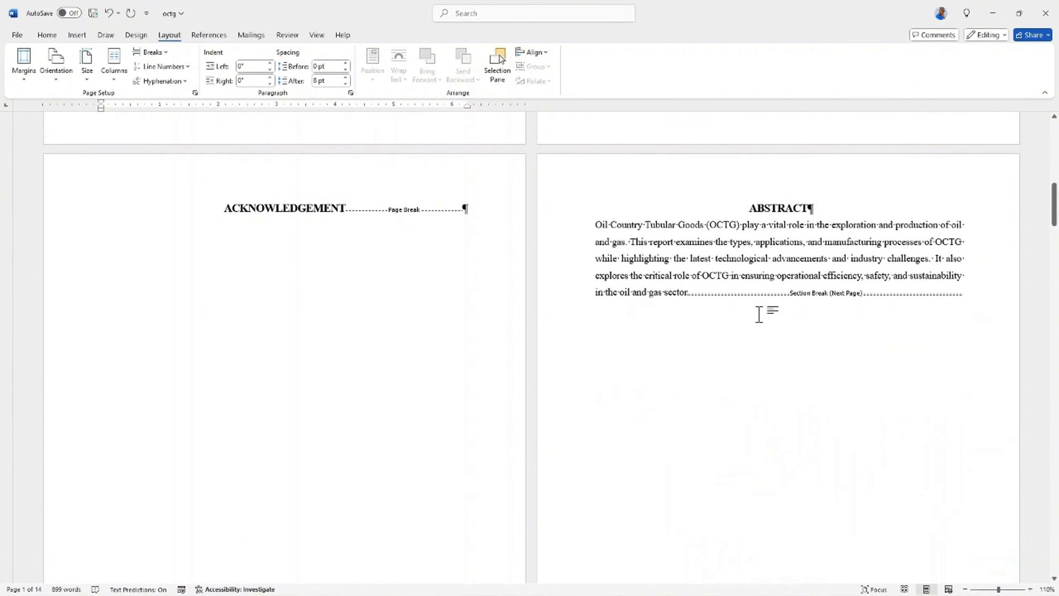
scroll(792, 302, down, 8)
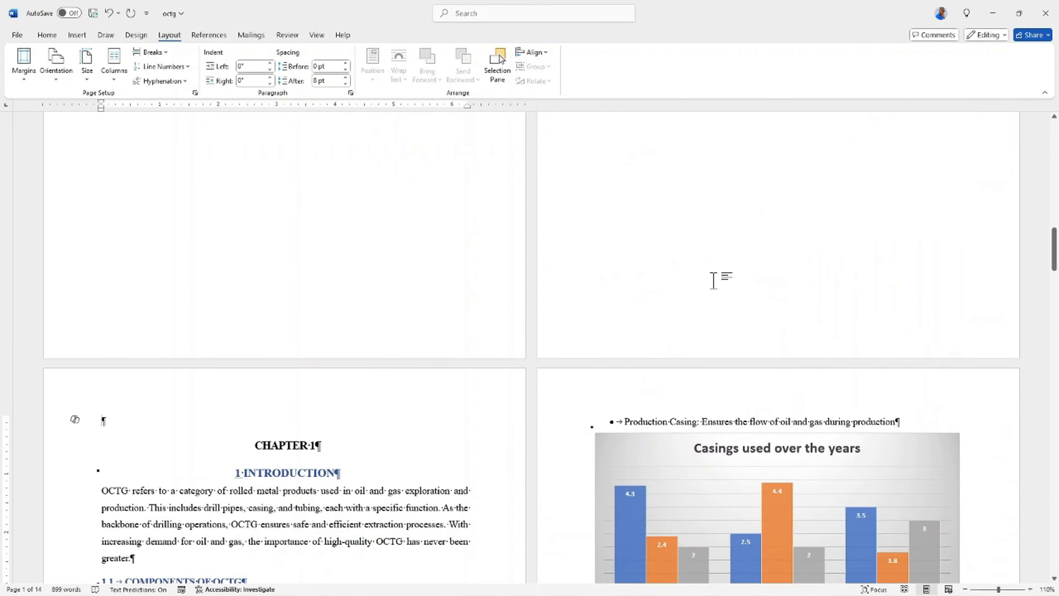
key(BackSpace)
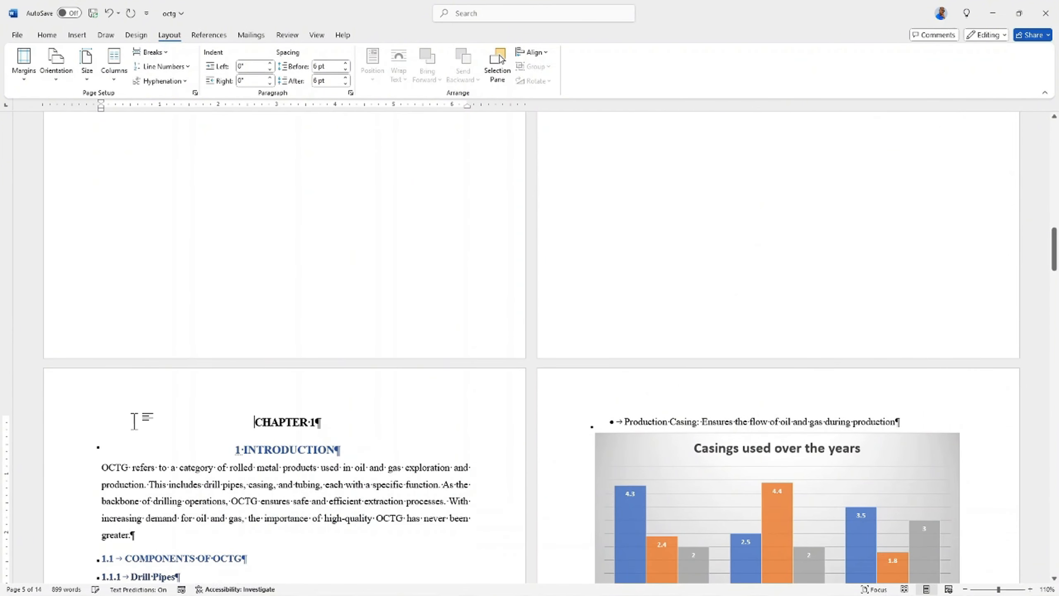
- Insert page numbers at the bottom of the pages in the Plain Number 3 style
scroll(569, 411, up, 10)
scroll(571, 411, up, 5)
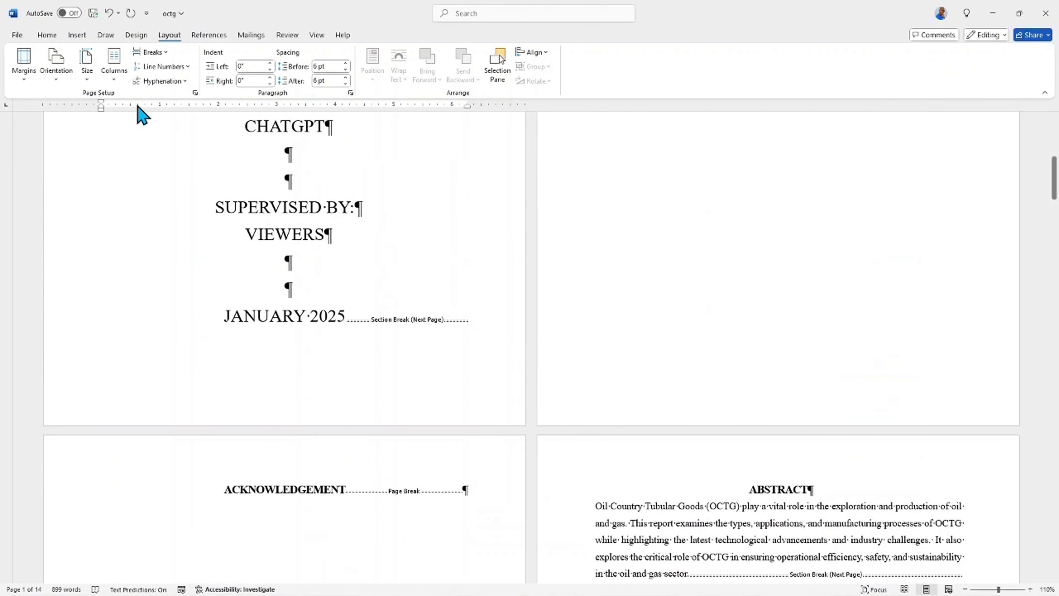
click(76, 36)
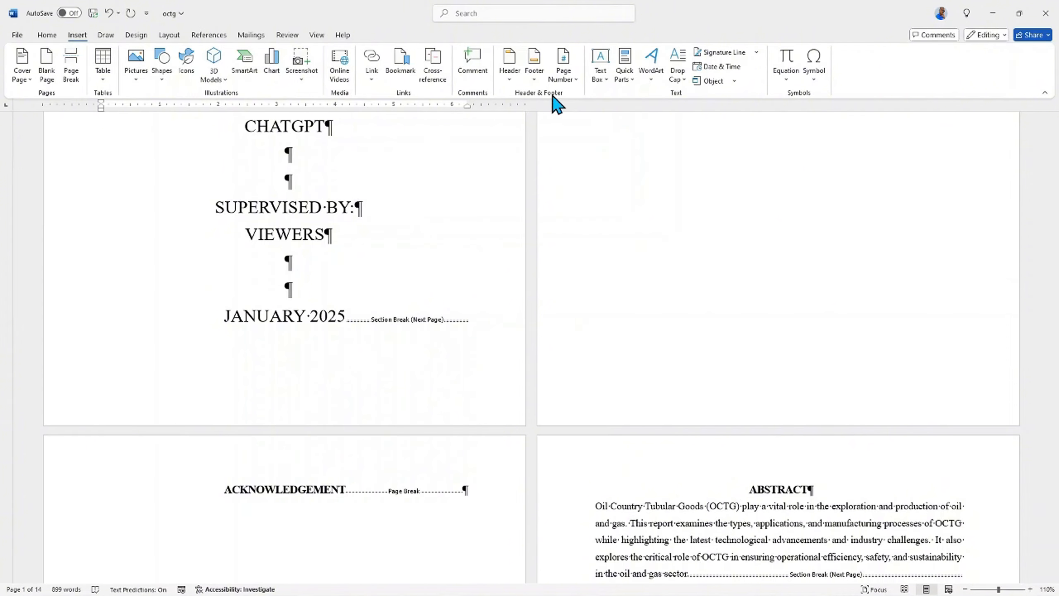
click(568, 76)
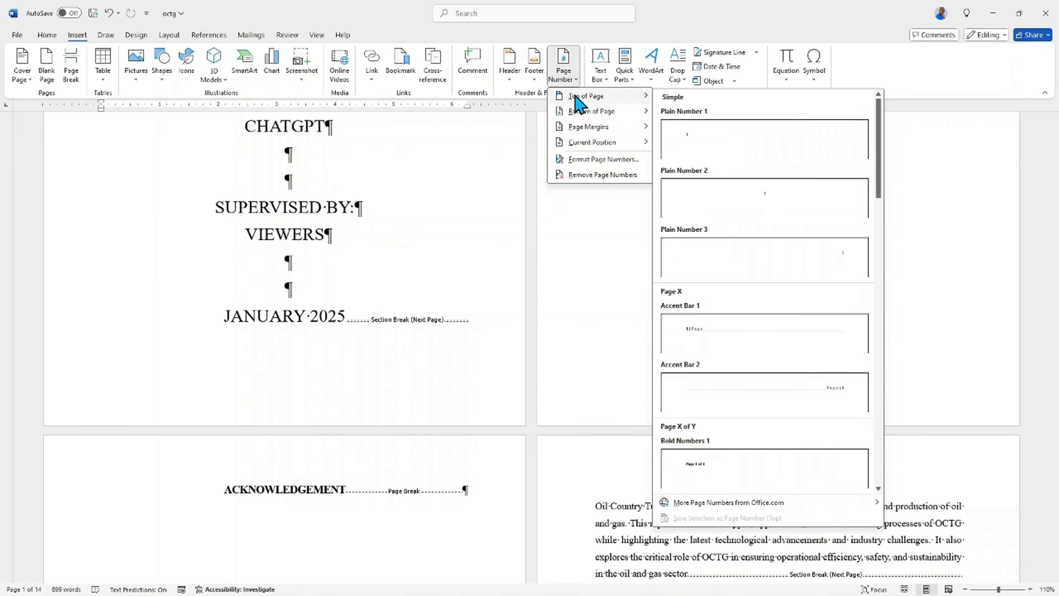
mouse_move(578, 119)
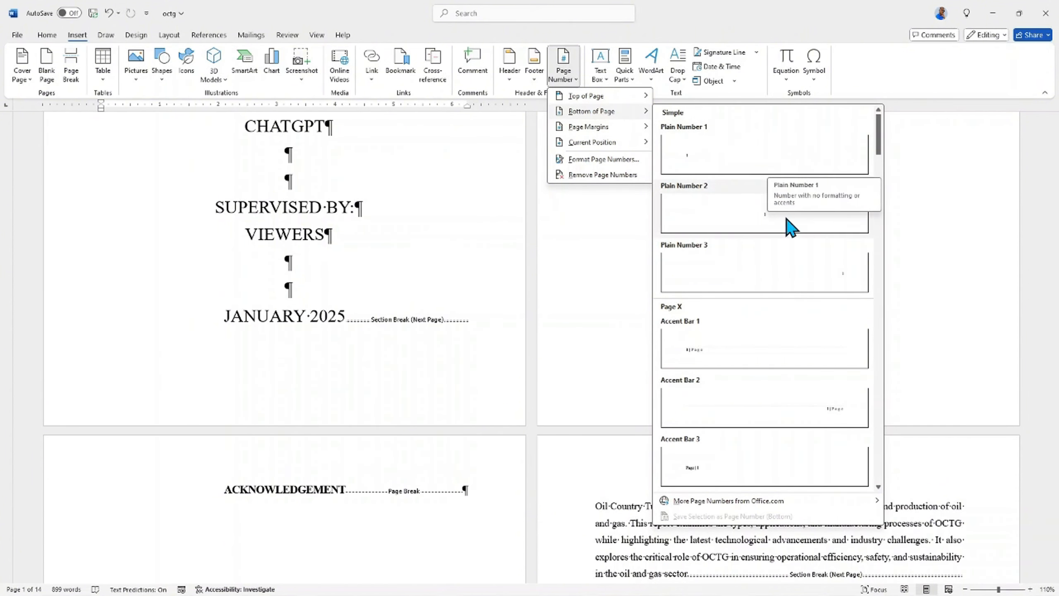
click(819, 278)
- Look through the footers of the title page, front matter and chapters to check the page numbering in each section
scroll(659, 310, up, 2)
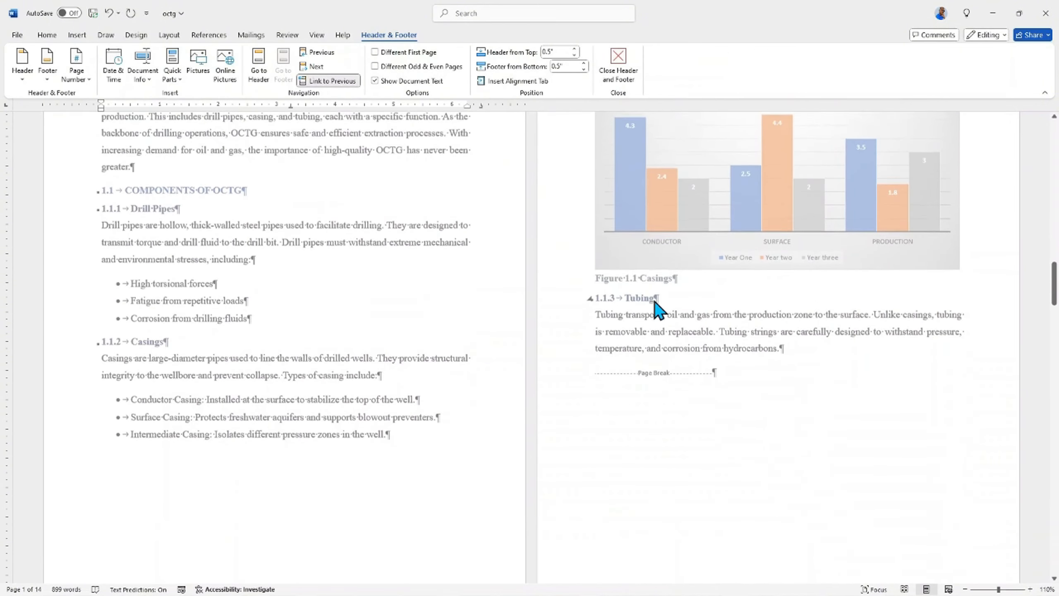
scroll(658, 310, up, 1)
scroll(659, 310, down, 7)
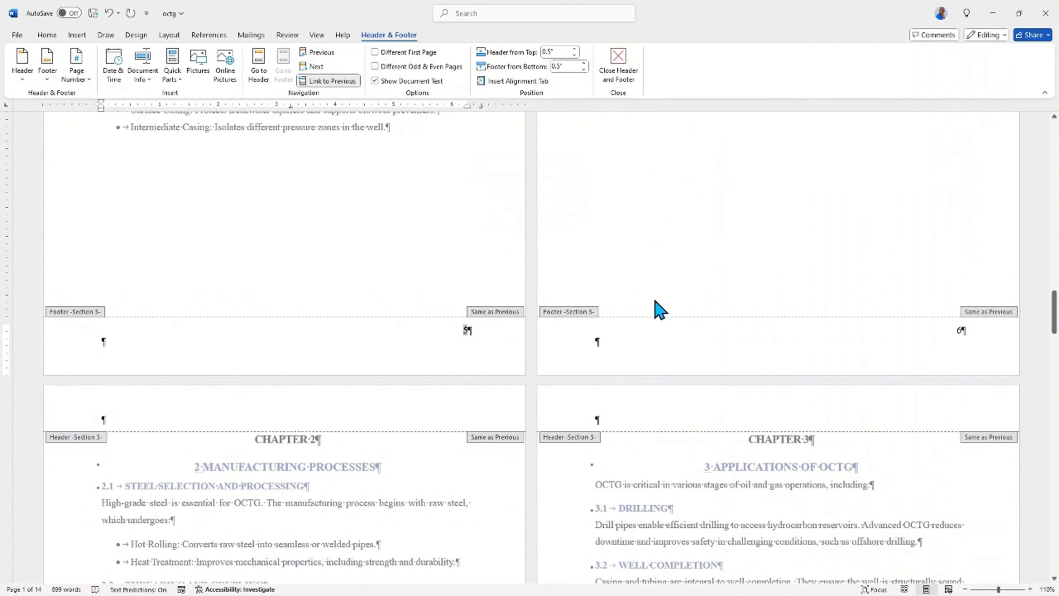
scroll(659, 310, up, 6)
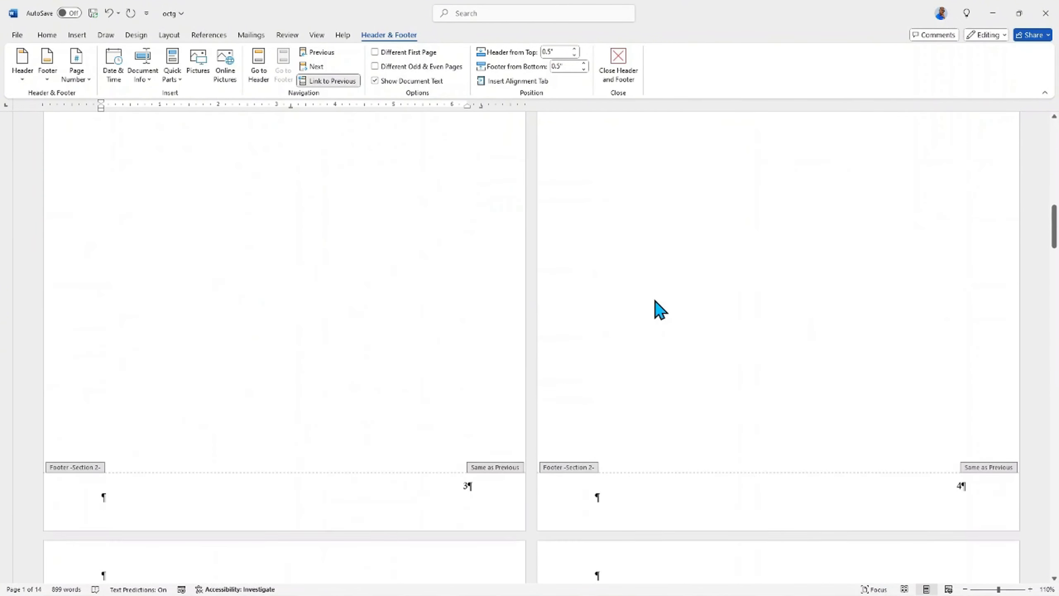
scroll(659, 310, up, 5)
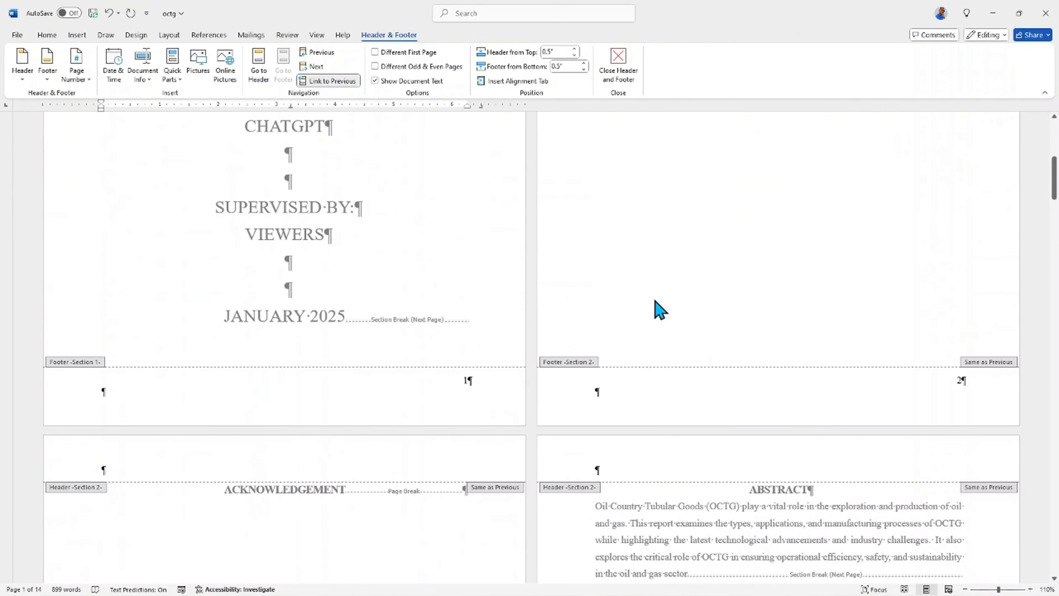
scroll(743, 284, up, 4)
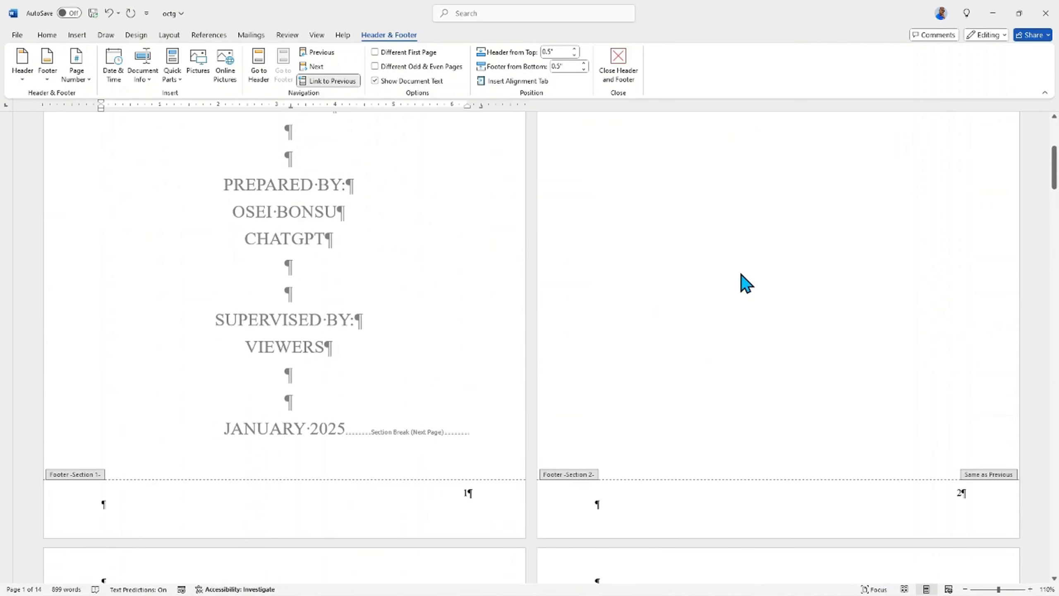
scroll(741, 282, down, 5)
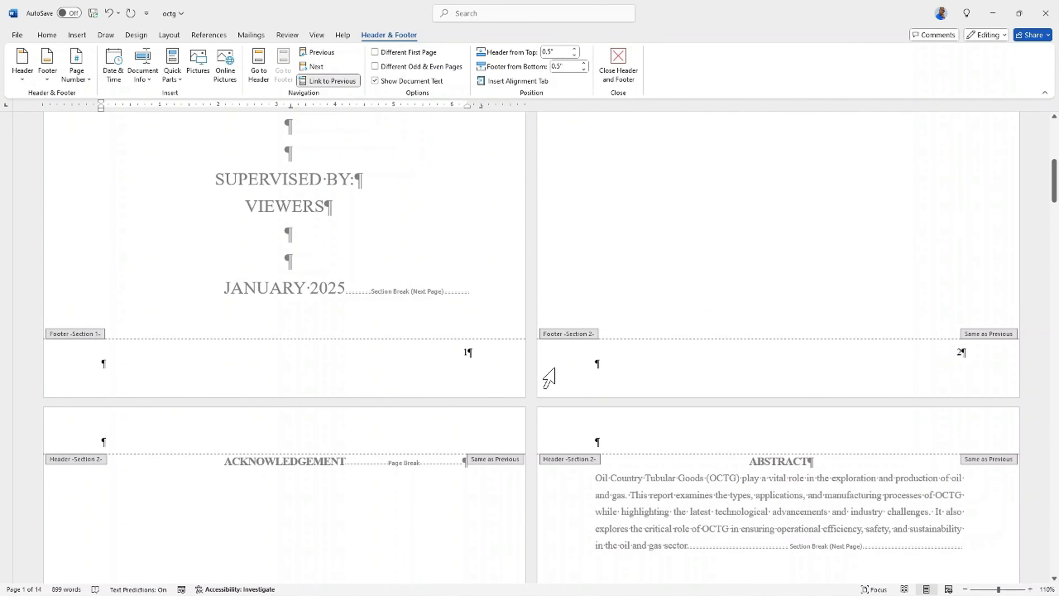
scroll(497, 360, down, 1)
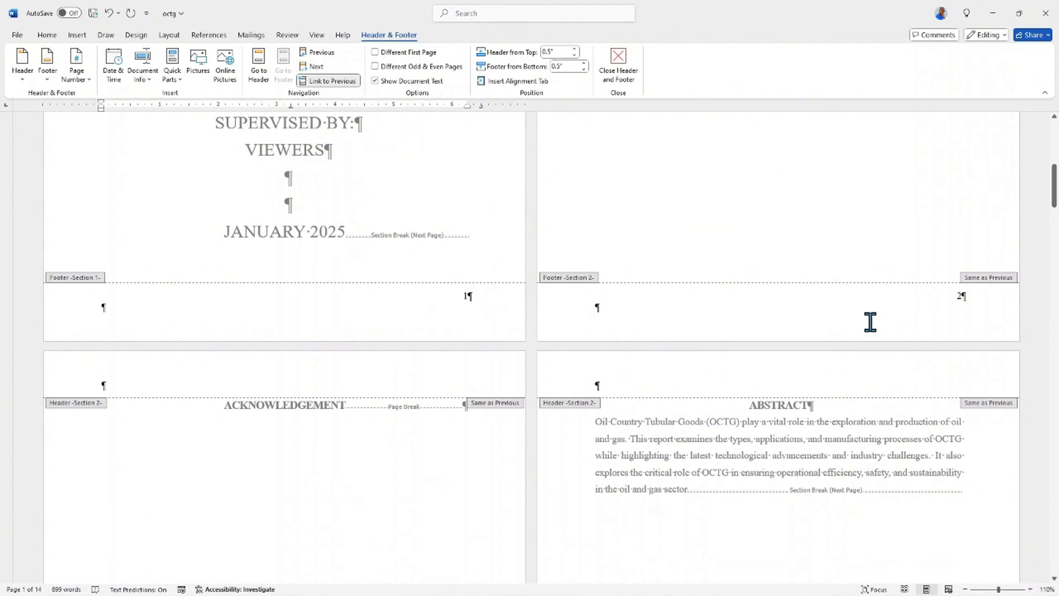
- Format the front-matter section's page numbers as lowercase Roman numerals (i, ii, iii) starting at i
click(936, 303)
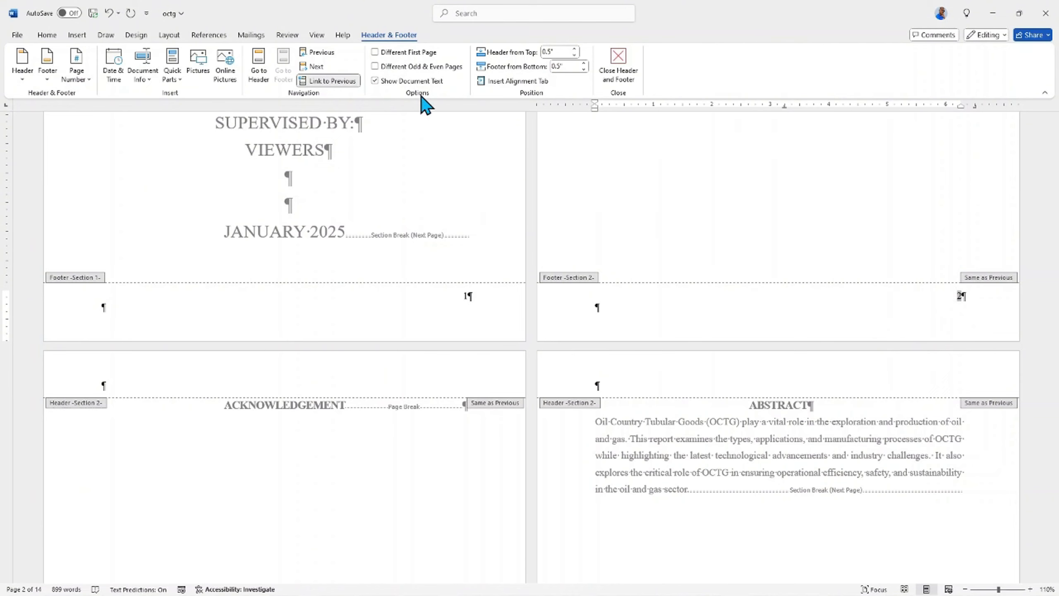
click(77, 73)
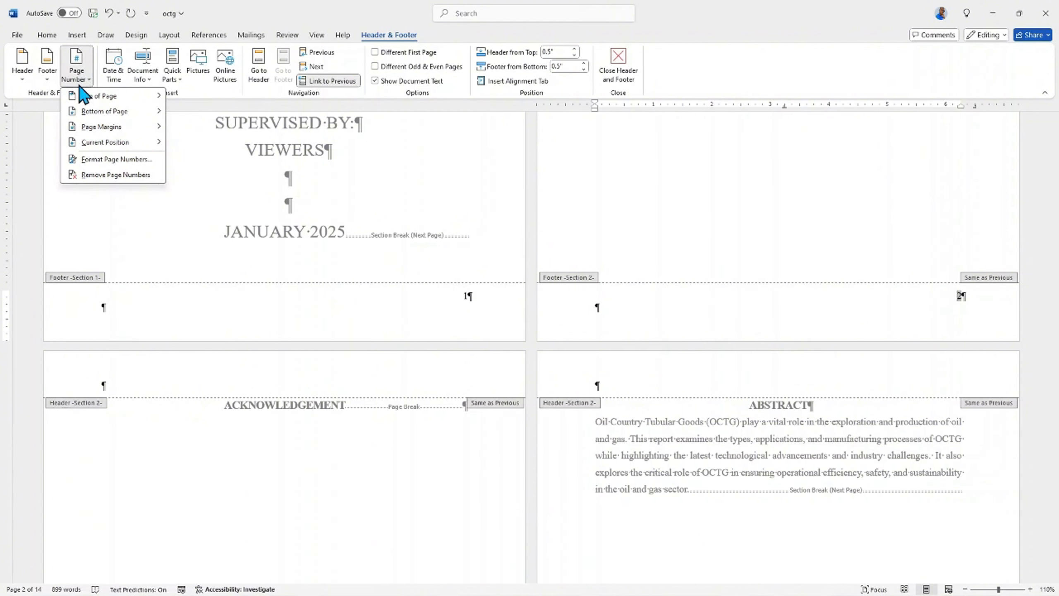
click(91, 161)
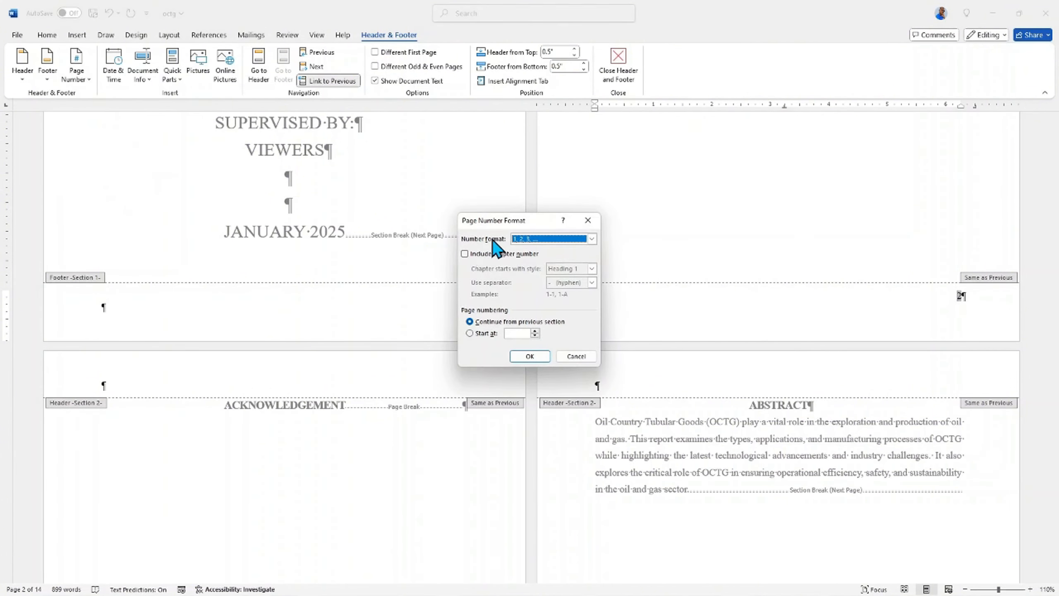
click(593, 240)
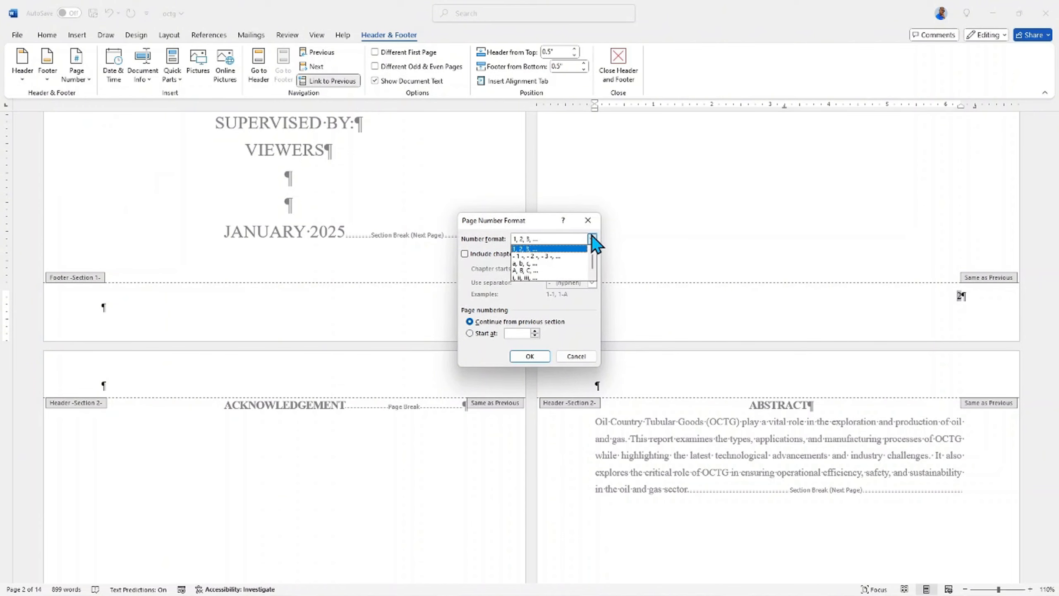
click(524, 278)
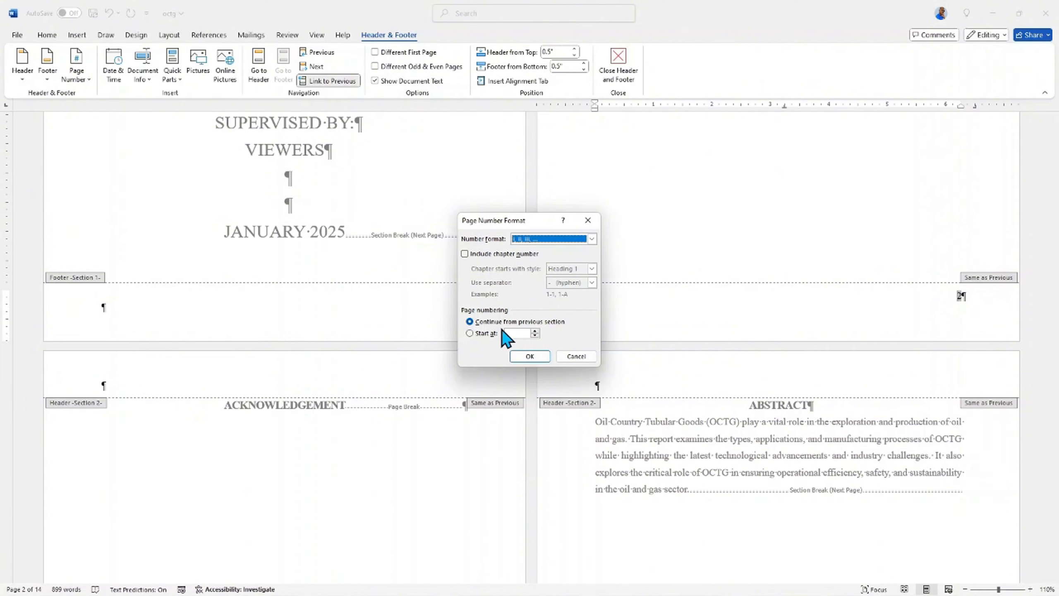
click(471, 333)
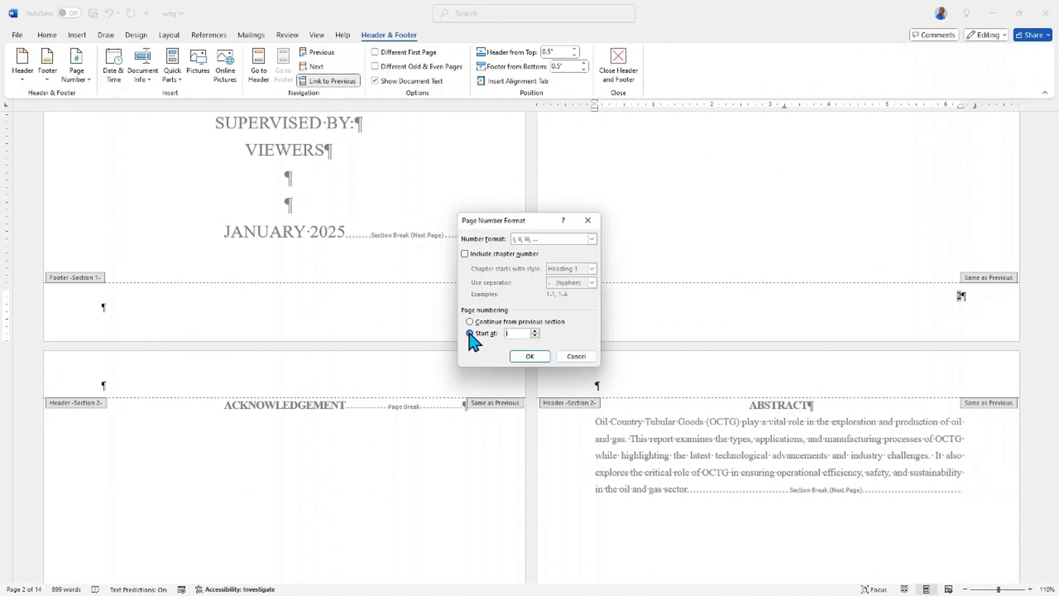
click(527, 357)
- Enable Different First Page for the title page's section to remove its page number
scroll(613, 348, down, 15)
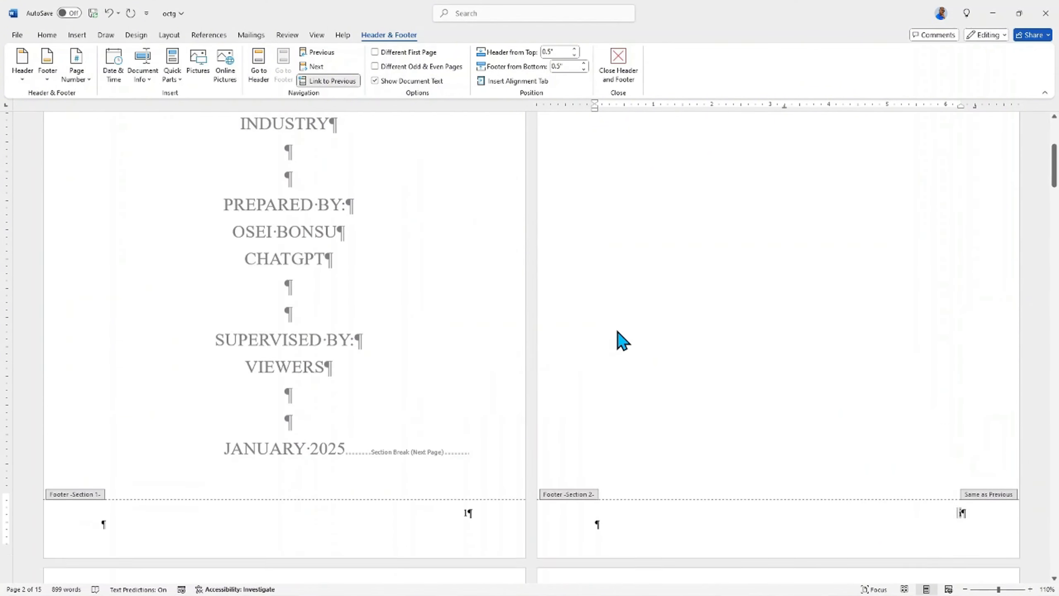
scroll(641, 314, down, 10)
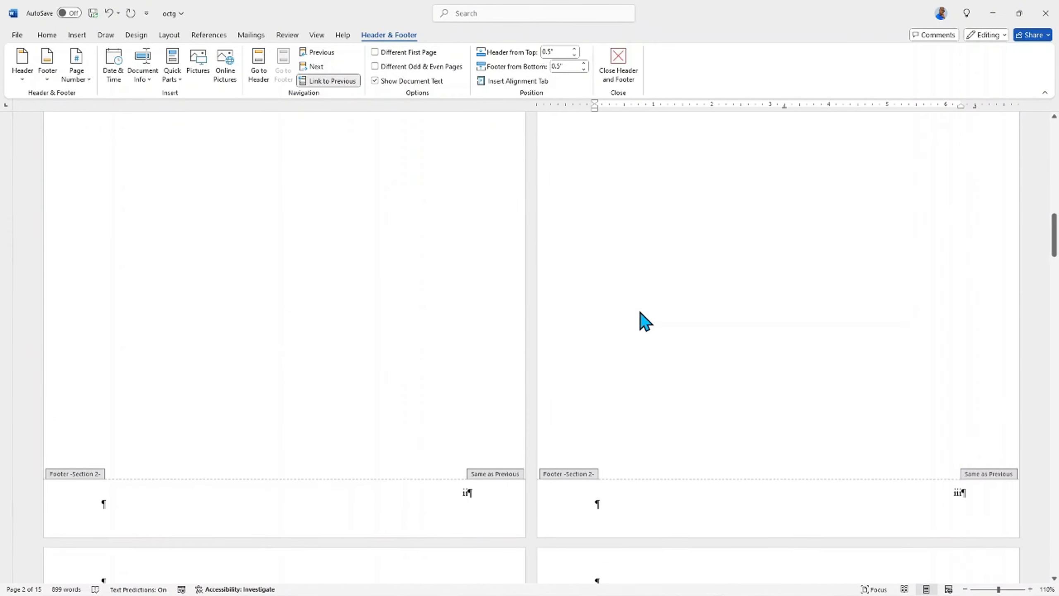
scroll(641, 313, down, 10)
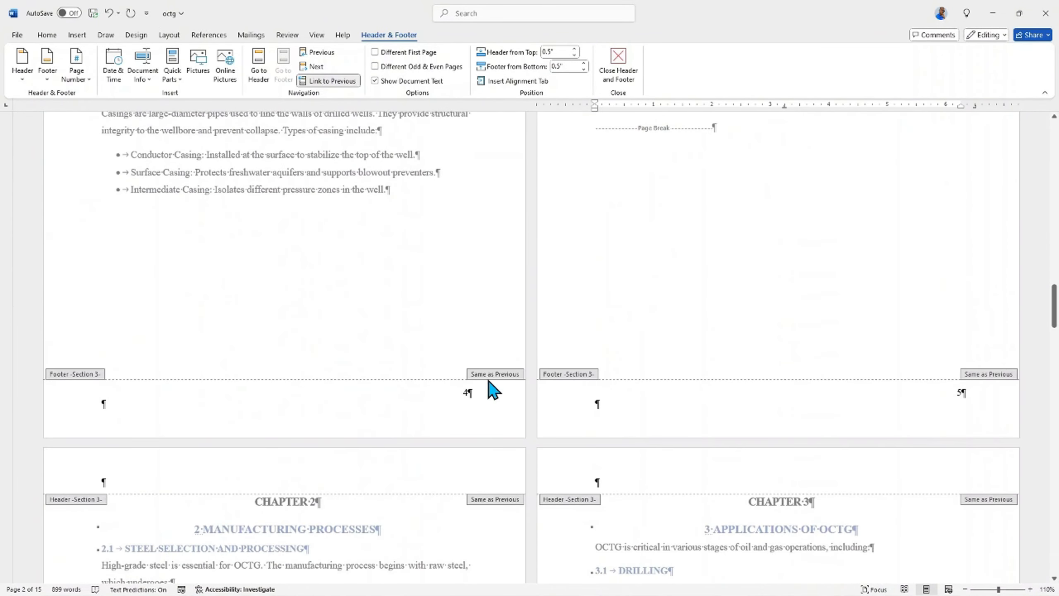
scroll(577, 279, up, 10)
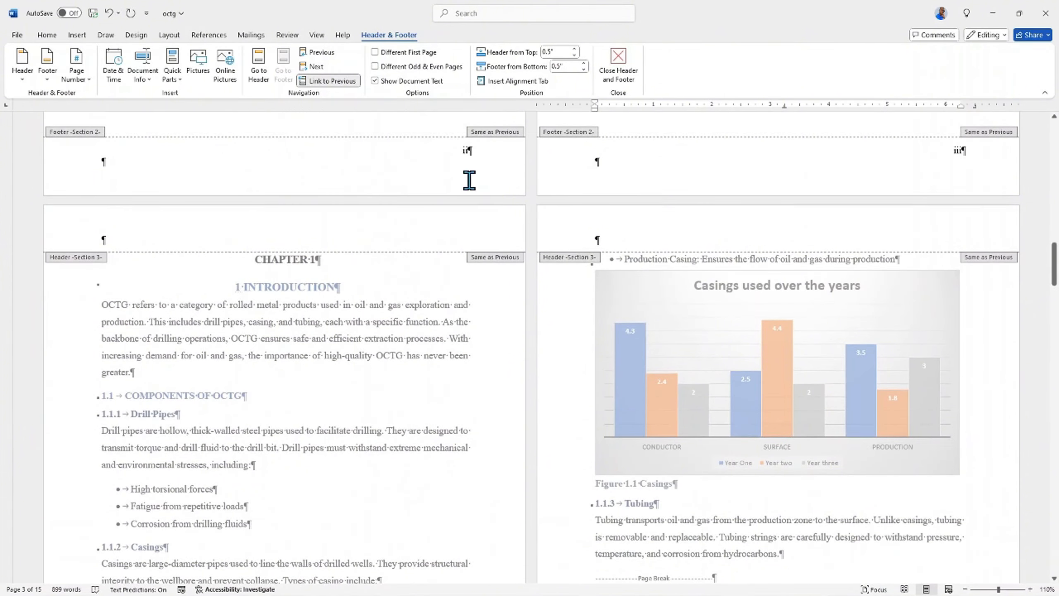
scroll(605, 220, down, 8)
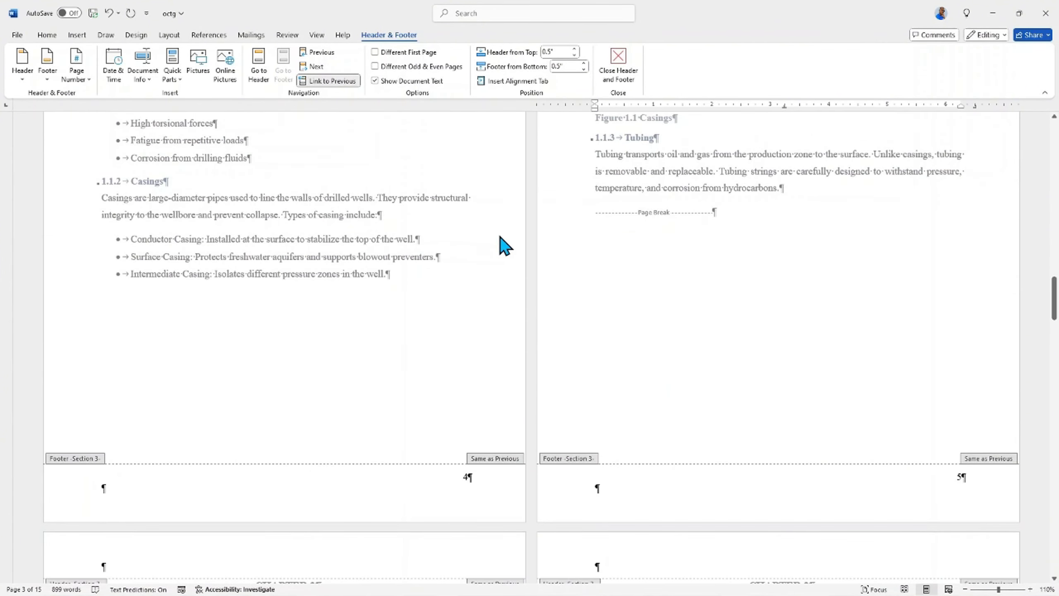
scroll(453, 449, up, 15)
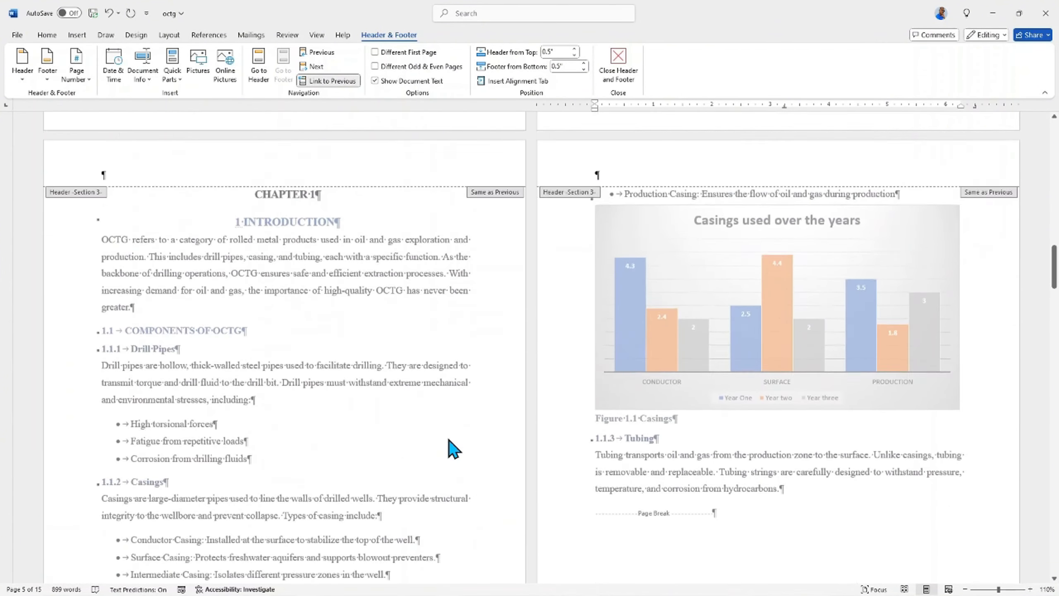
scroll(444, 371, up, 1)
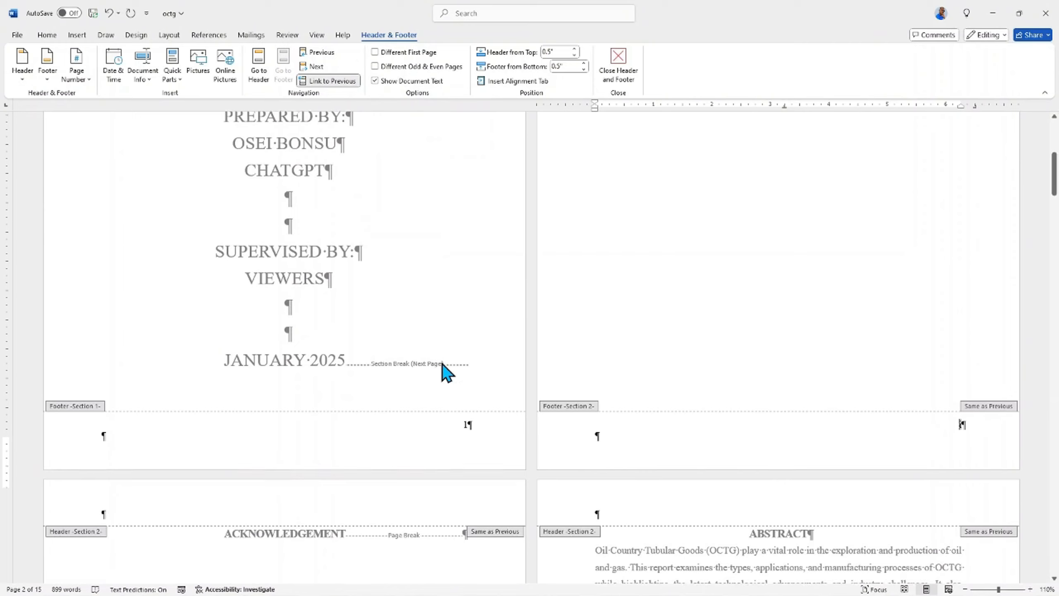
scroll(449, 407, down, 1)
scroll(459, 384, up, 2)
scroll(463, 373, up, 1)
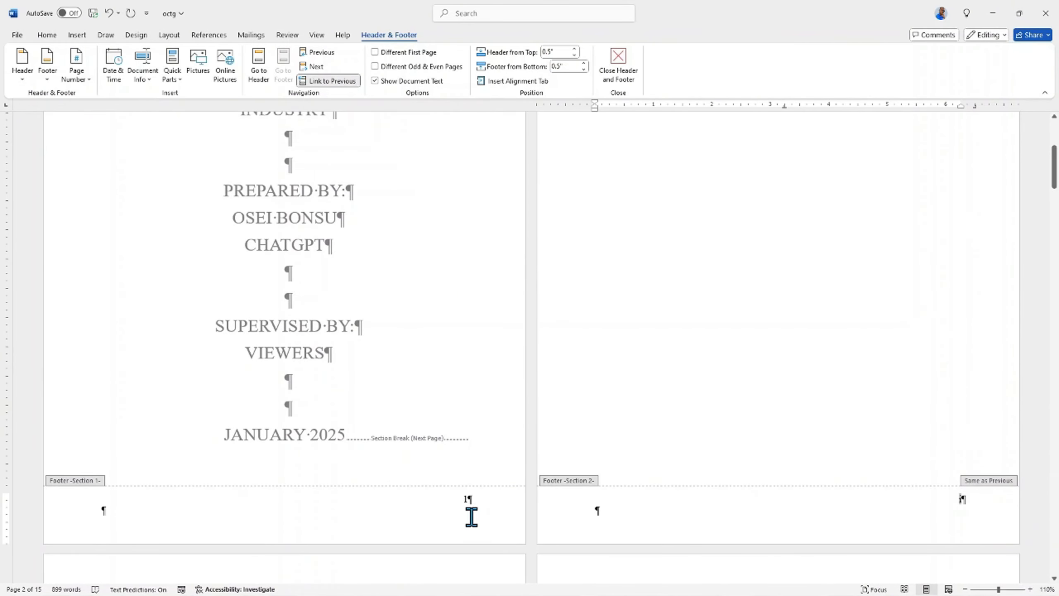
click(468, 497)
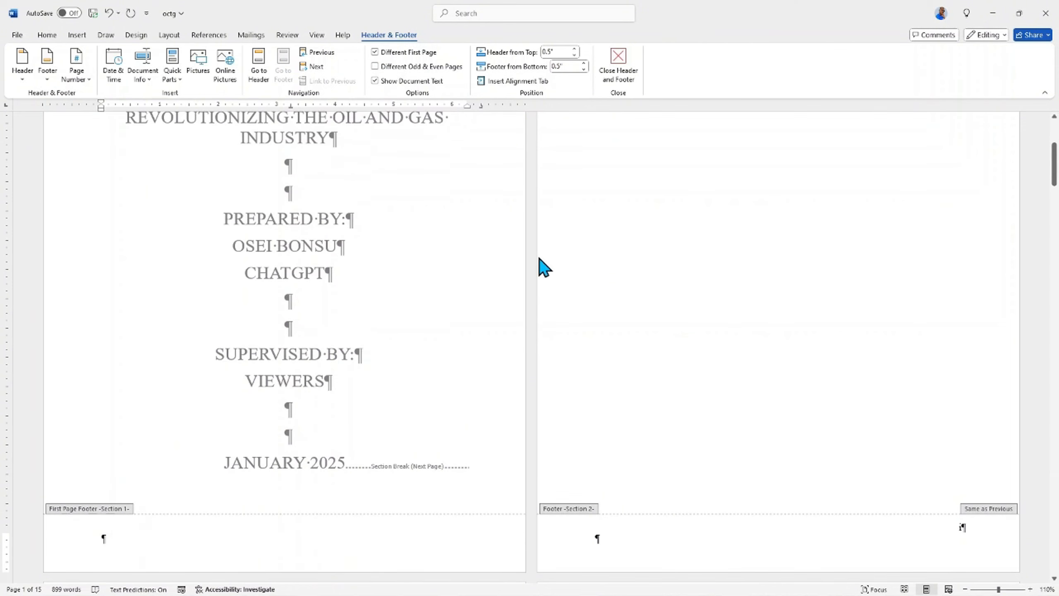
- Check the footer page numbers from the title page through the front matter to Chapter 1
scroll(658, 343, down, 3)
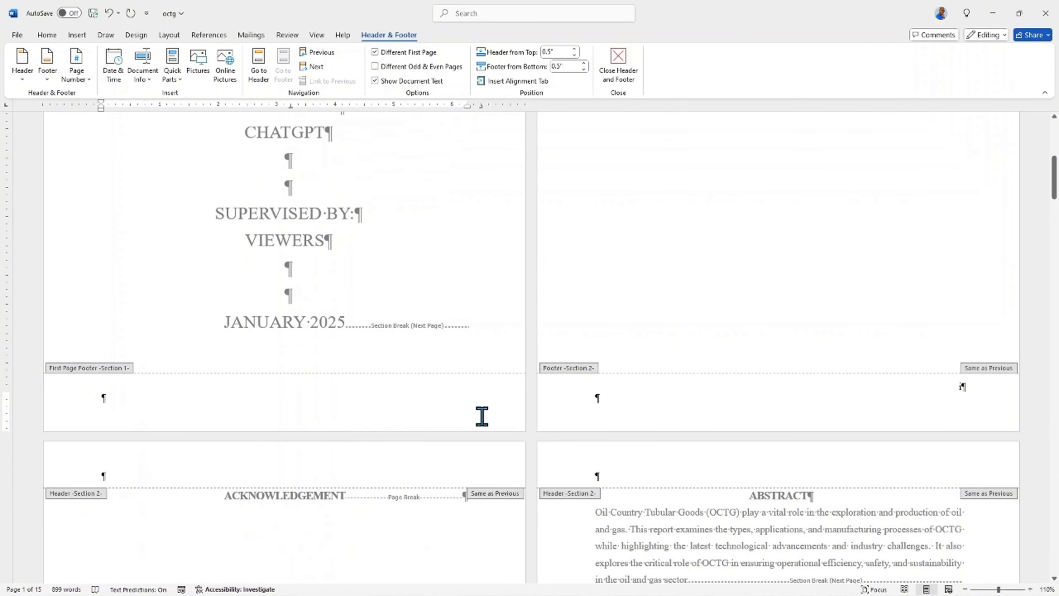
scroll(699, 397, down, 10)
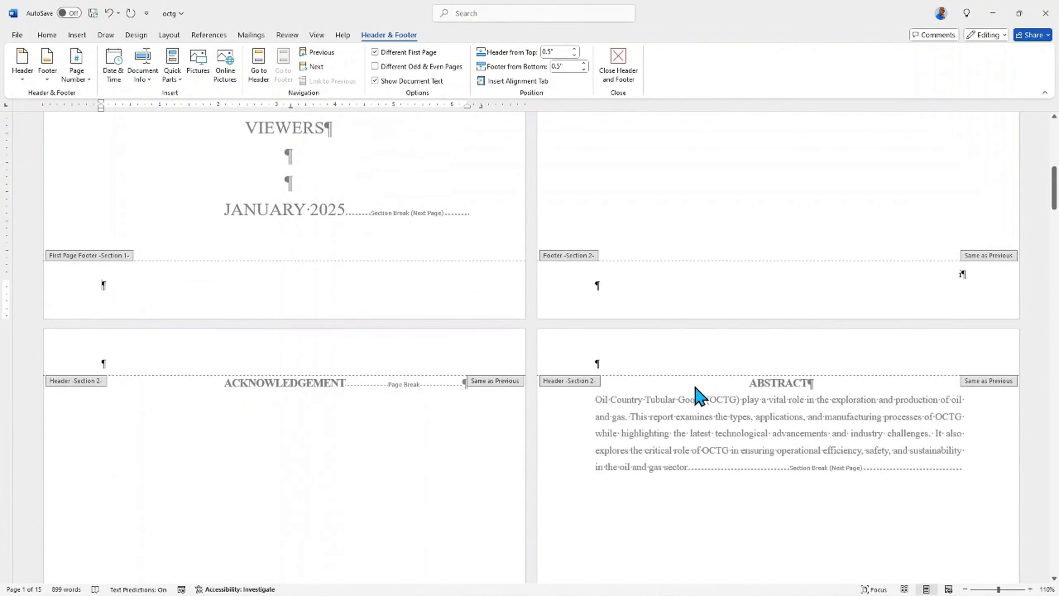
scroll(696, 397, down, 10)
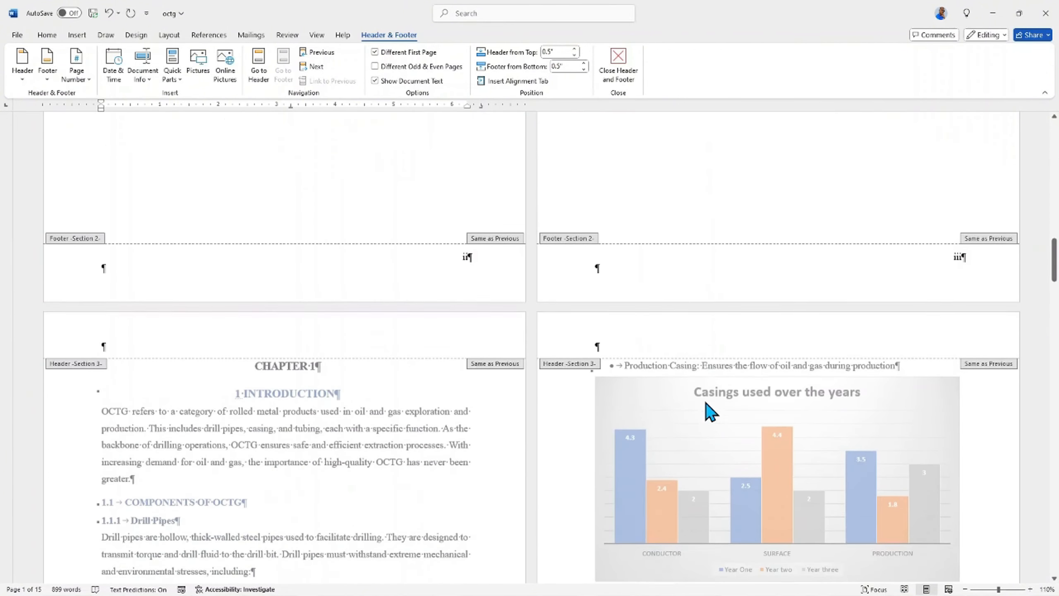
scroll(742, 413, down, 5)
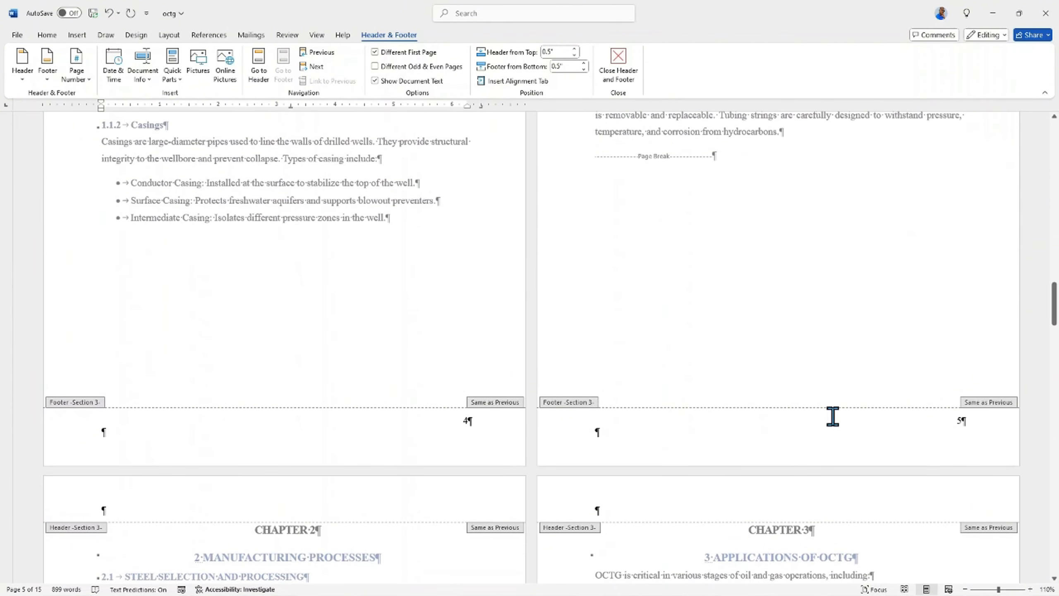
scroll(833, 416, up, 6)
scroll(667, 382, up, 4)
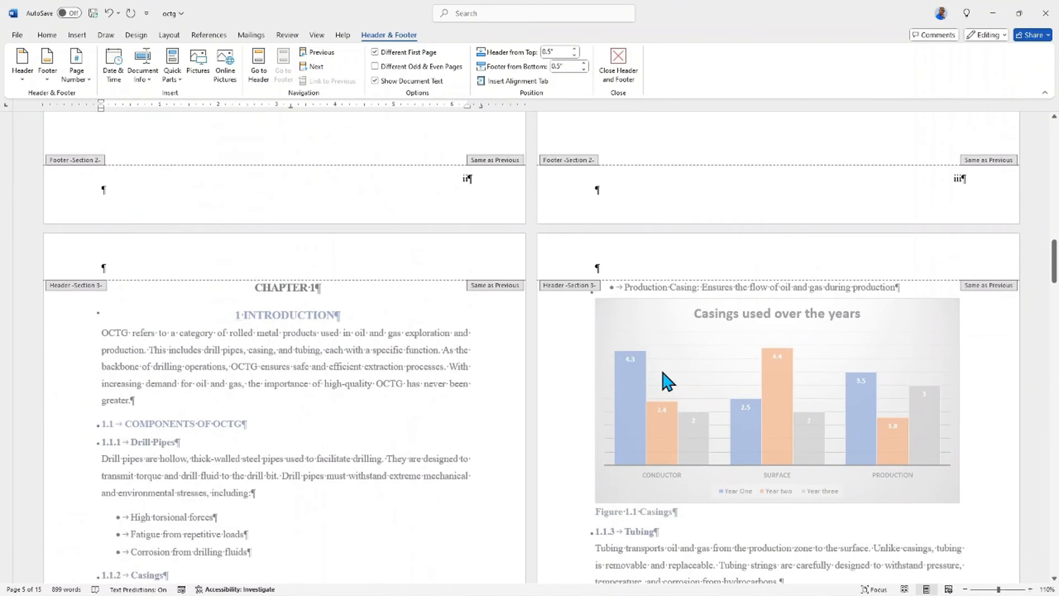
scroll(652, 372, down, 3)
scroll(542, 367, up, 1)
scroll(457, 363, down, 5)
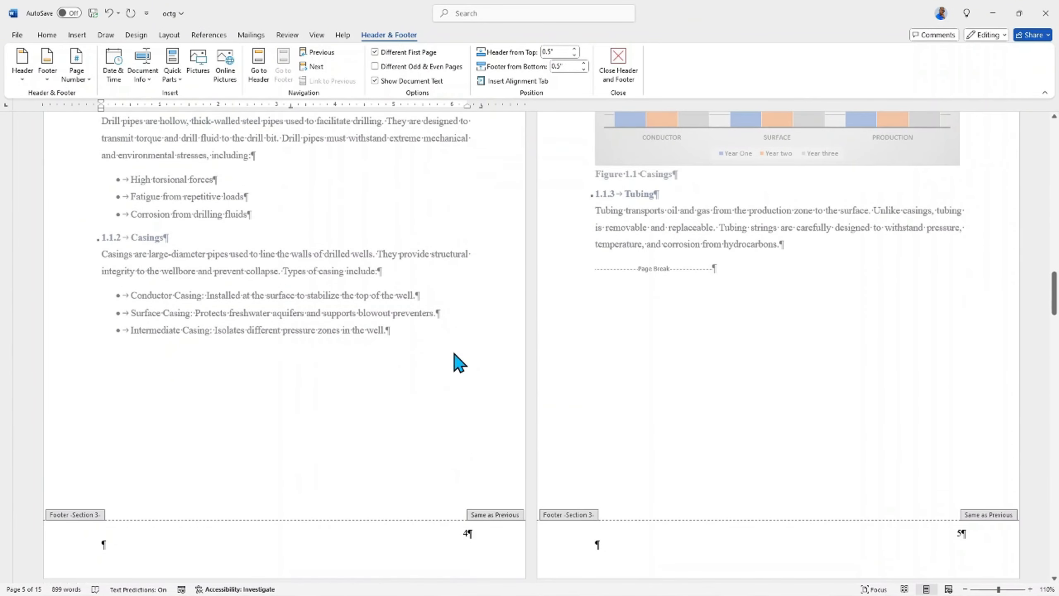
scroll(457, 367, up, 3)
scroll(455, 368, down, 3)
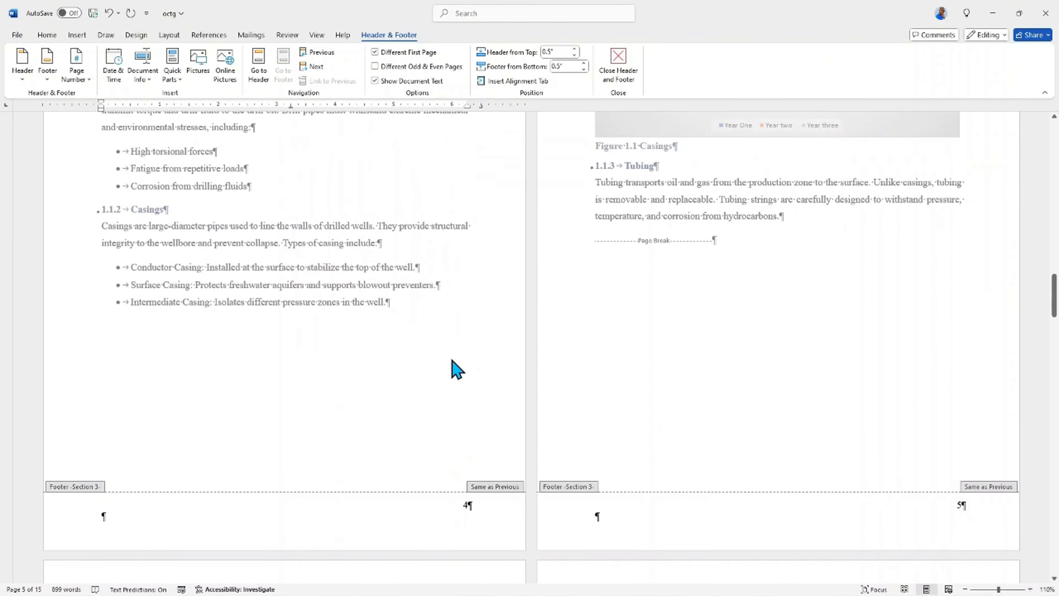
- Set the page numbering of the section beginning with Chapter 1 to start at 1
click(469, 506)
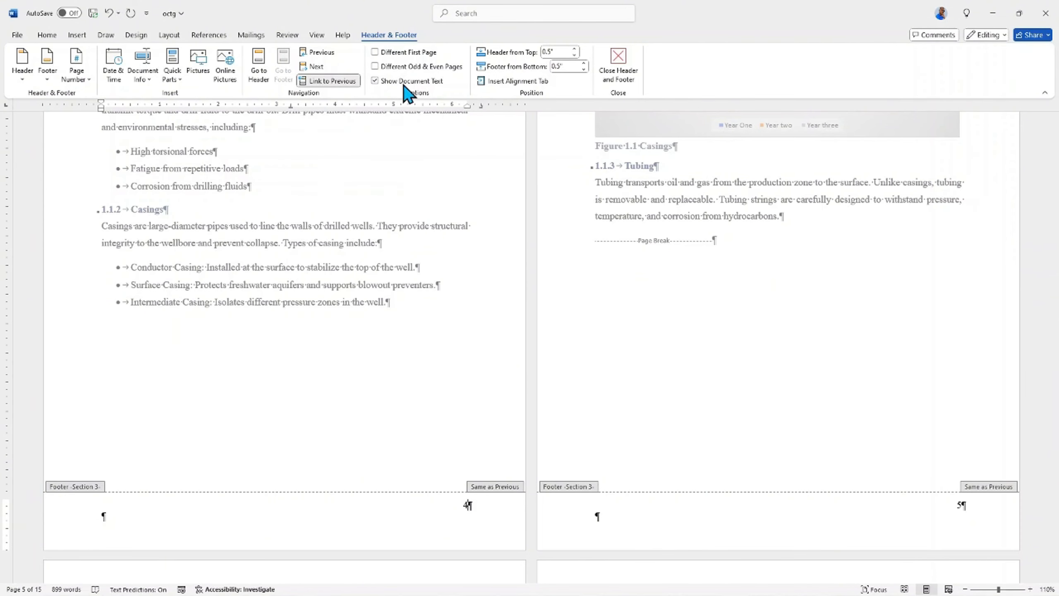
click(80, 82)
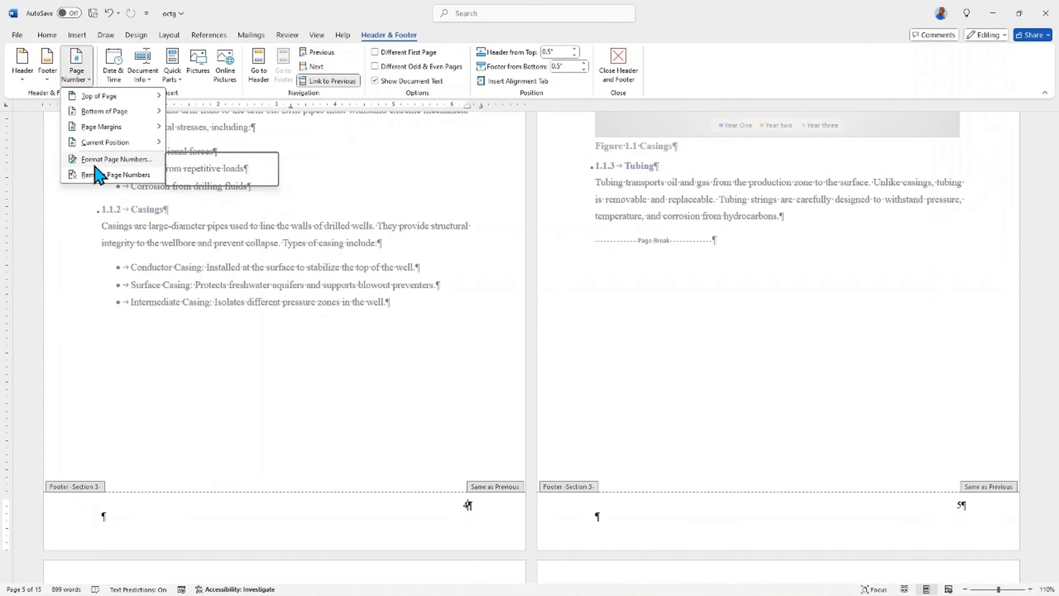
click(108, 161)
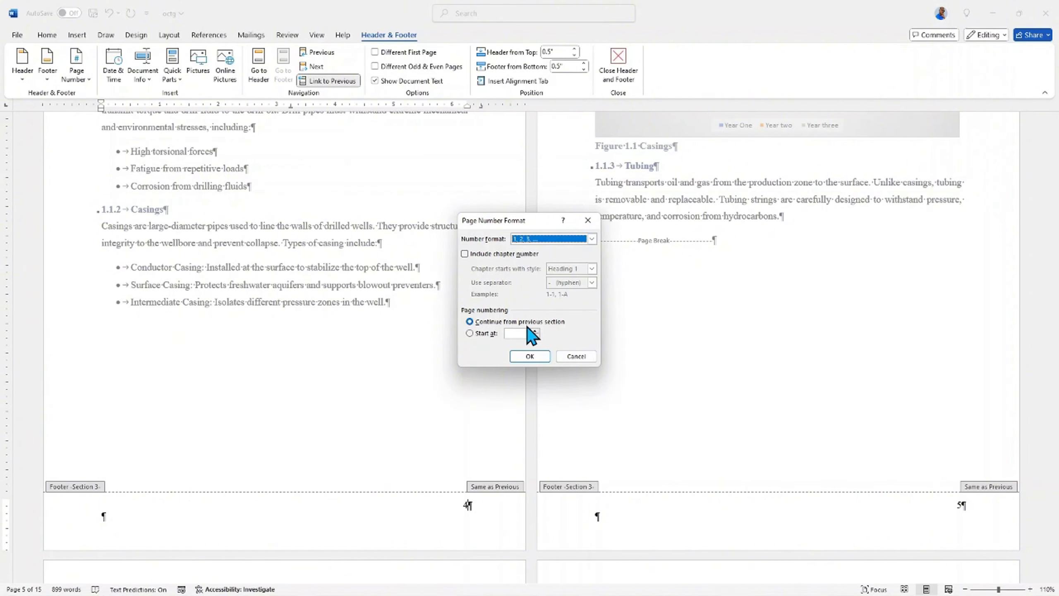
click(470, 334)
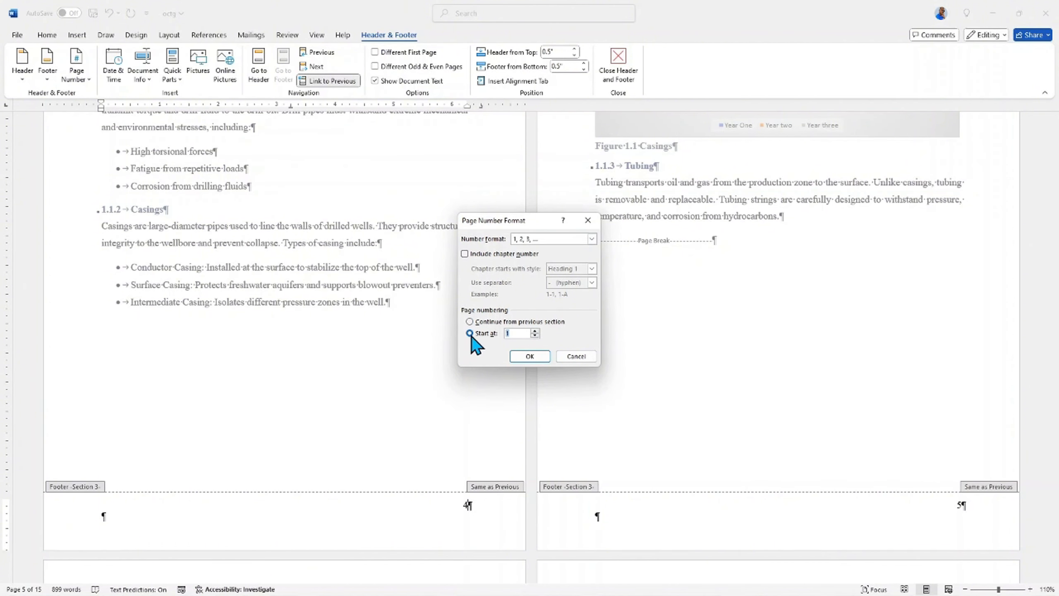
click(526, 356)
- Review the footer page numbers across the chapters and back up to the front matter and title page
scroll(664, 343, down, 15)
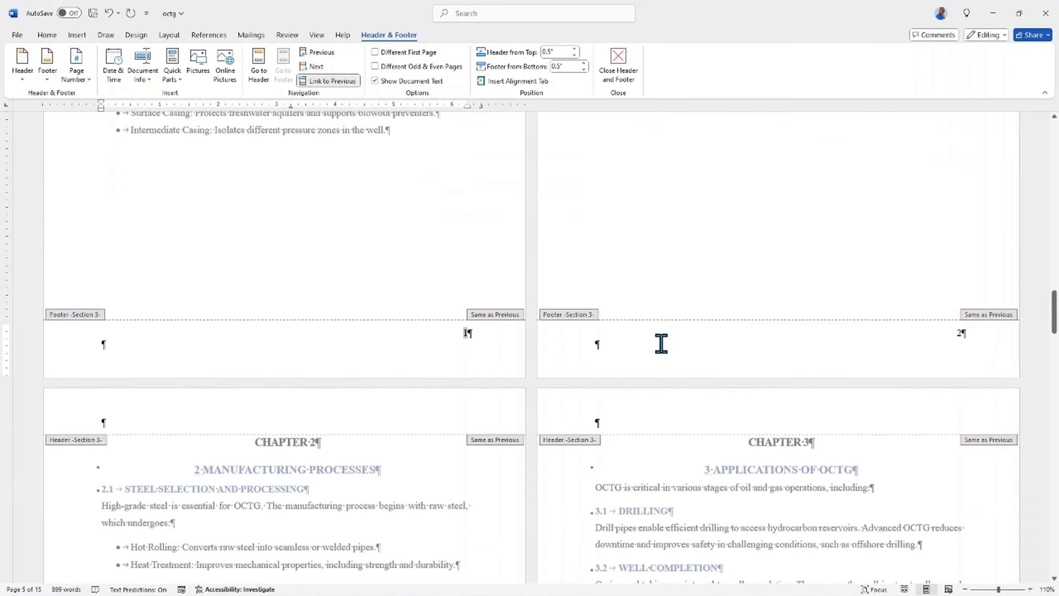
scroll(678, 343, down, 10)
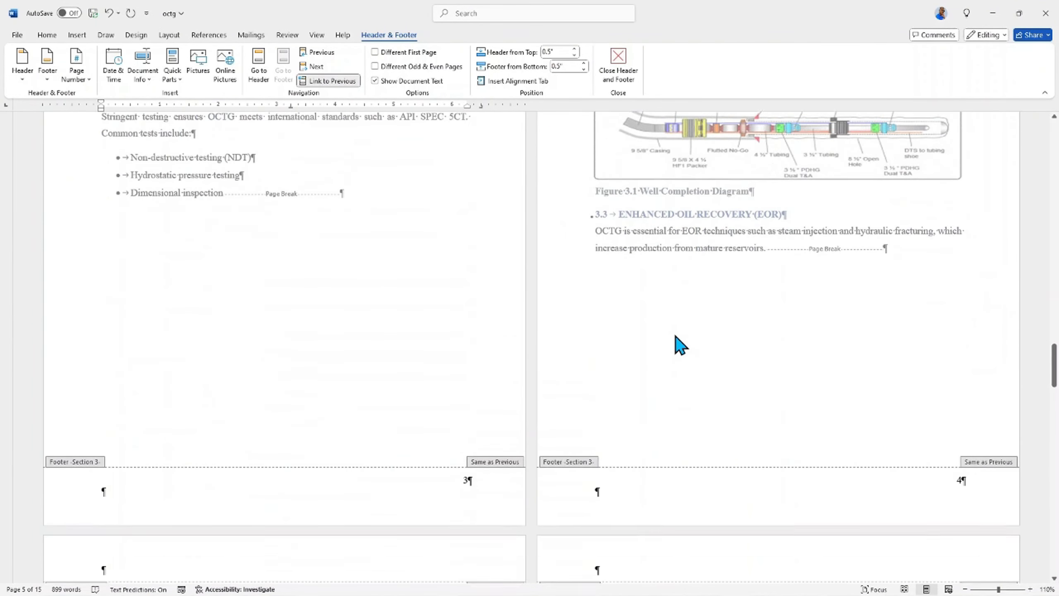
scroll(680, 344, down, 9)
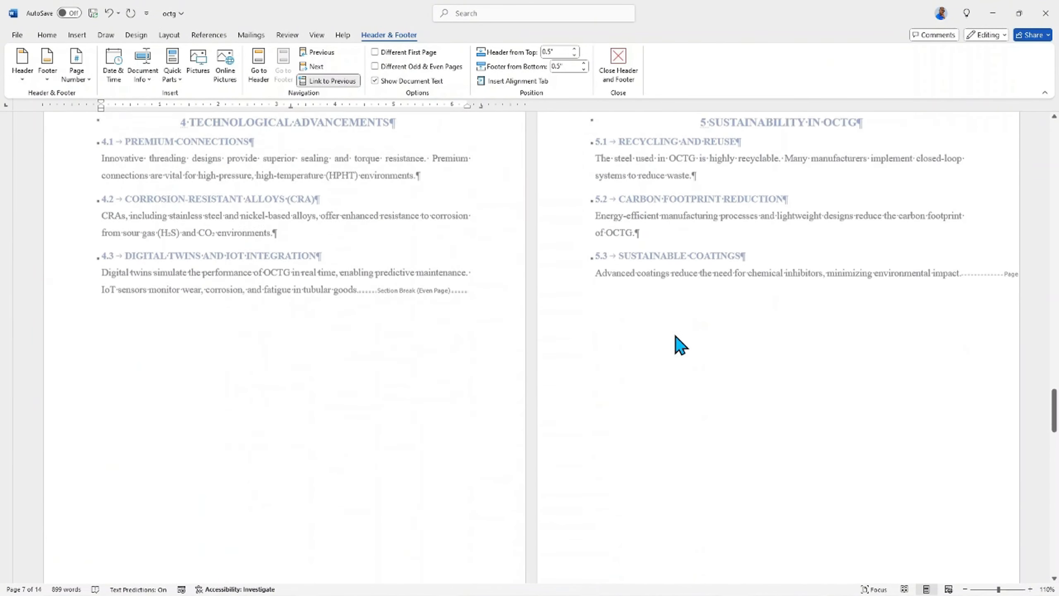
scroll(675, 332, down, 10)
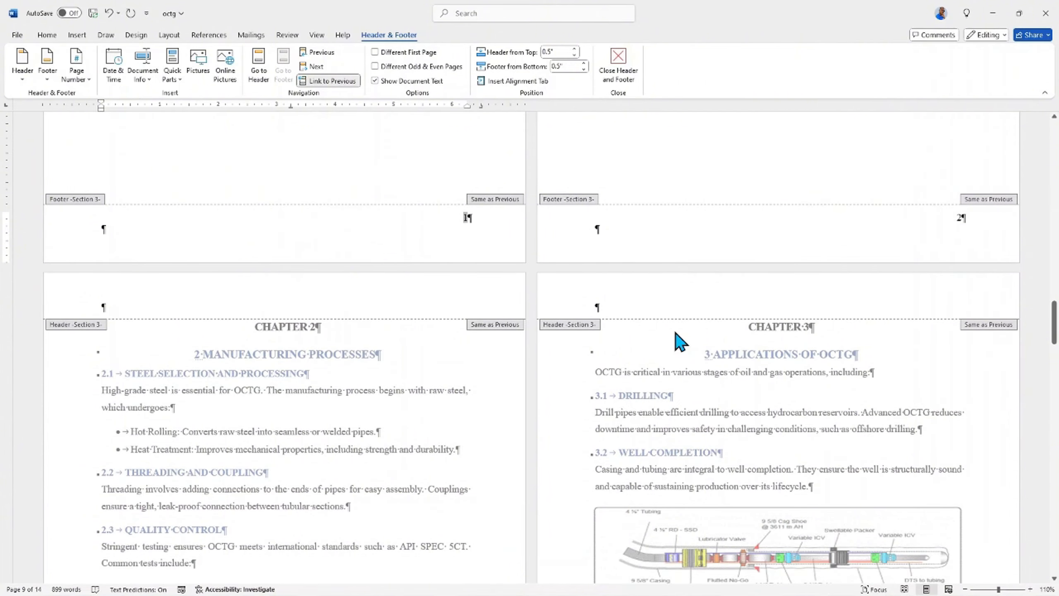
scroll(674, 330, up, 10)
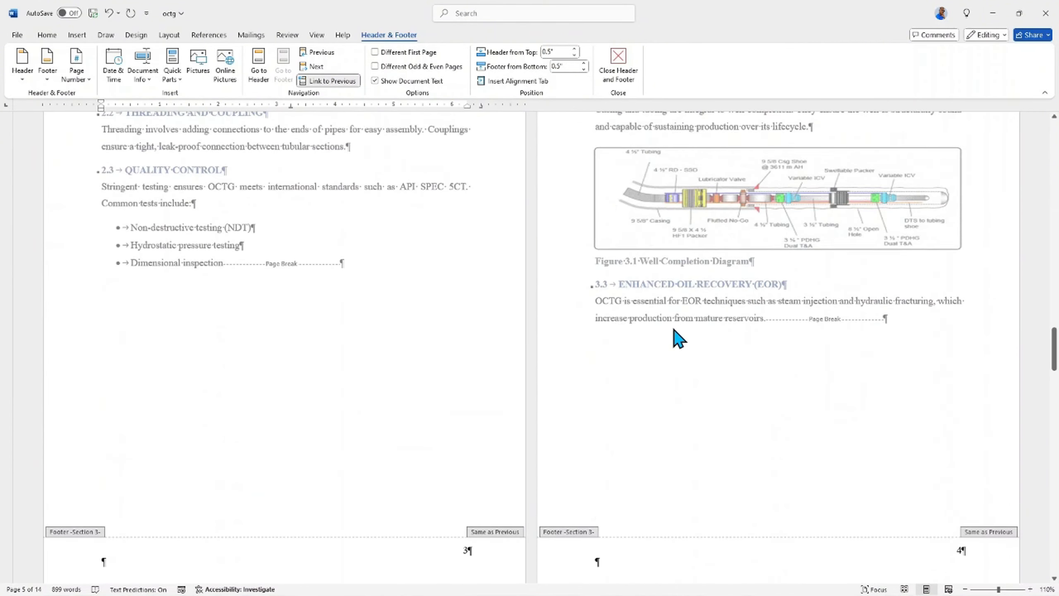
scroll(678, 338, up, 10)
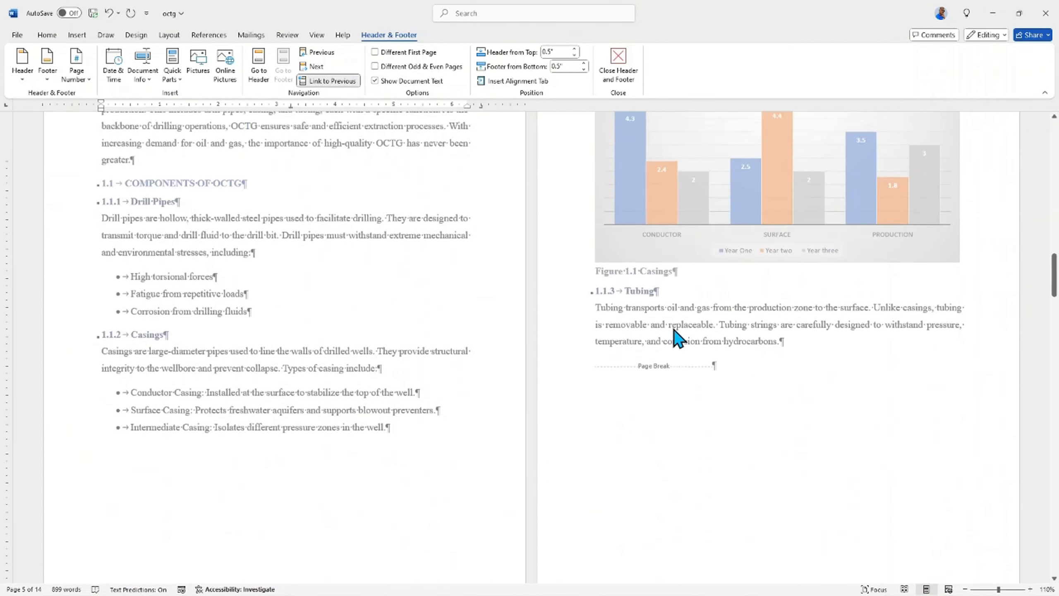
scroll(679, 334, down, 8)
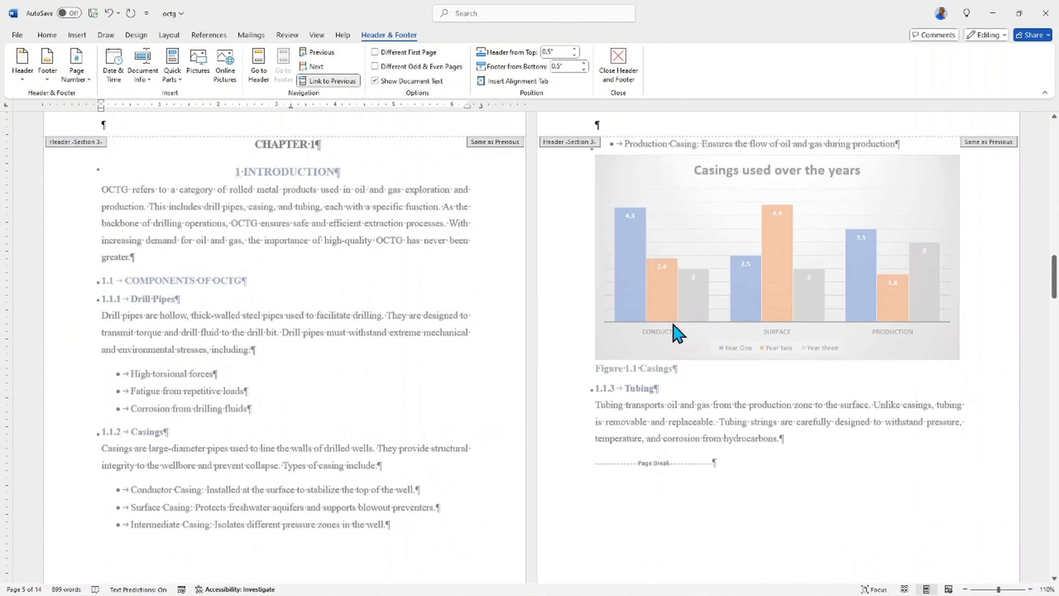
scroll(679, 334, up, 15)
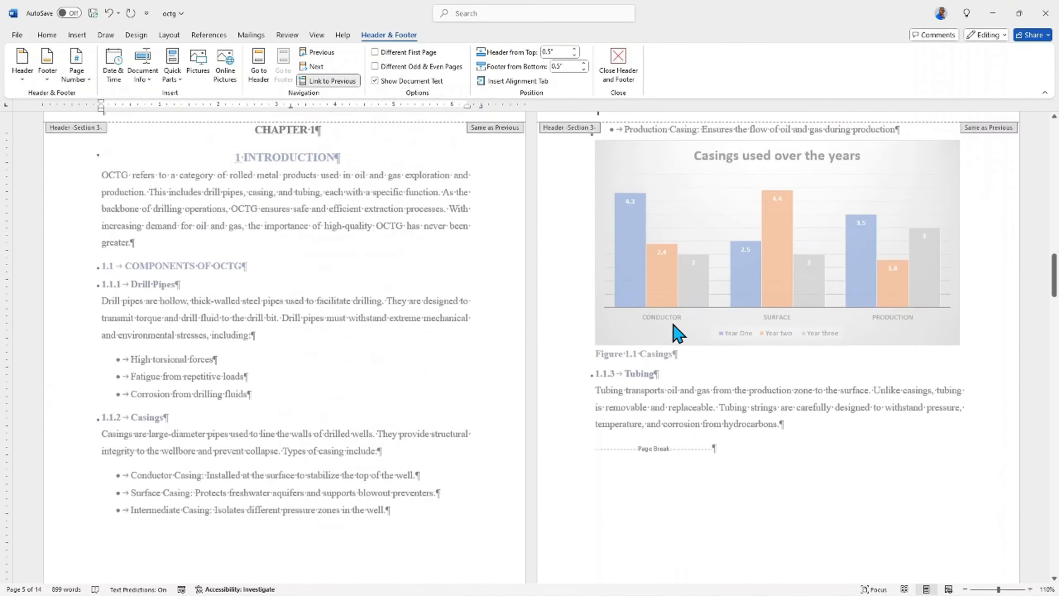
scroll(679, 334, up, 8)
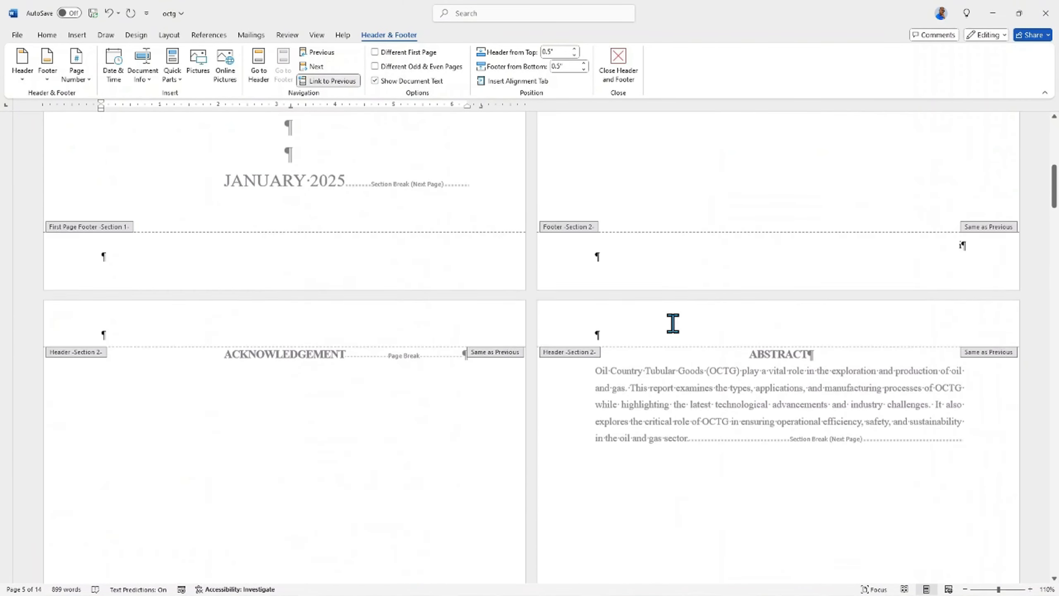
- Compare the footer numbering of the title page, the front matter pages and the start of Chapter 1
scroll(679, 334, up, 3)
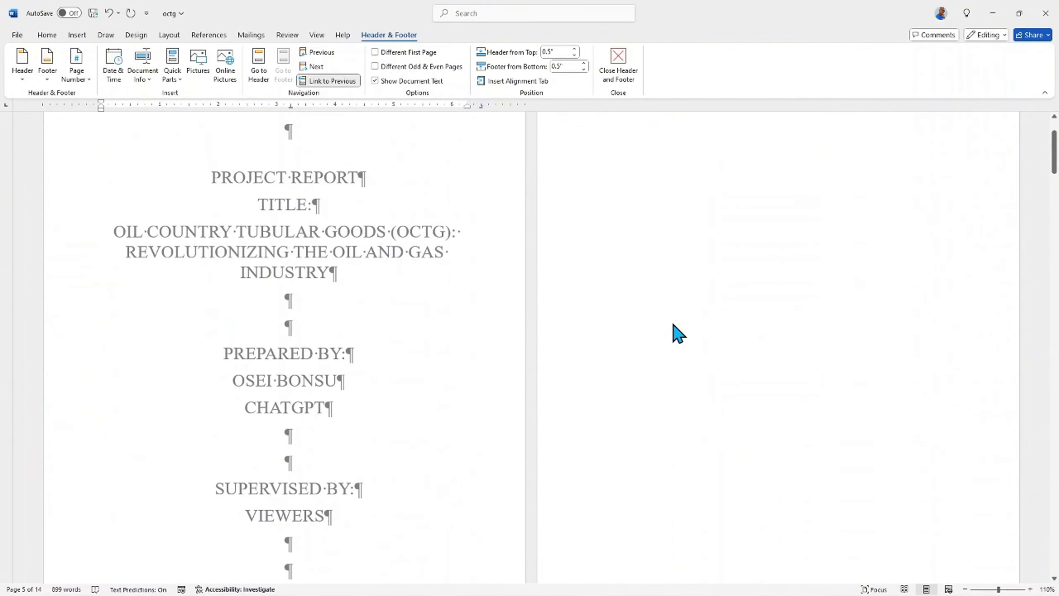
scroll(679, 334, down, 4)
scroll(678, 334, up, 3)
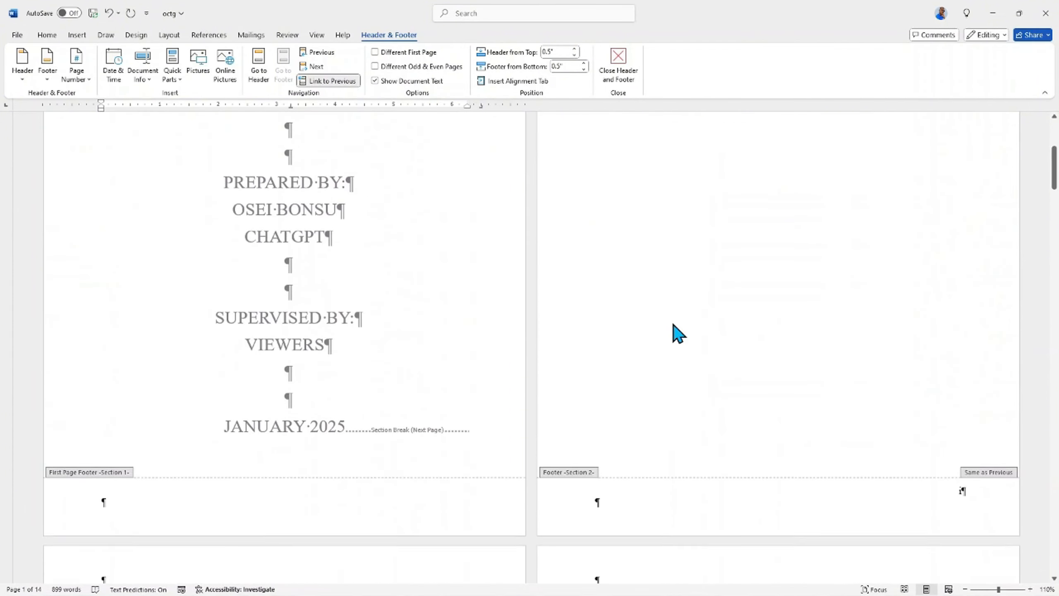
scroll(678, 334, down, 14)
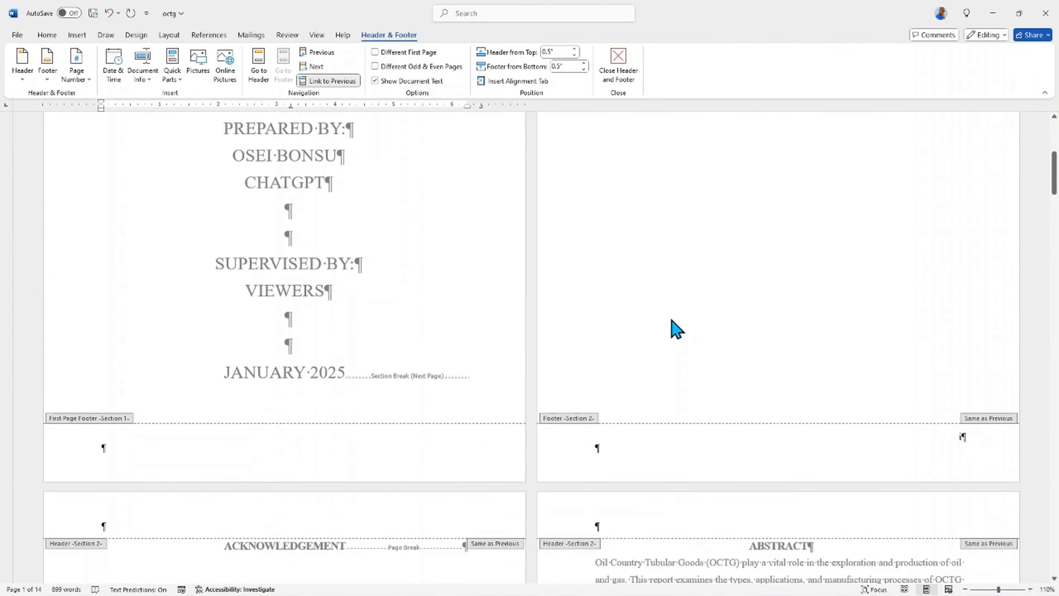
scroll(677, 330, down, 8)
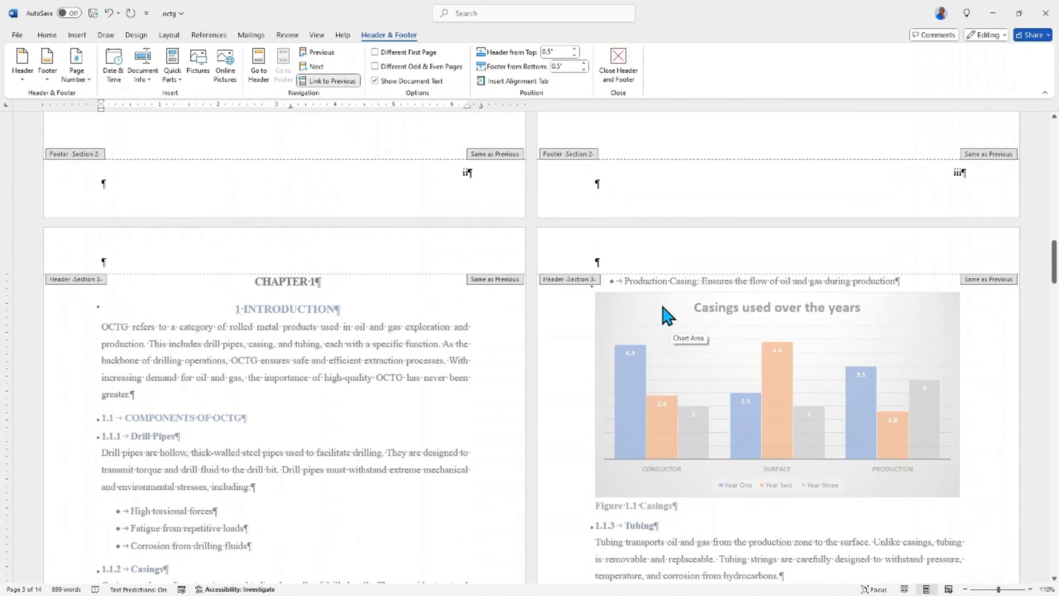
scroll(659, 313, up, 2)
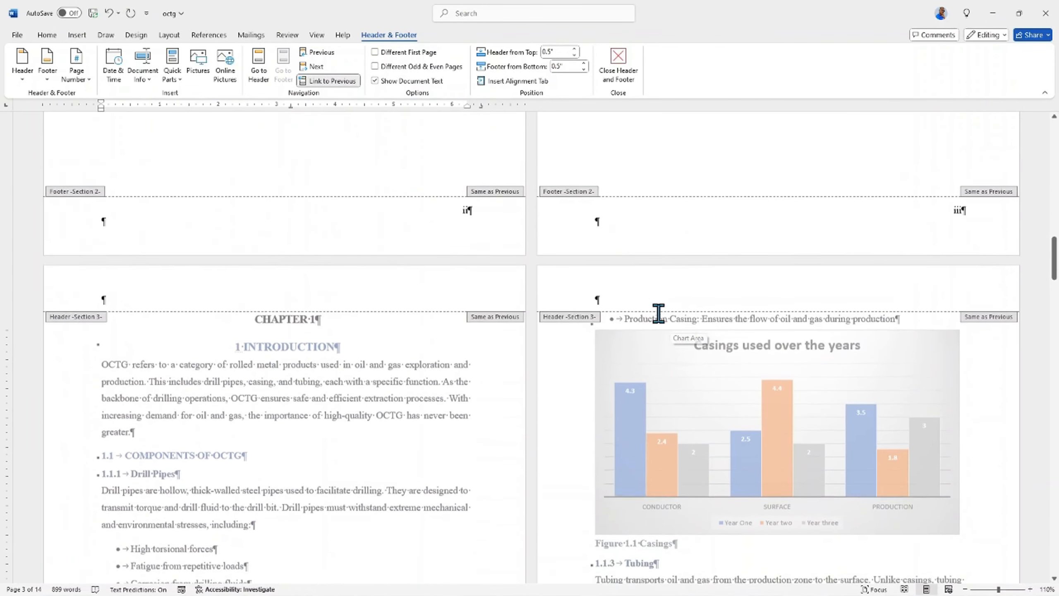
scroll(658, 313, up, 7)
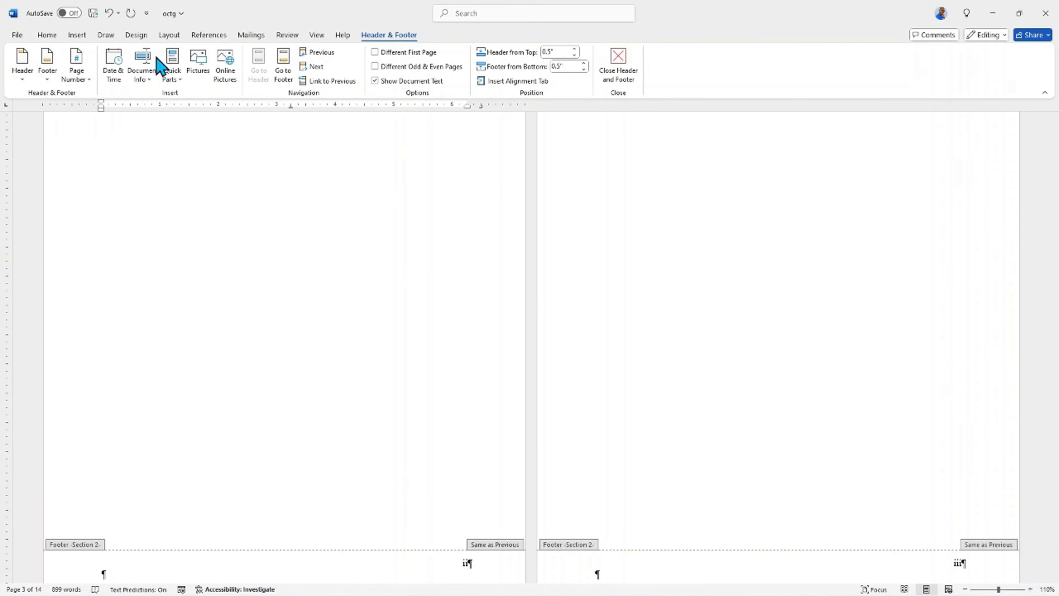
click(77, 35)
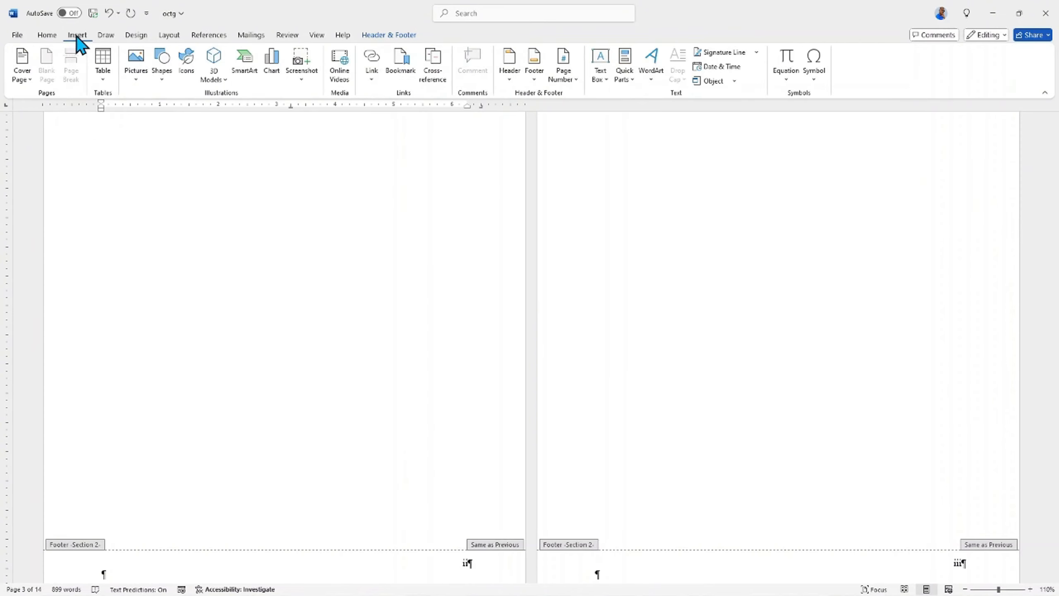
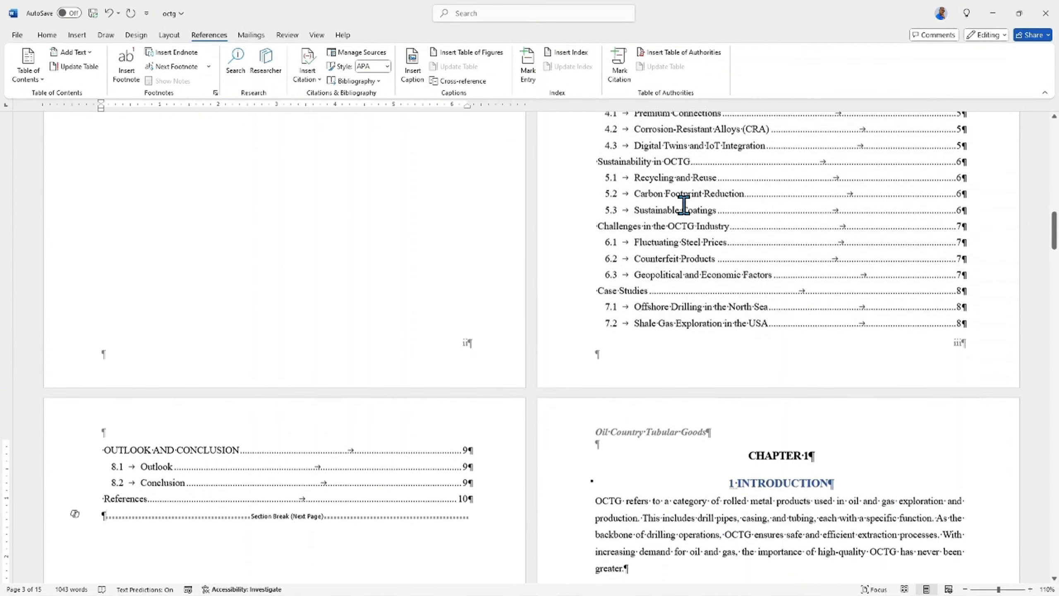
- Examine the table of contents entries, their numbering levels and page numbers from Introduction to References
scroll(684, 204, up, 4)
scroll(684, 205, up, 6)
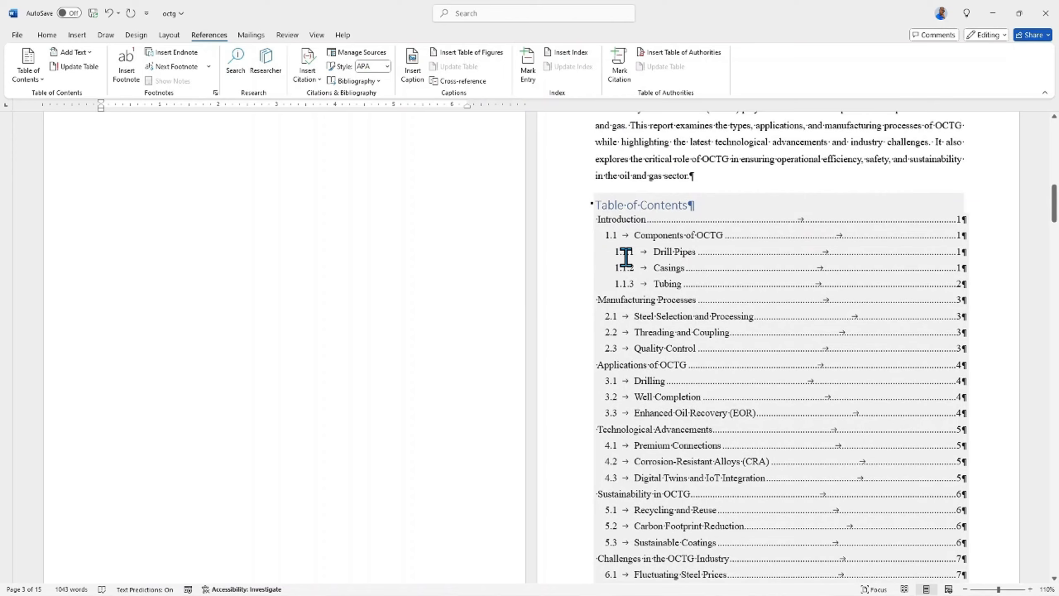
scroll(625, 257, down, 2)
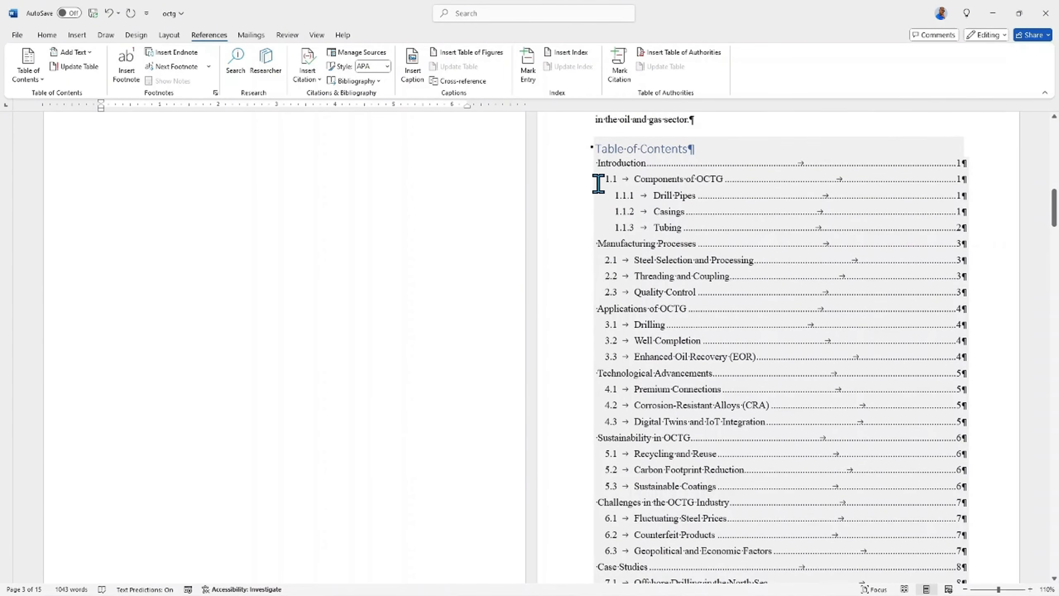
scroll(599, 184, down, 5)
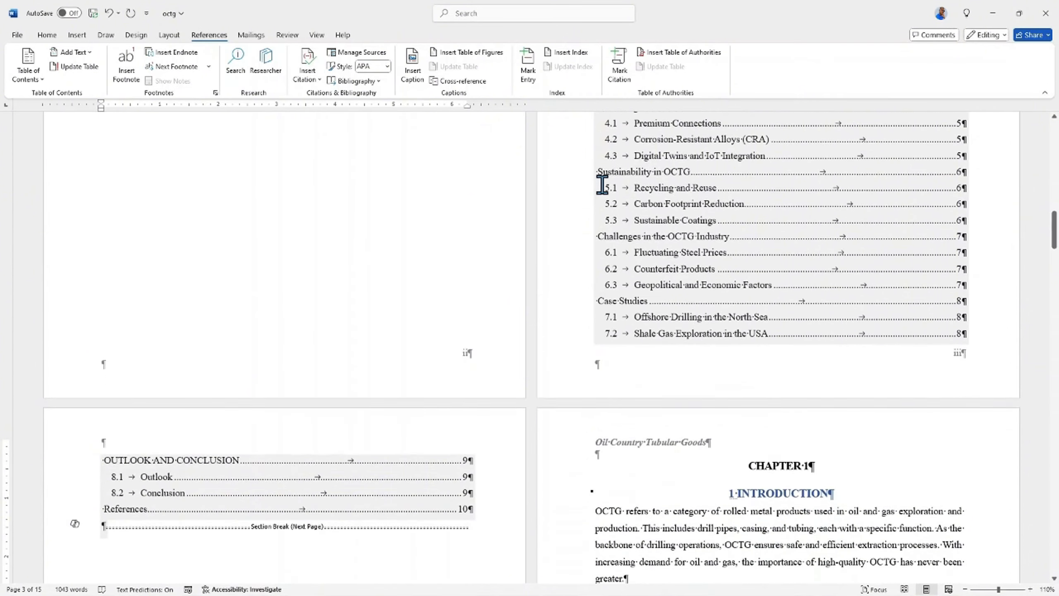
scroll(602, 183, down, 6)
scroll(603, 186, up, 4)
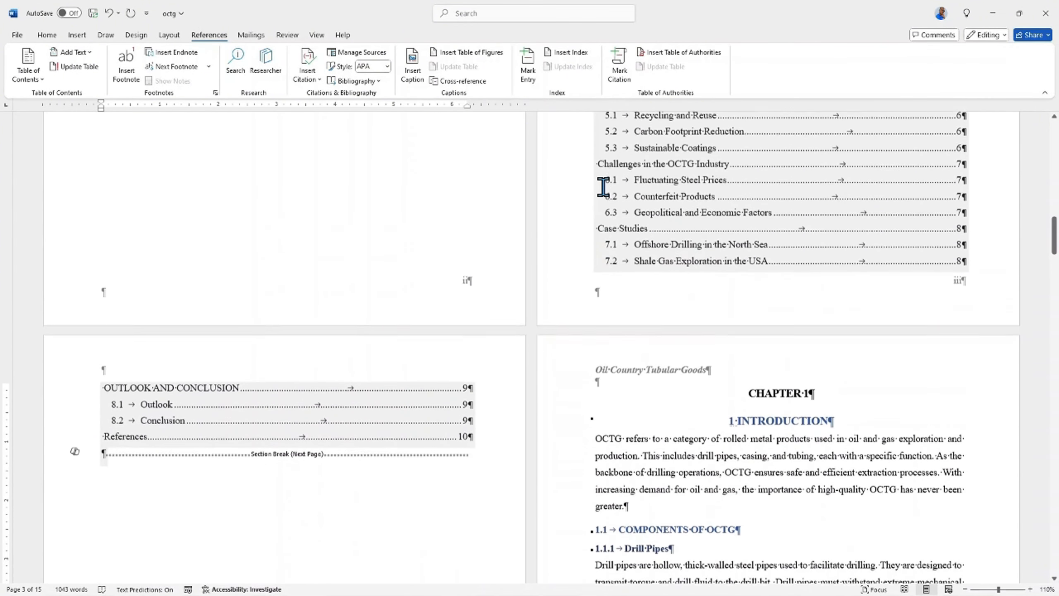
scroll(602, 187, up, 3)
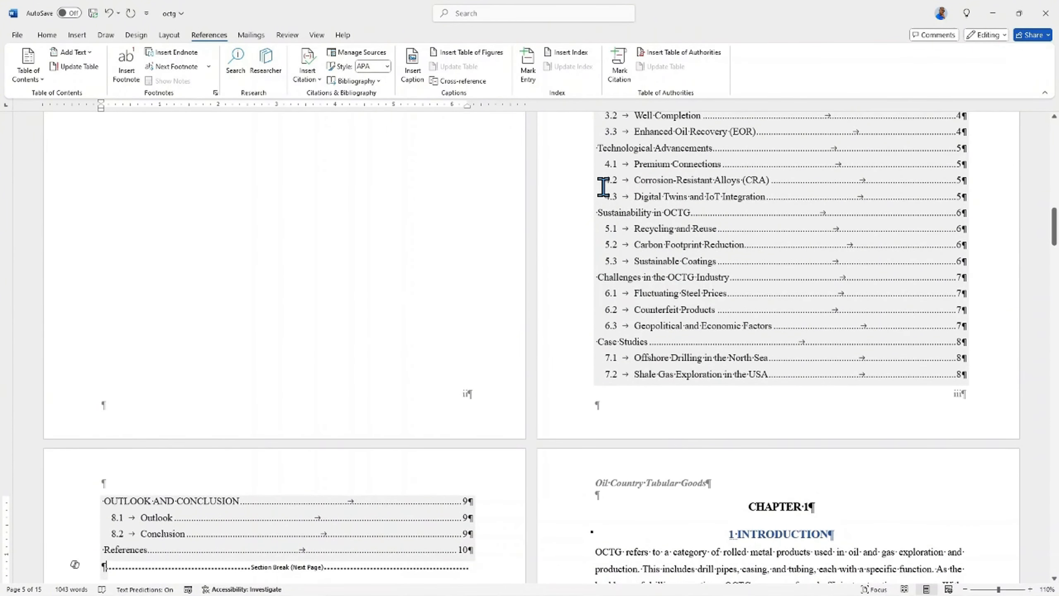
scroll(604, 188, up, 3)
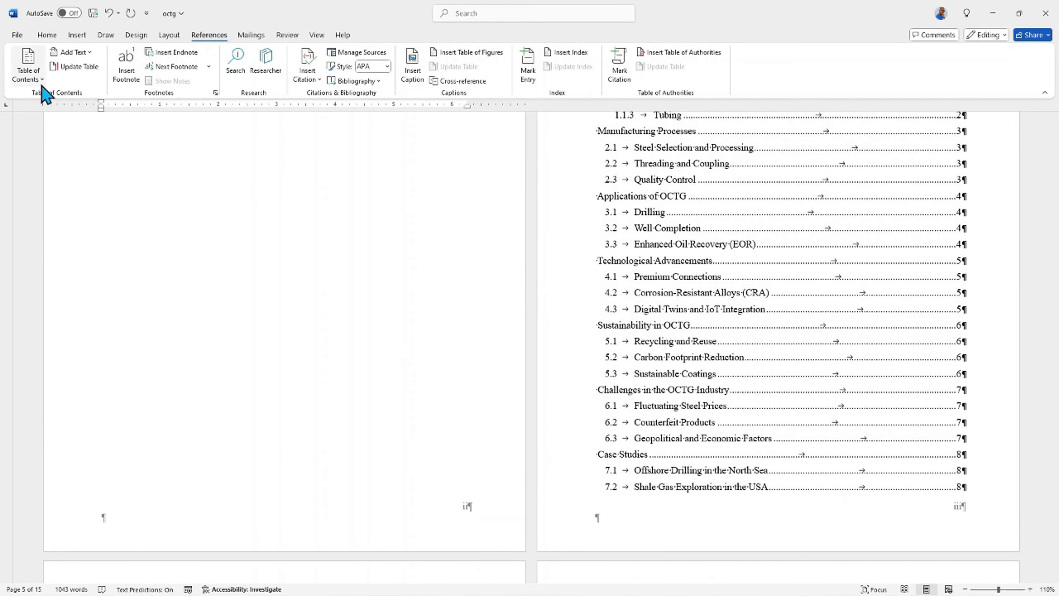
- Include the Title style at TOC level 1 in the custom table of contents options
click(28, 66)
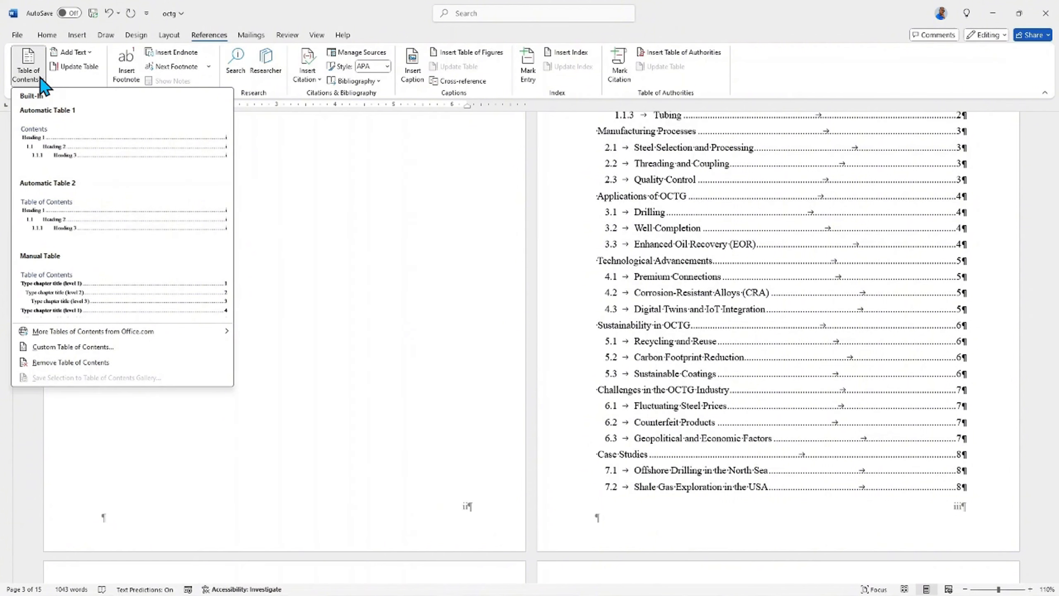
click(40, 347)
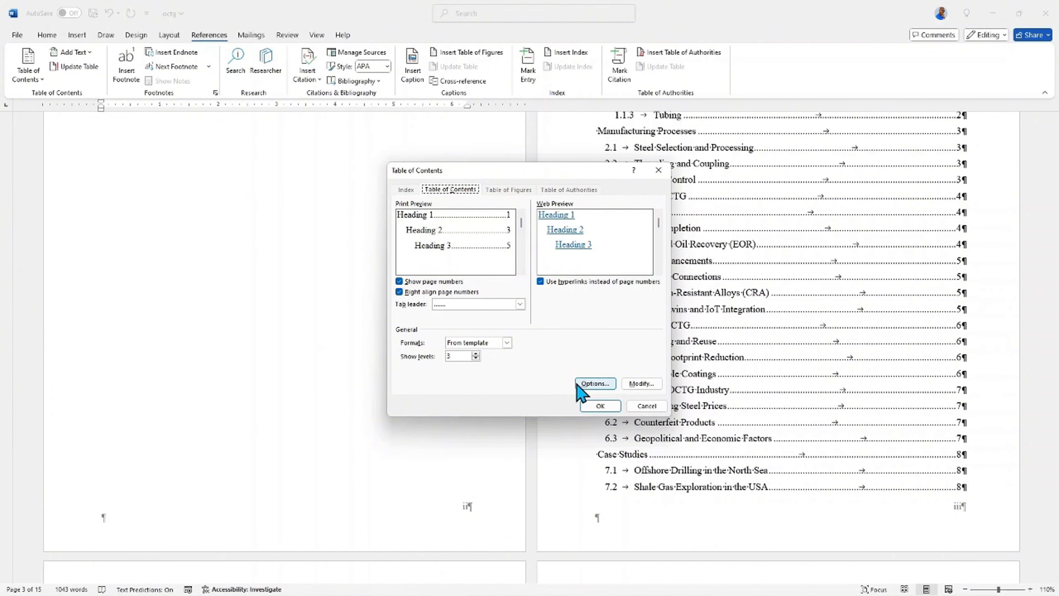
click(590, 386)
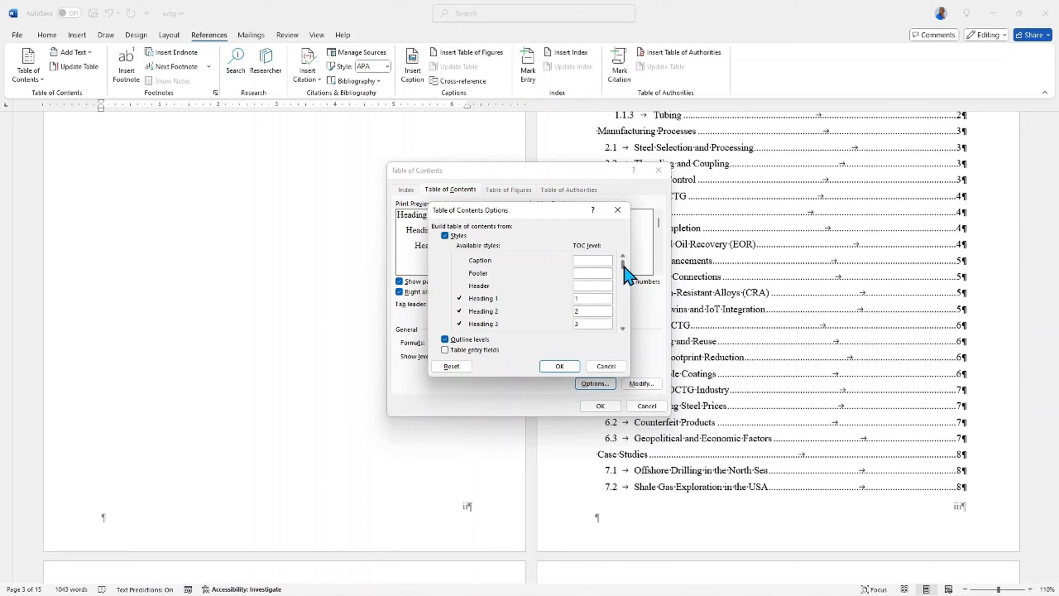
drag(625, 289, 627, 333)
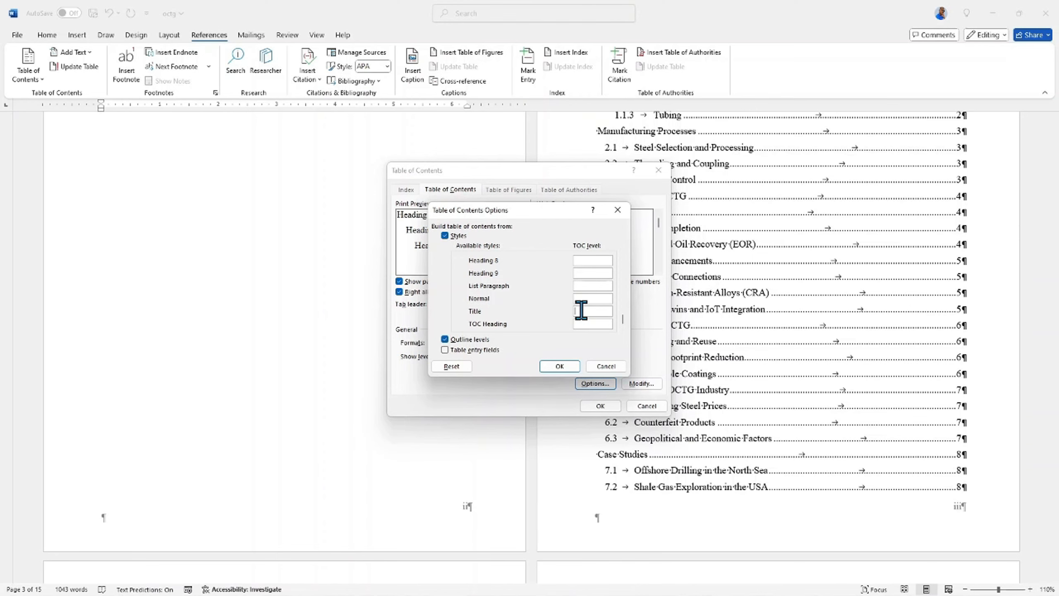
text(1)
click(558, 366)
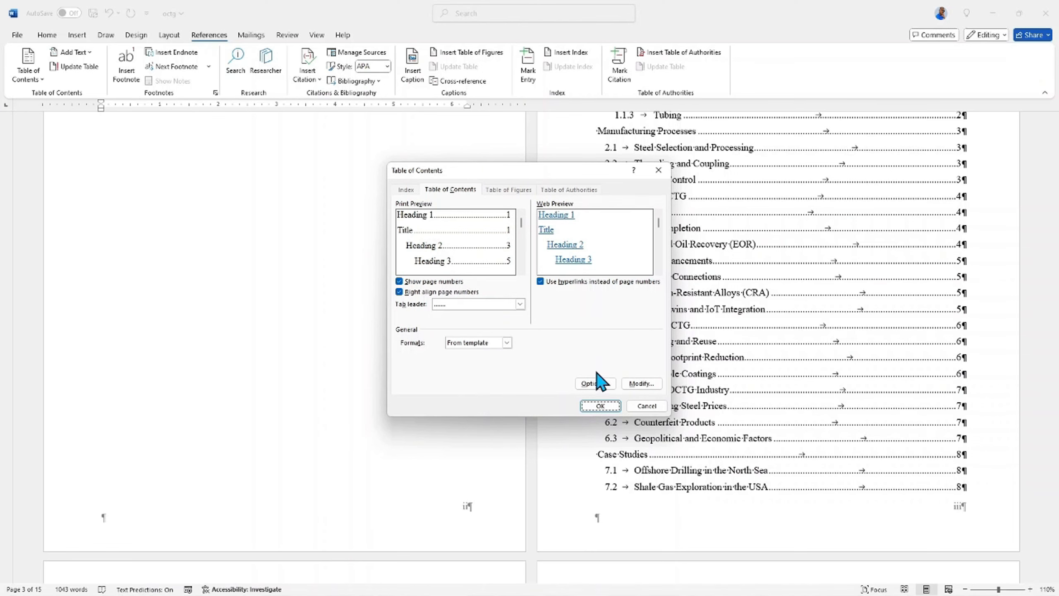
- Modify the TOC 1 style's font to use the All caps effect
click(638, 384)
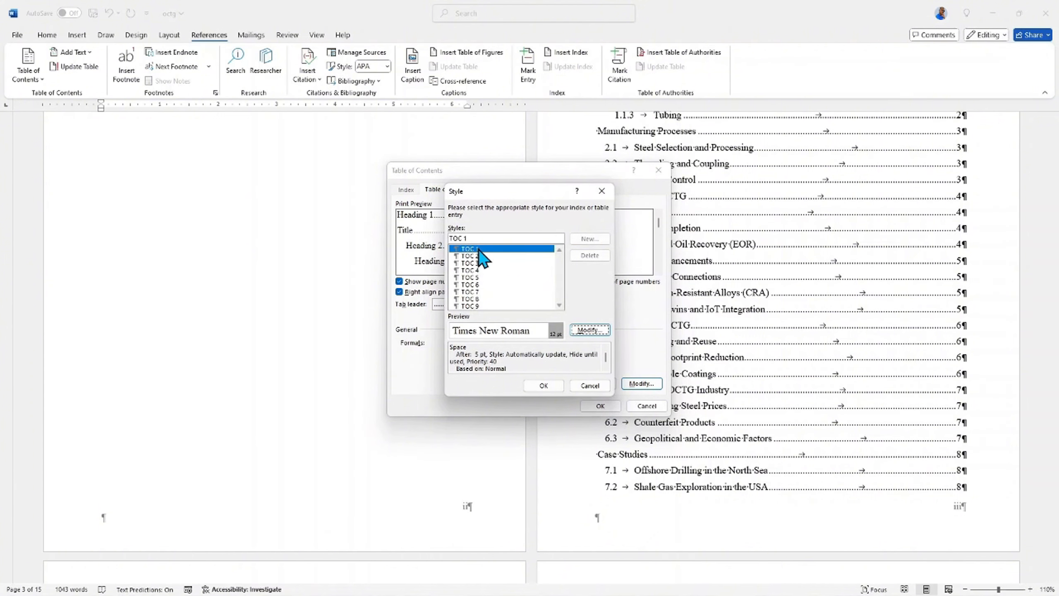
click(595, 332)
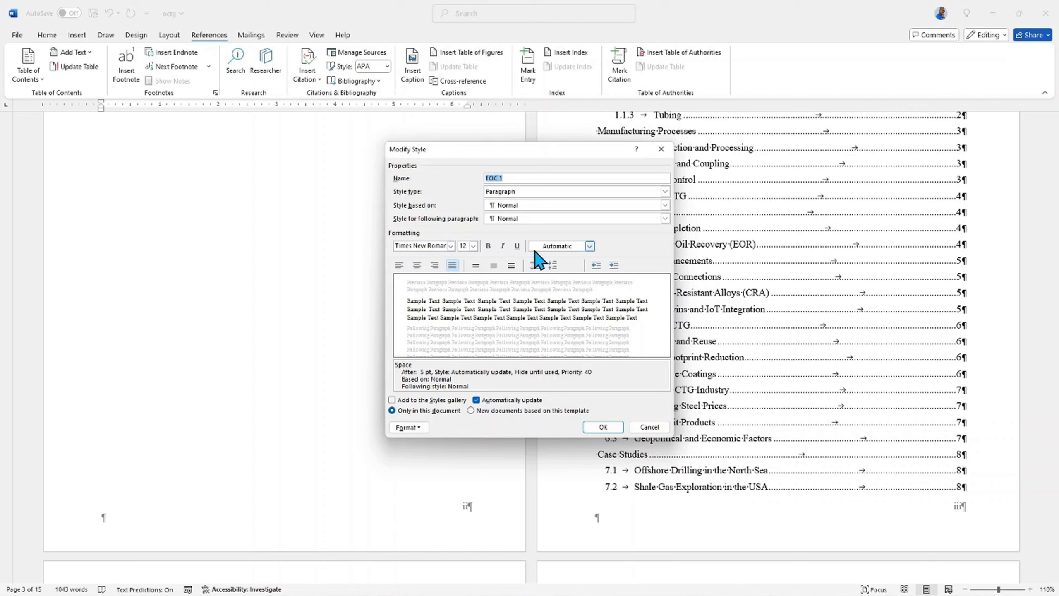
click(409, 428)
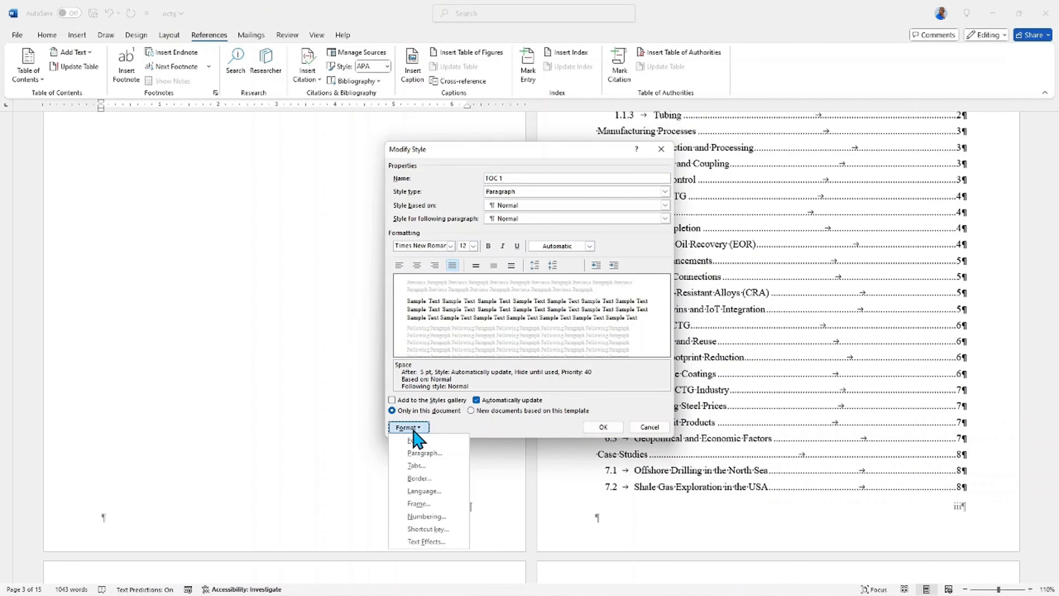
click(417, 440)
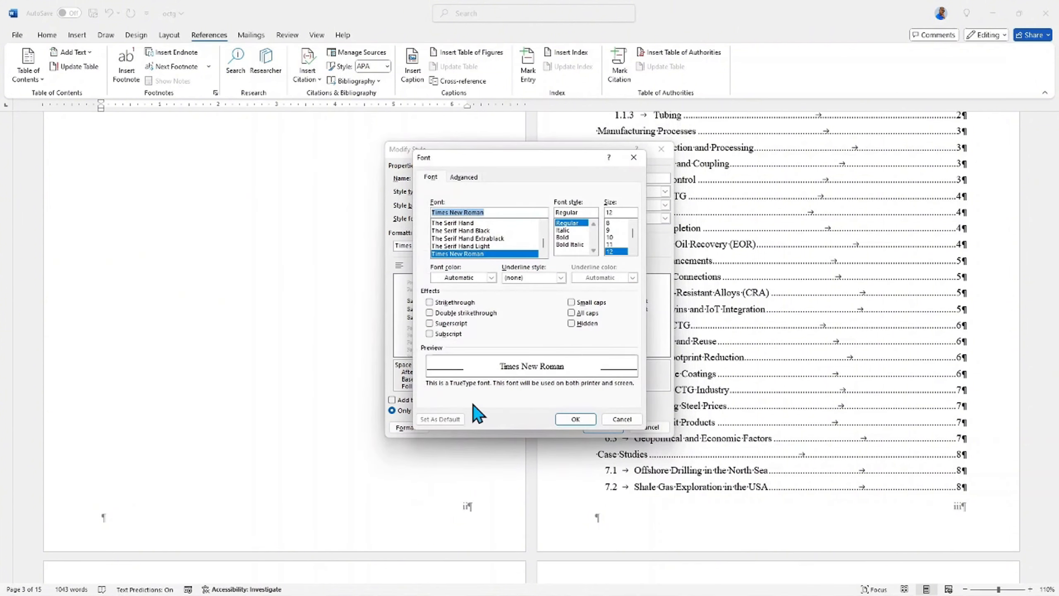
click(571, 314)
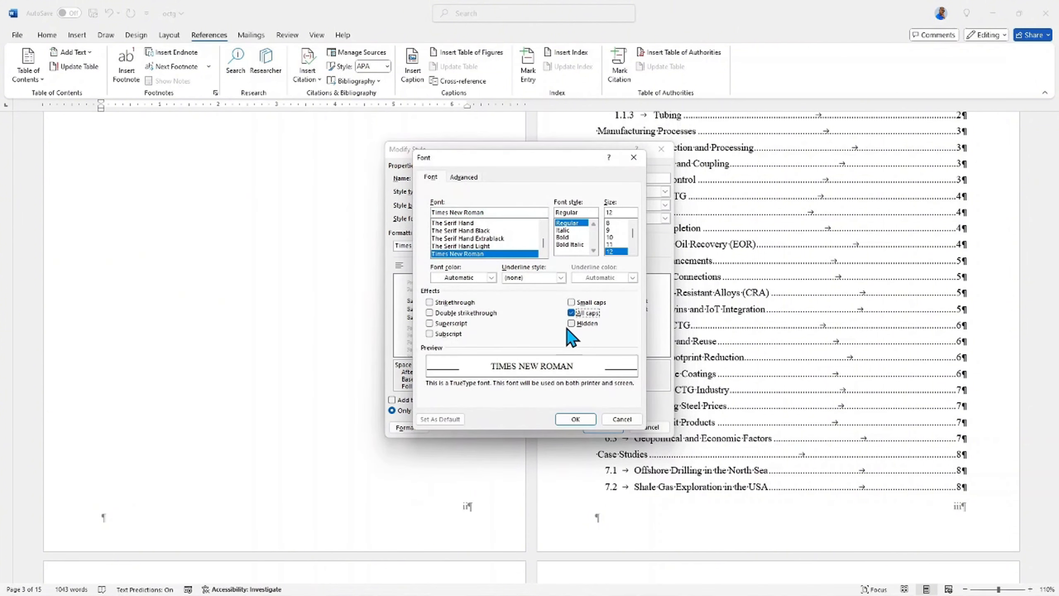
click(576, 420)
click(603, 427)
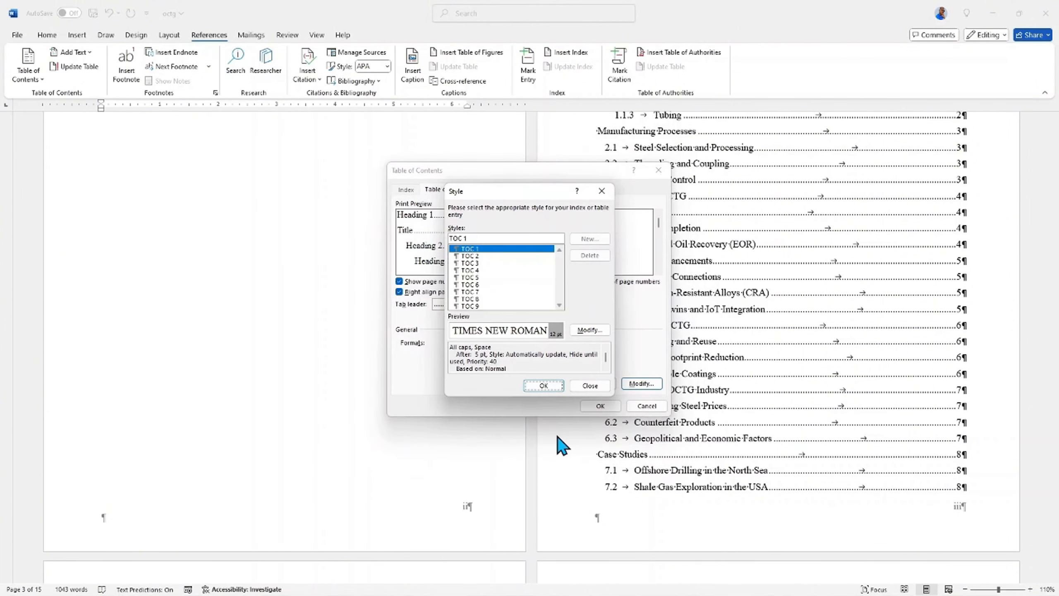
- Apply the All caps font effect to the TOC 2 style
click(473, 256)
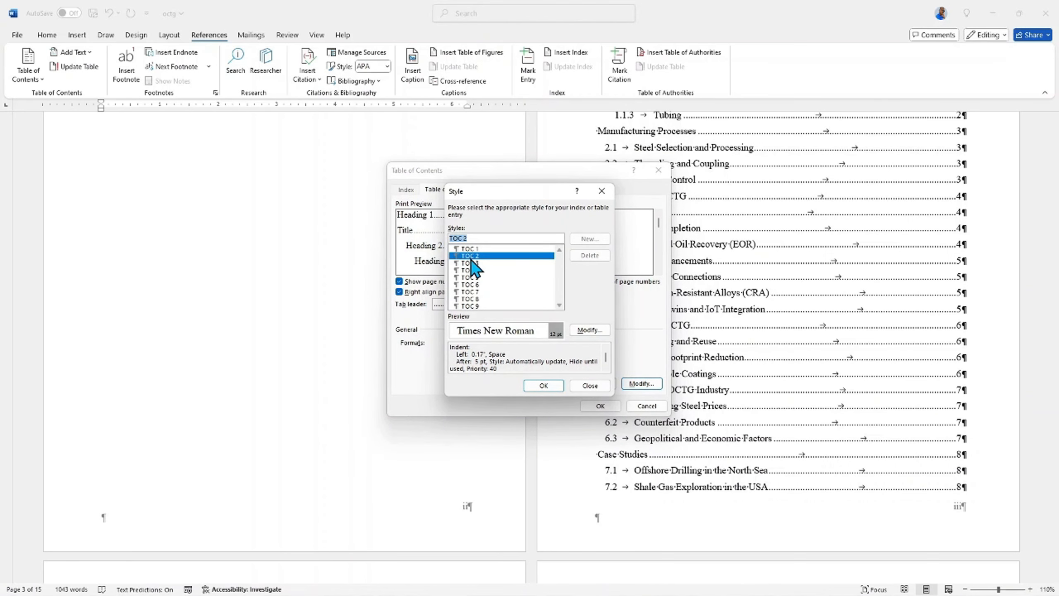
click(589, 330)
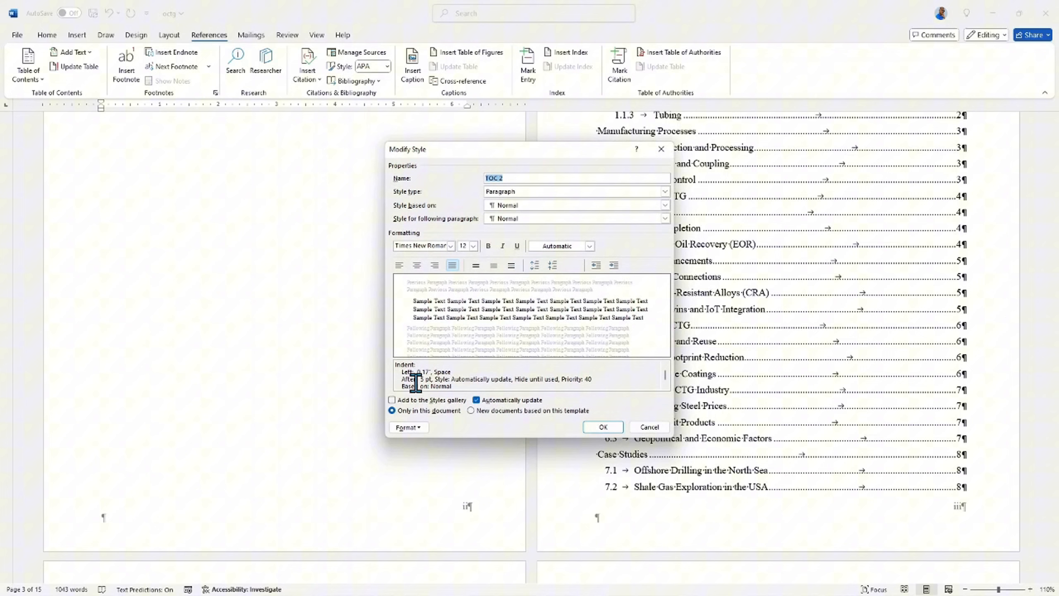
click(408, 428)
click(409, 441)
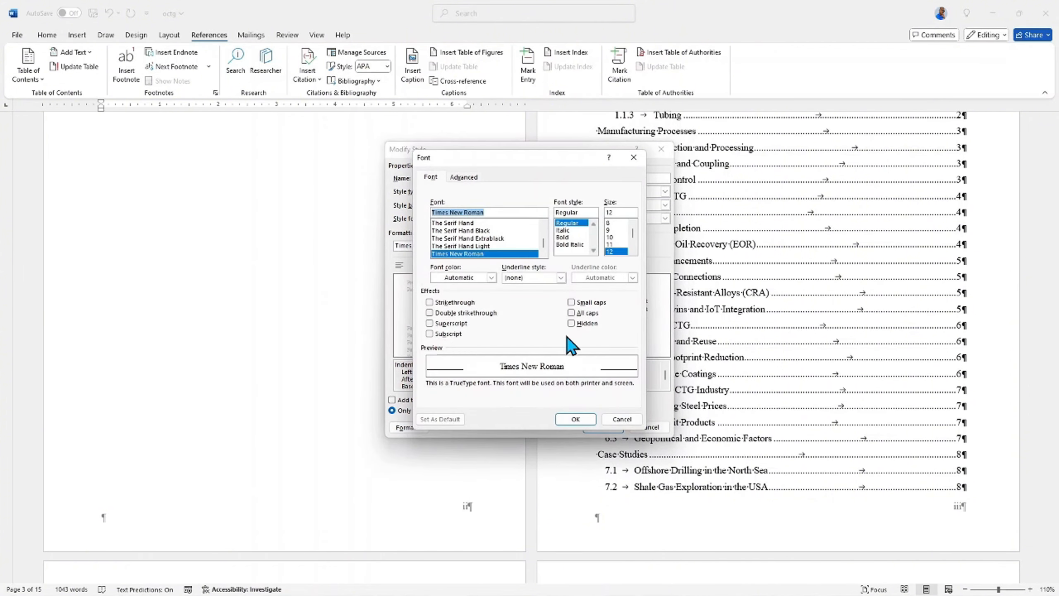
click(572, 313)
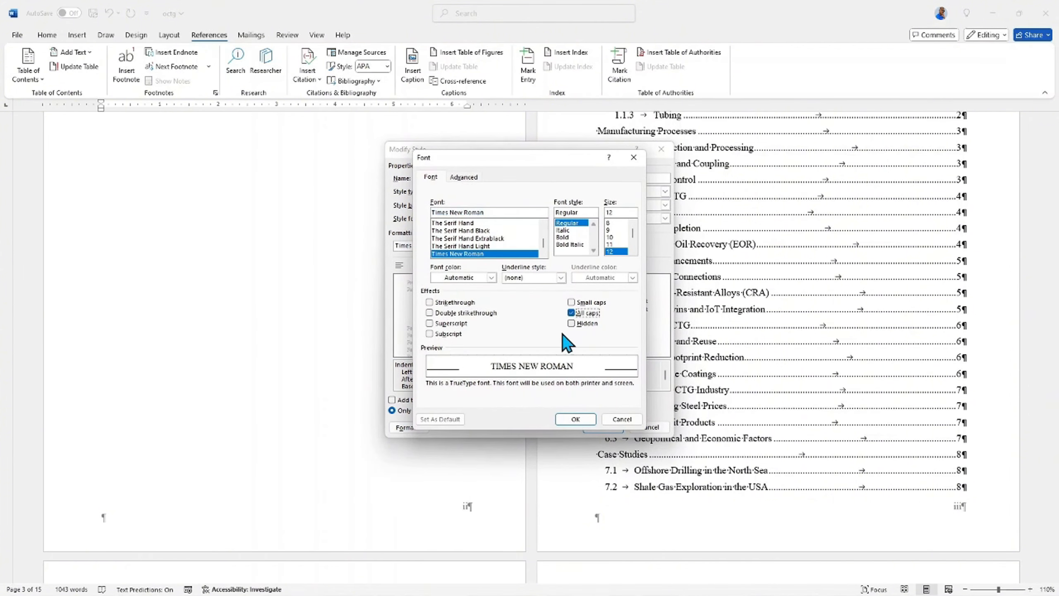
click(574, 420)
click(599, 427)
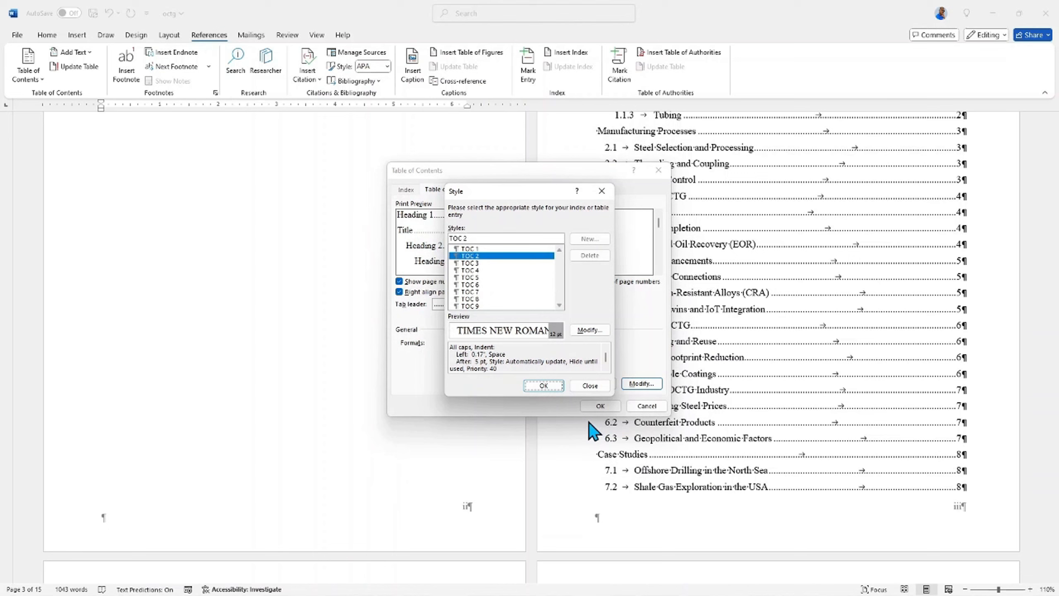
- Modify the TOC 3 style to use italic text
click(490, 263)
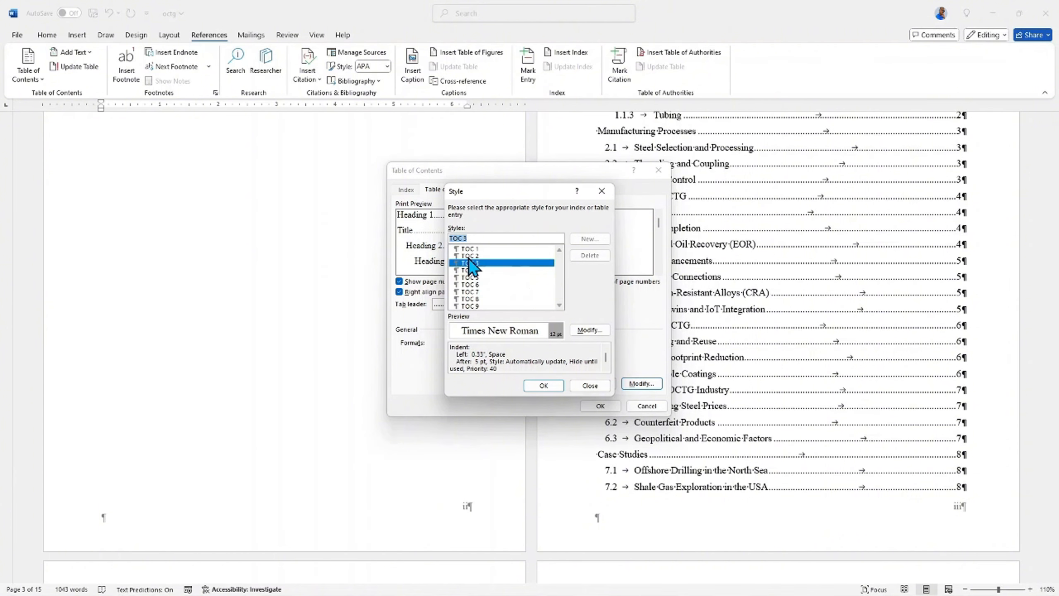
click(586, 330)
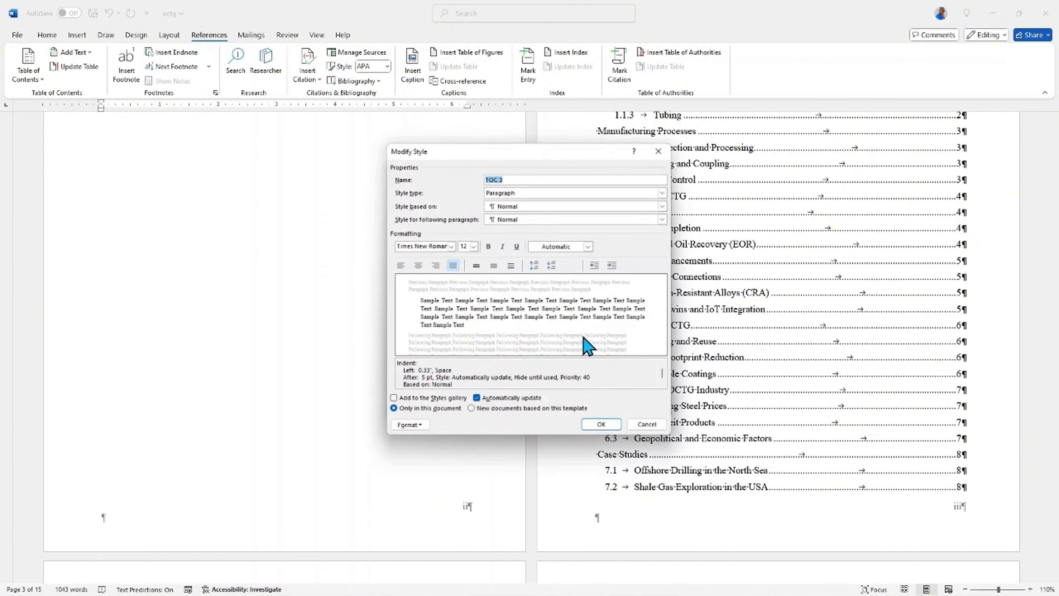
click(503, 247)
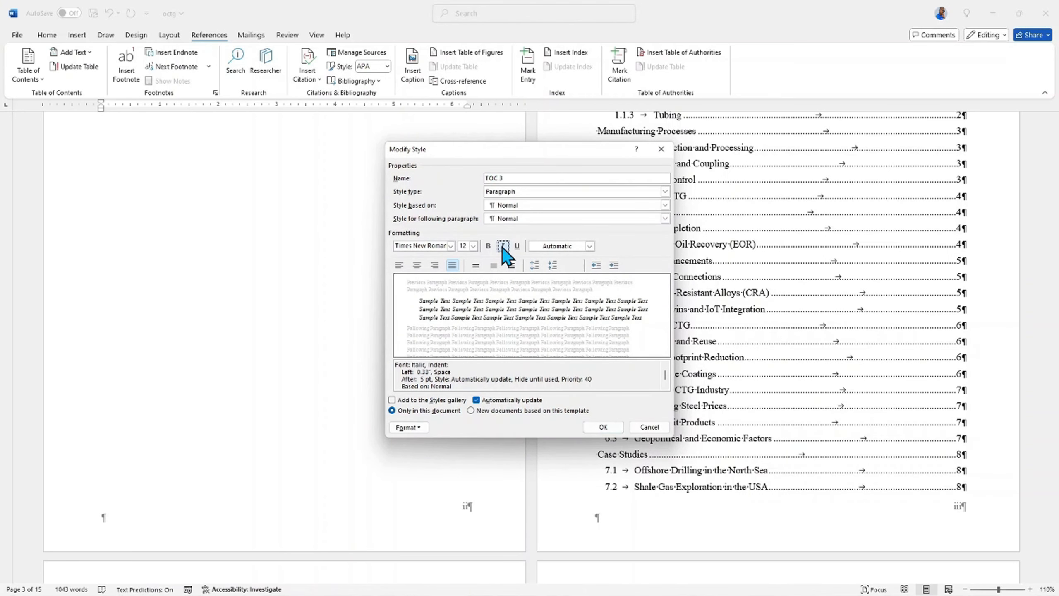
click(604, 427)
- Accept the modified TOC styles and replace the existing table of contents with the customised one
click(542, 386)
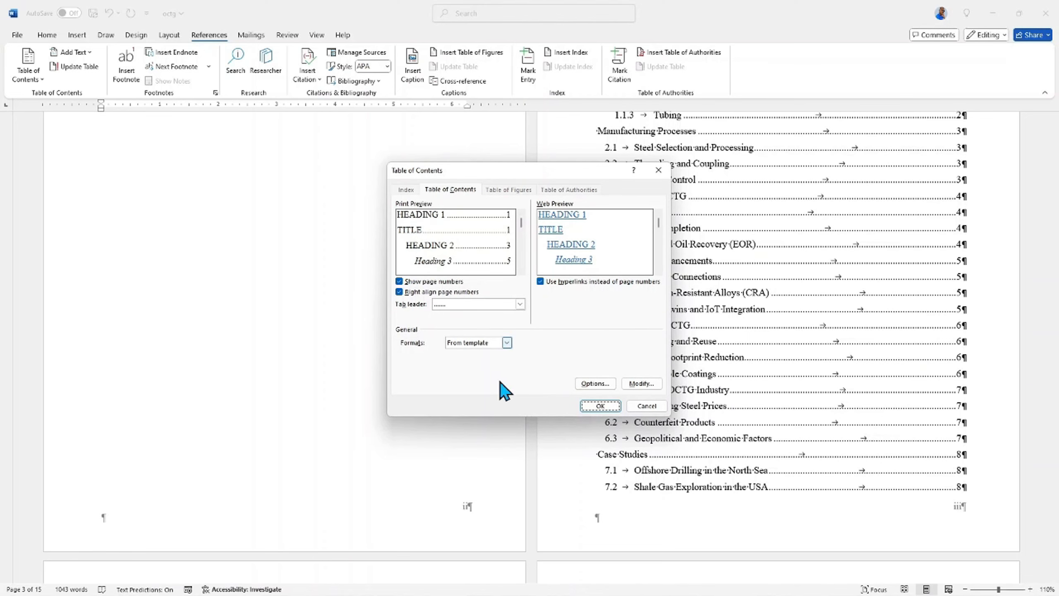
click(584, 405)
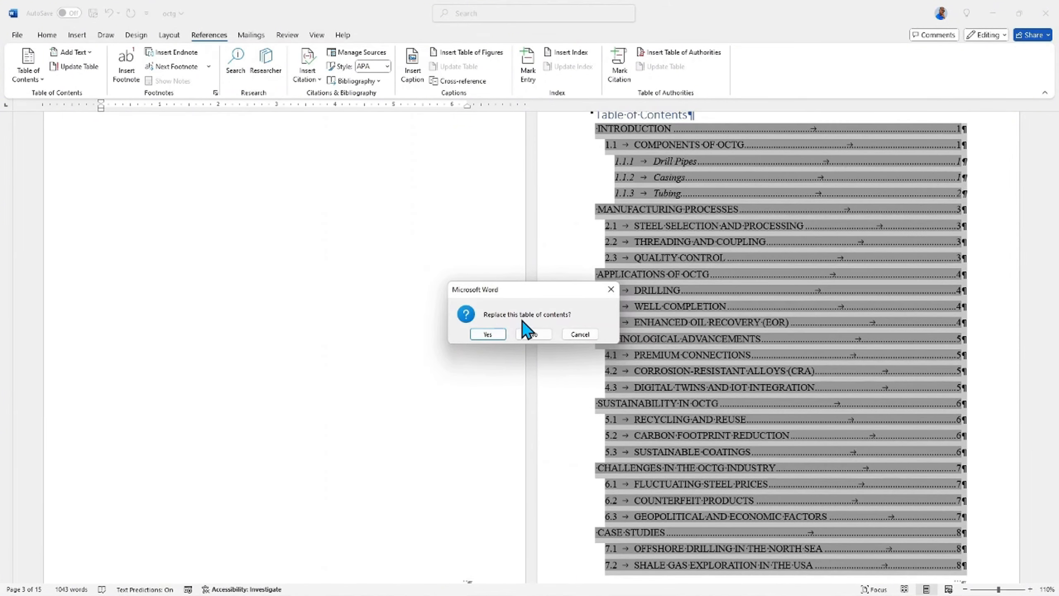
click(488, 334)
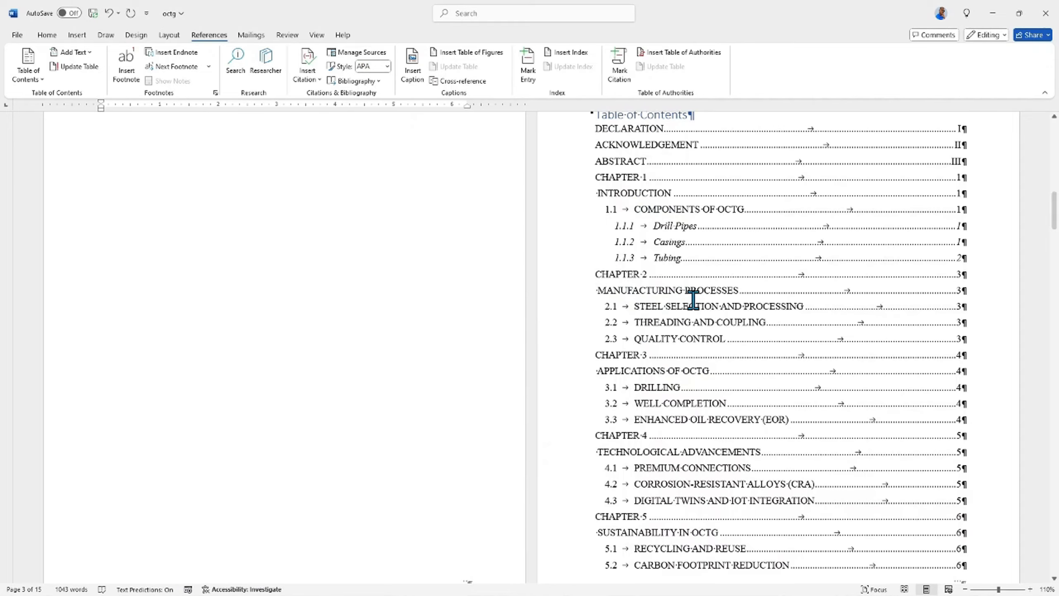
- Examine the replaced table of contents from Declaration to References, checking its entries, level formatting and page numbers
scroll(684, 292, down, 5)
scroll(683, 279, up, 6)
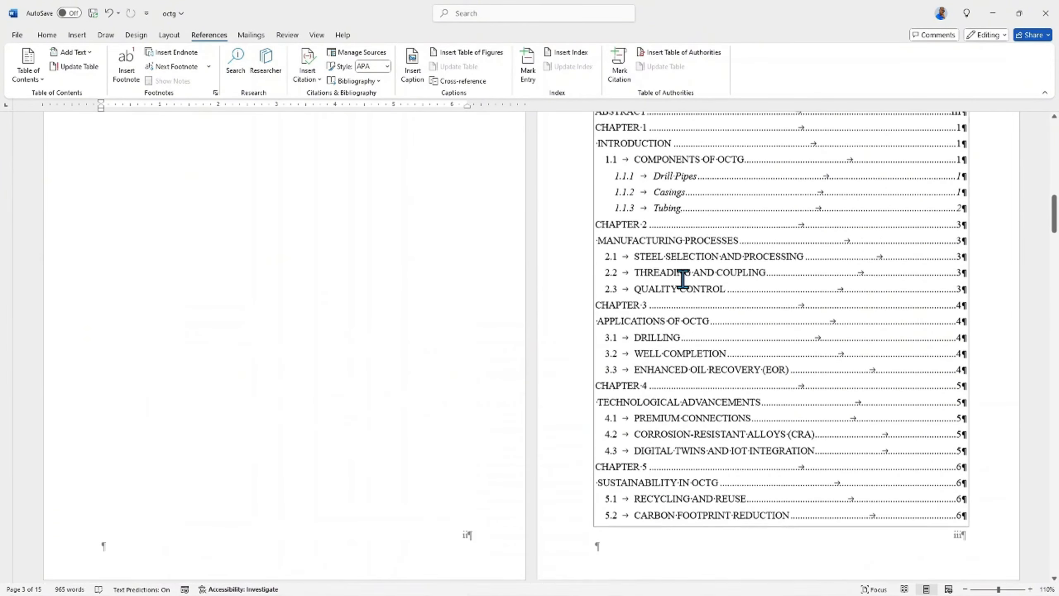
scroll(683, 279, up, 2)
scroll(684, 279, down, 3)
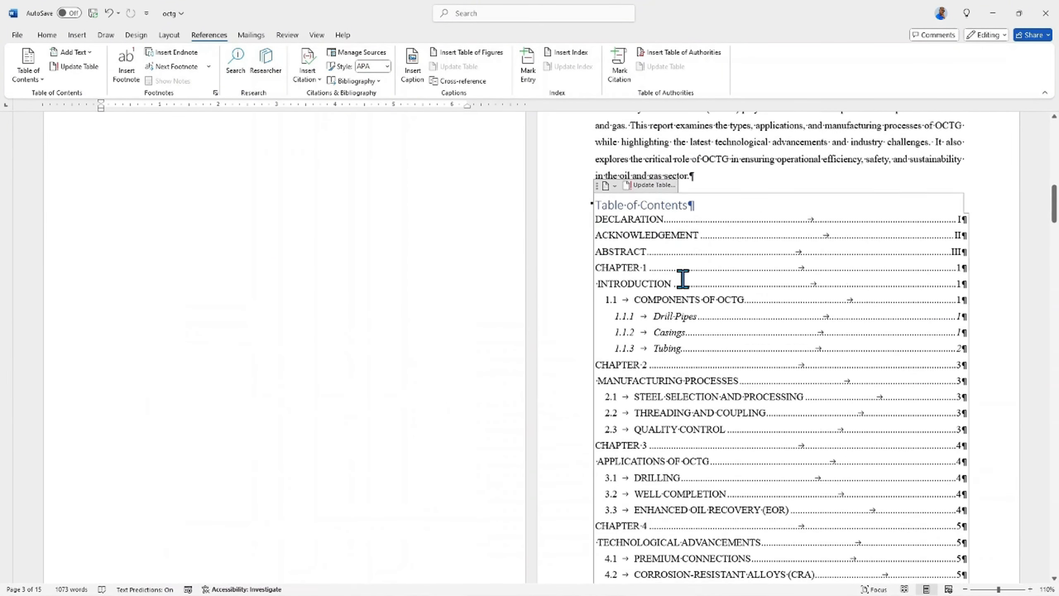
scroll(683, 282, down, 1)
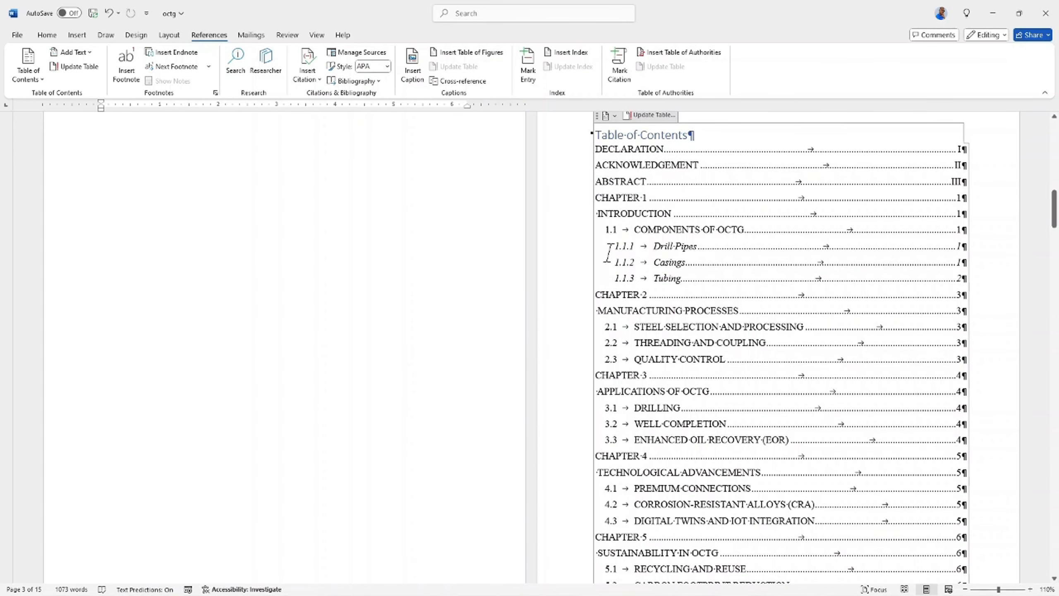
scroll(664, 267, down, 8)
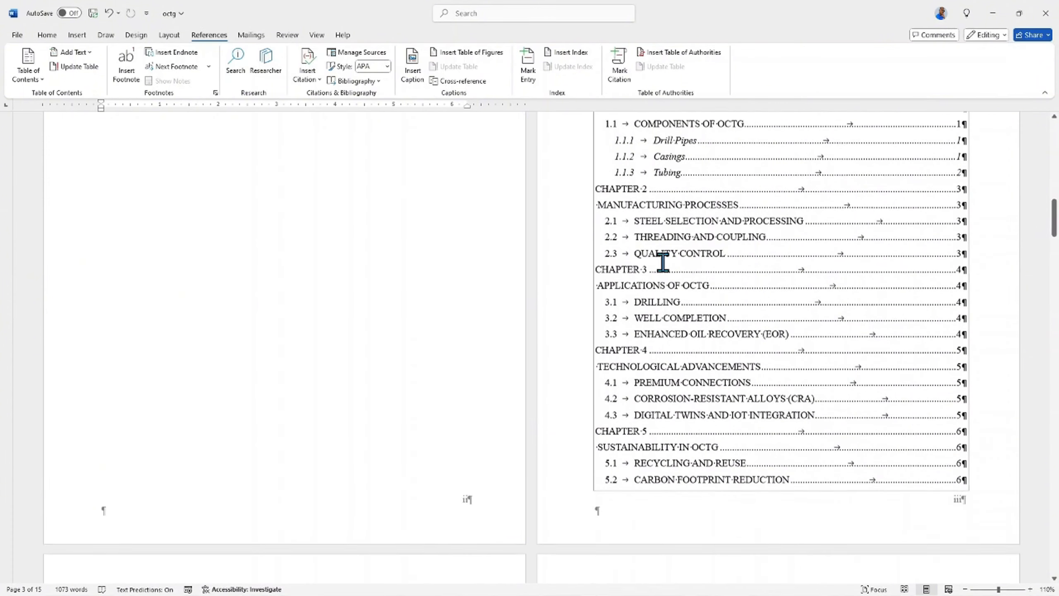
scroll(664, 257, down, 2)
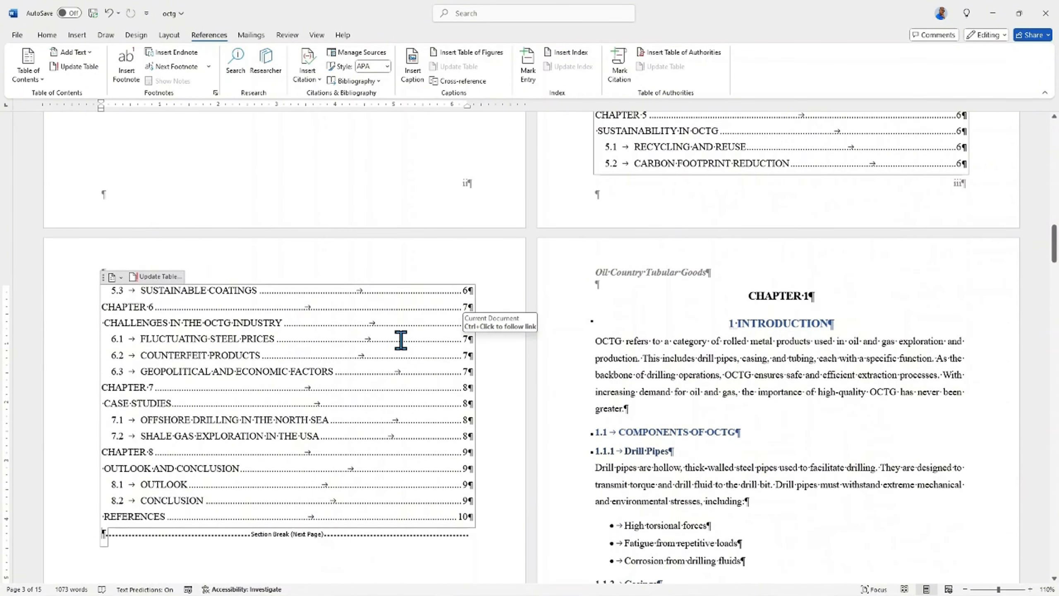
scroll(400, 340, up, 3)
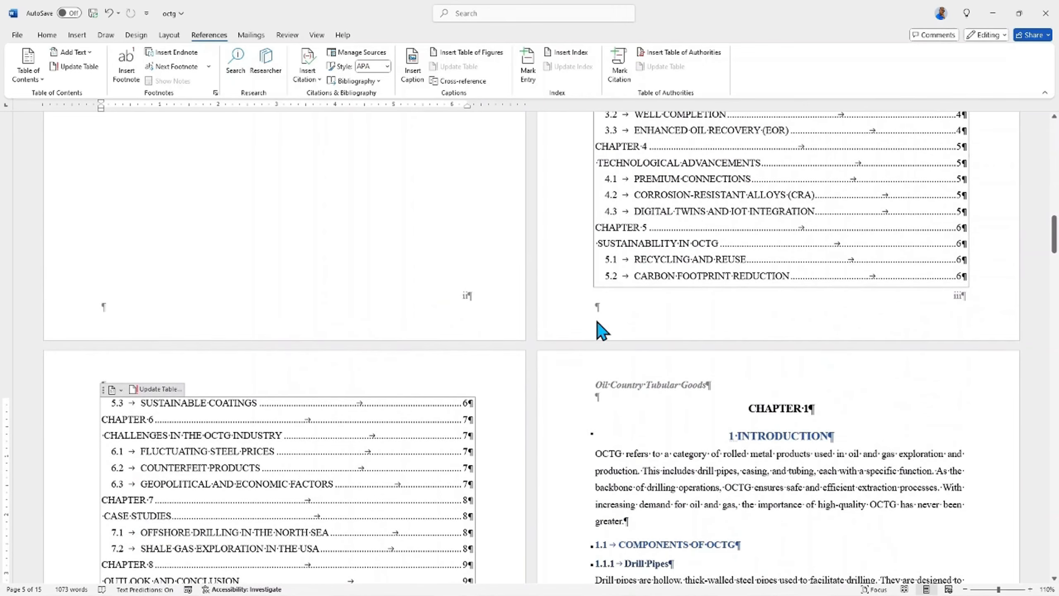
scroll(598, 260, up, 6)
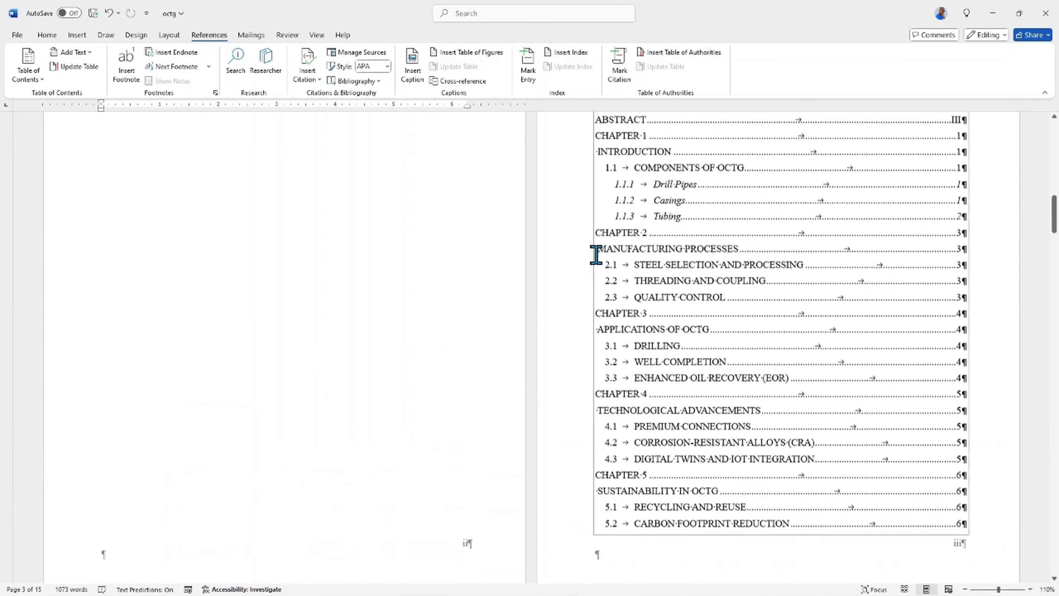
scroll(597, 255, up, 3)
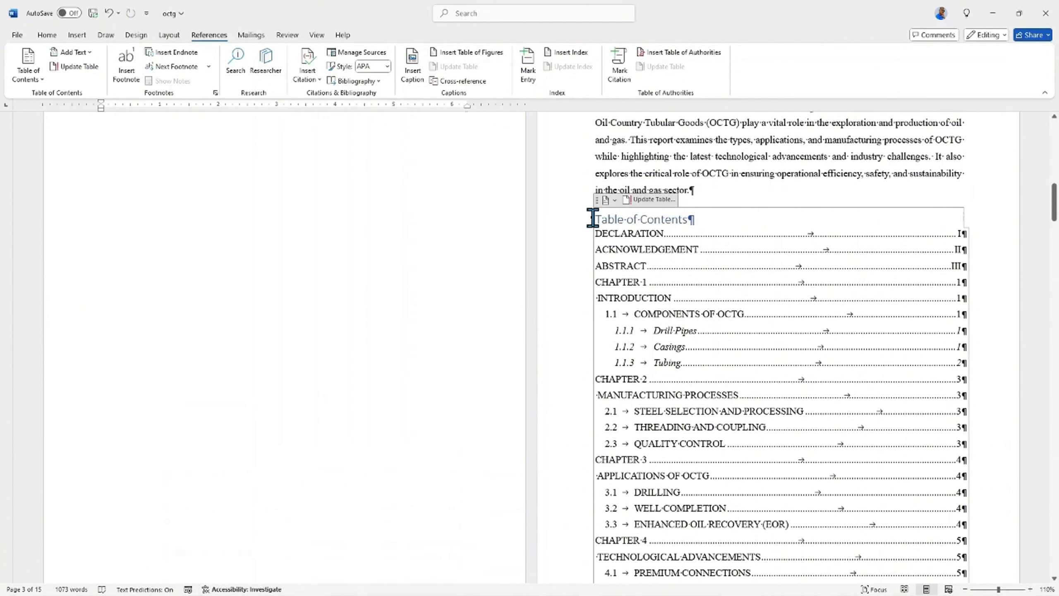
- Insert a break after the abstract's last paragraph to start the table of contents on a new page, and delete the empty paragraph above its heading
click(696, 191)
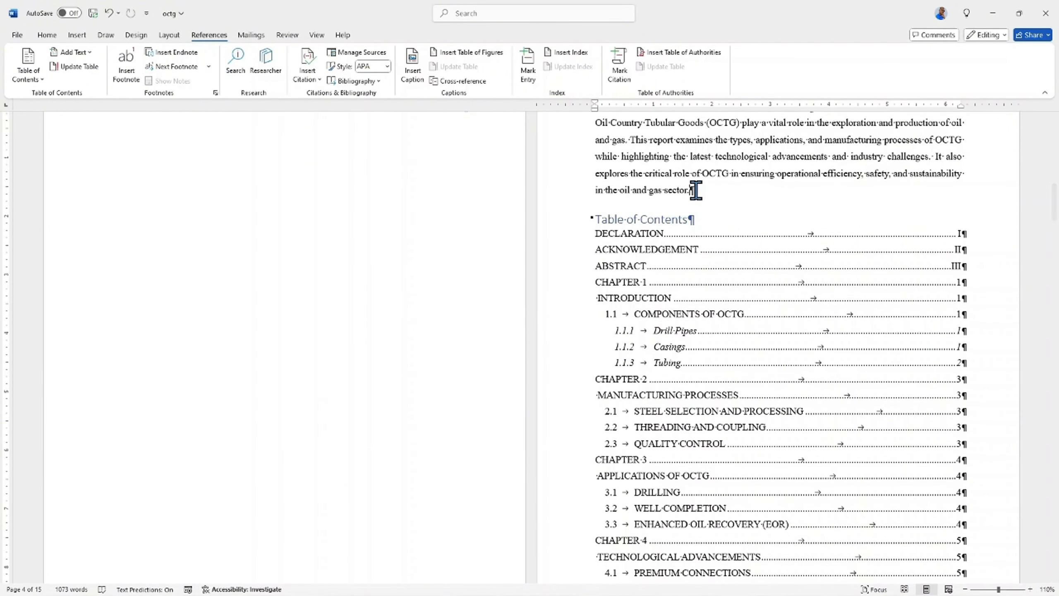
key(alt+p)
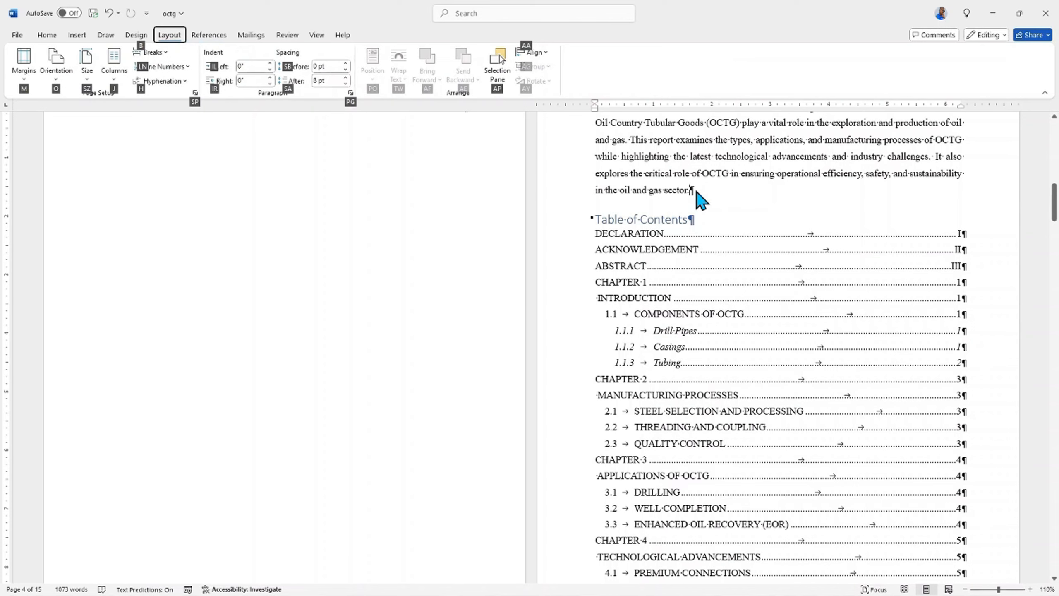
key(b)
key(Escape)
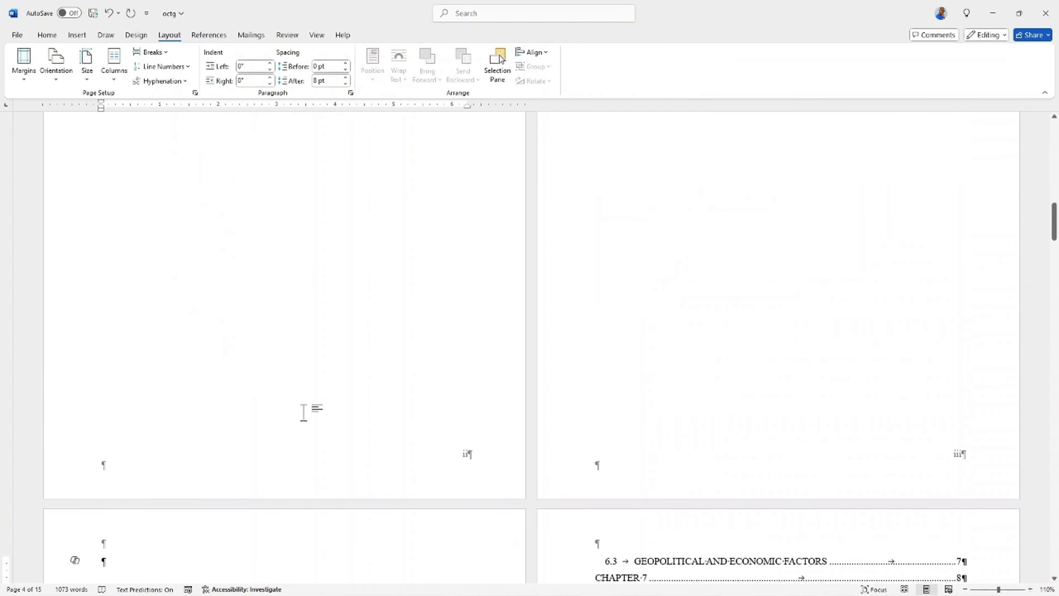
scroll(303, 412, down, 3)
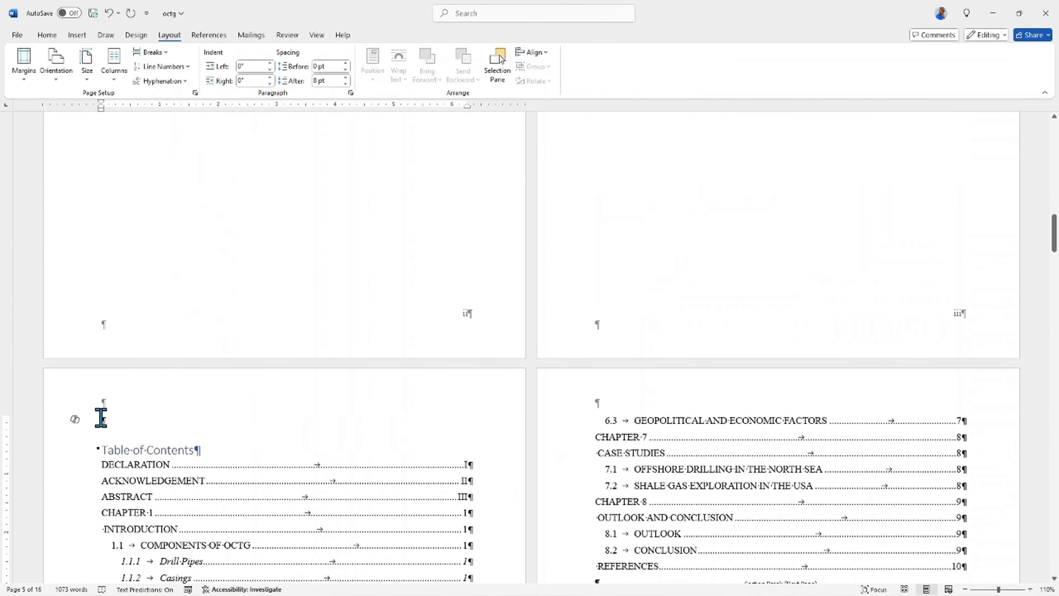
click(101, 417)
key(Delete)
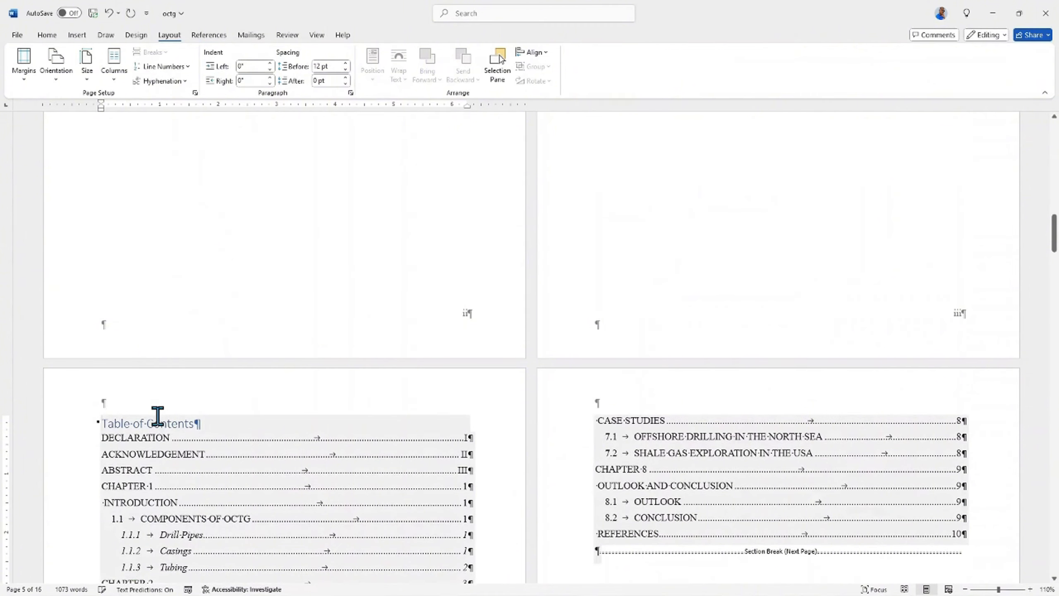
- Apply the Title style to the "Table of Contents" heading
scroll(199, 405, down, 3)
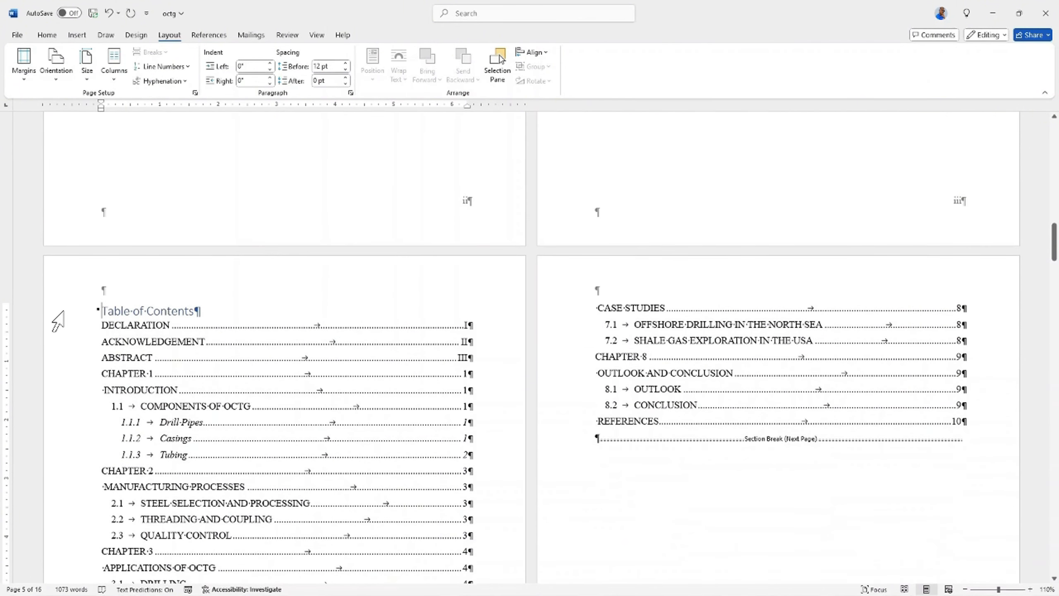
click(59, 317)
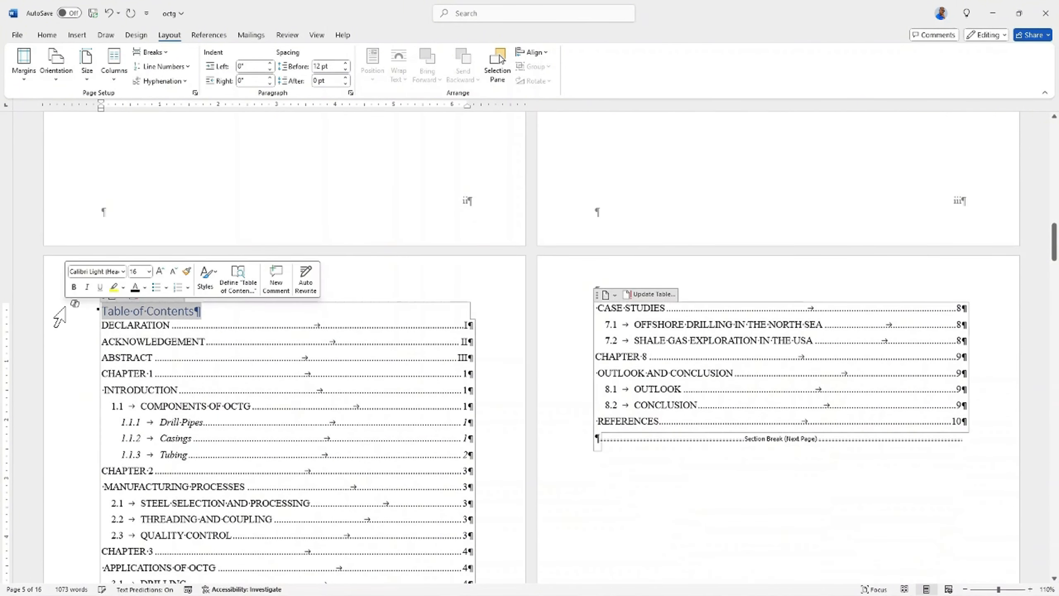
click(47, 36)
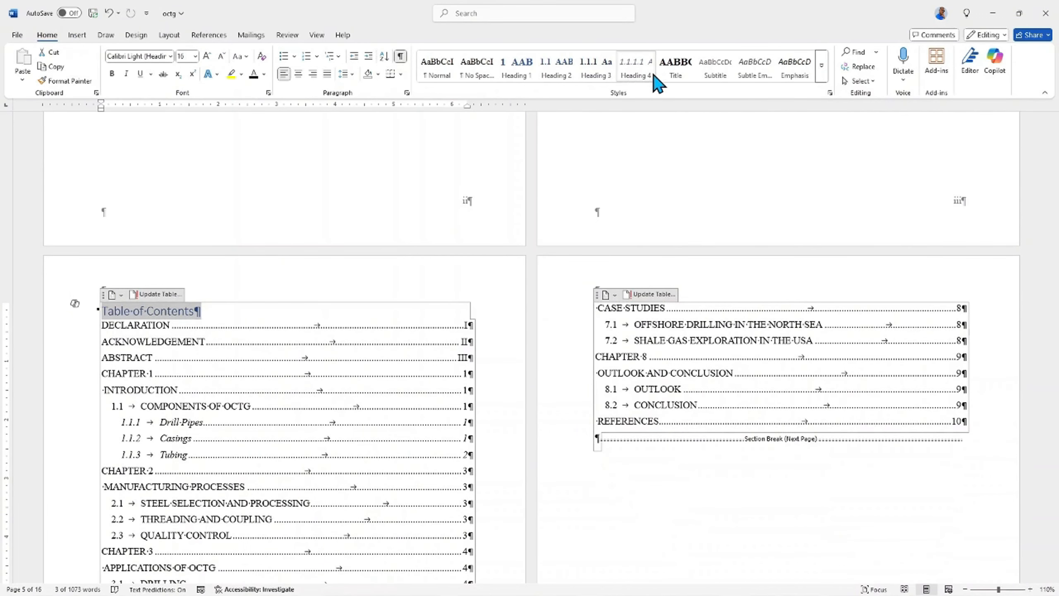
click(684, 72)
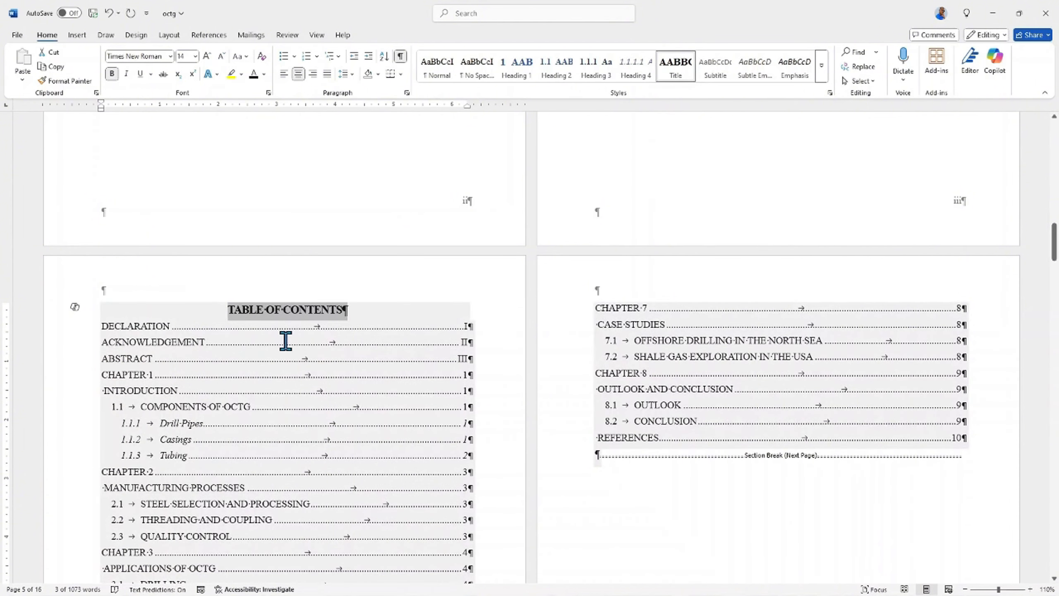
- Update the entire table of contents to include an entry for its own heading
right_click(157, 360)
click(139, 357)
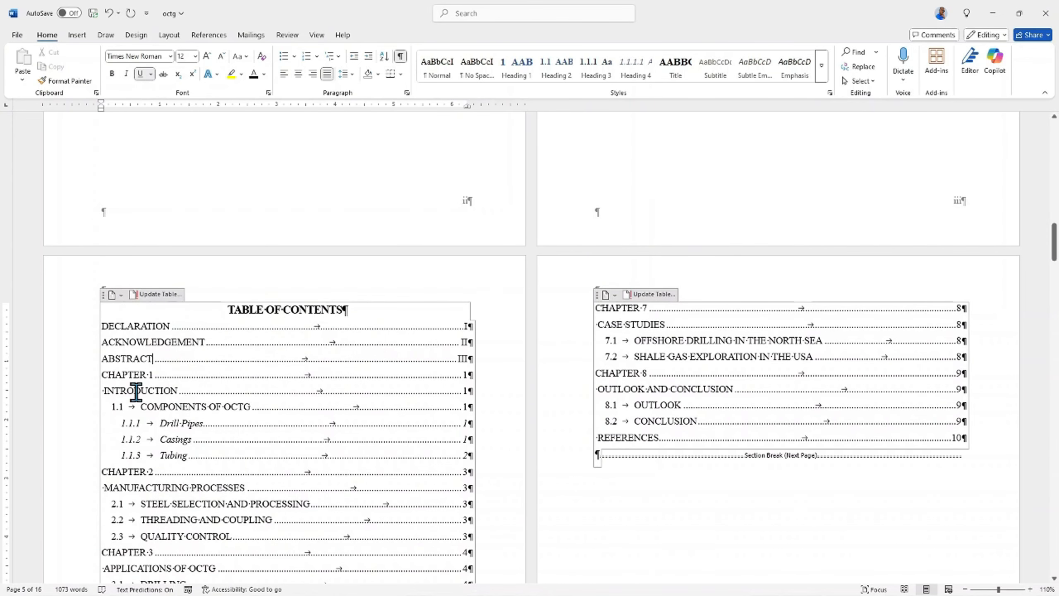
click(157, 294)
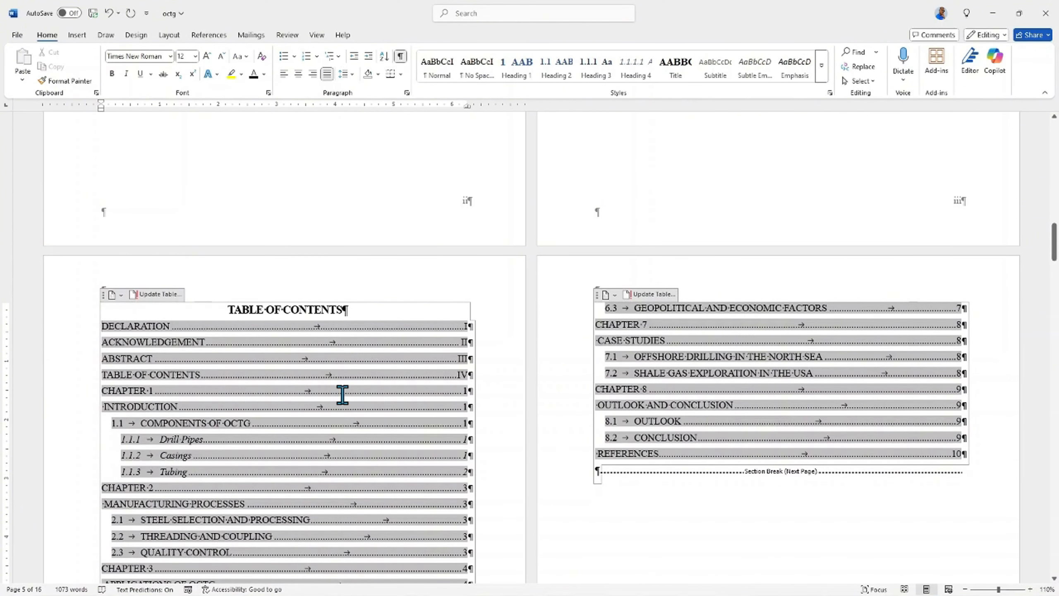
click(376, 317)
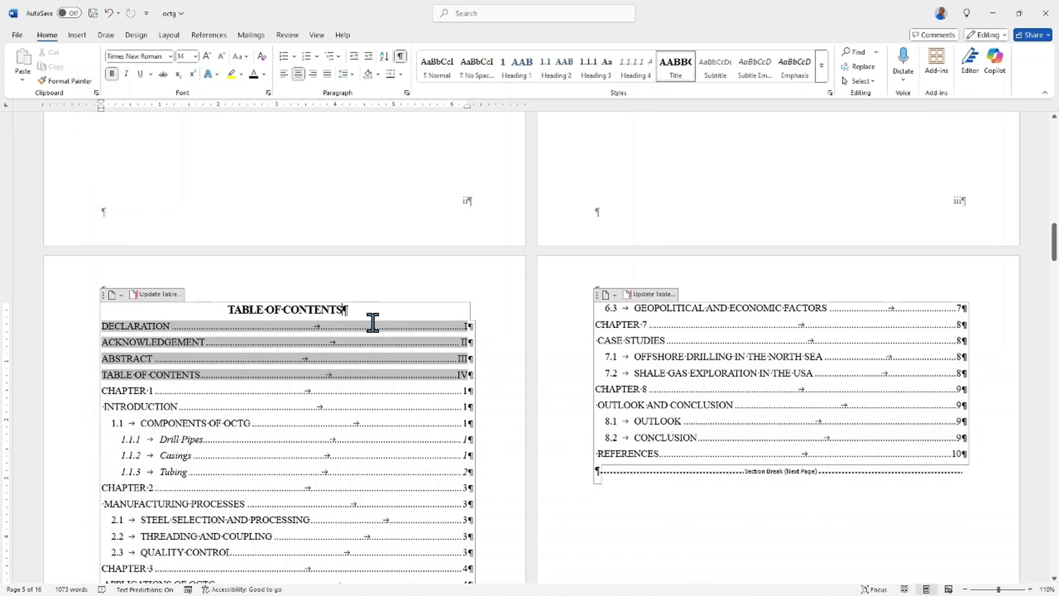
- Examine the updated table of contents pages and the start of Chapter 1, checking entries, page numbers and the section break
scroll(367, 321, down, 3)
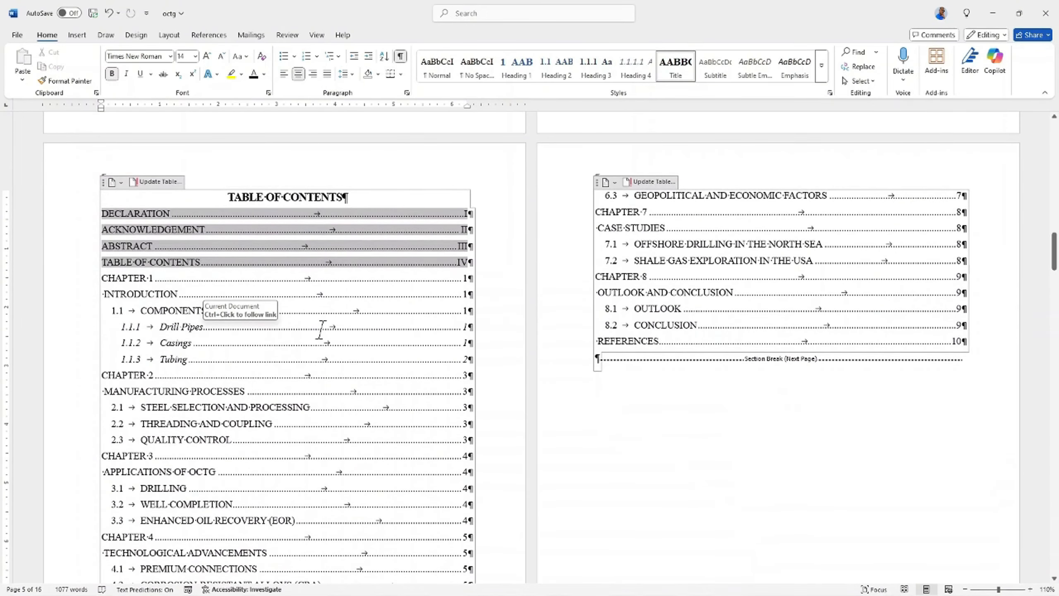
scroll(320, 330, down, 8)
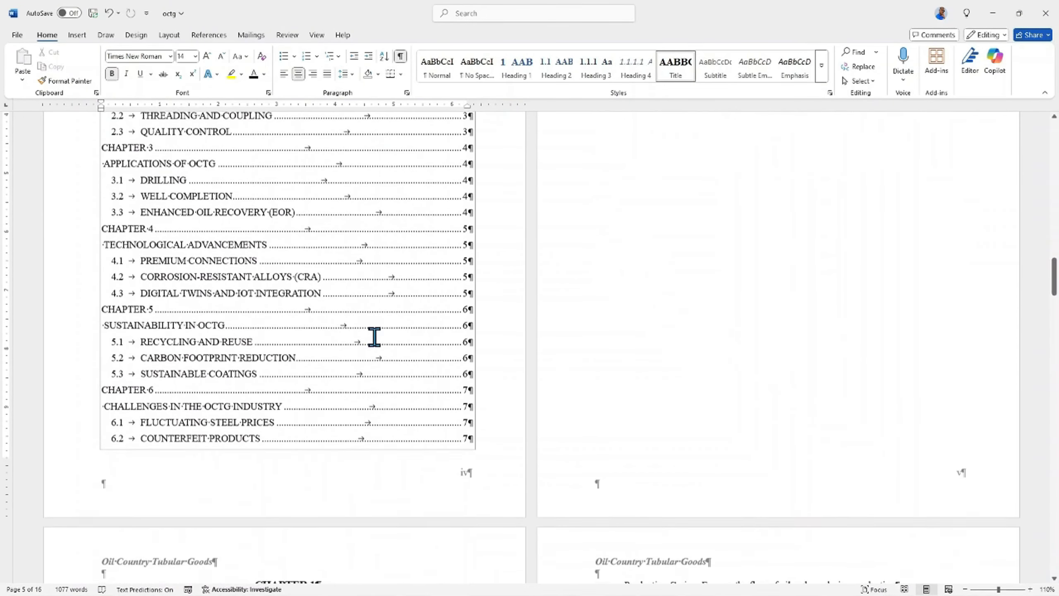
scroll(374, 338, down, 10)
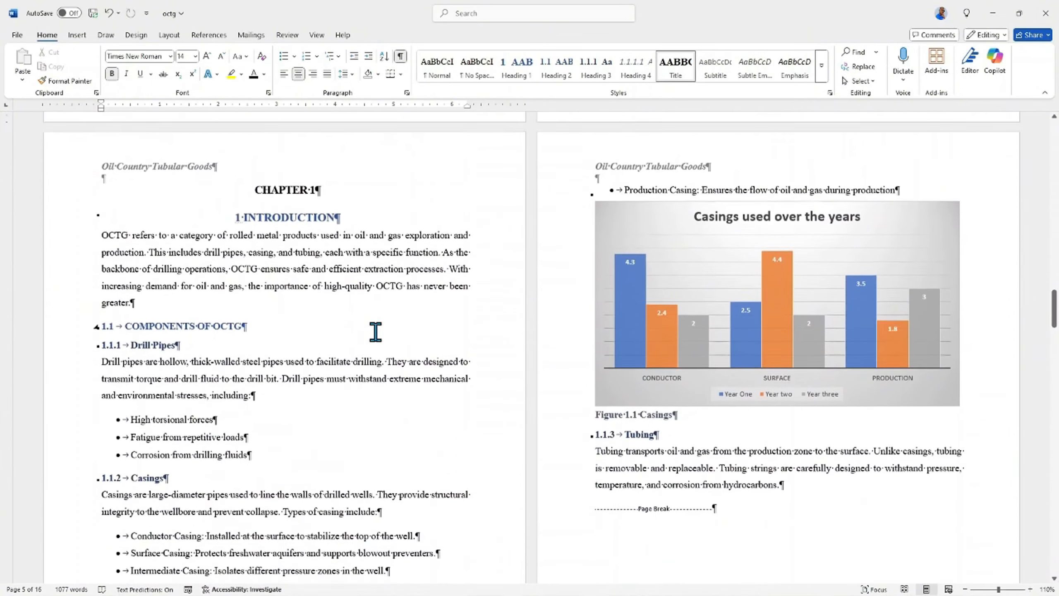
scroll(376, 332, down, 3)
scroll(429, 325, up, 7)
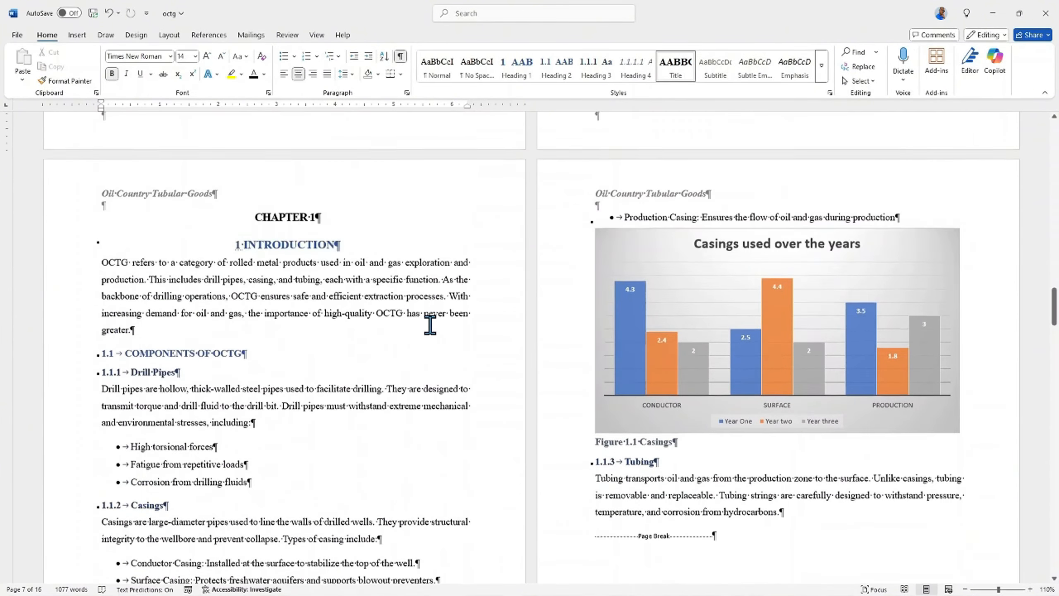
scroll(432, 330, down, 5)
scroll(434, 321, up, 14)
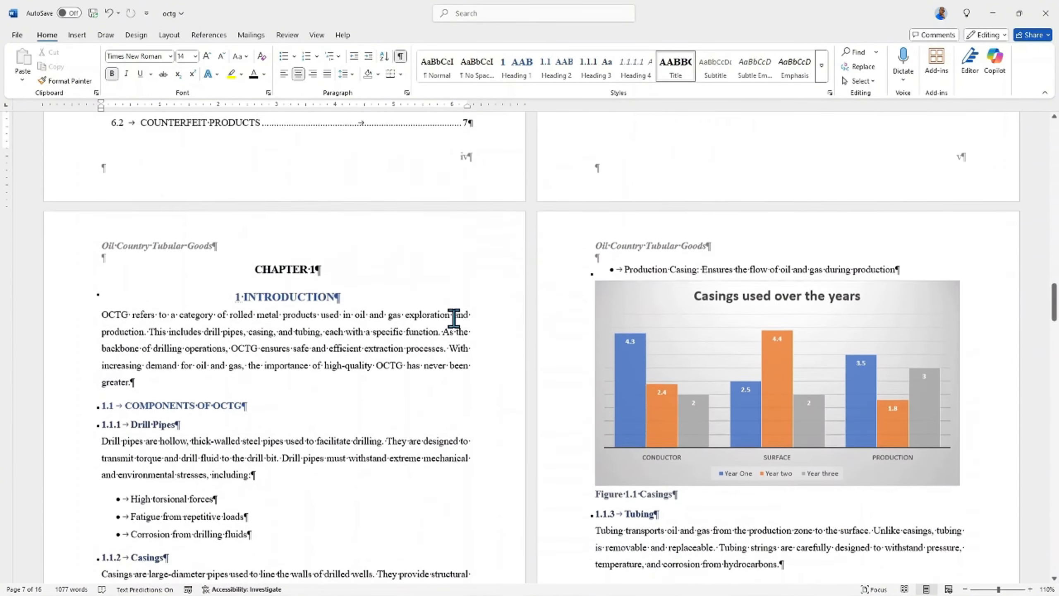
scroll(643, 271, up, 2)
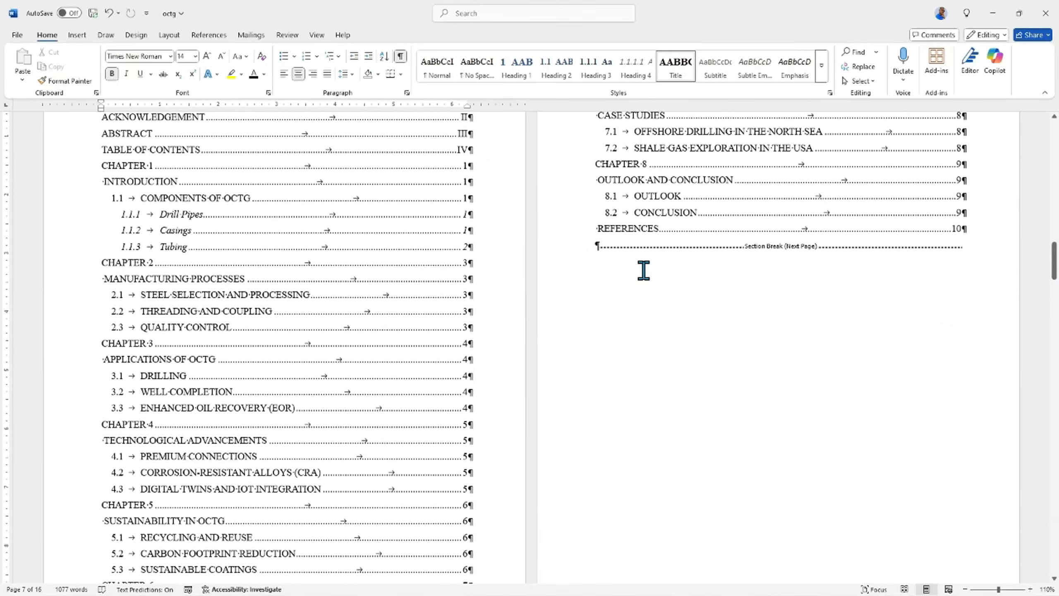
scroll(592, 287, down, 1)
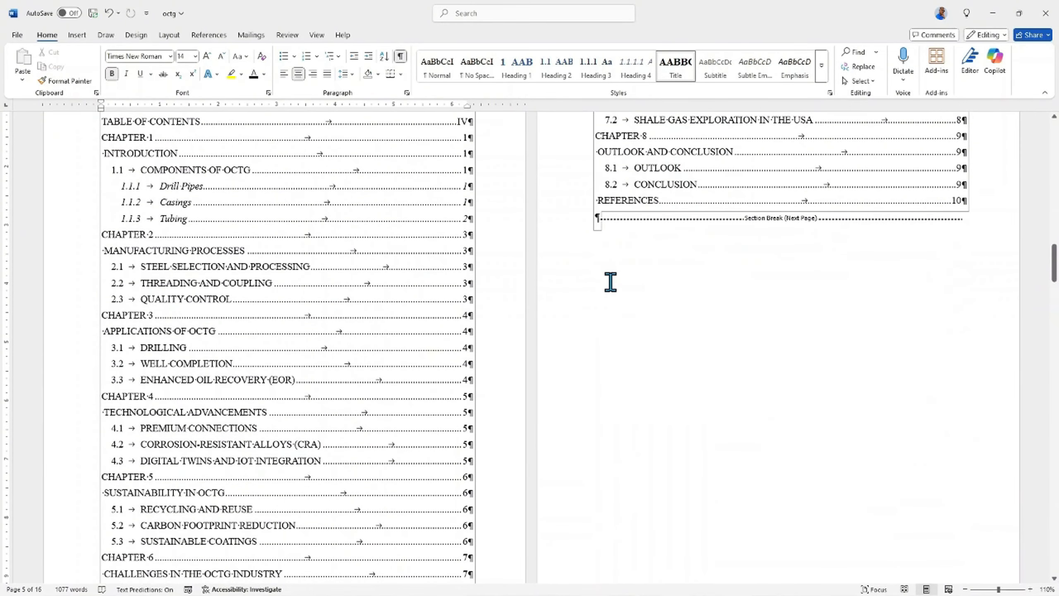
scroll(611, 279, up, 2)
scroll(610, 293, down, 4)
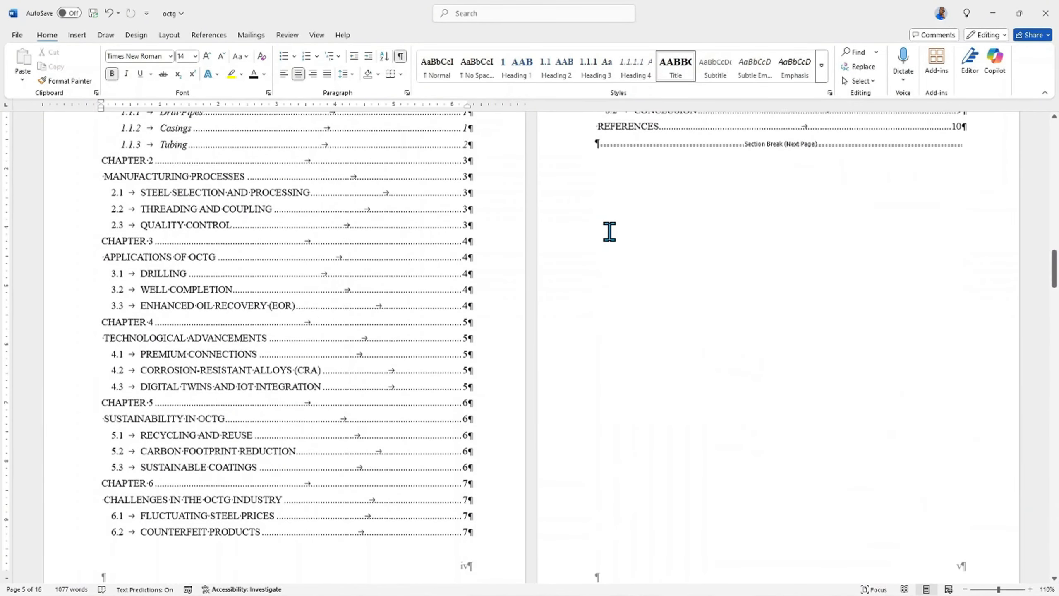
scroll(610, 232, up, 2)
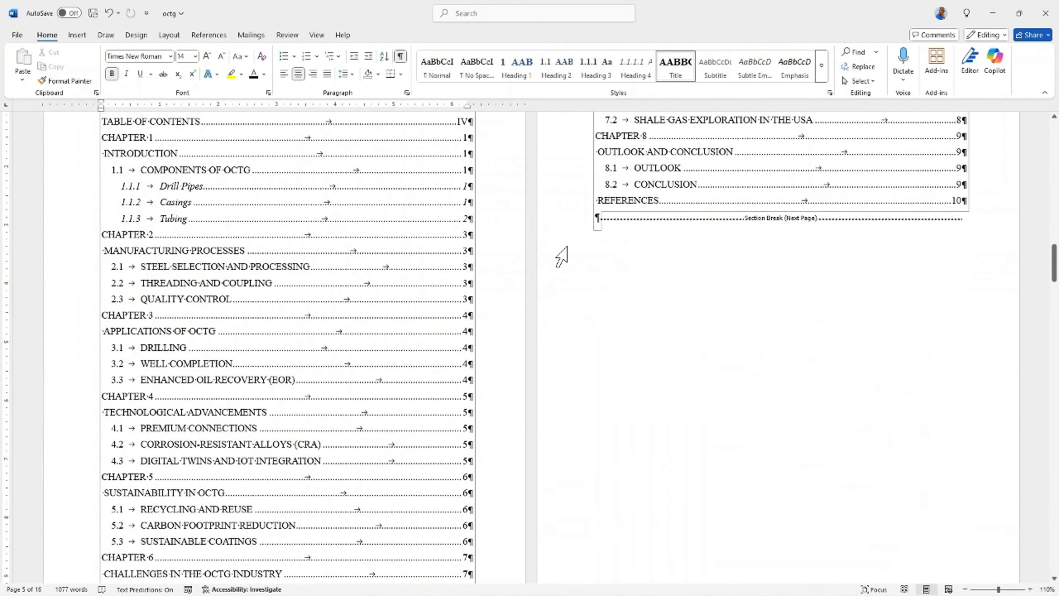
- Insert a table of figures with the Figure caption label on the empty paragraph after the table of contents
click(592, 227)
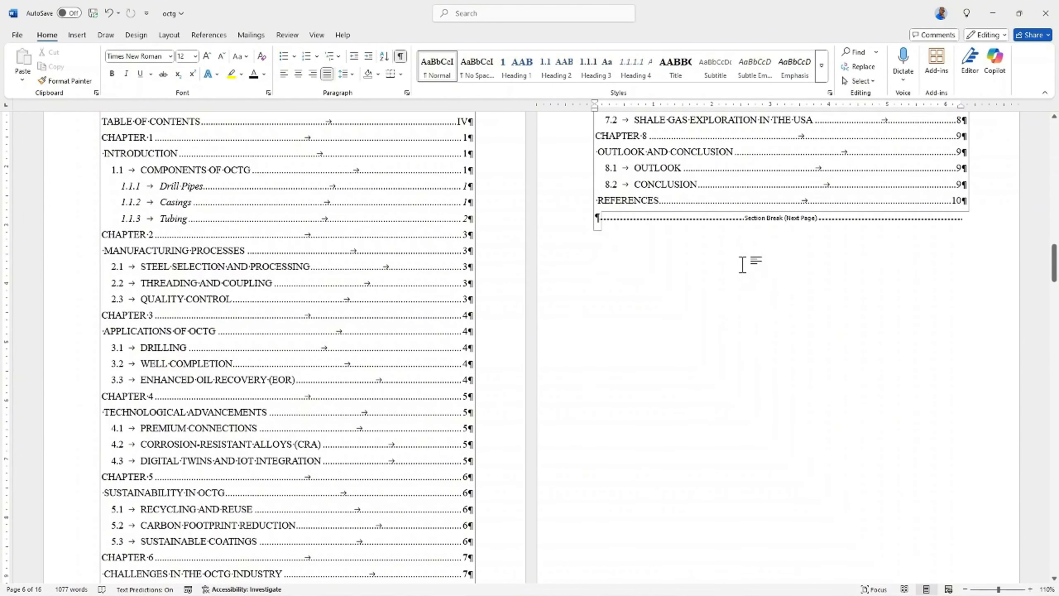
click(209, 35)
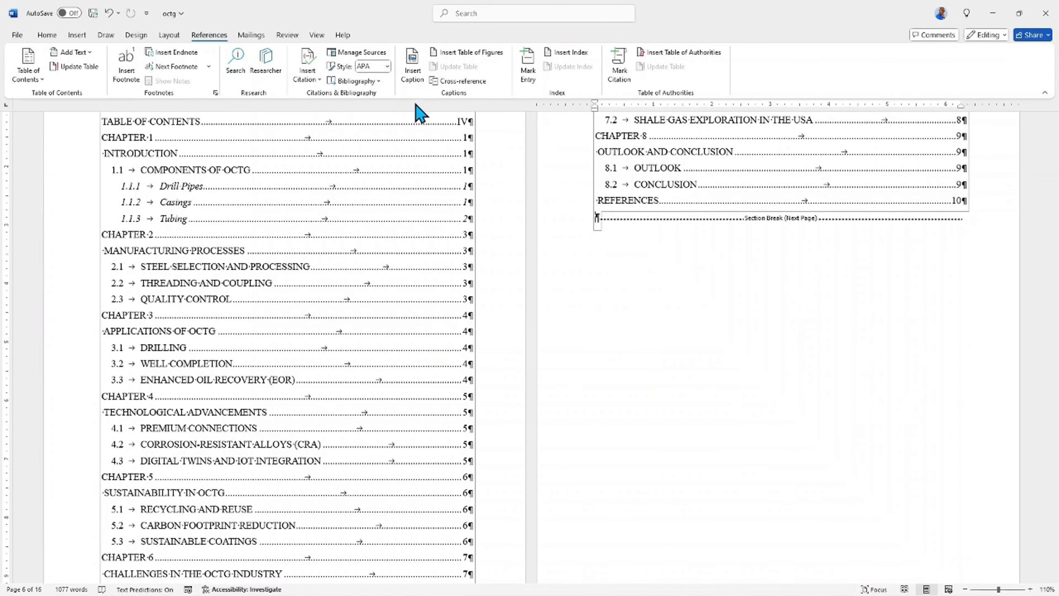
click(456, 58)
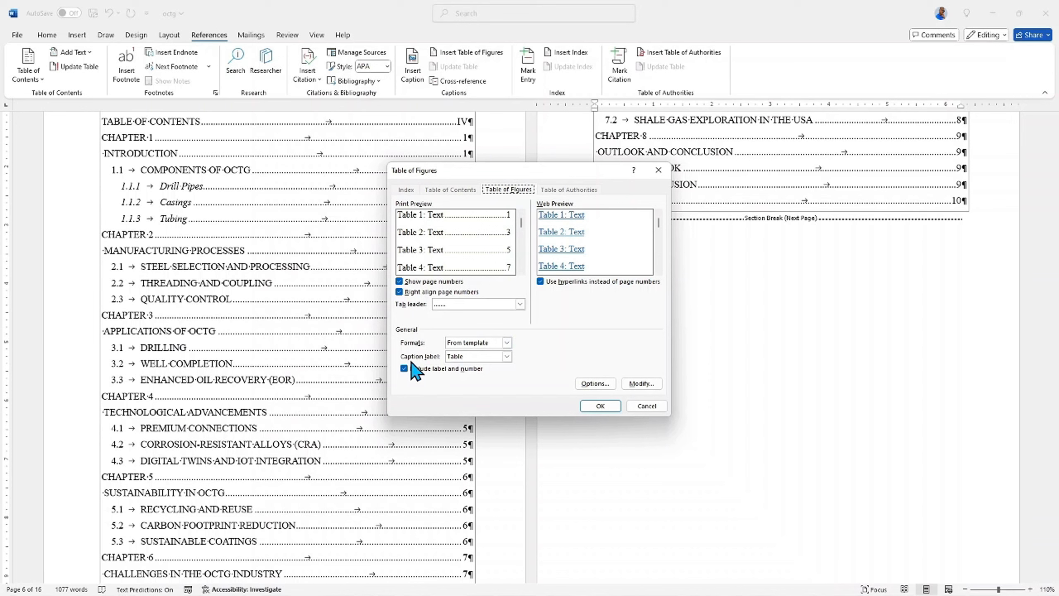
click(507, 356)
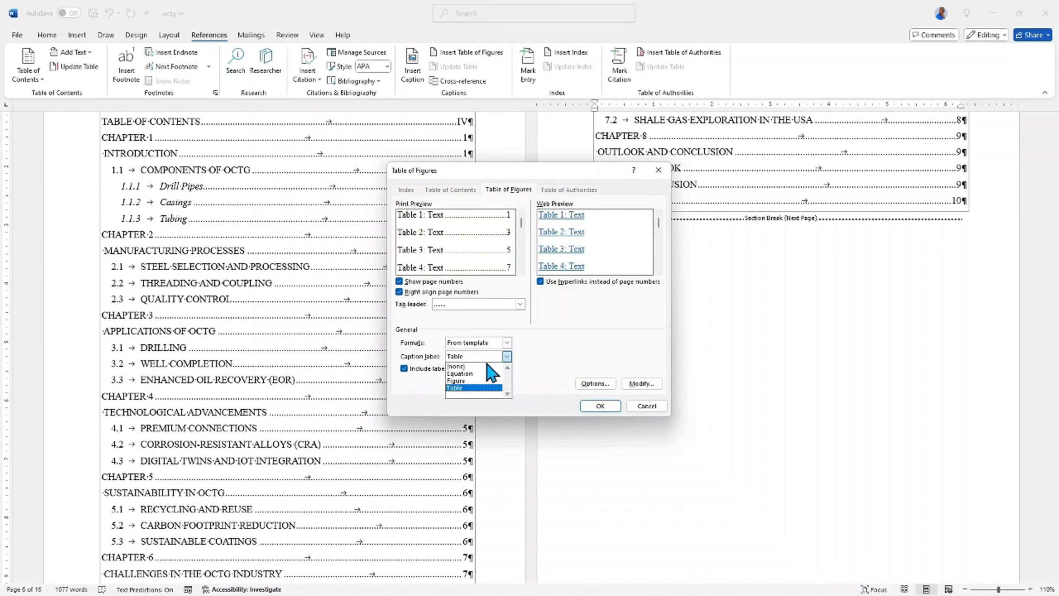
click(471, 381)
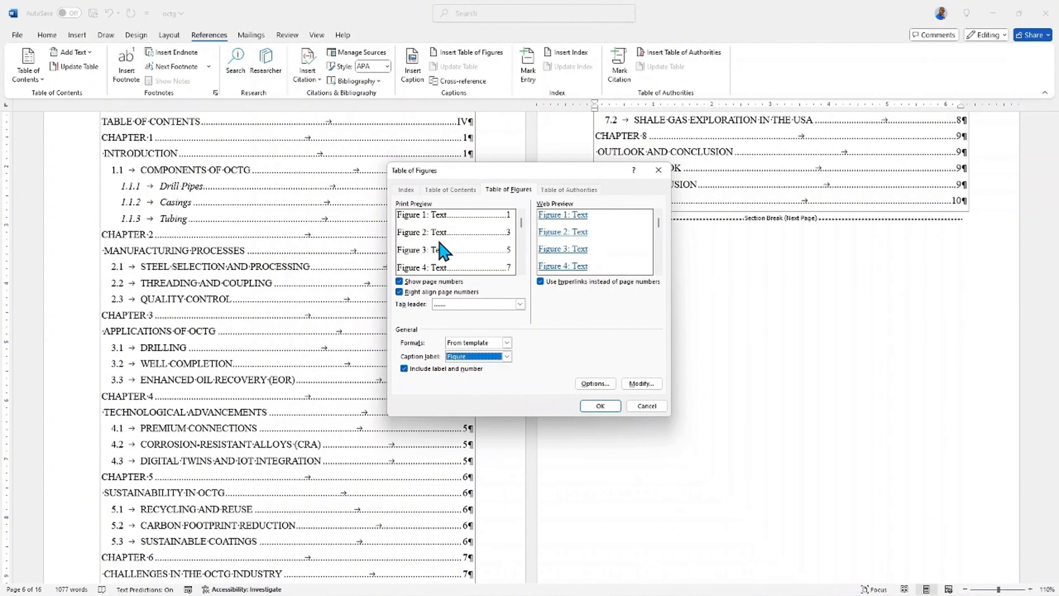
click(597, 407)
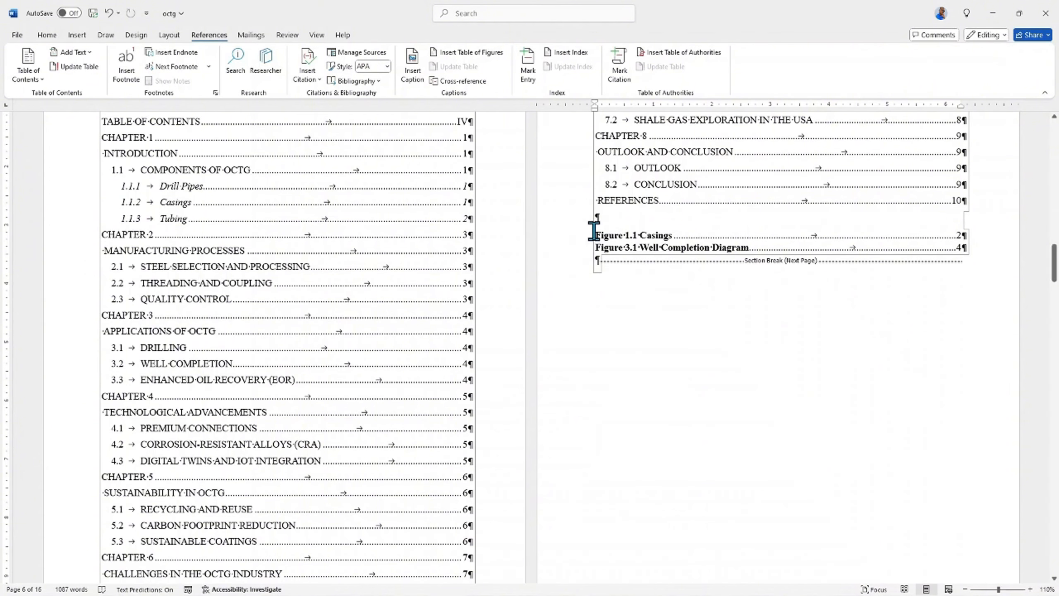
- Add the heading "LIST OF FIGURES" on the empty line above the inserted figure entries
click(606, 225)
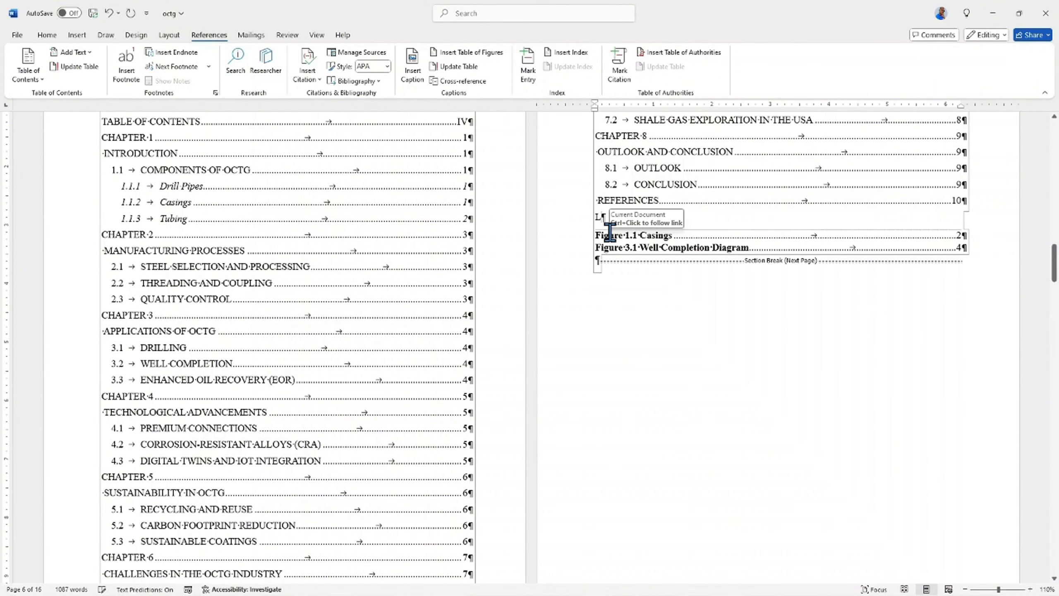
text(LIST OF)
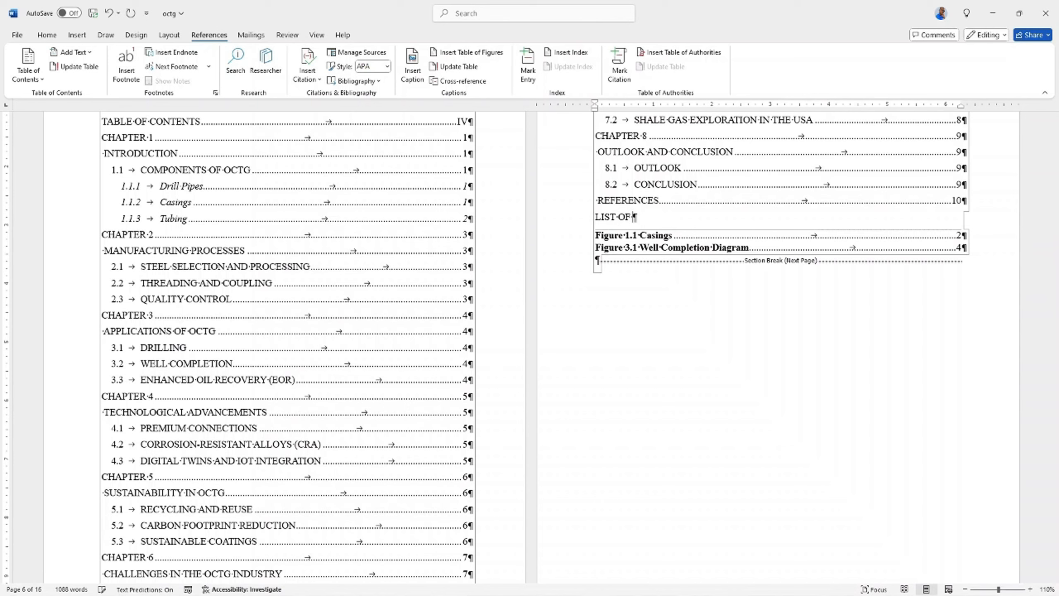
text( FIGURES)
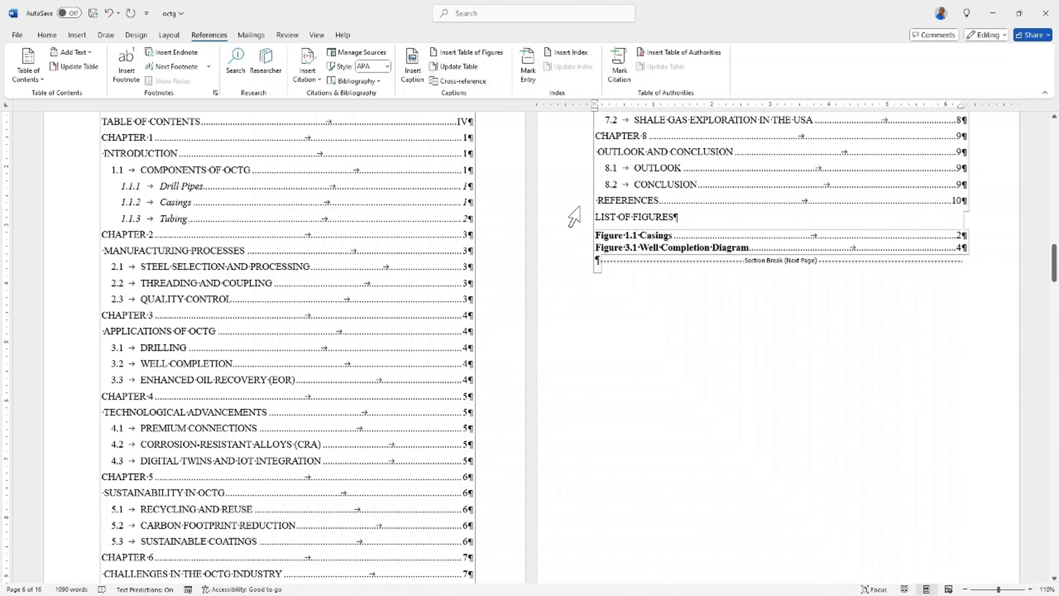
- Insert a page break before the "LIST OF FIGURES" heading so the list starts on its own page
click(595, 216)
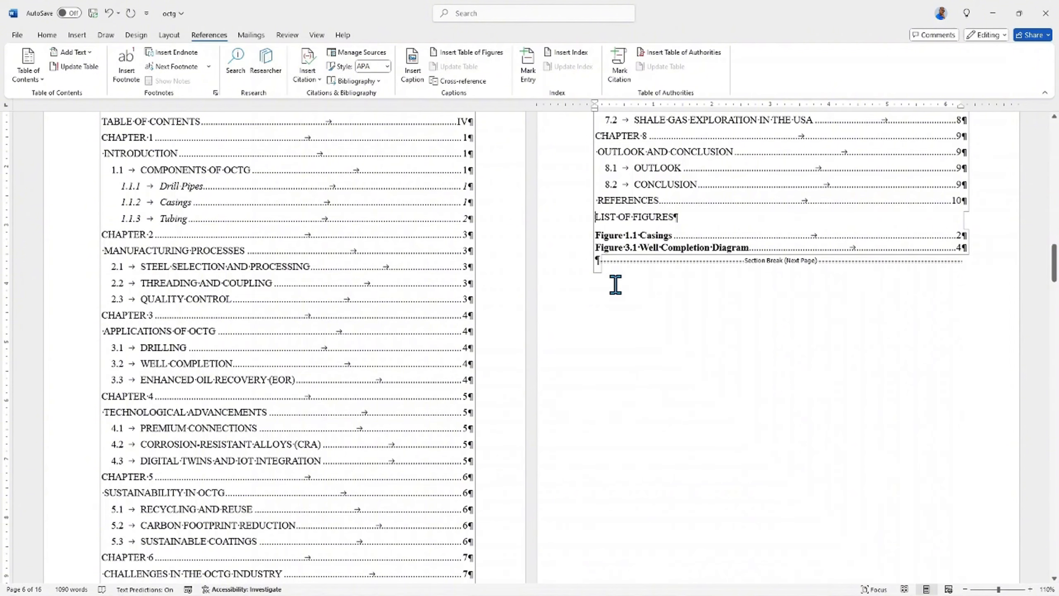
key(alt+p)
key(b)
key(p)
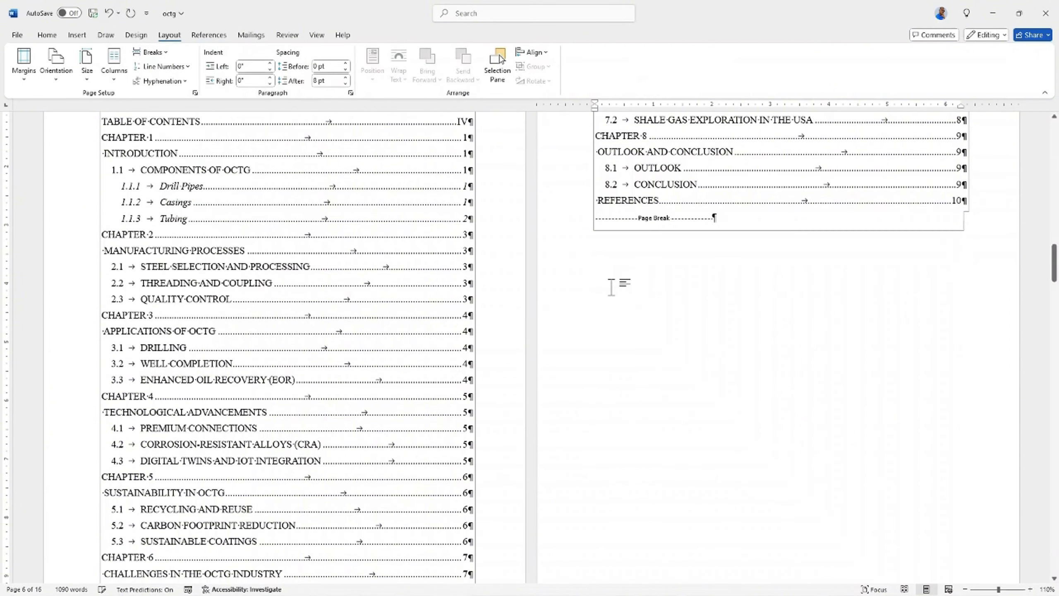
- Apply the Title style to the "LIST OF FIGURES" heading
scroll(611, 284, down, 7)
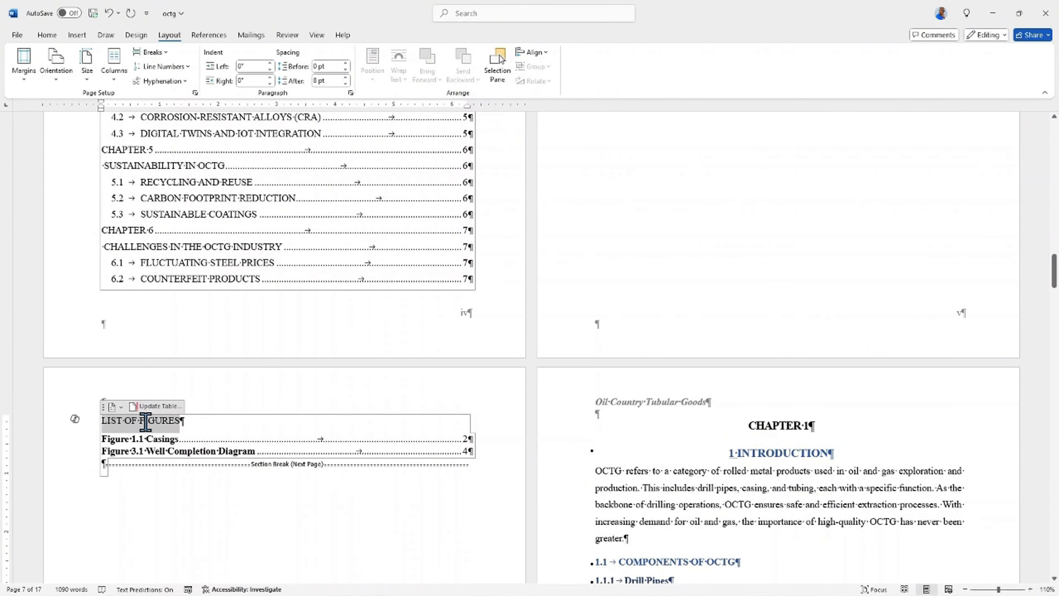
triple_click(146, 421)
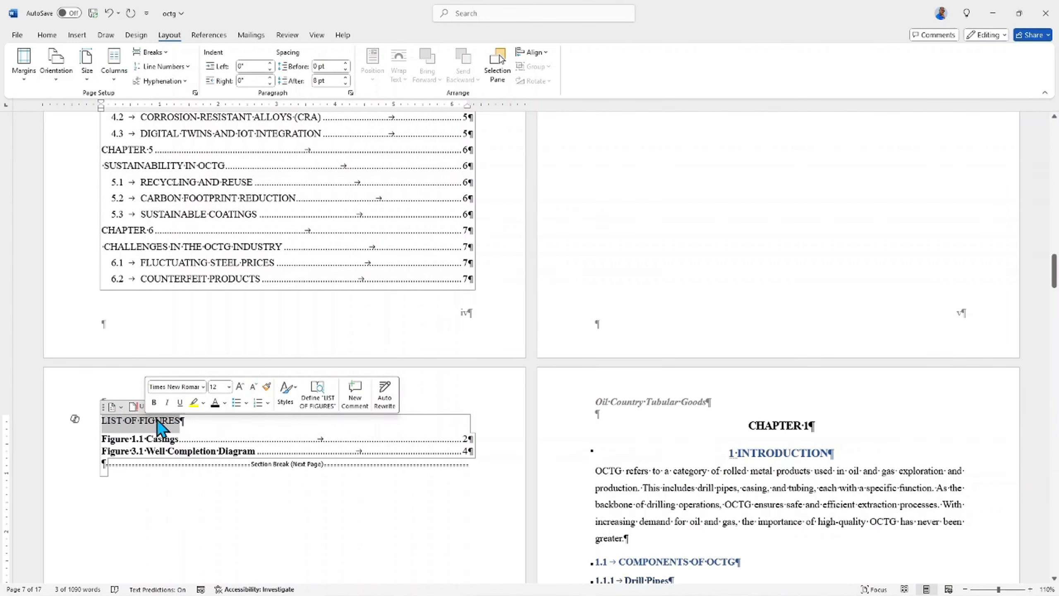
click(47, 36)
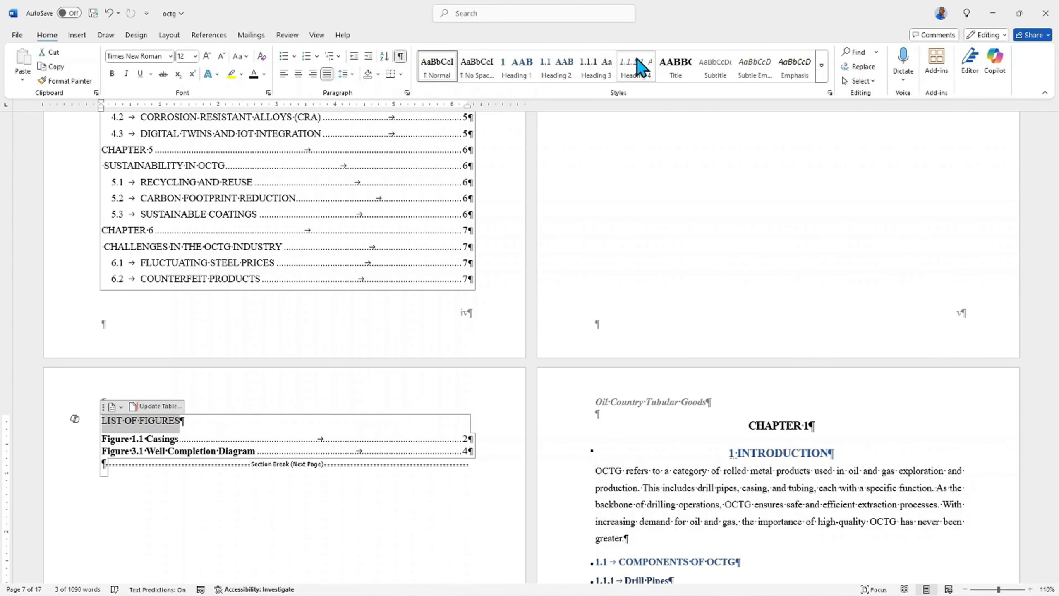
click(676, 71)
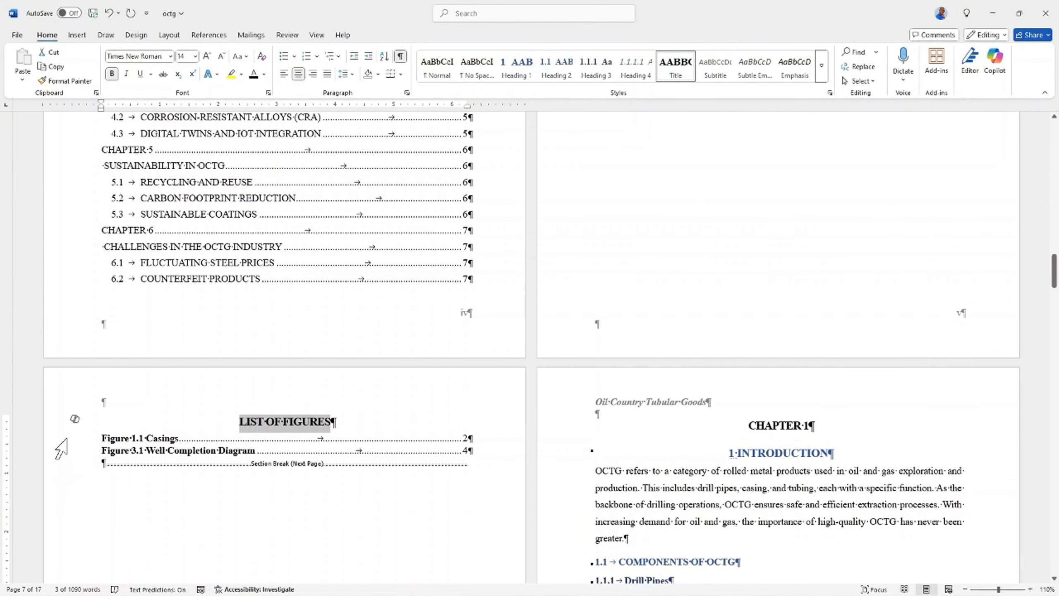
- Remove bold formatting from the two entries in the list of figures
drag(67, 439, 72, 453)
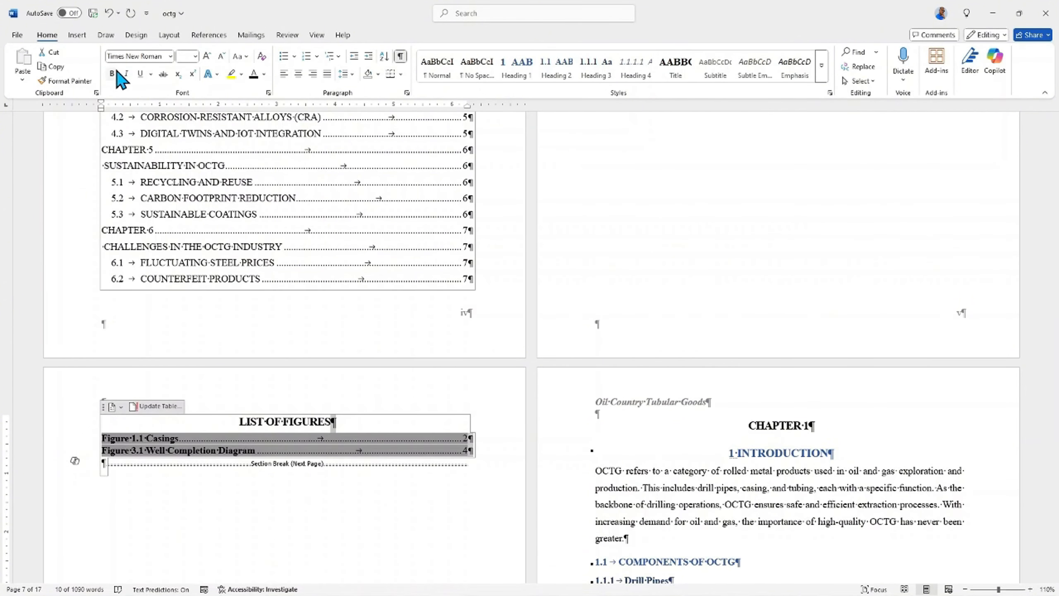
click(113, 75)
click(162, 489)
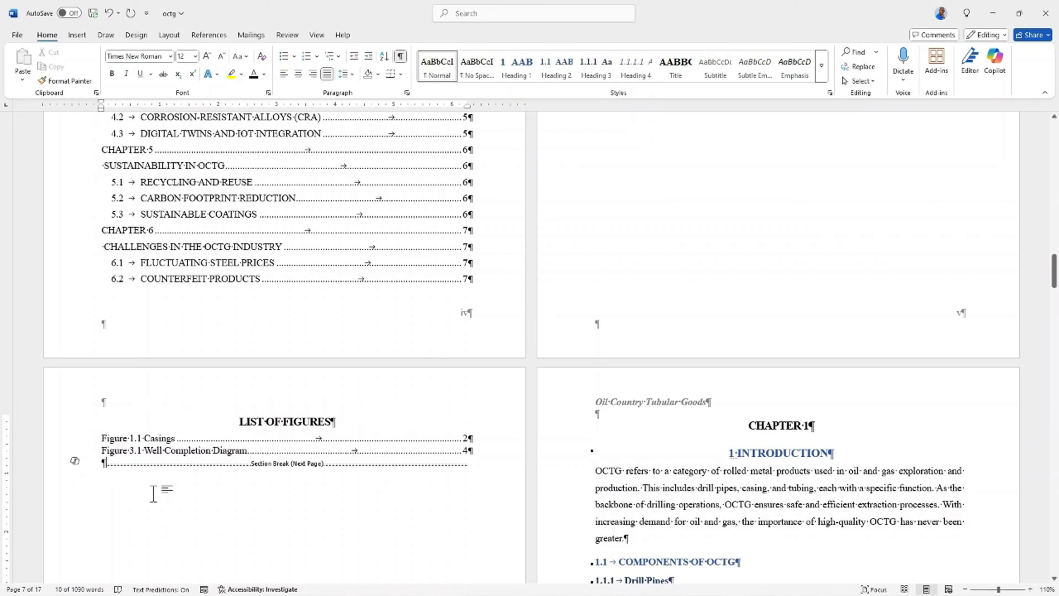
- Update the entire table of contents to include an entry for the list of figures
scroll(160, 459, up, 1)
scroll(158, 442, up, 5)
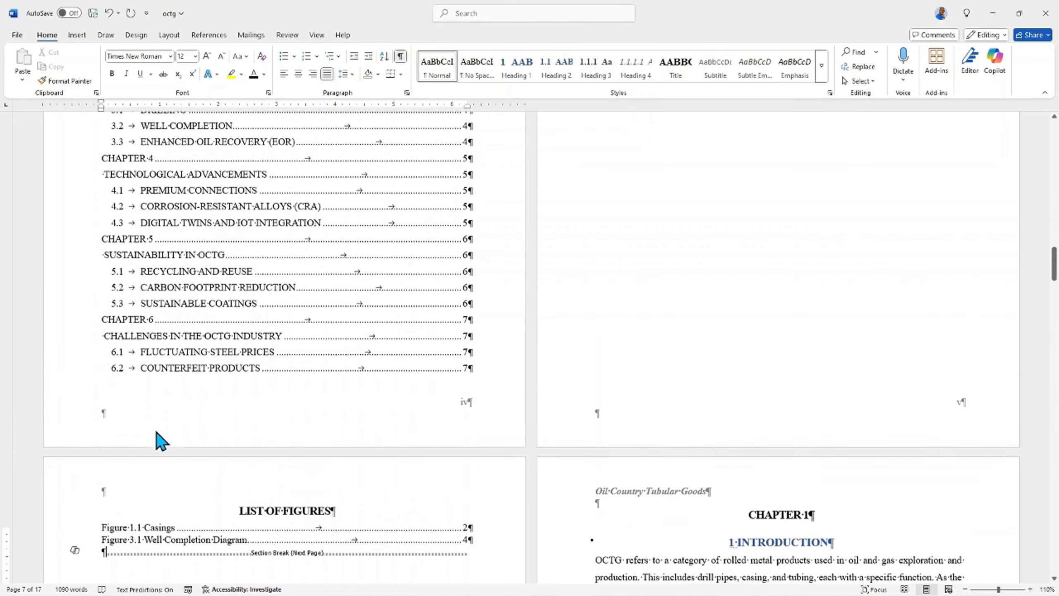
scroll(177, 399, up, 4)
click(192, 299)
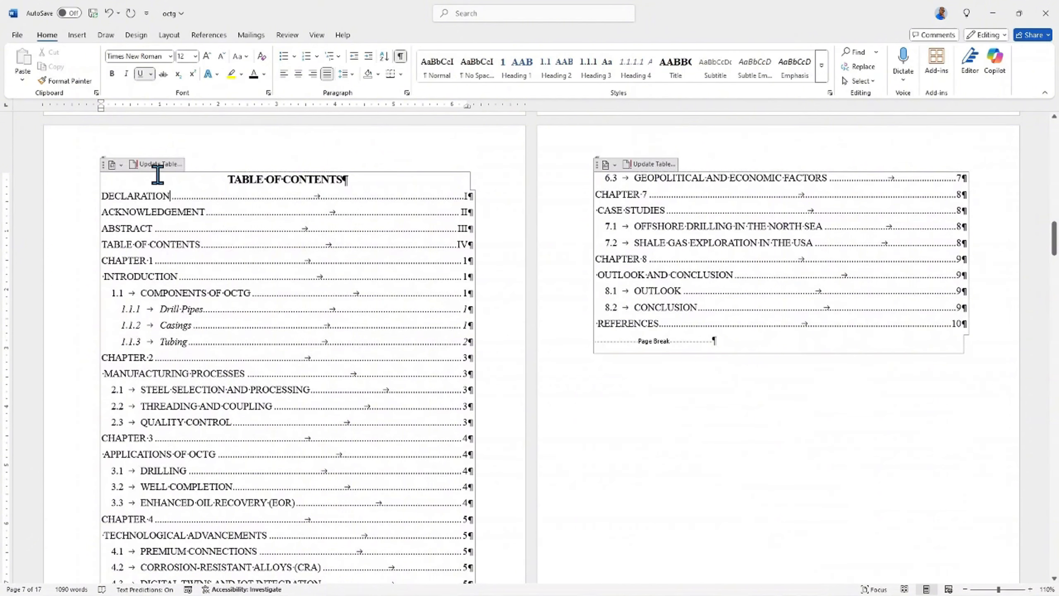
click(155, 163)
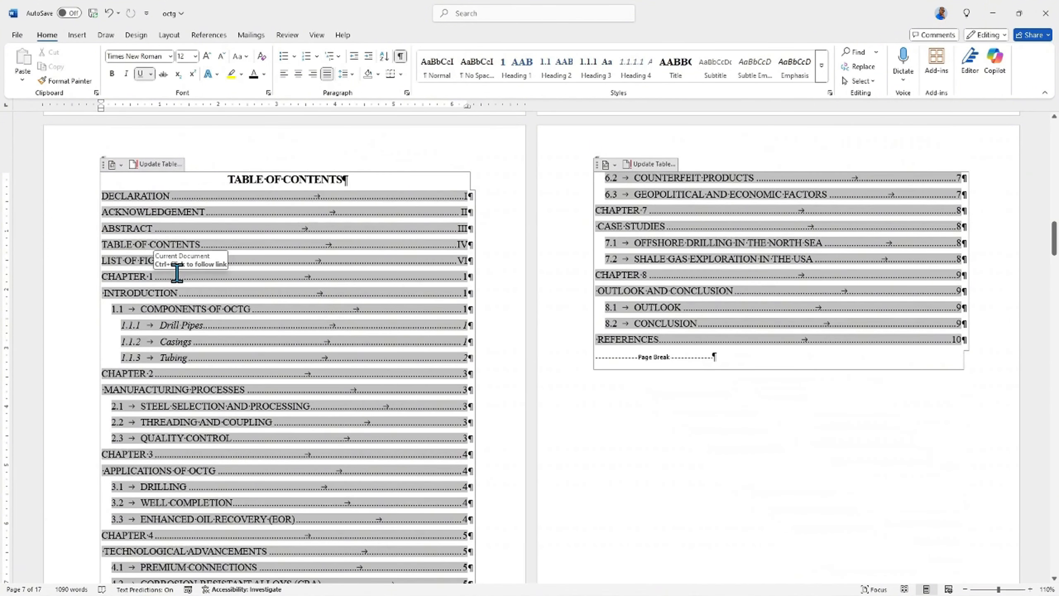
- Examine both pages of the updated table of contents, checking the List of Figures entry, the chapter entries and their page numbers
click(88, 263)
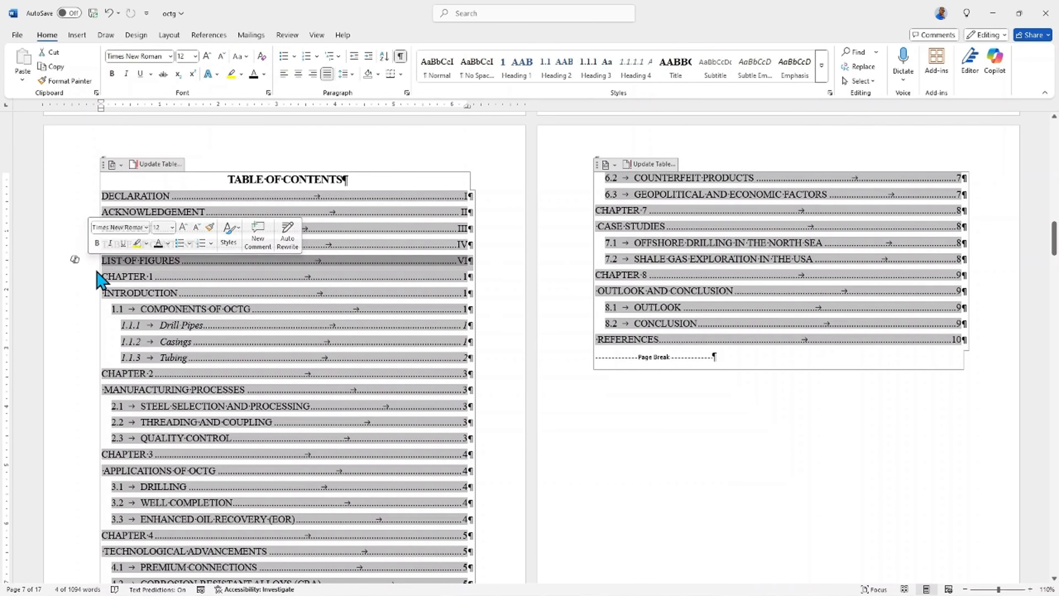
click(100, 274)
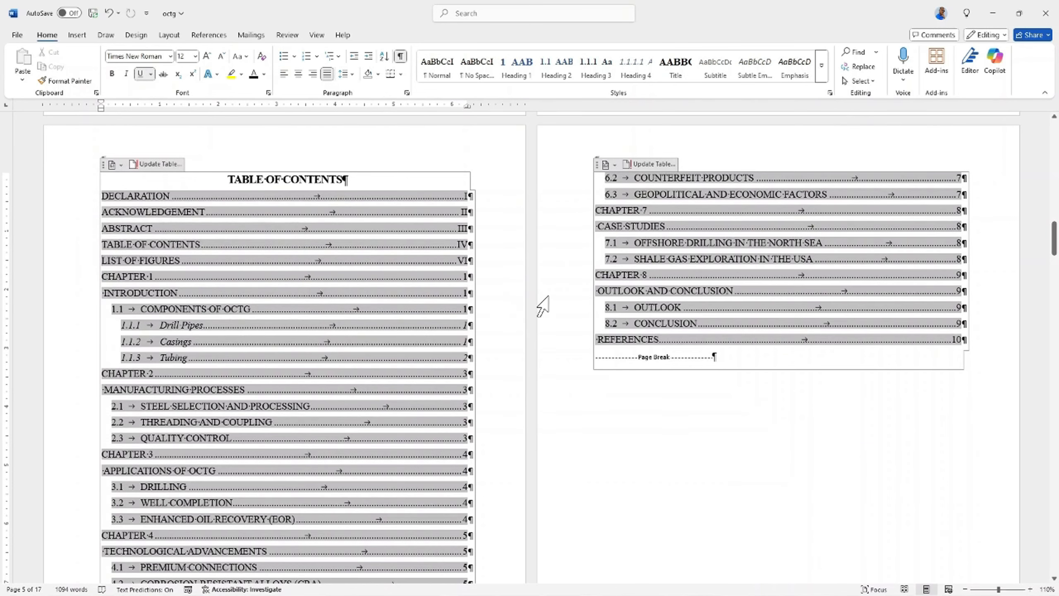
click(600, 404)
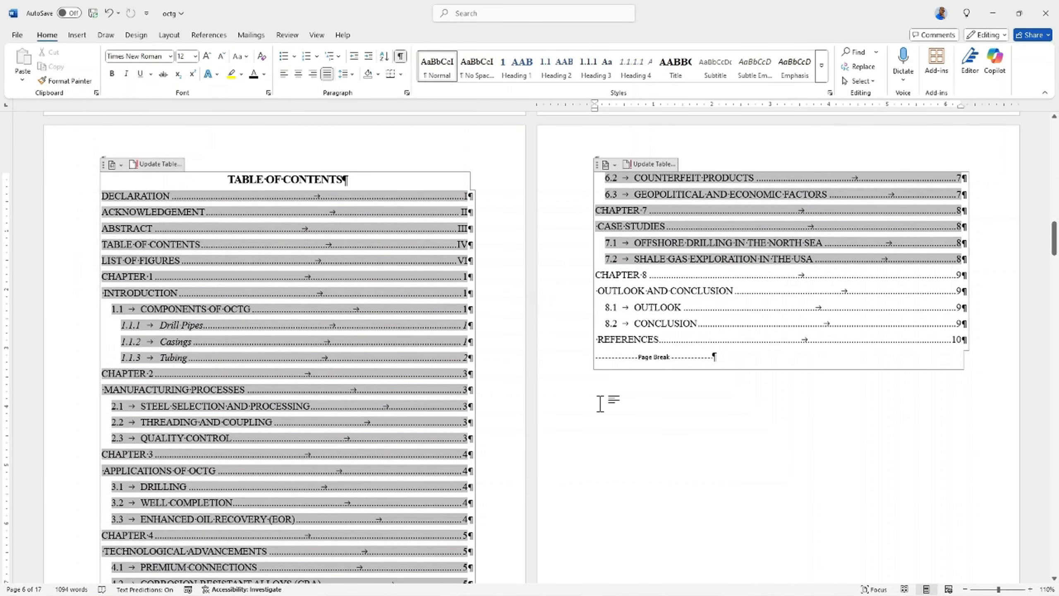
scroll(605, 405, down, 2)
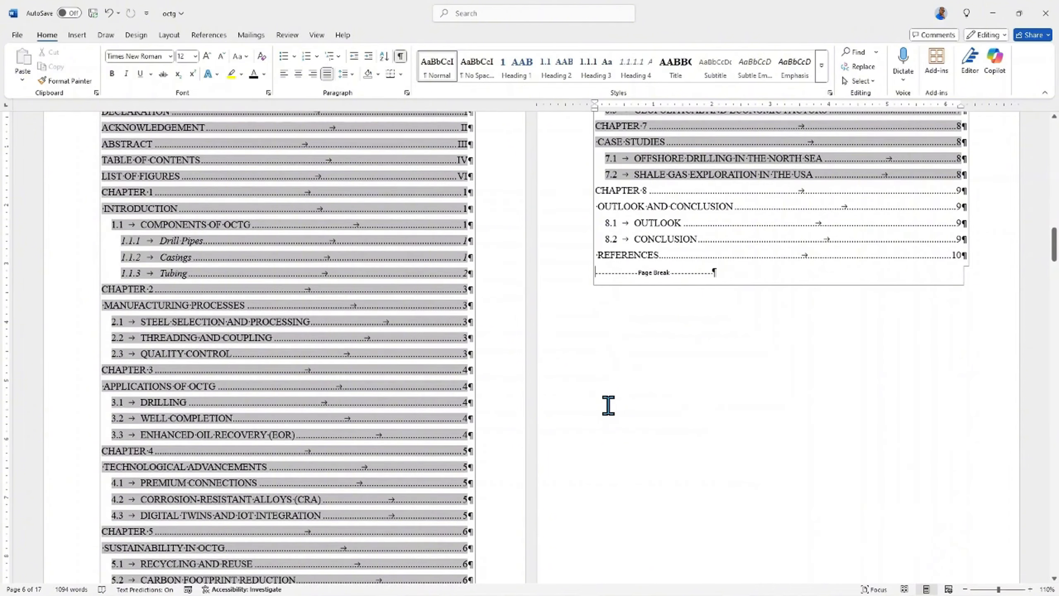
scroll(609, 405, down, 2)
scroll(698, 312, up, 4)
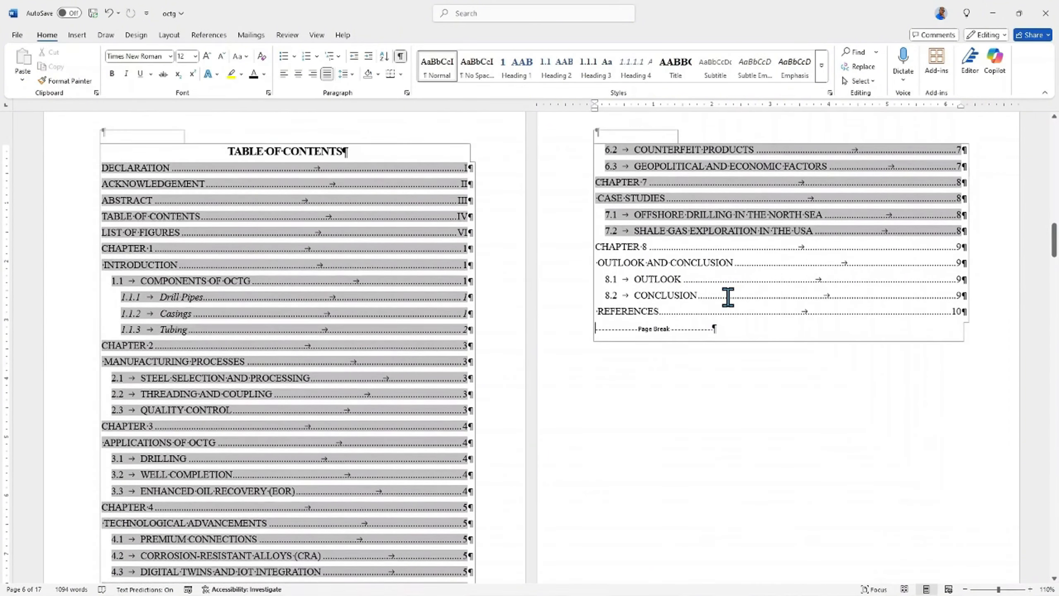
scroll(769, 246, down, 3)
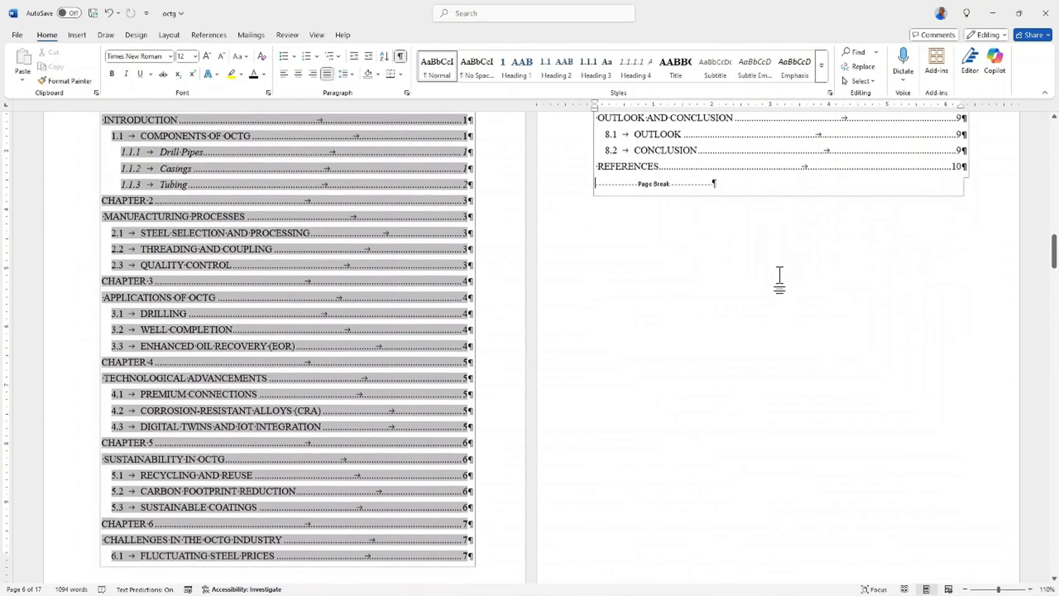
scroll(779, 278, down, 4)
scroll(778, 271, up, 5)
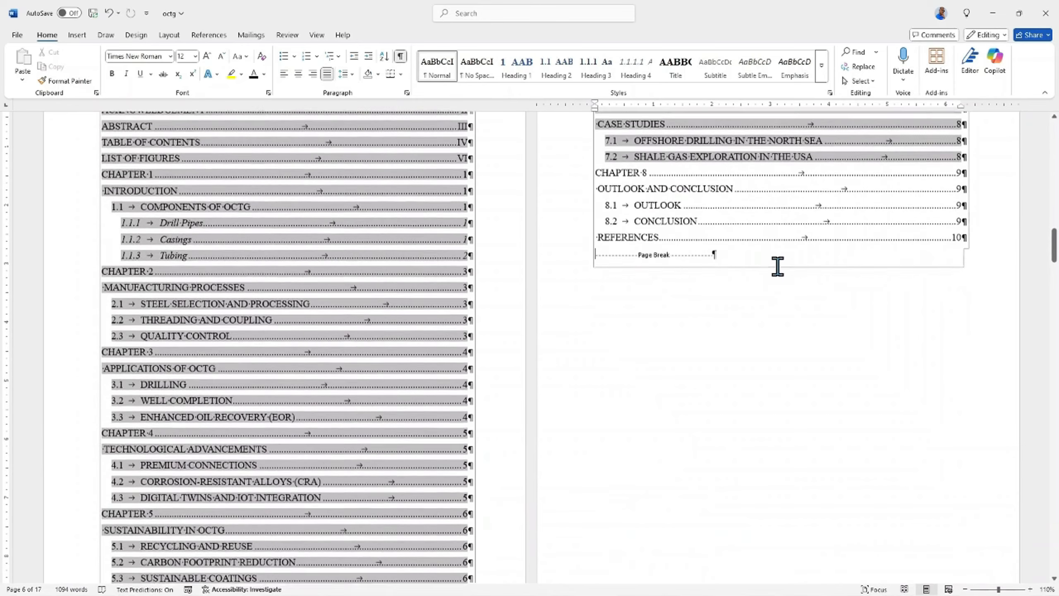
scroll(778, 267, up, 3)
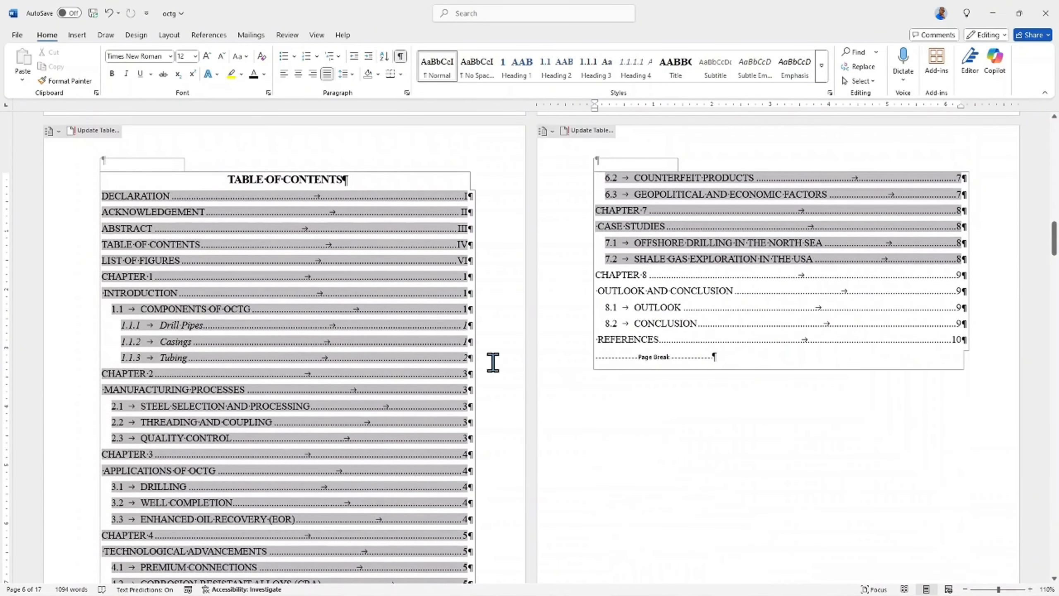
click(144, 239)
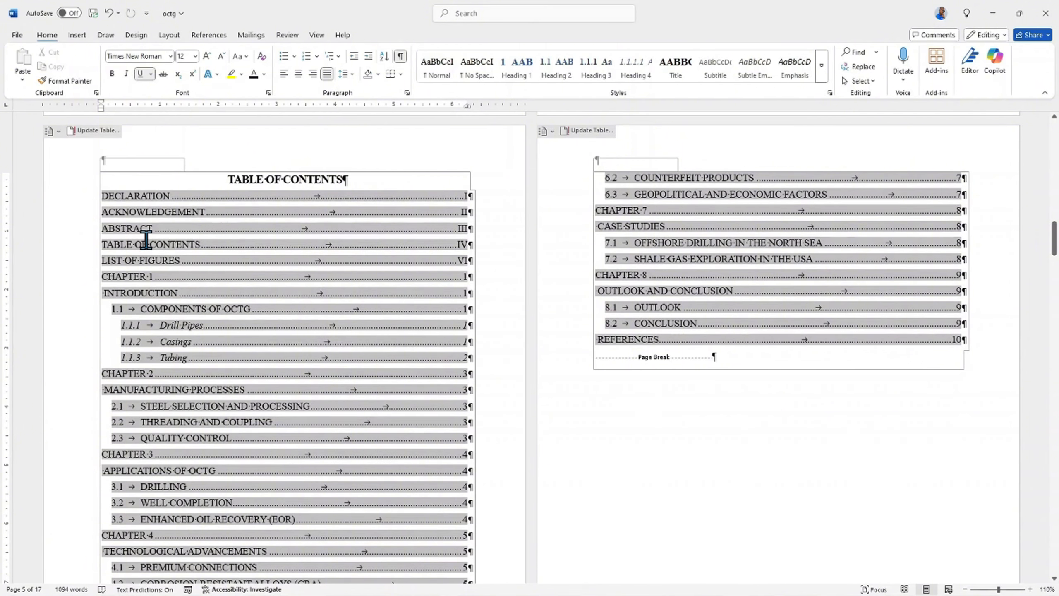
scroll(160, 279, down, 1)
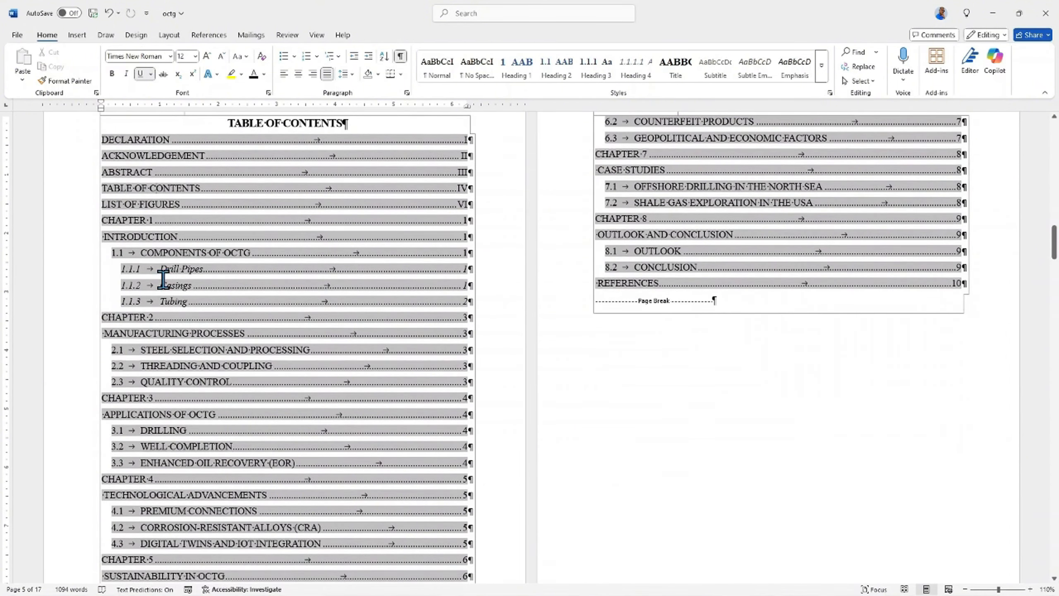
scroll(163, 279, down, 1)
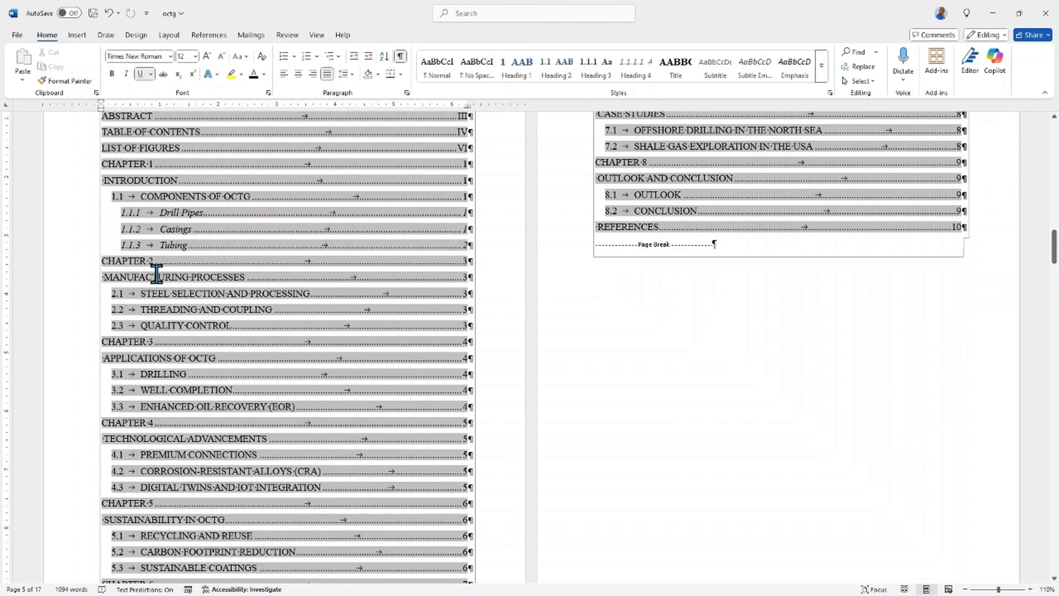
- Follow the table of contents link to "Manufacturing Processes", check the Chapter 2 page, and return to the table of contents
ctrl+click(158, 277)
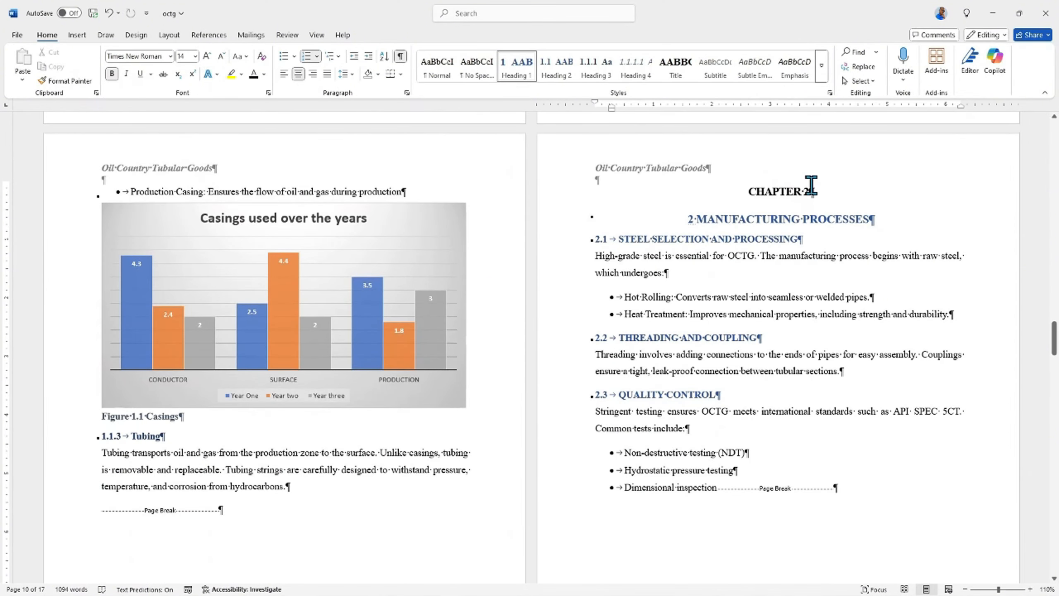
scroll(792, 225, up, 1)
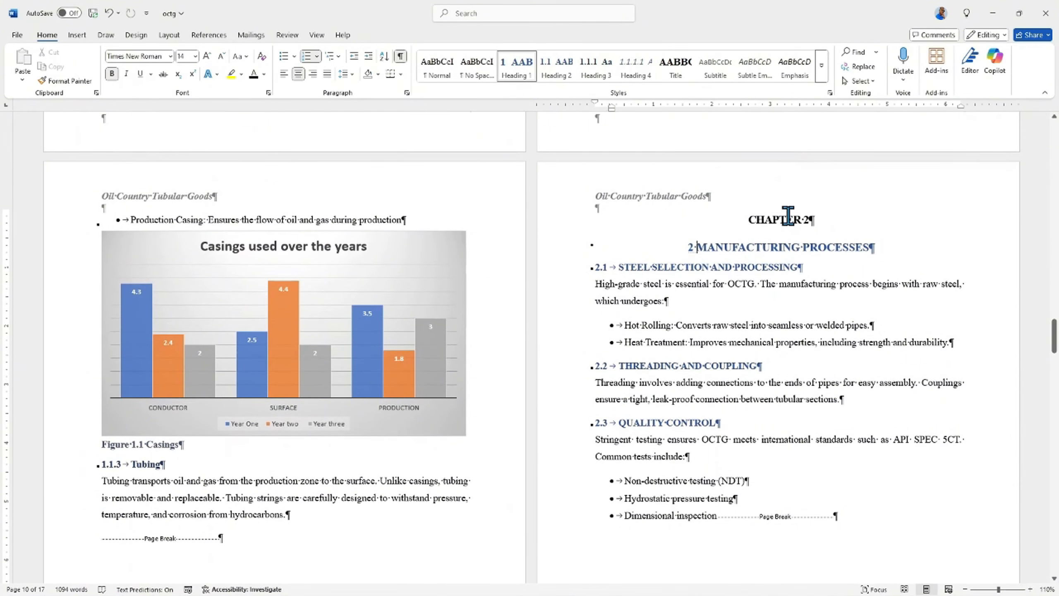
scroll(788, 216, down, 2)
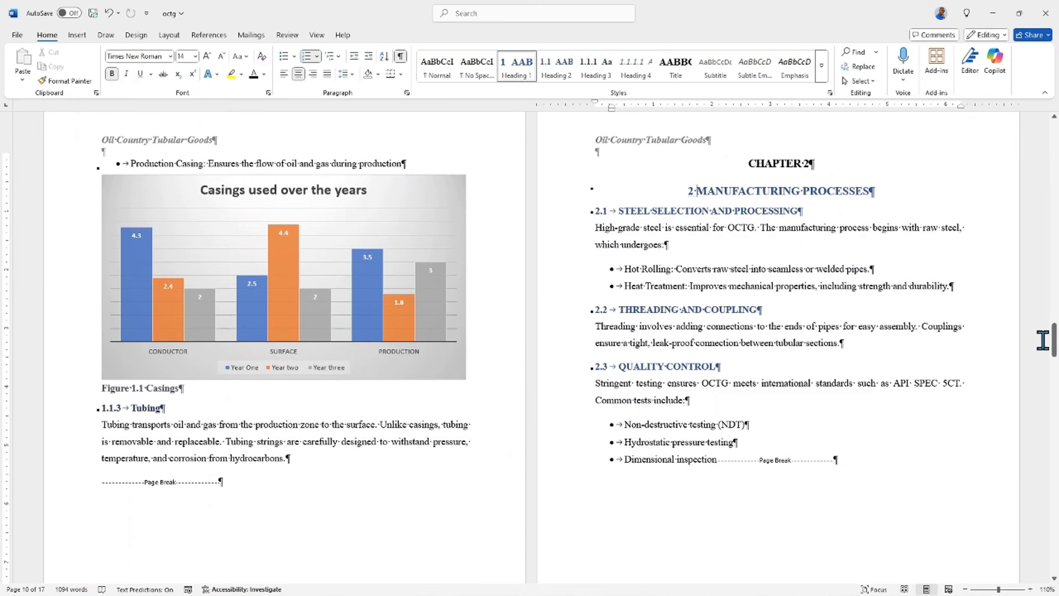
drag(1054, 340, 1054, 204)
scroll(822, 274, down, 5)
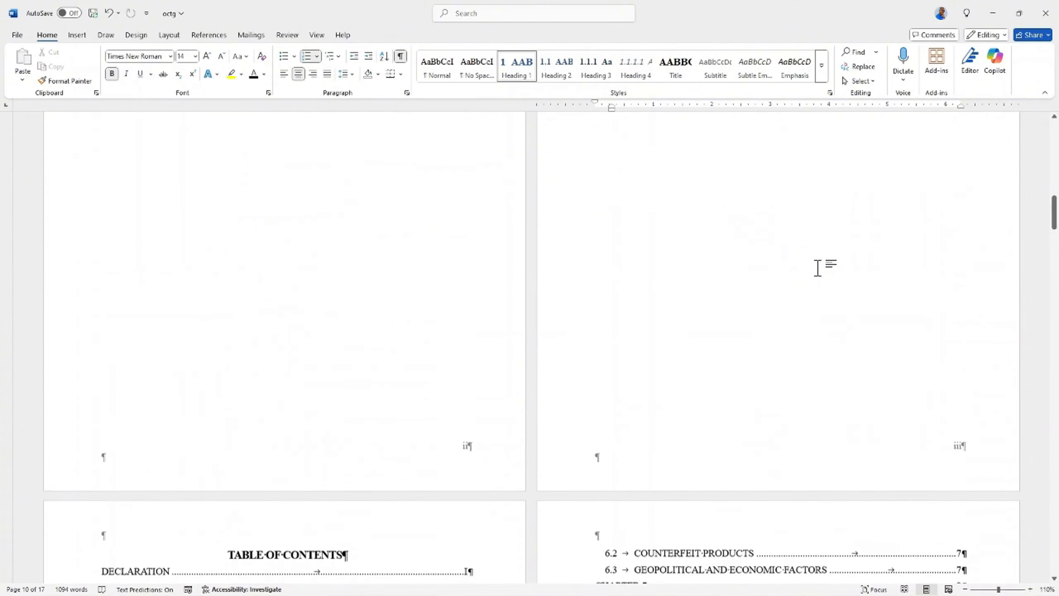
- Examine the pages from the table of contents through Chapter 6, checking the list of figures, headings, section breaks and page numbers
scroll(822, 275, down, 10)
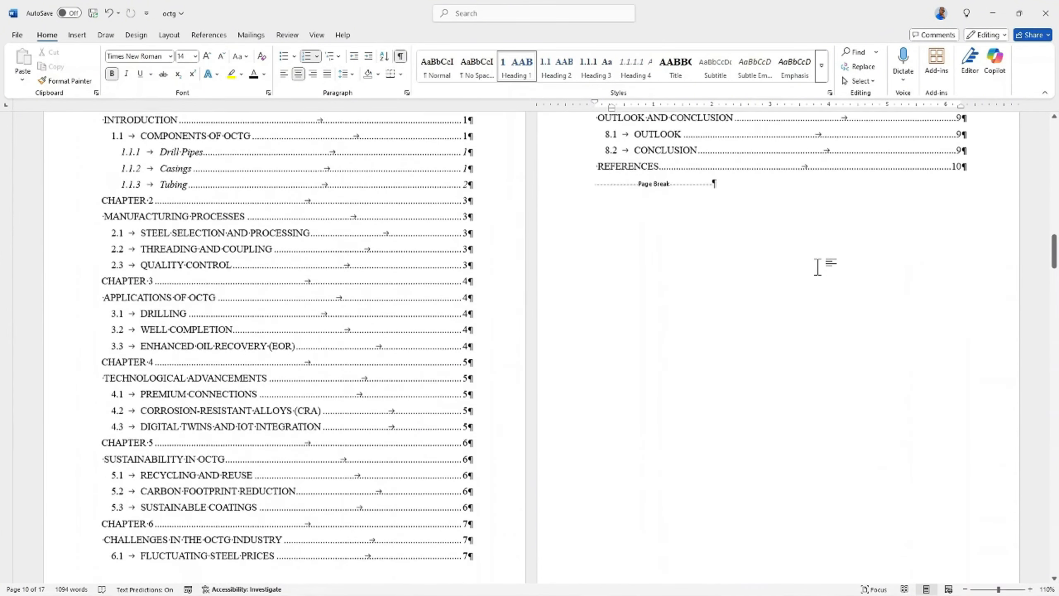
scroll(817, 267, down, 10)
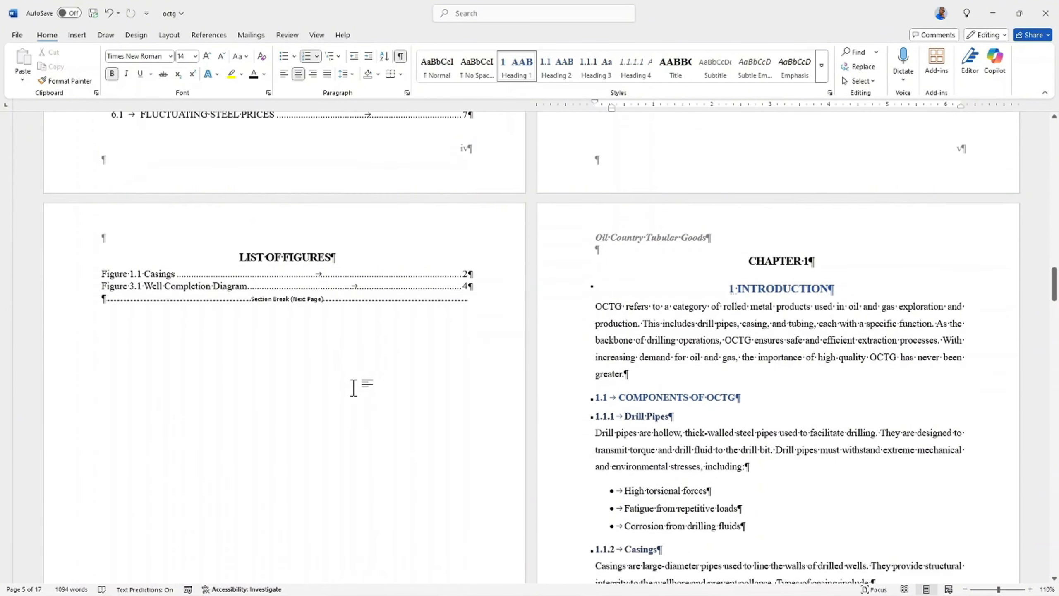
scroll(359, 379, down, 10)
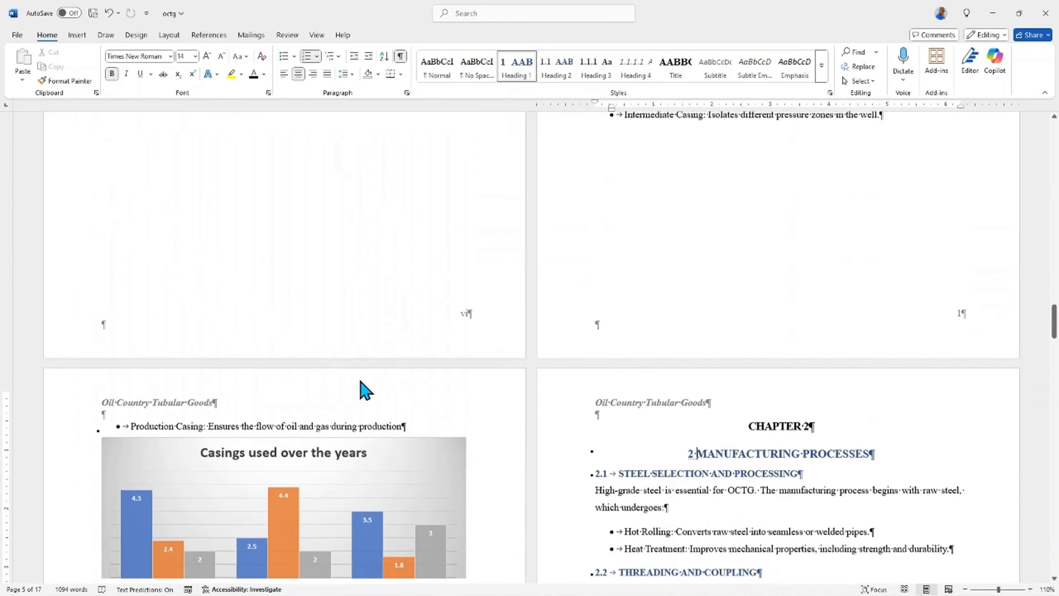
scroll(361, 381, down, 10)
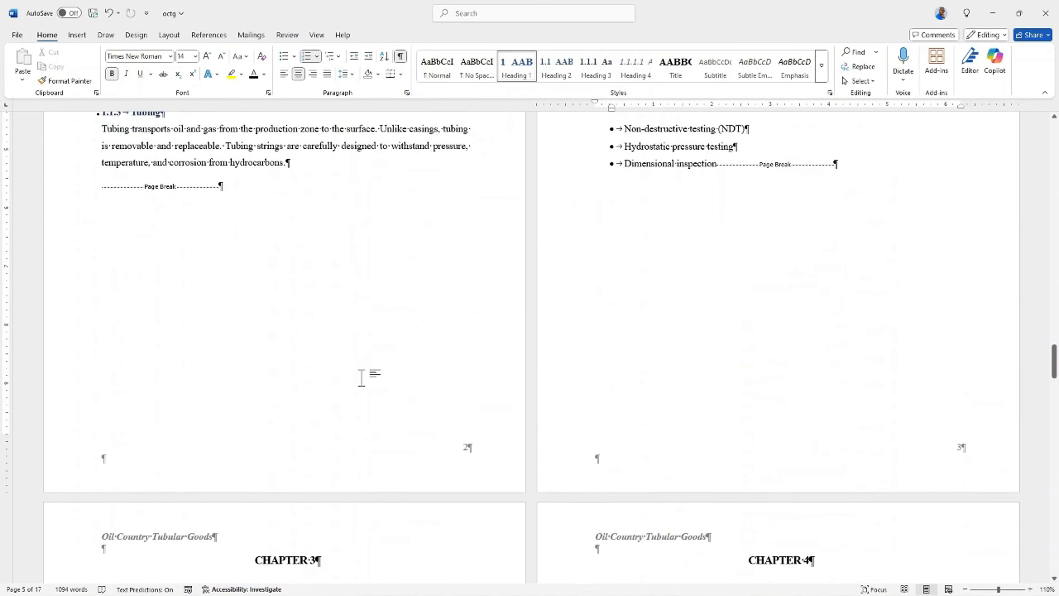
scroll(362, 380, down, 3)
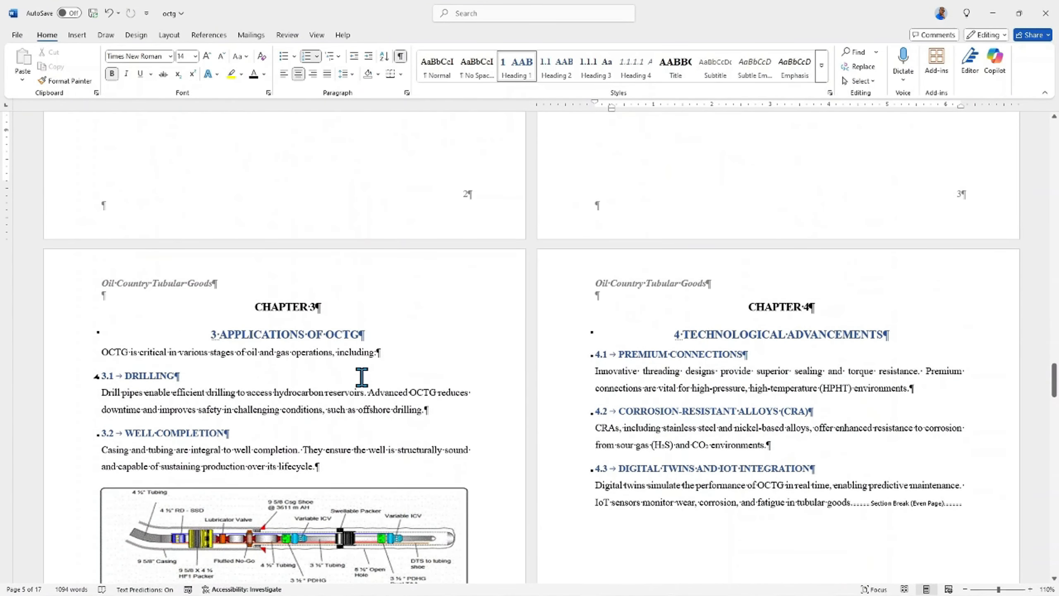
scroll(362, 377, down, 10)
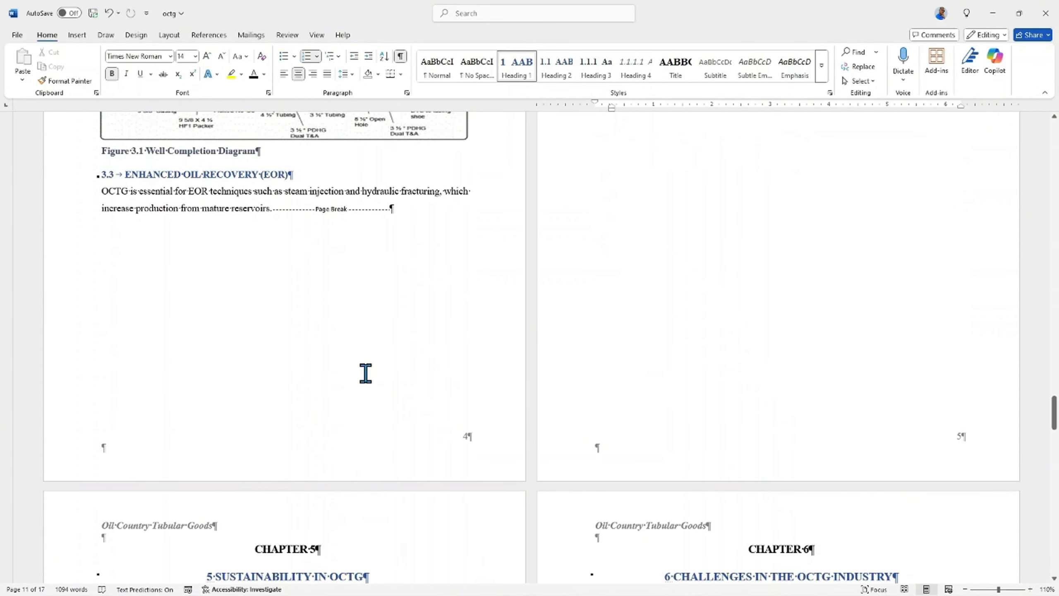
scroll(366, 373, down, 5)
scroll(399, 367, down, 10)
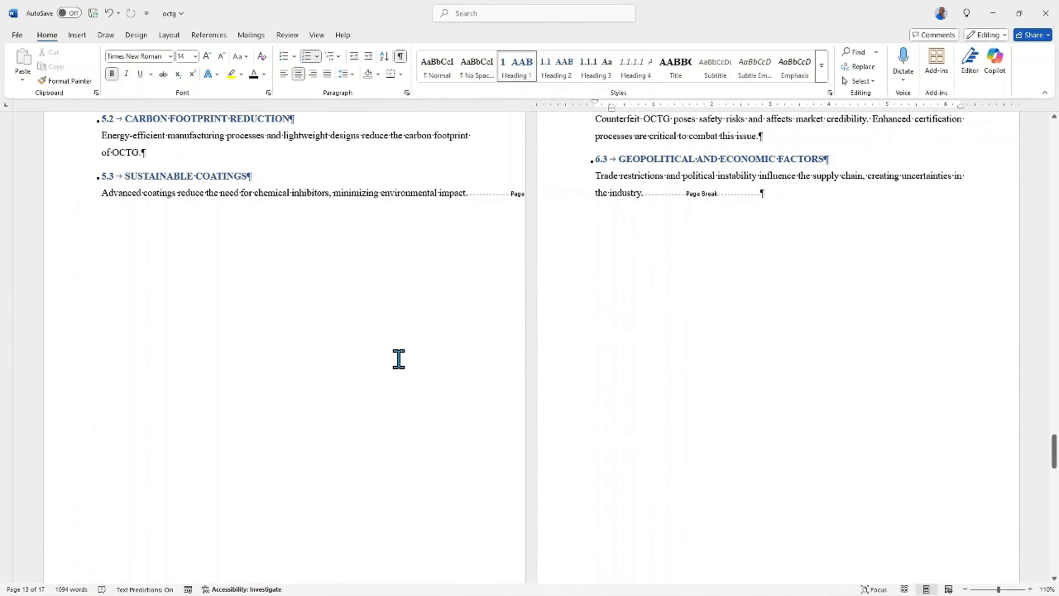
scroll(398, 359, down, 3)
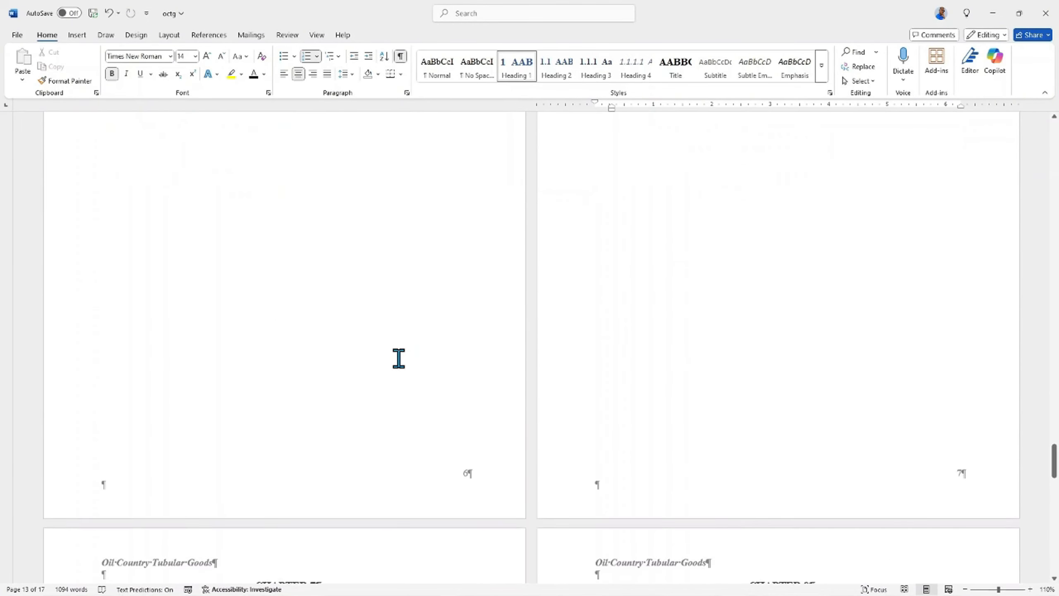
scroll(397, 357, up, 8)
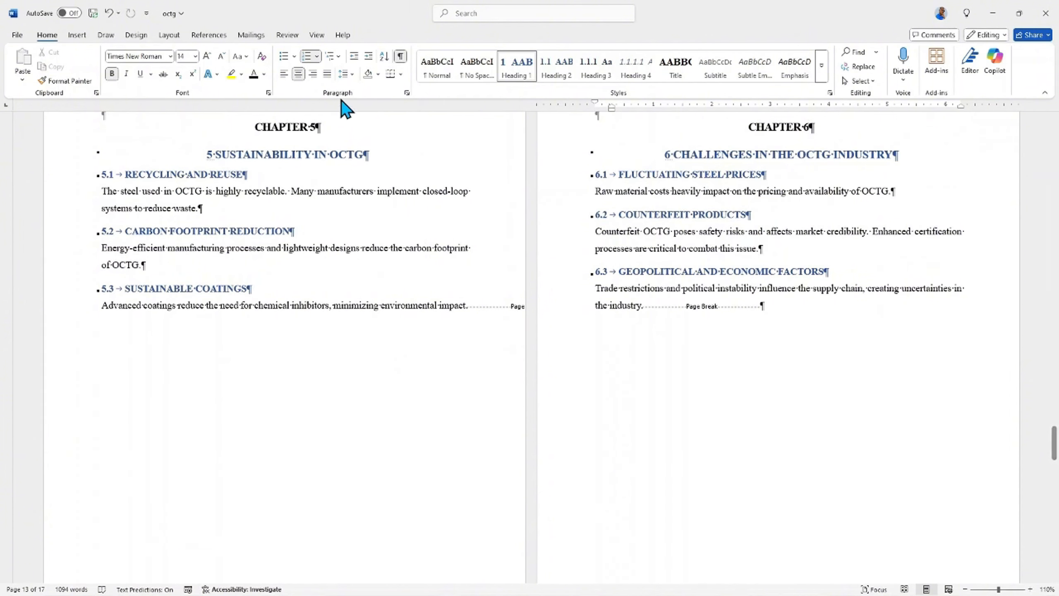
- Hide the formatting marks and check the clean layout of the Chapter 7 and Chapter 8 pages
click(401, 56)
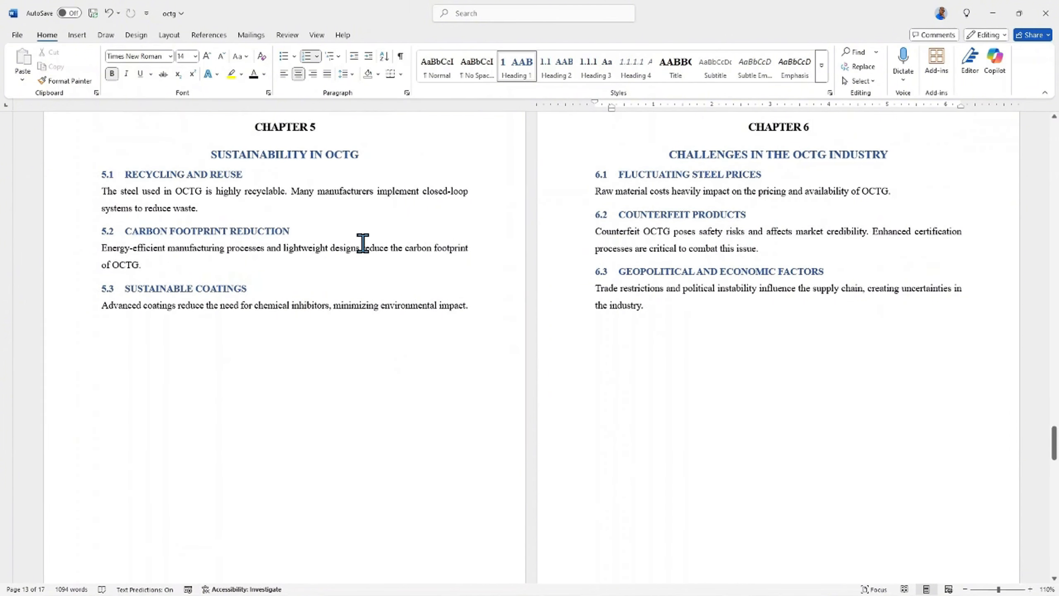
scroll(362, 241, down, 8)
scroll(369, 247, down, 8)
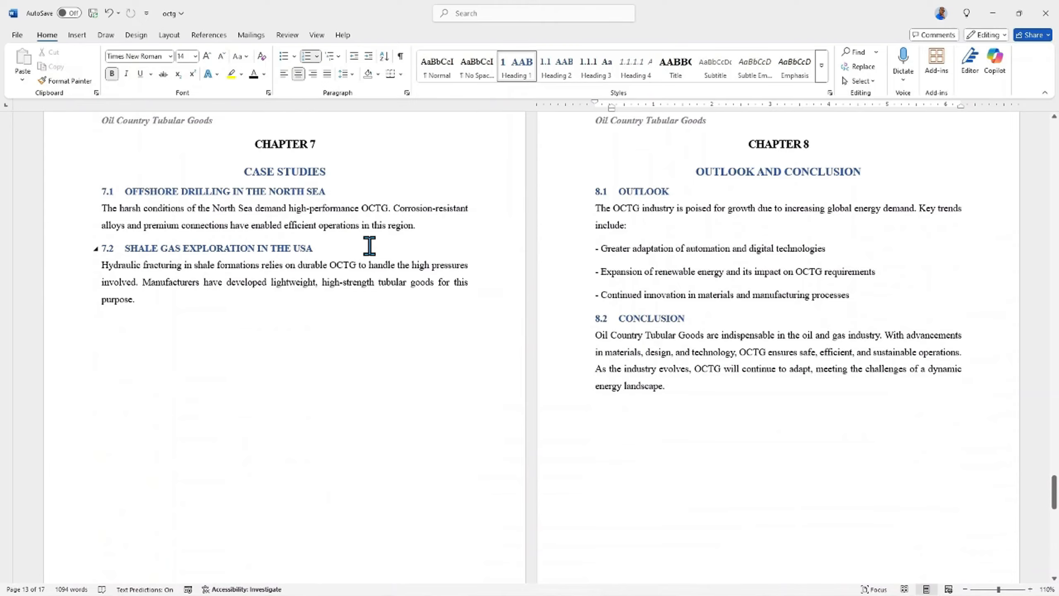
scroll(369, 244, down, 3)
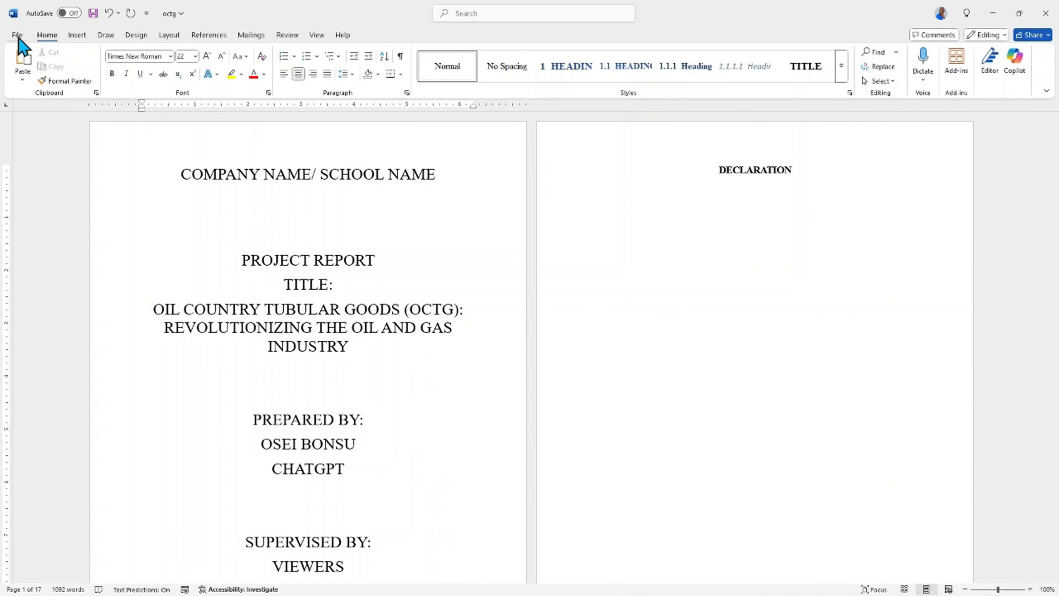
- Save a copy of the report to the Desktop as a Word document named TUBULARS
click(101, 44)
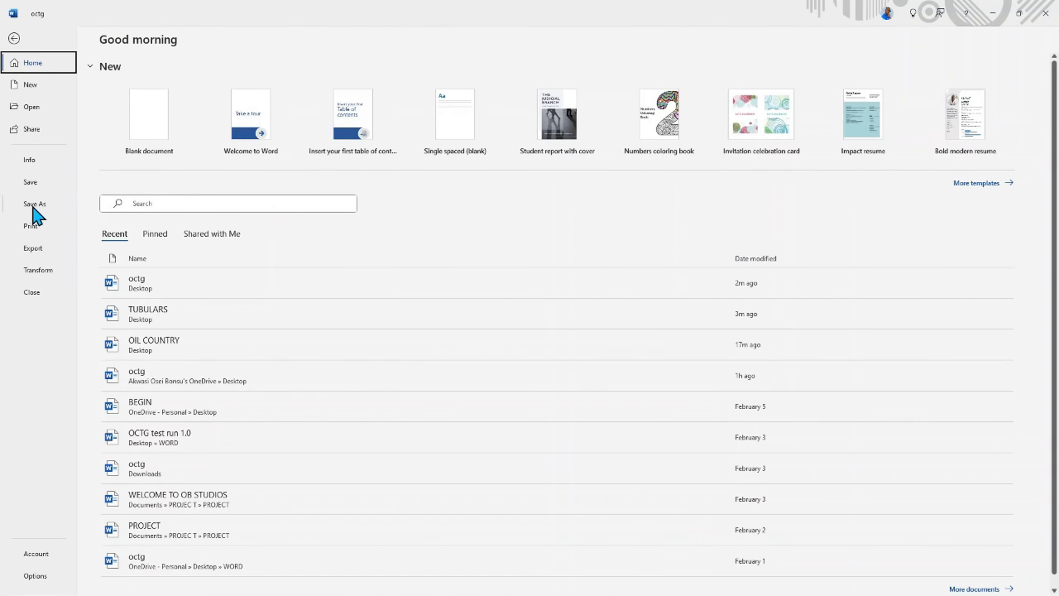
click(35, 204)
click(135, 264)
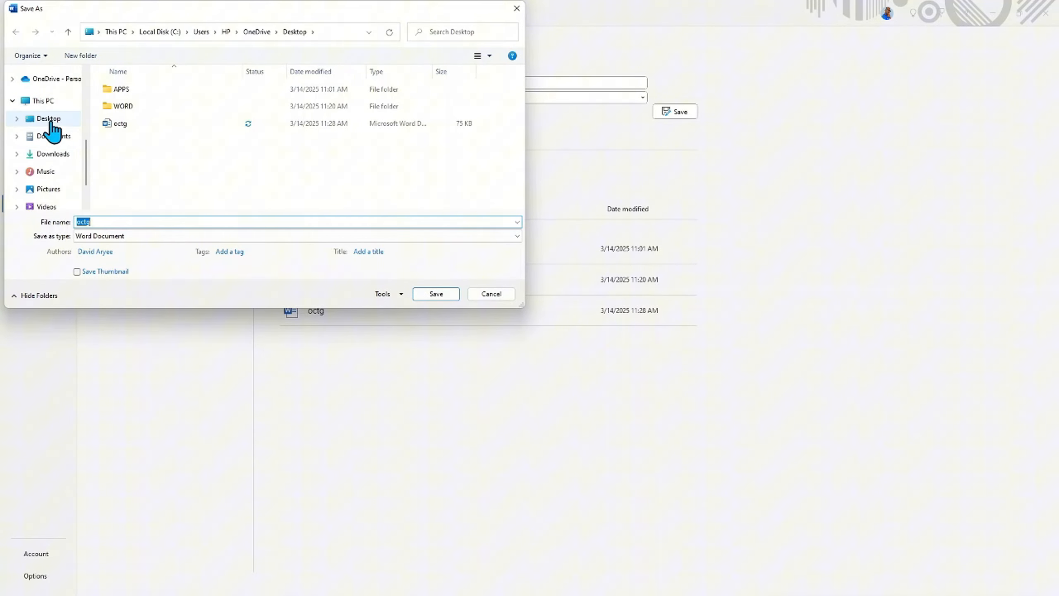
text(TUBULARS)
key(Return)
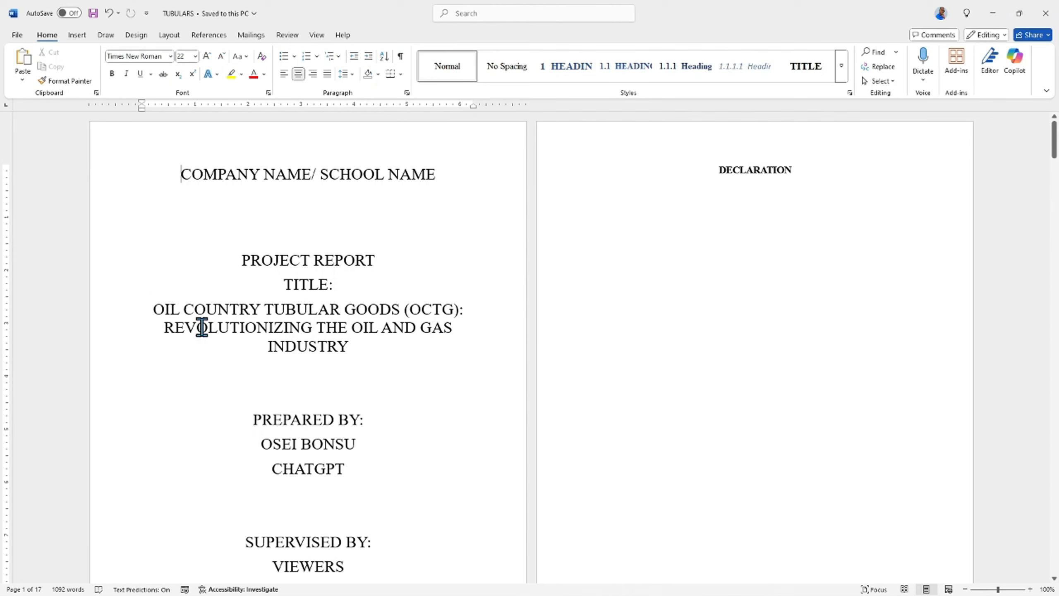
- Save the report to the Desktop in PDF format under the name TUBULARS
scroll(303, 182, down, 5)
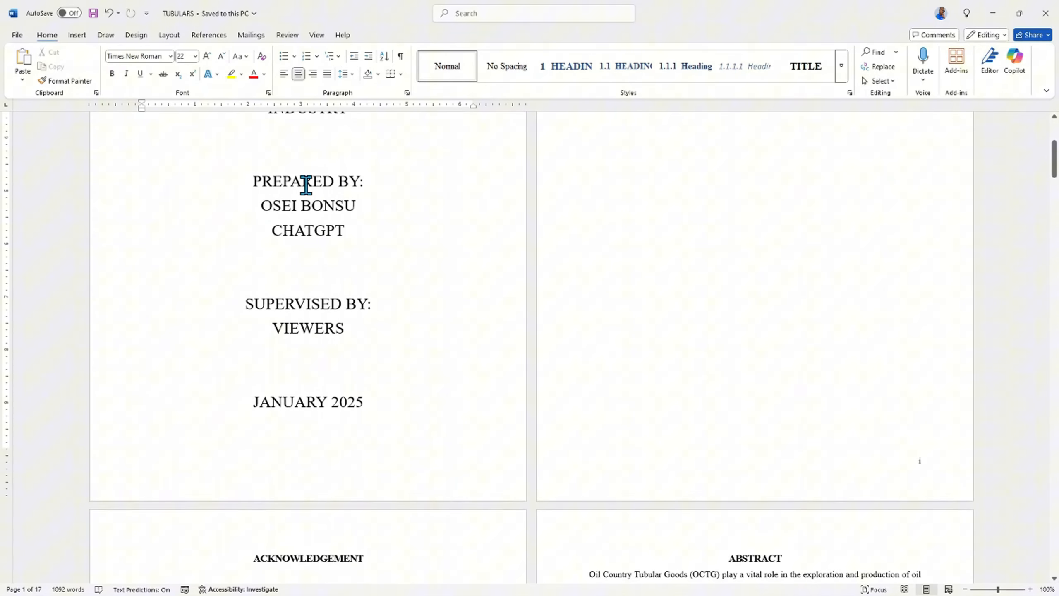
scroll(303, 182, up, 3)
click(17, 35)
click(34, 203)
double_click(149, 210)
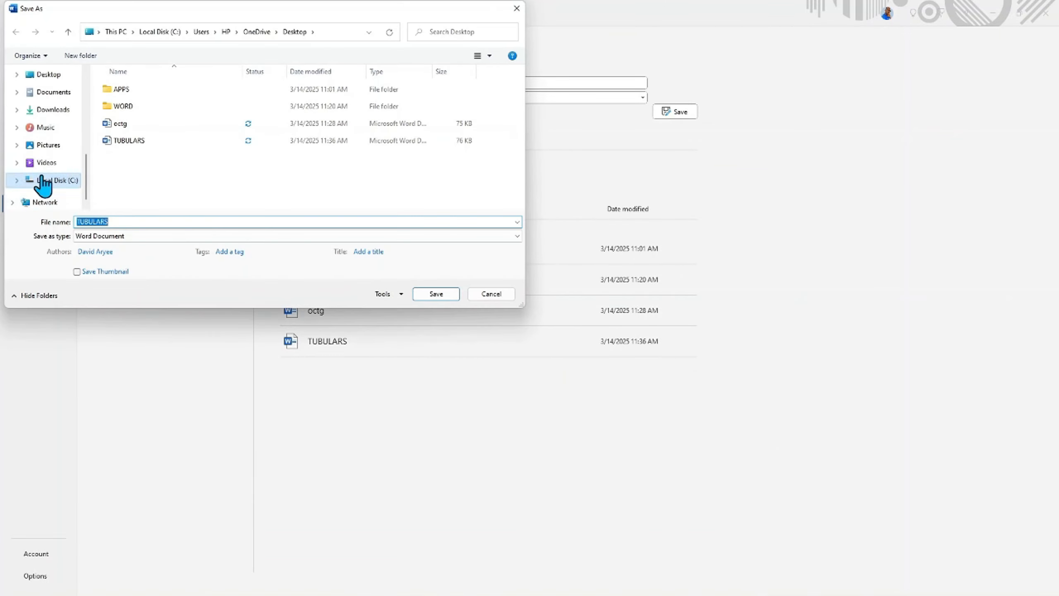
click(115, 219)
click(125, 237)
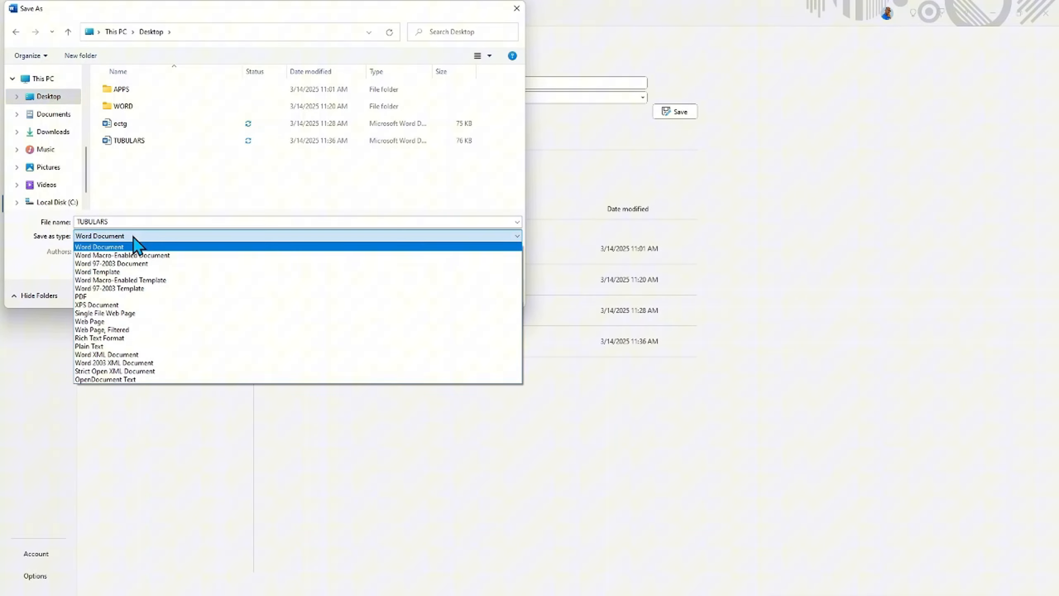
click(104, 280)
click(436, 320)
- Look through the chapter pages of TUBULARS.pdf in the browser and return to the Word document
scroll(405, 163, down, 20)
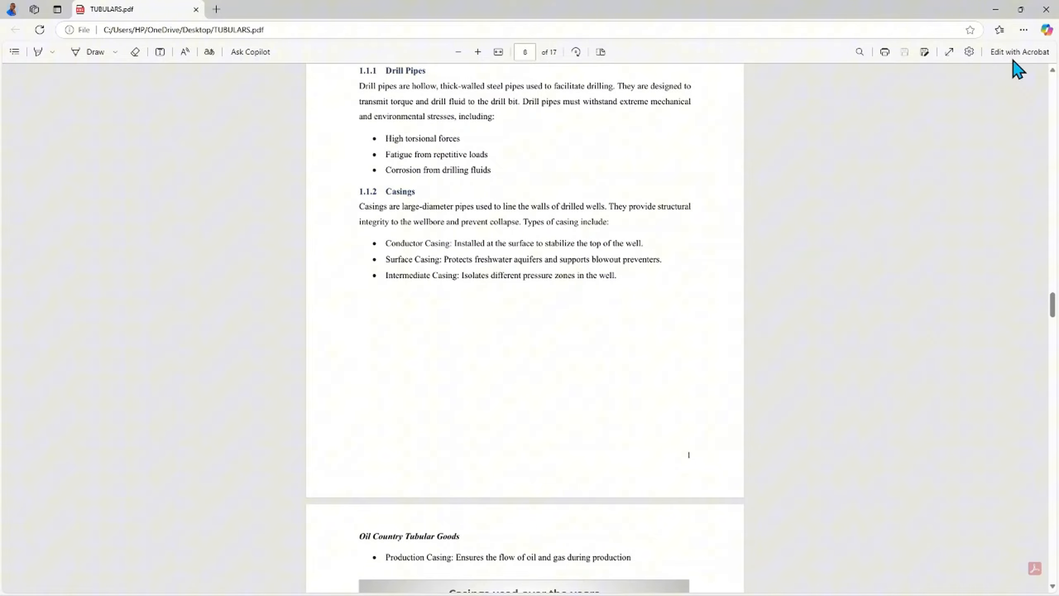
click(1046, 9)
click(998, 11)
double_click(36, 292)
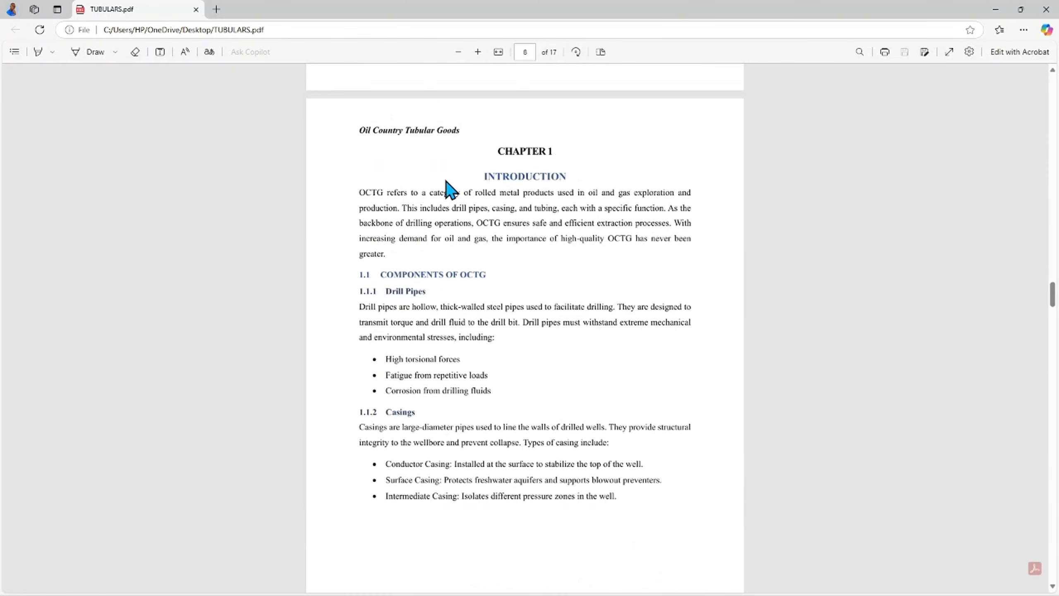
scroll(454, 170, down, 20)
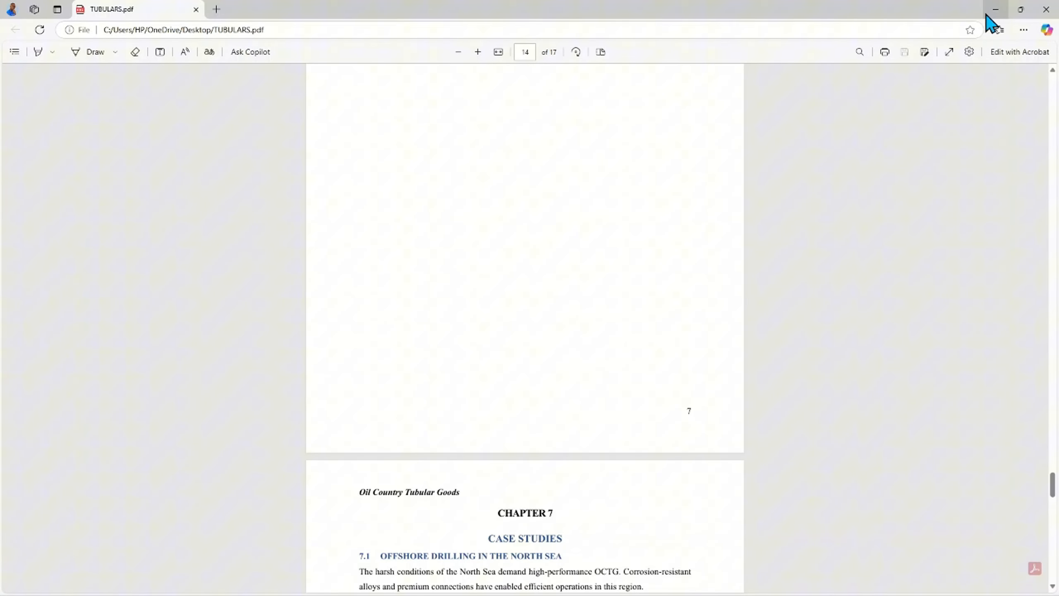
click(993, 11)
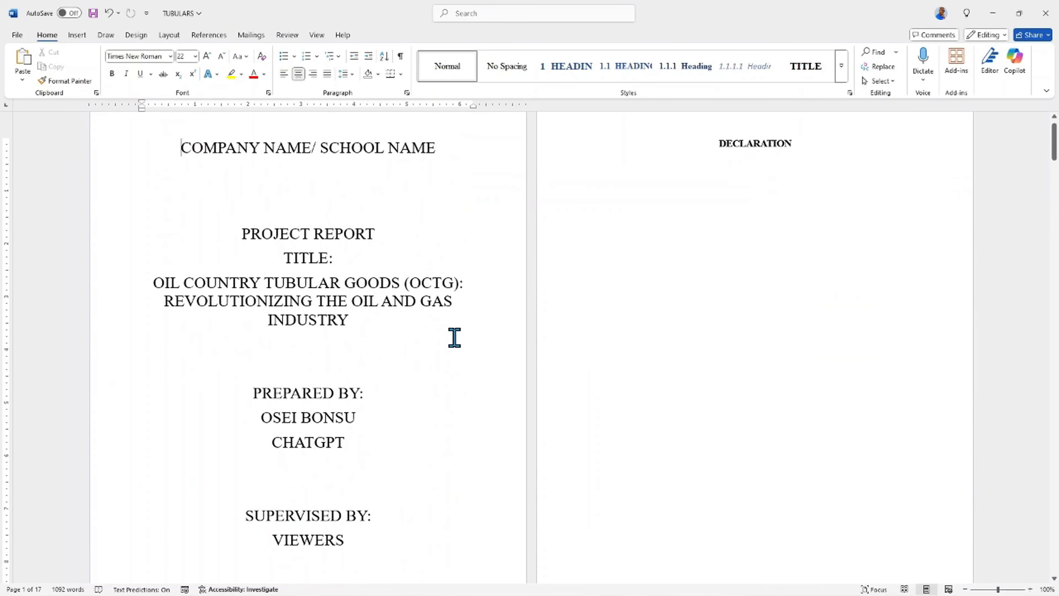
- Examine the reference entries on the last page of the octg document
scroll(418, 267, down, 20)
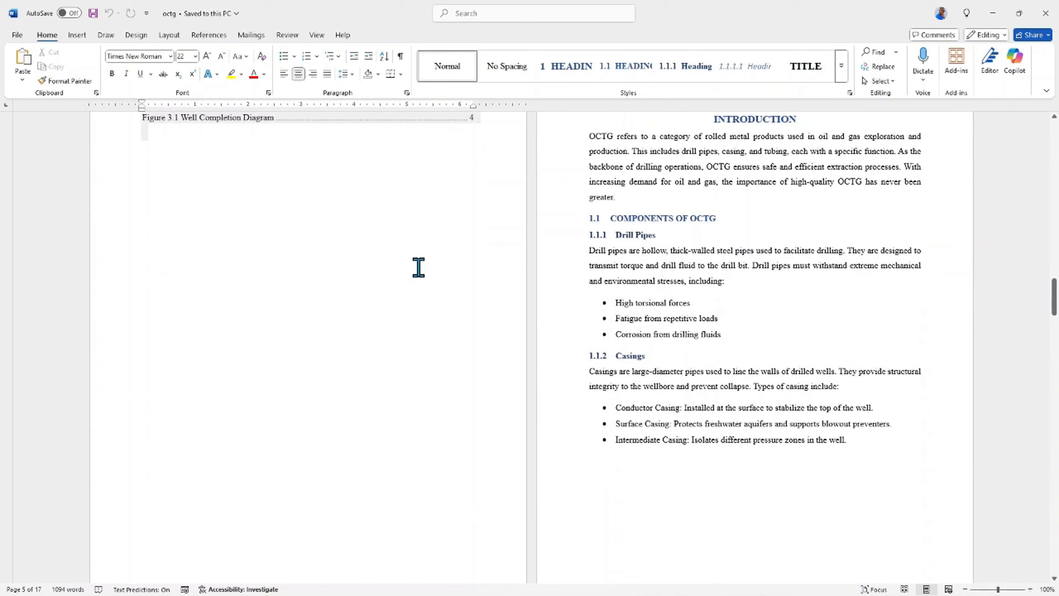
key(ctrl+End)
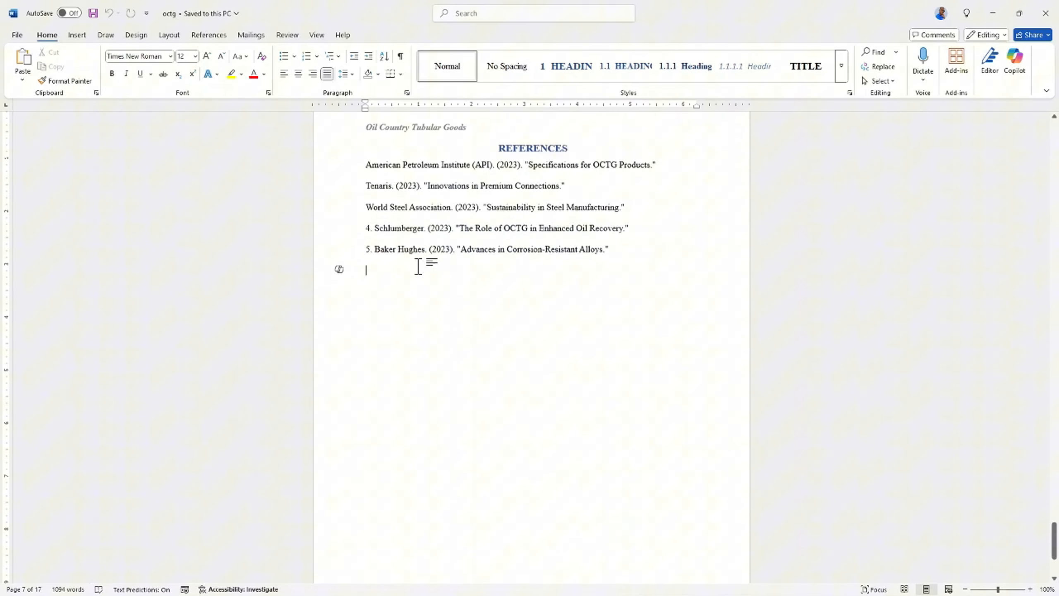
scroll(418, 267, down, 1)
scroll(350, 167, up, 1)
scroll(351, 167, up, 1)
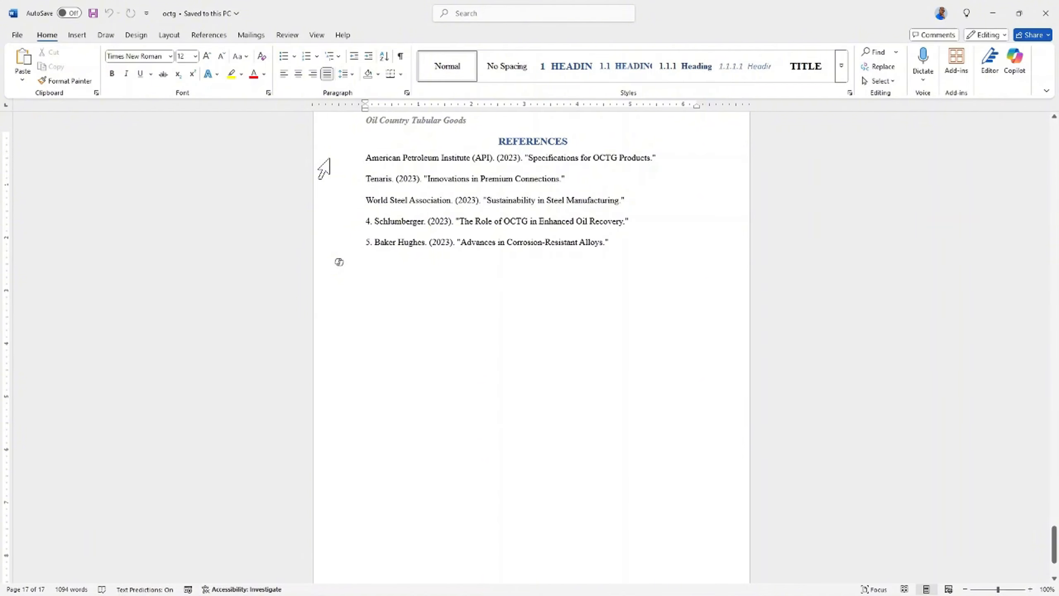
drag(344, 159, 342, 244)
click(353, 259)
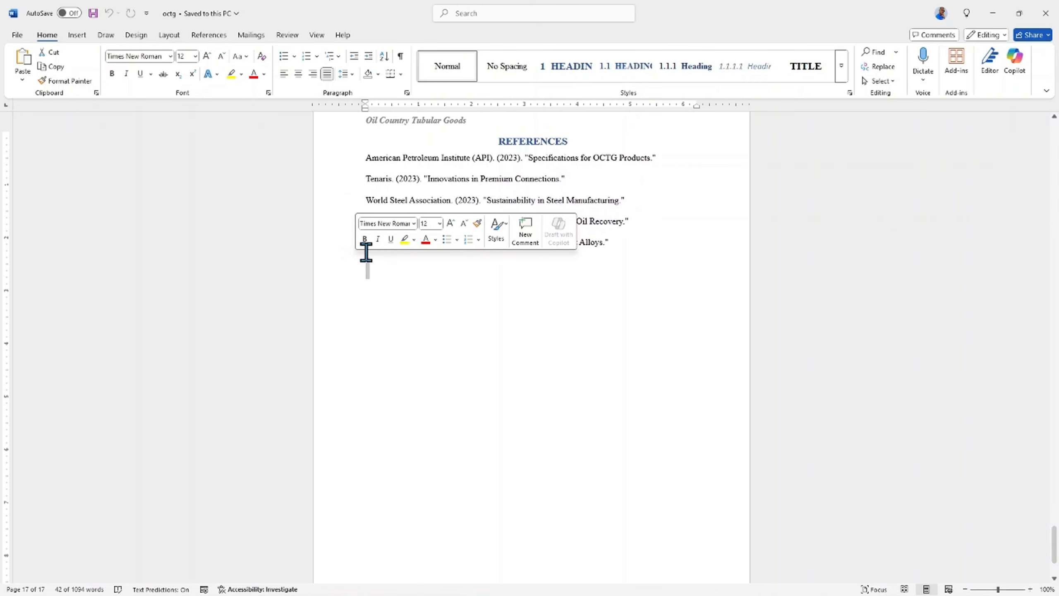
click(369, 263)
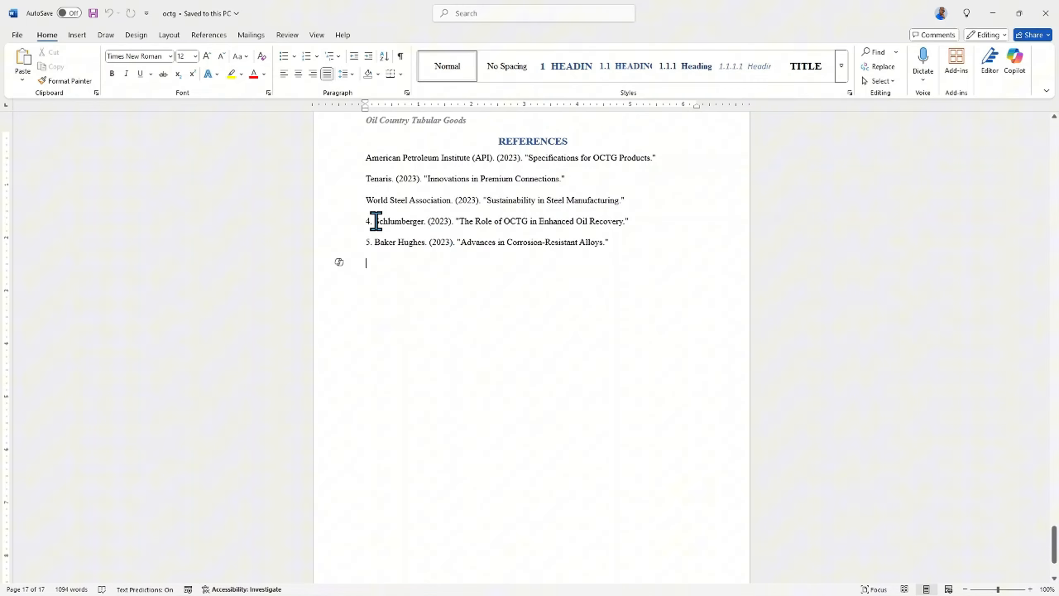
- Remove the manually typed numbers "4." and "5." from the Schlumberger and Baker Hughes references
key(BackSpace)
key(BackSpace)
key(BackSpace)
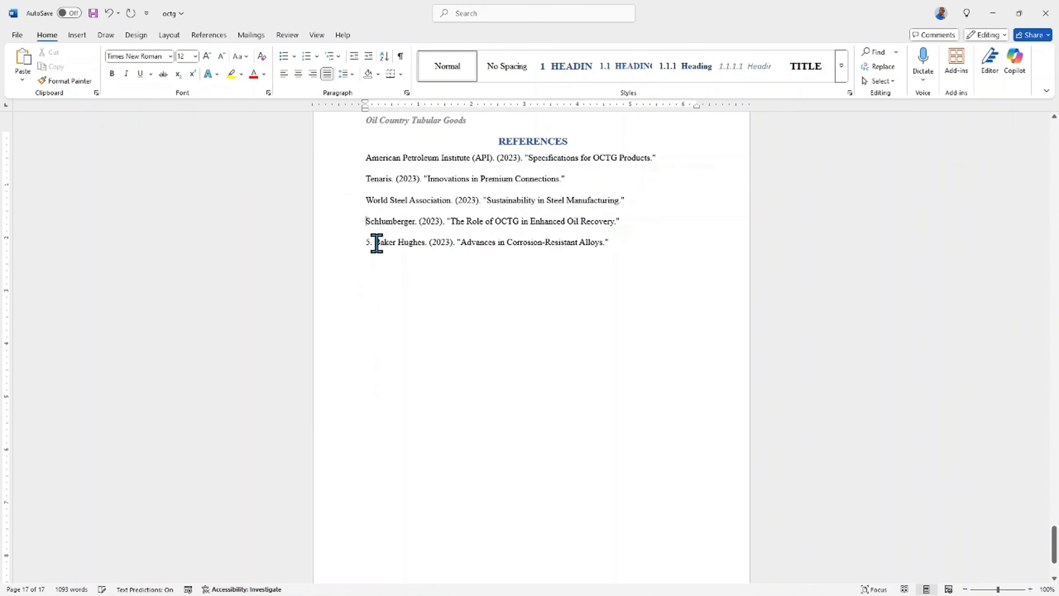
click(374, 242)
key(BackSpace)
key(BackSpace)
key(BackSpace)
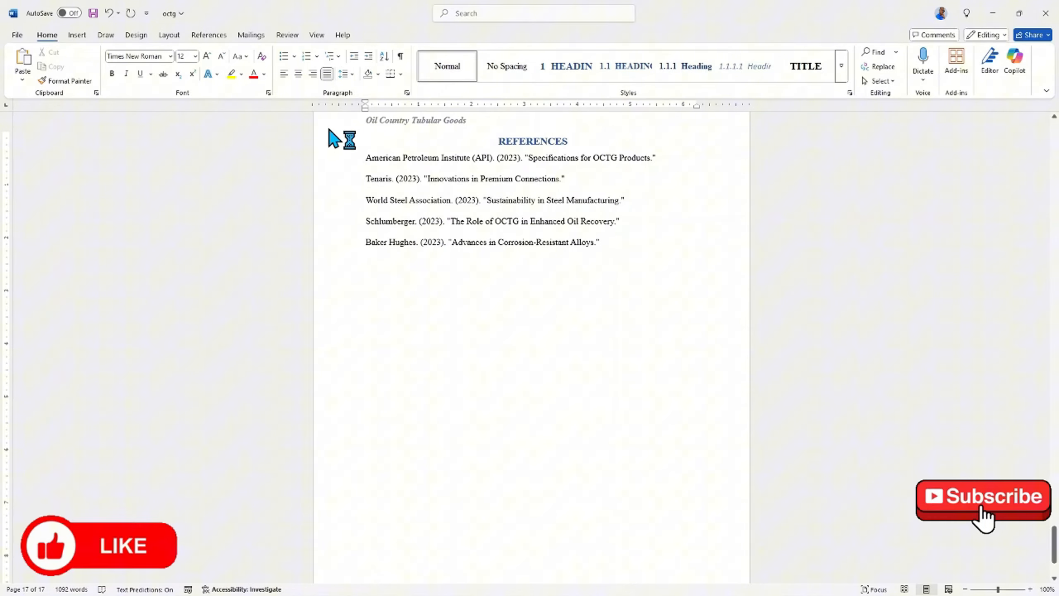
- Select all the reference entries, from American Petroleum Institute to Baker Hughes
drag(326, 168, 324, 257)
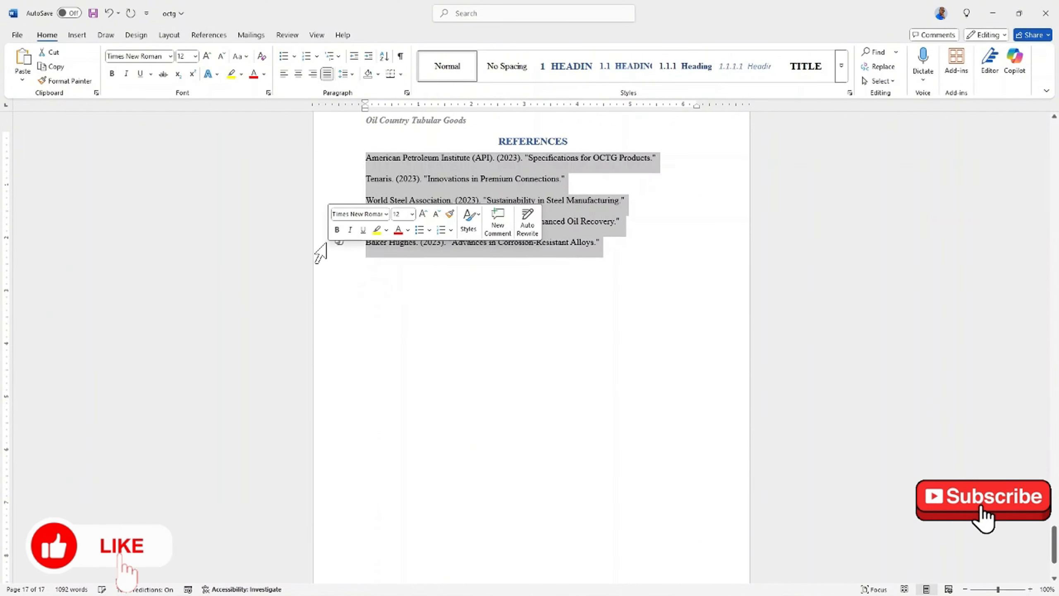